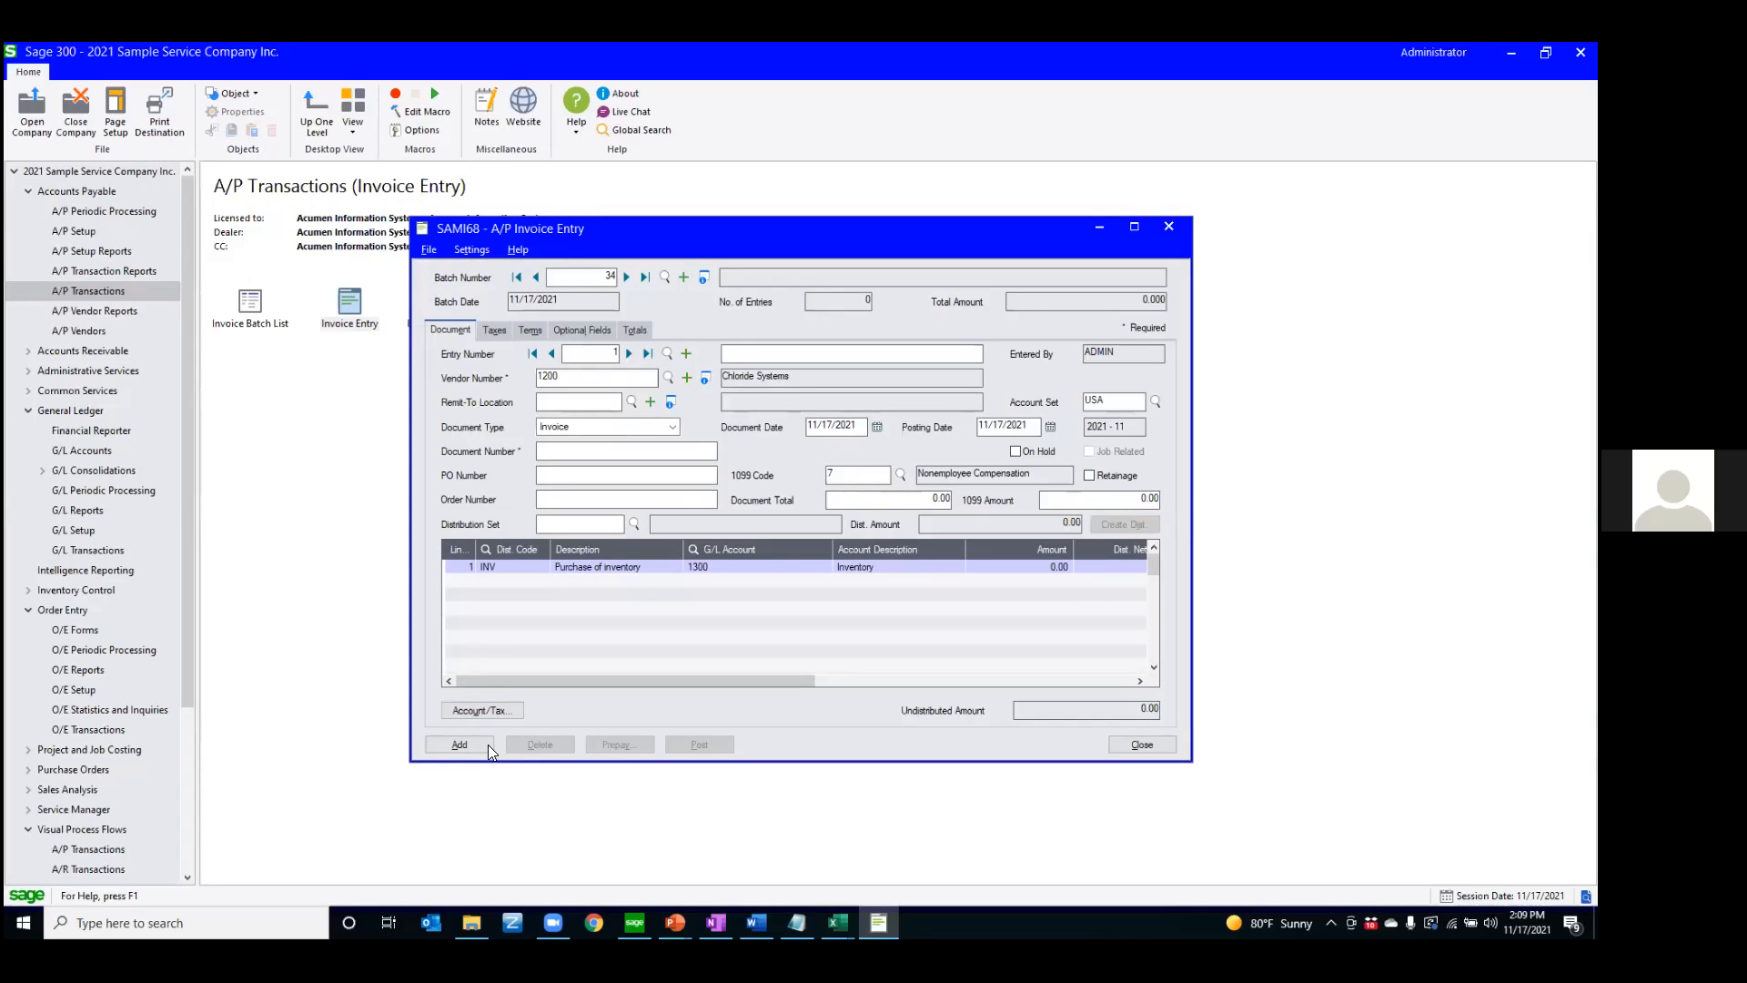
Look over the invoice entry's file commands and its totals, and return to the document details
{"action": "left_click", "coordinate": [429, 250]}
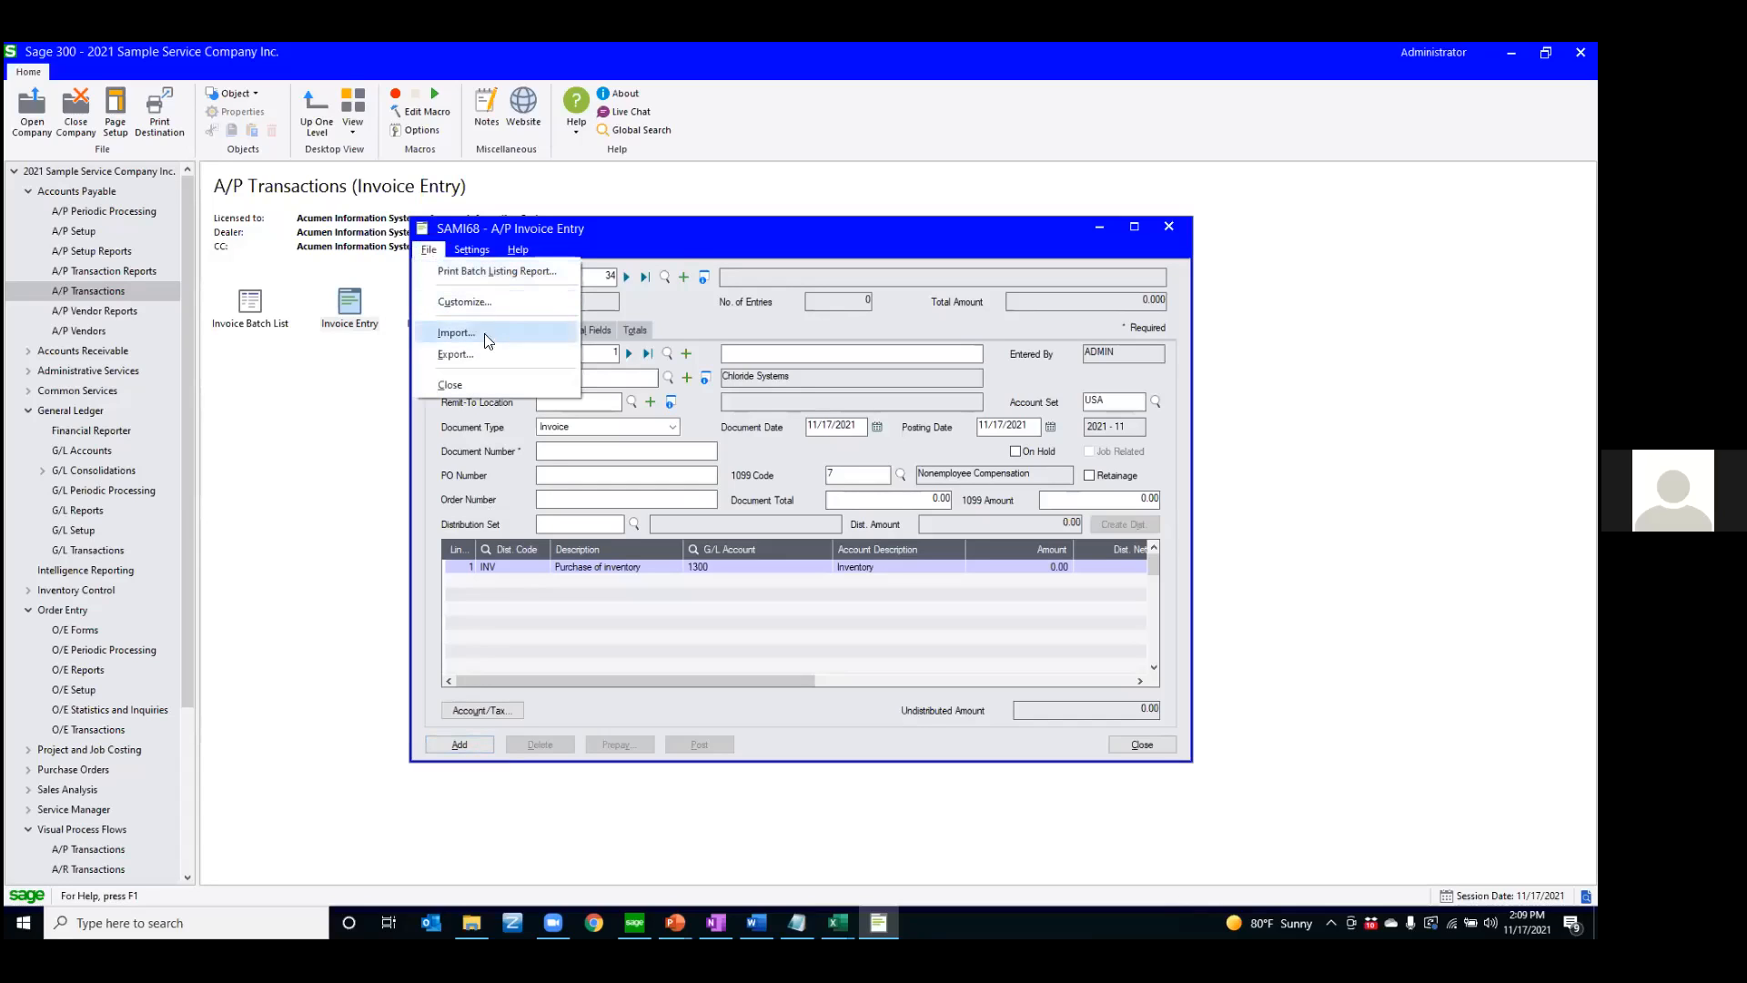
{"action": "left_click", "coordinate": [668, 585]}
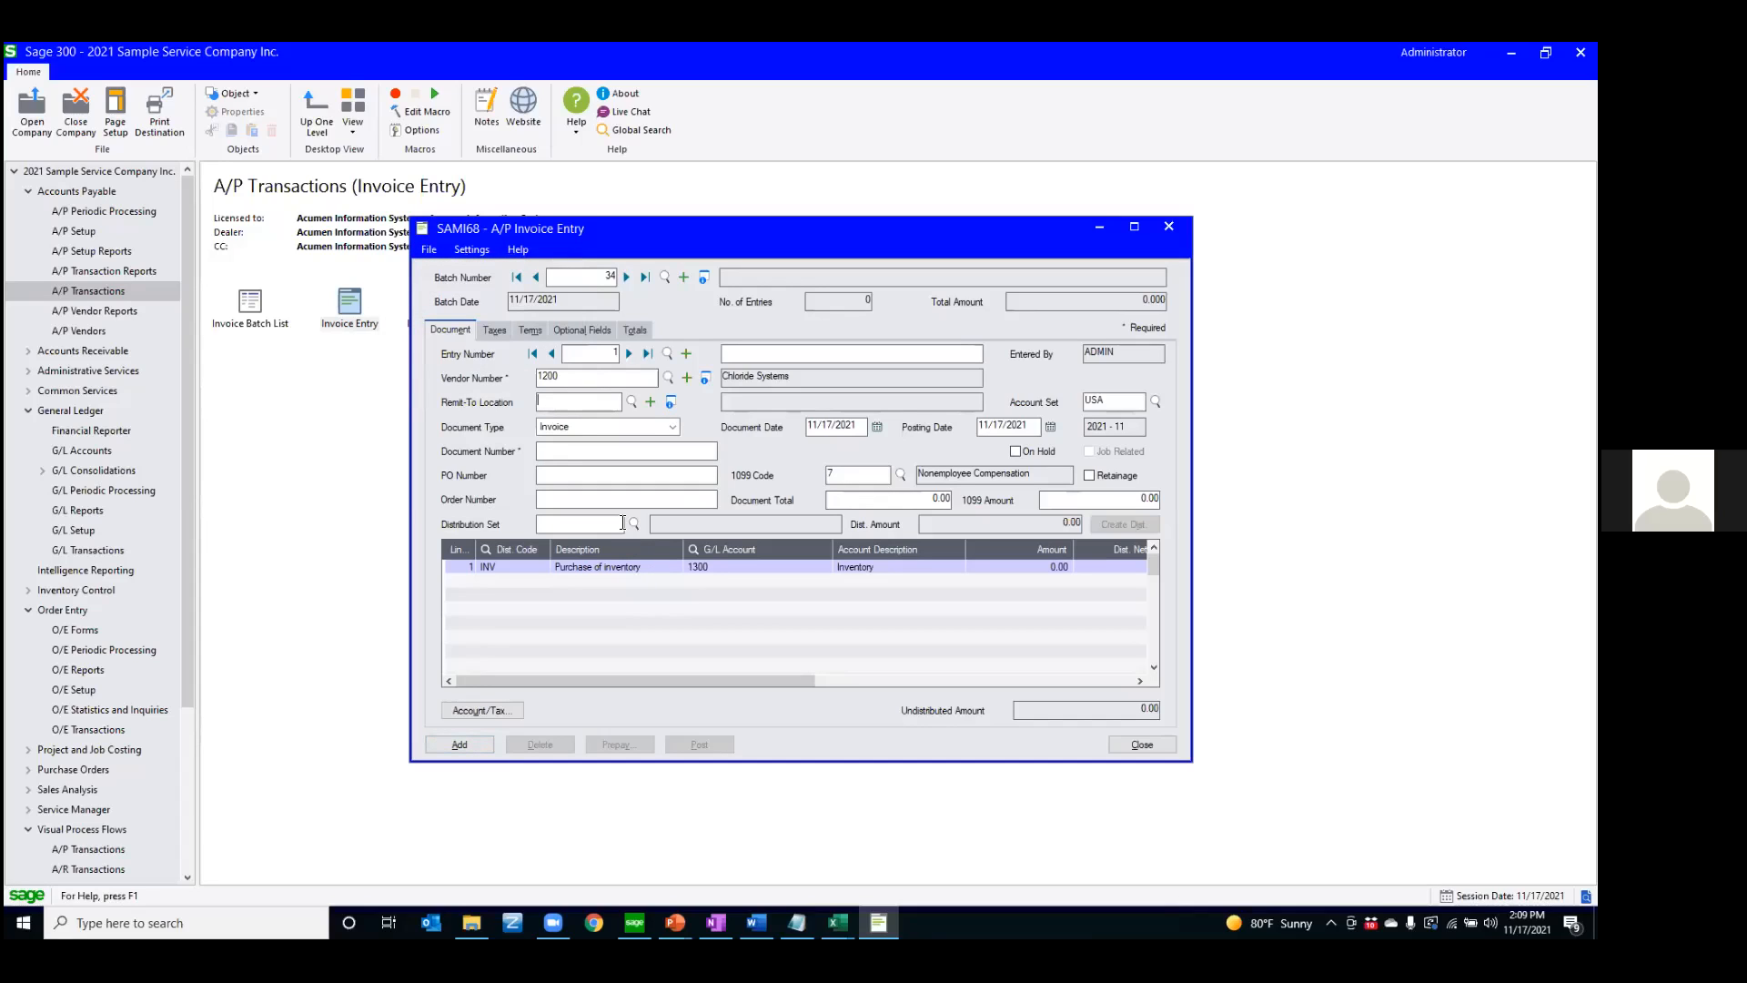
{"action": "type", "text": "O"}
{"action": "key", "text": "BackSpace"}
{"action": "type", "text": "O"}
{"action": "key", "text": "Tab"}
{"action": "key", "text": "Return"}
{"action": "left_click", "coordinate": [629, 331]}
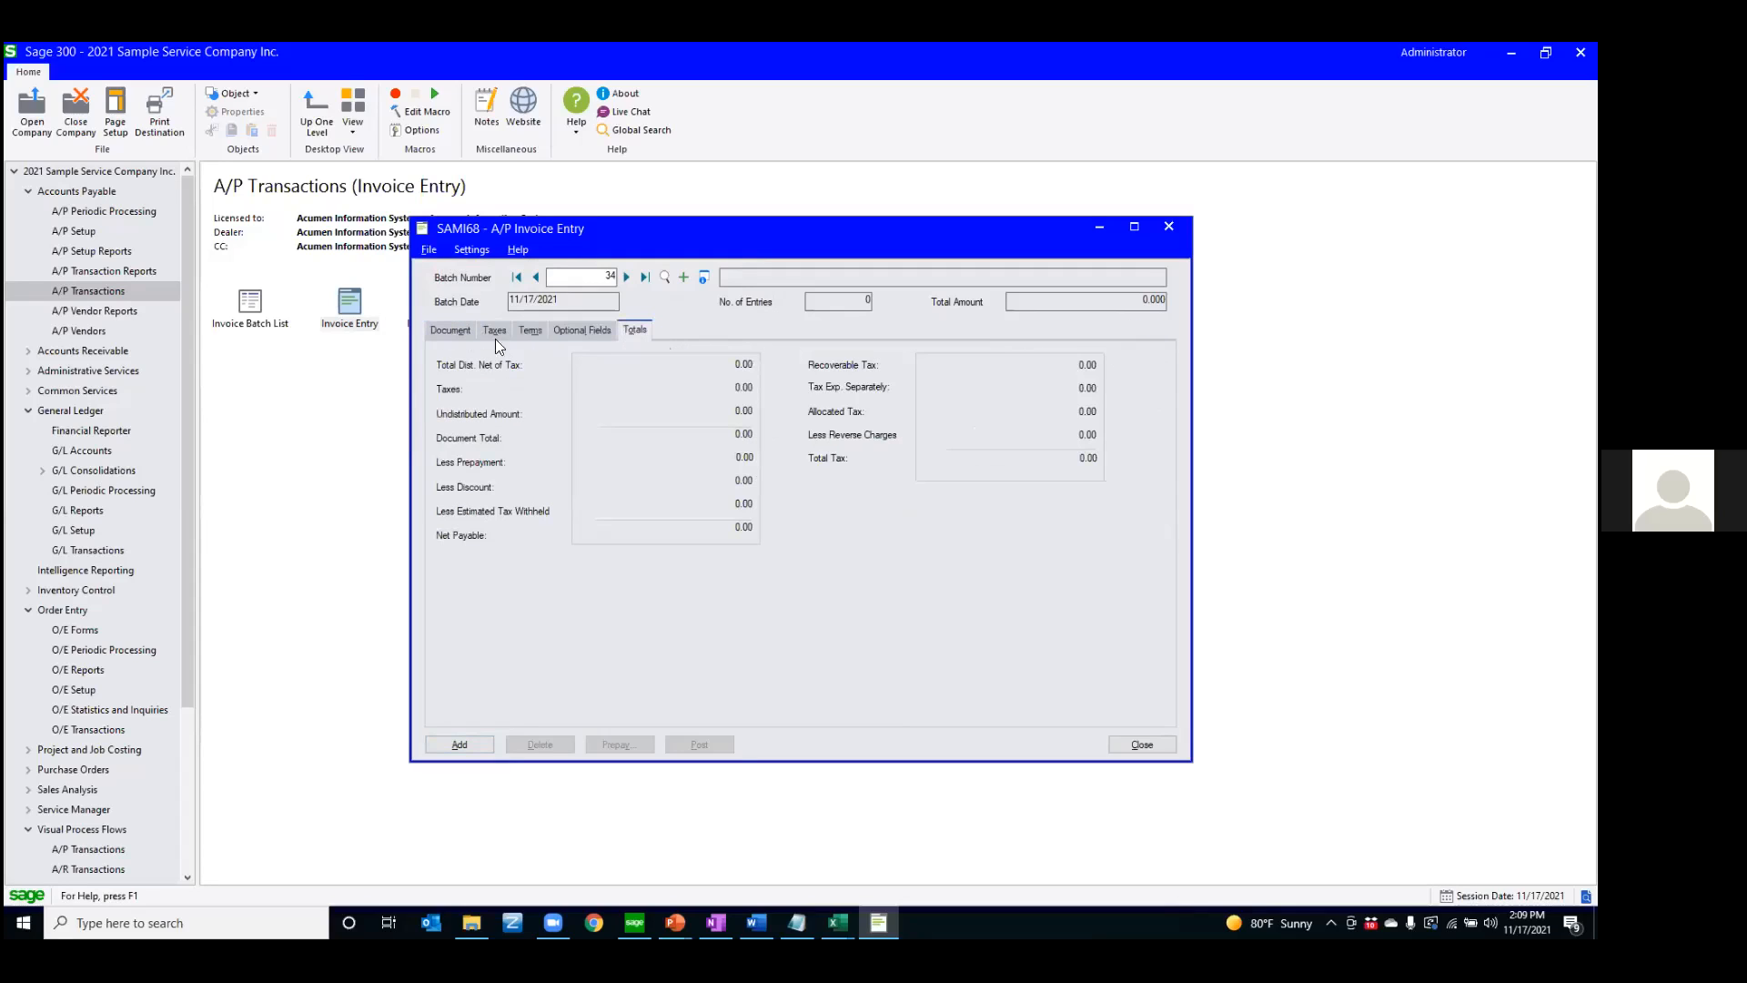
{"action": "left_click", "coordinate": [460, 331]}
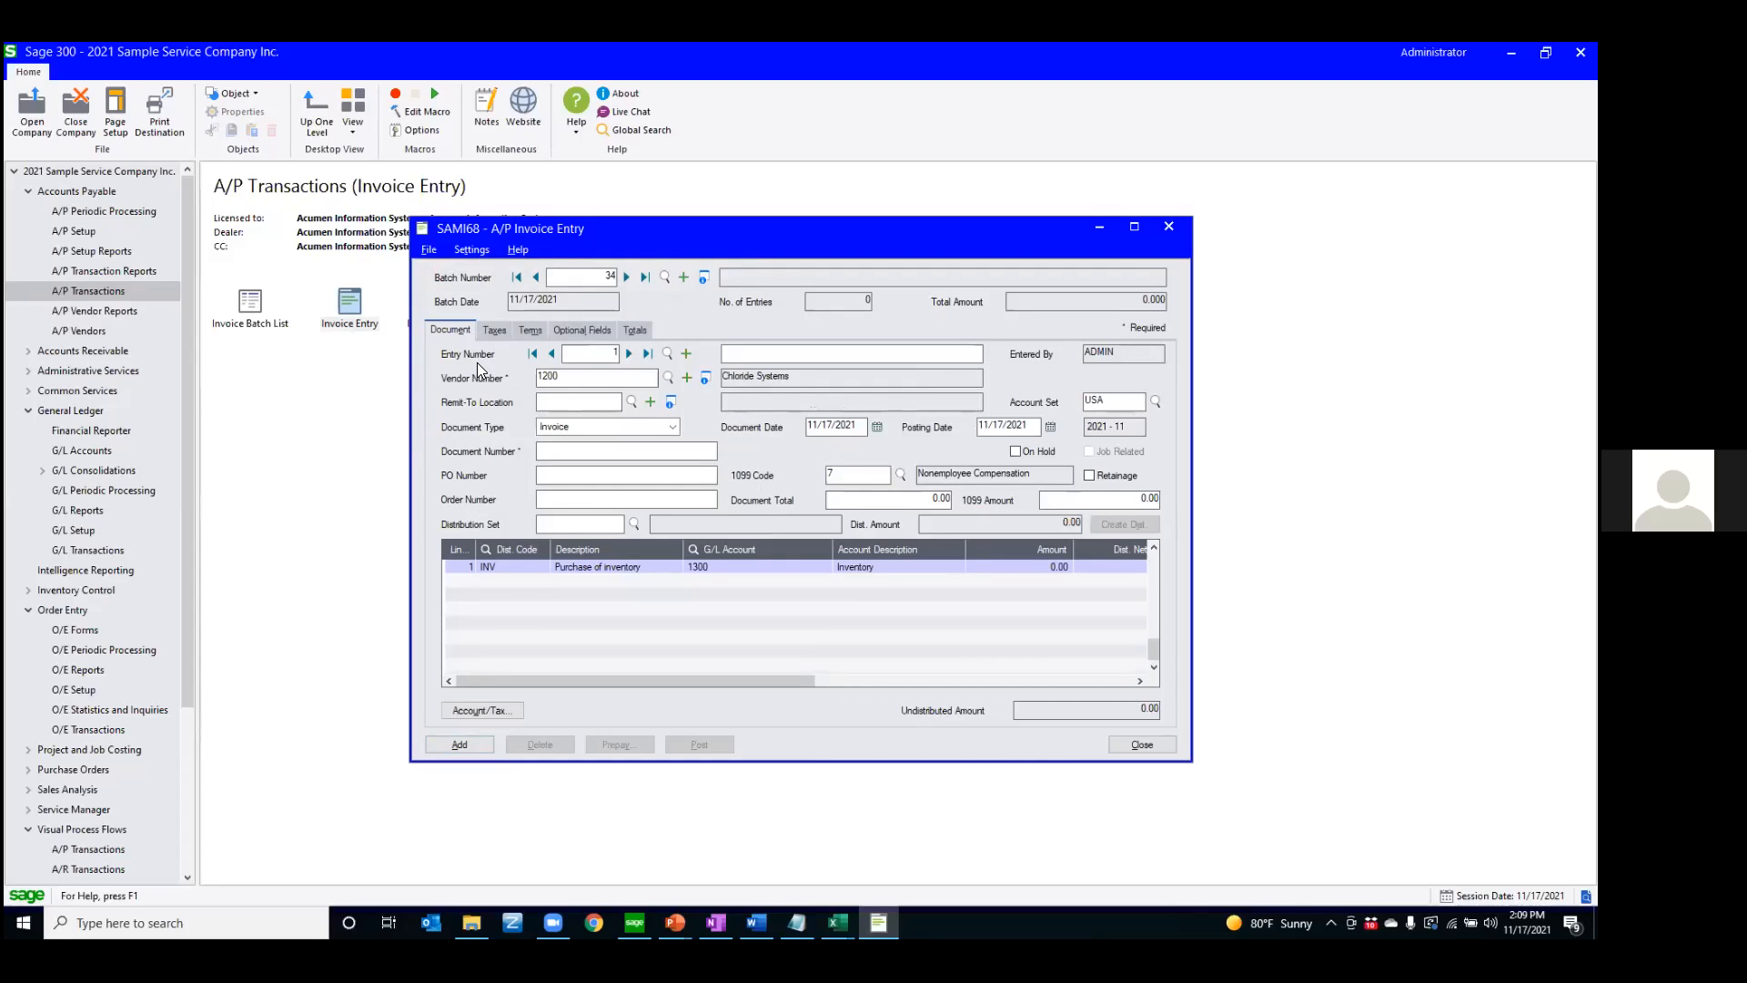
Add two amounts in the built-in calculator and paste 132,238.00 into the invoice's Document Total
{"action": "left_click", "coordinate": [897, 499]}
{"action": "key", "text": "F5"}
{"action": "type", "text": "65465+66765"}
{"action": "key", "text": "Return"}
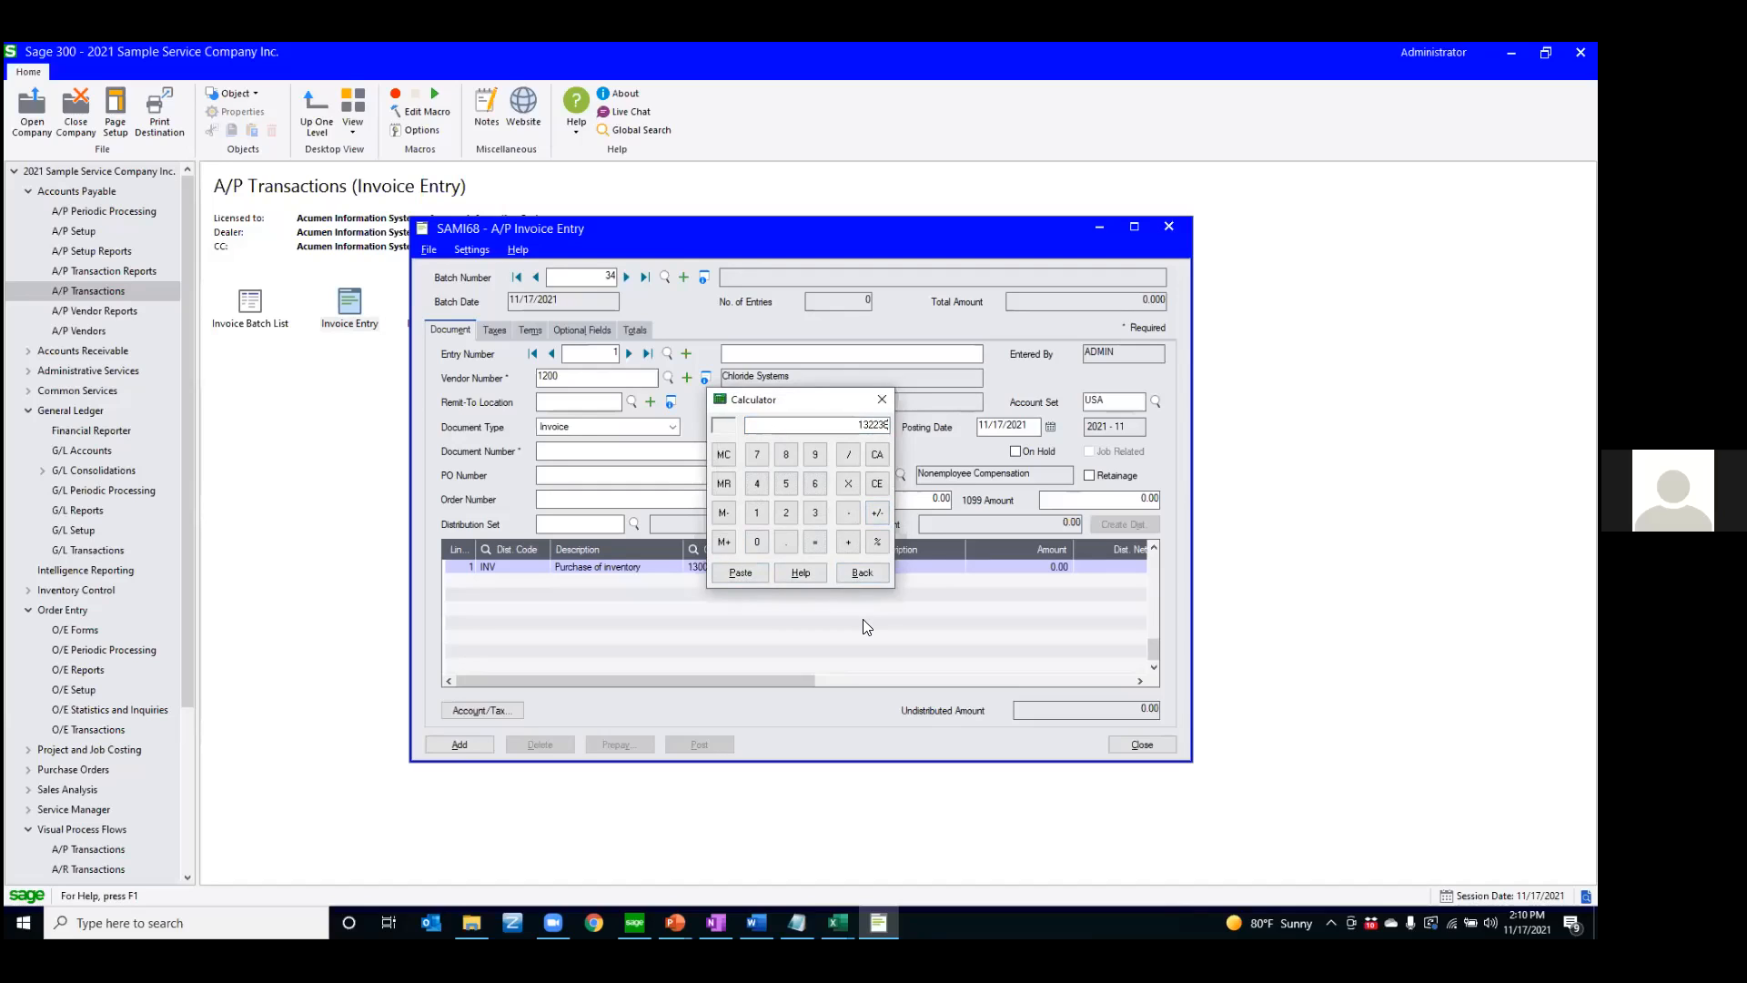
{"action": "key", "text": "p"}
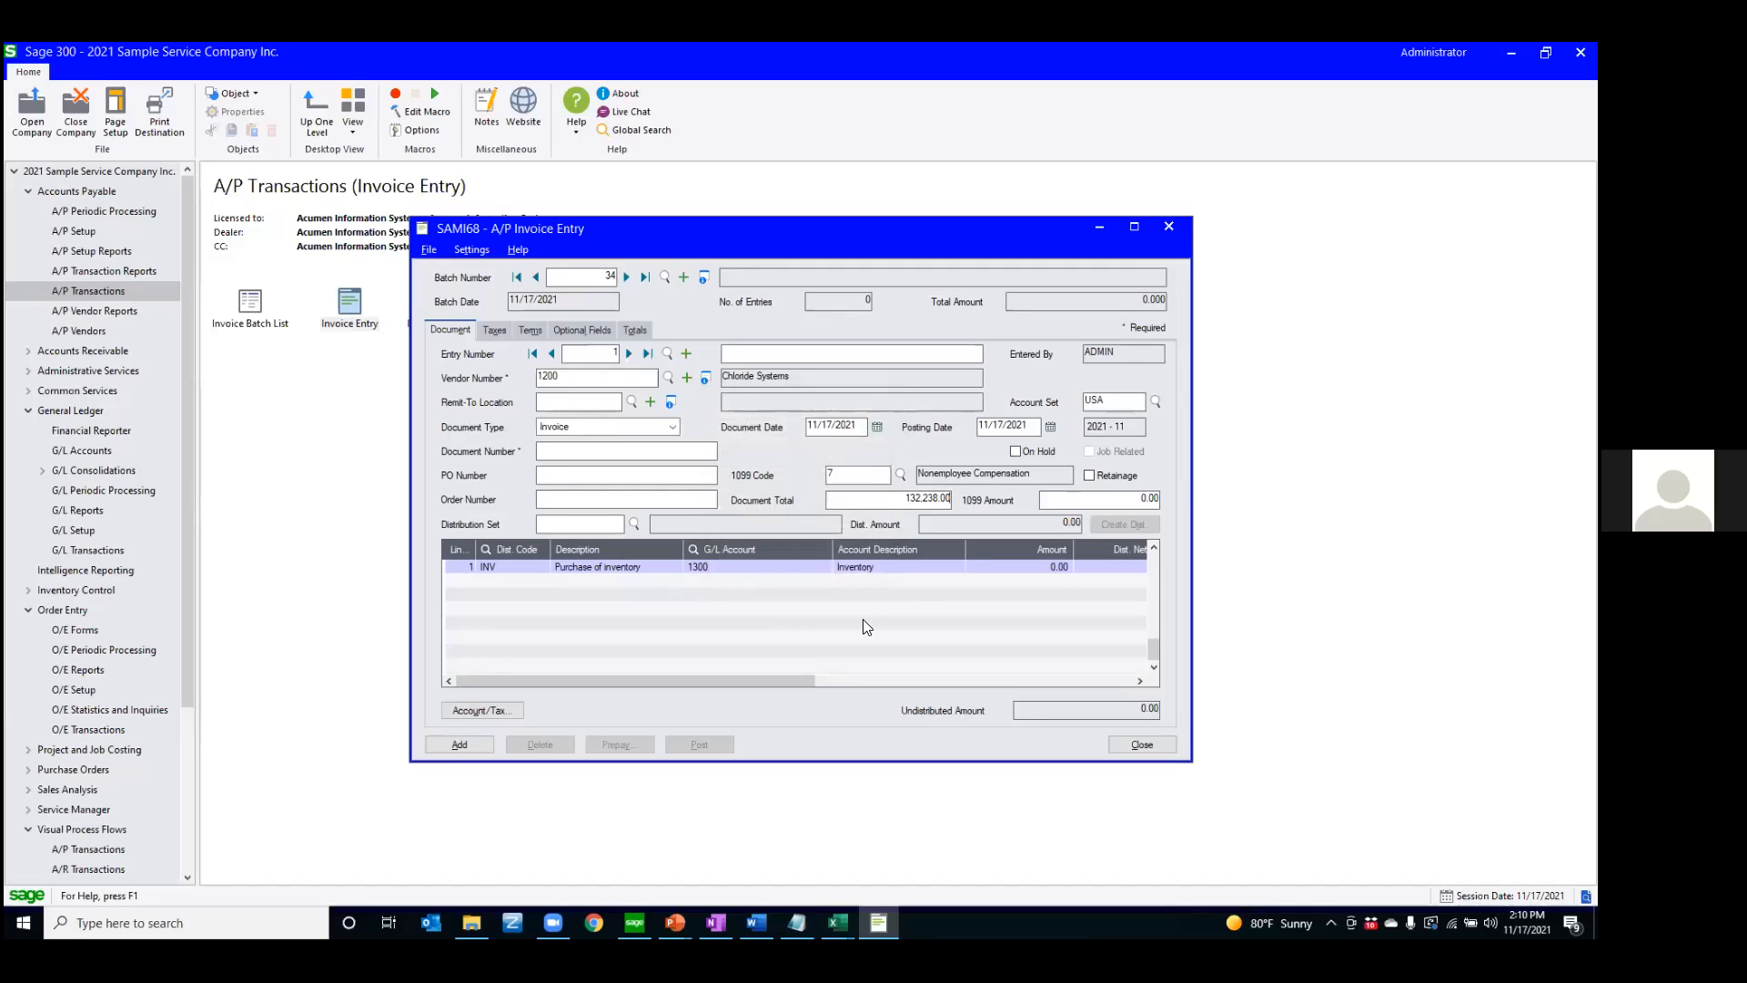
Step forward and back through the invoice's header fields, starting at the vendor number
{"action": "left_click", "coordinate": [583, 381]}
{"action": "key", "text": "Tab"}
{"action": "key", "text": "Tab"}
{"action": "key", "text": "Tab"}
{"action": "key", "text": "Tab"}
{"action": "key", "text": "Tab"}
{"action": "key", "text": "Tab"}
{"action": "key", "text": "Tab"}
{"action": "key", "text": "Tab"}
{"action": "key", "text": "Tab"}
{"action": "key", "text": "Tab"}
{"action": "key", "text": "Tab"}
{"action": "key", "text": "Tab"}
{"action": "key", "text": "Tab"}
{"action": "key", "text": "shift+Tab"}
{"action": "key", "text": "shift+Tab"}
{"action": "key", "text": "shift+Tab"}
{"action": "key", "text": "shift+Tab"}
{"action": "key", "text": "shift+Tab"}
{"action": "key", "text": "shift+Tab"}
{"action": "key", "text": "shift+Tab"}
Go through the invoice's Taxes, Terms, Optional Fields and Totals pages and return to the Document page
{"action": "left_click", "coordinate": [498, 329]}
{"action": "key", "text": "Right"}
{"action": "key", "text": "Right"}
{"action": "key", "text": "Right"}
{"action": "key", "text": "Right"}
{"action": "key", "text": "Right"}
{"action": "key", "text": "Right"}
{"action": "key", "text": "Right"}
{"action": "key", "text": "Right"}
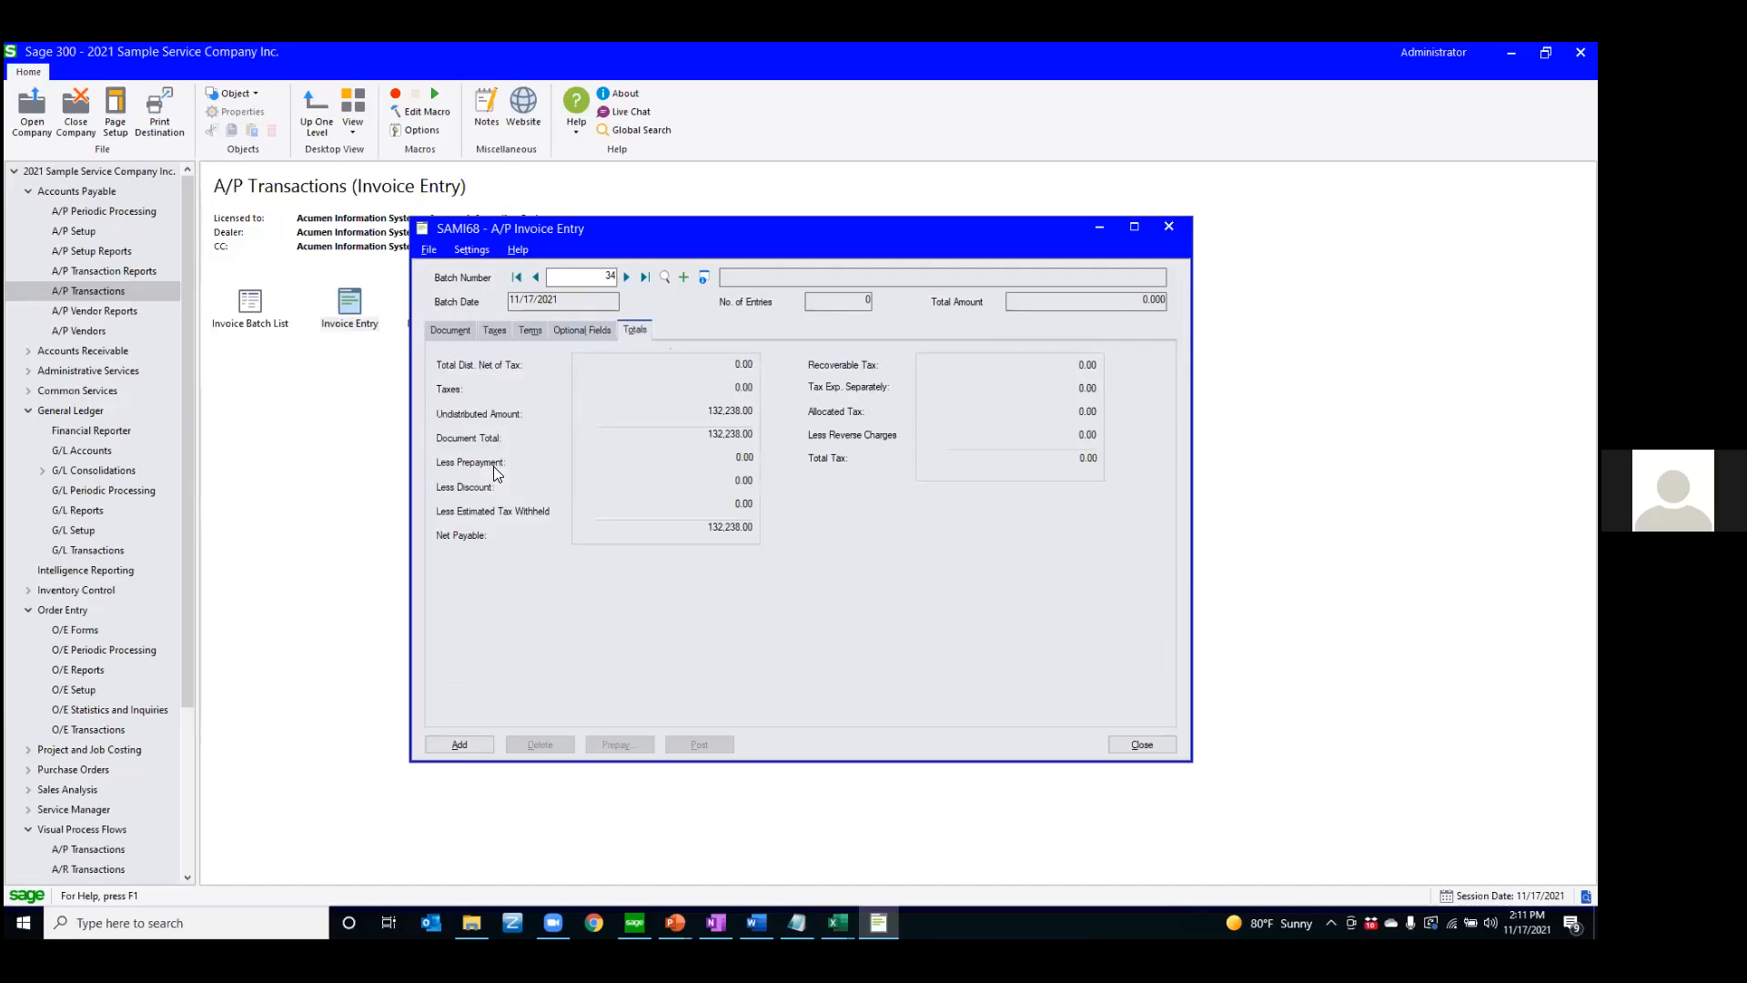
{"action": "key", "text": "Right"}
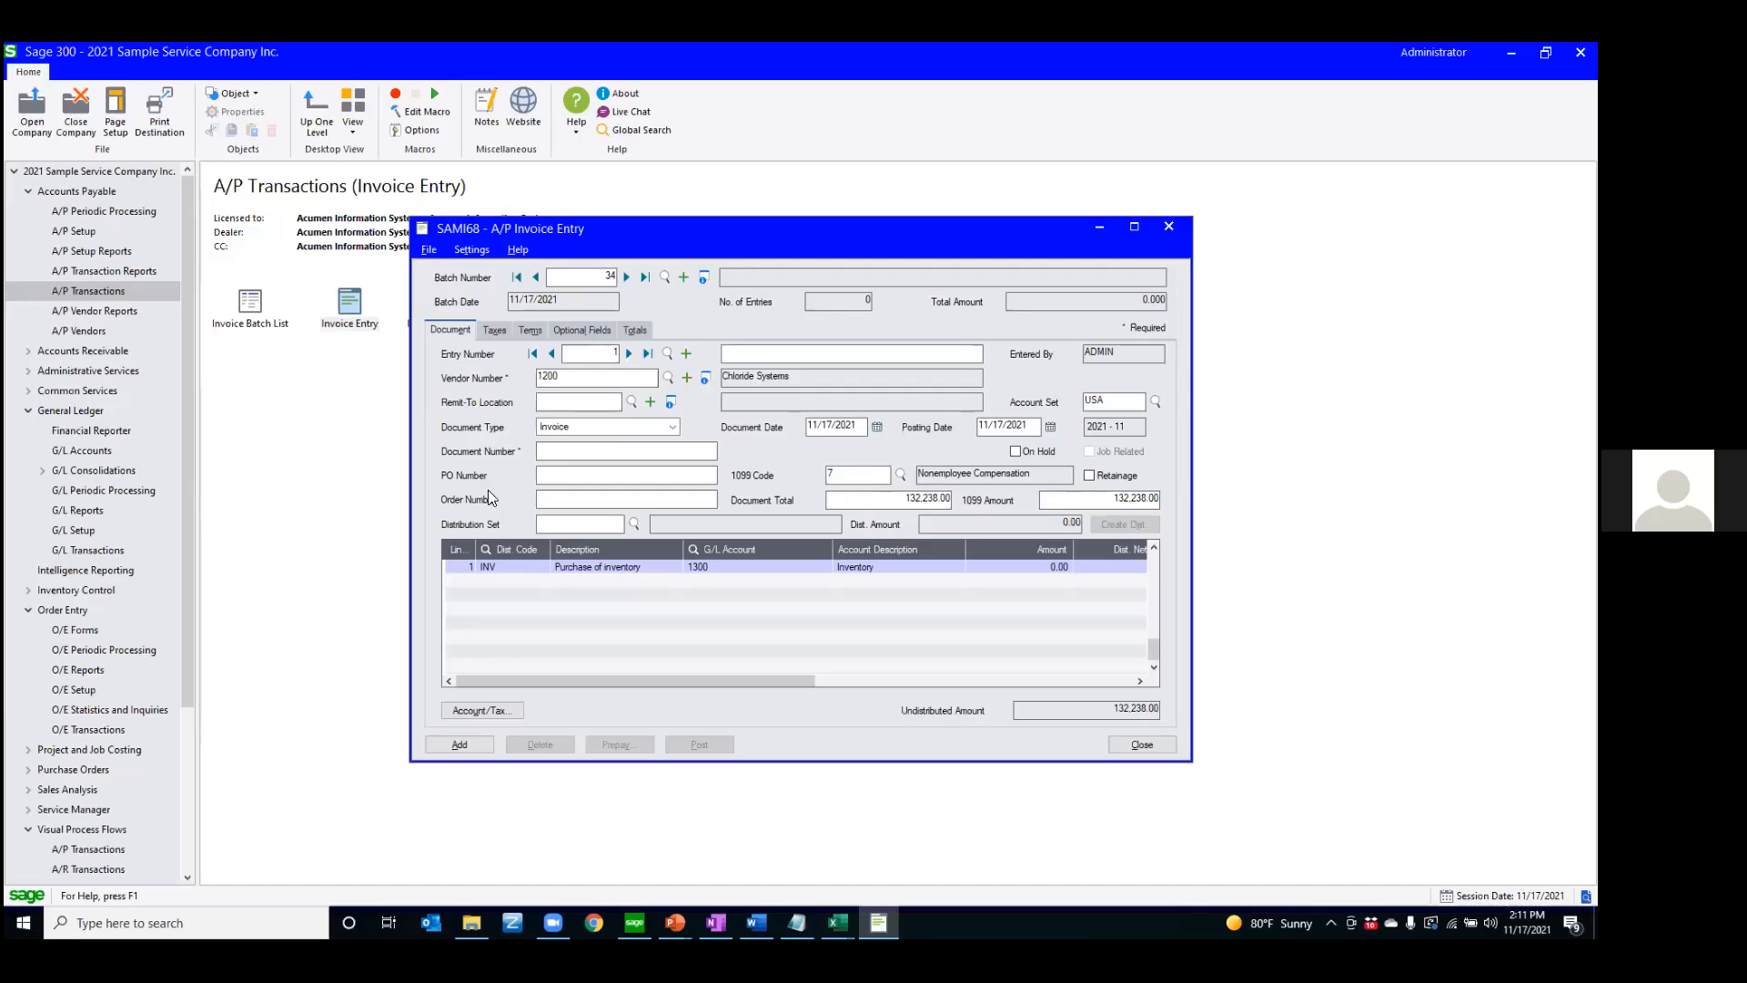
Maximize the invoice entry window and close it without adding the entry
{"action": "left_click", "coordinate": [1133, 225]}
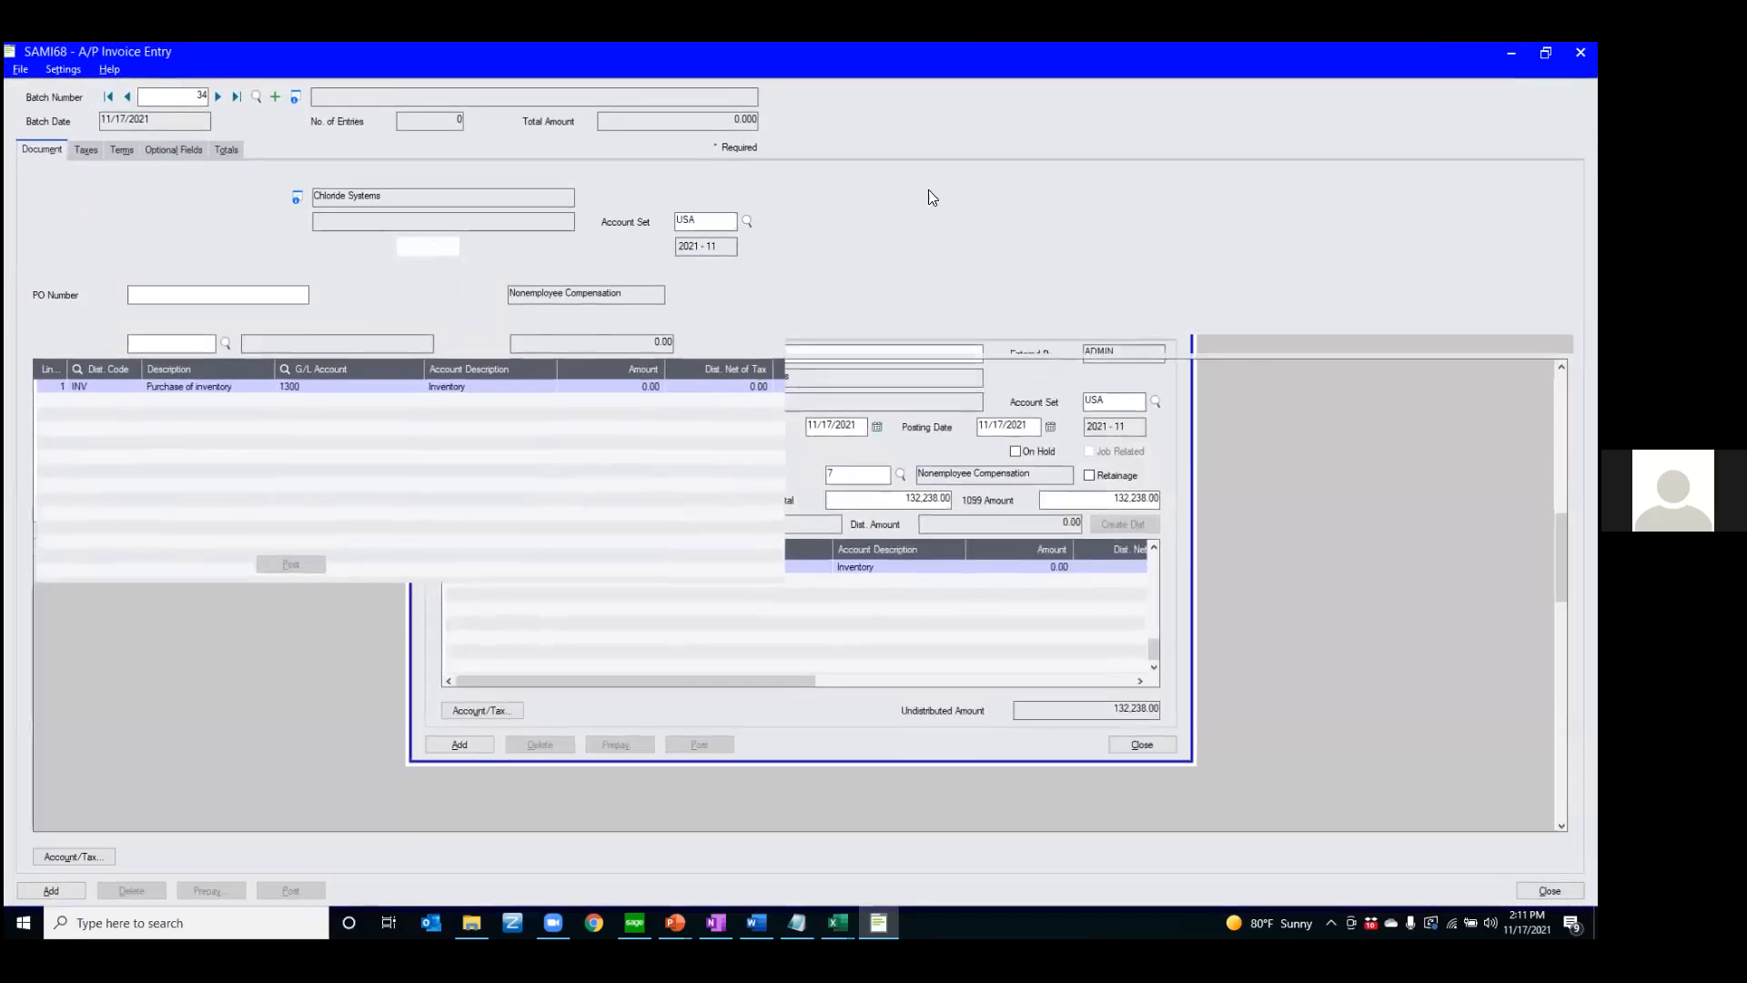
{"action": "left_click", "coordinate": [1581, 52]}
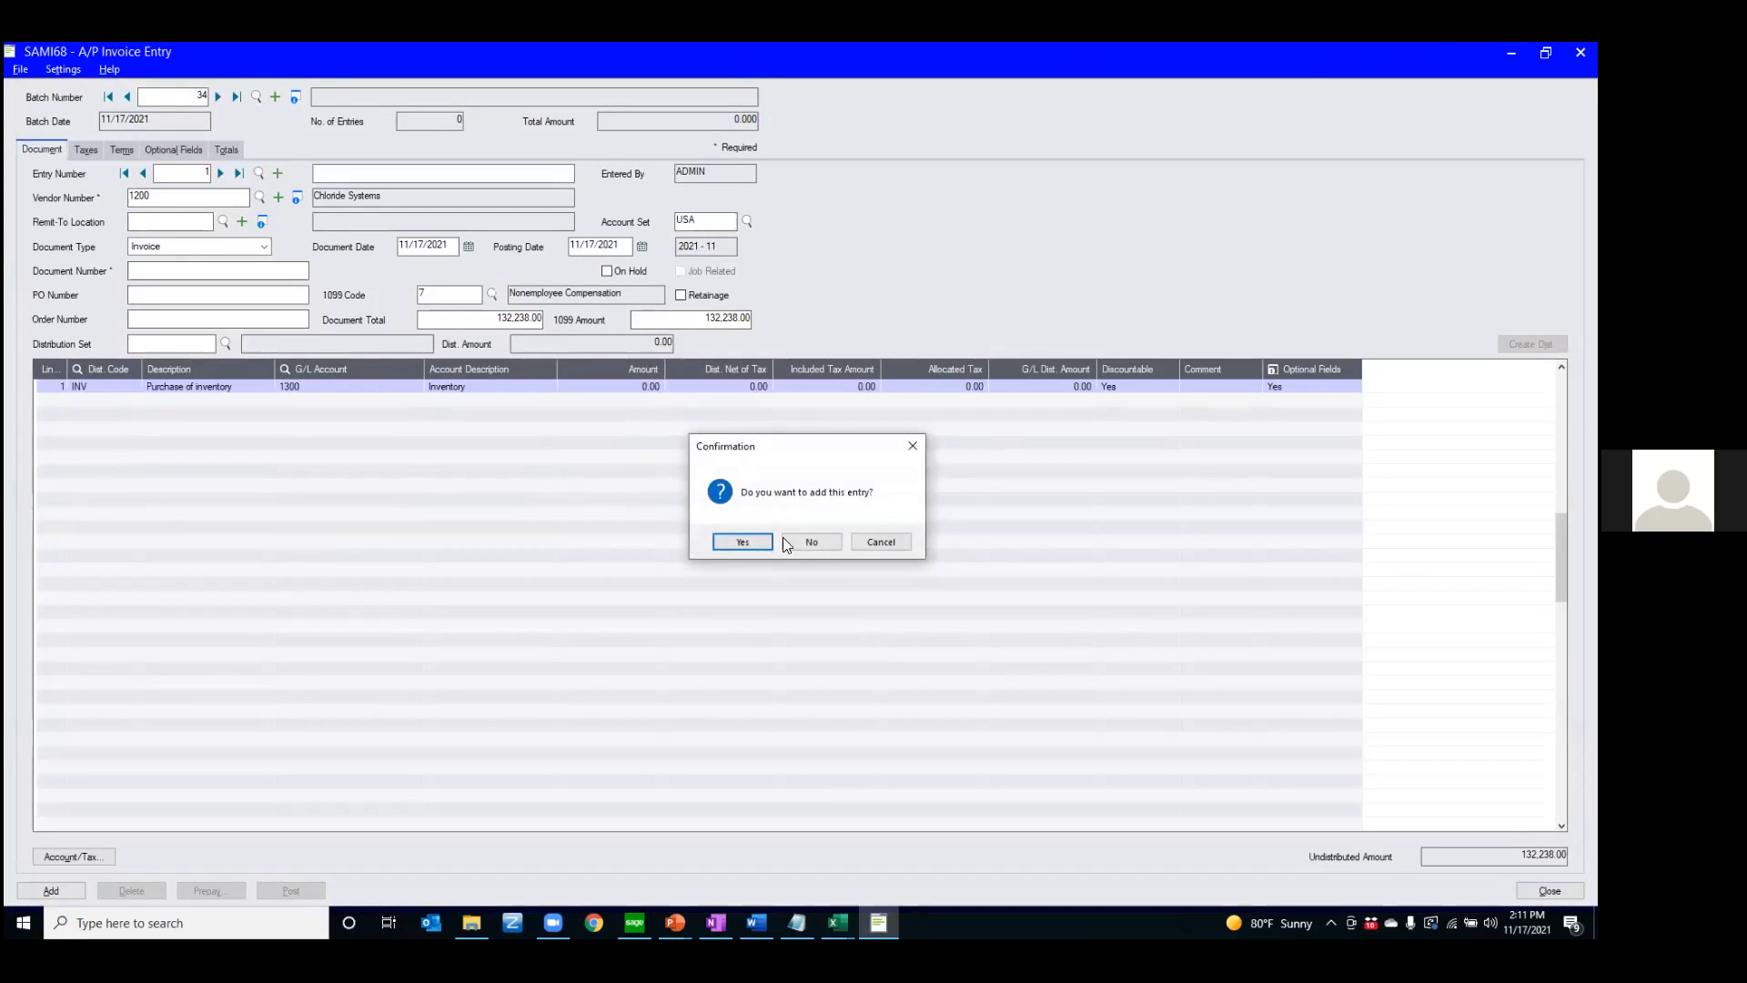
{"action": "left_click", "coordinate": [812, 542]}
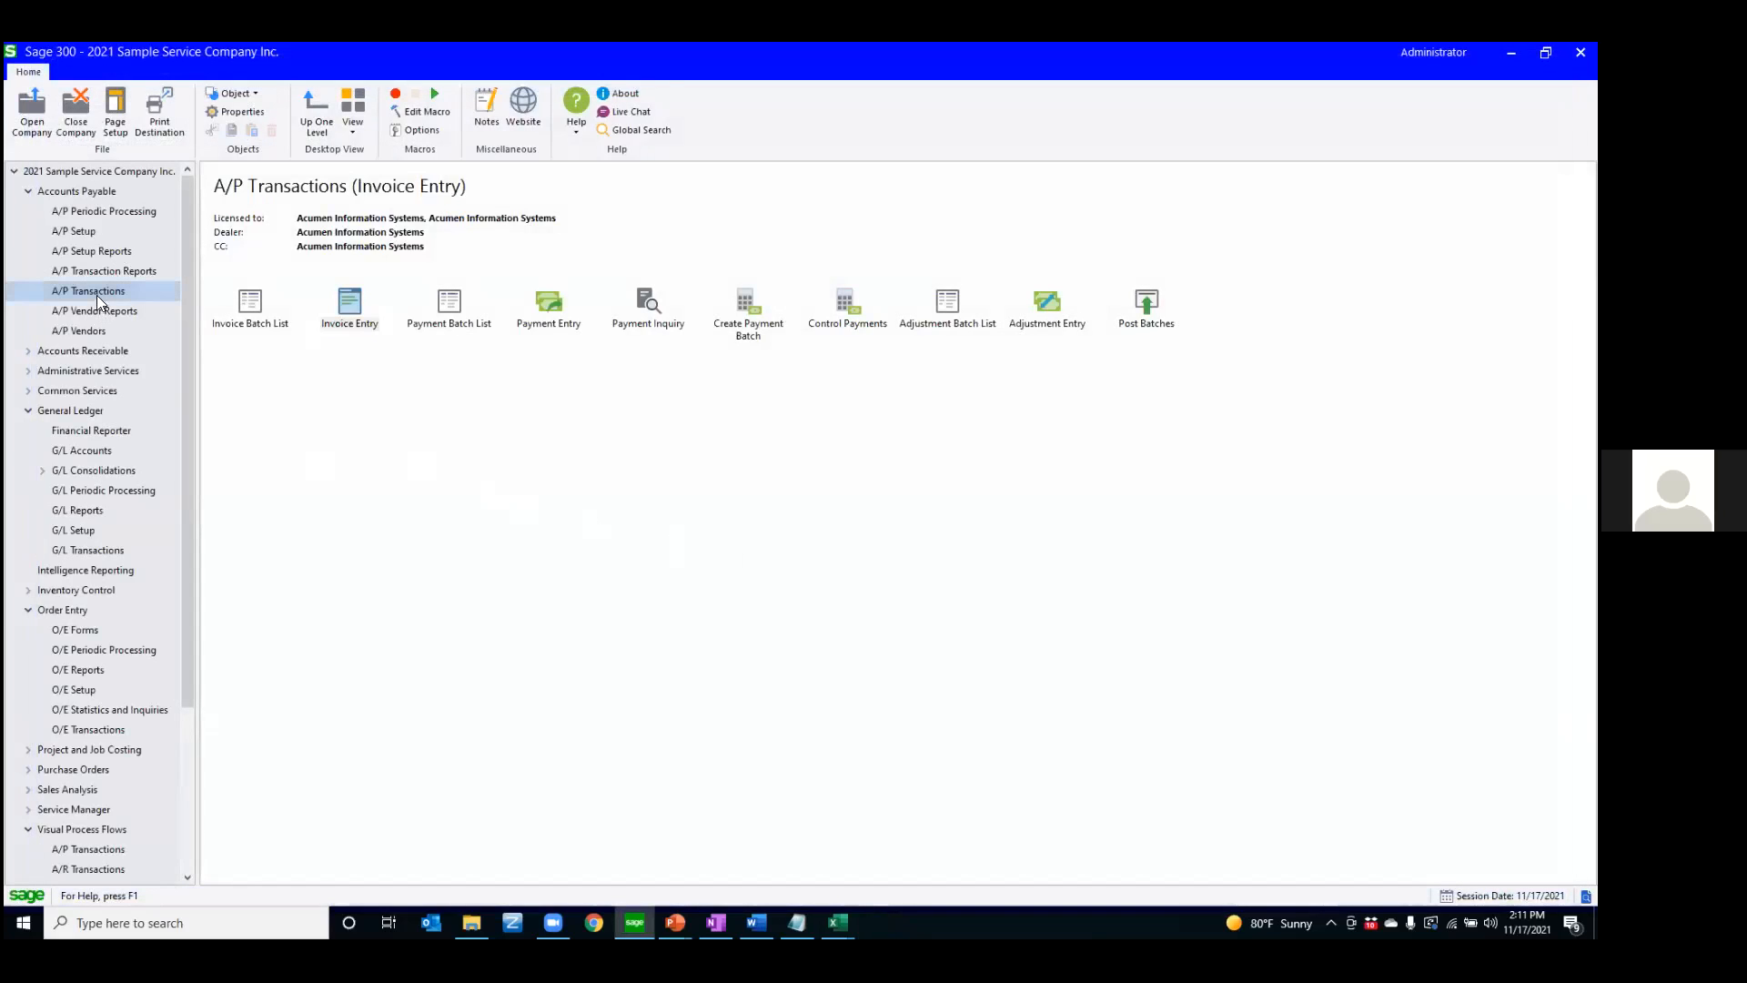
Start a new payment batch from the A/P Payment Batch List and maximize the payment entry window
{"action": "double_click", "coordinate": [450, 314]}
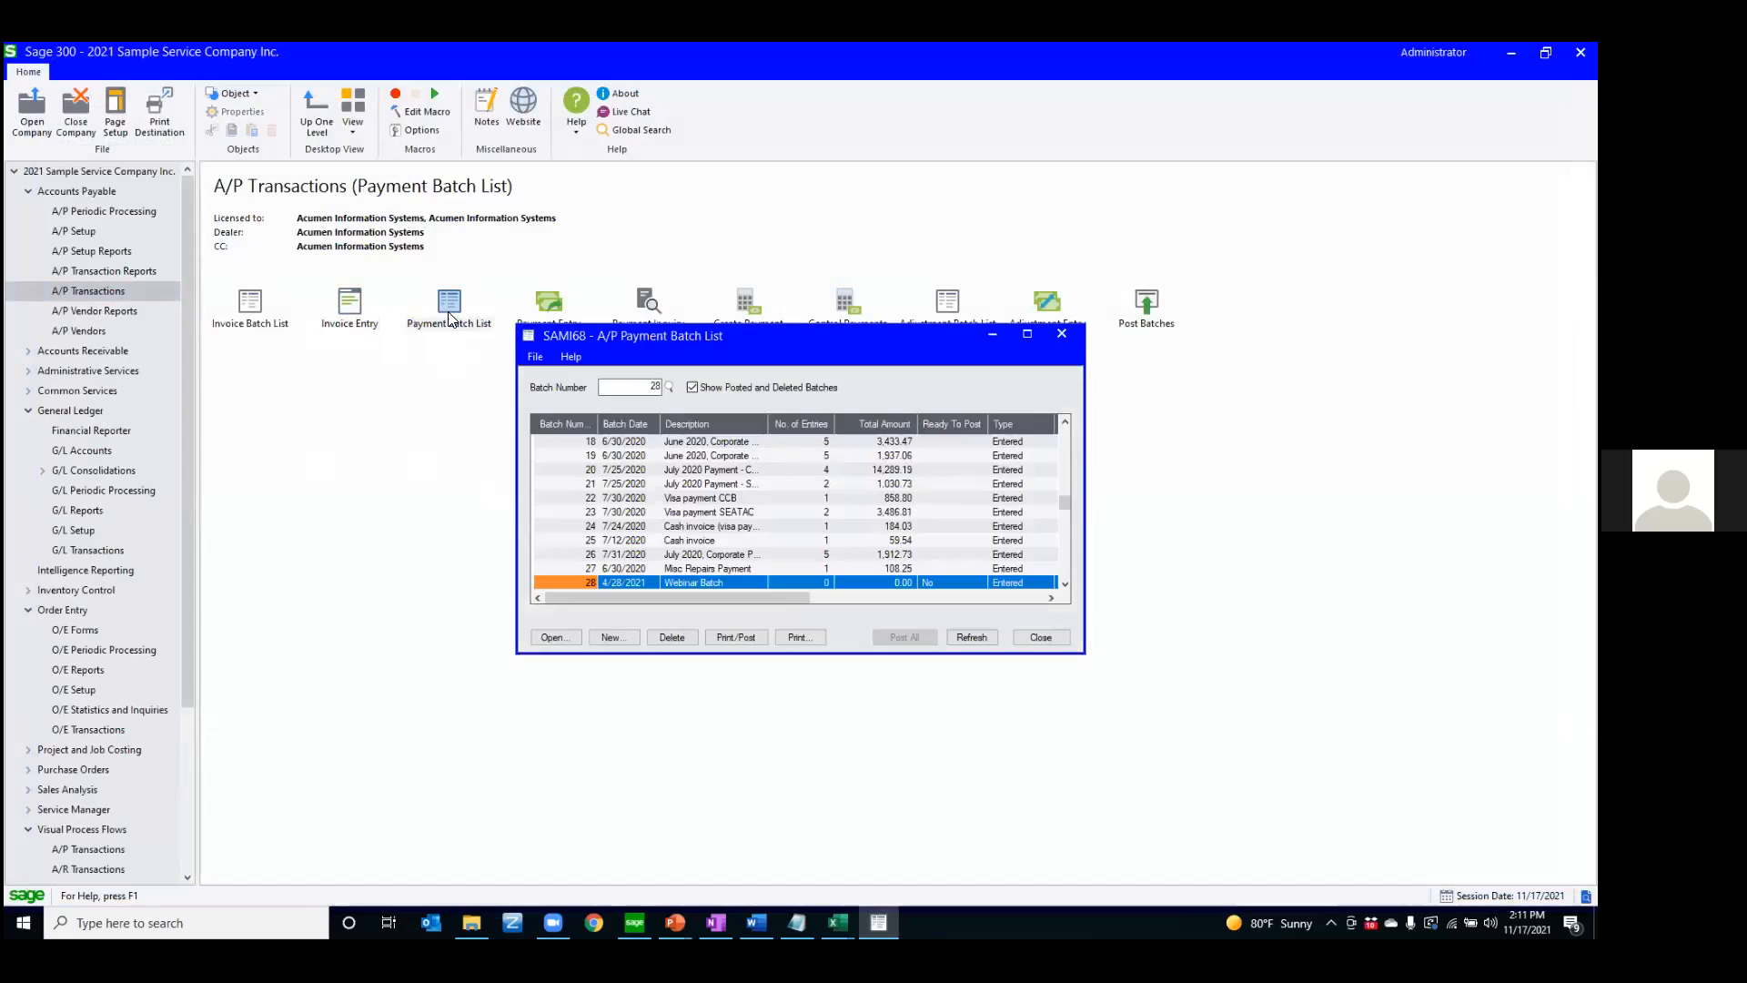
{"action": "left_click", "coordinate": [629, 639]}
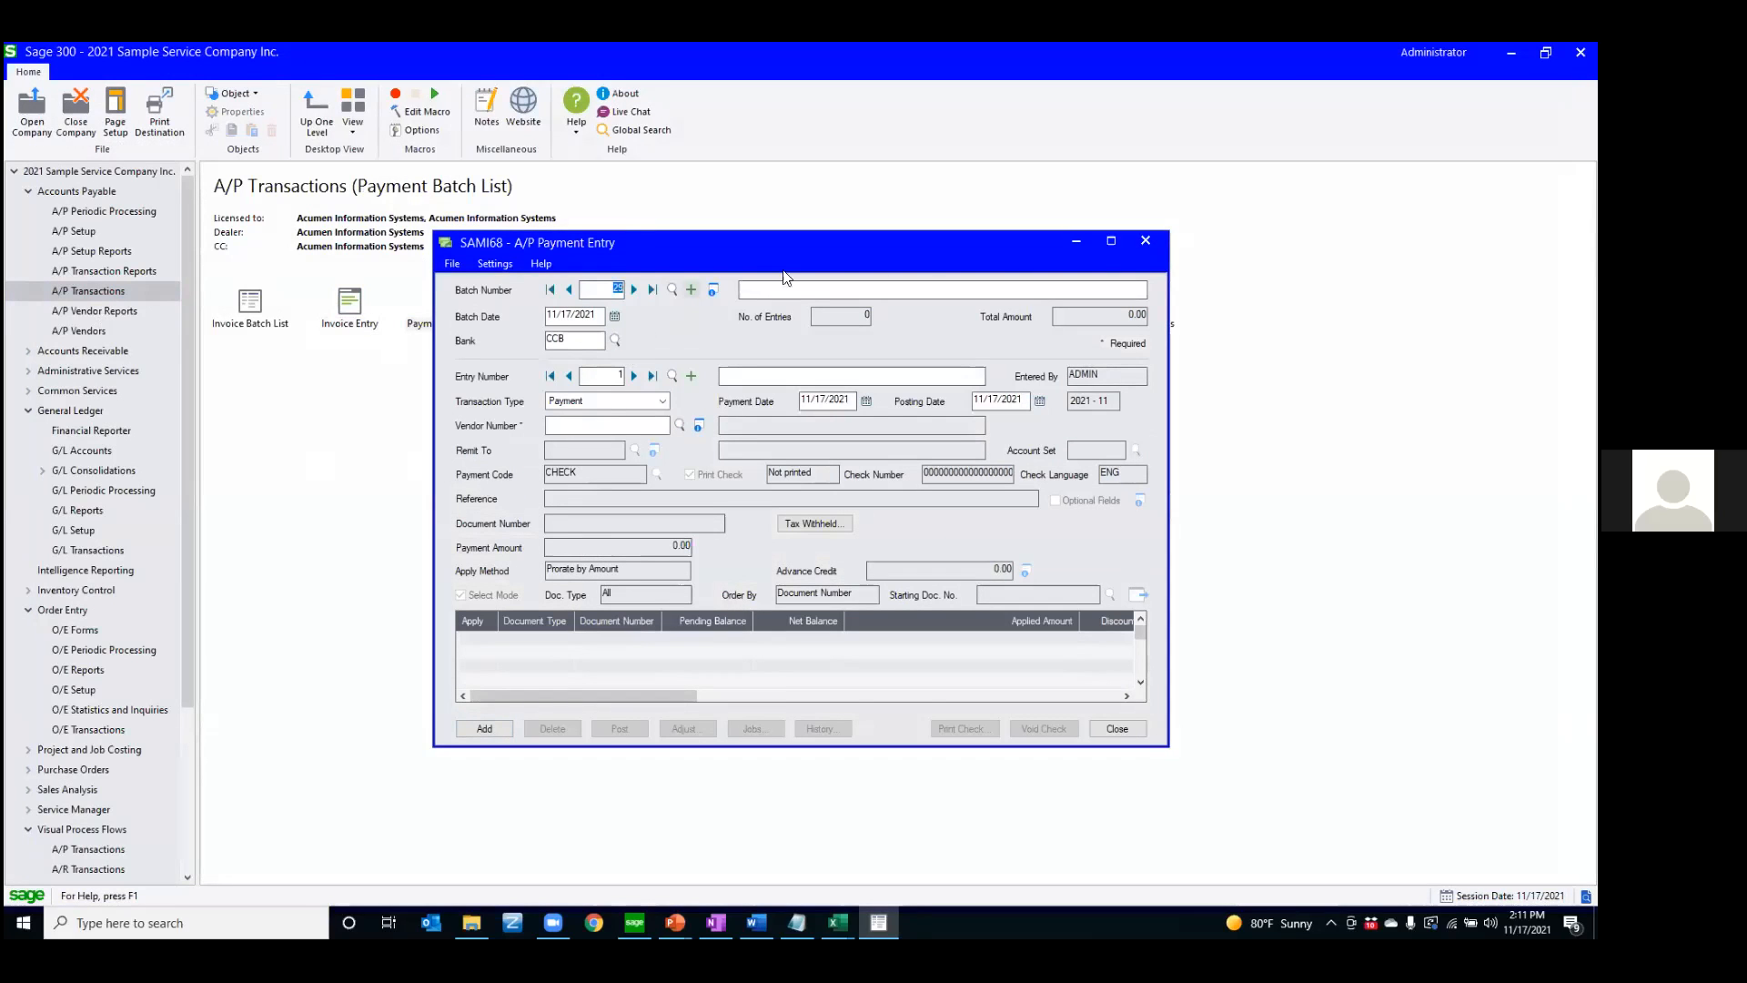
{"action": "left_click", "coordinate": [1111, 241]}
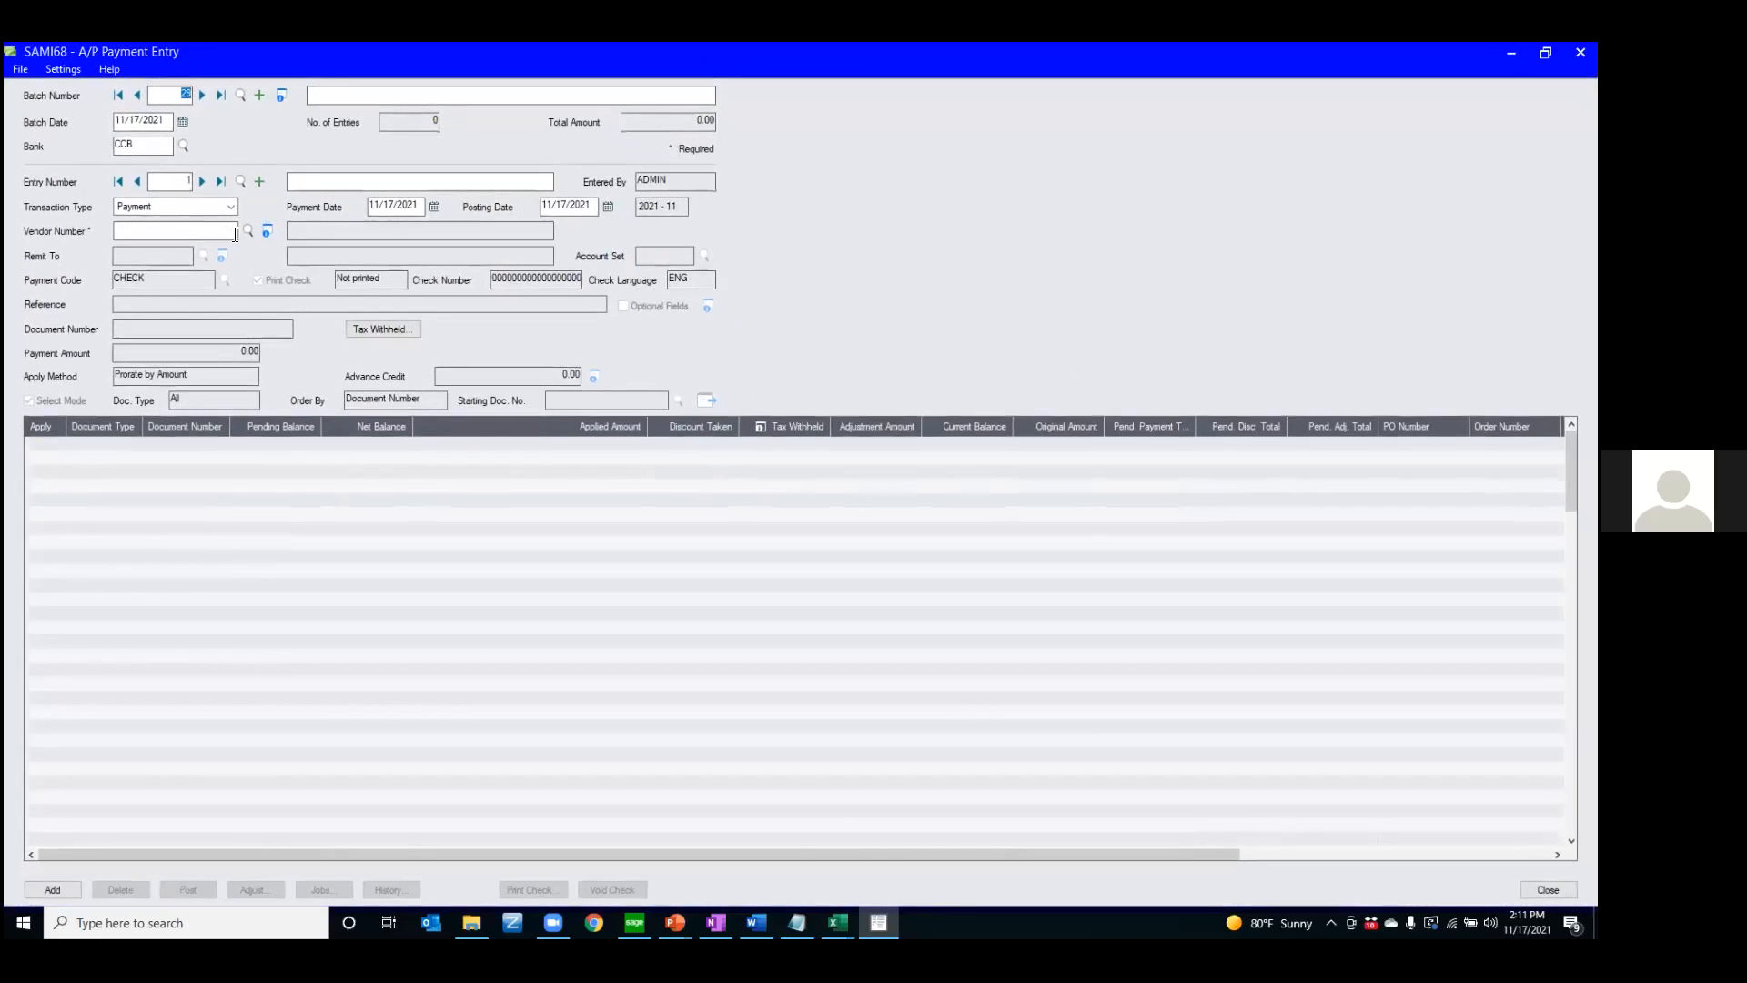
Set the payment's vendor to 1350, Excide Industrial Batteries, and list its open documents
{"action": "left_click", "coordinate": [248, 229]}
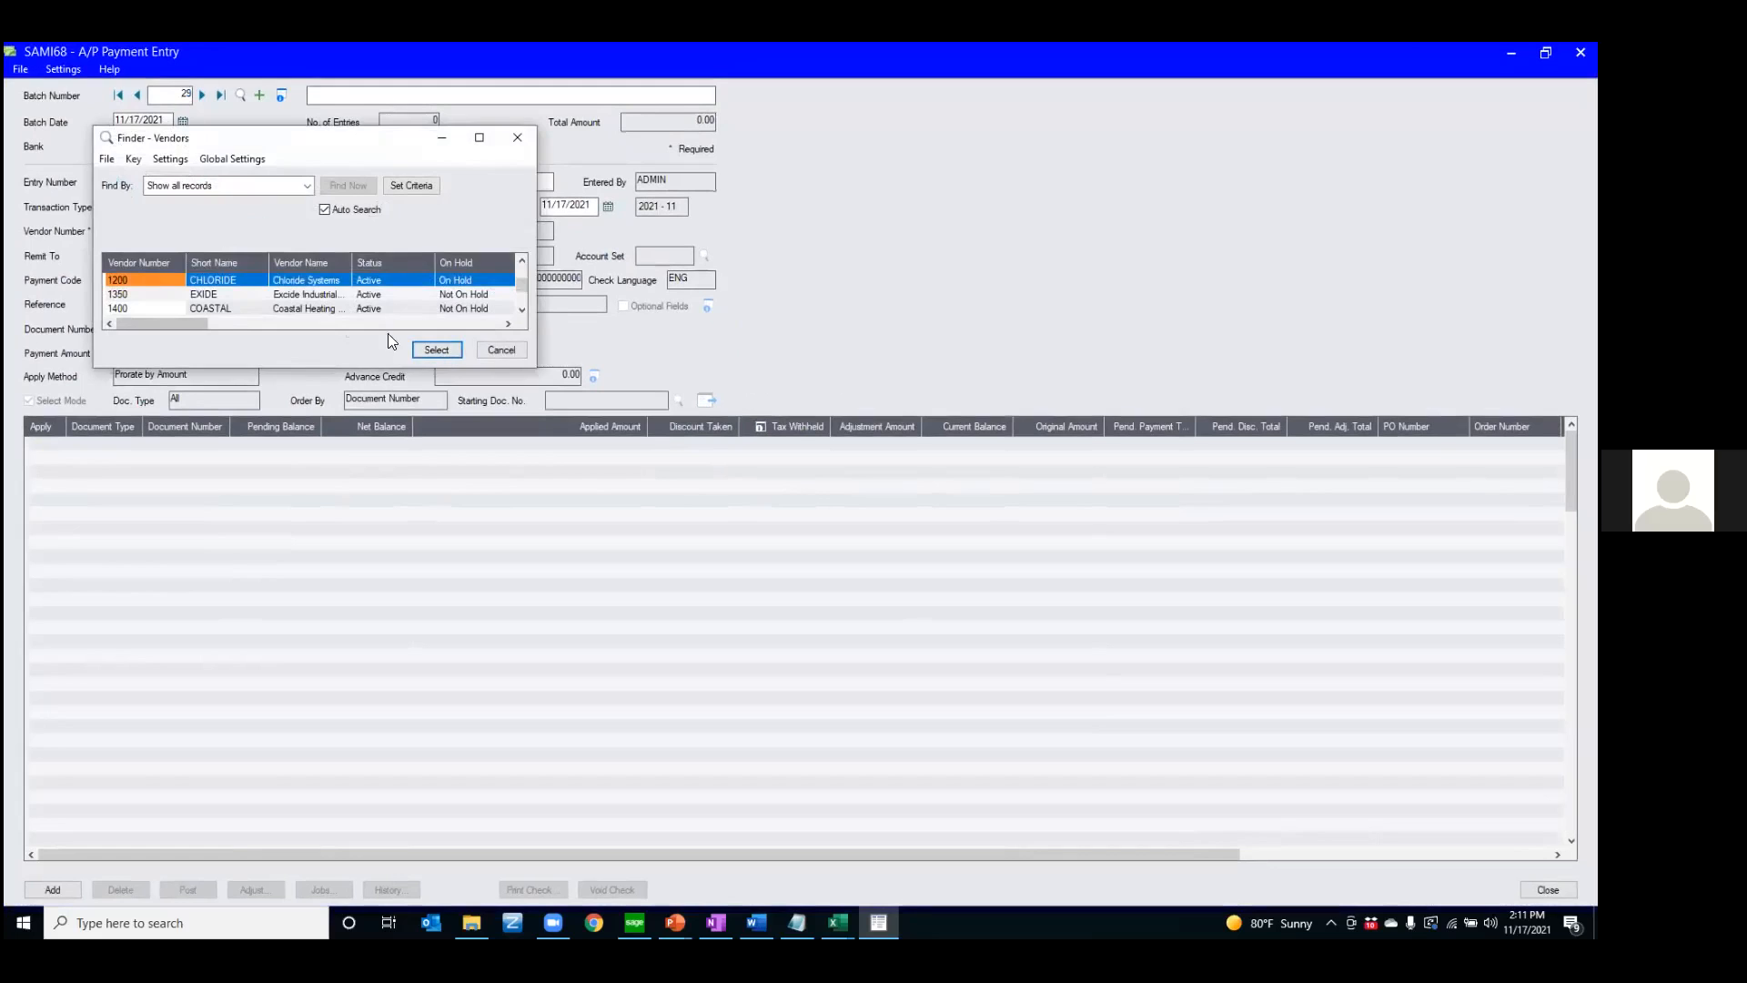
{"action": "left_click", "coordinate": [429, 350]}
{"action": "left_click", "coordinate": [330, 228]}
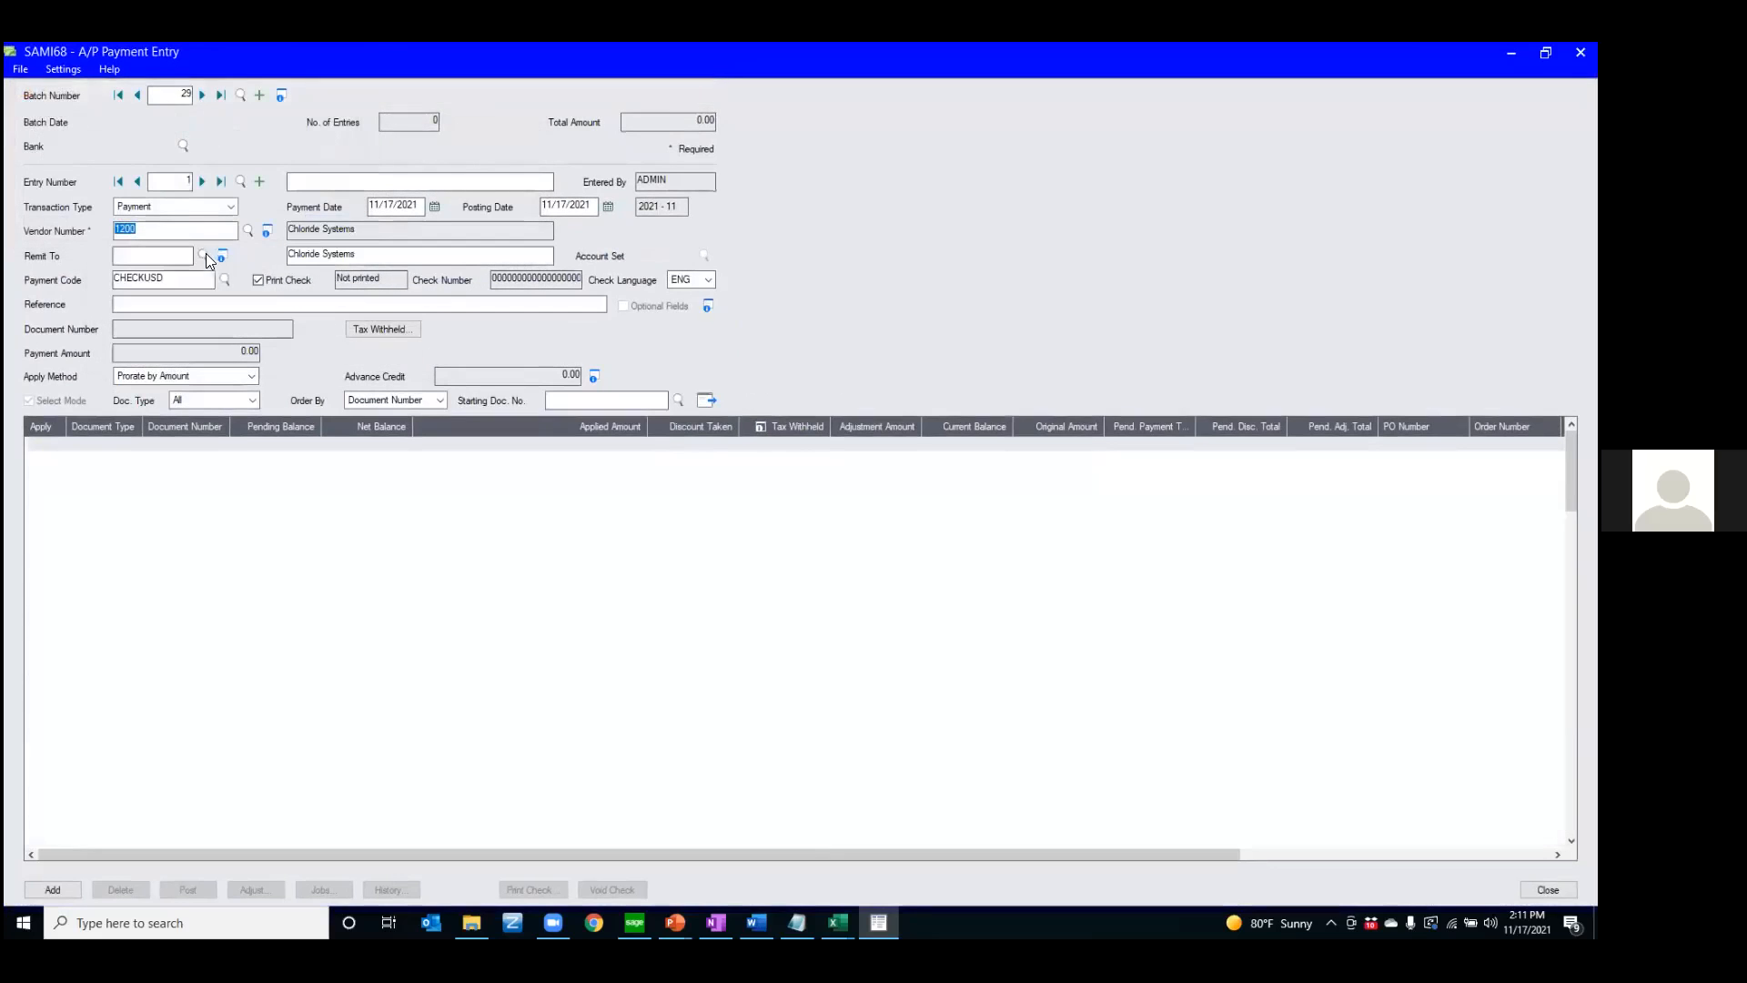
{"action": "left_click", "coordinate": [246, 229]}
{"action": "double_click", "coordinate": [162, 293]}
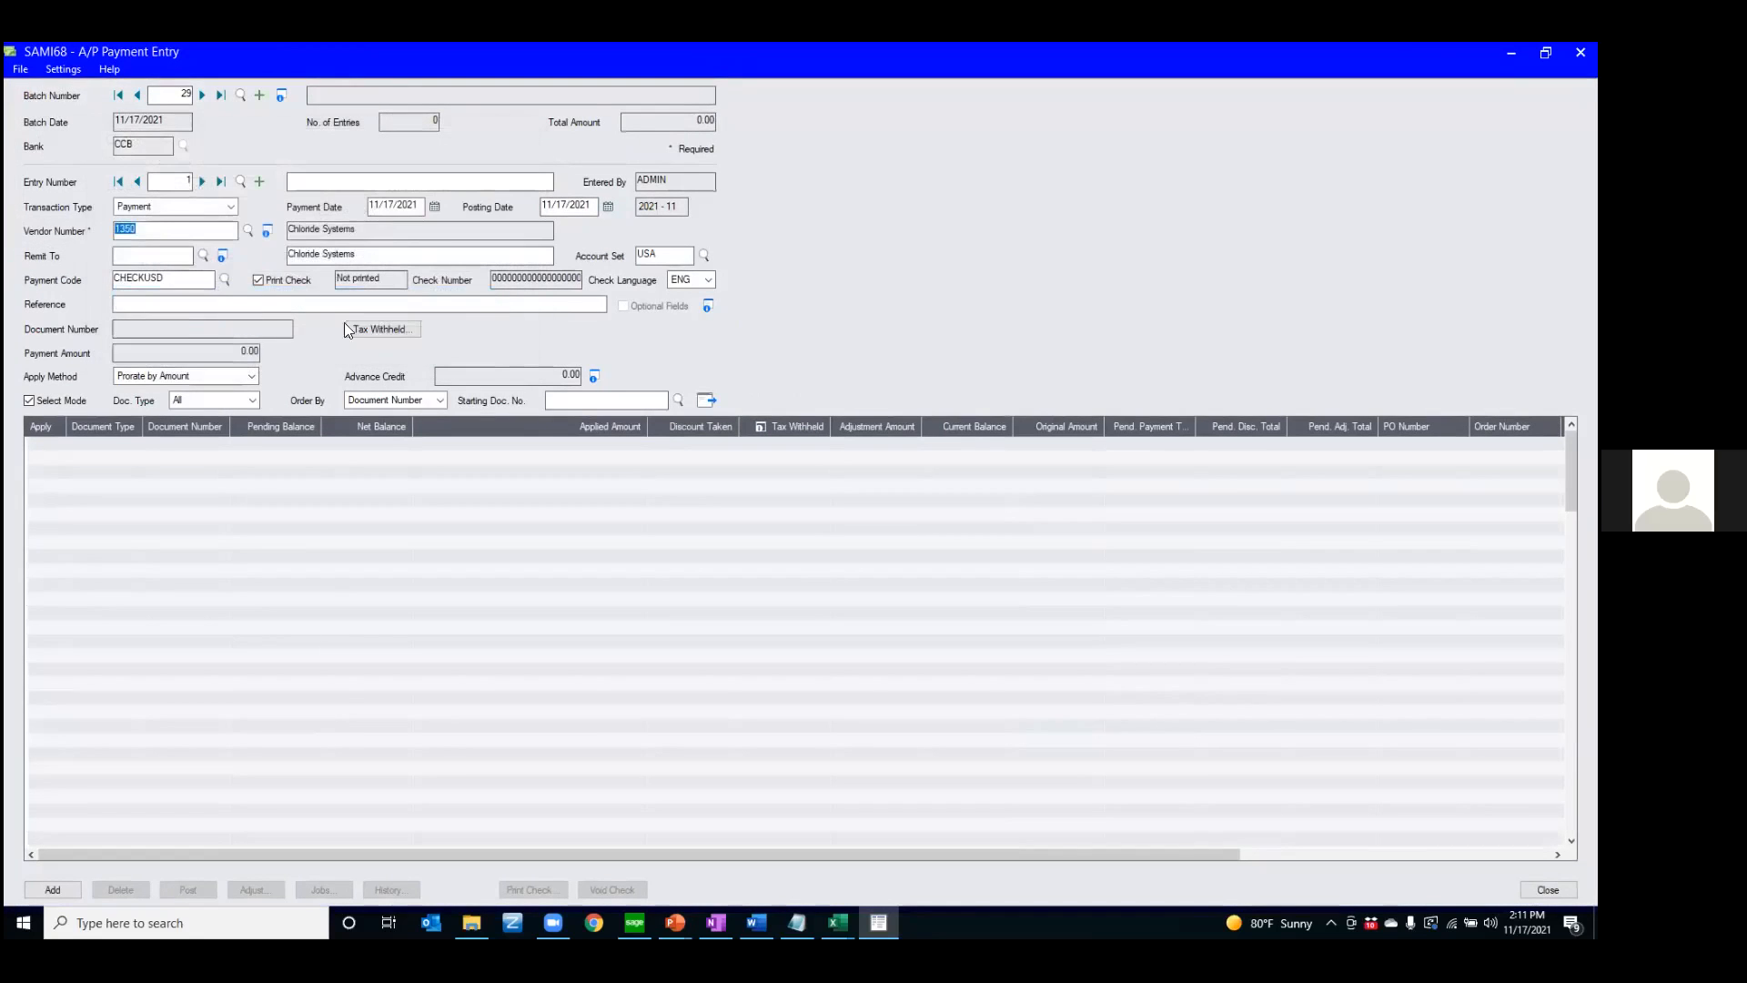
{"action": "left_click", "coordinate": [708, 401]}
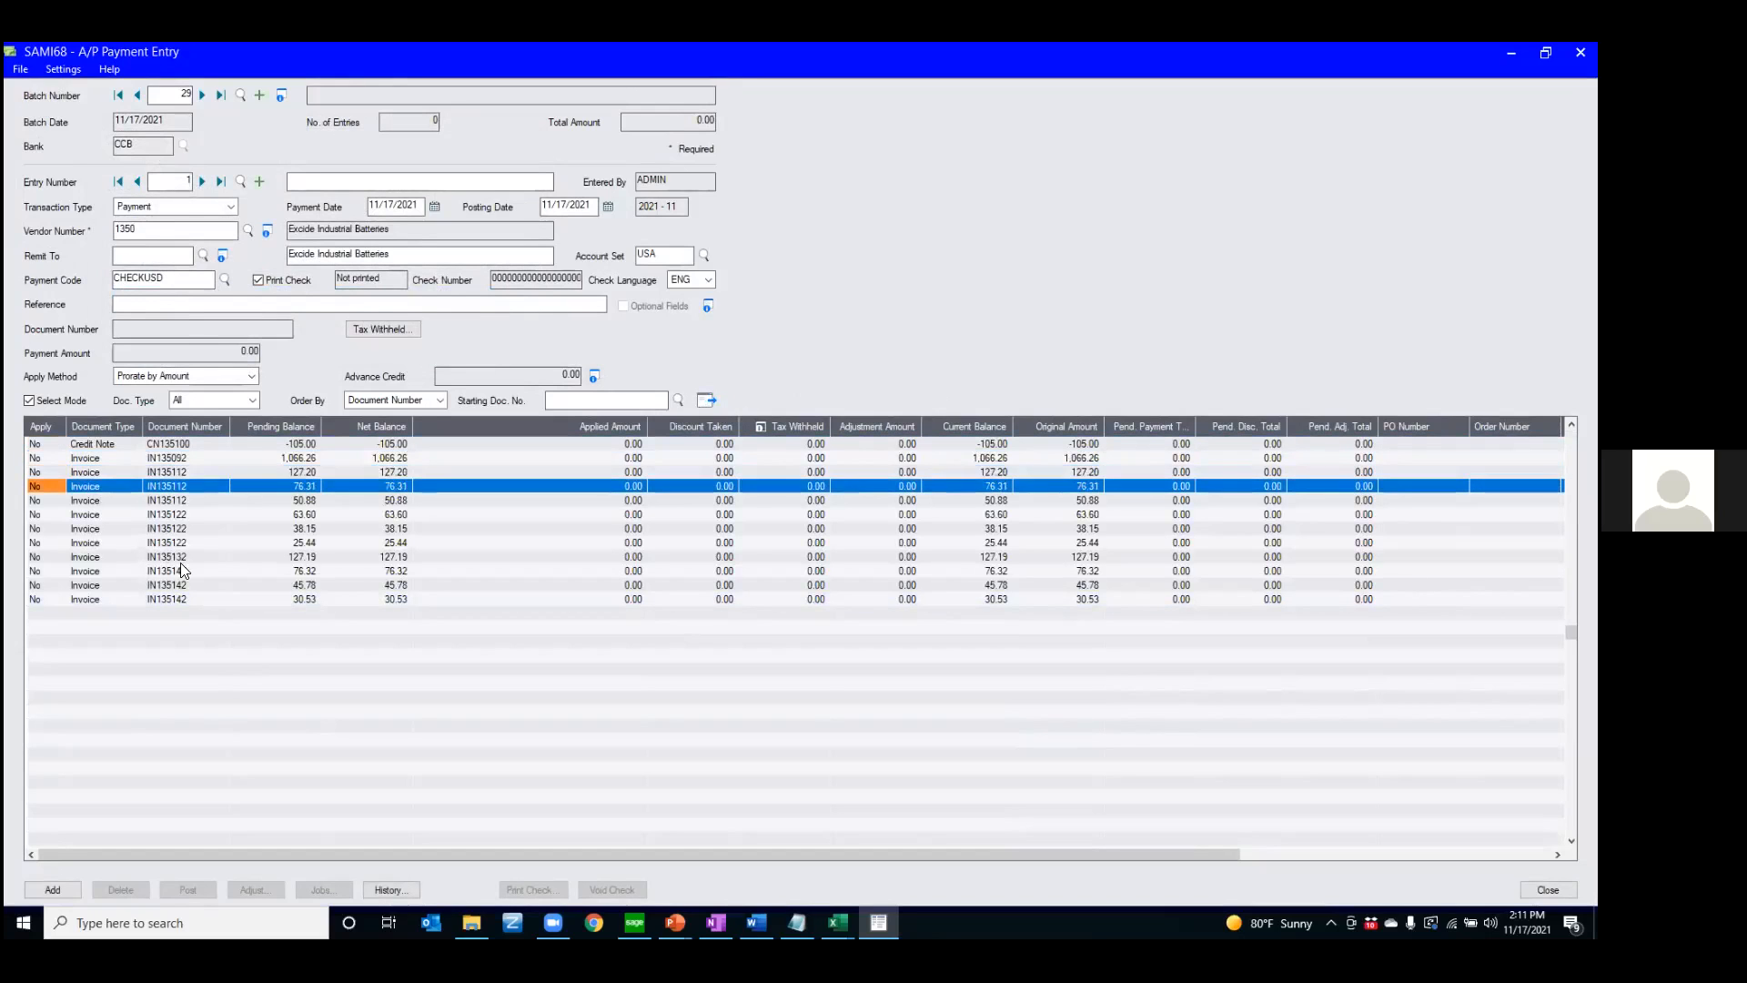
Apply the payment to credit note CN135100, invoice IN135092 and most of the invoices listed below it
{"action": "double_click", "coordinate": [37, 445]}
{"action": "double_click", "coordinate": [41, 459]}
{"action": "double_click", "coordinate": [41, 473]}
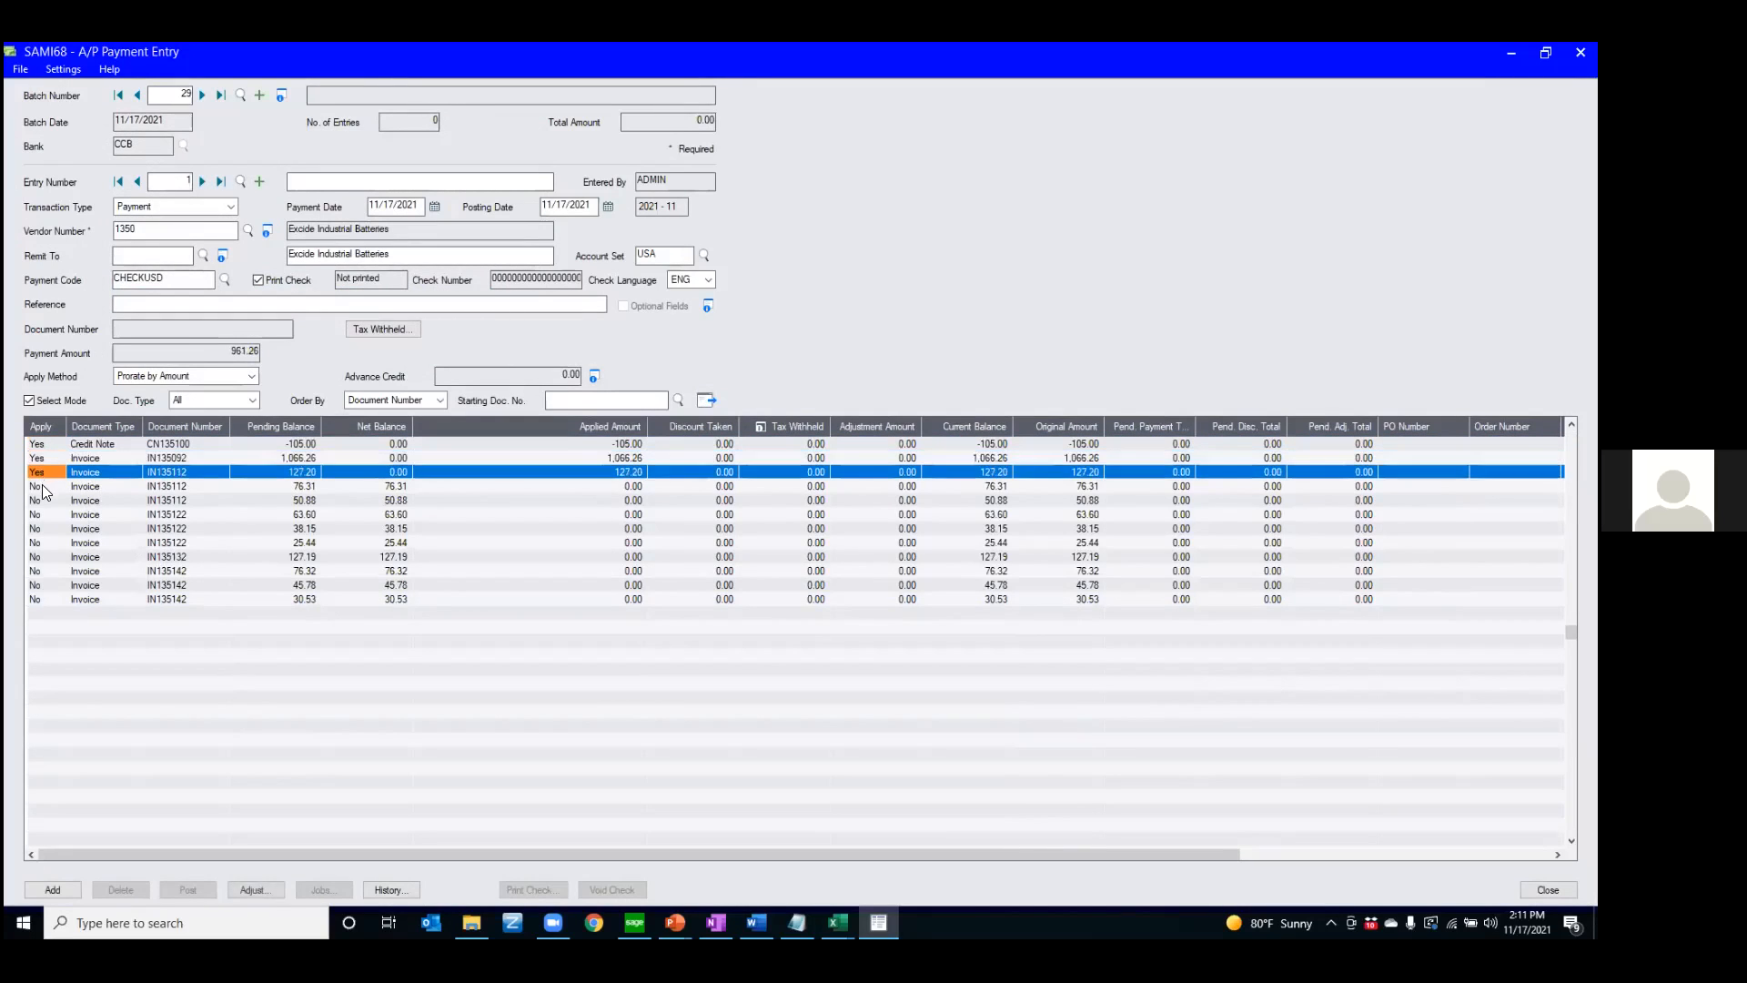
{"action": "double_click", "coordinate": [42, 487]}
{"action": "key", "text": "space"}
{"action": "key", "text": "Down"}
{"action": "key", "text": "space"}
{"action": "key", "text": "Down"}
{"action": "key", "text": "space"}
{"action": "key", "text": "Down"}
{"action": "key", "text": "space"}
{"action": "key", "text": "Down"}
{"action": "key", "text": "space"}
{"action": "key", "text": "Down"}
{"action": "key", "text": "space"}
Change the apply choices to include only CN135100, IN135092 and the 76.31, 127.19 and 45.78 invoices
{"action": "key", "text": "space"}
{"action": "key", "text": "Down"}
{"action": "key", "text": "space"}
{"action": "key", "text": "Down"}
{"action": "key", "text": "space"}
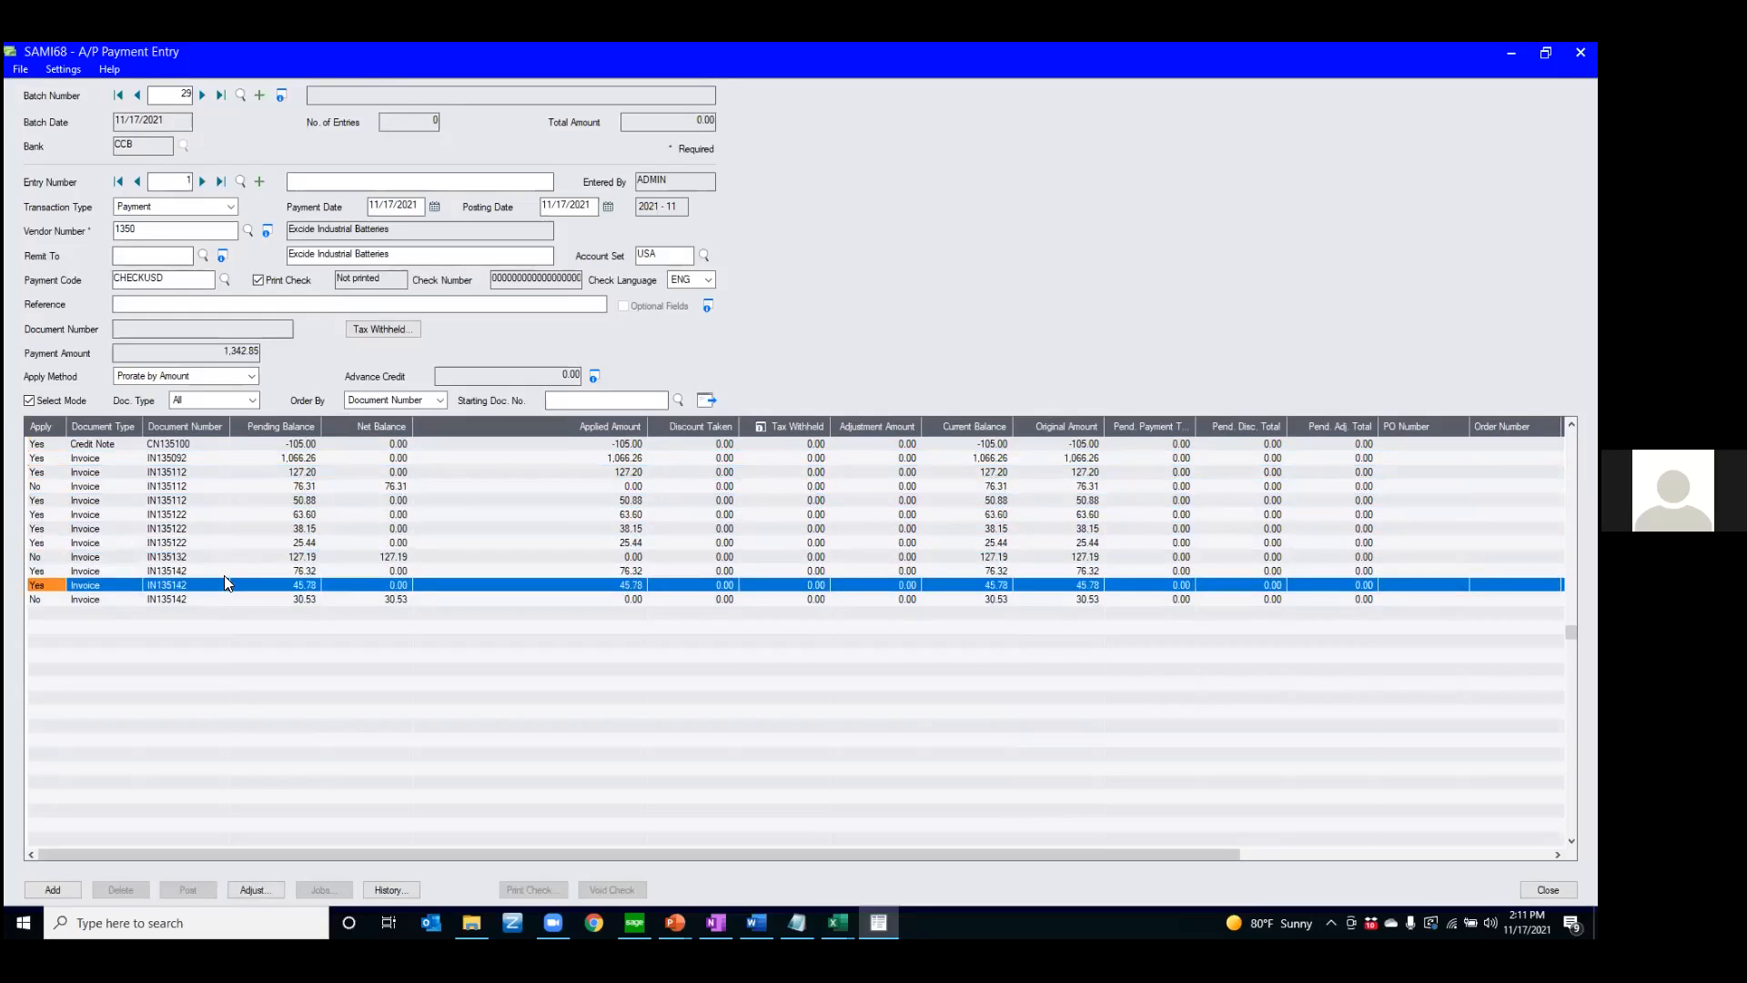
{"action": "key", "text": "Up"}
{"action": "key", "text": "space"}
{"action": "key", "text": "Up"}
{"action": "key", "text": "space"}
{"action": "key", "text": "Up"}
{"action": "key", "text": "space"}
{"action": "key", "text": "Up"}
{"action": "key", "text": "space"}
{"action": "key", "text": "Up"}
{"action": "key", "text": "space"}
{"action": "key", "text": "Up"}
{"action": "key", "text": "space"}
{"action": "key", "text": "Up"}
{"action": "key", "text": "space"}
{"action": "key", "text": "Up"}
{"action": "key", "text": "space"}
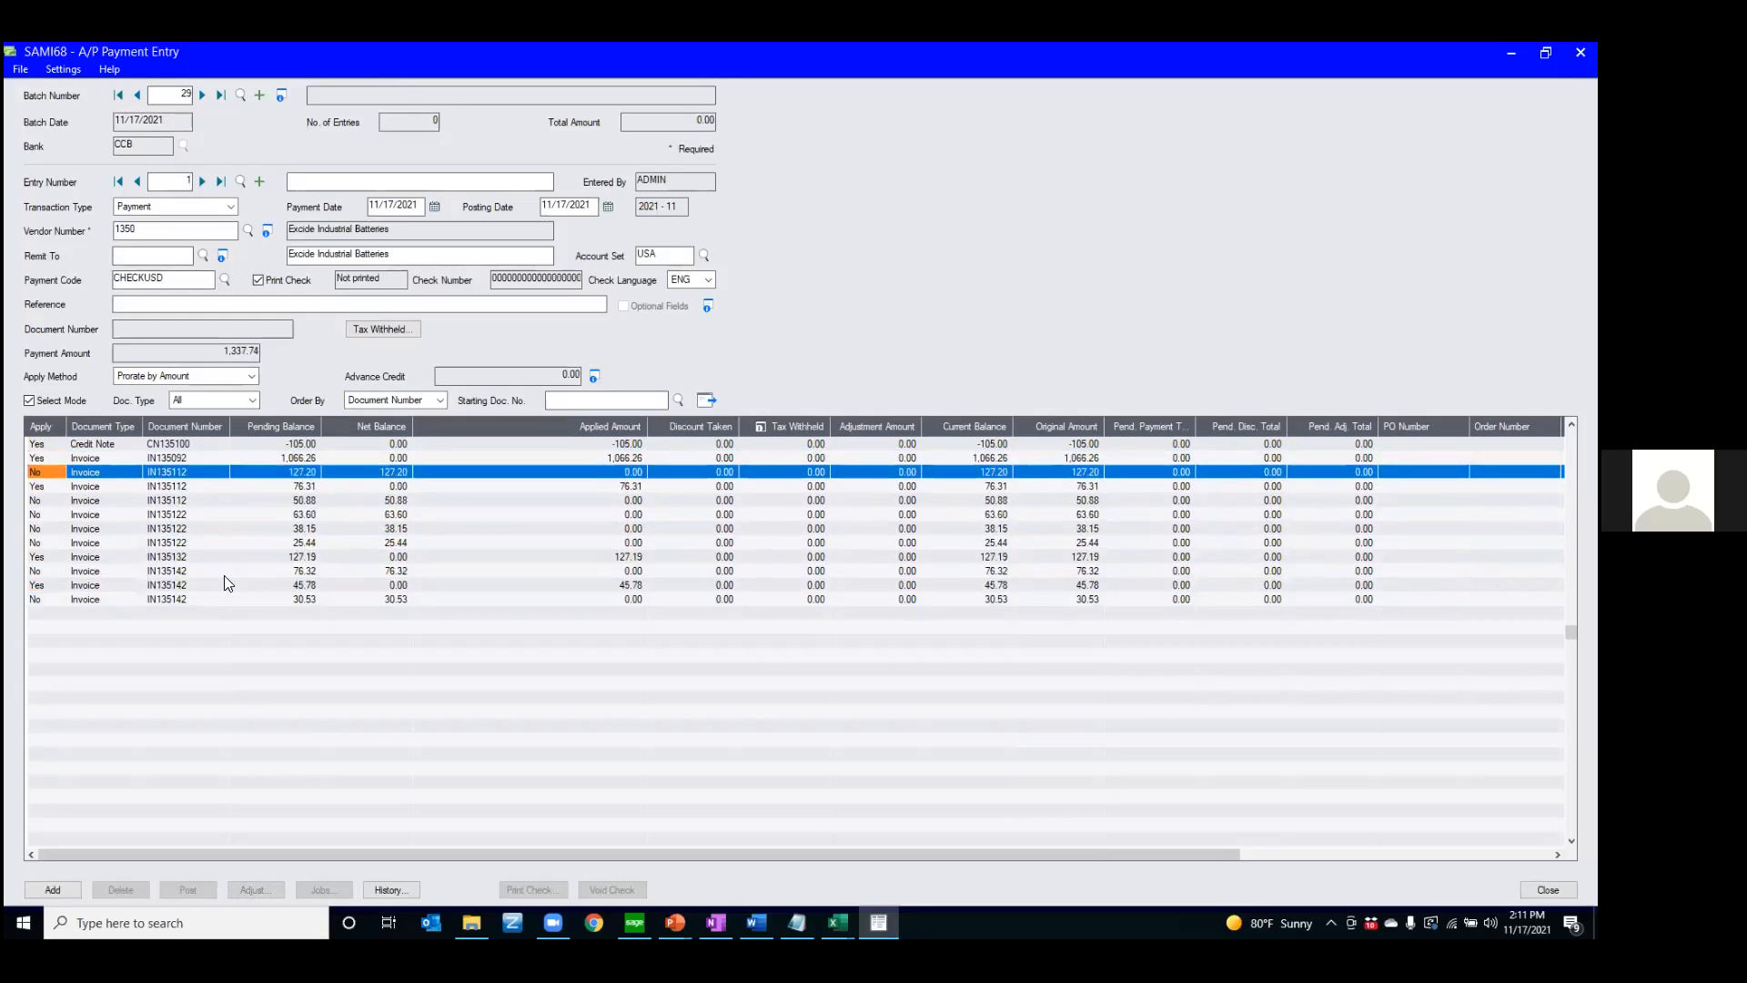
Toggle Select Mode off and on, and start a fresh payment entry without adding the current one
{"action": "left_click", "coordinate": [40, 397]}
{"action": "left_click", "coordinate": [43, 401]}
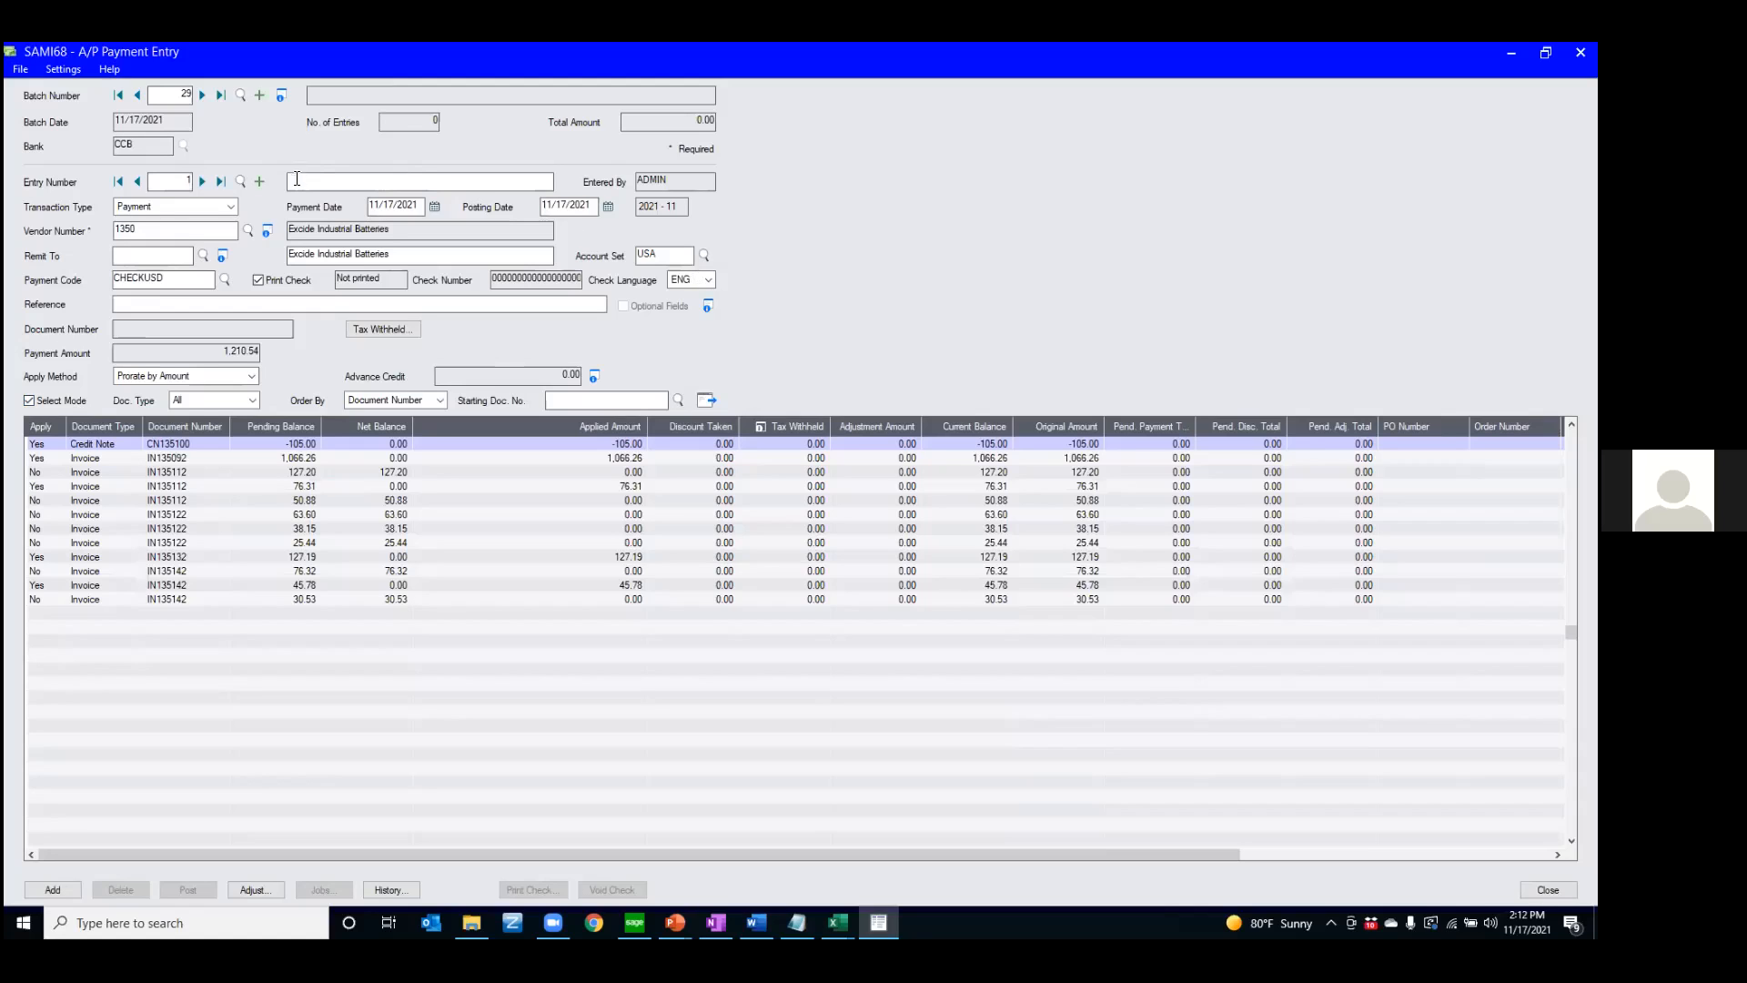
{"action": "left_click", "coordinate": [260, 180]}
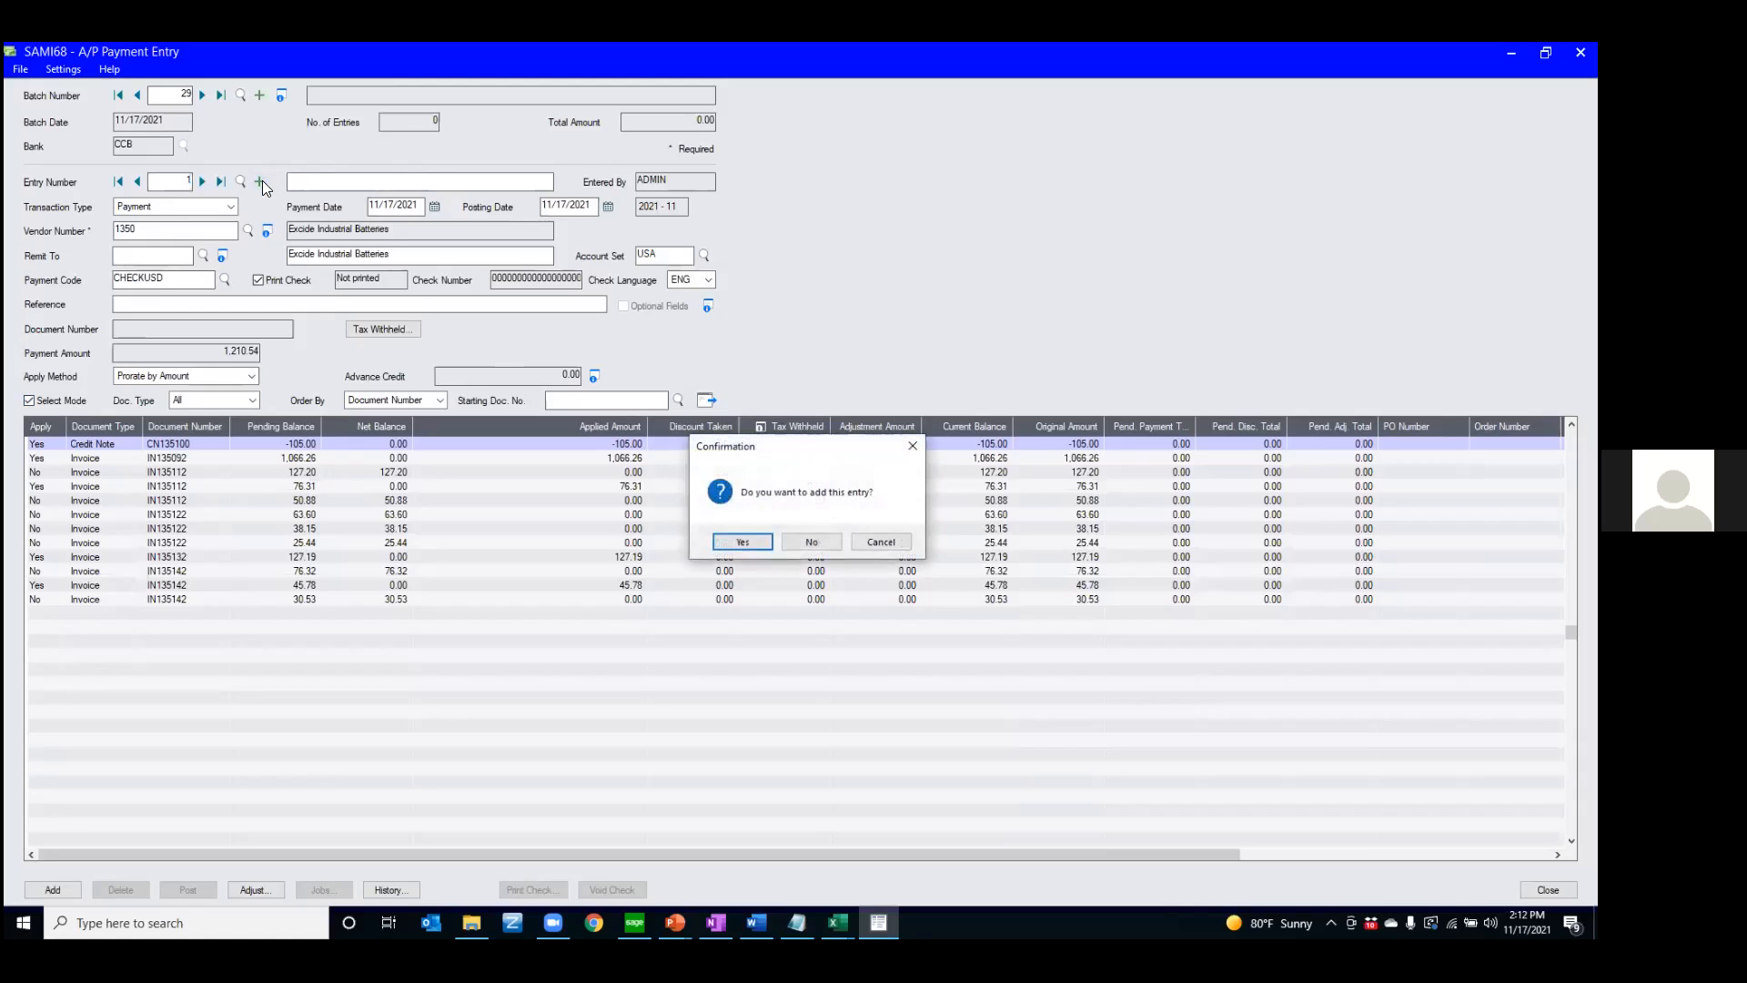
{"action": "left_click", "coordinate": [809, 542]}
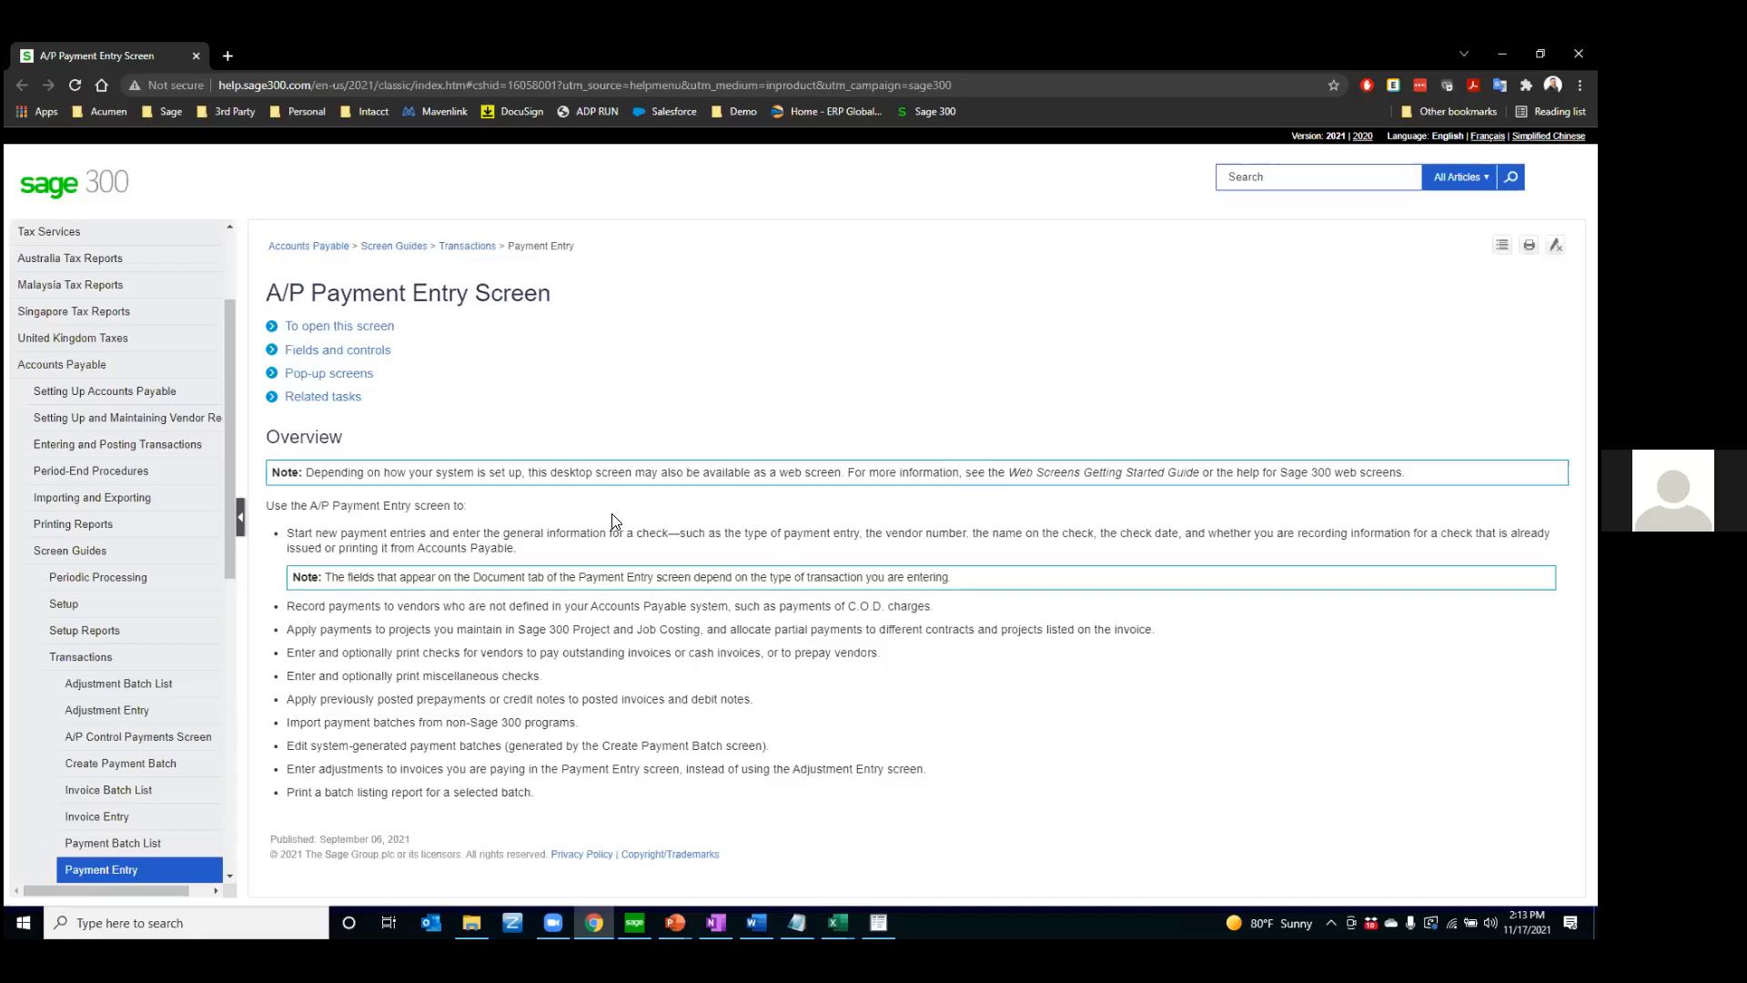
Read the Print Check, Total Amount and Vendor Amount descriptions under Fields and controls in the payment entry help
{"action": "left_click", "coordinate": [313, 355]}
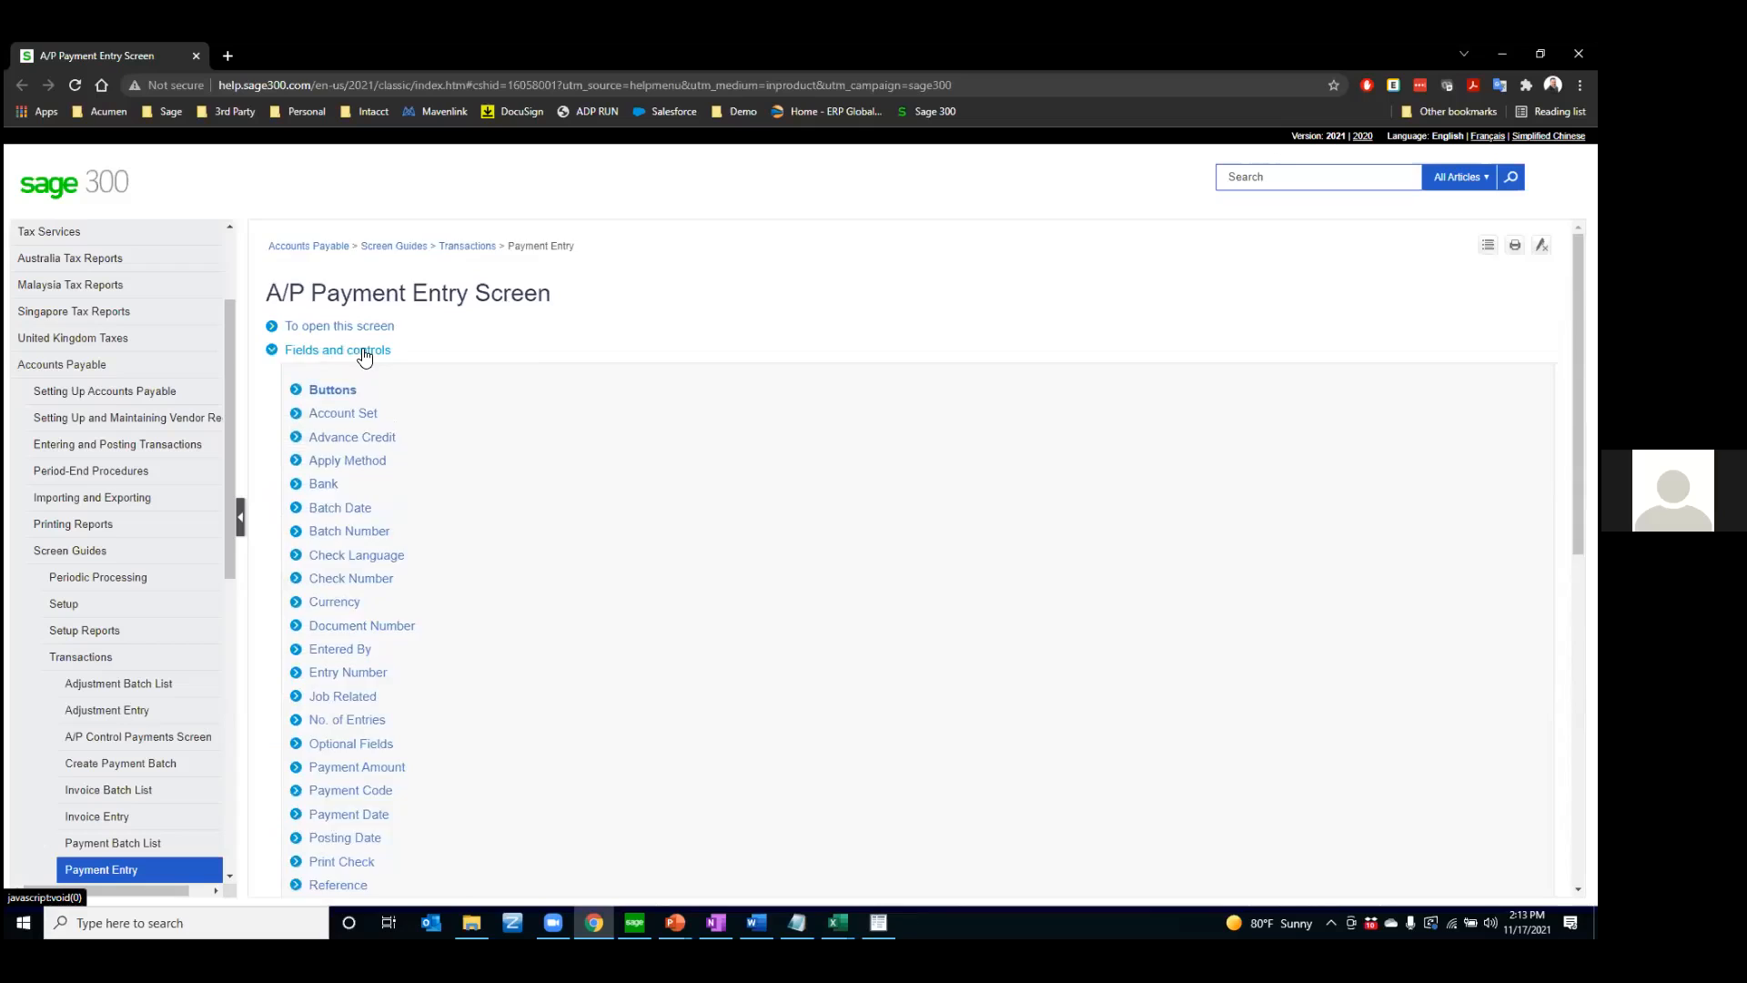
{"action": "scroll", "coordinate": [364, 353], "scroll_direction": "down", "scroll_amount": 3}
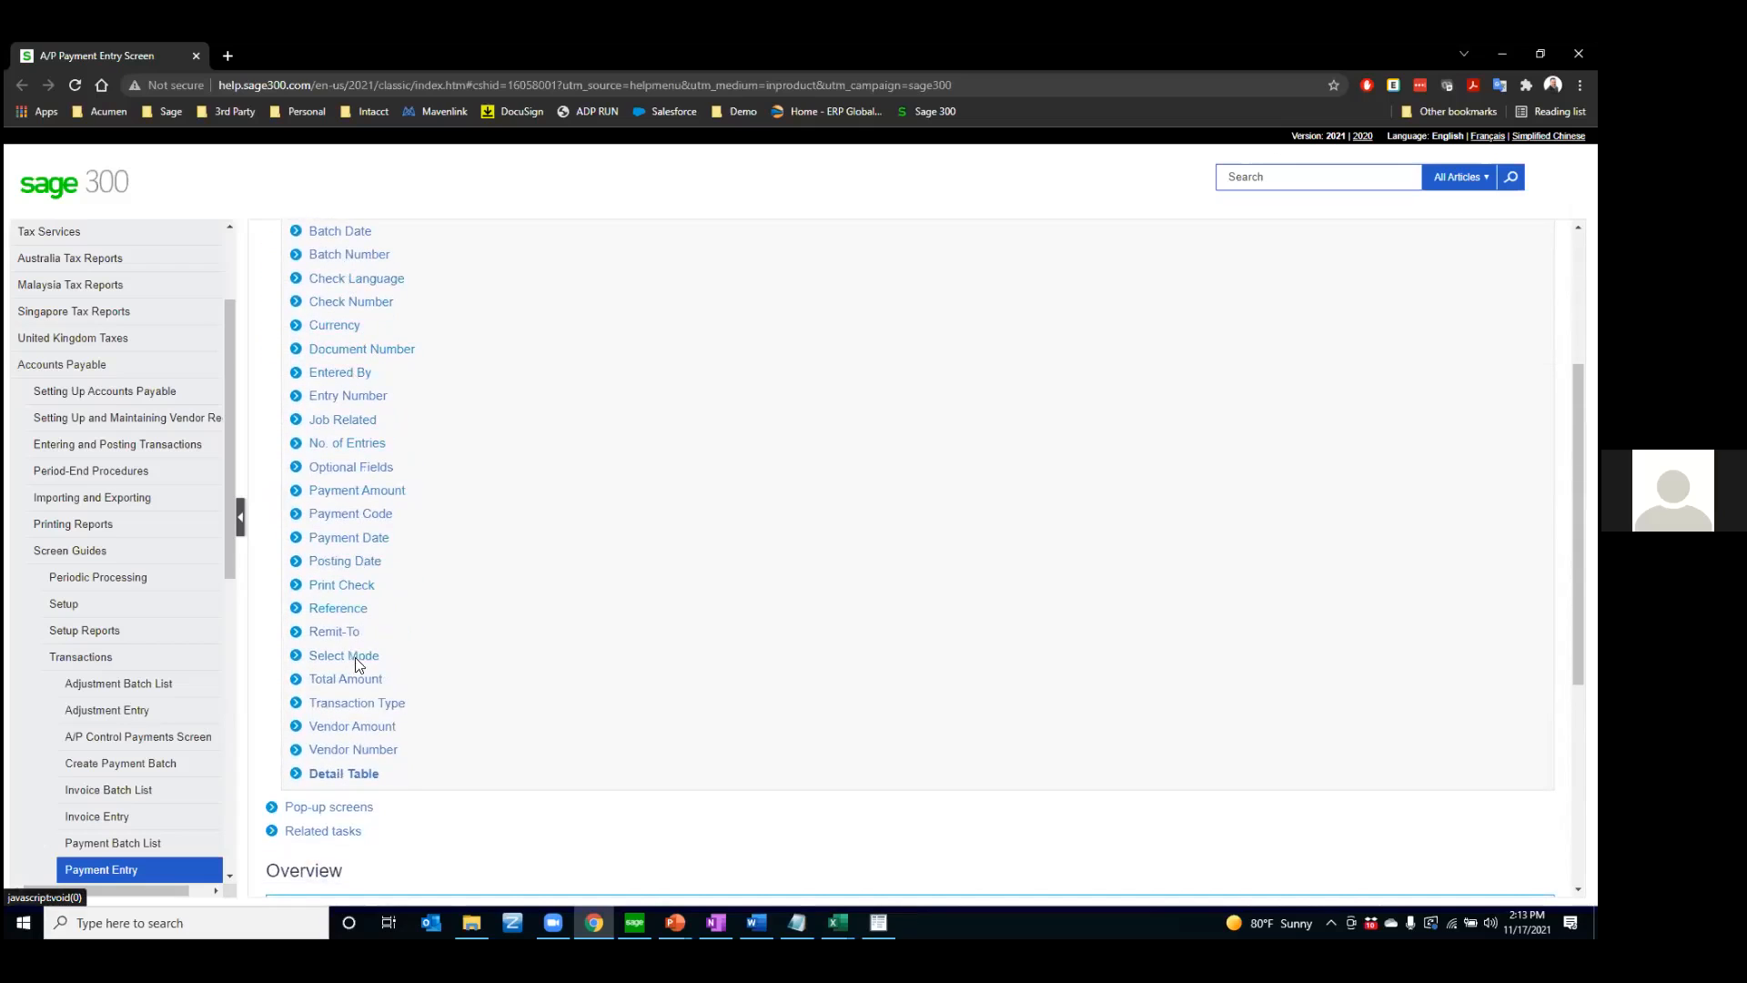
{"action": "left_click", "coordinate": [354, 586]}
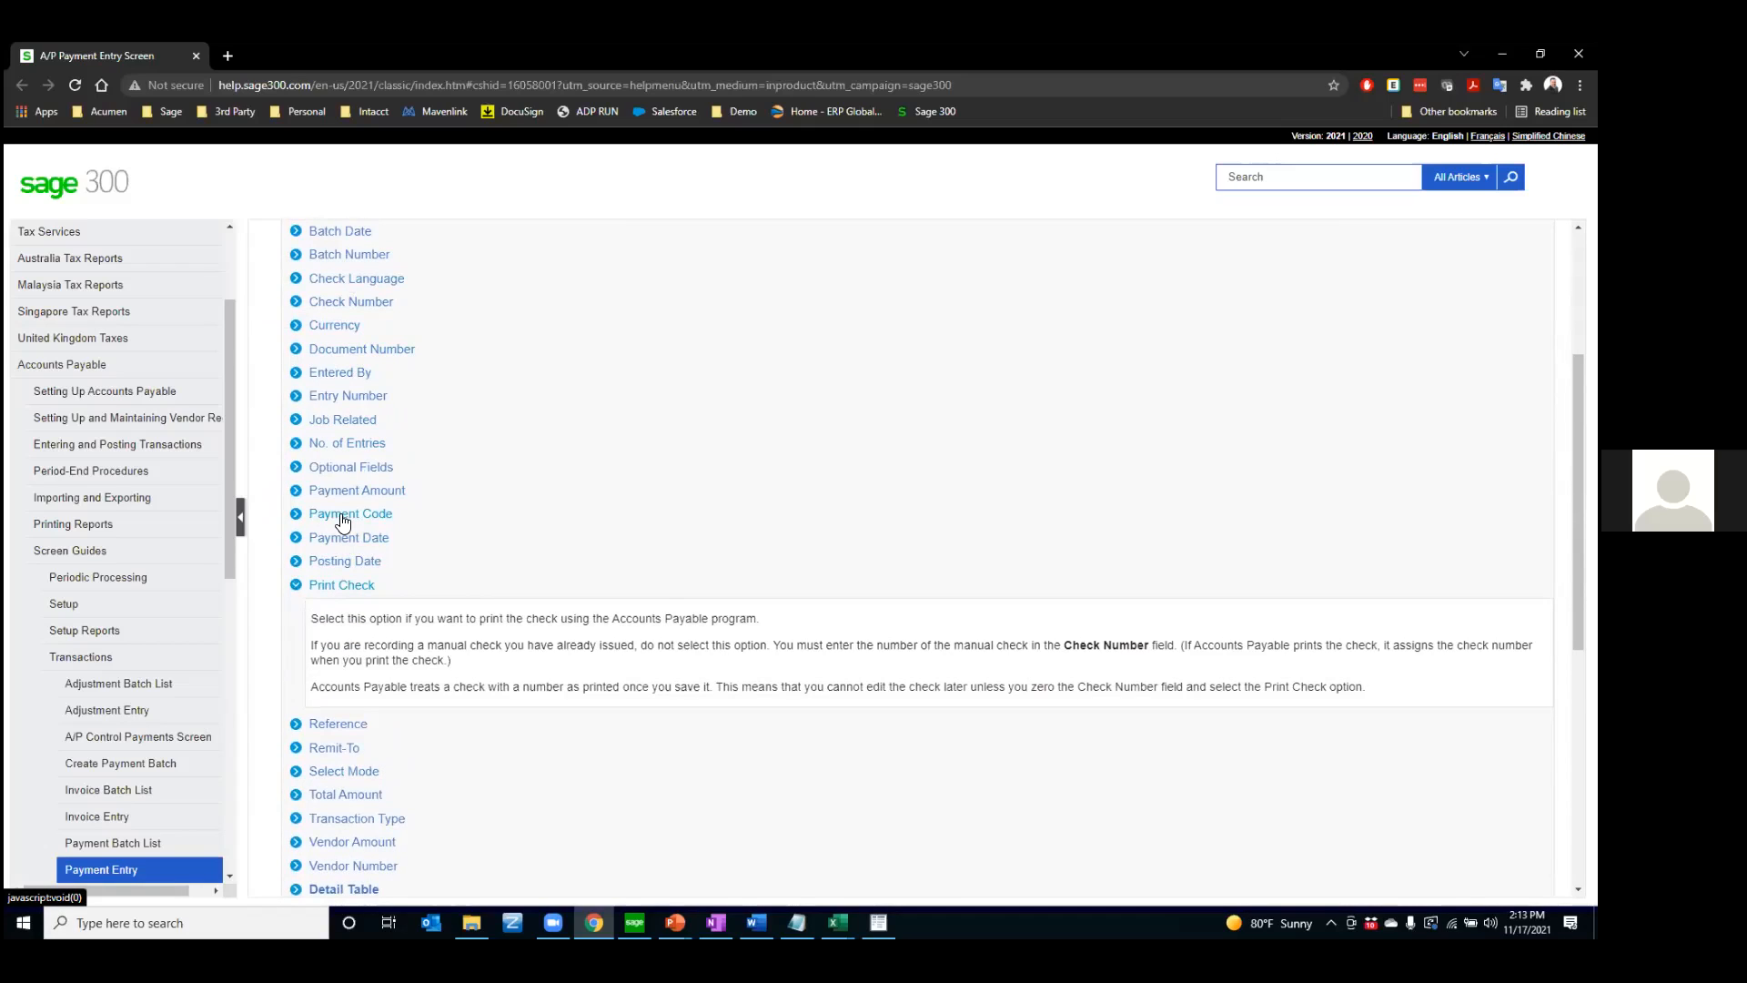
{"action": "scroll", "coordinate": [344, 523], "scroll_direction": "down", "scroll_amount": 3}
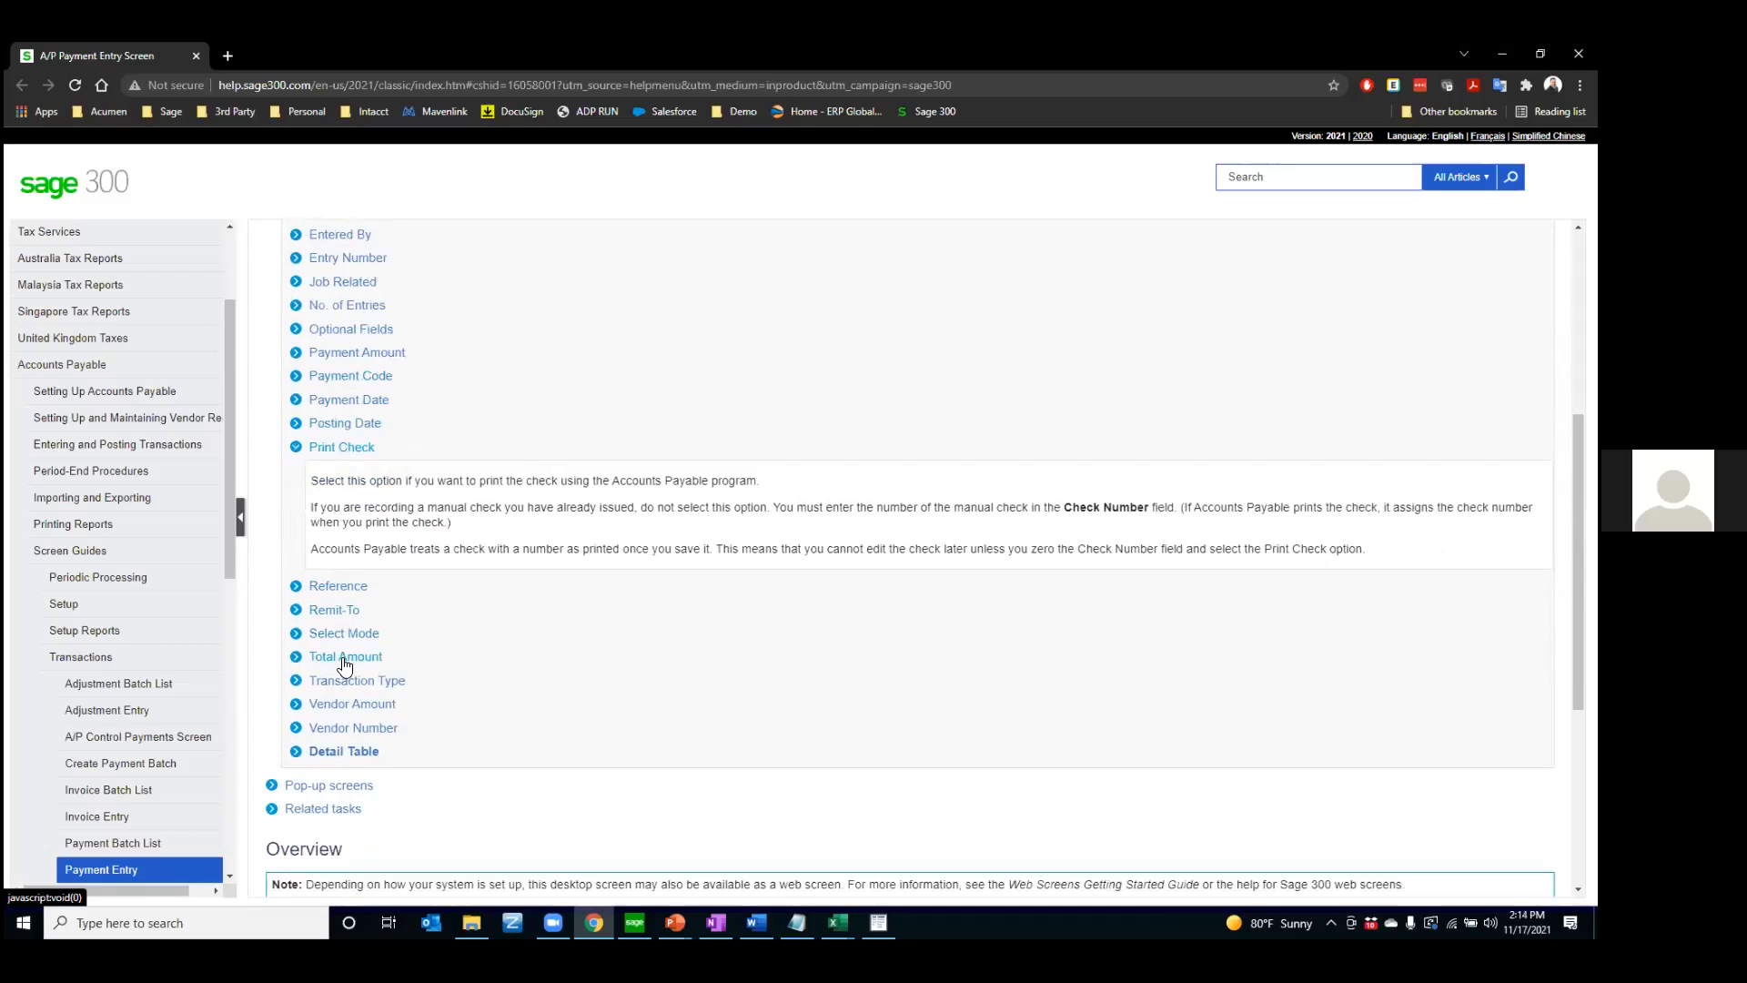
{"action": "left_click", "coordinate": [345, 659]}
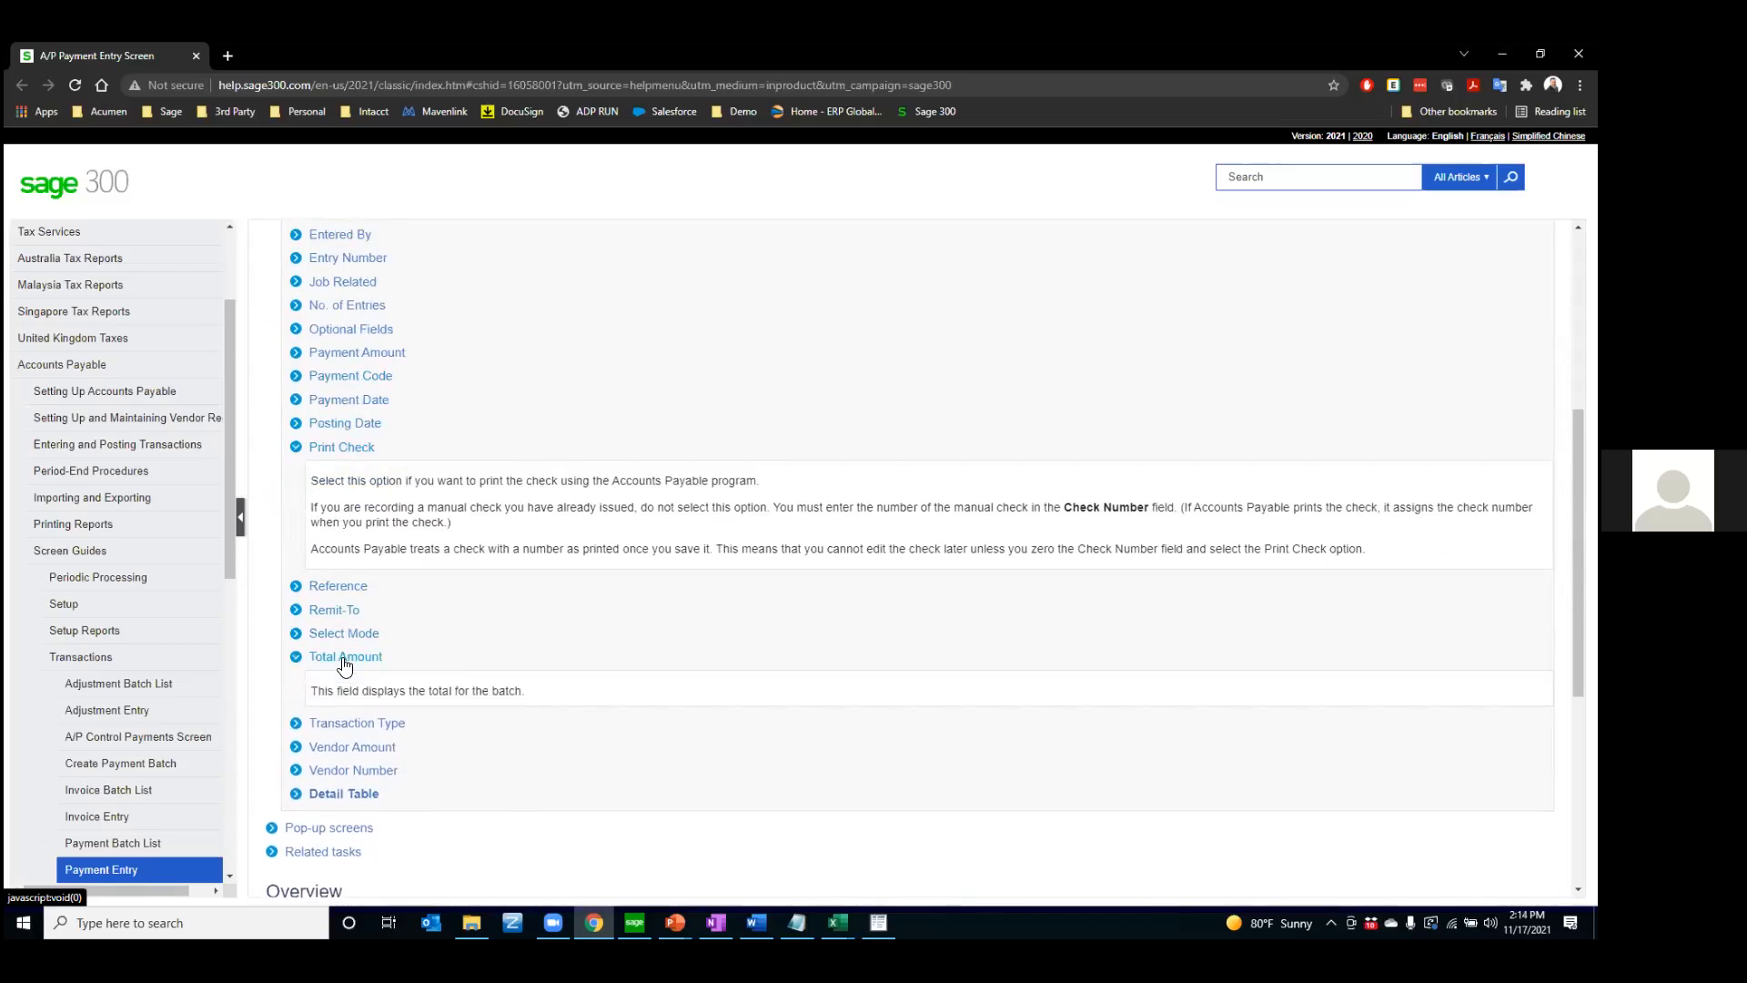
{"action": "left_click", "coordinate": [346, 754]}
{"action": "scroll", "coordinate": [344, 763], "scroll_direction": "down", "scroll_amount": 3}
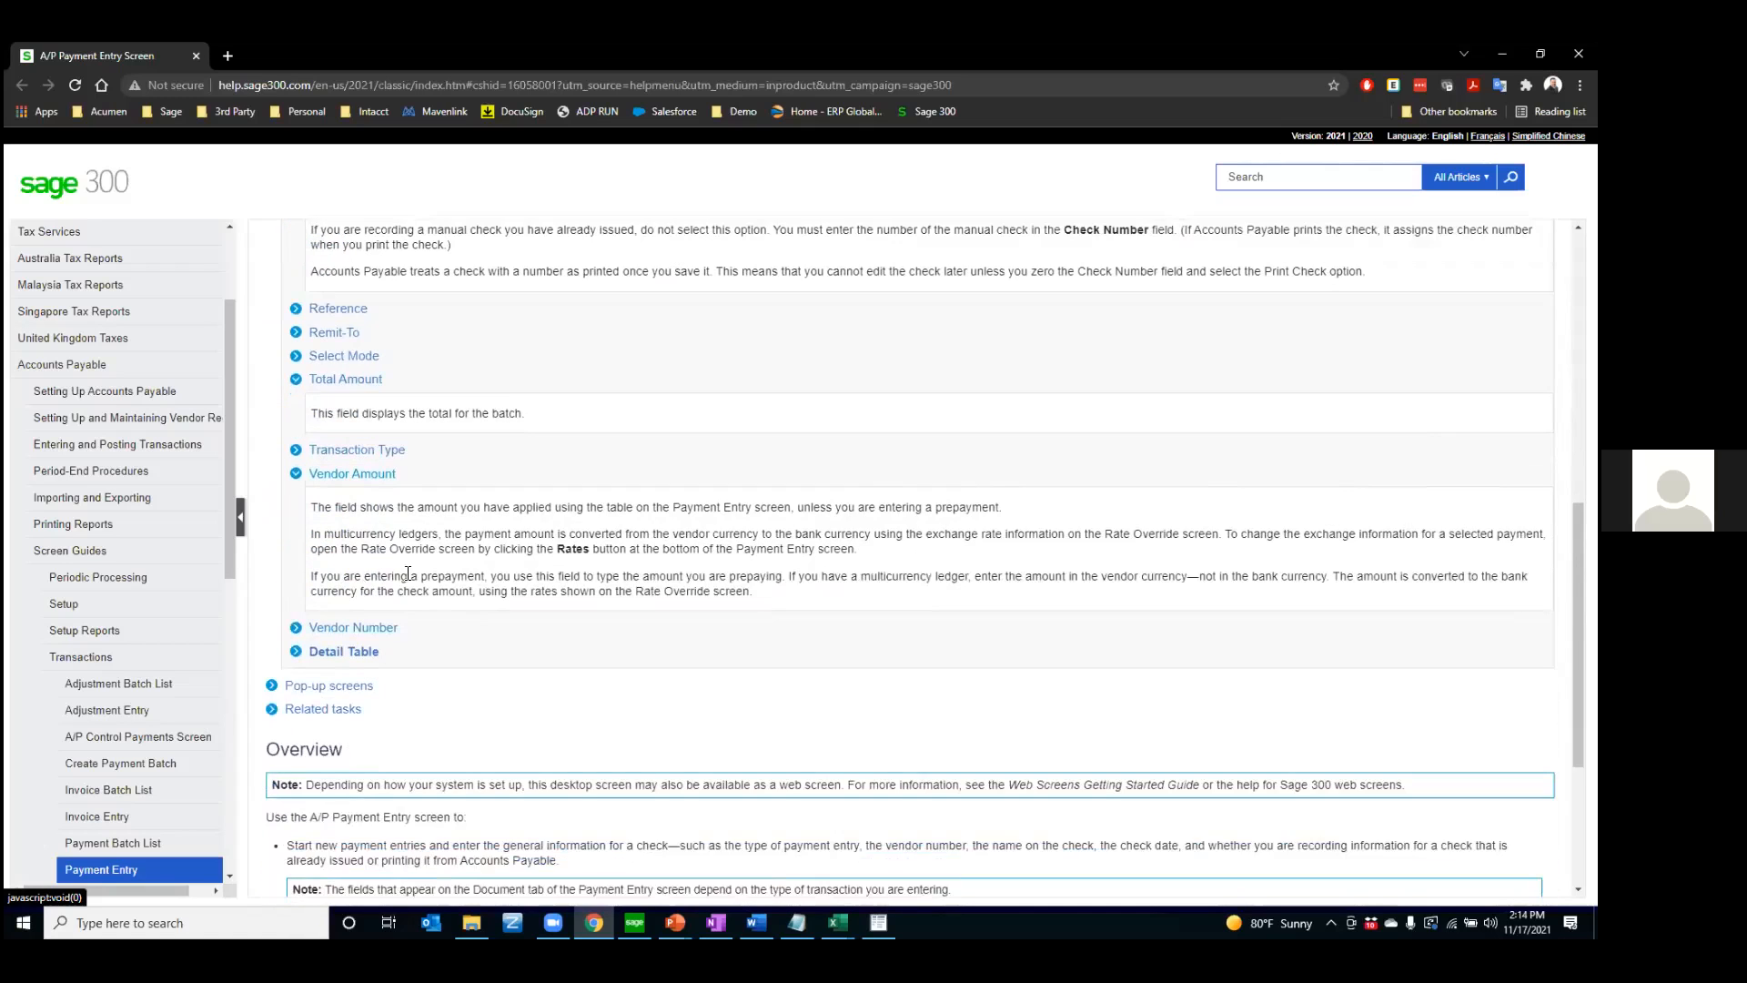
{"action": "scroll", "coordinate": [657, 612], "scroll_direction": "up", "scroll_amount": 6}
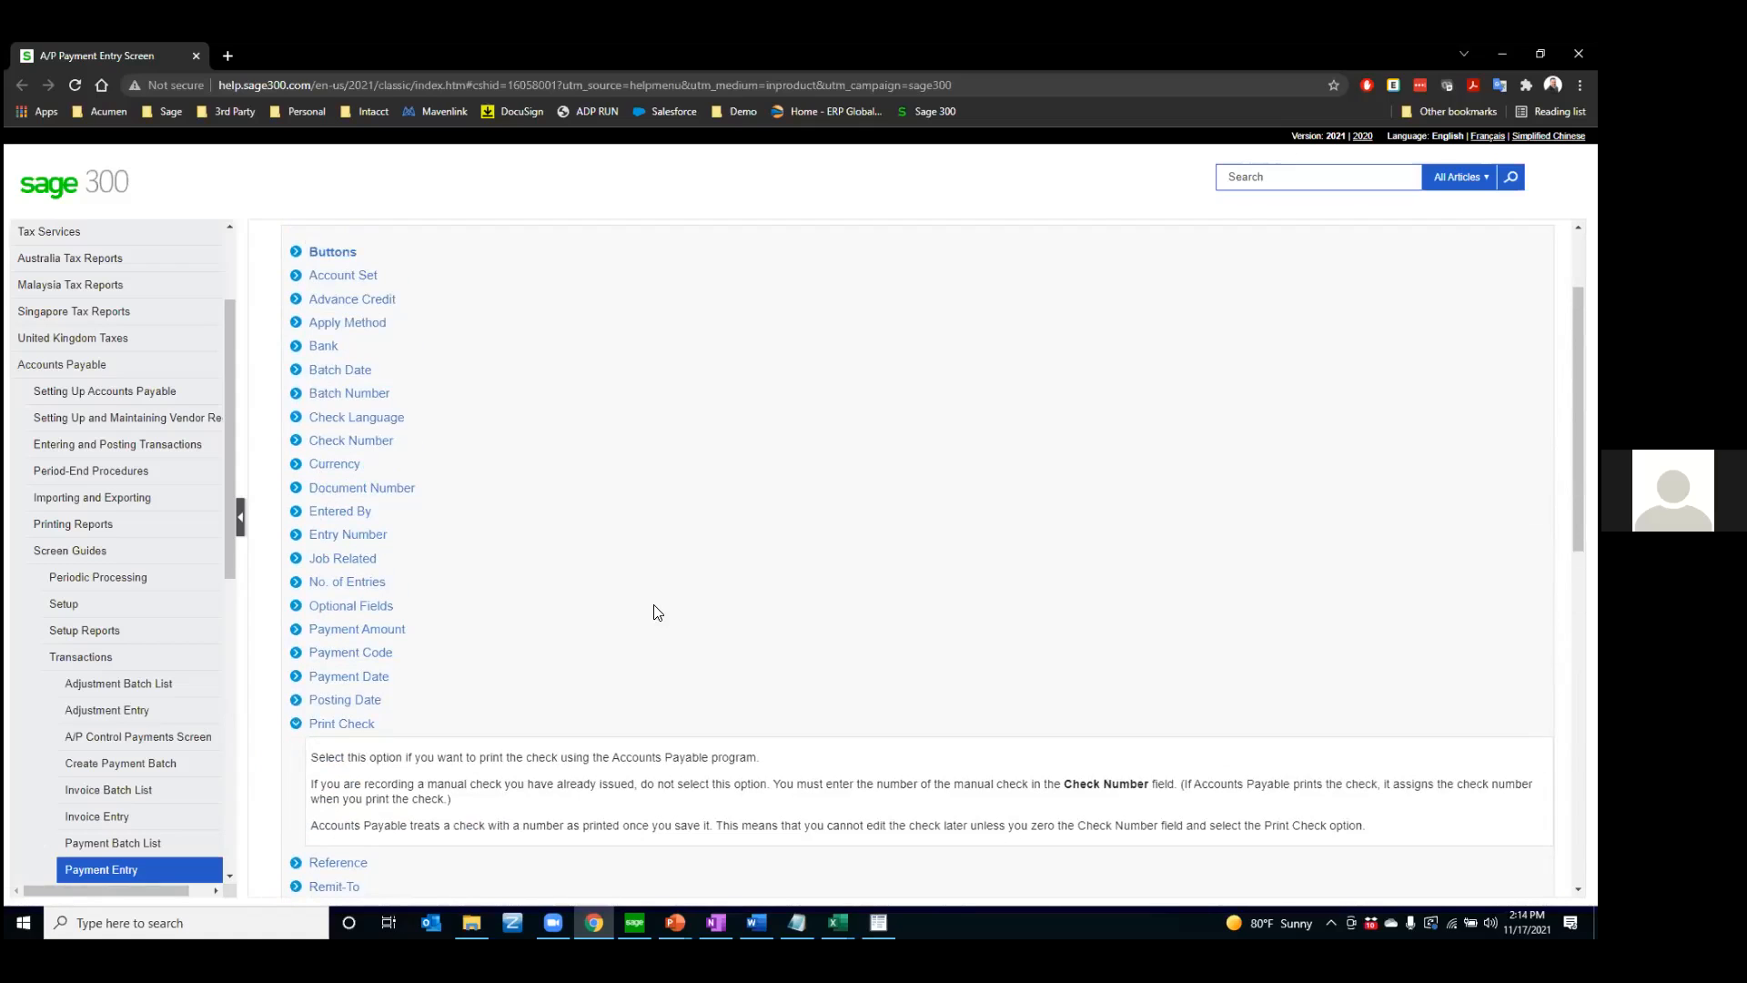
{"action": "scroll", "coordinate": [657, 612], "scroll_direction": "up", "scroll_amount": 2}
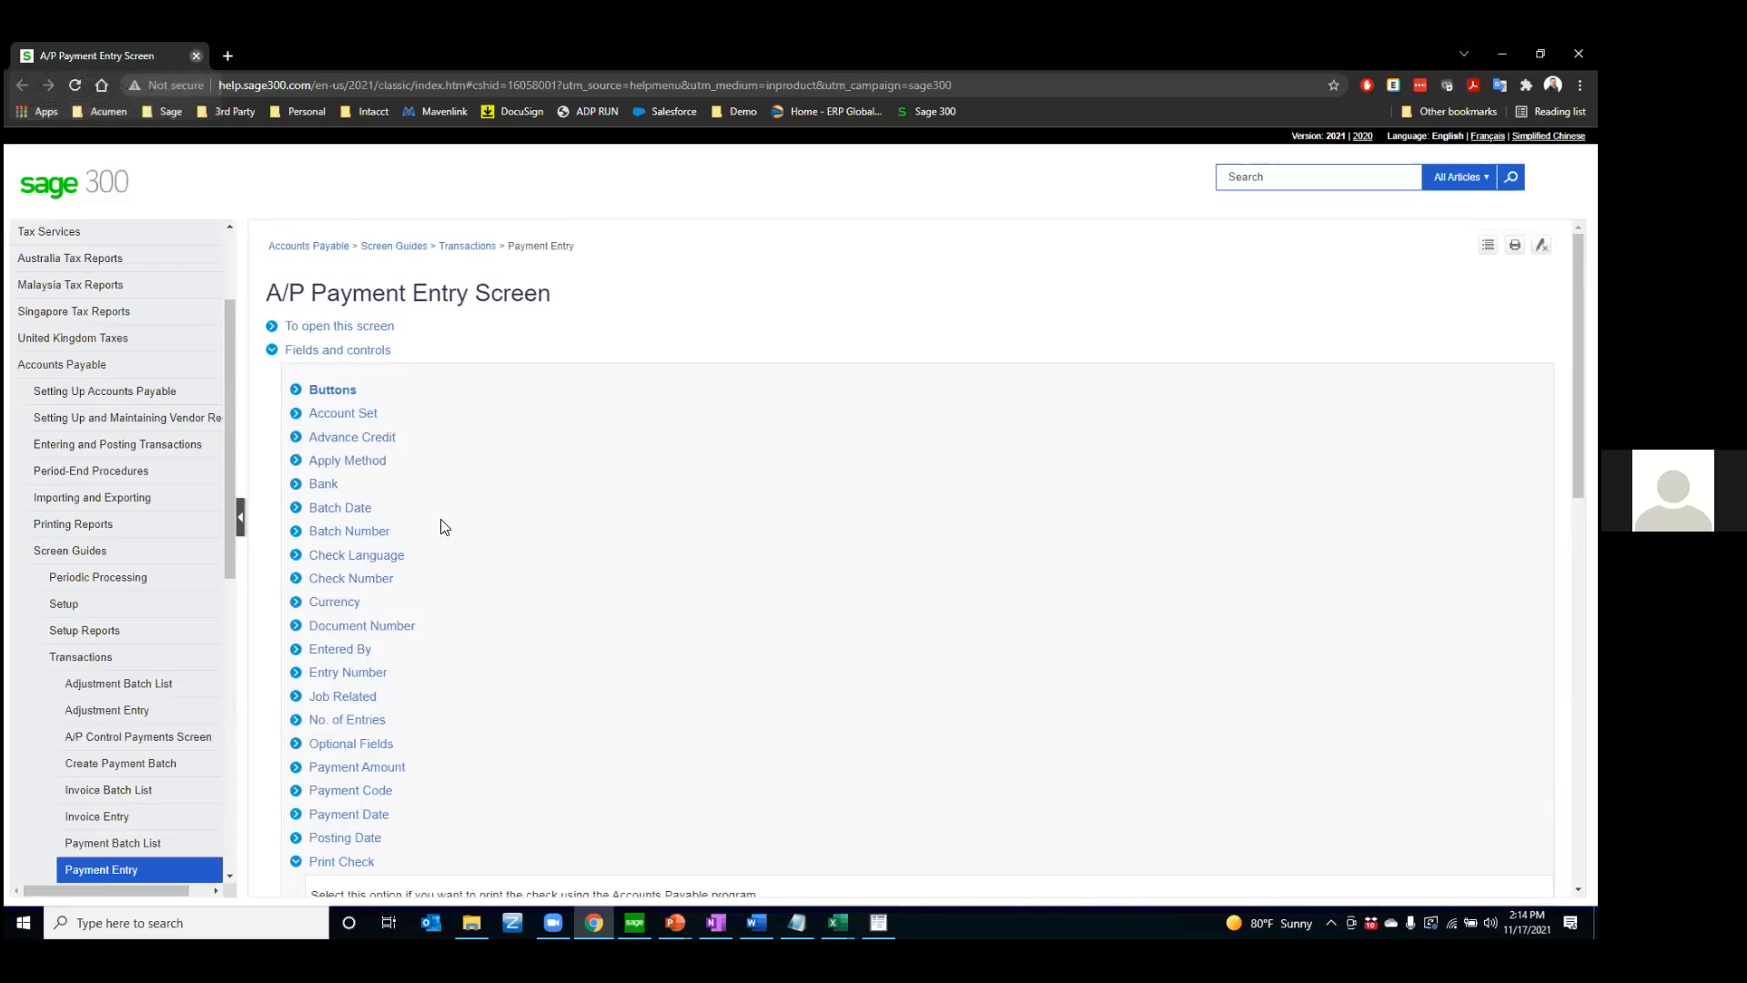
Switch back to the Sage 300 A/P Payment Entry window and open the vendor finder maximized
{"action": "key", "text": "alt+Tab"}
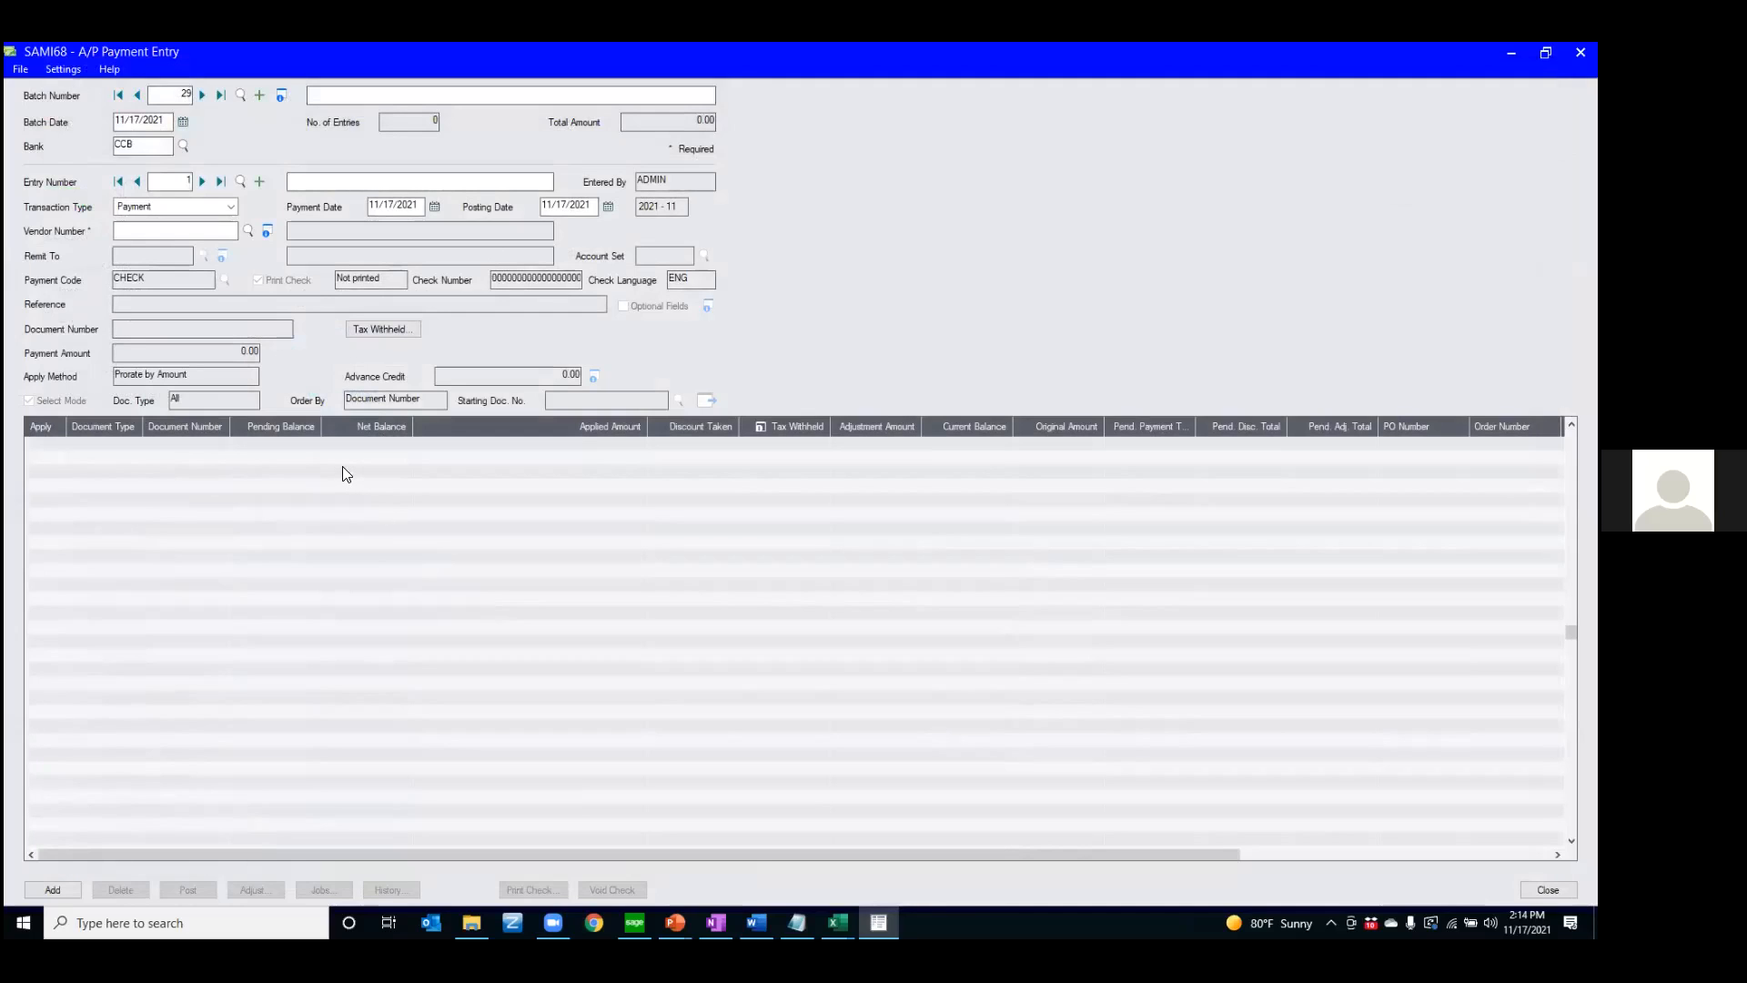
{"action": "left_click", "coordinate": [182, 229]}
{"action": "left_click", "coordinate": [245, 232]}
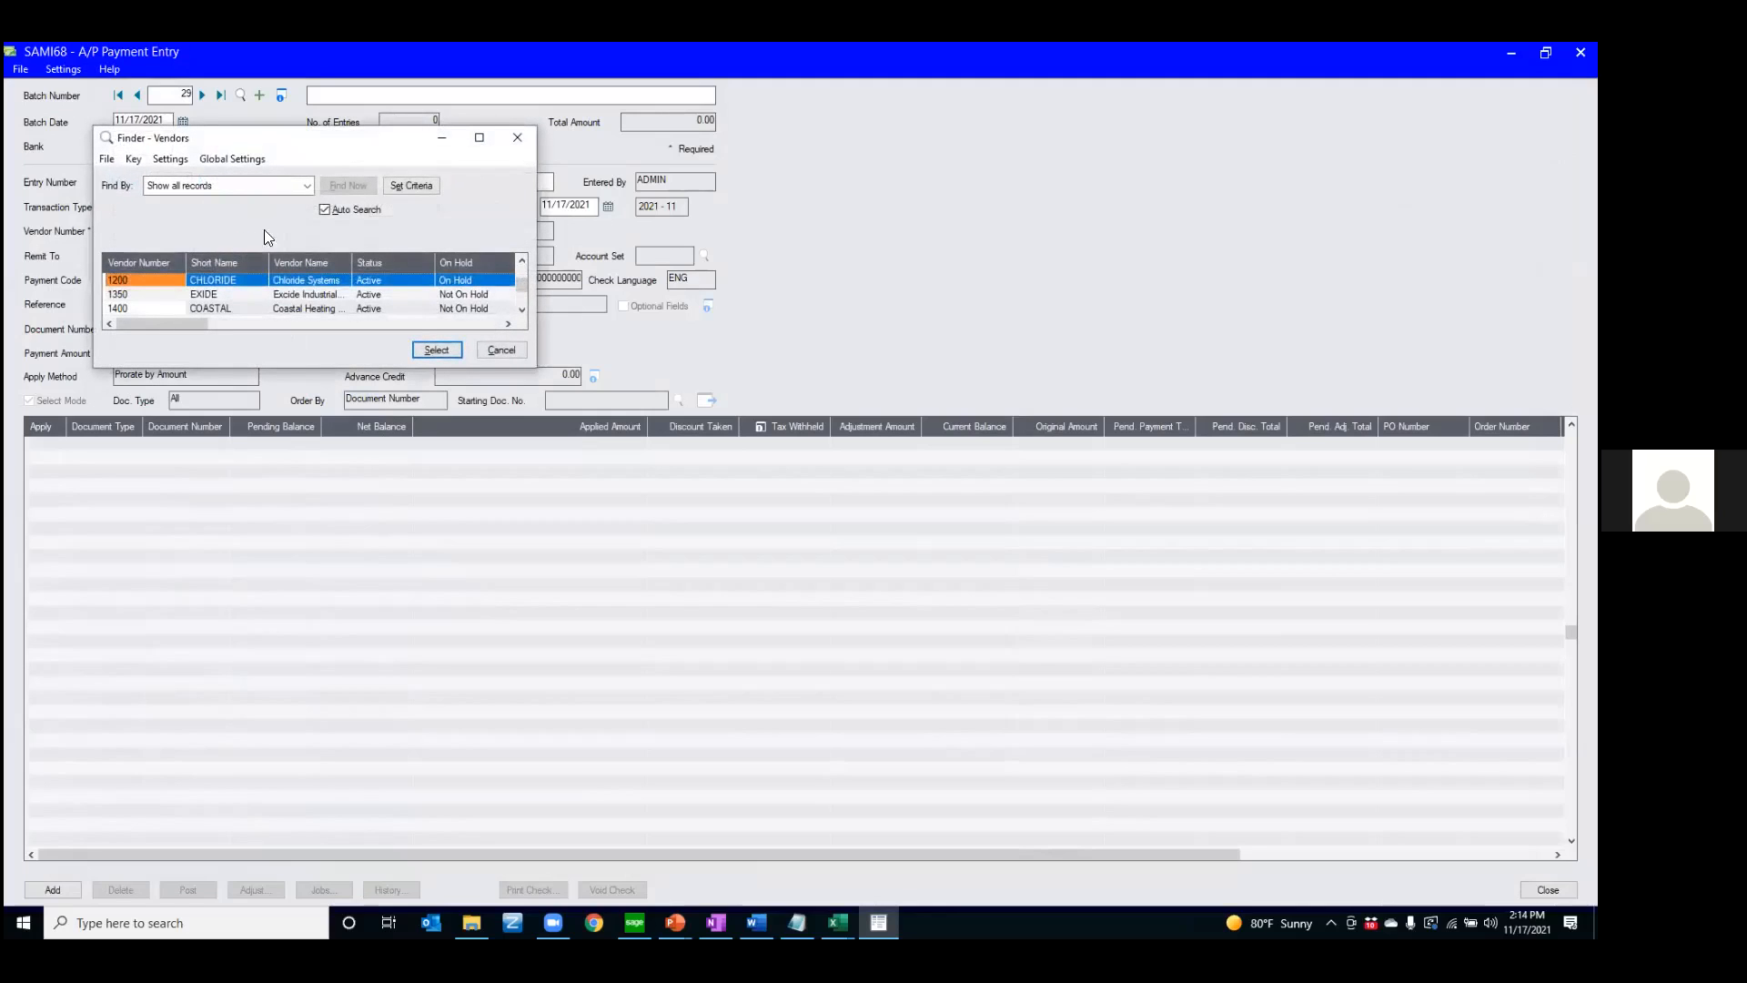
{"action": "left_click", "coordinate": [480, 141]}
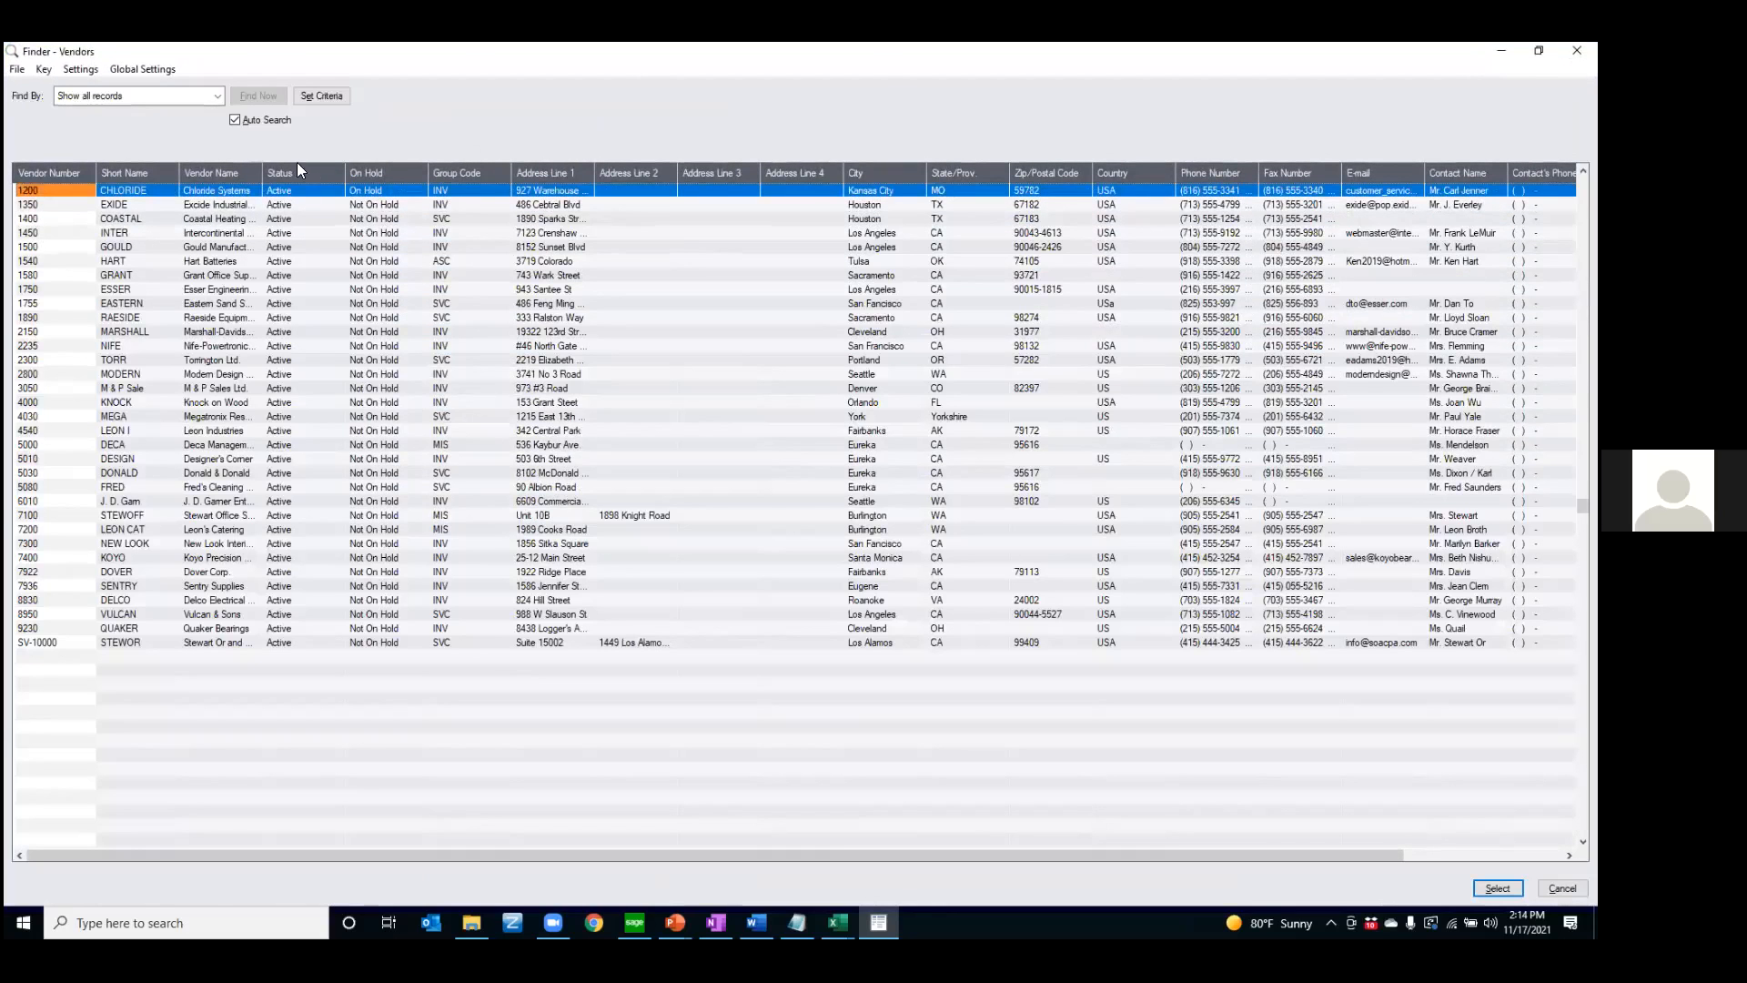
Widen the Vendor Name column in the vendor finder, and select vendor 1350 from the reopened finder for the payment
{"action": "left_click_drag", "start_coordinate": [264, 172], "coordinate": [361, 176]}
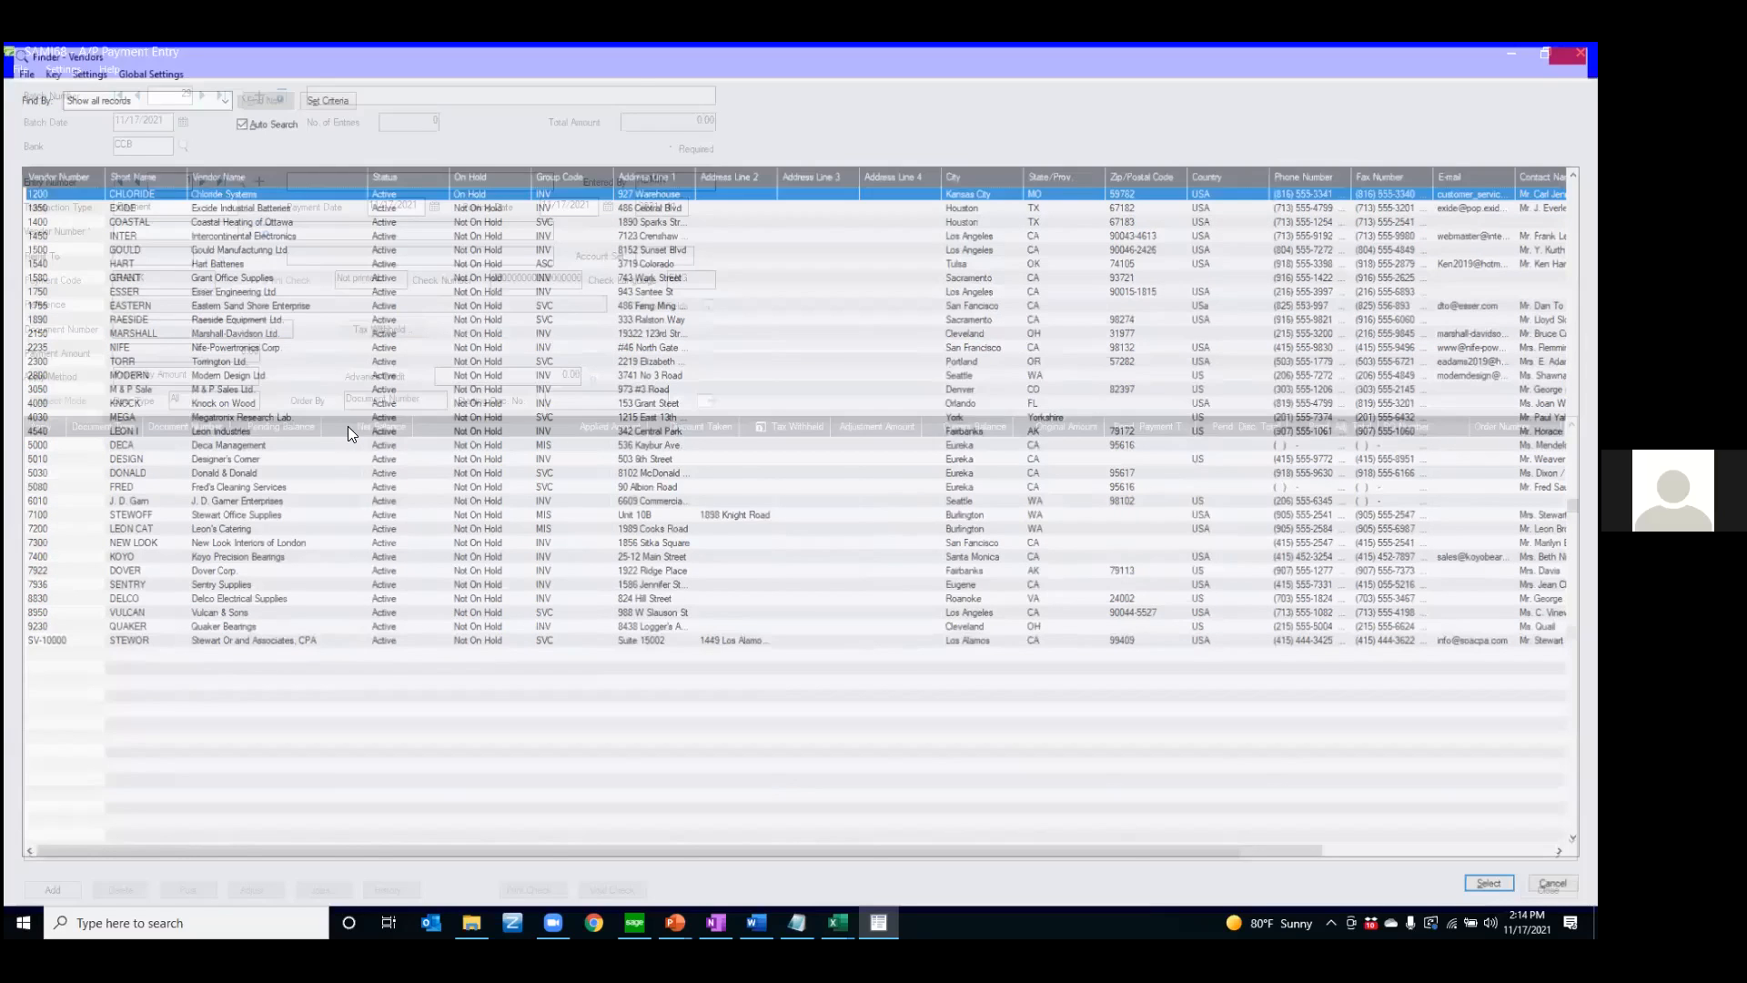
{"action": "left_click", "coordinate": [224, 226]}
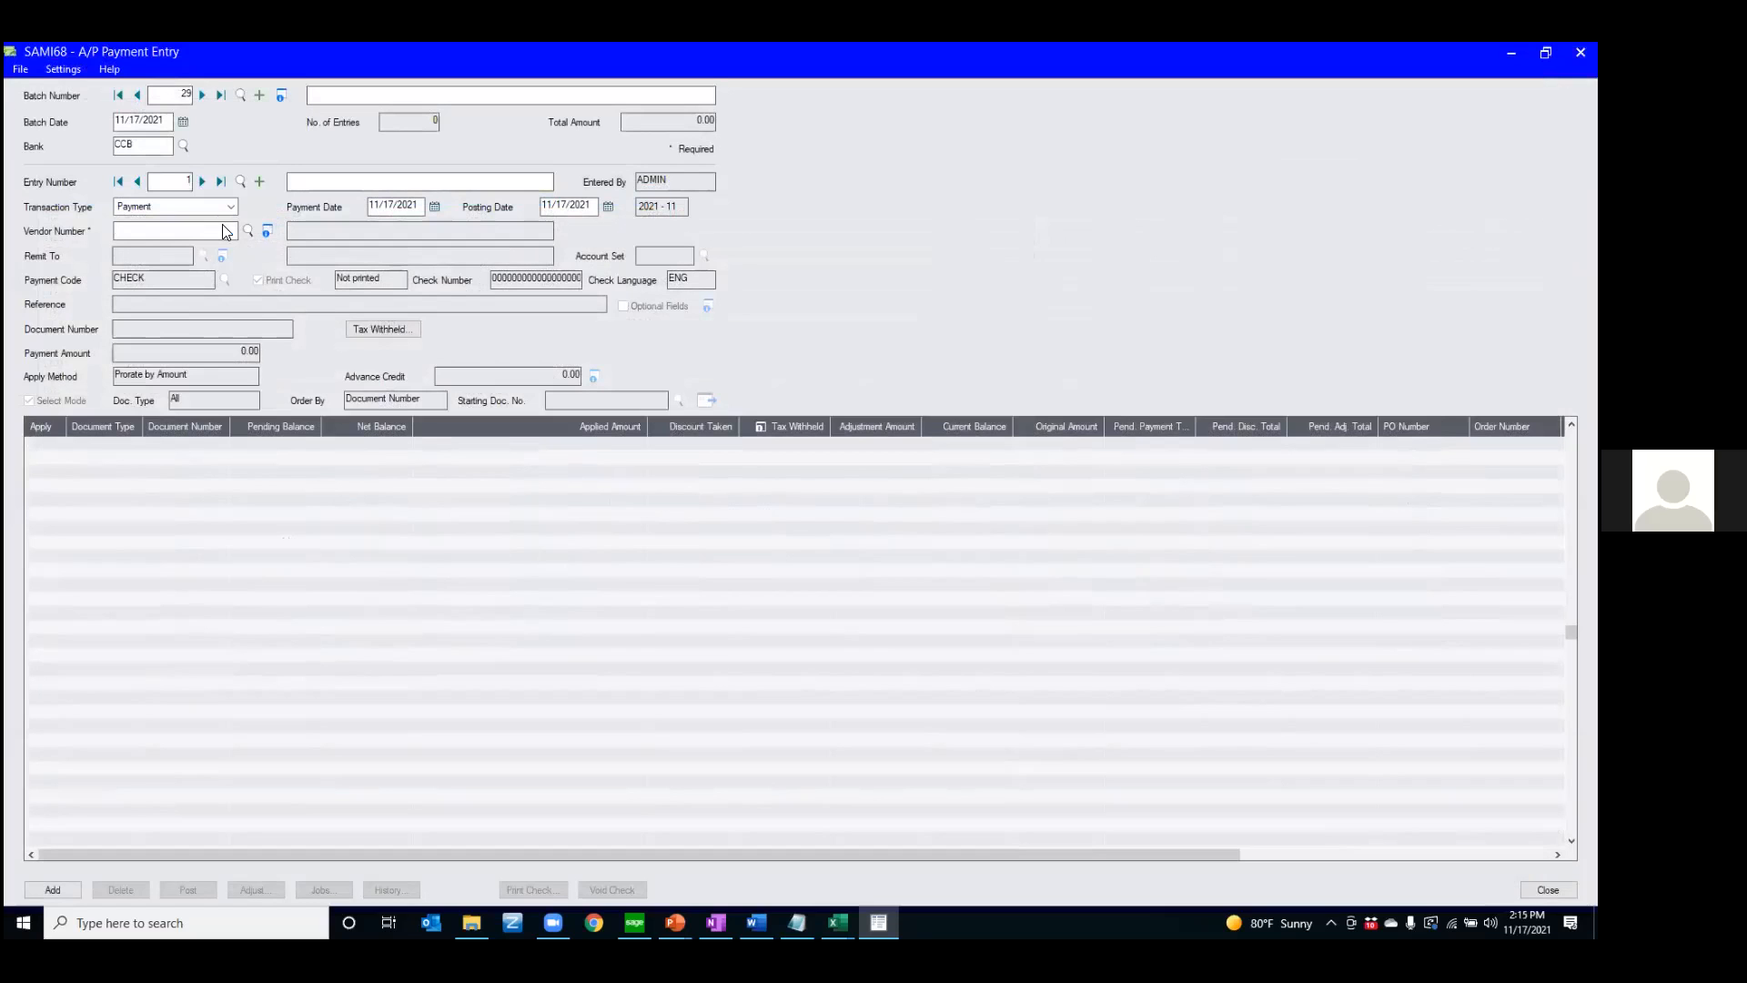
{"action": "key", "text": "F5"}
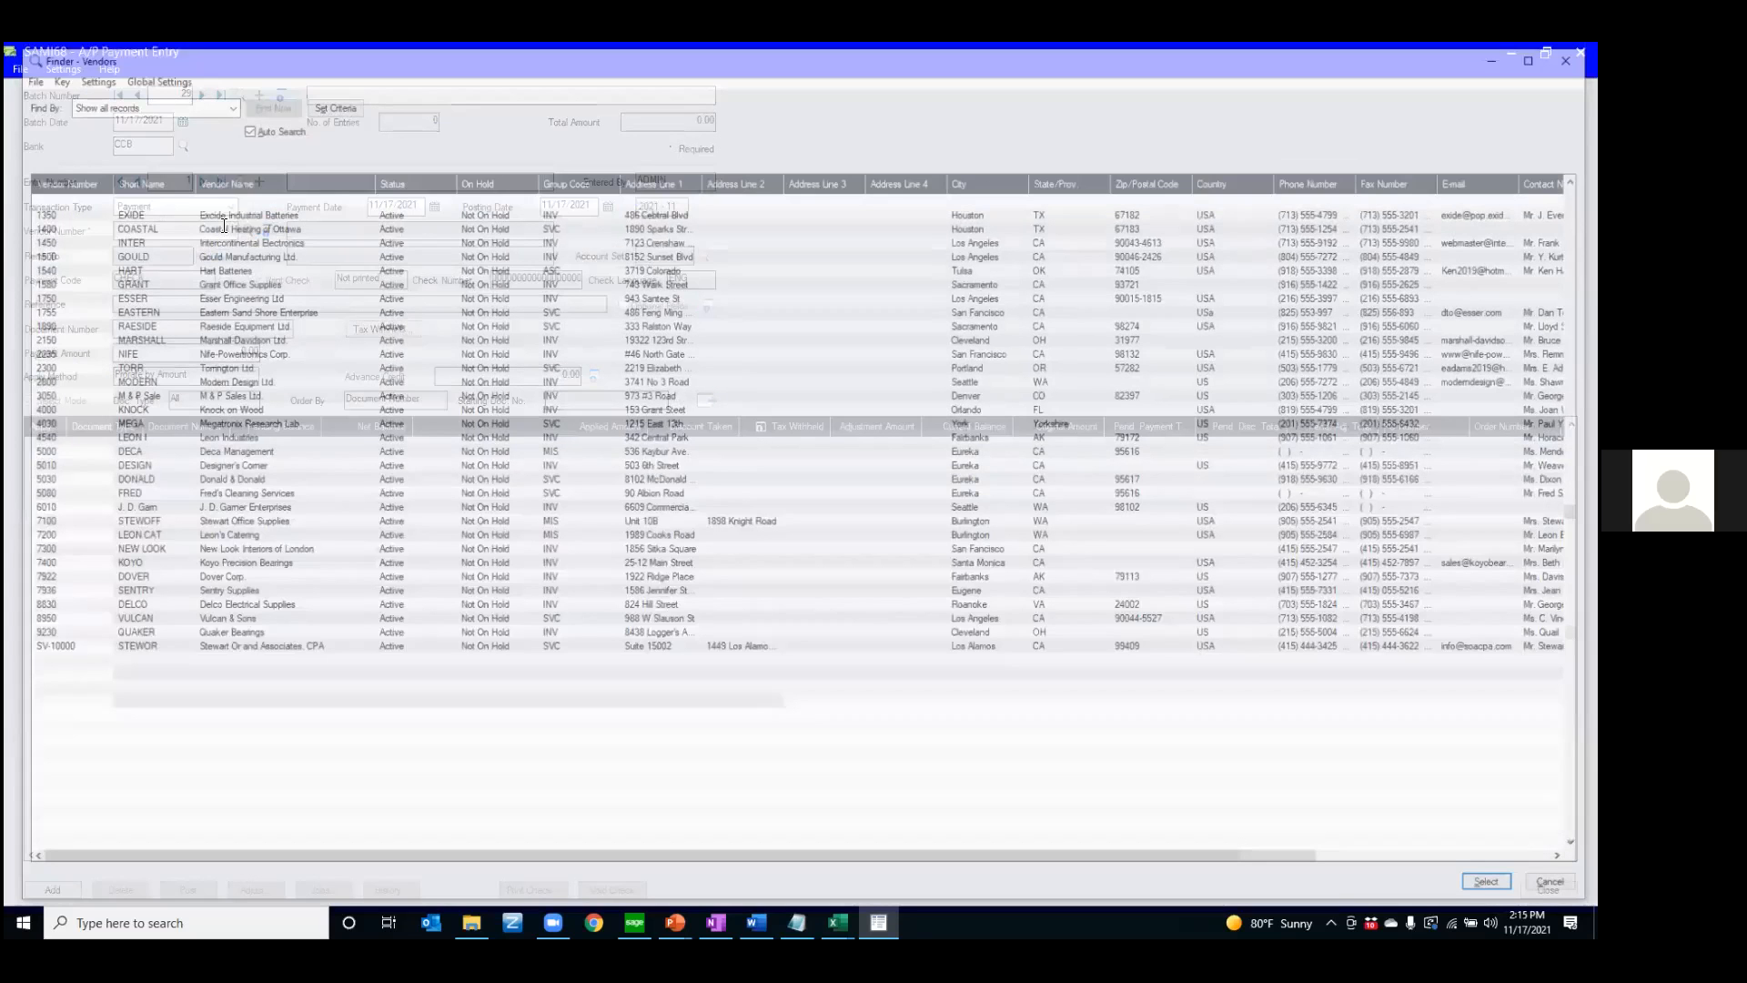
{"action": "key", "text": "Return"}
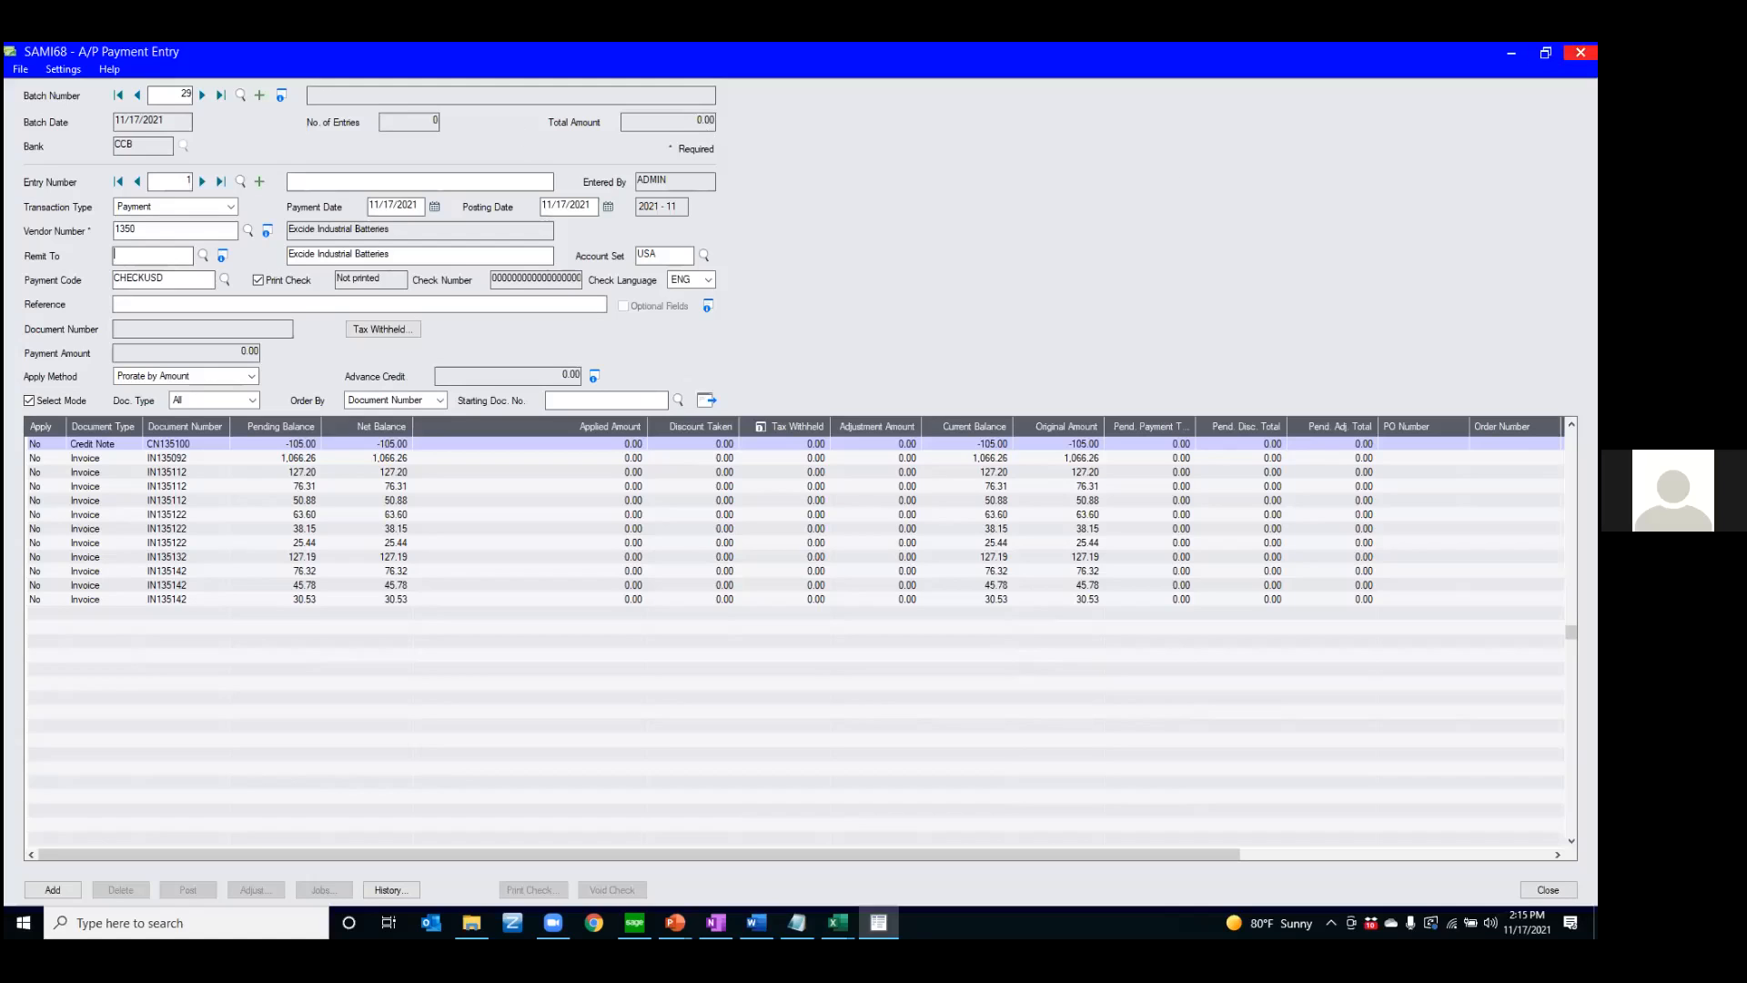
Close A/P Payment Entry without adding the entry and close the Payment Batch List
{"action": "left_click", "coordinate": [1580, 52]}
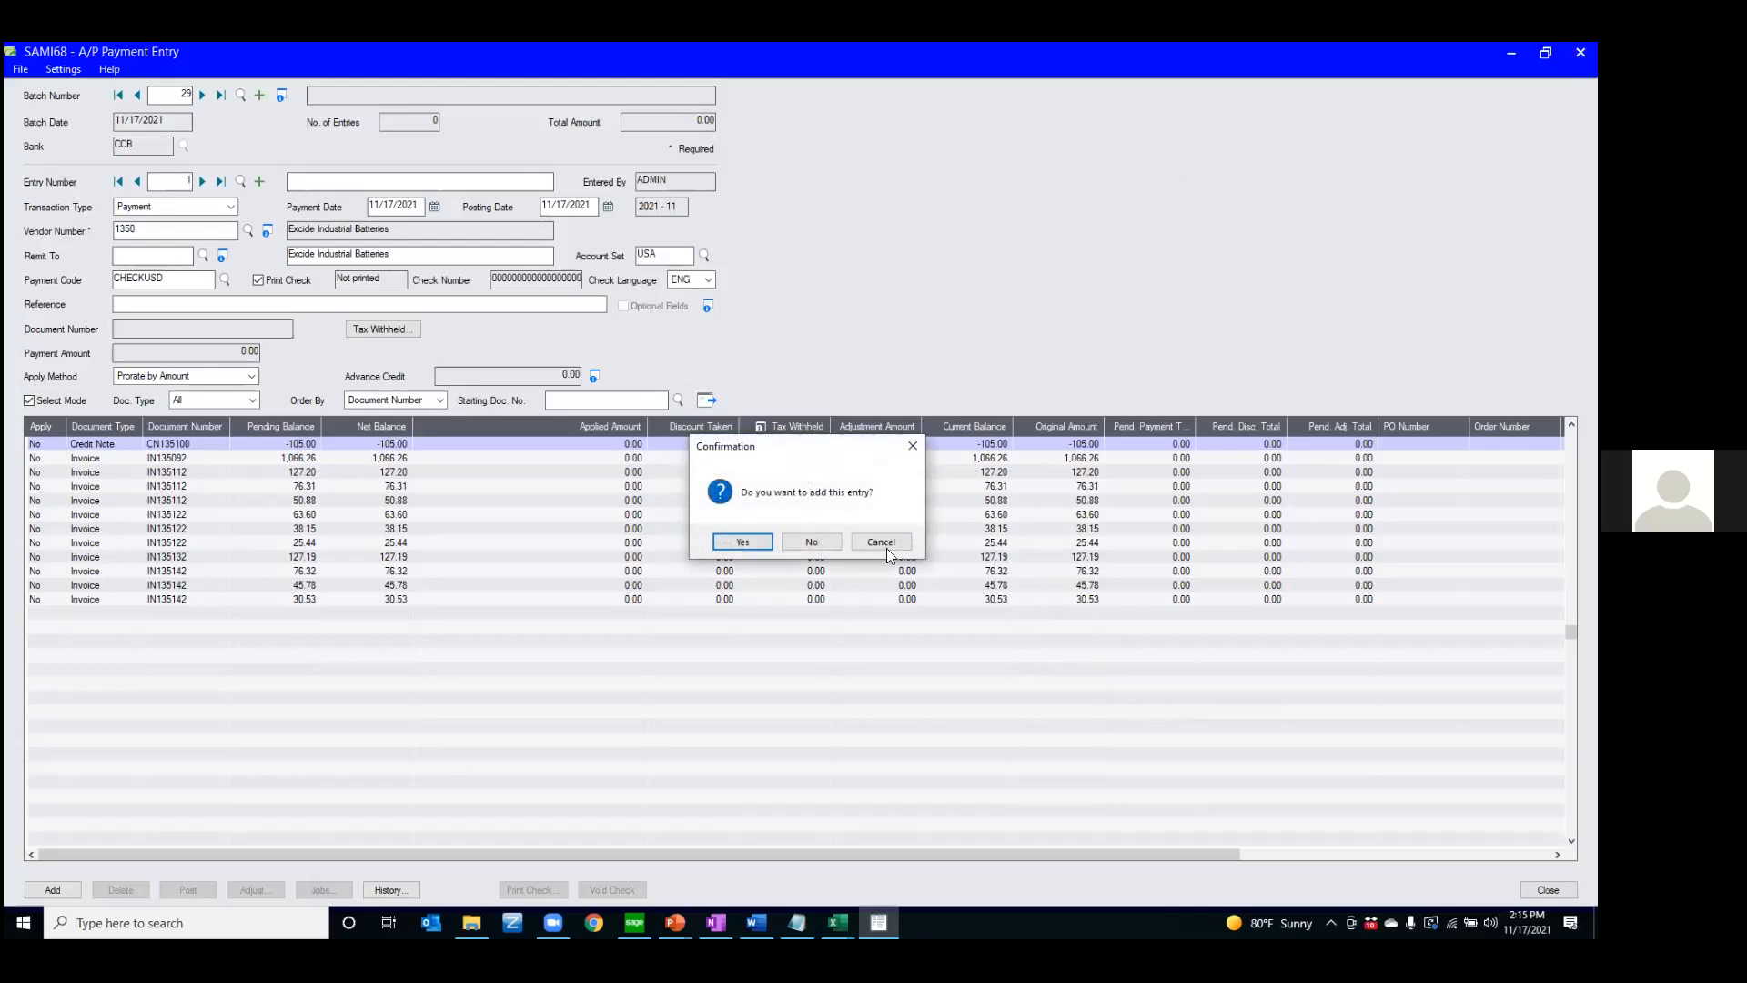
{"action": "left_click", "coordinate": [812, 541]}
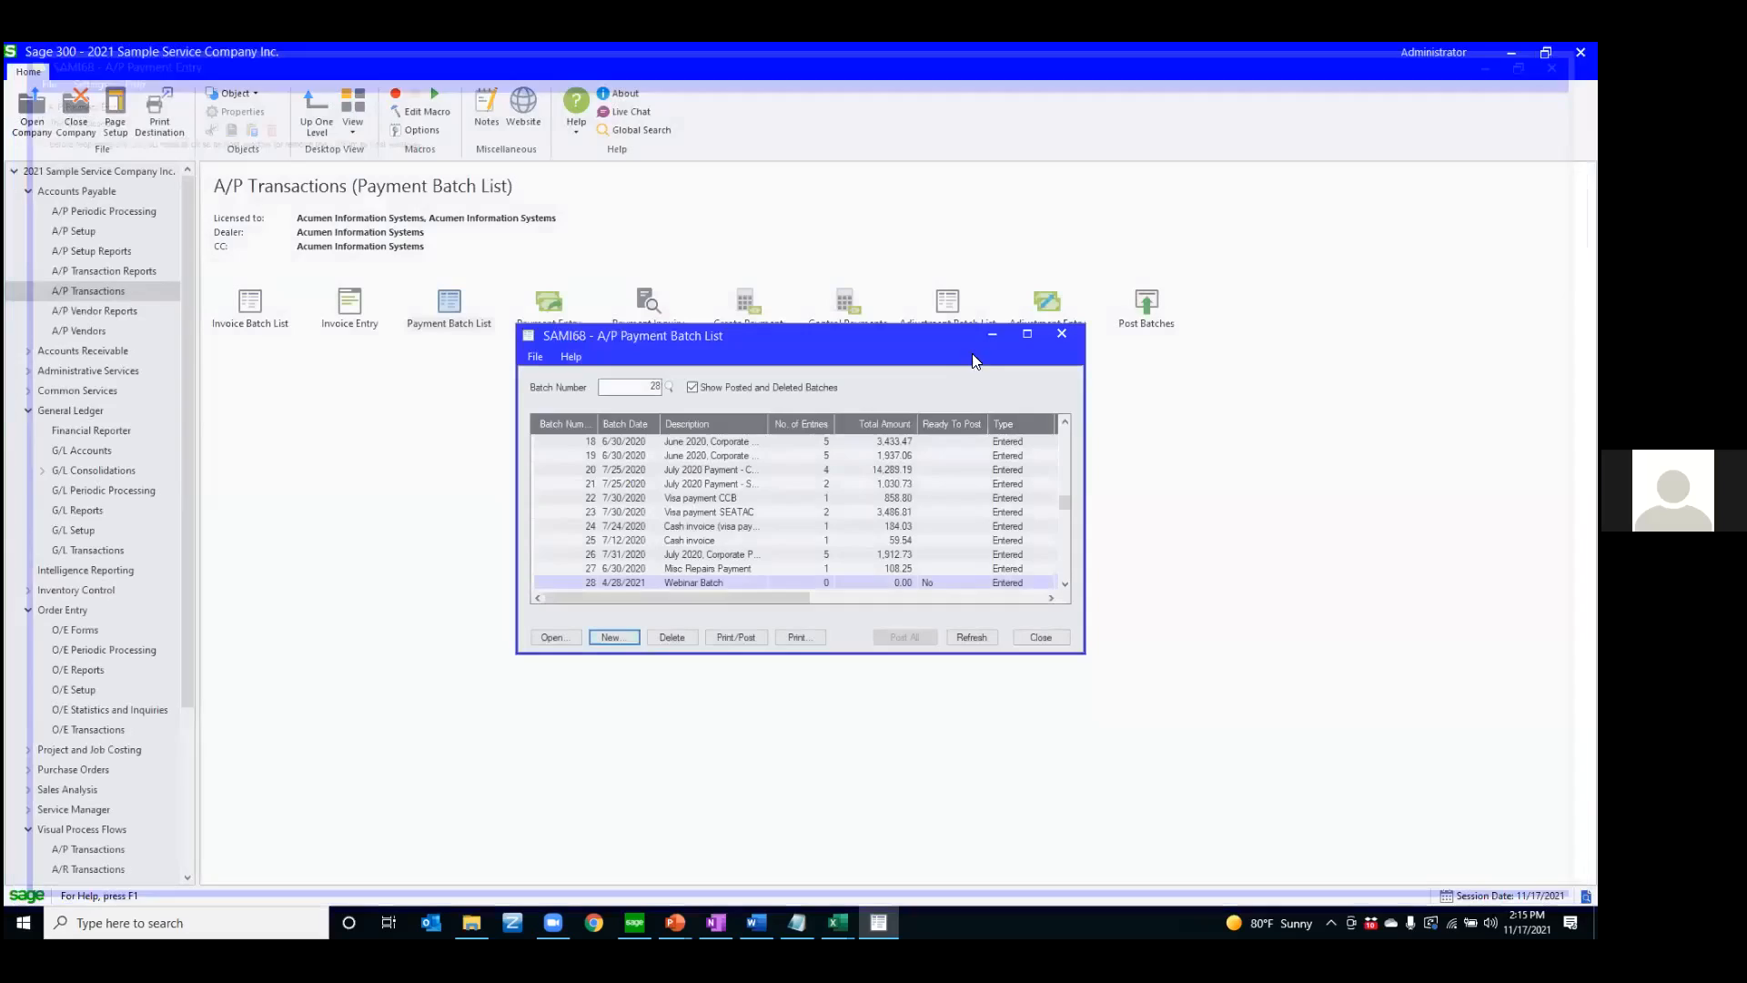
{"action": "left_click", "coordinate": [1057, 336]}
Open Order Entry from O/E Transactions and load the last order in a maximized window
{"action": "left_click", "coordinate": [91, 730]}
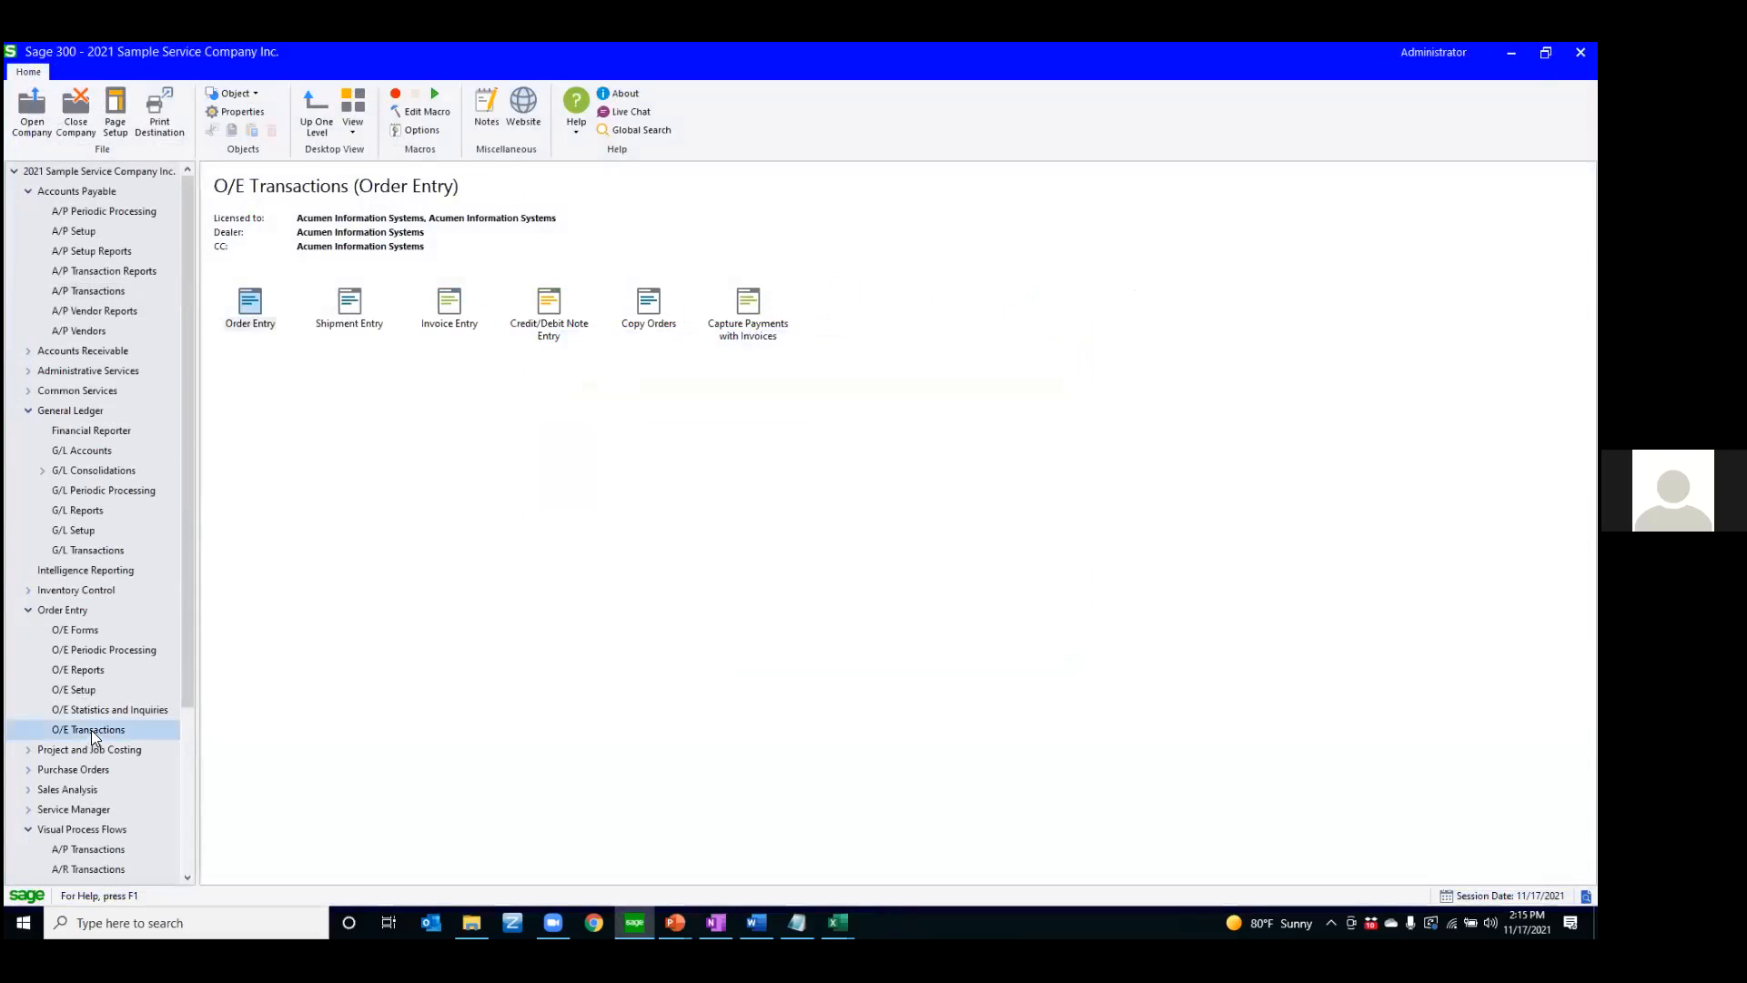
{"action": "double_click", "coordinate": [246, 307]}
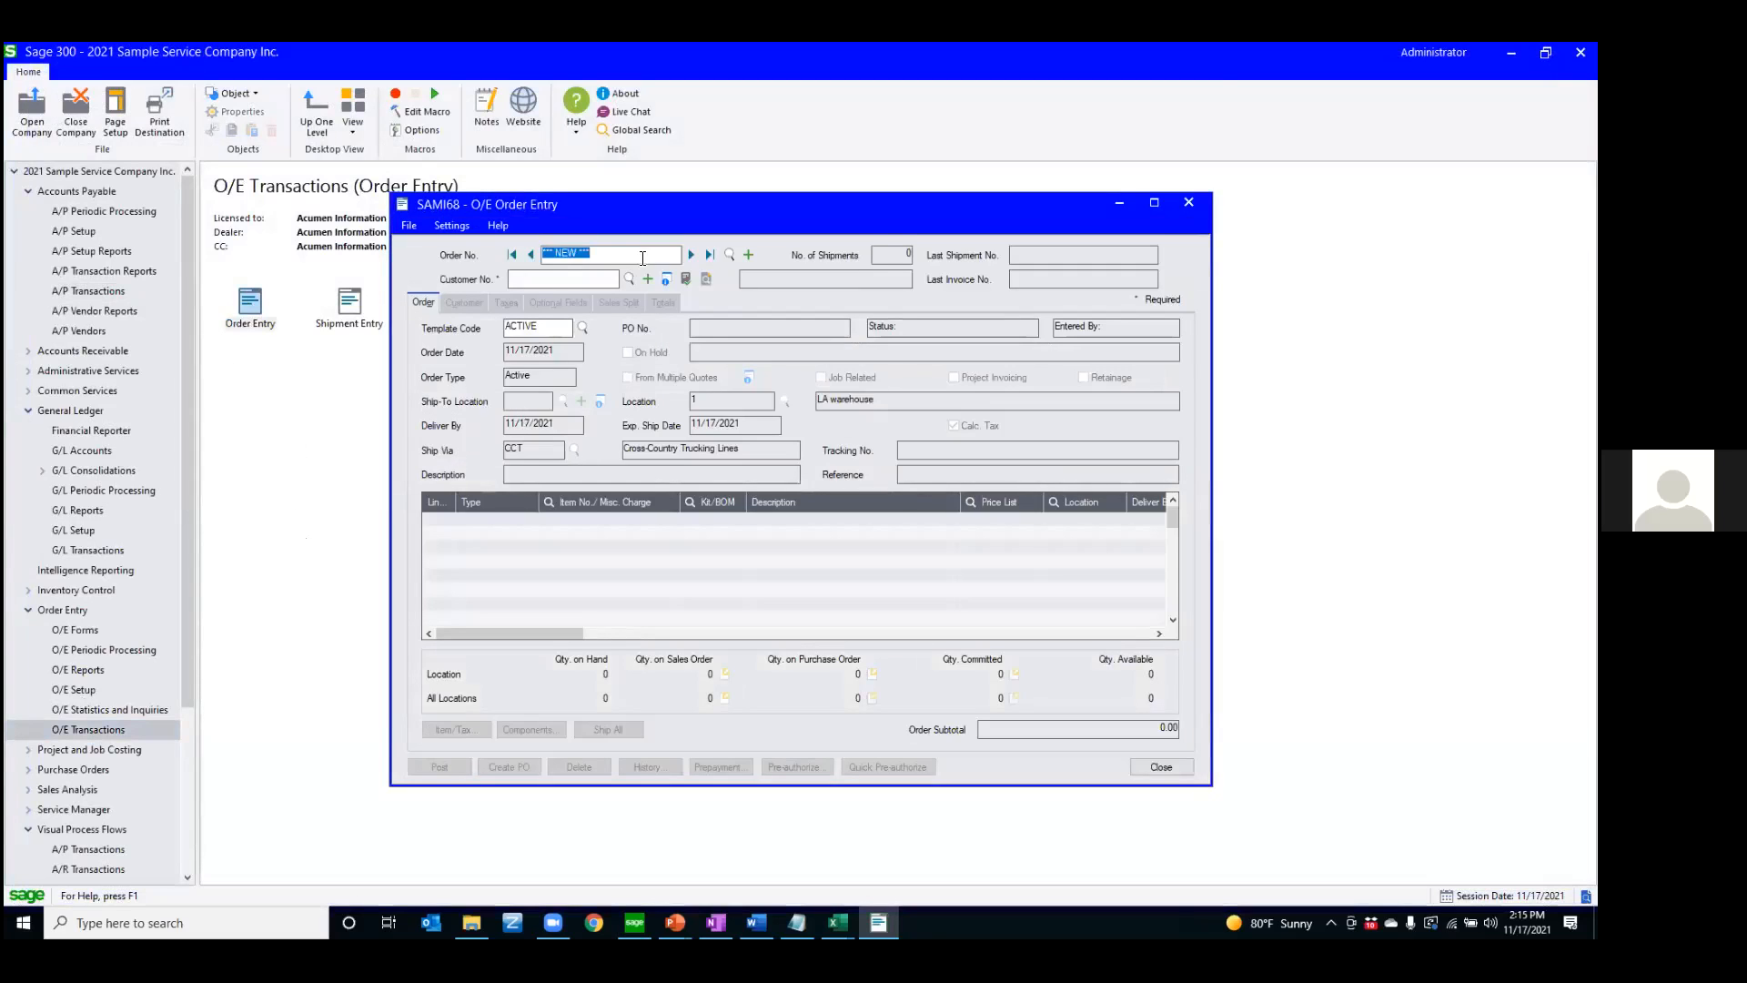
{"action": "left_click", "coordinate": [710, 254]}
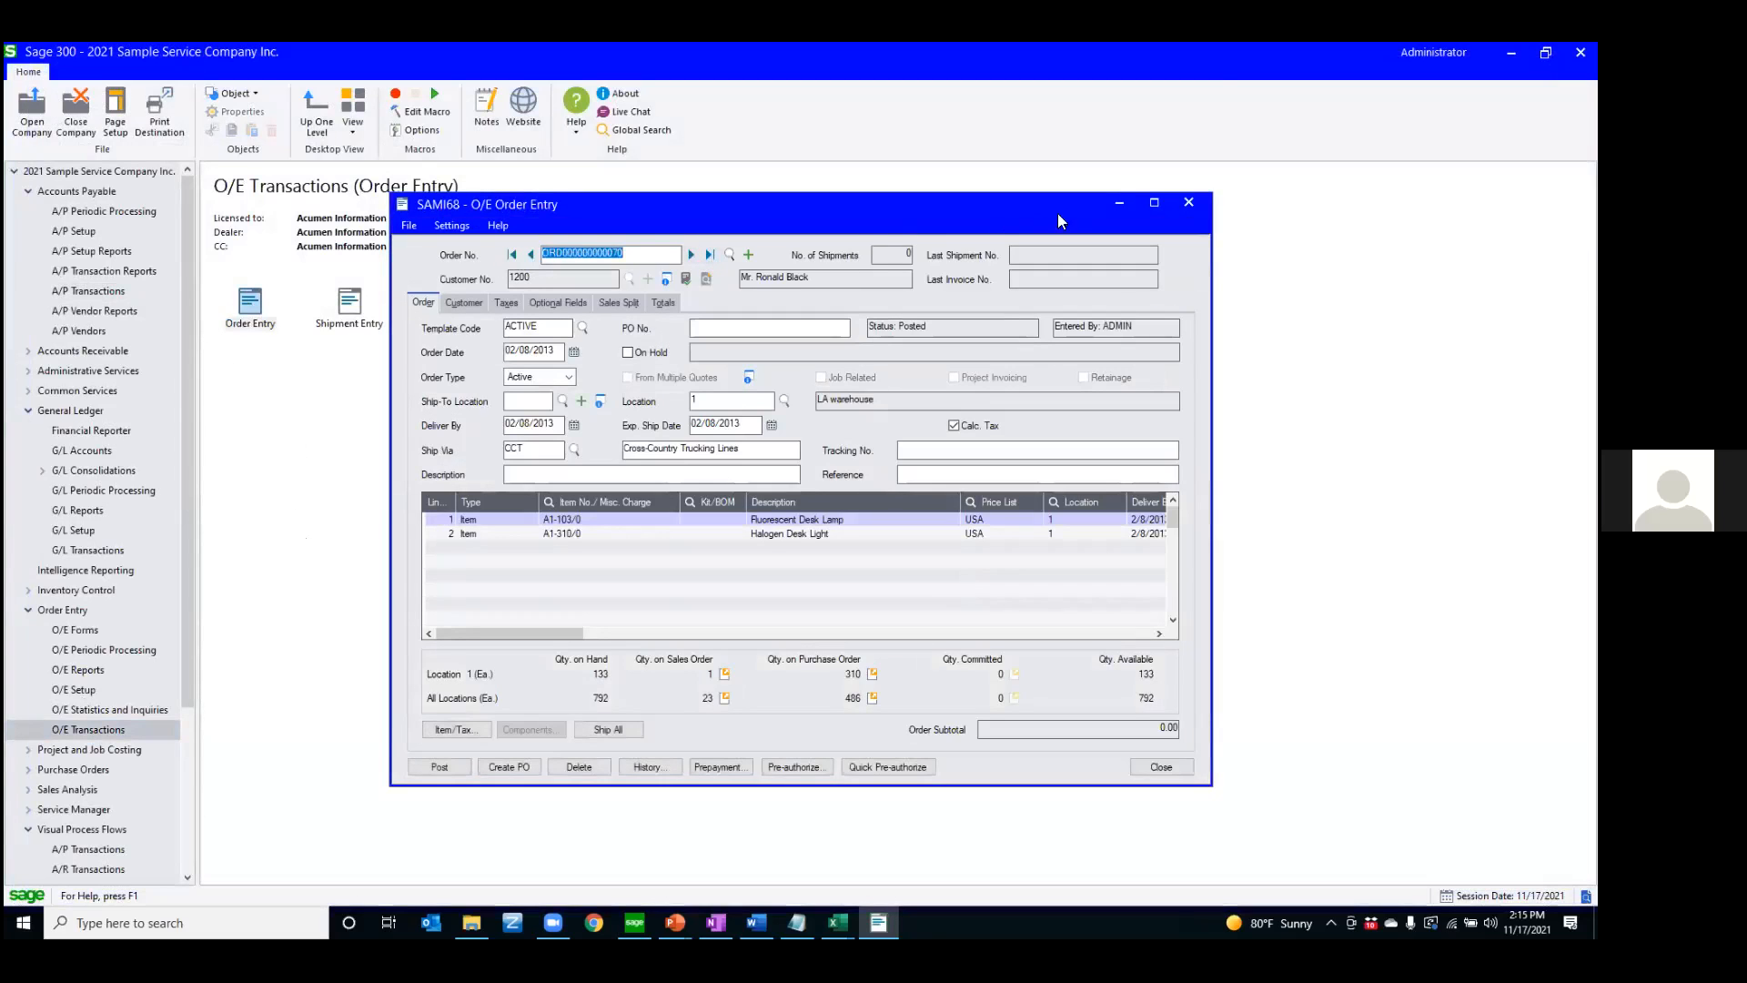
{"action": "left_click", "coordinate": [1154, 202]}
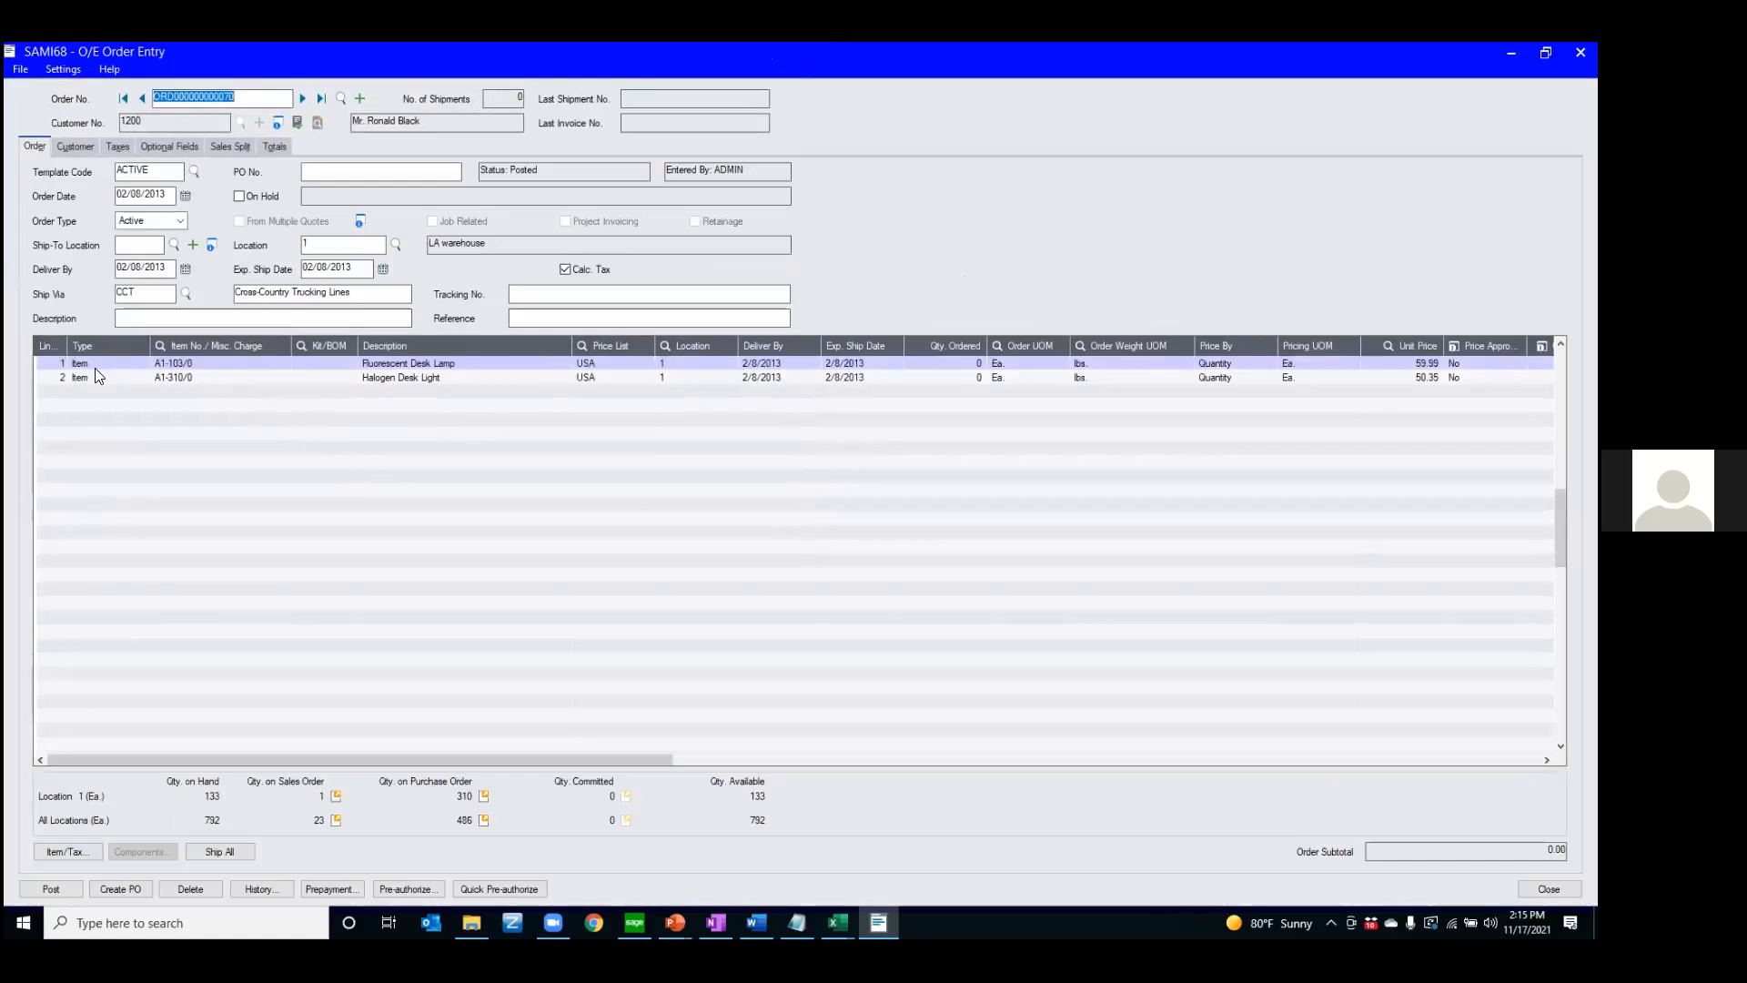
Zoom into the Items/Taxes details of the Fluorescent Desk Lamp line and advance to the second order line
{"action": "left_click", "coordinate": [94, 366]}
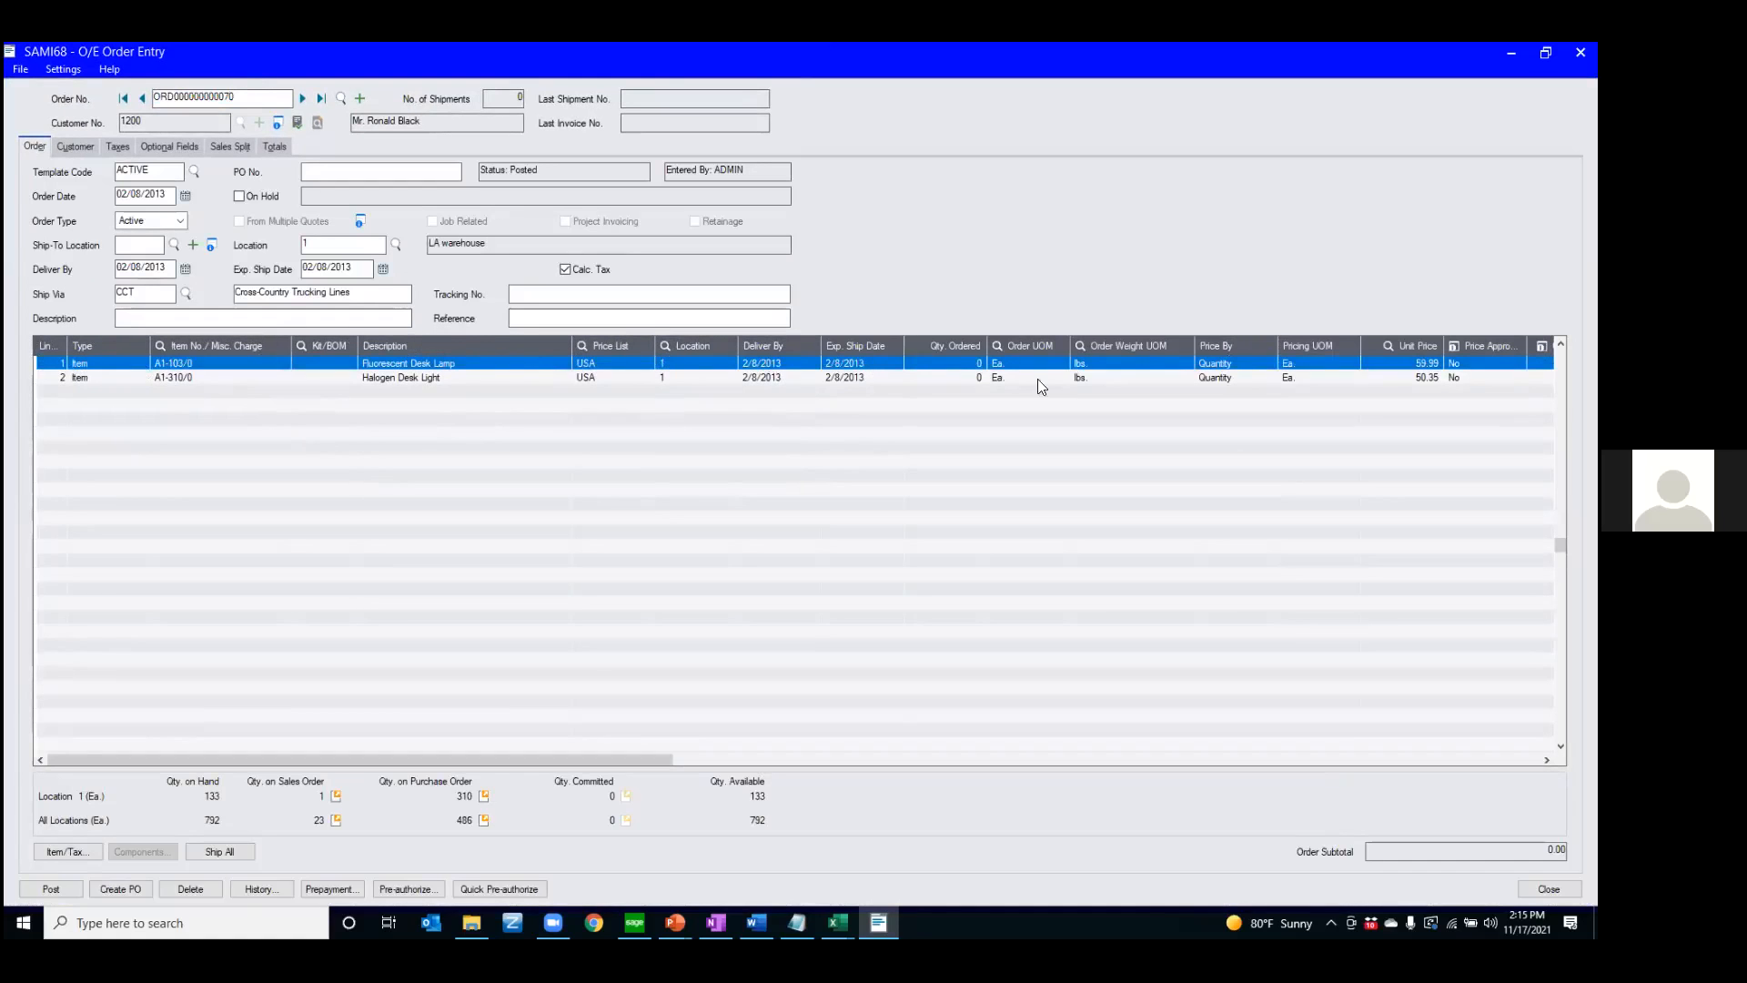
{"action": "mouse_move", "coordinate": [570, 757]}
{"action": "left_mouse_down"}
{"action": "mouse_move", "coordinate": [885, 768]}
{"action": "mouse_move", "coordinate": [1331, 744]}
{"action": "mouse_move", "coordinate": [1493, 759]}
{"action": "mouse_move", "coordinate": [103, 804]}
{"action": "left_mouse_up"}
{"action": "key", "text": "F9"}
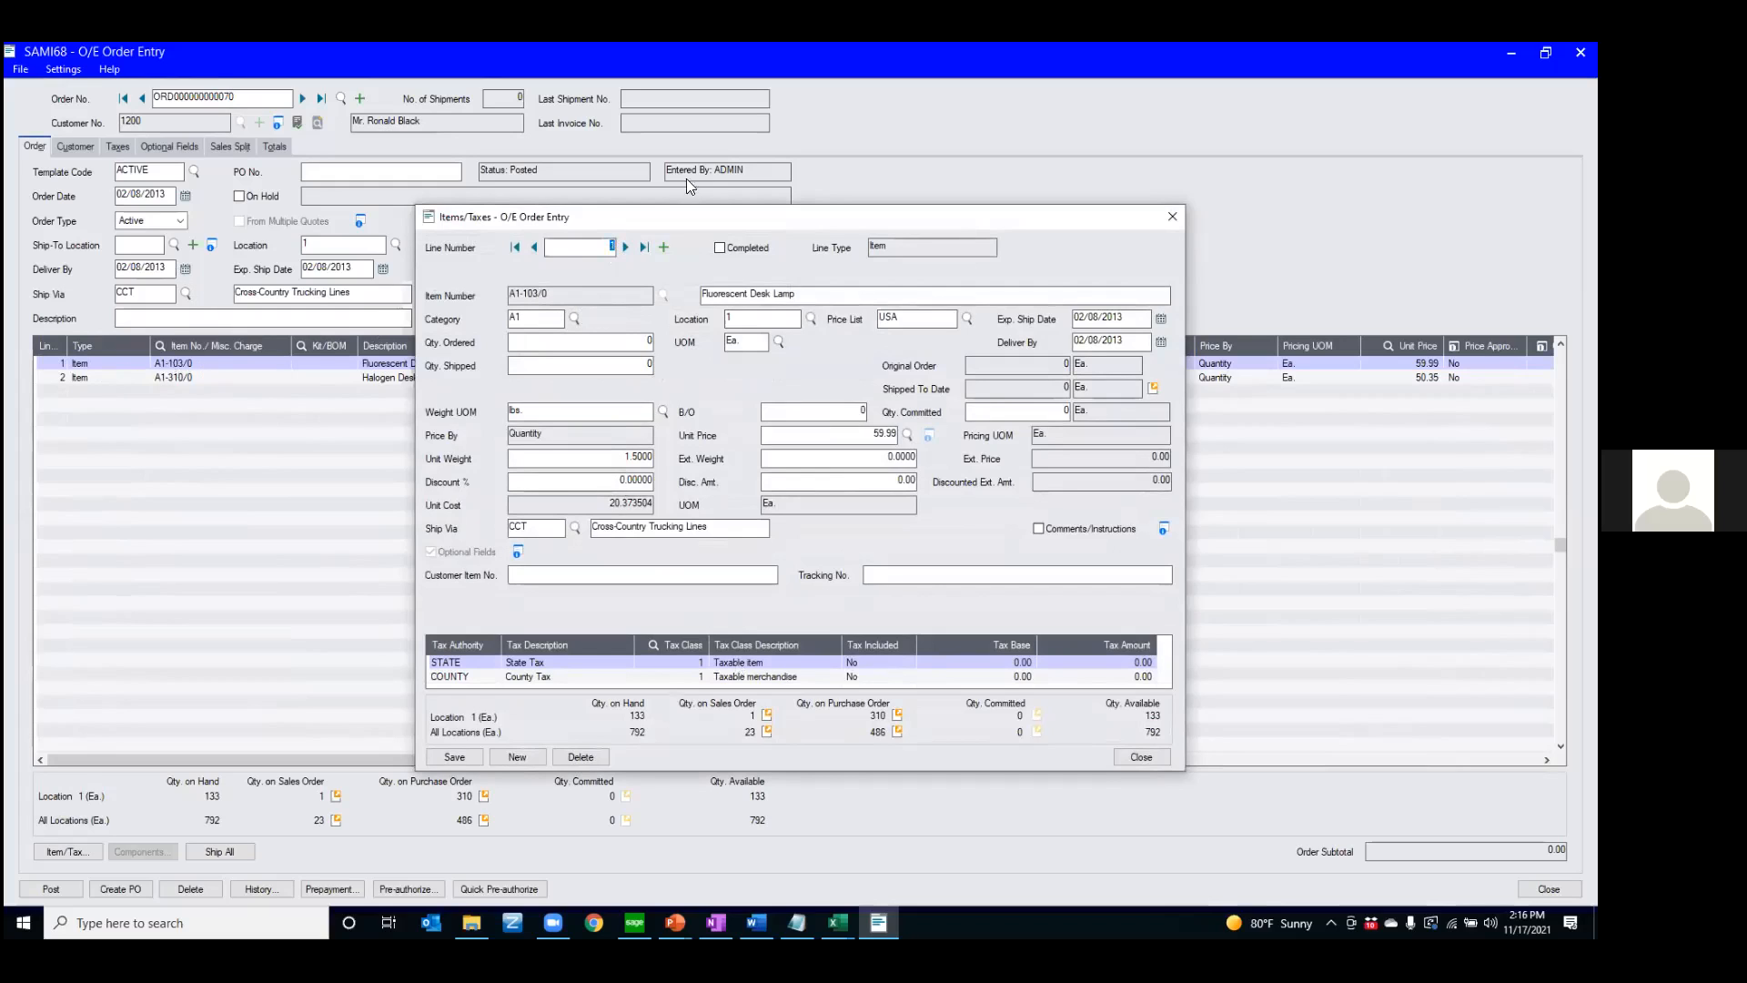
{"action": "left_click", "coordinate": [626, 247]}
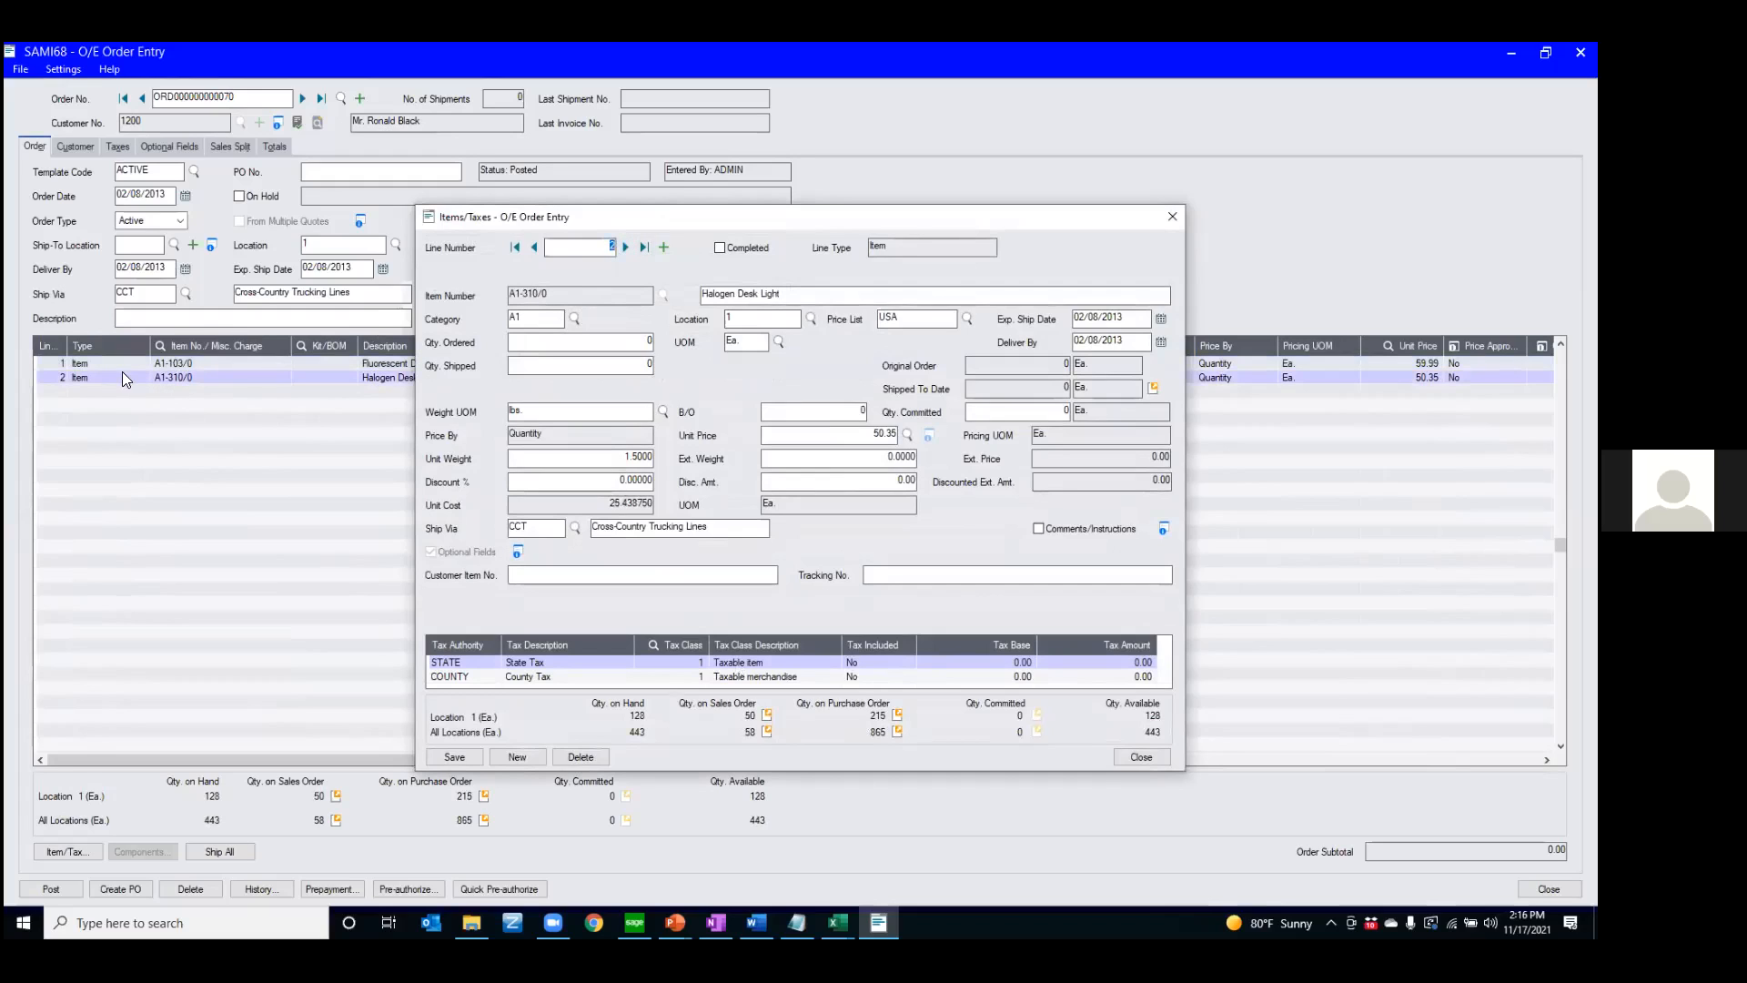
Start a third order line, open the item finder without choosing an item, and close the line details and Order Entry
{"action": "left_click", "coordinate": [663, 247]}
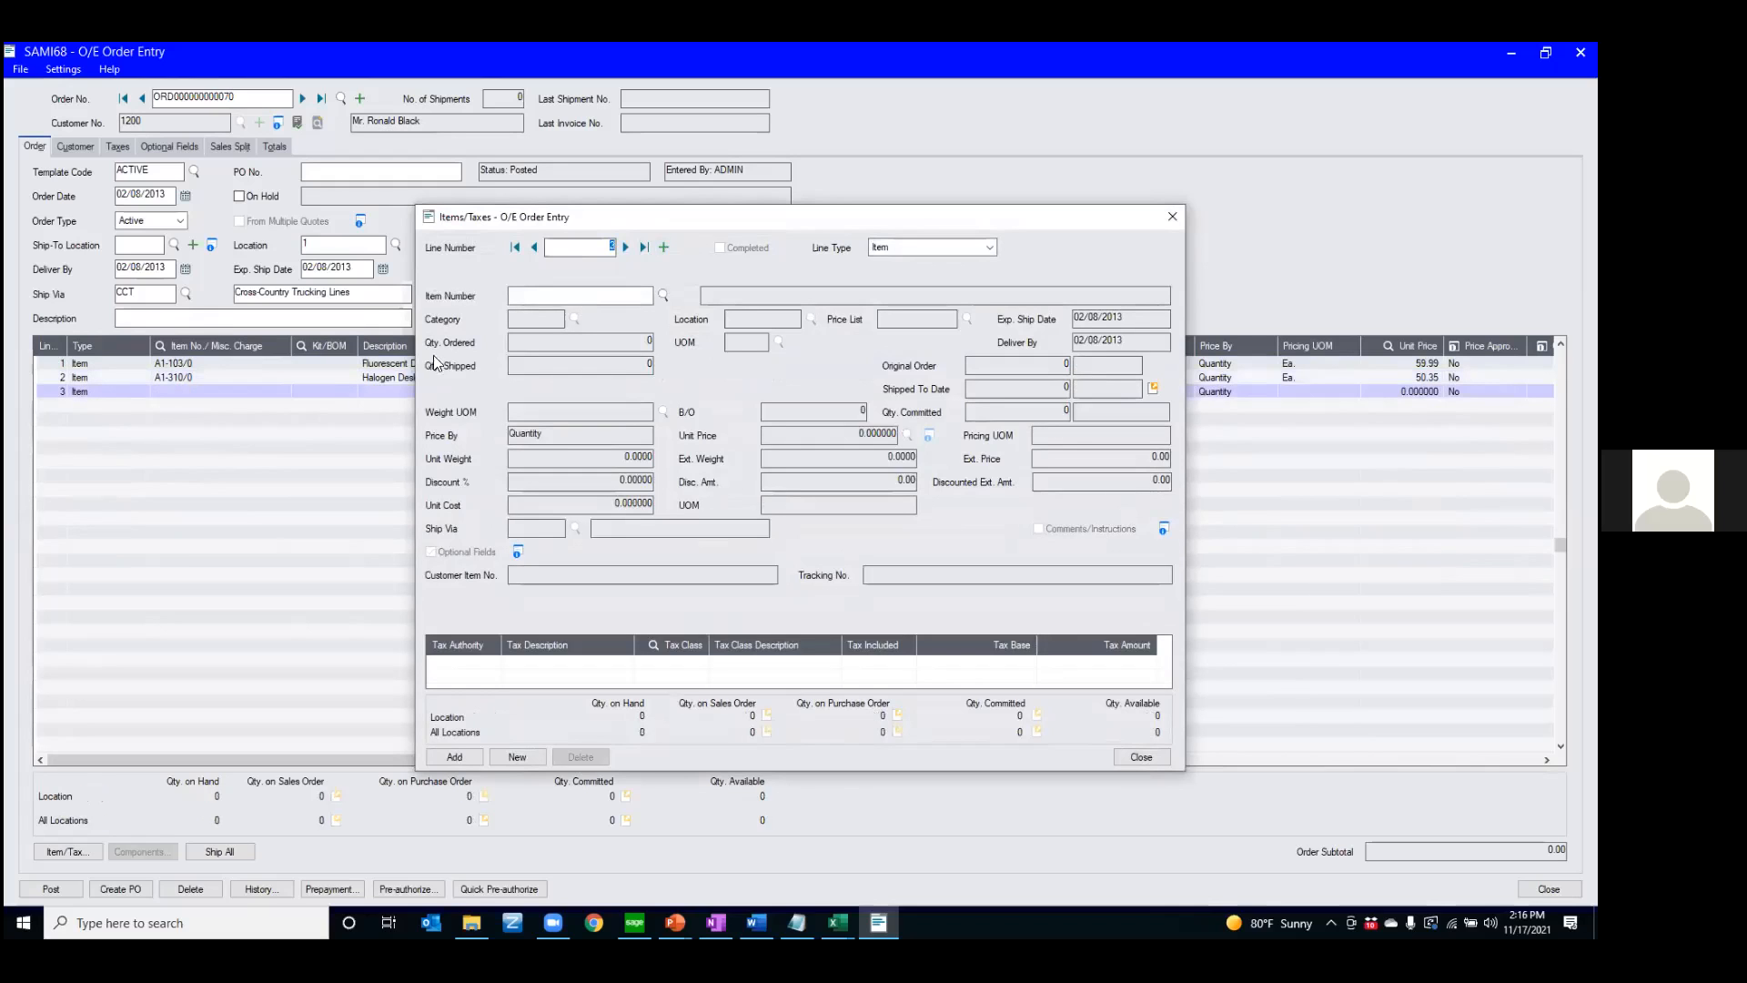
{"action": "left_click", "coordinate": [643, 300]}
{"action": "left_click", "coordinate": [664, 296]}
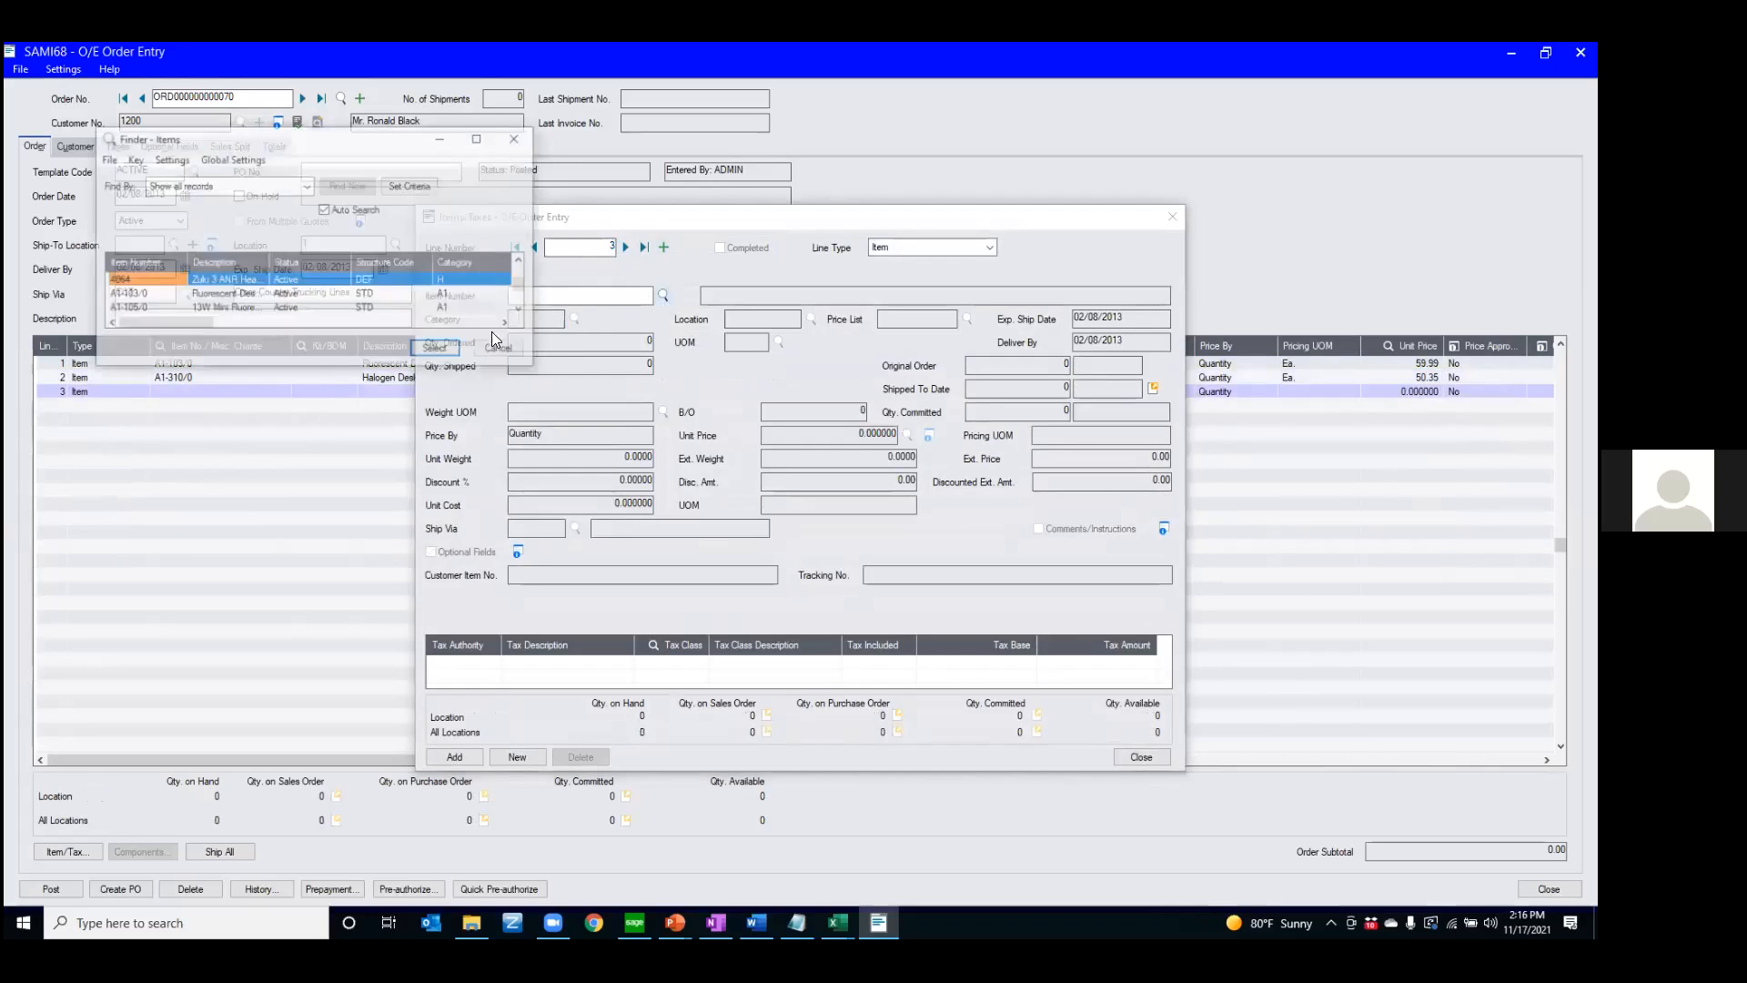
{"action": "left_click", "coordinate": [500, 350]}
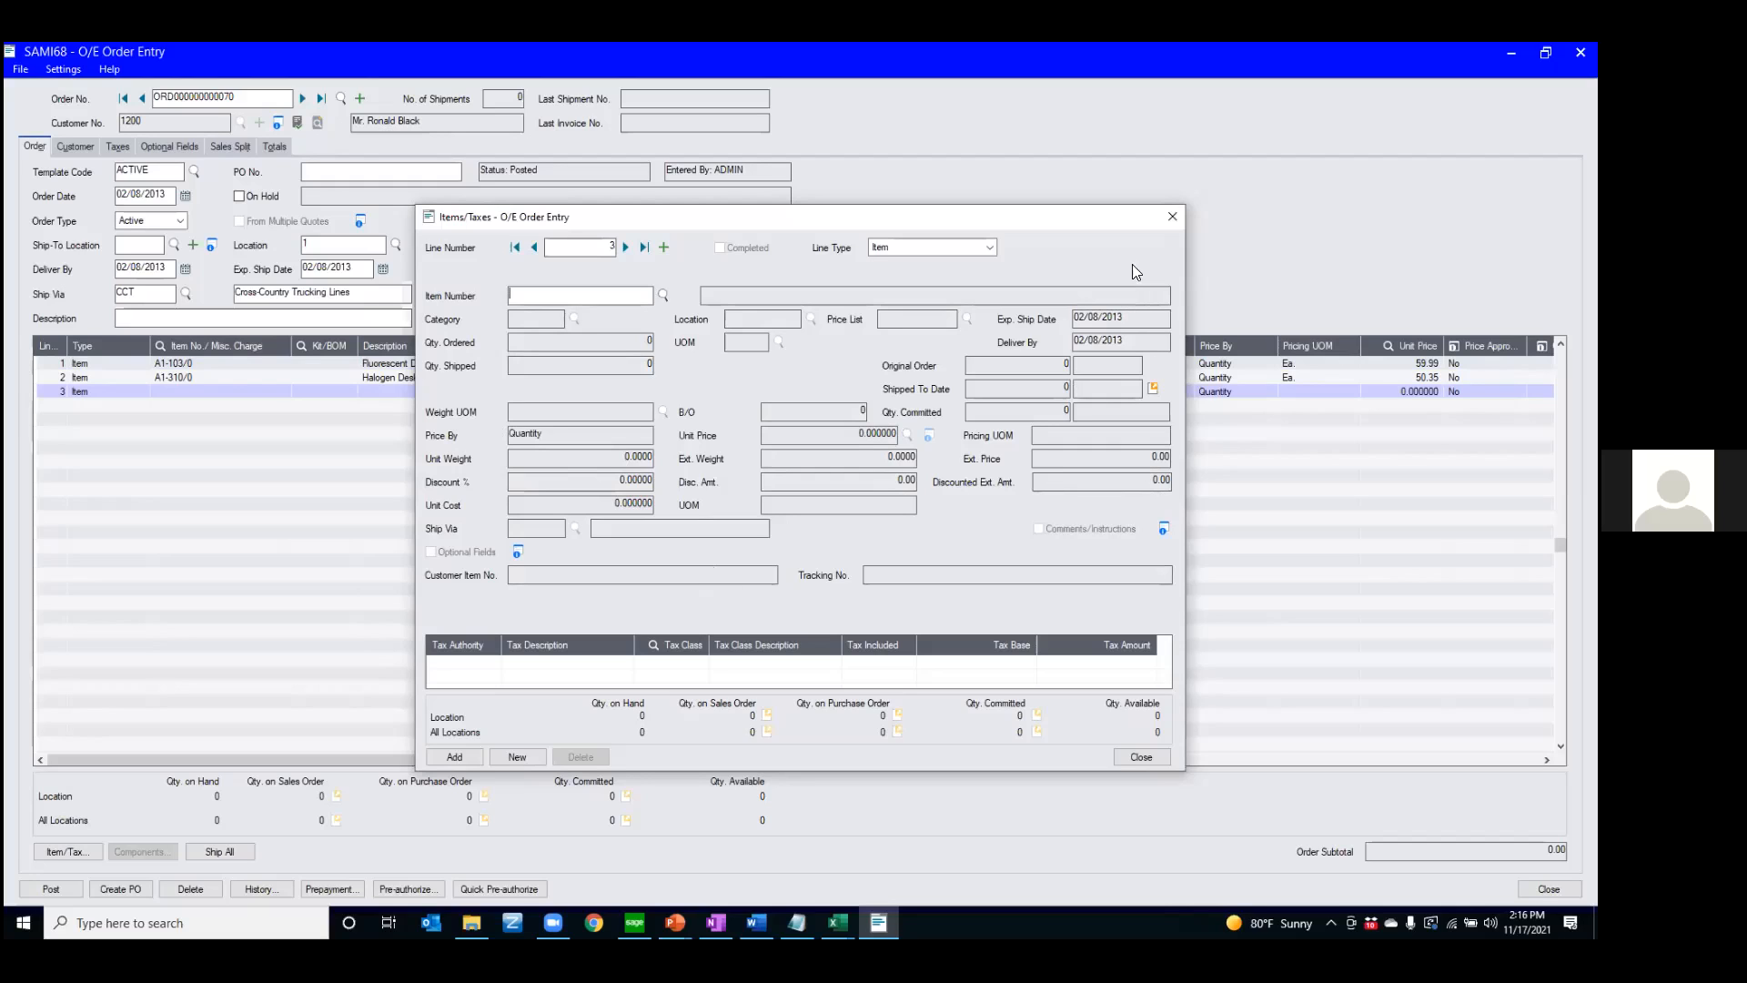
{"action": "left_click", "coordinate": [1173, 216]}
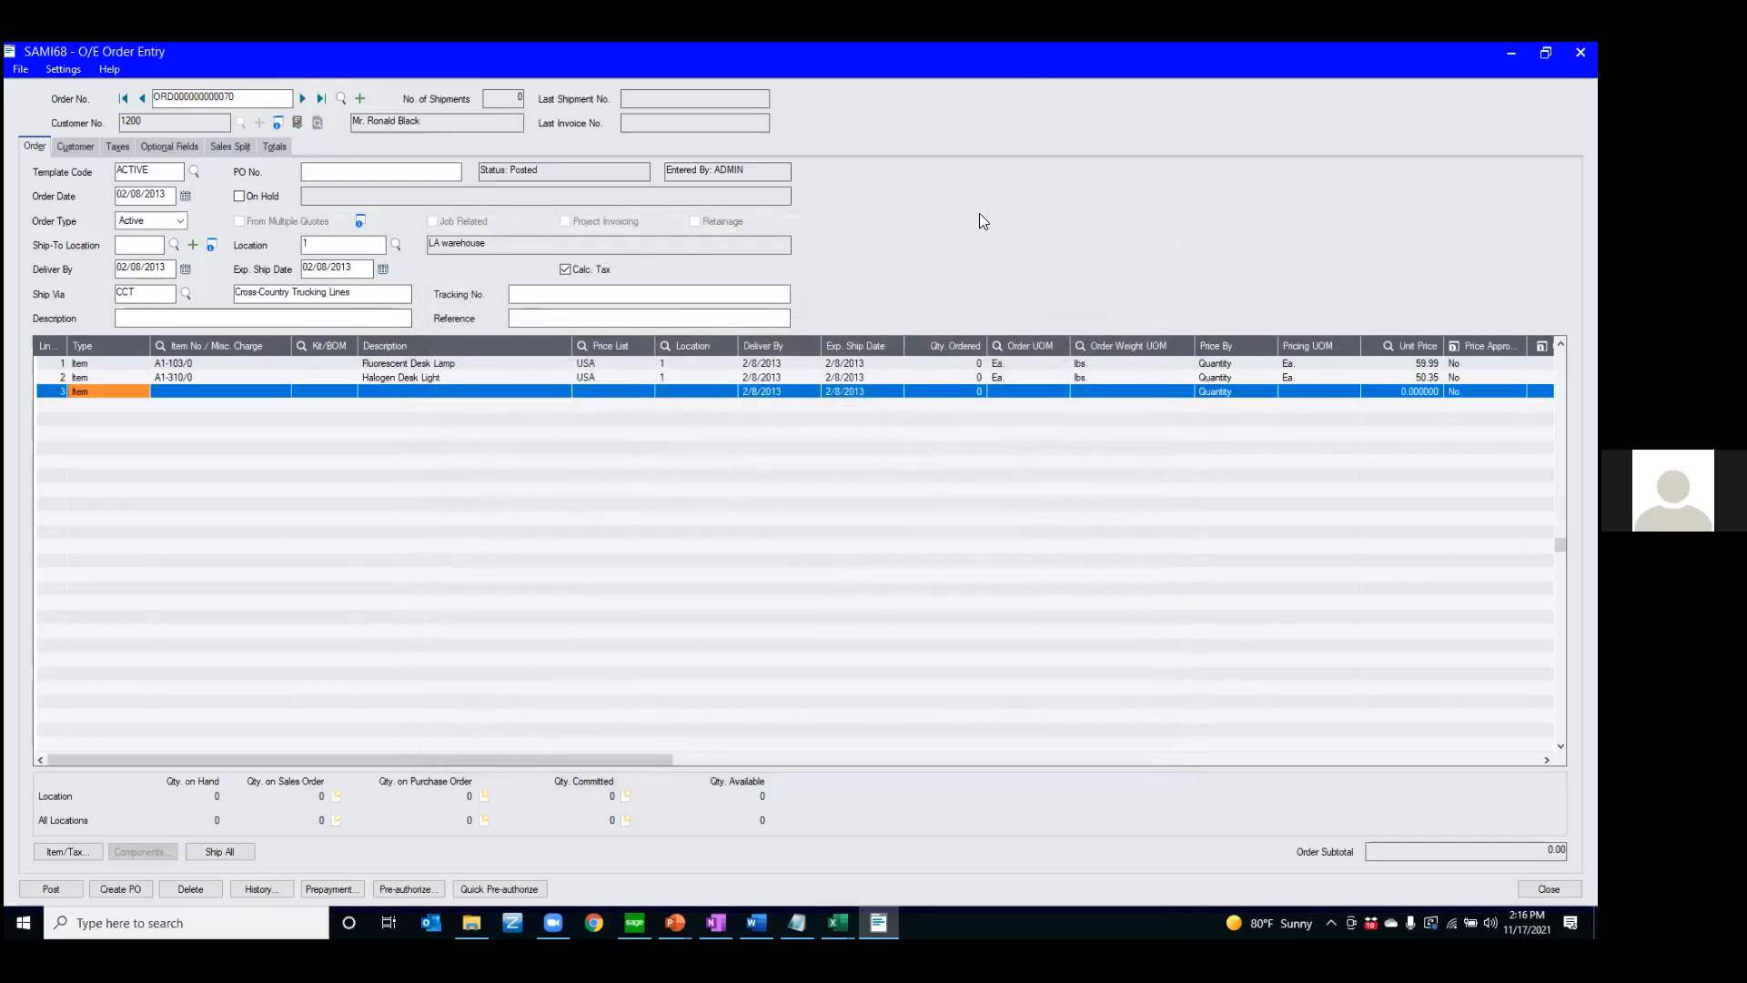
{"action": "left_click", "coordinate": [1581, 52]}
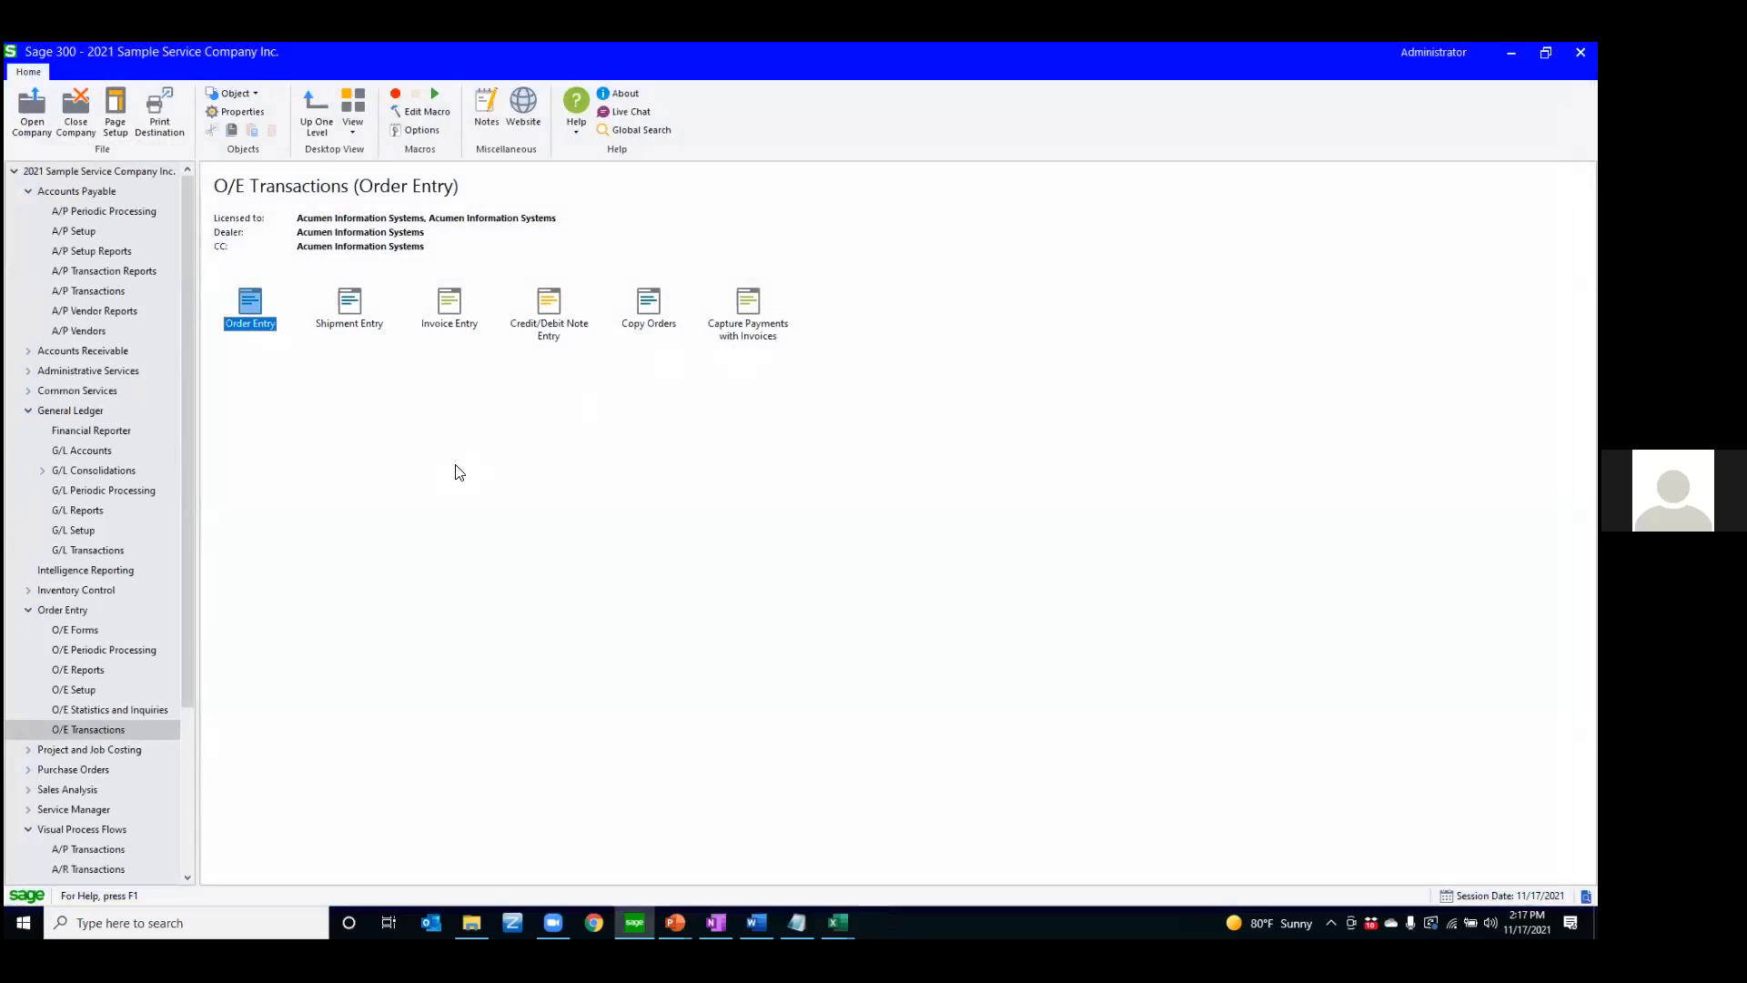
Collapse Accounts Payable, General Ledger and Order Entry in the navigation tree, and show I/C Items and Price Lists under Inventory Control
{"action": "left_click", "coordinate": [29, 198]}
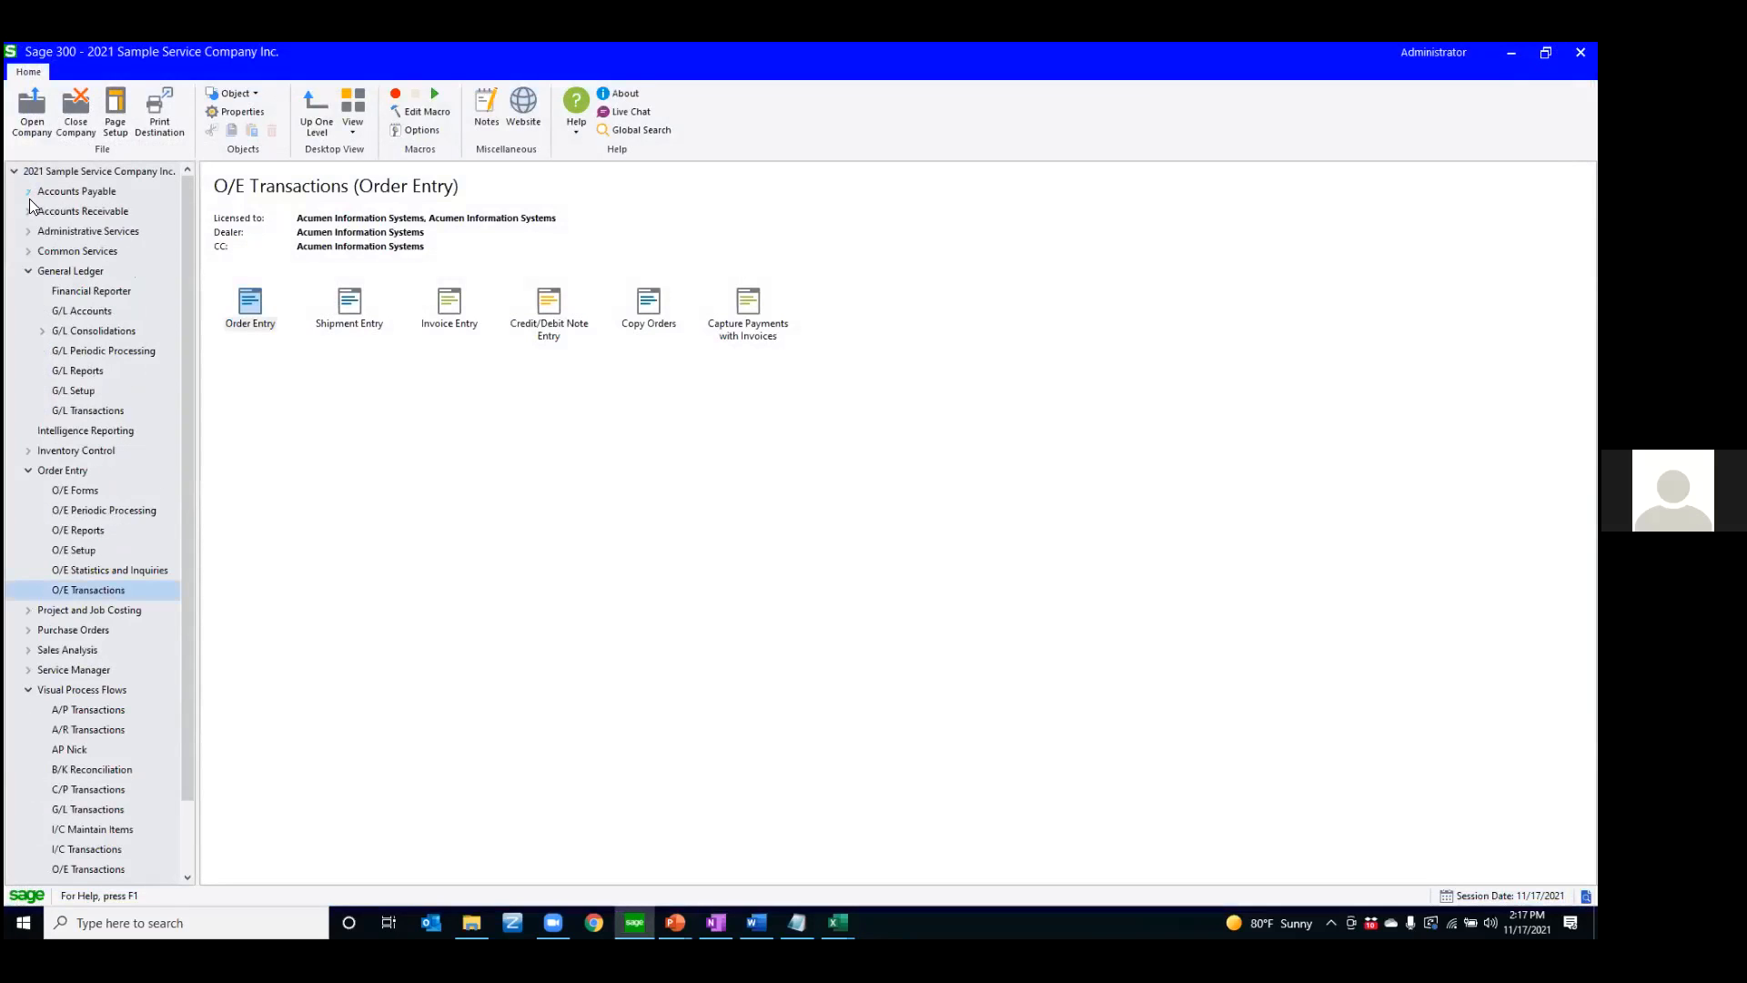
{"action": "left_click", "coordinate": [29, 273]}
{"action": "left_click", "coordinate": [28, 329]}
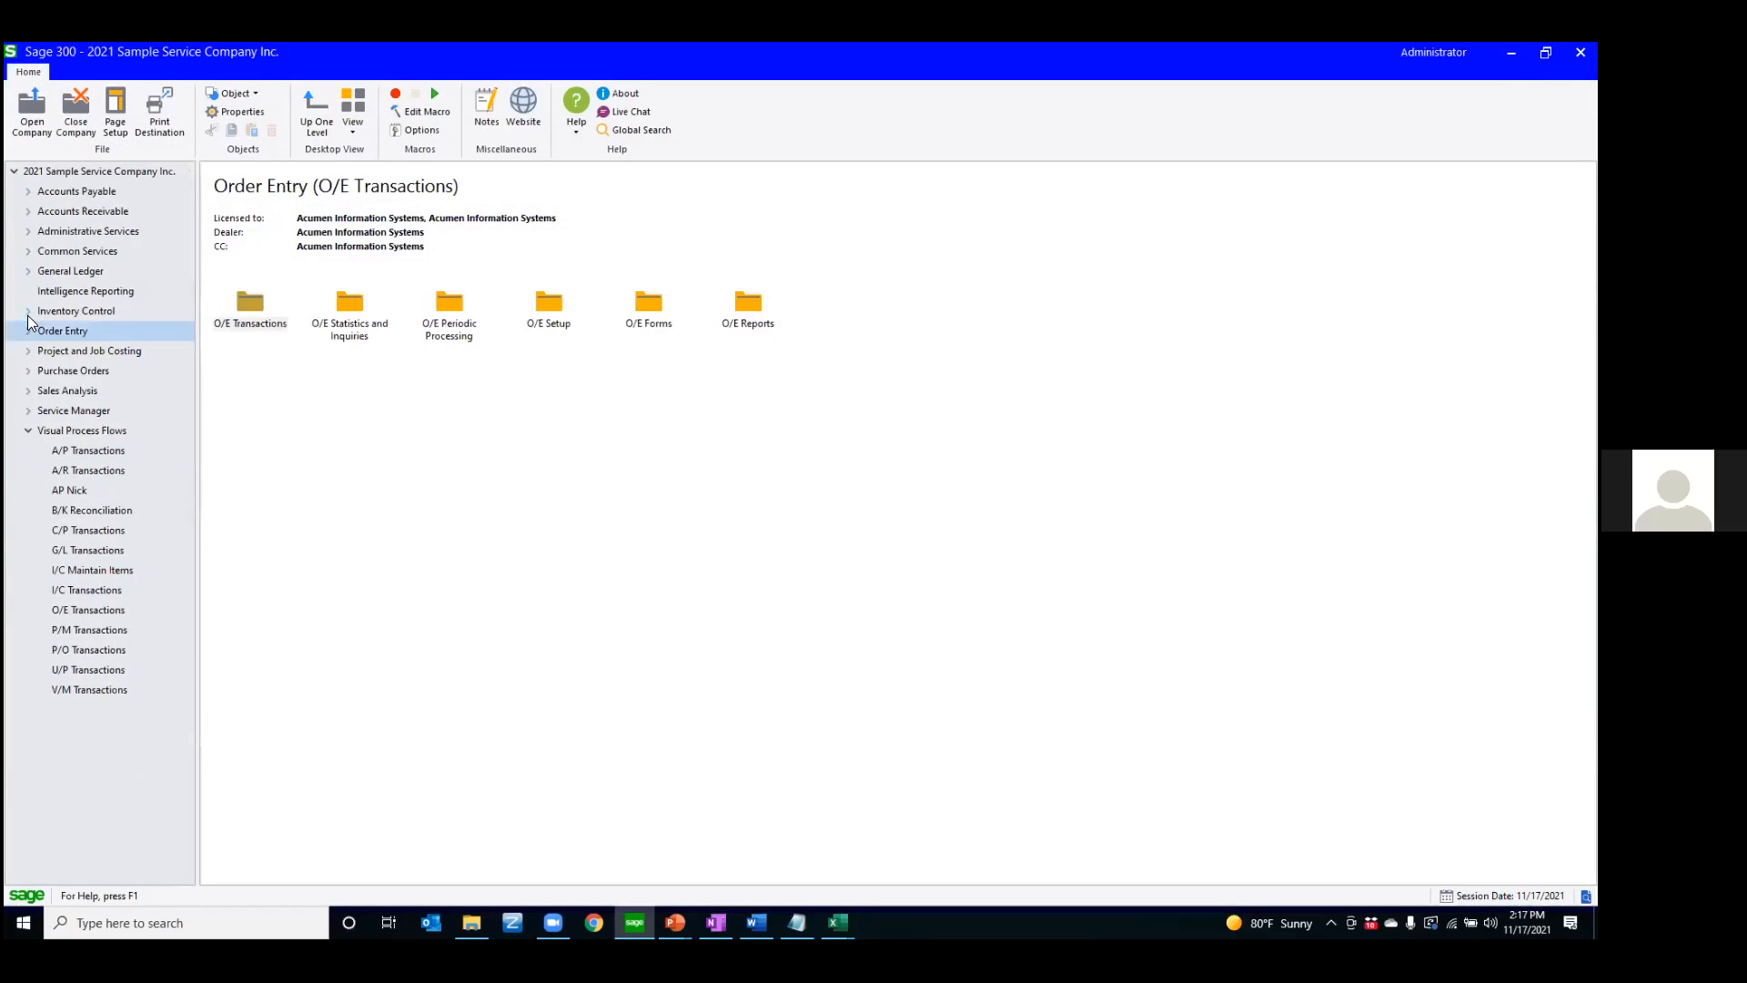
{"action": "left_click", "coordinate": [28, 313]}
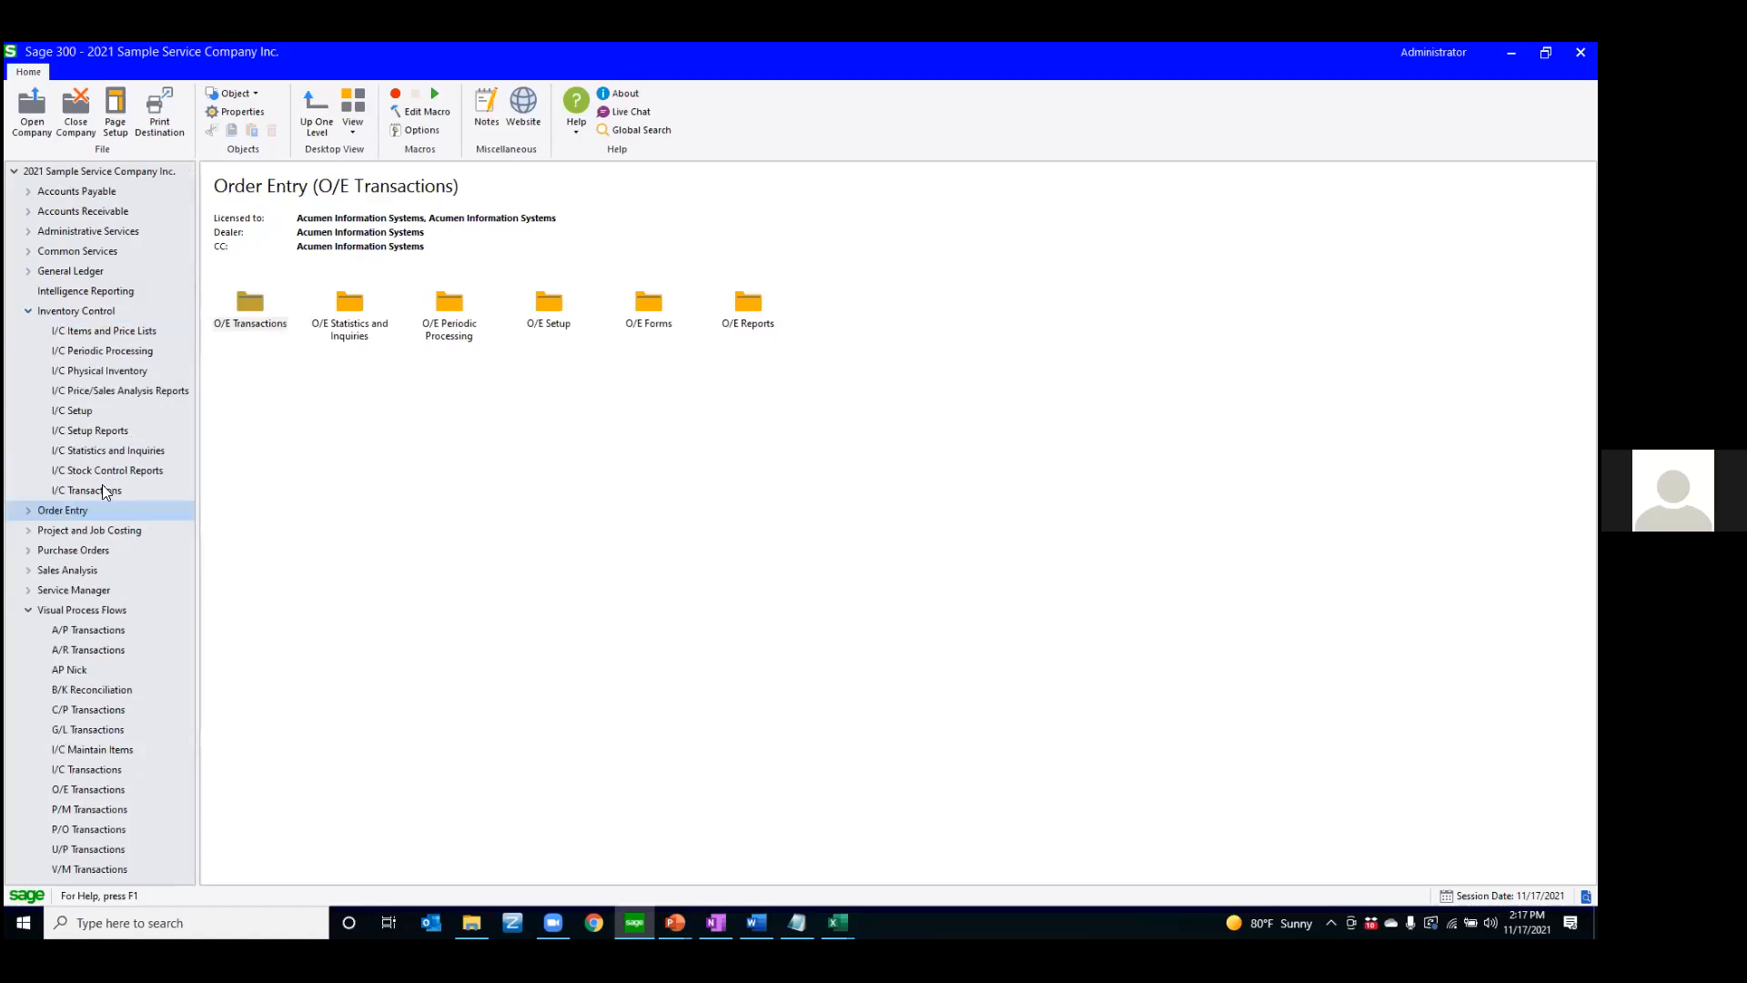
{"action": "left_click", "coordinate": [89, 330]}
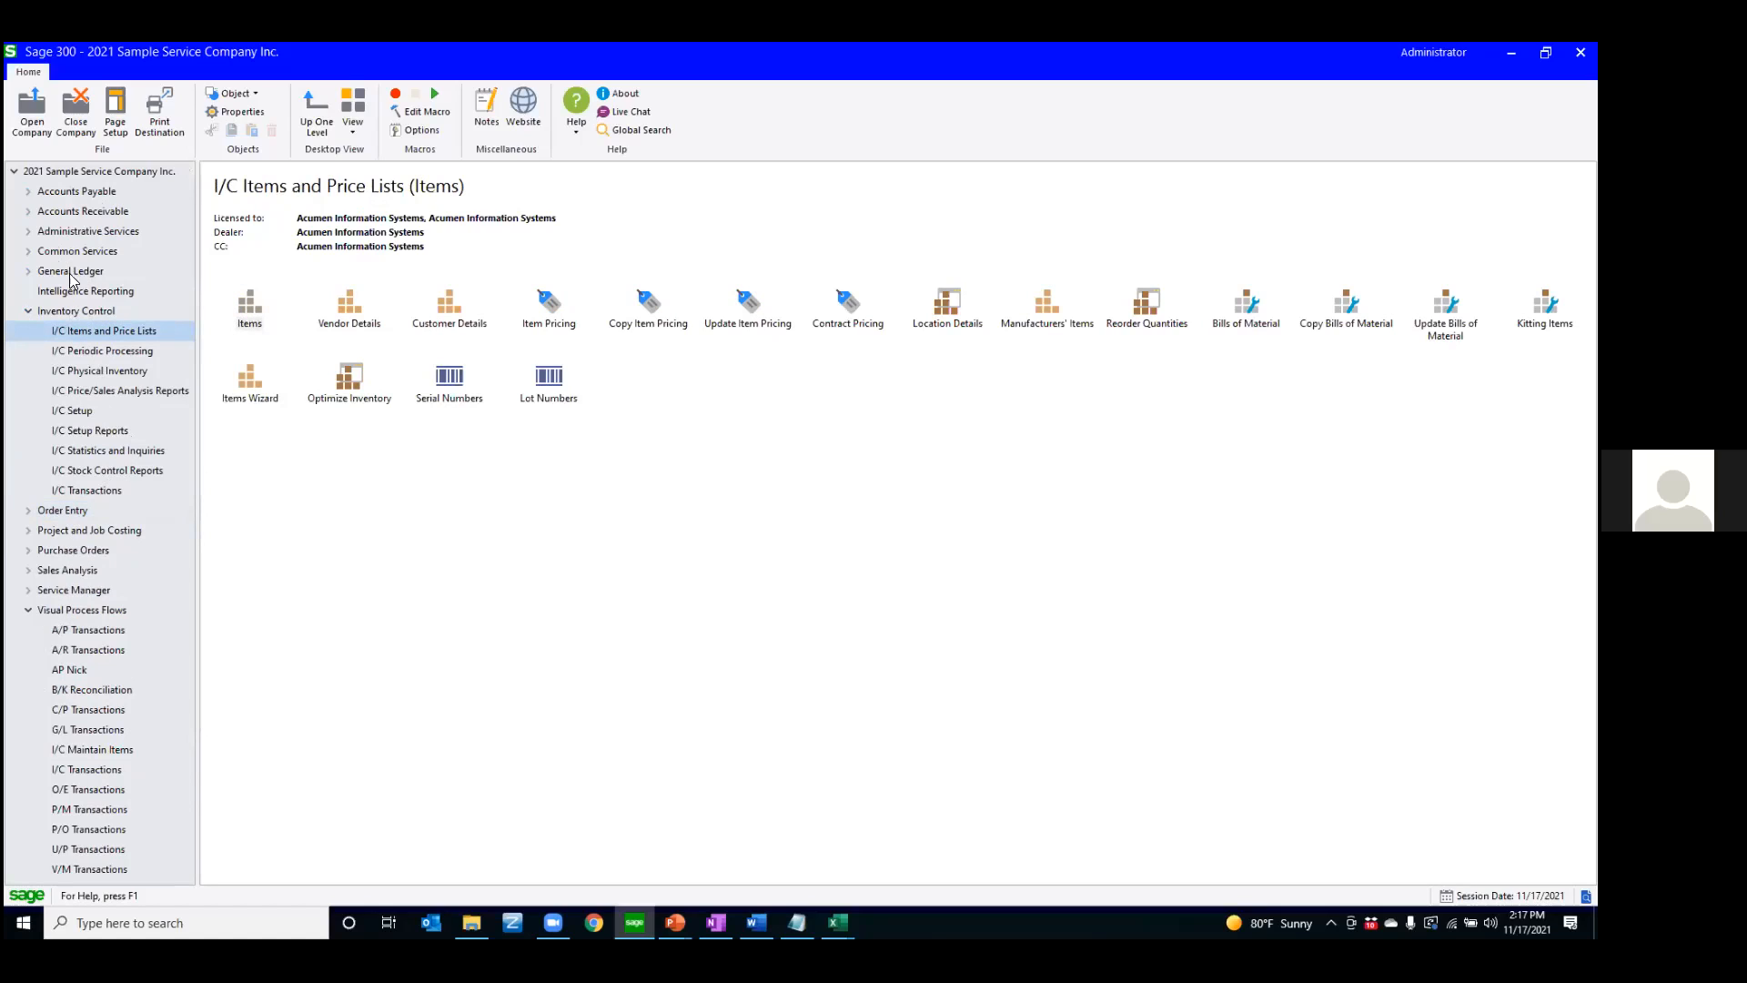
Expand General Ledger and open the Accounts window from G/L Accounts
{"action": "left_click", "coordinate": [28, 272]}
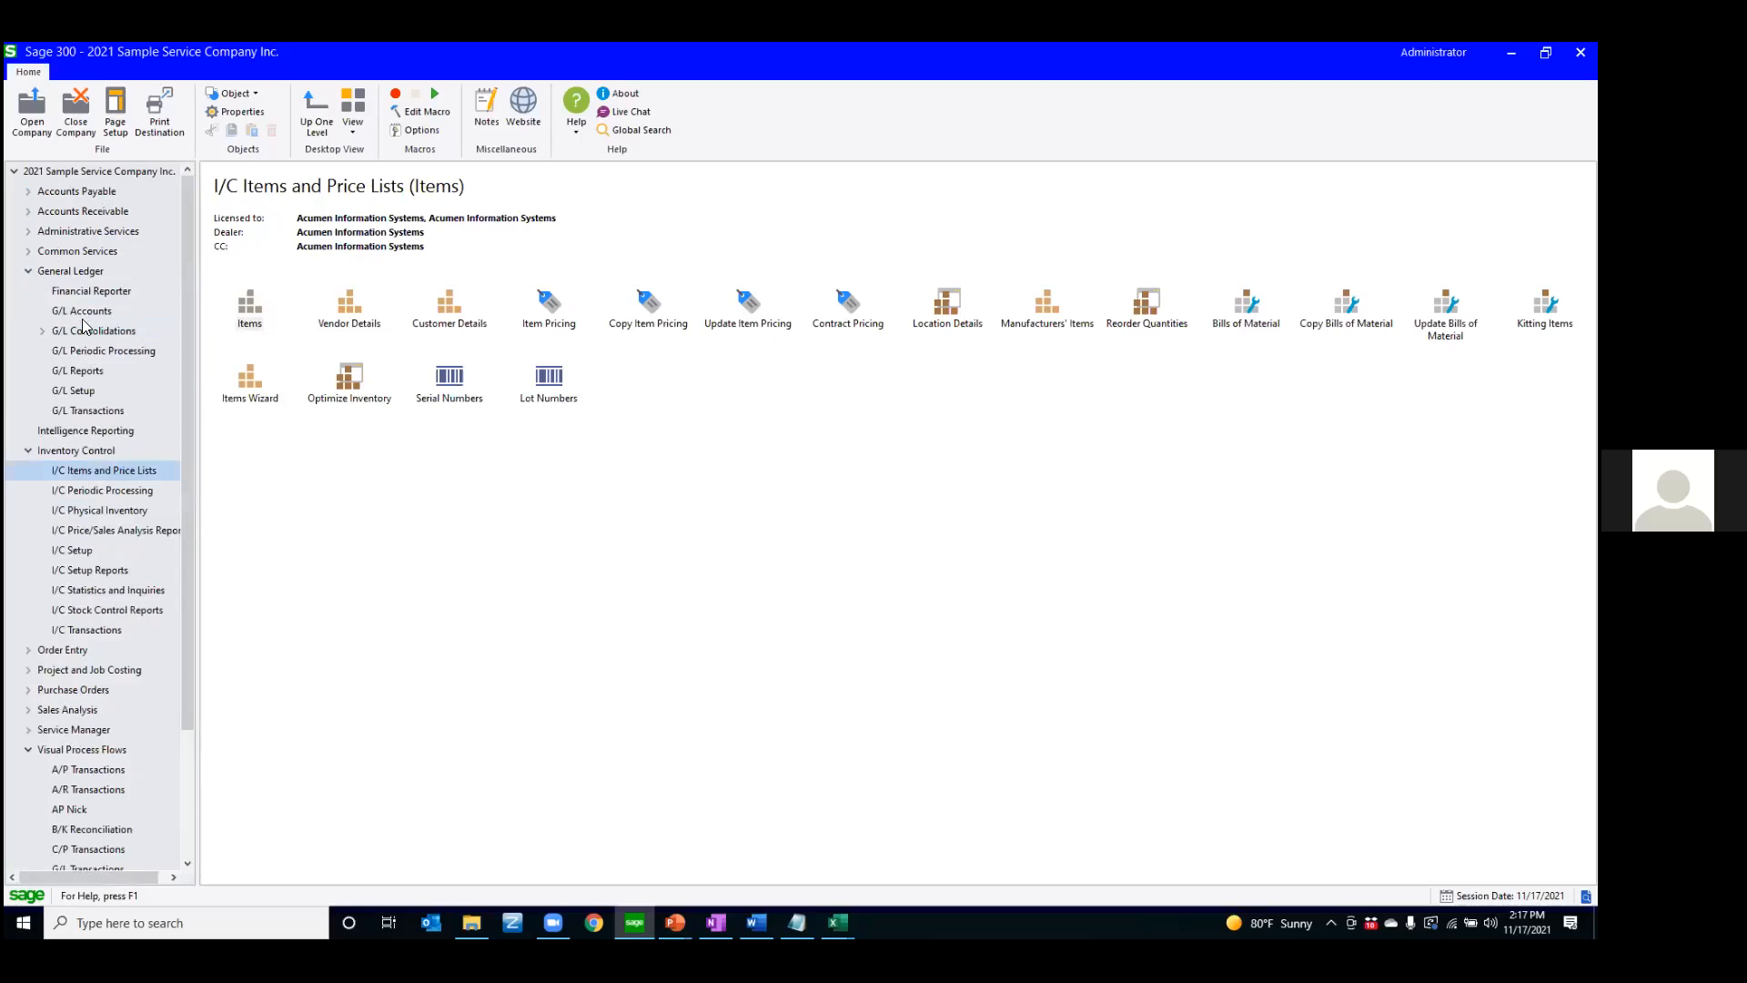
{"action": "left_click", "coordinate": [82, 310]}
{"action": "left_click", "coordinate": [345, 315]}
{"action": "double_click", "coordinate": [345, 315]}
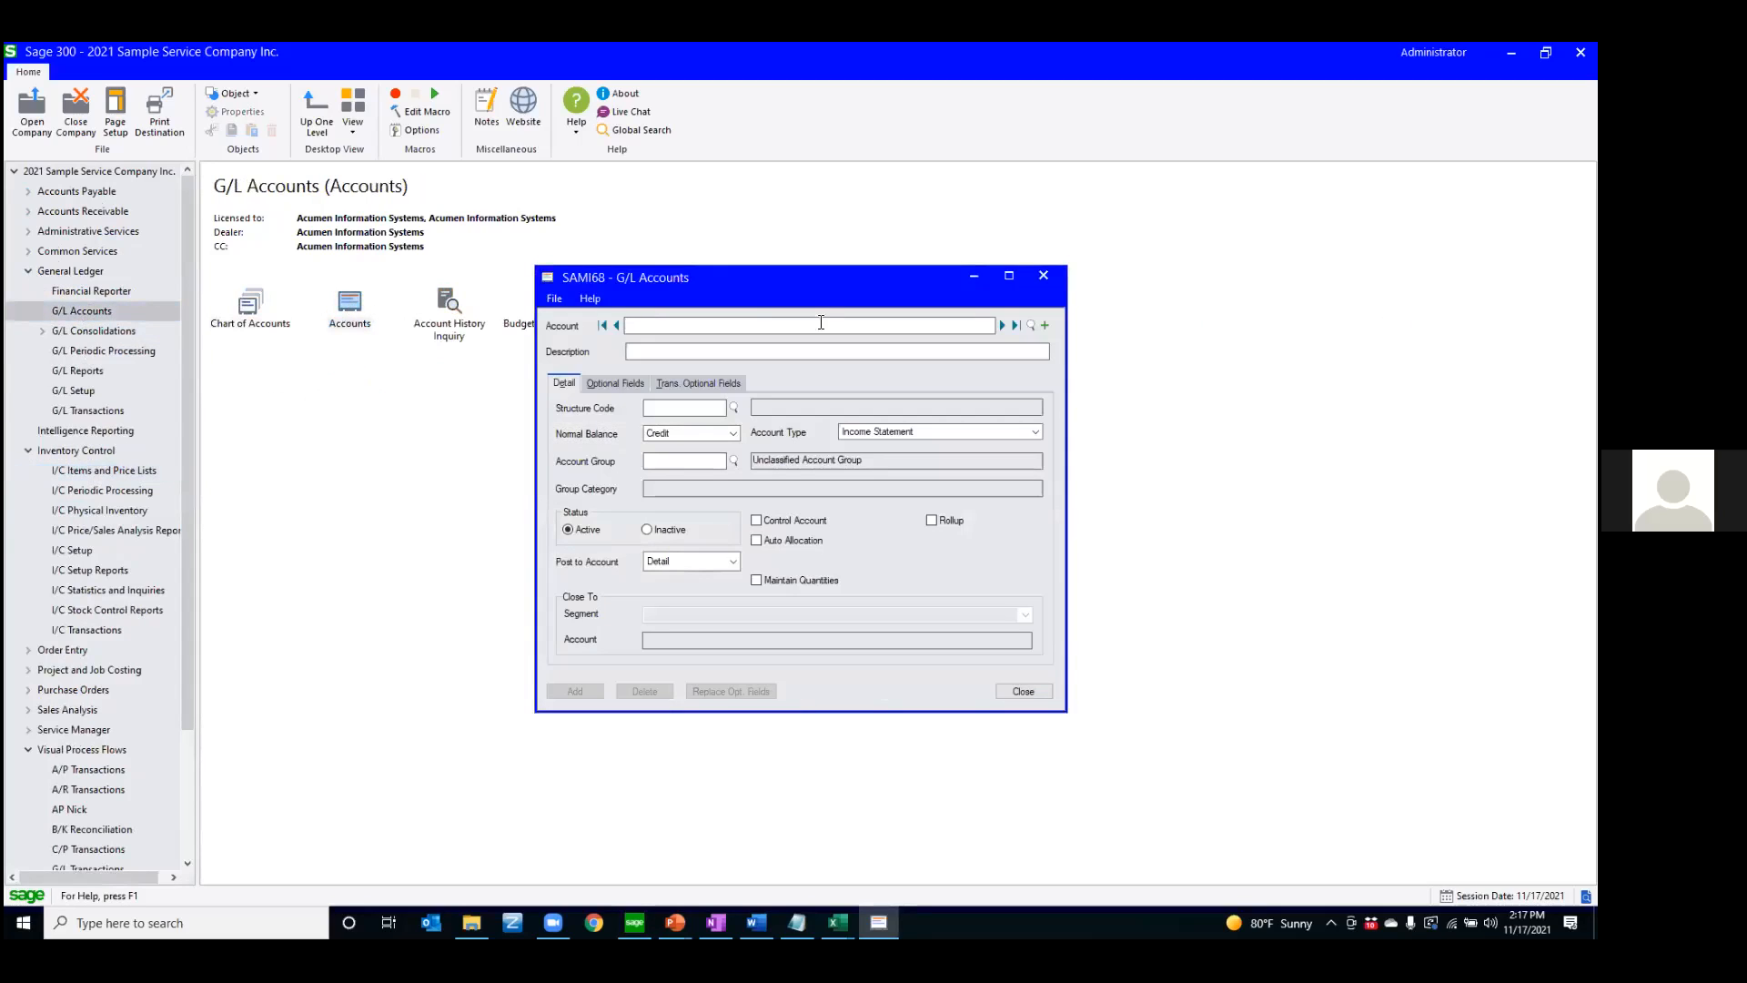
Filter the maximized account finder by Unformatted Account containing 4000 and load account 4000
{"action": "left_click", "coordinate": [1031, 325]}
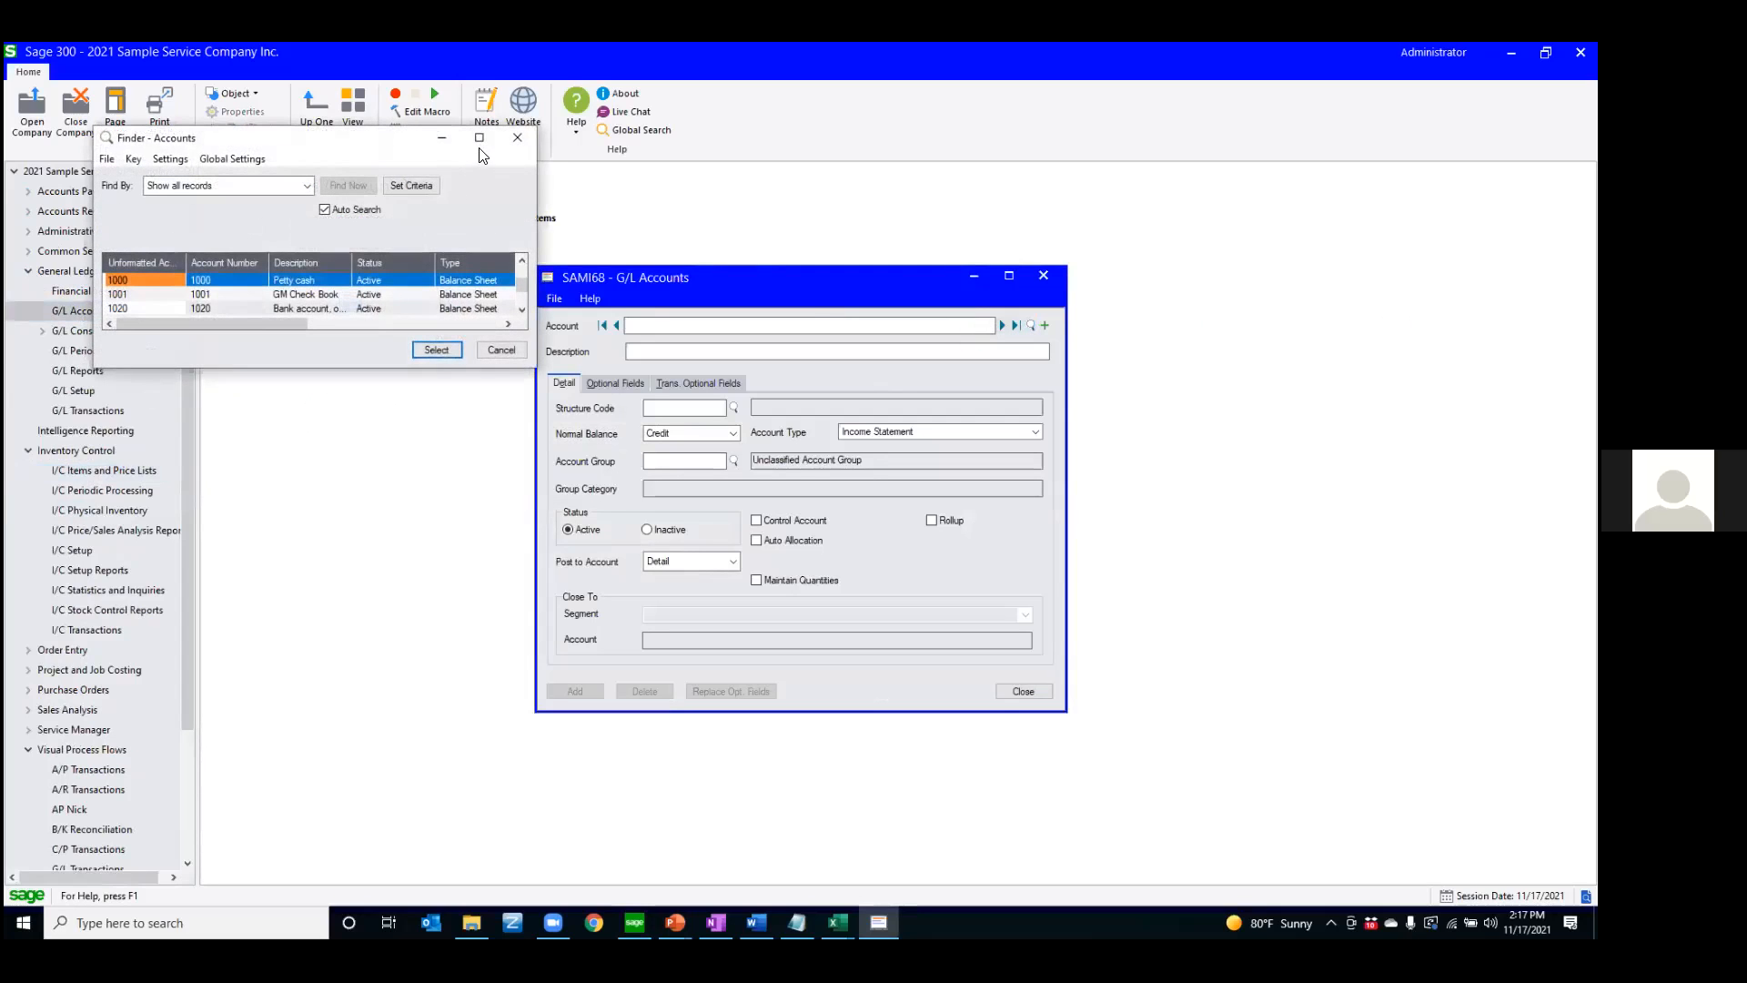
{"action": "left_click", "coordinate": [480, 137]}
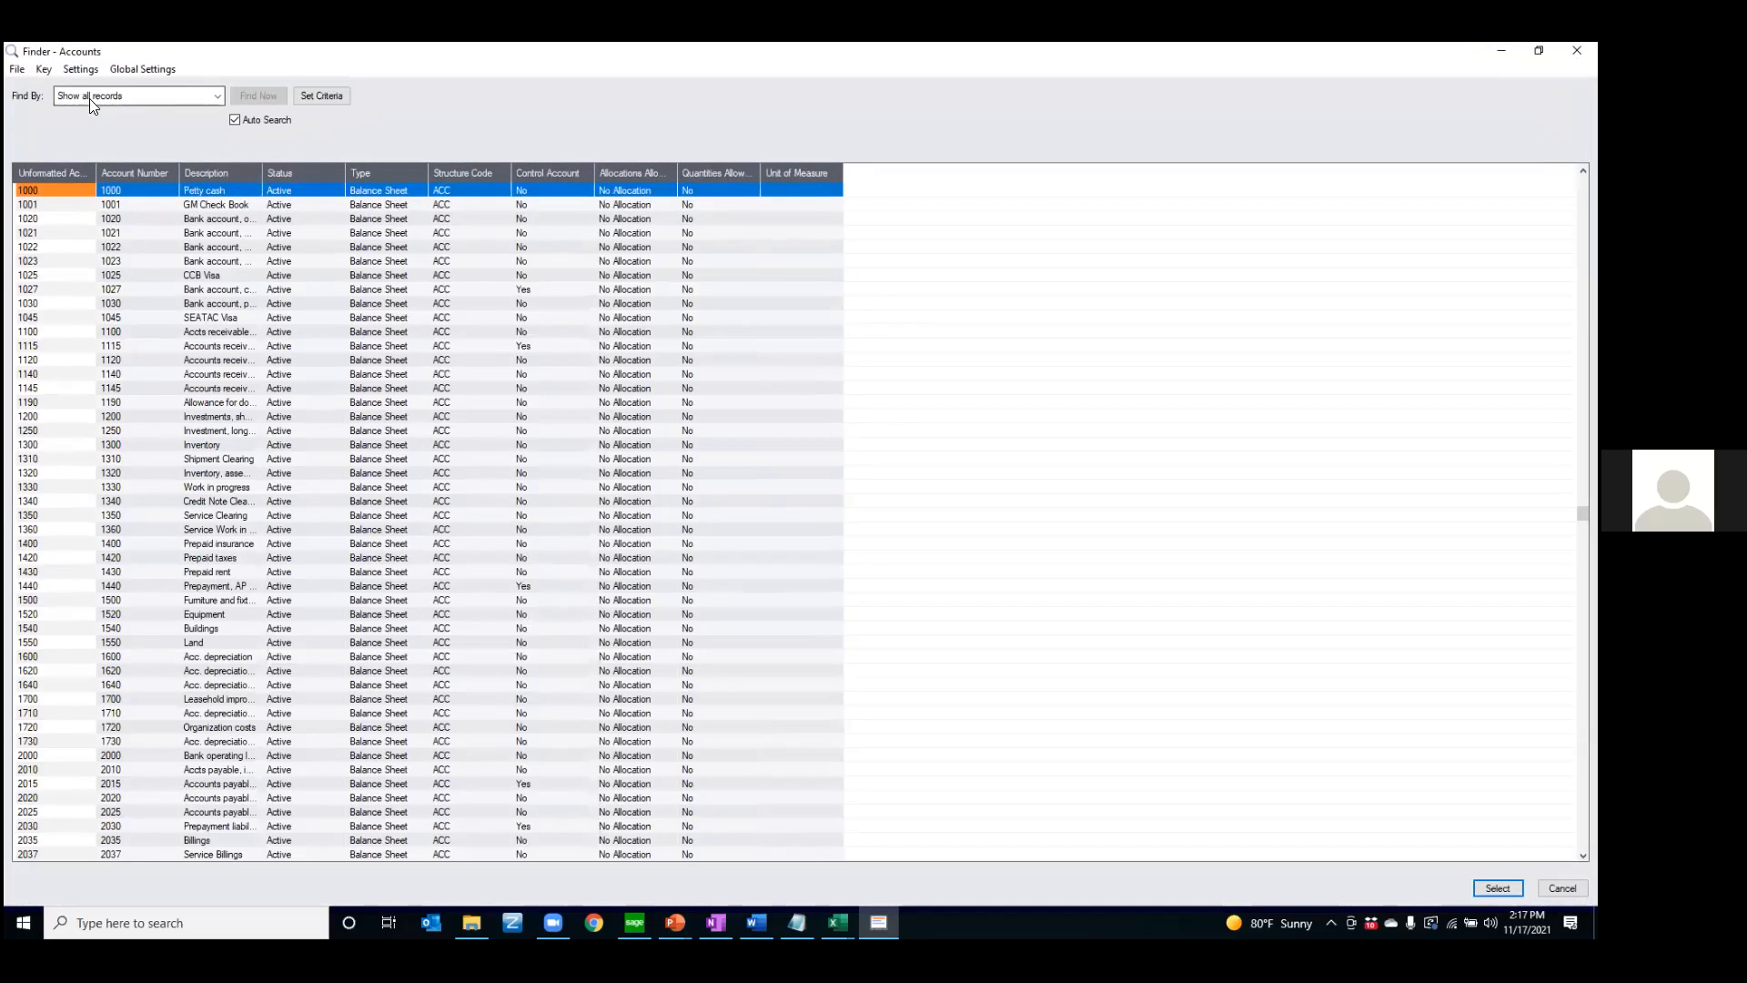
{"action": "left_click", "coordinate": [89, 98]}
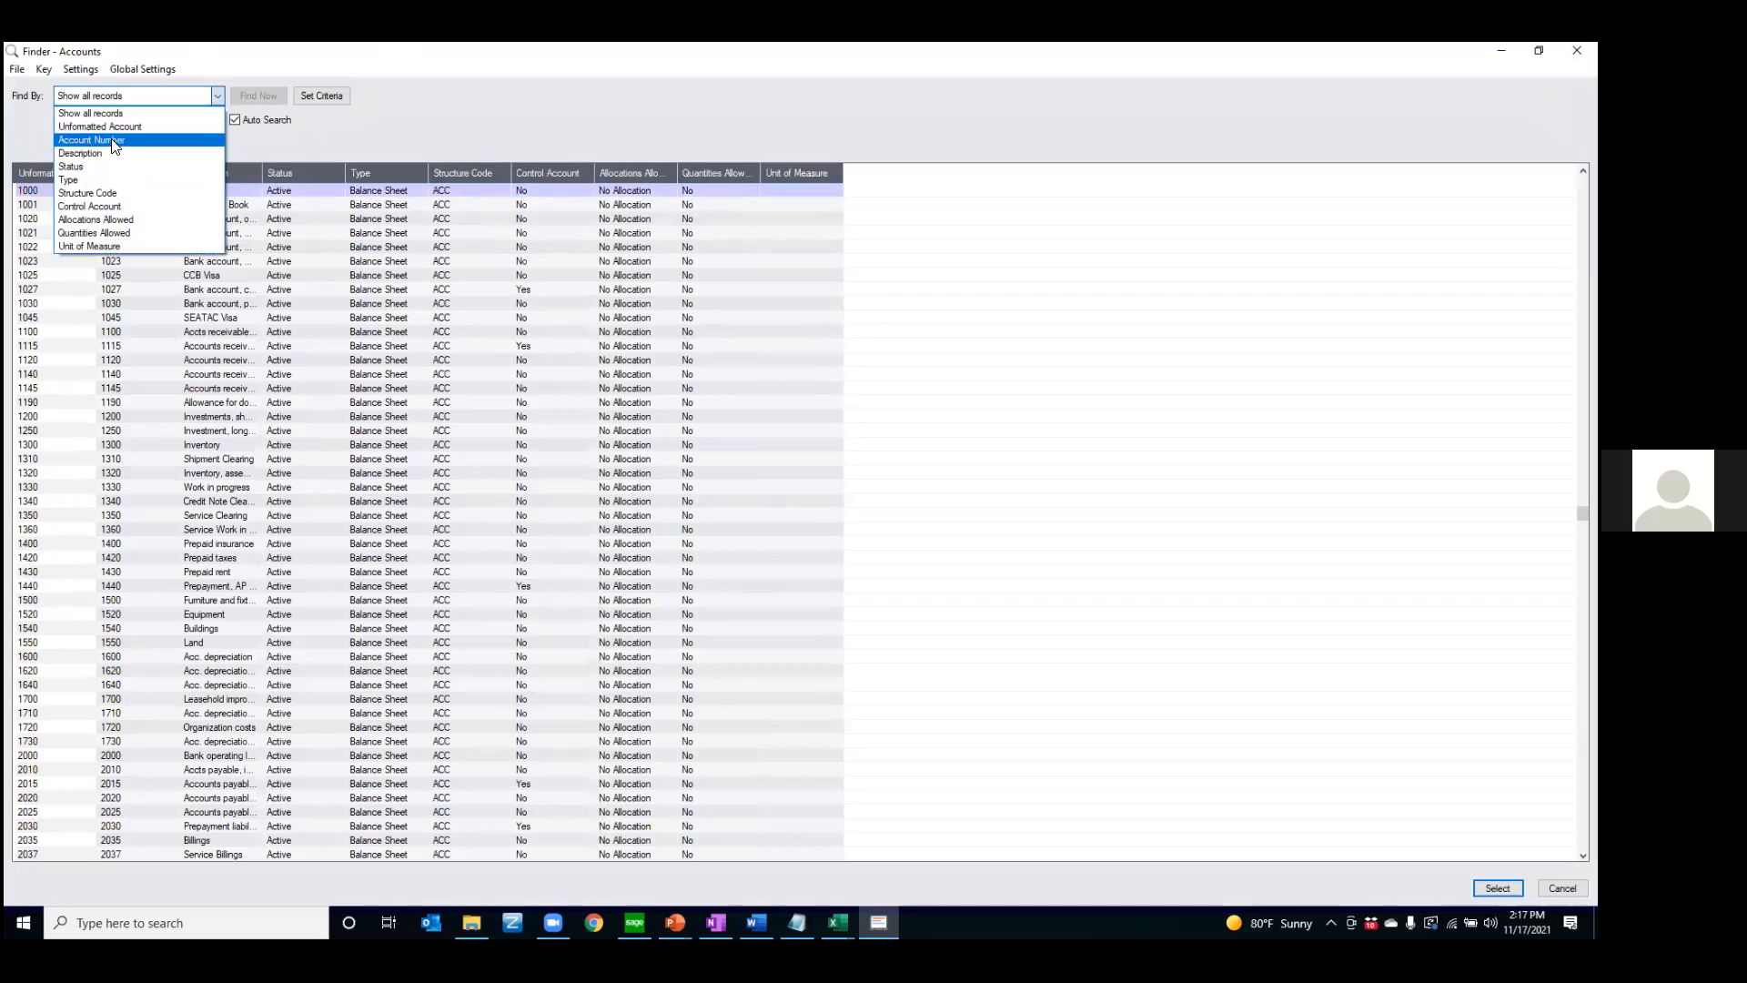
{"action": "left_click", "coordinate": [110, 128]}
{"action": "type", "text": "4000"}
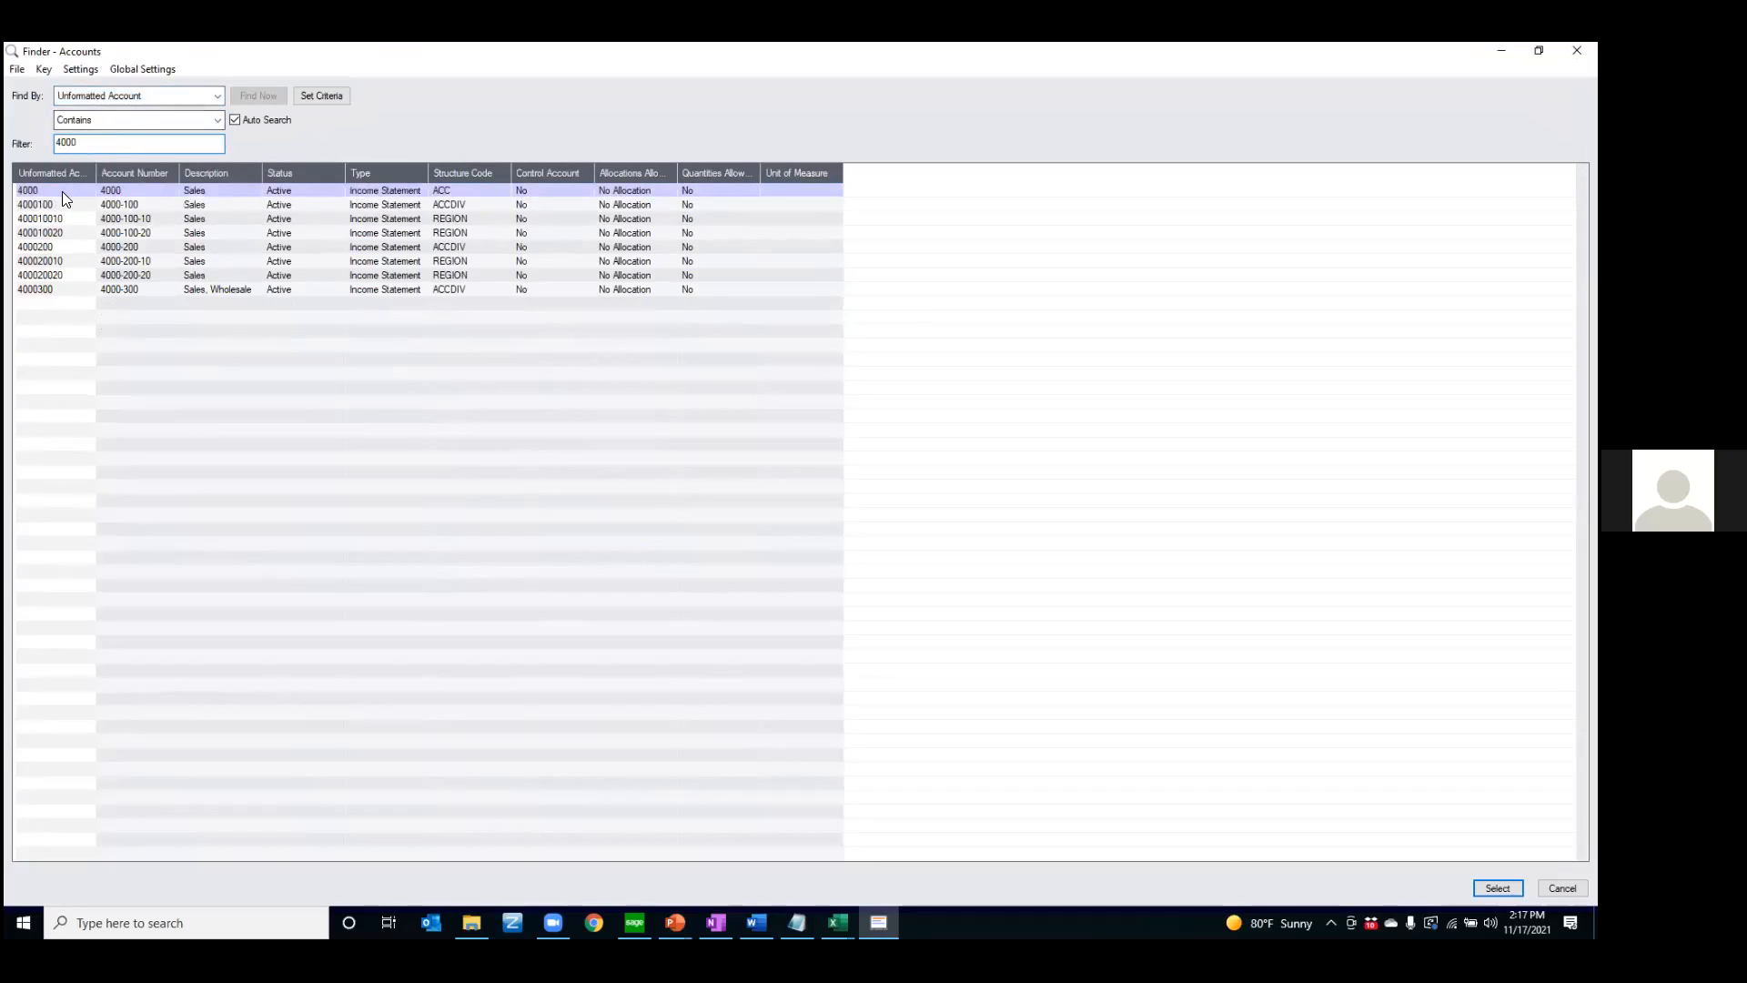
{"action": "double_click", "coordinate": [56, 189]}
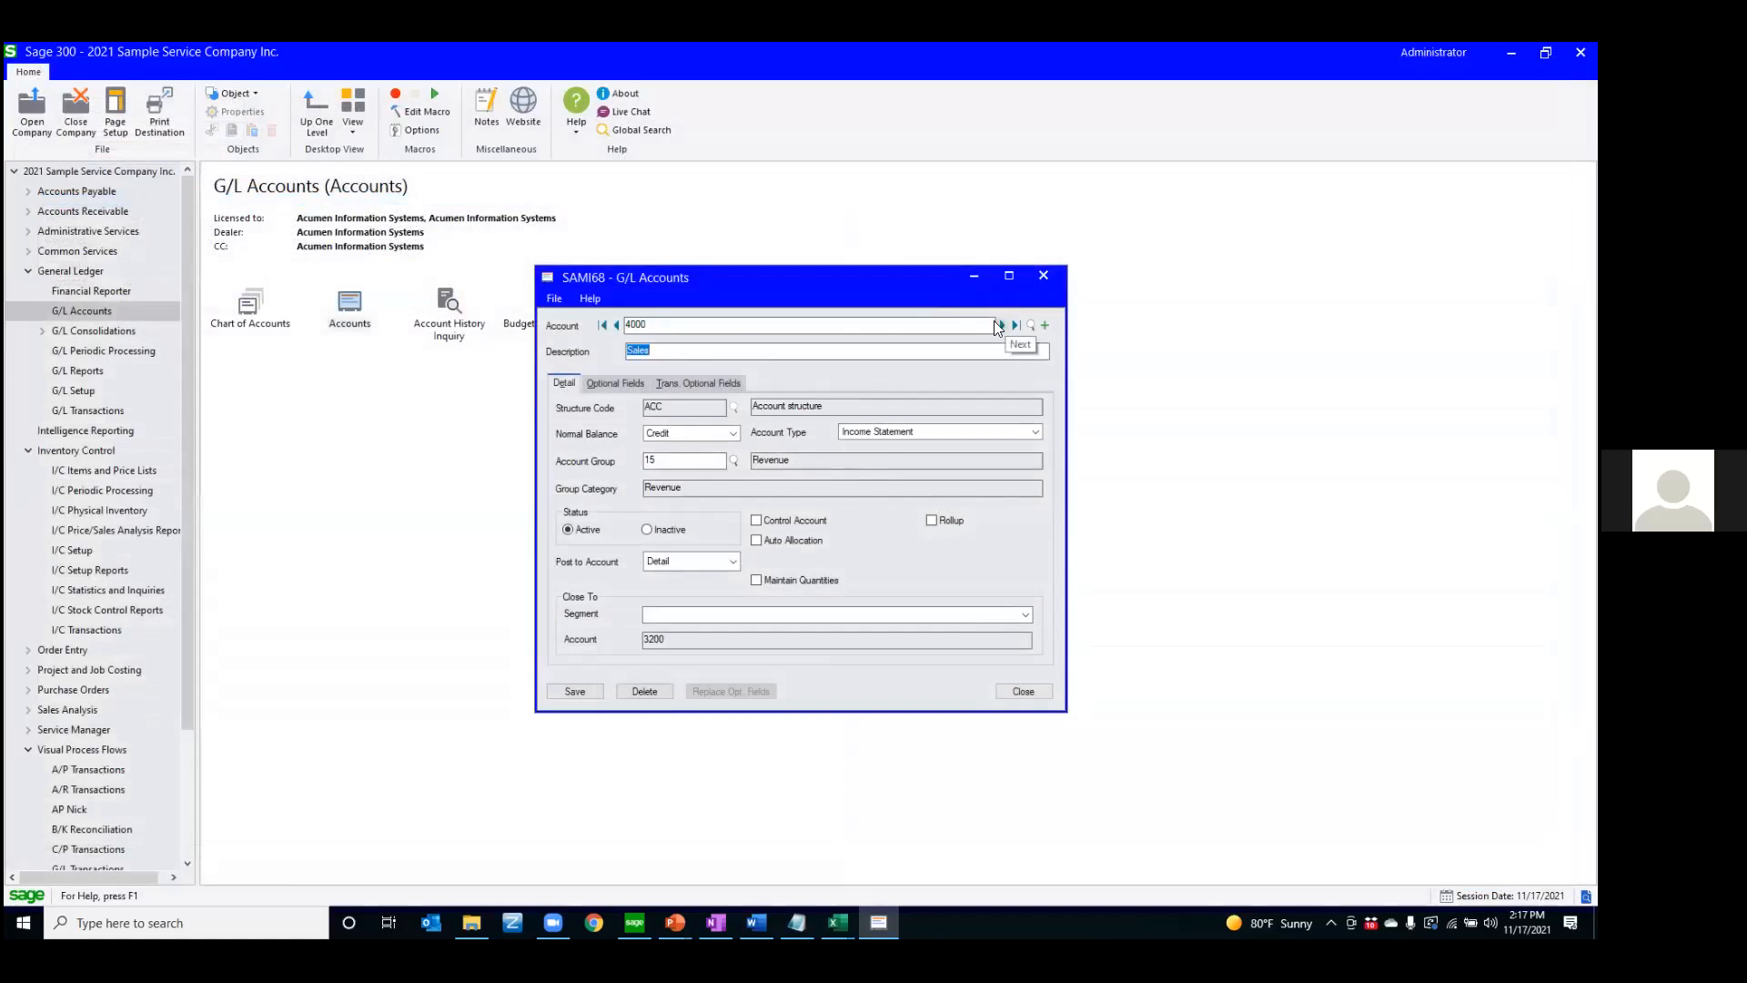
Change the account number to 4001, add it as a new account copied from 4000, and close the cleared G/L Accounts window
{"action": "left_click", "coordinate": [868, 327]}
{"action": "key", "text": "BackSpace"}
{"action": "key", "text": "Tab"}
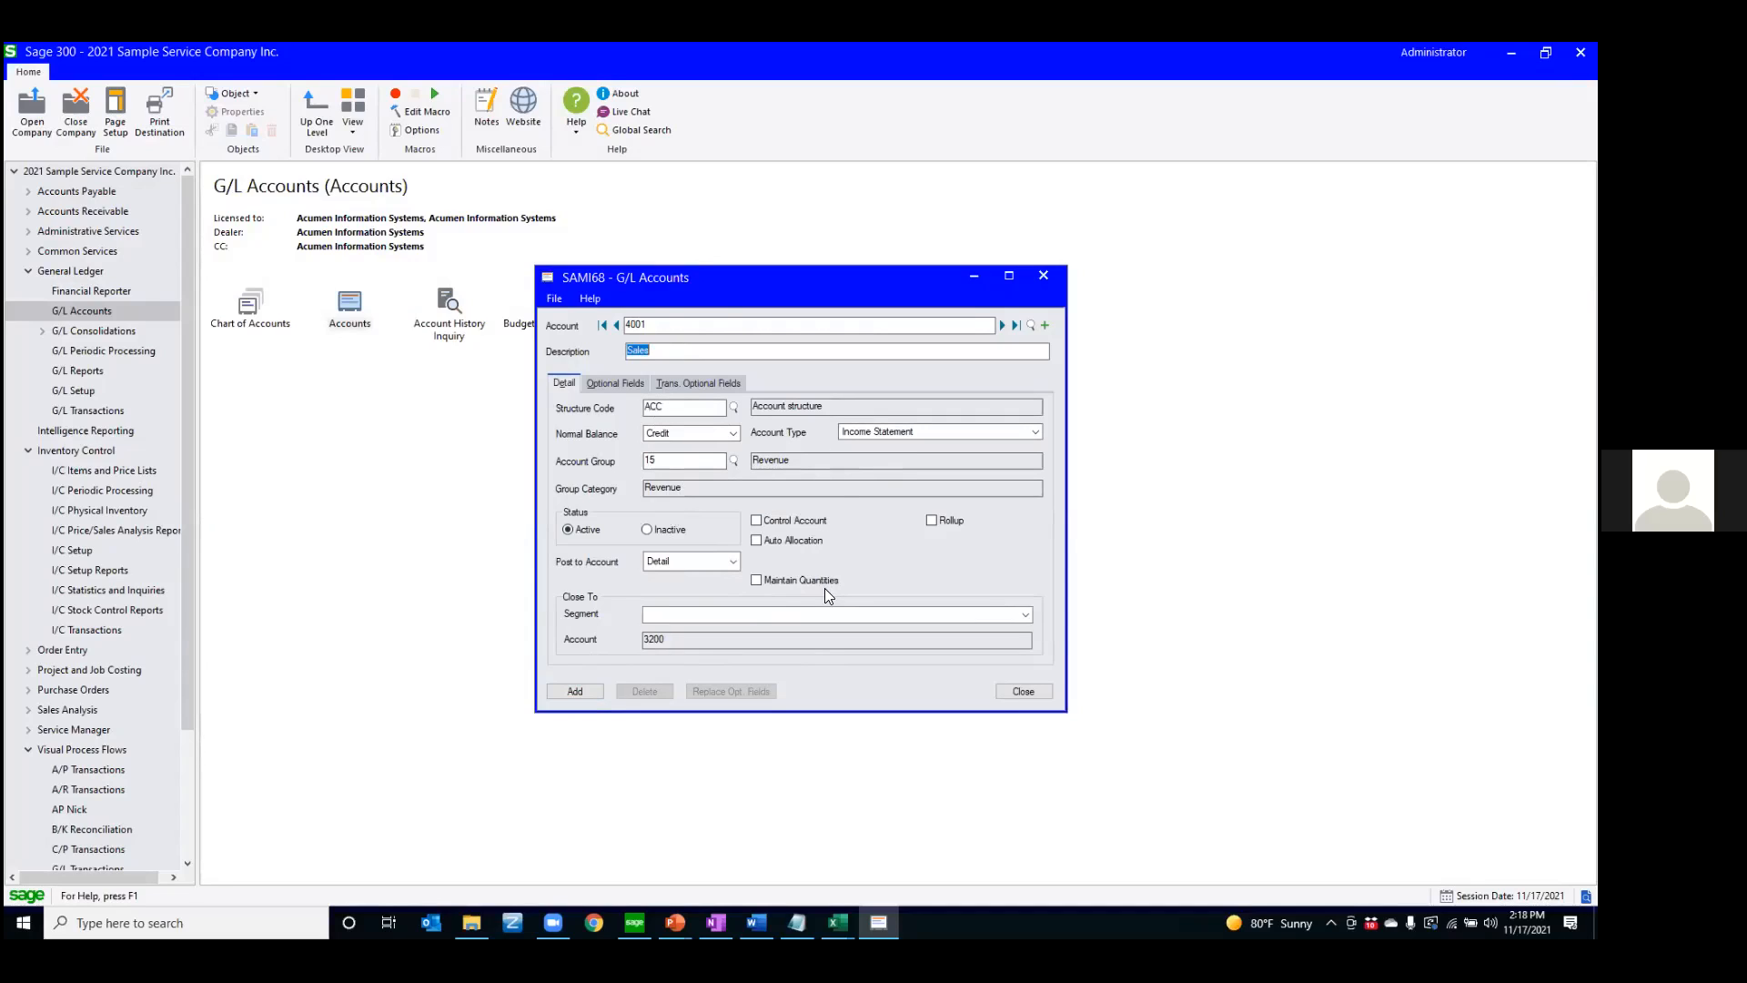
{"action": "left_click", "coordinate": [588, 690]}
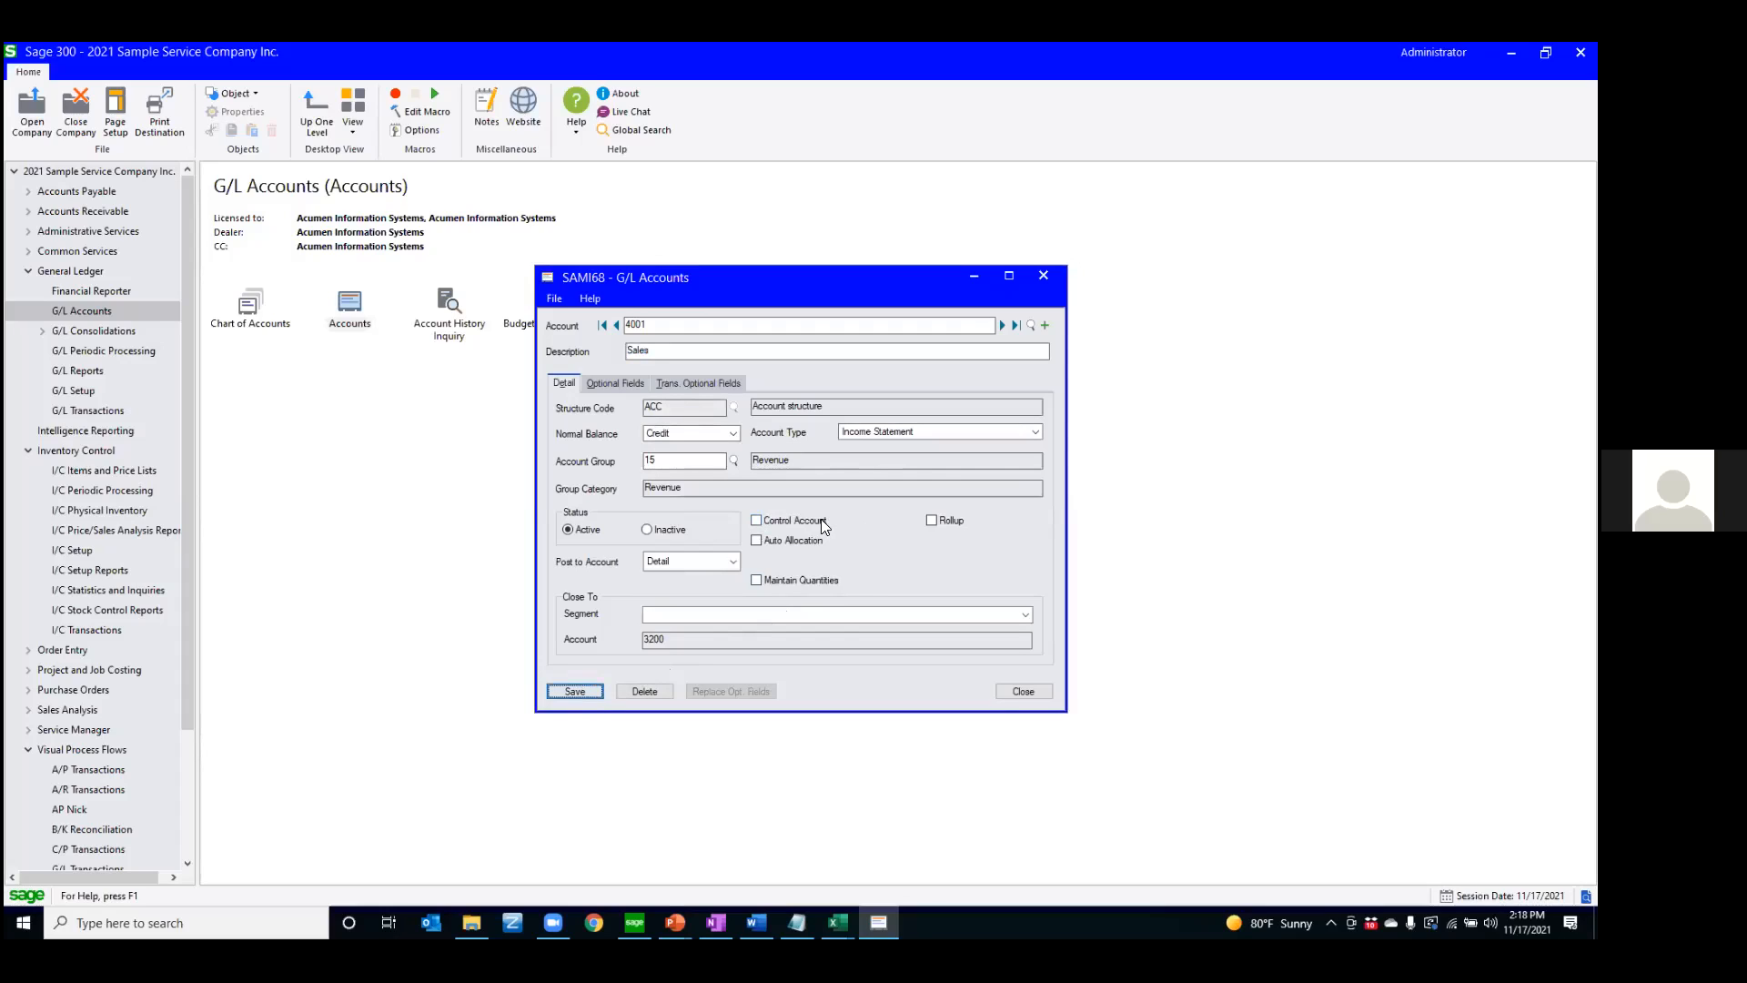
{"action": "left_click", "coordinate": [1046, 324]}
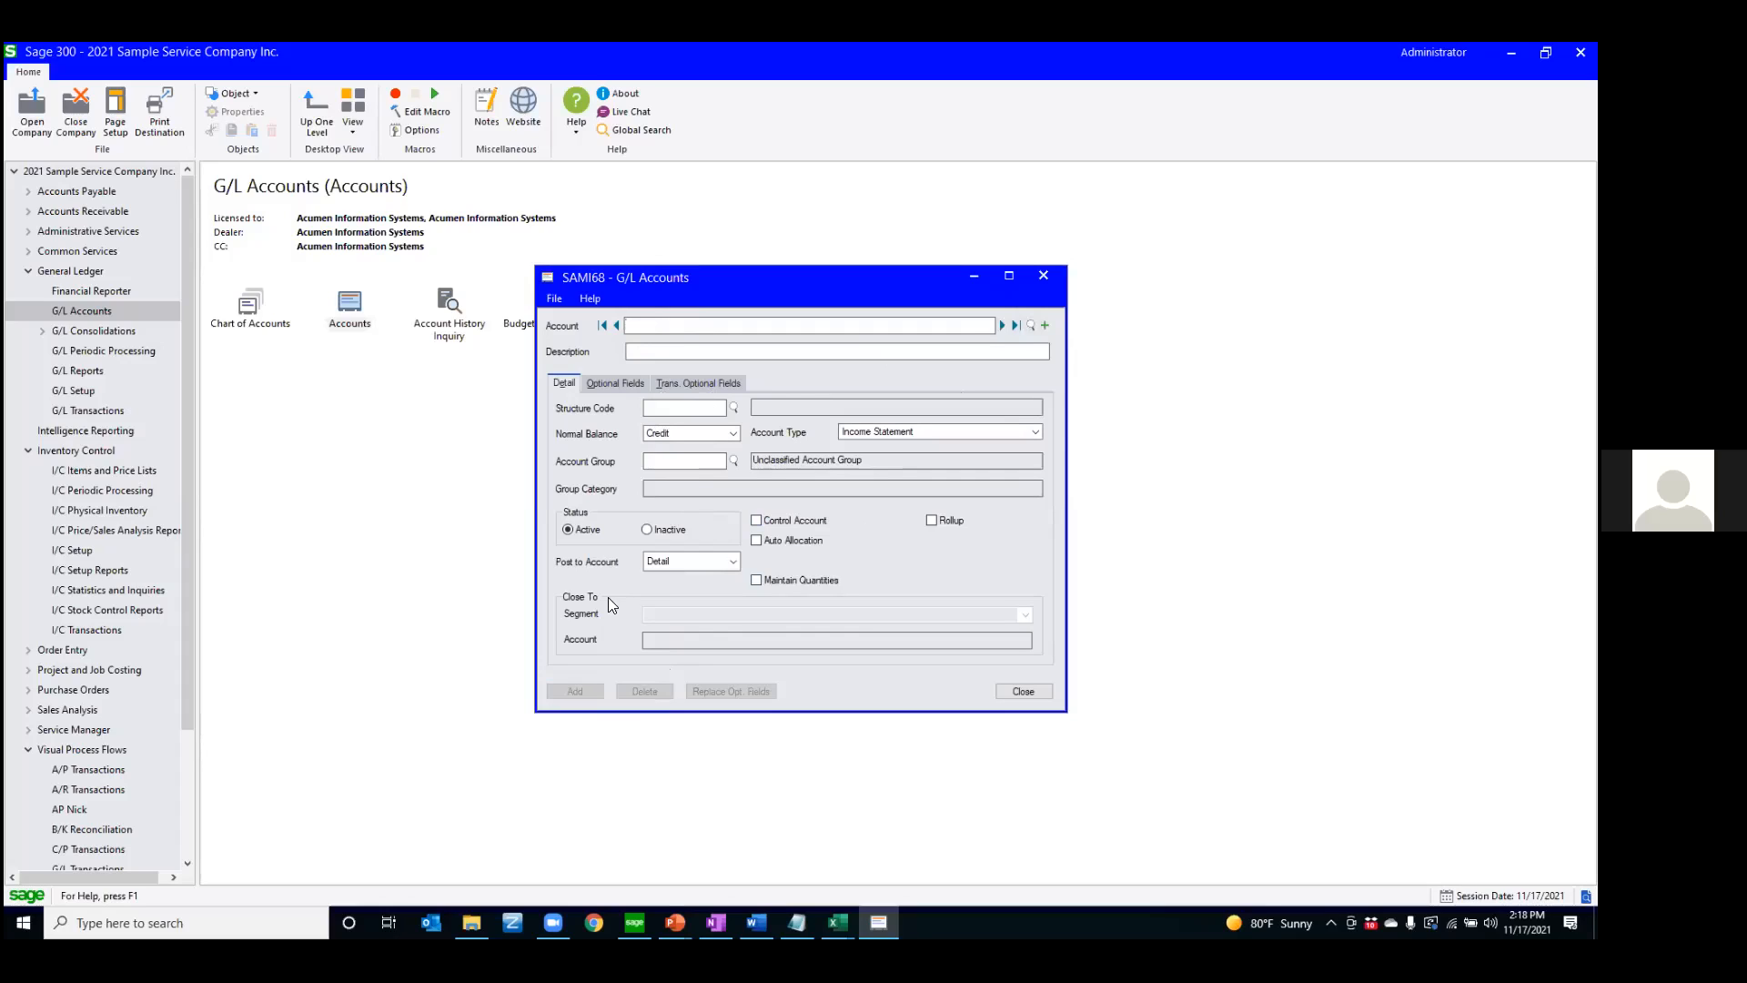
{"action": "left_click", "coordinate": [1016, 693]}
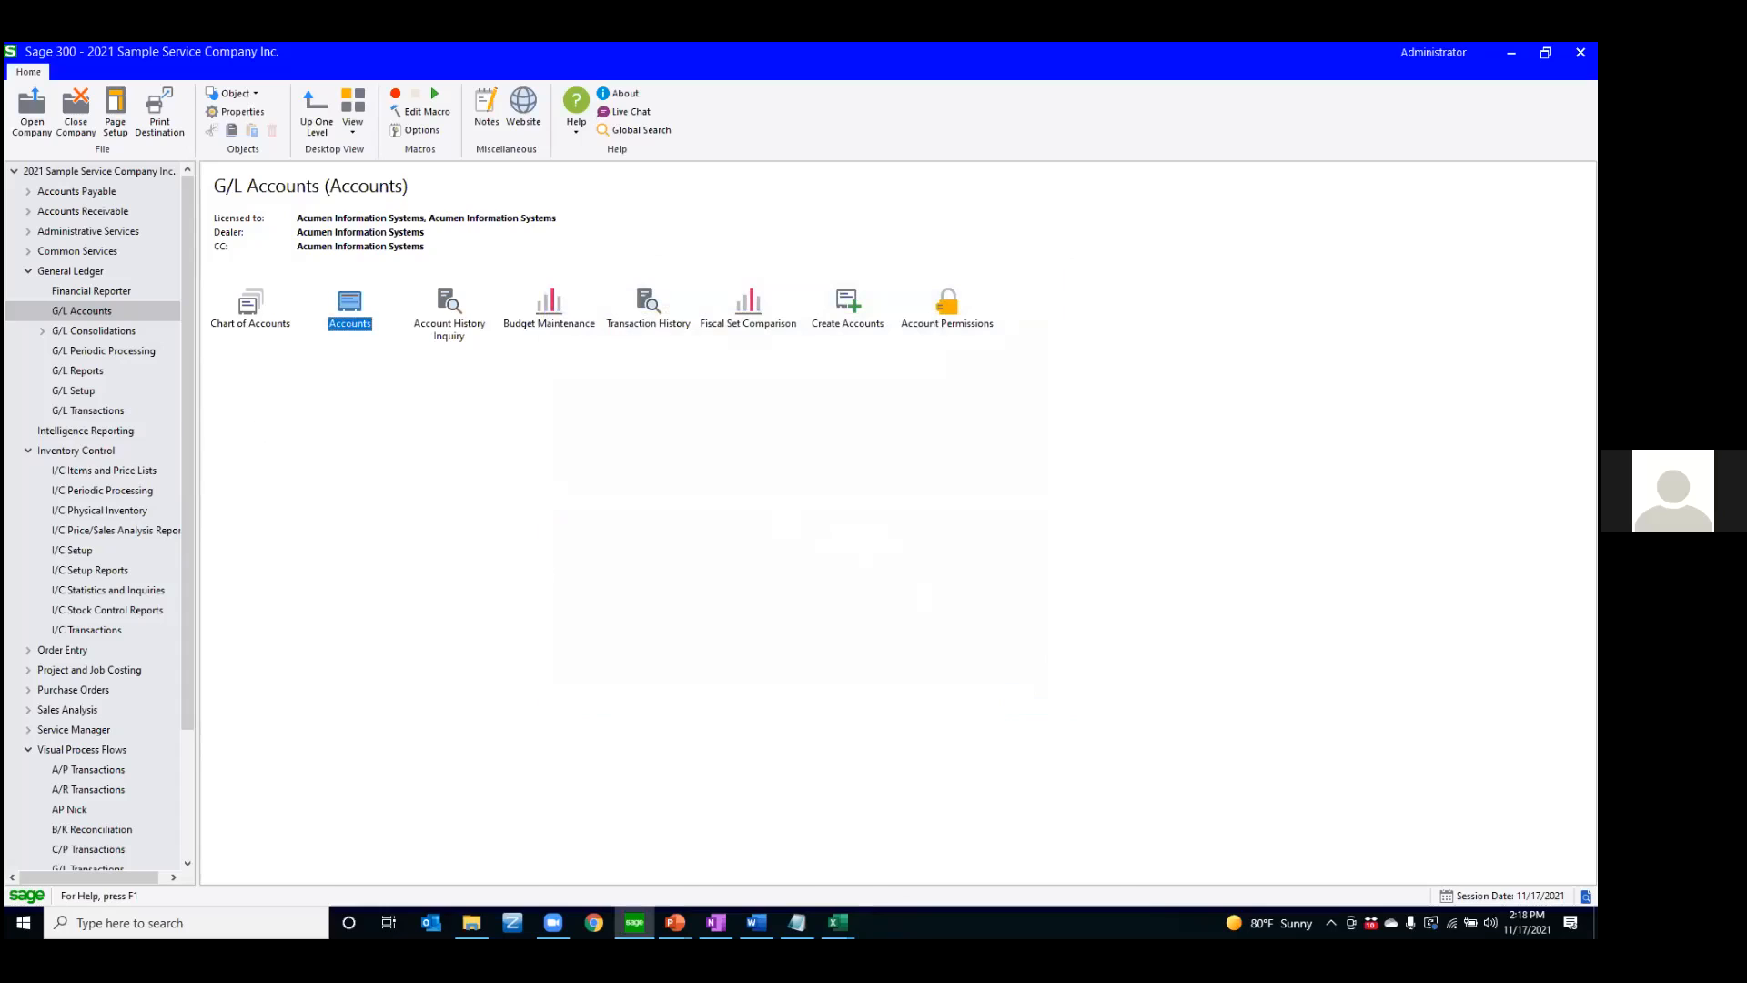
Switch to the PowerPoint slide show and advance to the User Interface Customization slide
{"action": "key", "text": "alt+Tab"}
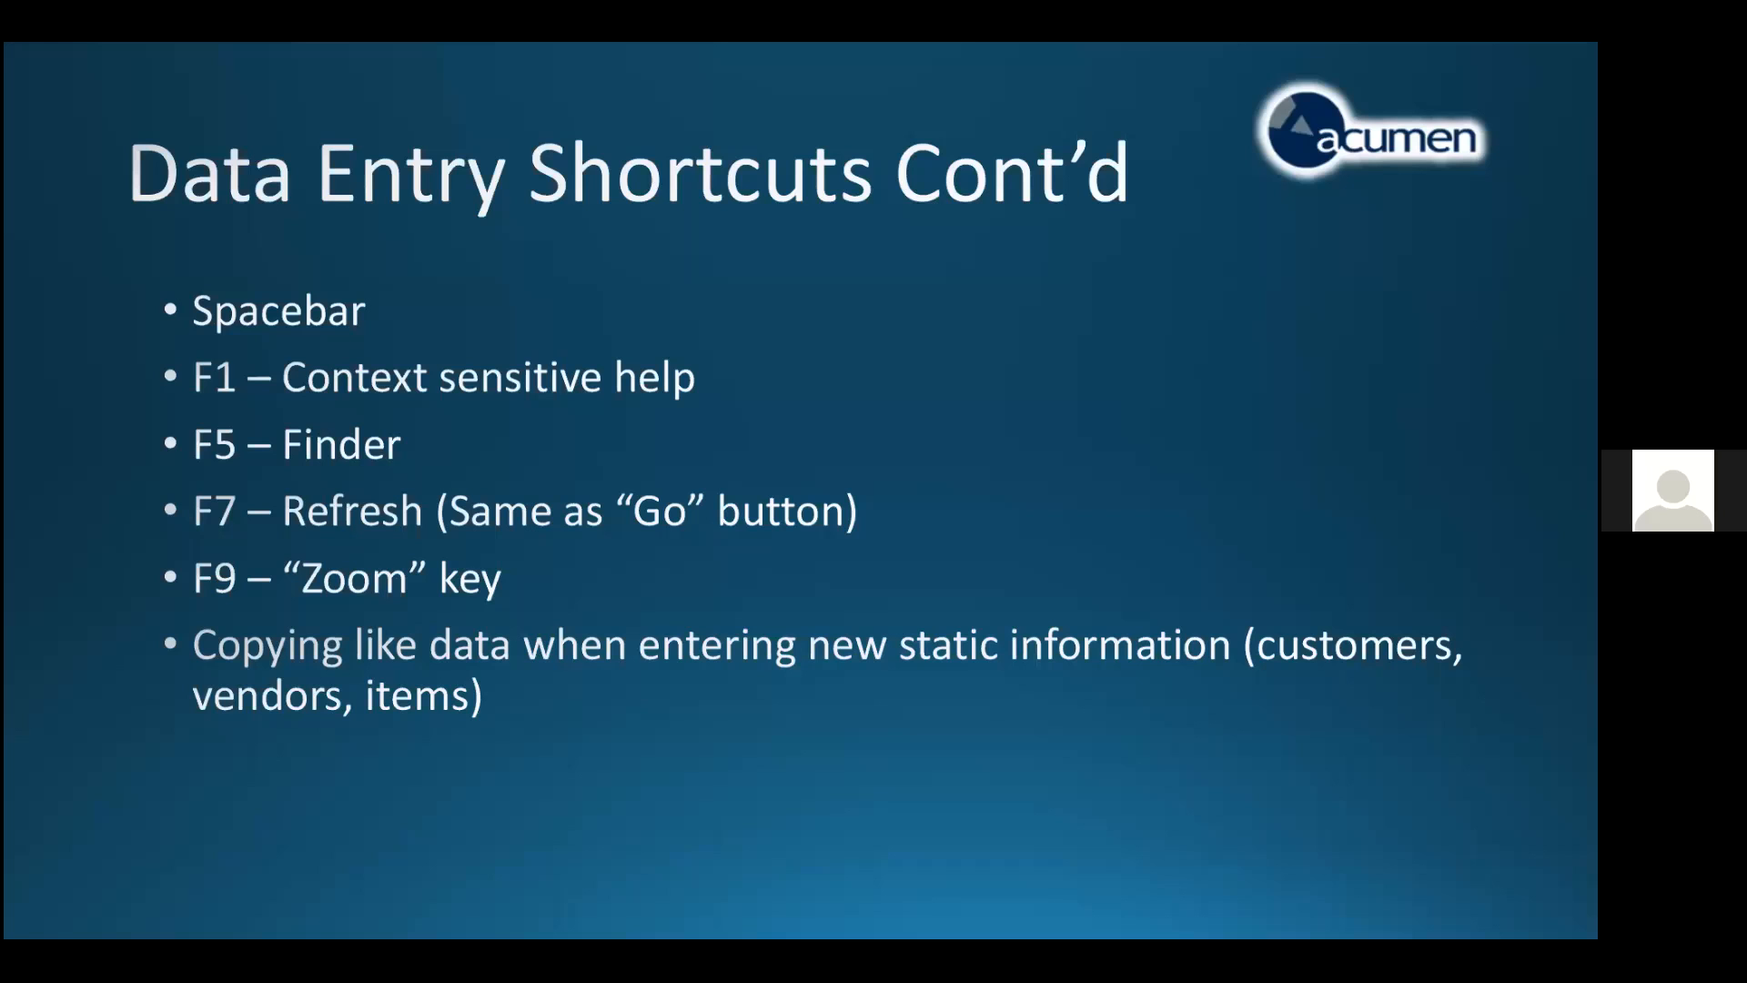
{"action": "key", "text": "Right"}
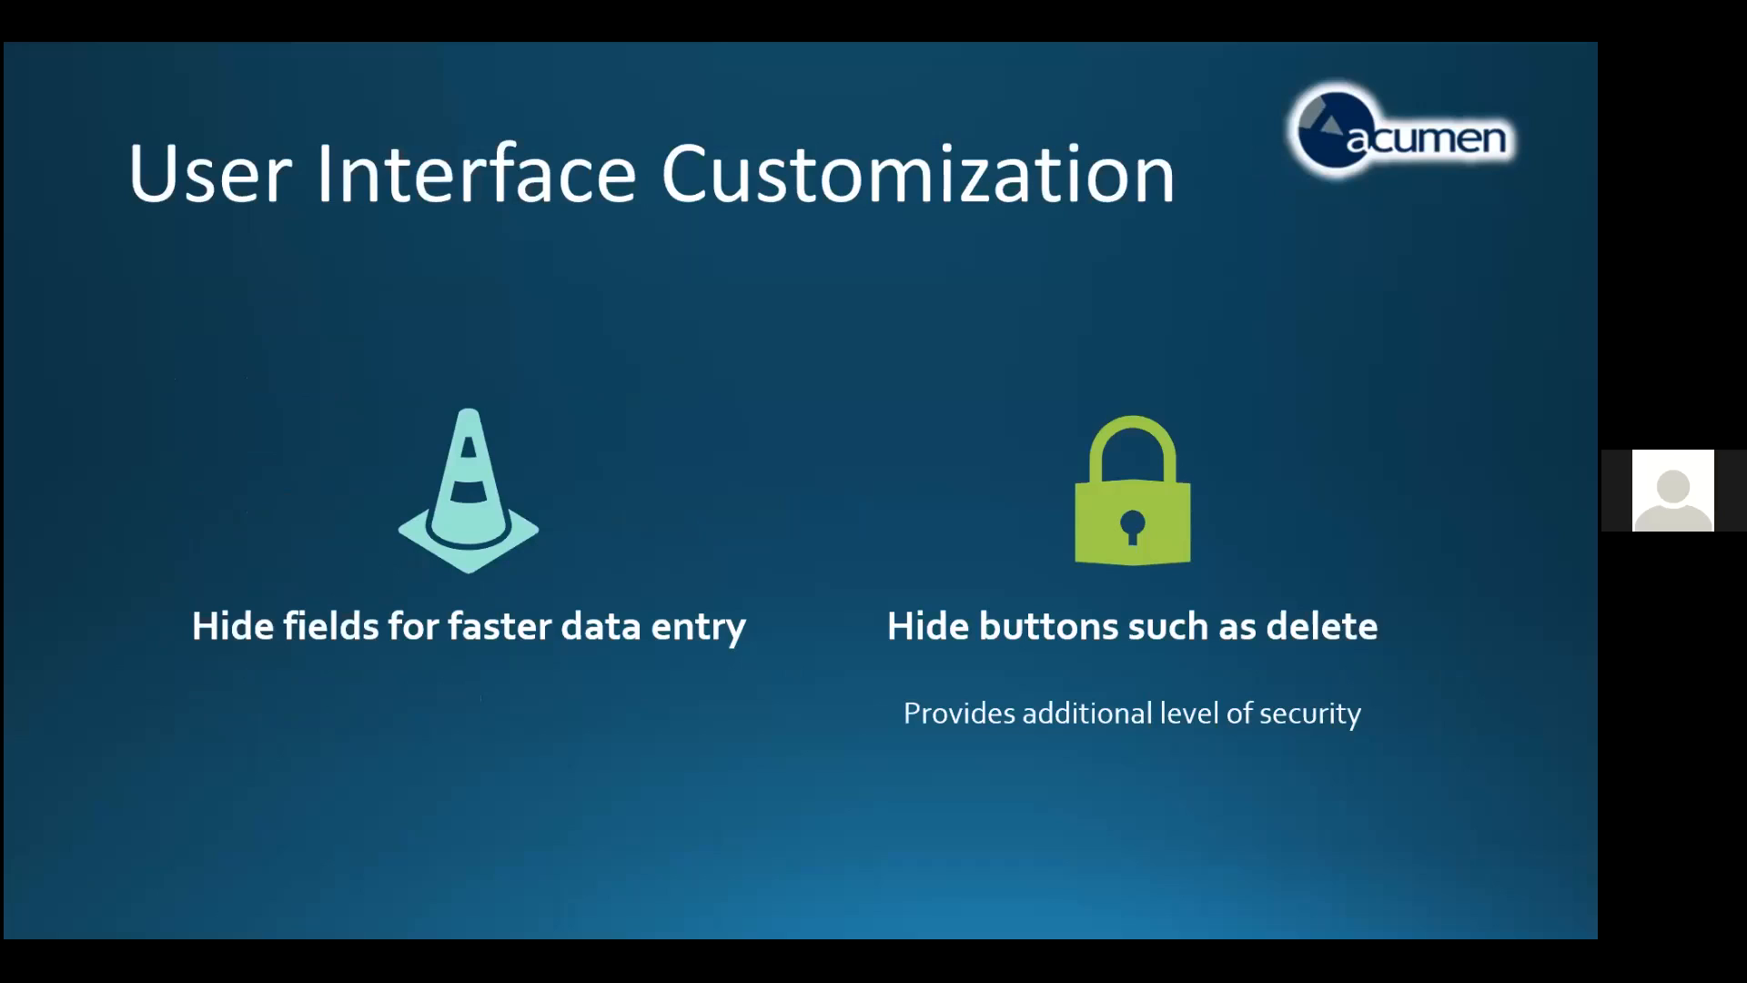
Switch to Sage 300, collapse General Ledger, expand Accounts Payable and open the Vendors window from A/P Vendors
{"action": "key", "text": "super"}
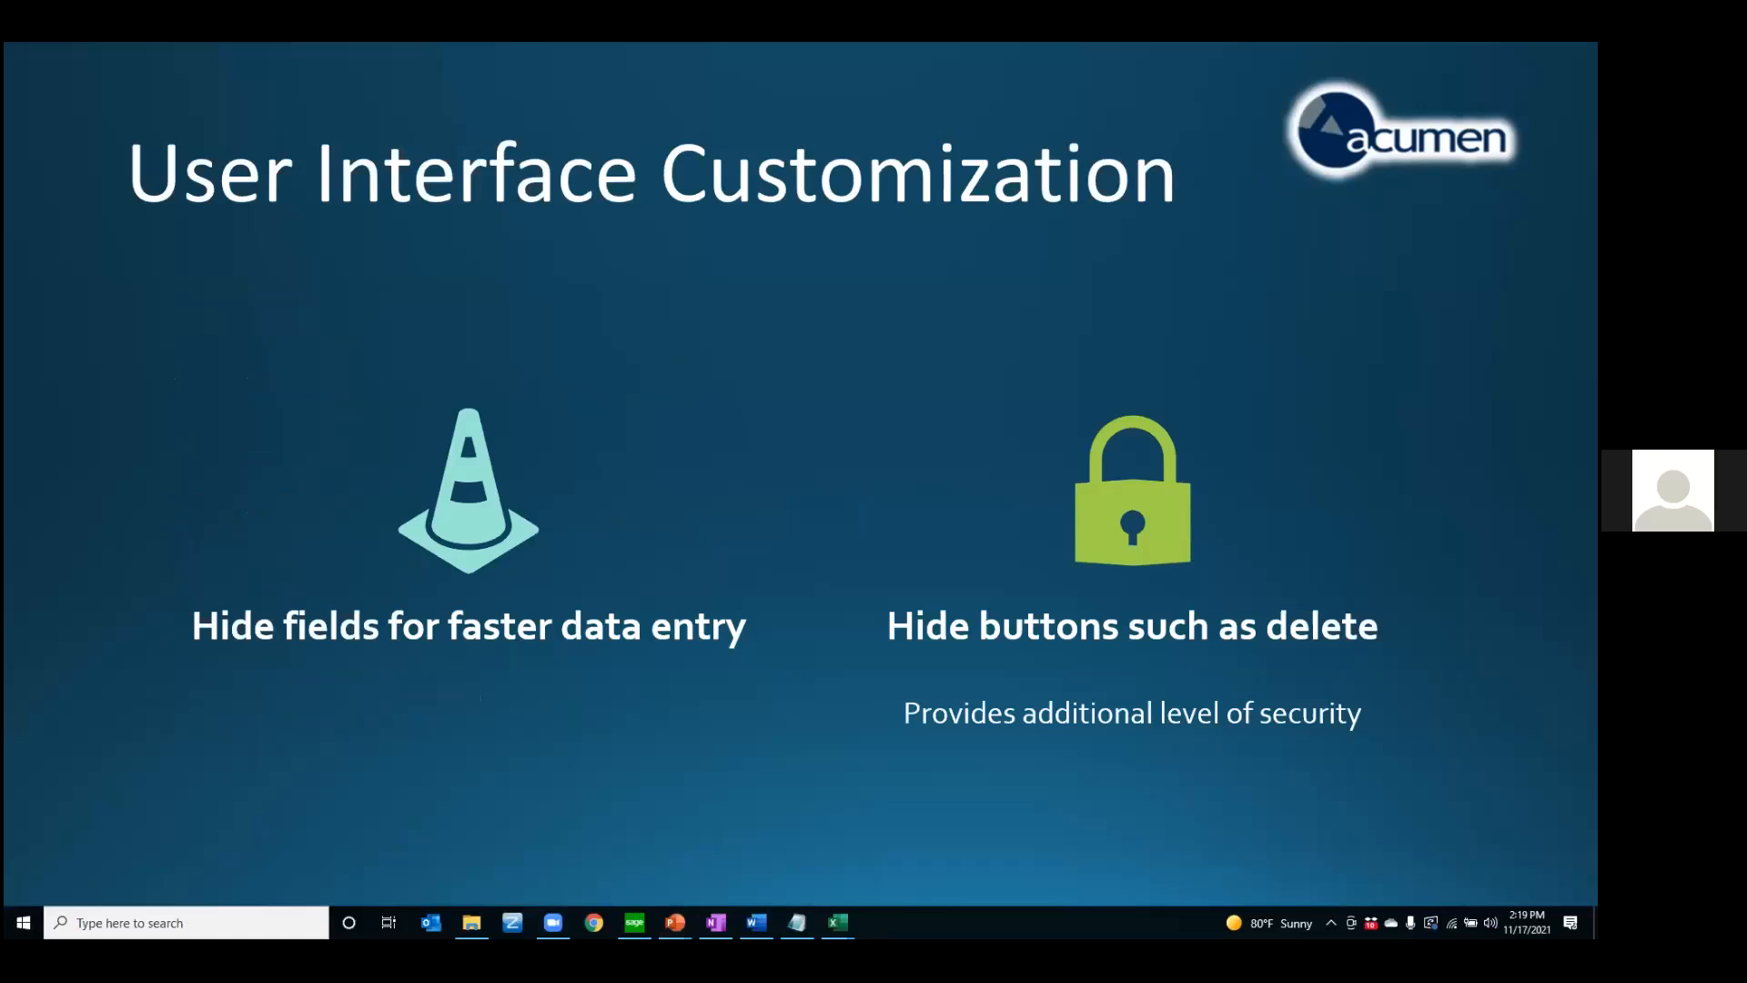
{"action": "left_click", "coordinate": [634, 923]}
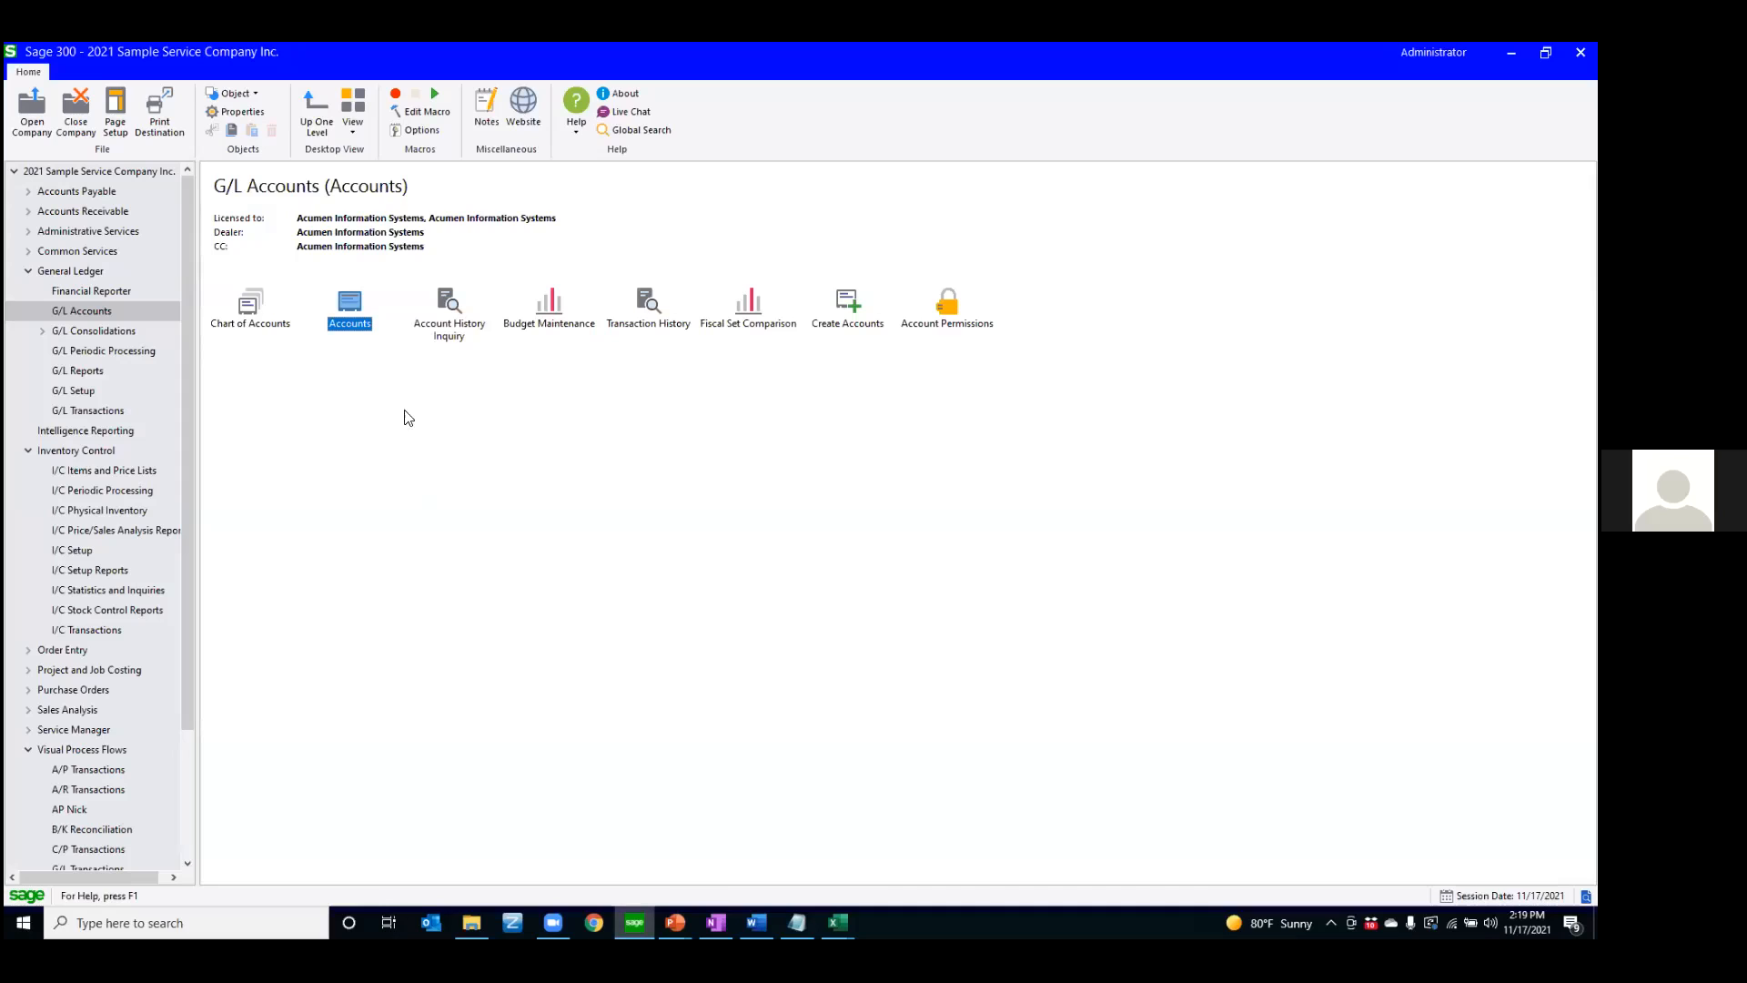
{"action": "left_click", "coordinate": [29, 271]}
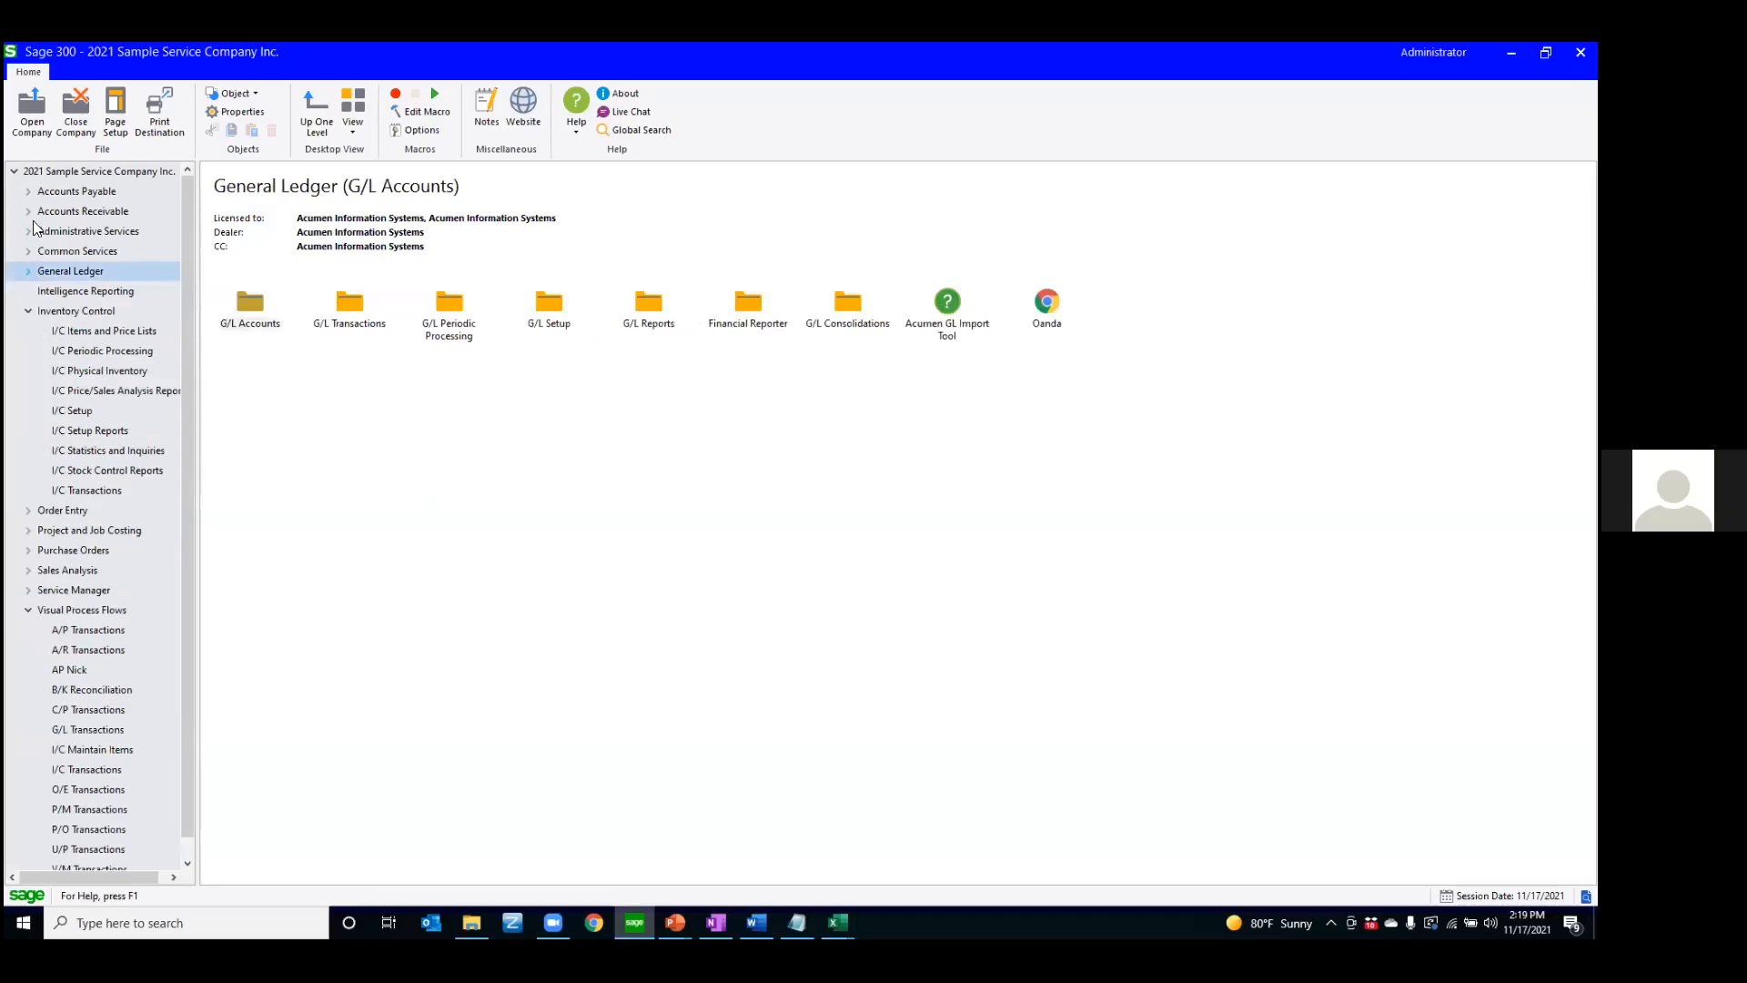
{"action": "left_click", "coordinate": [28, 191]}
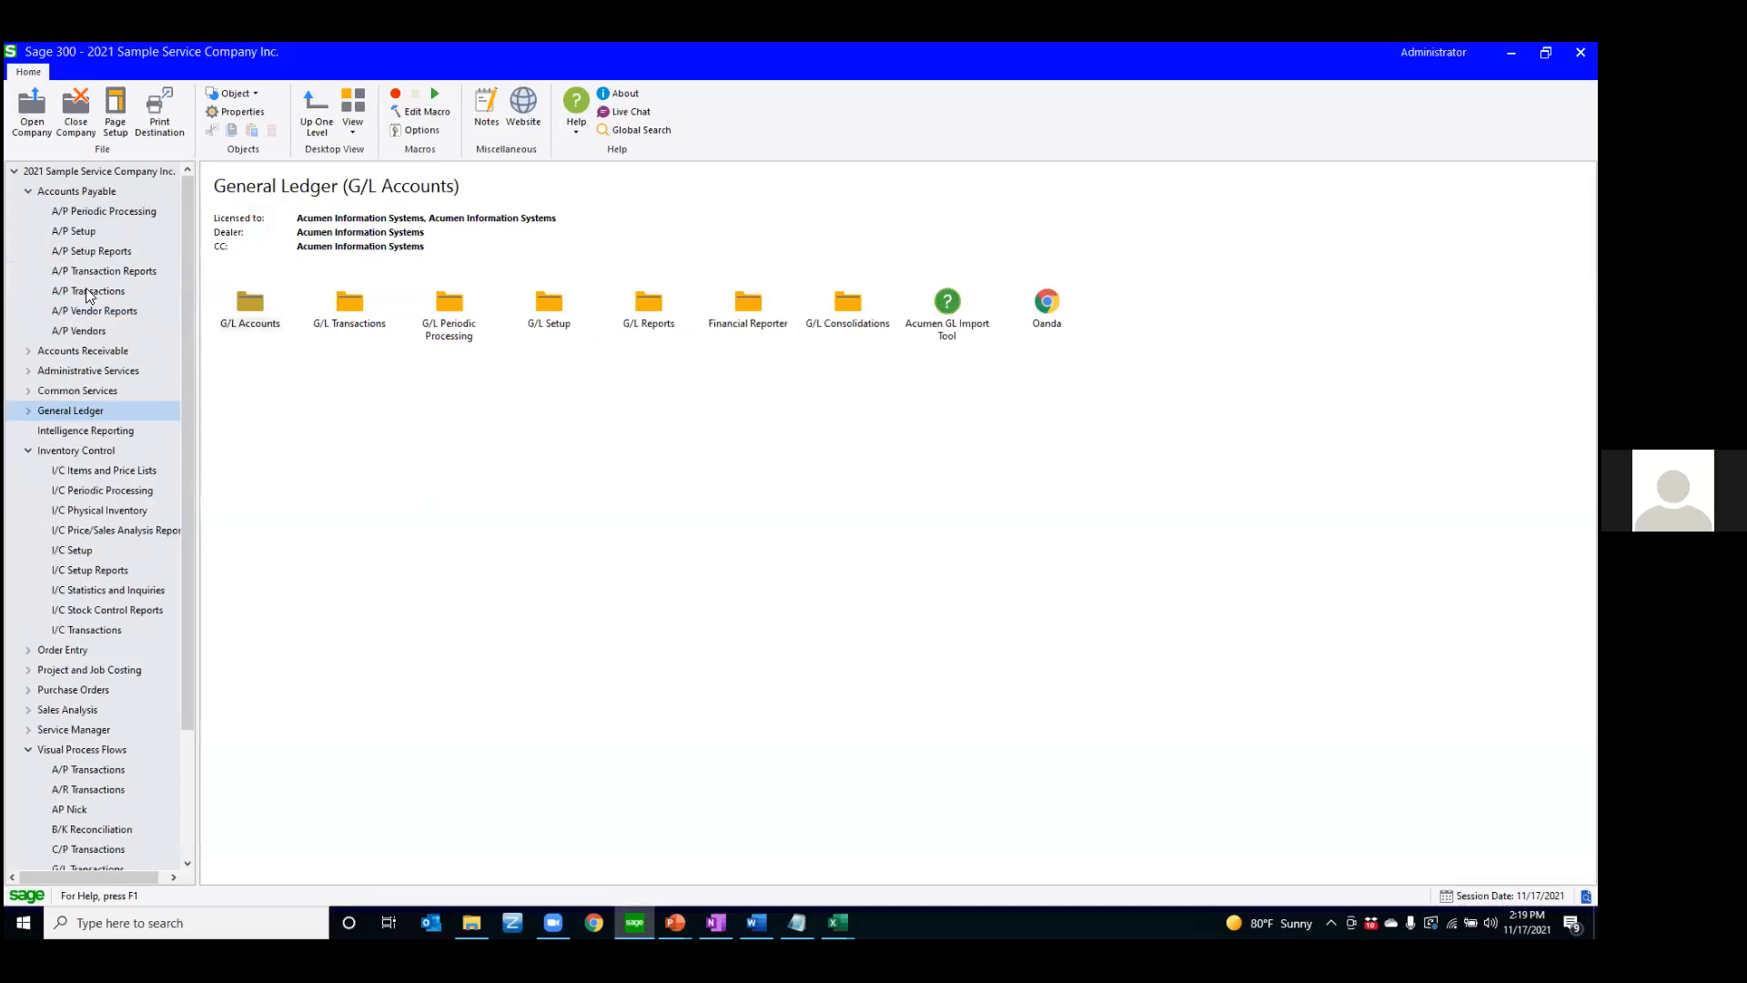
{"action": "left_click", "coordinate": [85, 290]}
{"action": "left_click", "coordinate": [95, 329]}
{"action": "double_click", "coordinate": [341, 310]}
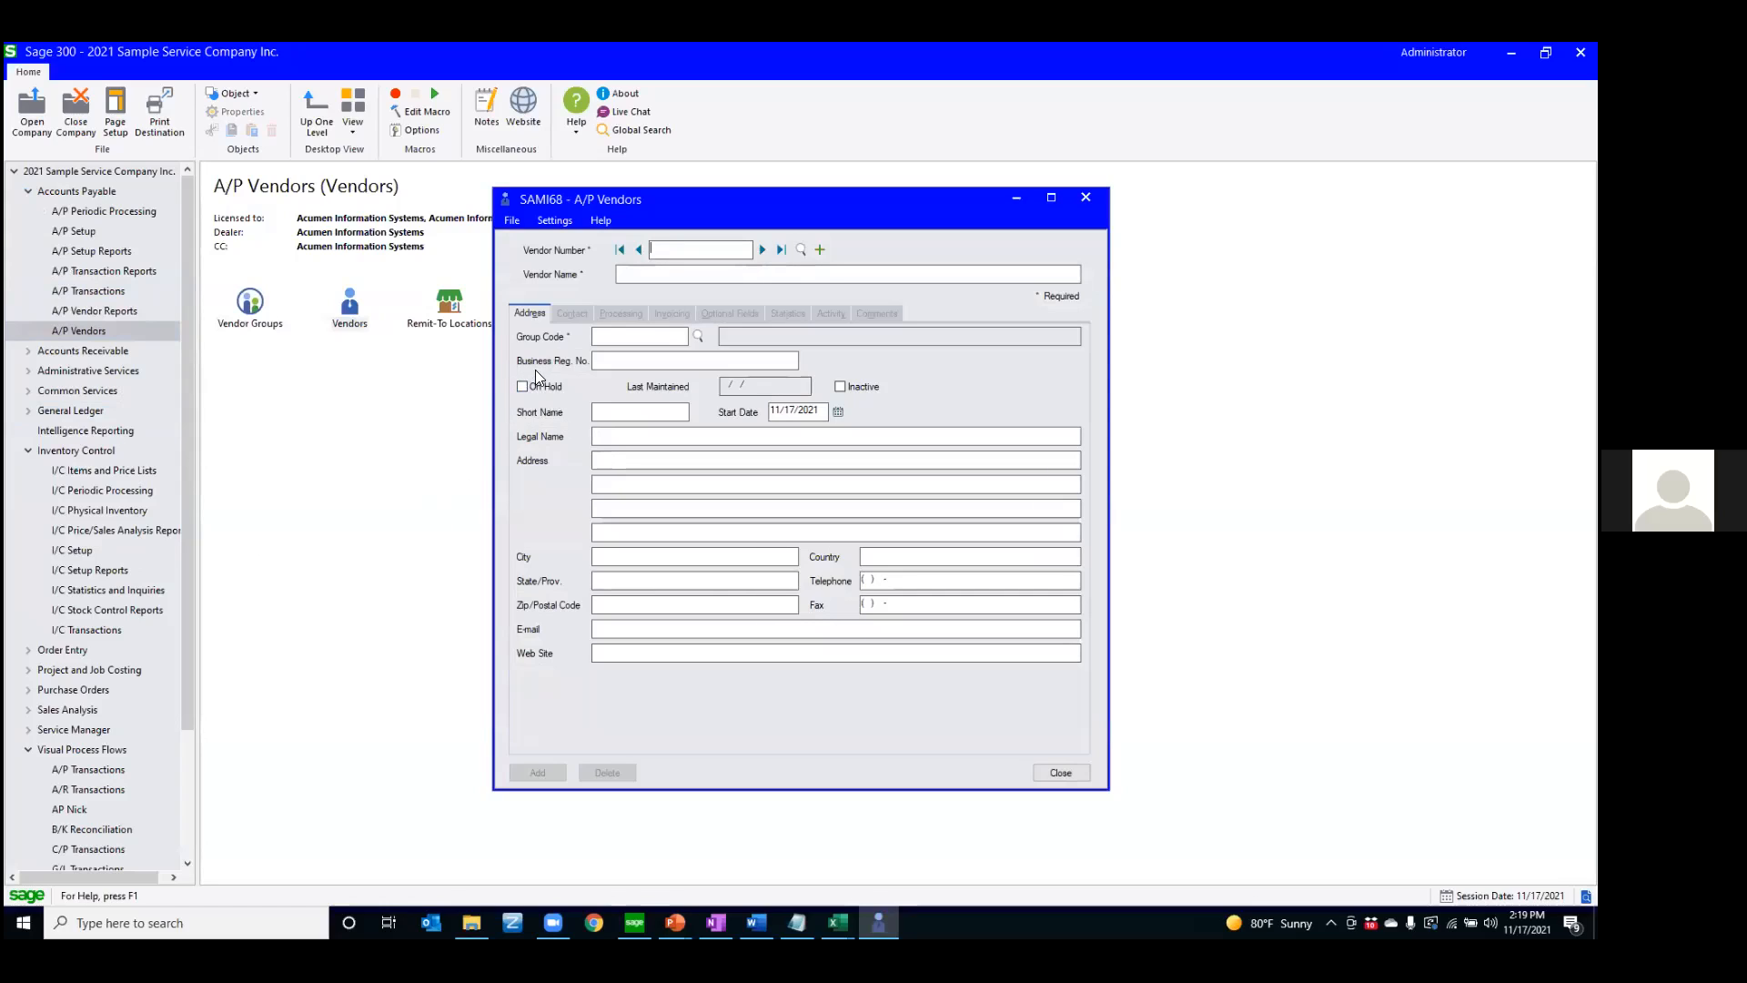
Load the Chloride Systems vendor record and open its form customization with AP as the working profile
{"action": "left_click", "coordinate": [763, 250]}
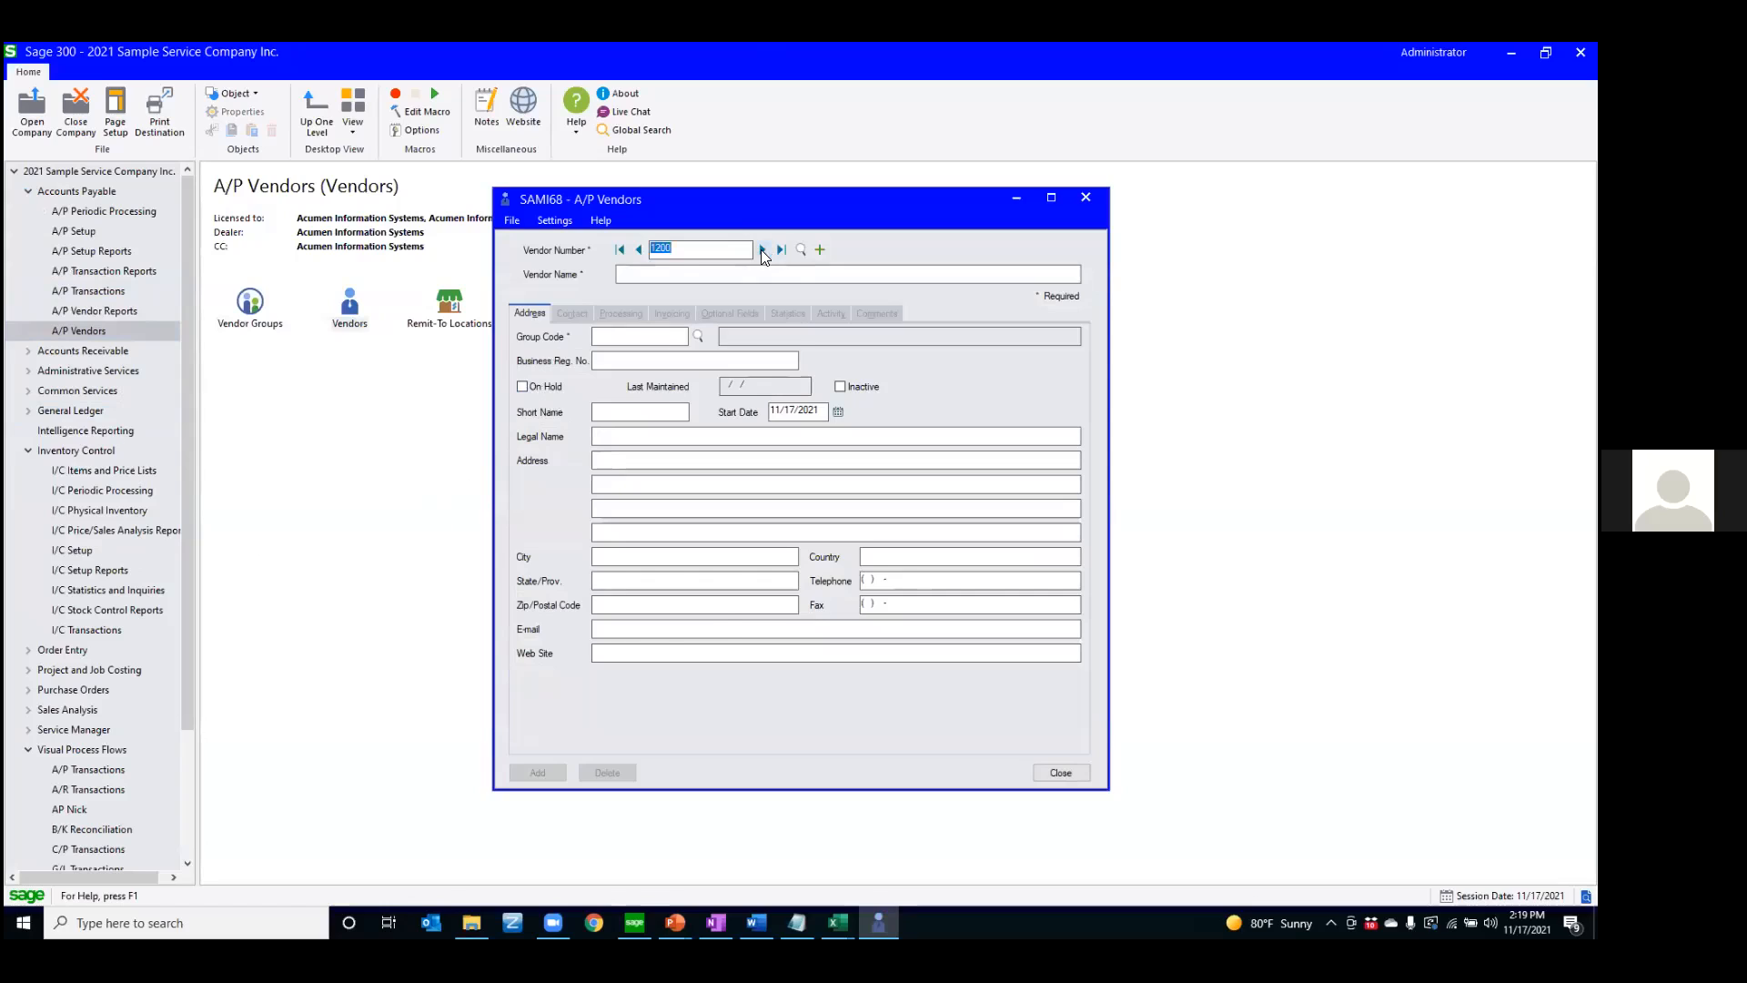
{"action": "left_click", "coordinate": [523, 387]}
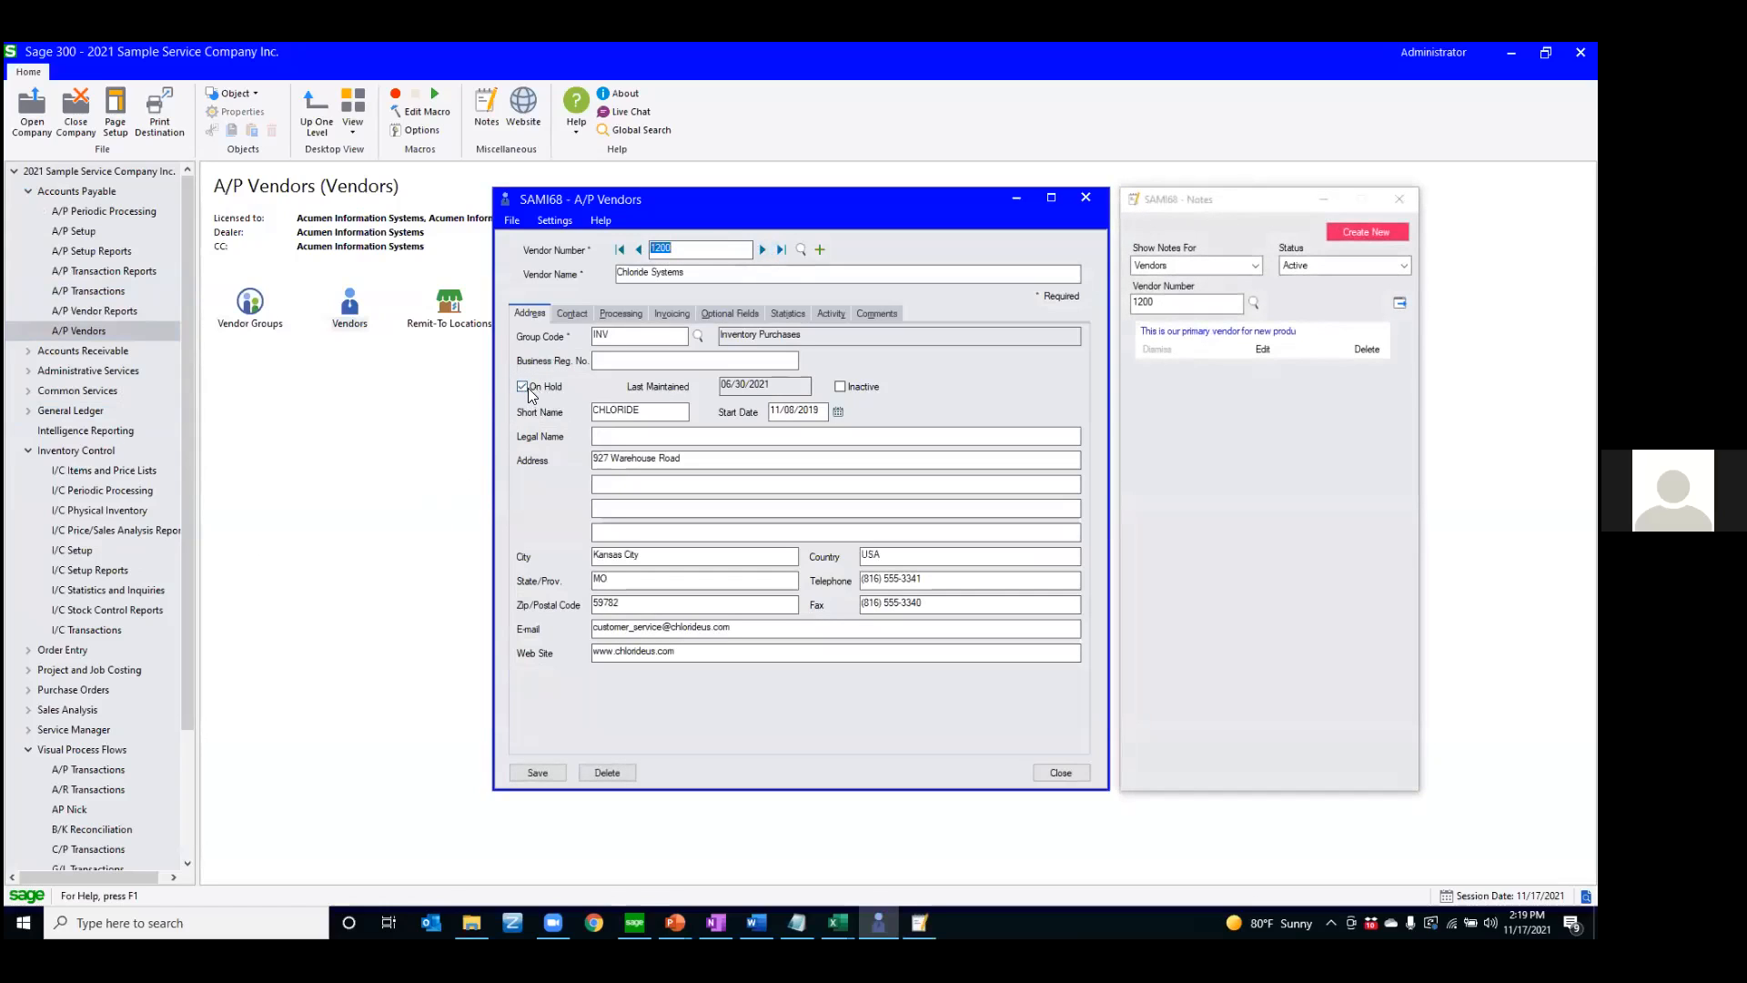
{"action": "left_click", "coordinate": [511, 222]}
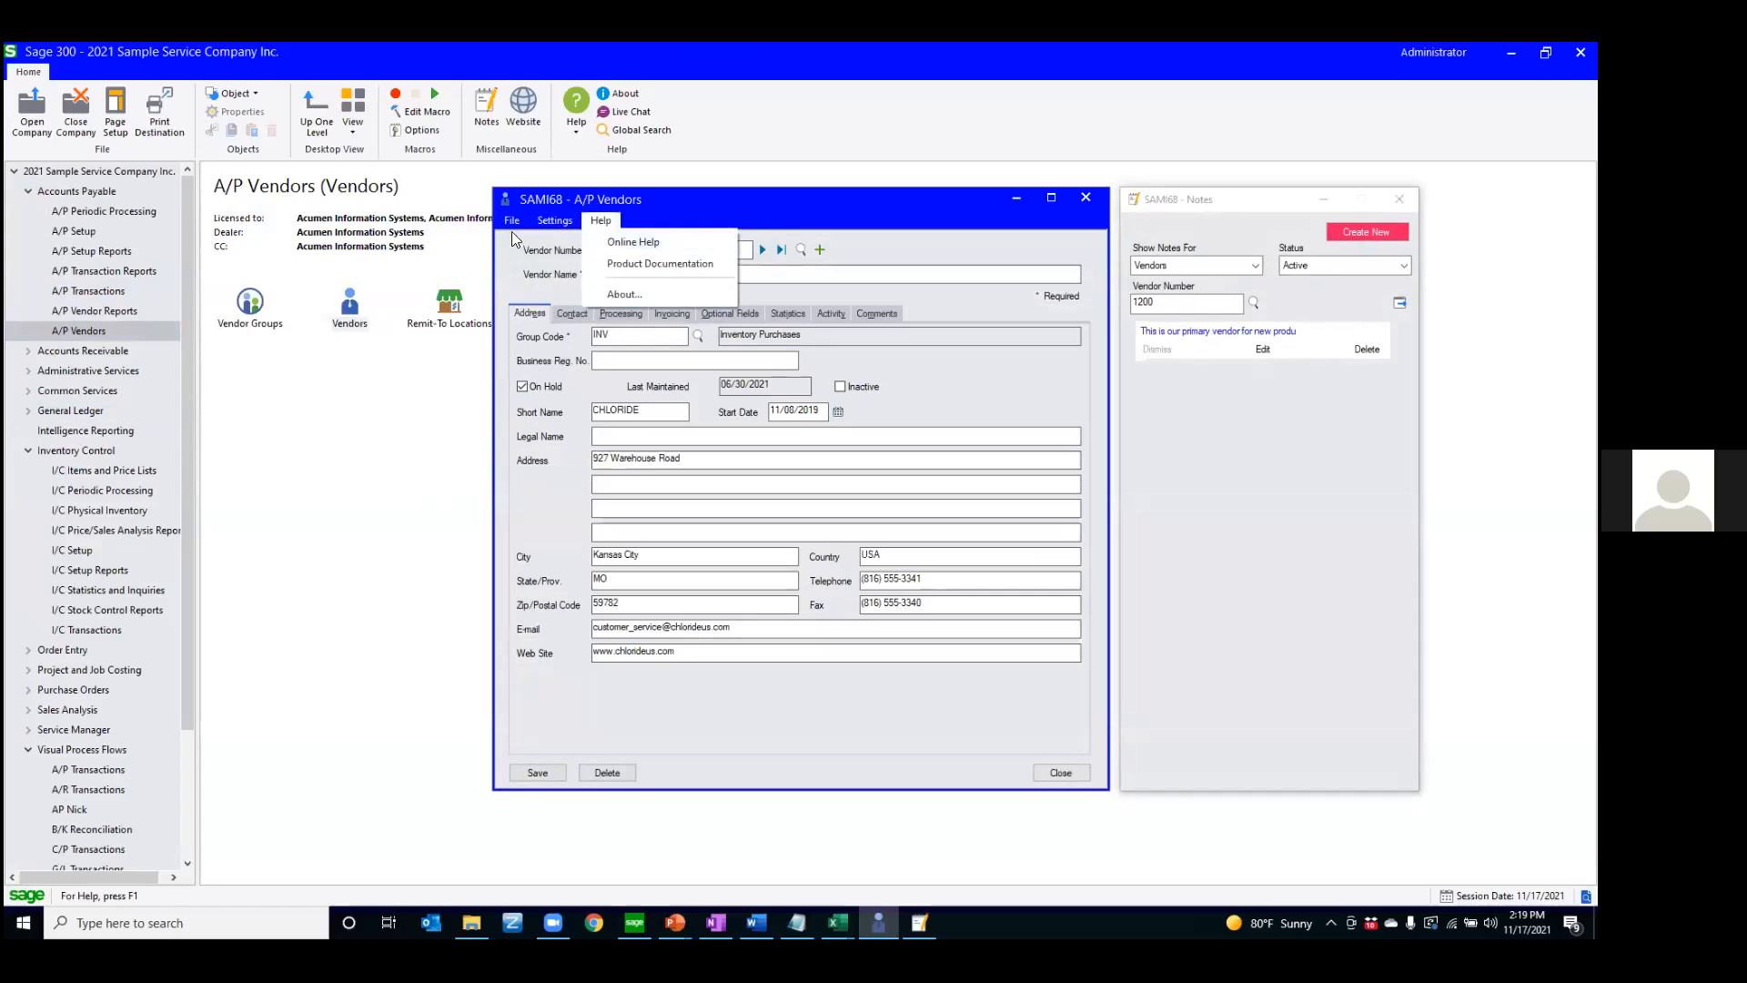
{"action": "left_click", "coordinate": [545, 274]}
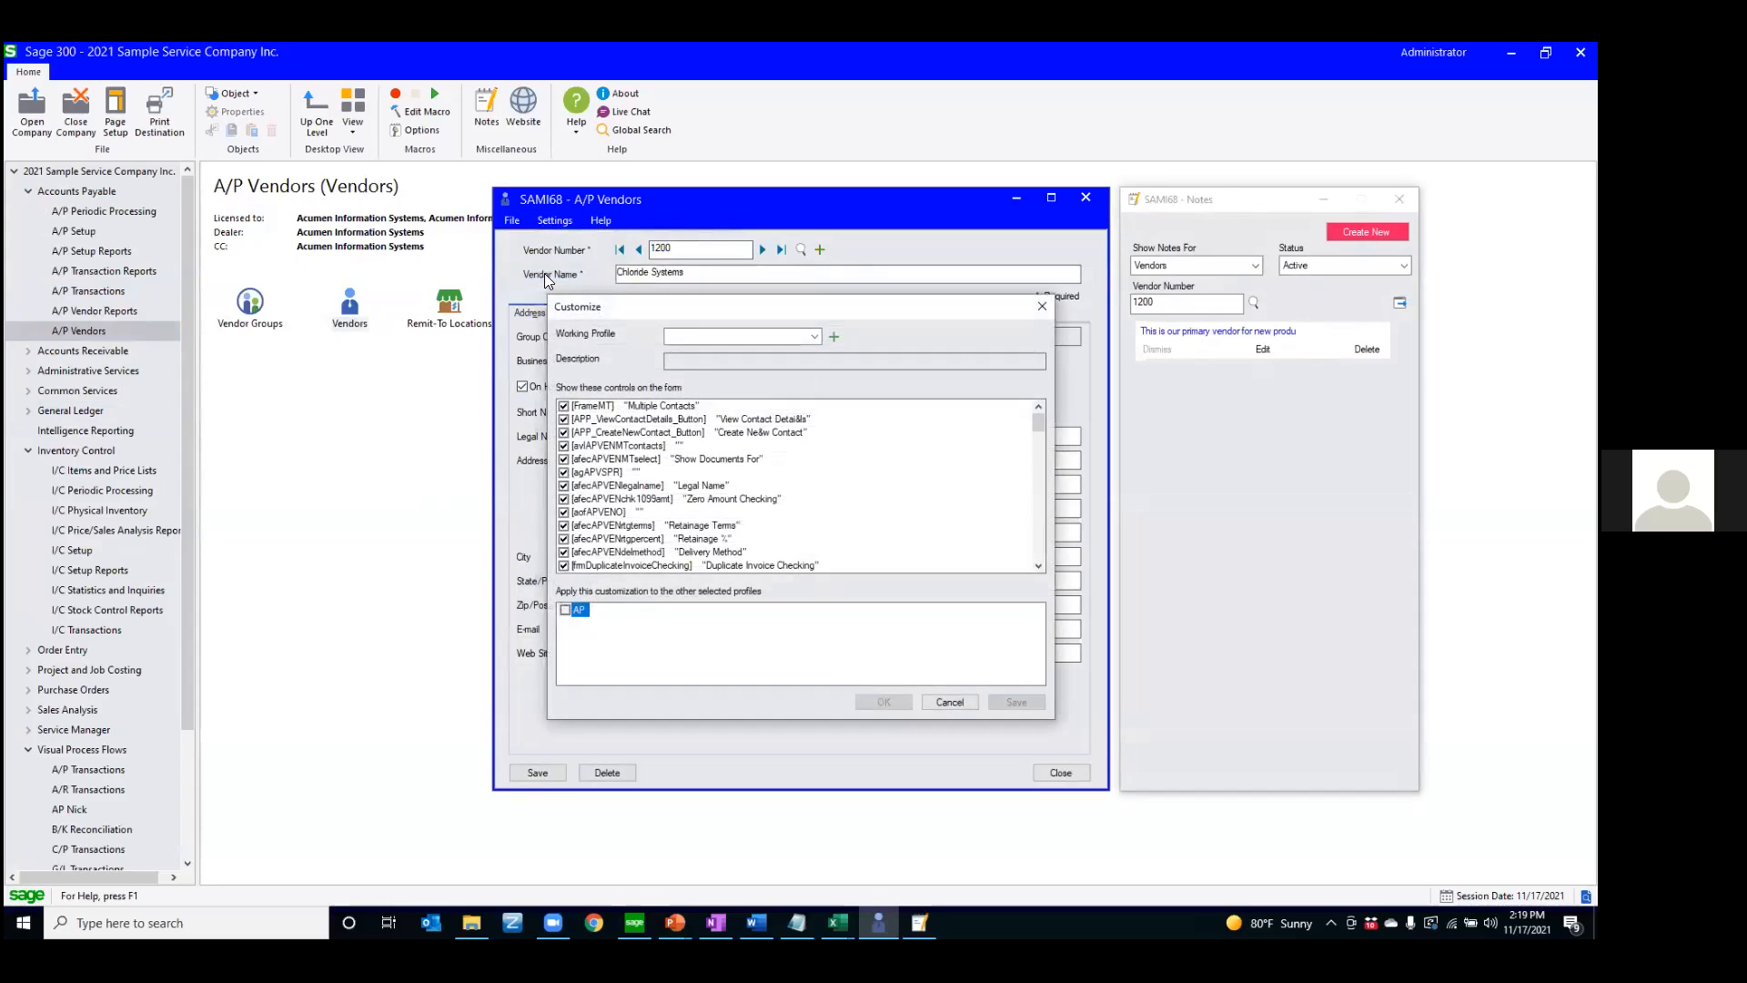
{"action": "left_click", "coordinate": [808, 338]}
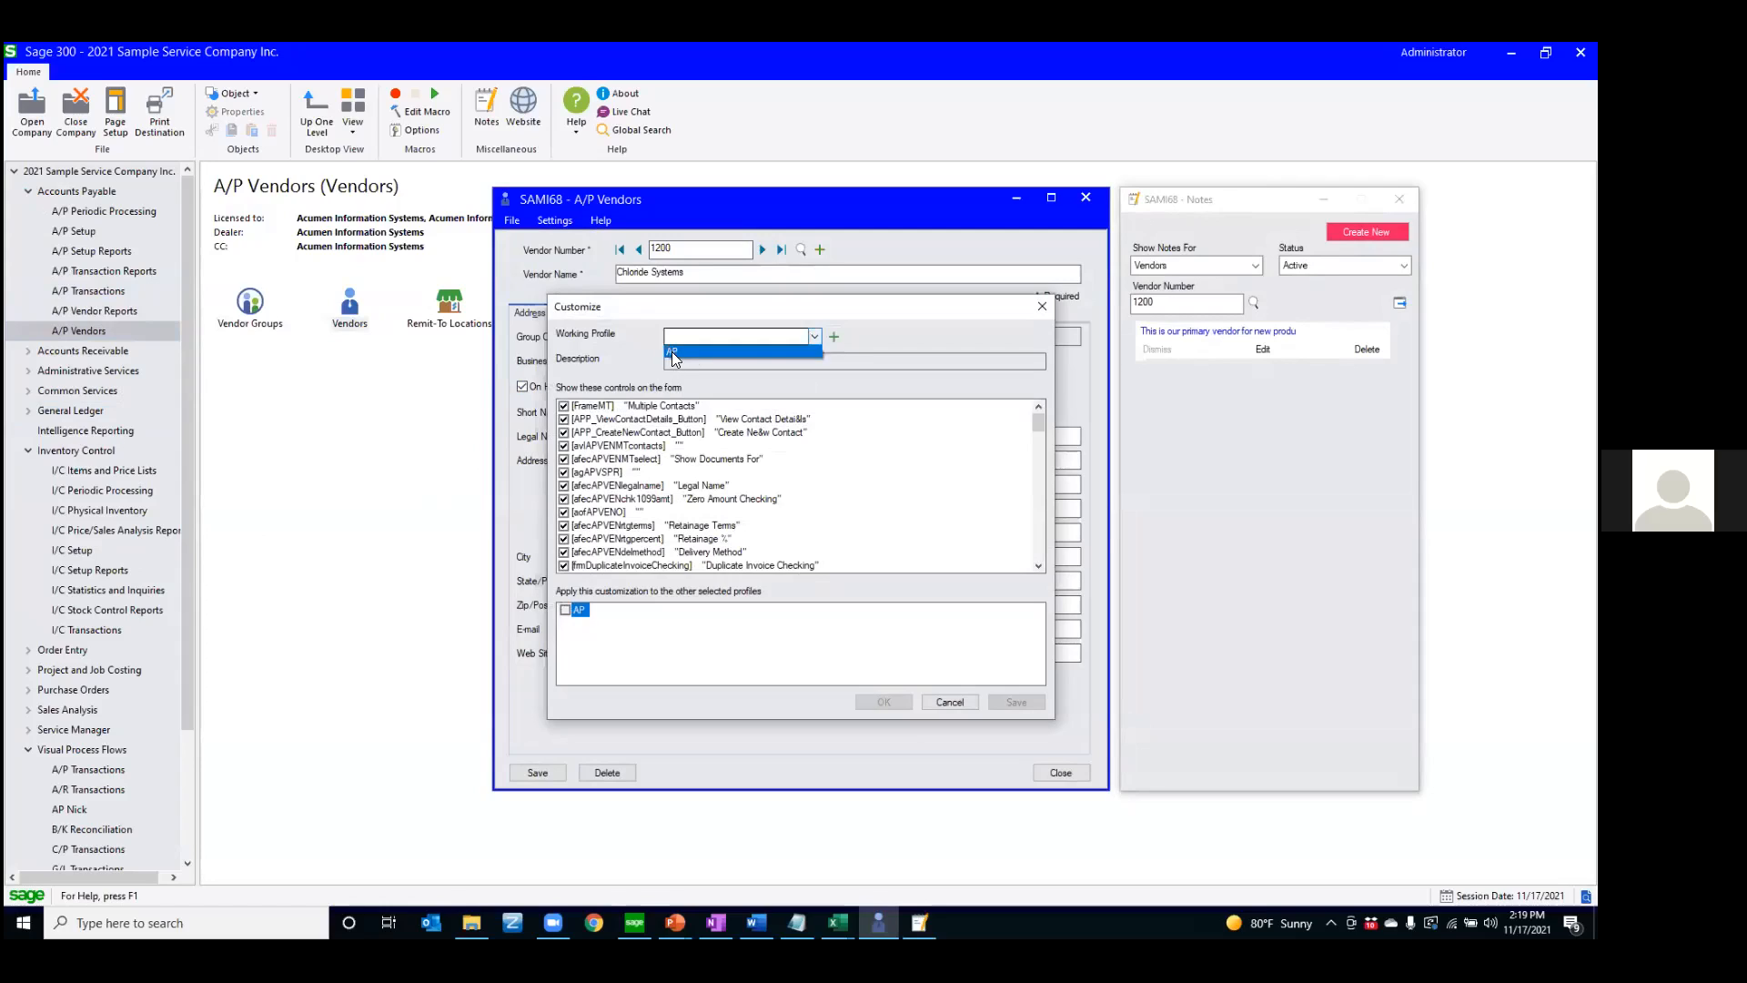
{"action": "left_click", "coordinate": [671, 352]}
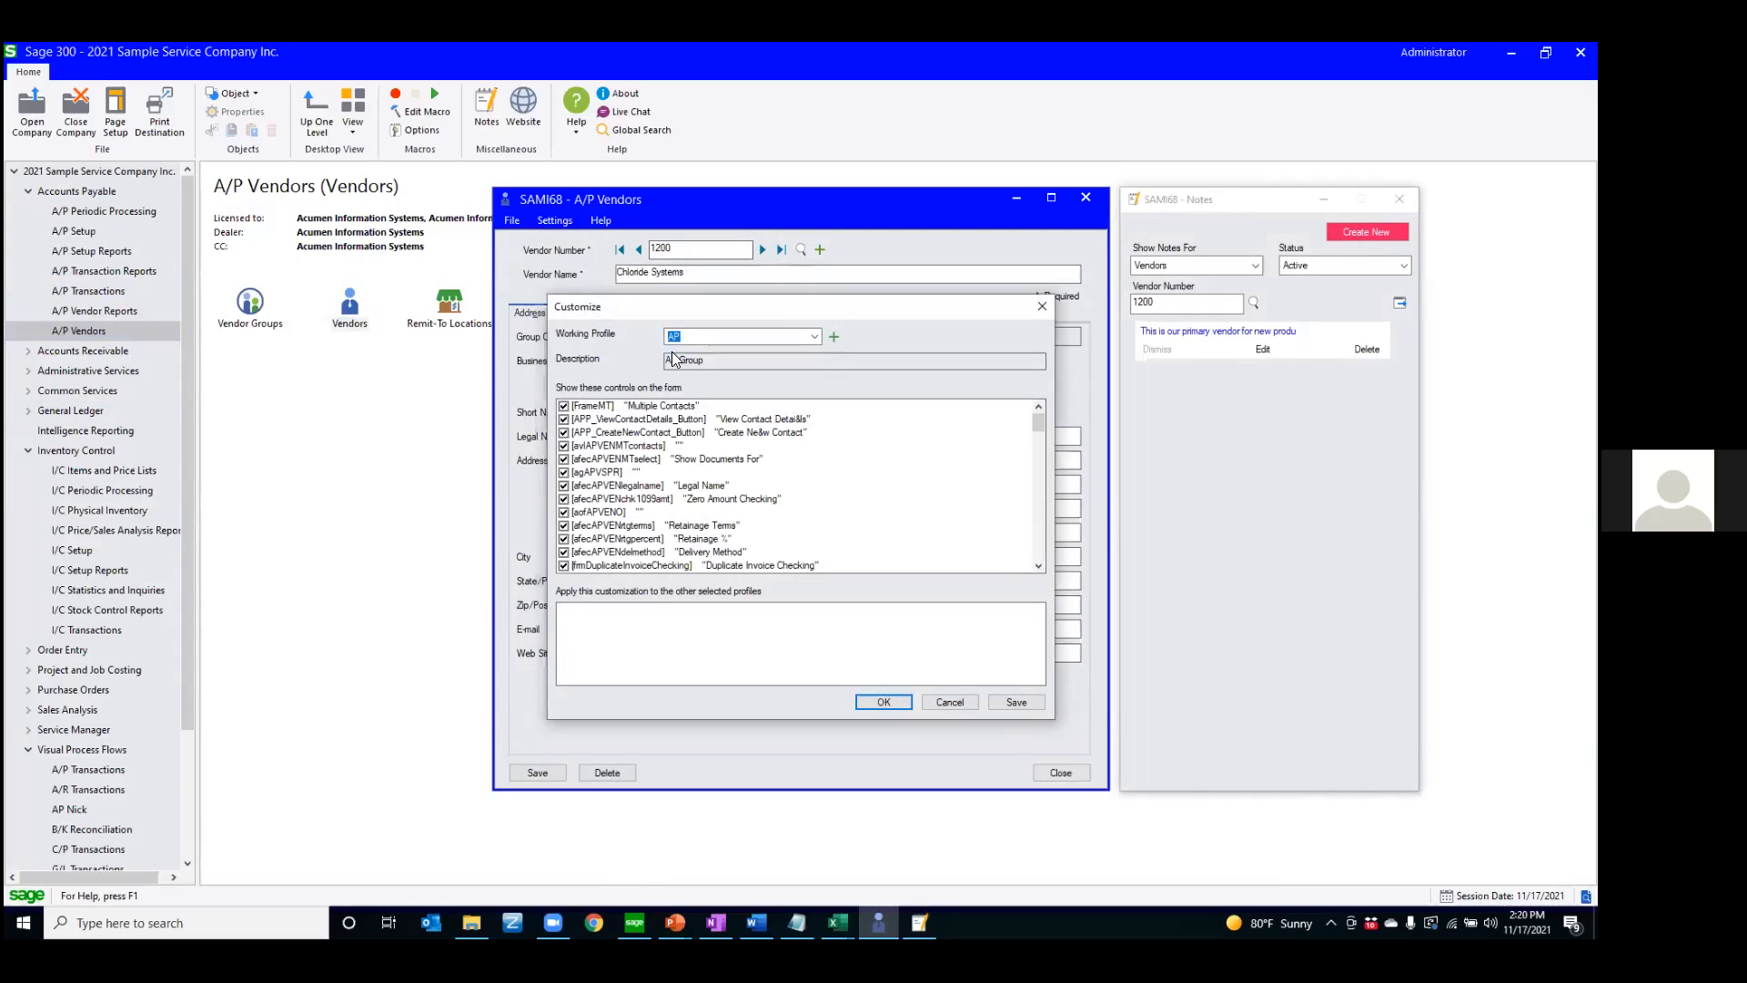
{"action": "left_click_drag", "start_coordinate": [732, 309], "coordinate": [793, 278]}
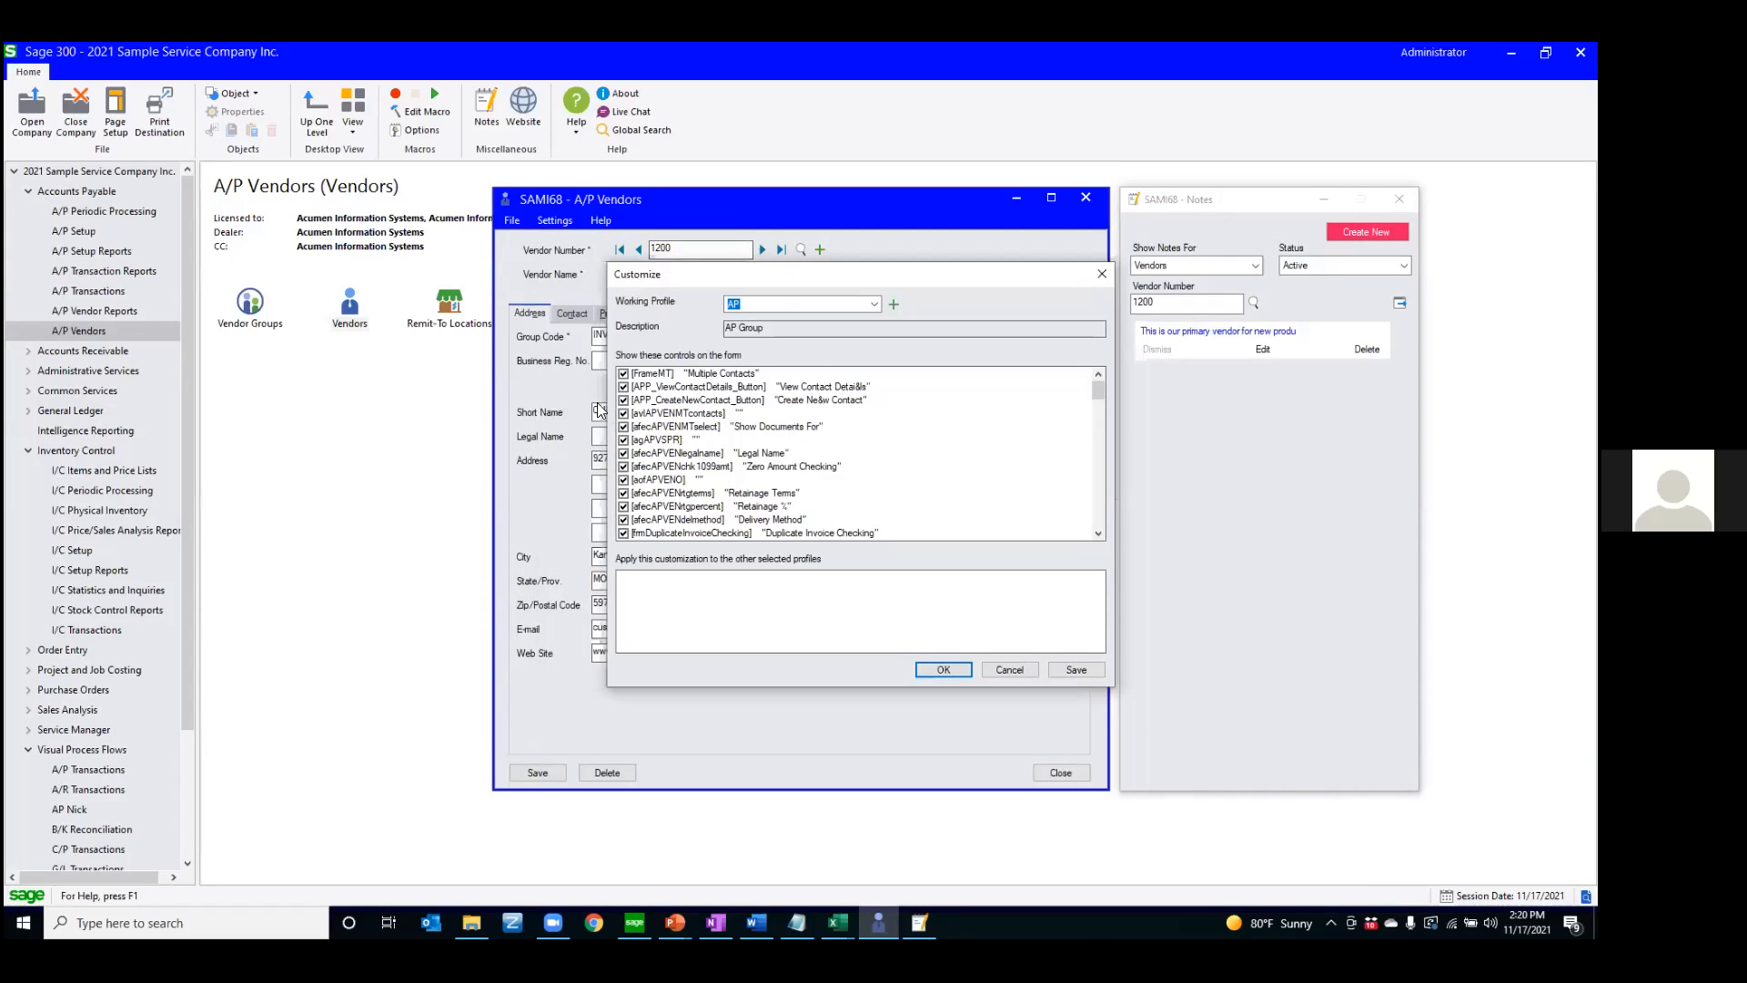
Find the On Hold control in the AP profile's control list, toggle its visibility on the form, and cancel the customization
{"action": "left_click", "coordinate": [689, 376]}
{"action": "scroll", "coordinate": [691, 432], "scroll_direction": "down", "scroll_amount": 3}
{"action": "scroll", "coordinate": [690, 434], "scroll_direction": "down", "scroll_amount": 3}
{"action": "scroll", "coordinate": [690, 434], "scroll_direction": "up", "scroll_amount": 6}
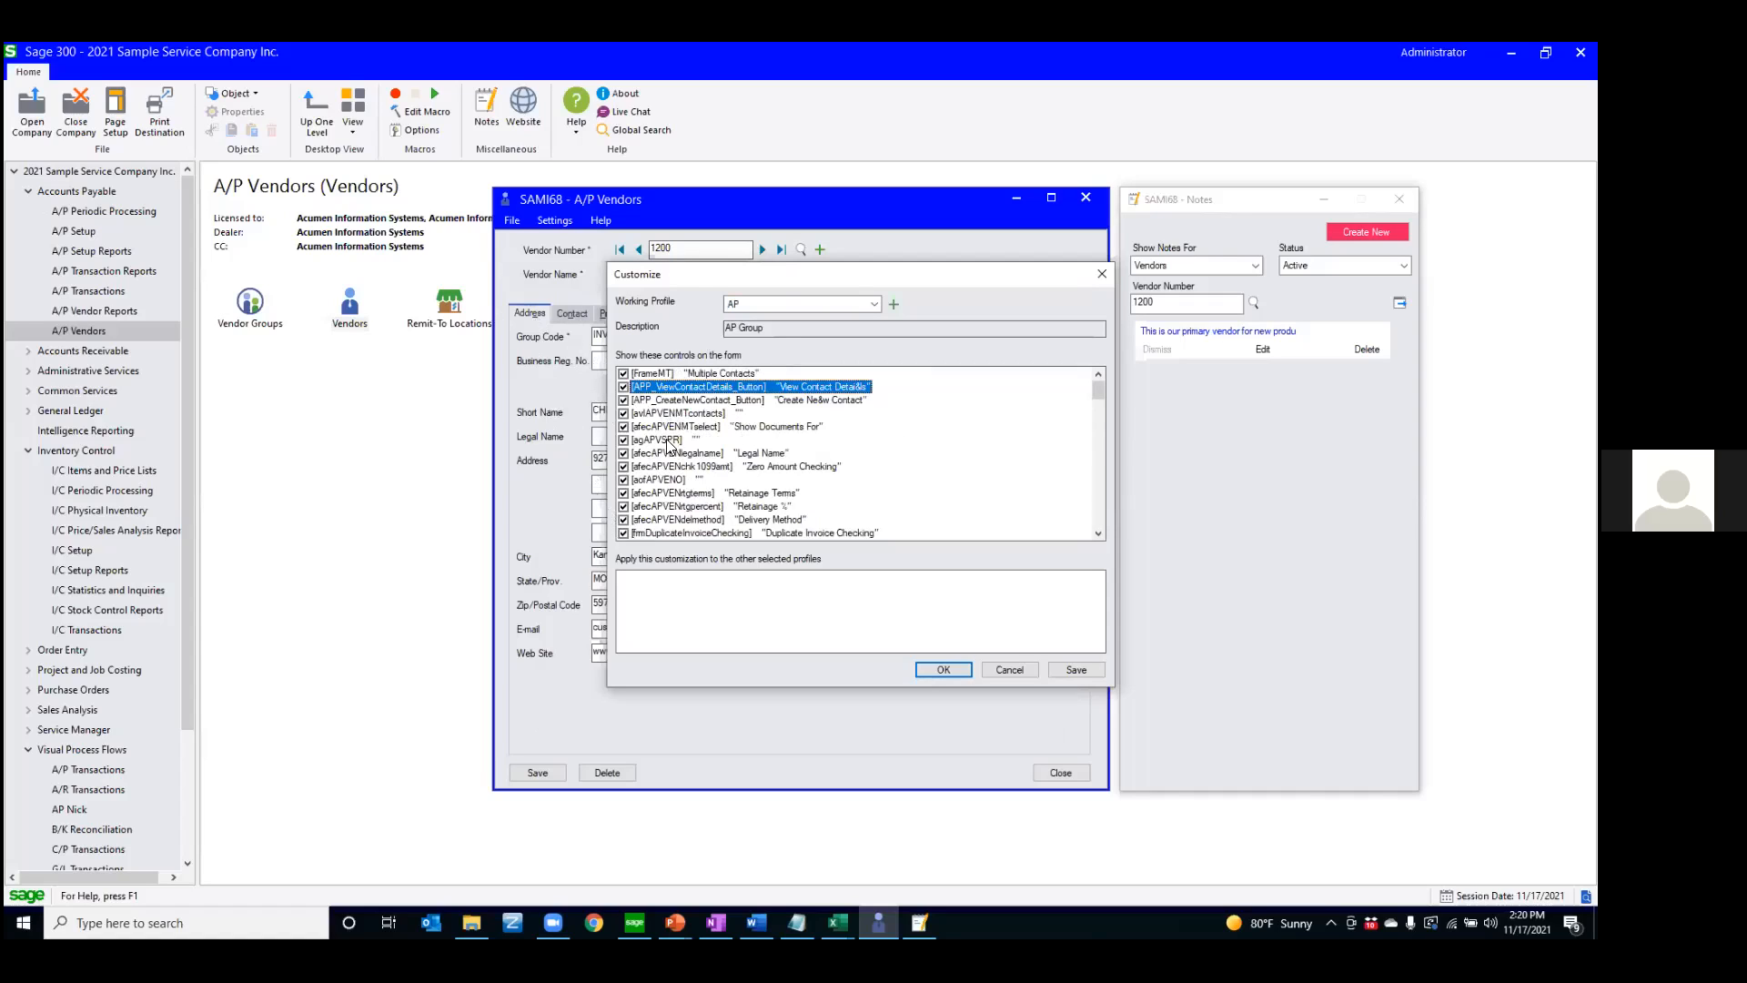
{"action": "scroll", "coordinate": [706, 437], "scroll_direction": "down", "scroll_amount": 5}
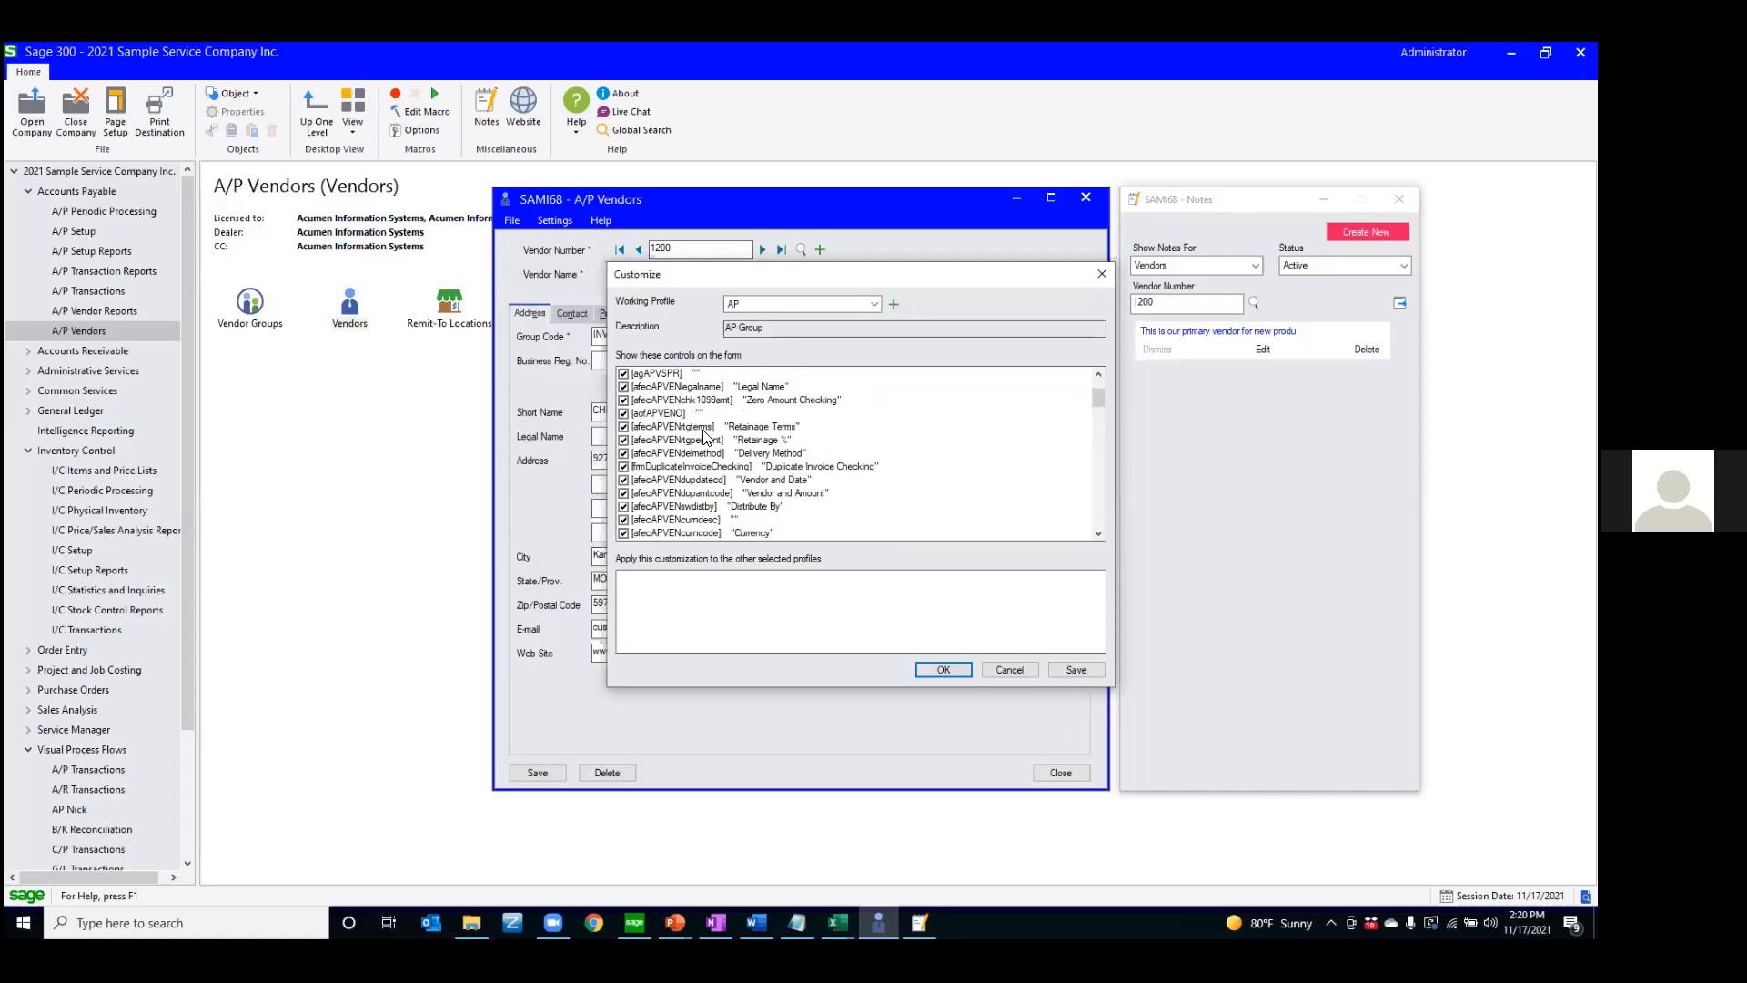
{"action": "scroll", "coordinate": [709, 440], "scroll_direction": "down", "scroll_amount": 2}
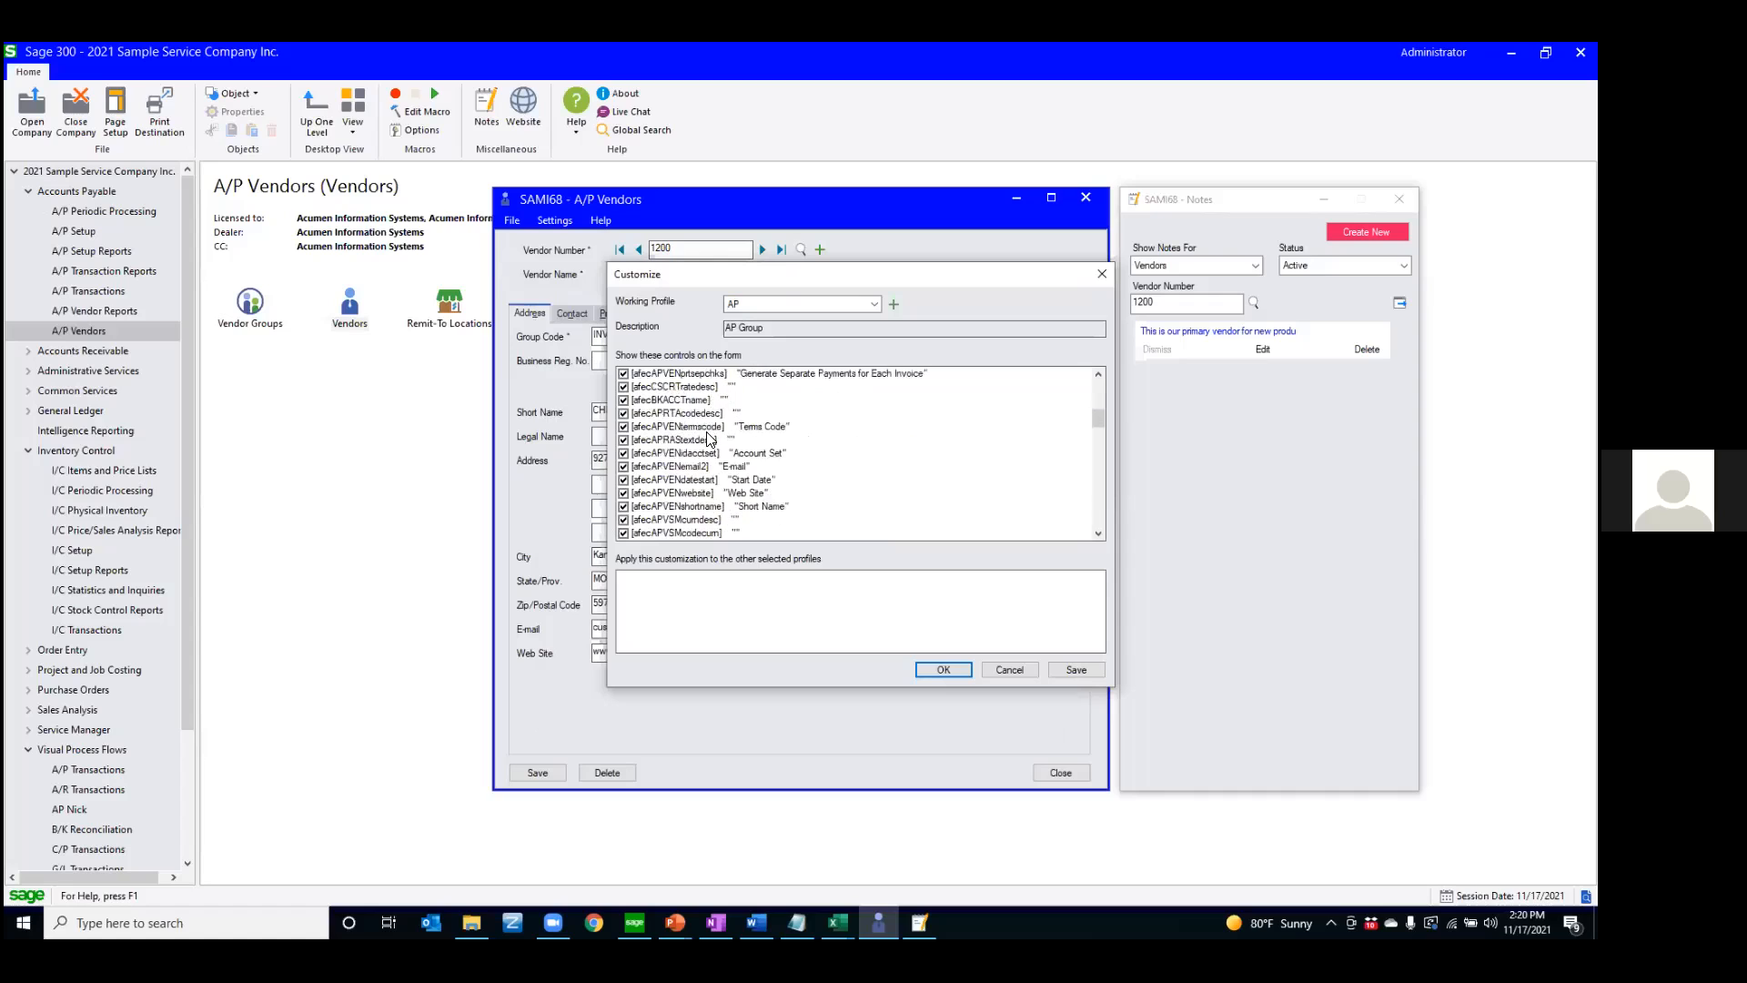
{"action": "scroll", "coordinate": [709, 439], "scroll_direction": "down", "scroll_amount": 6}
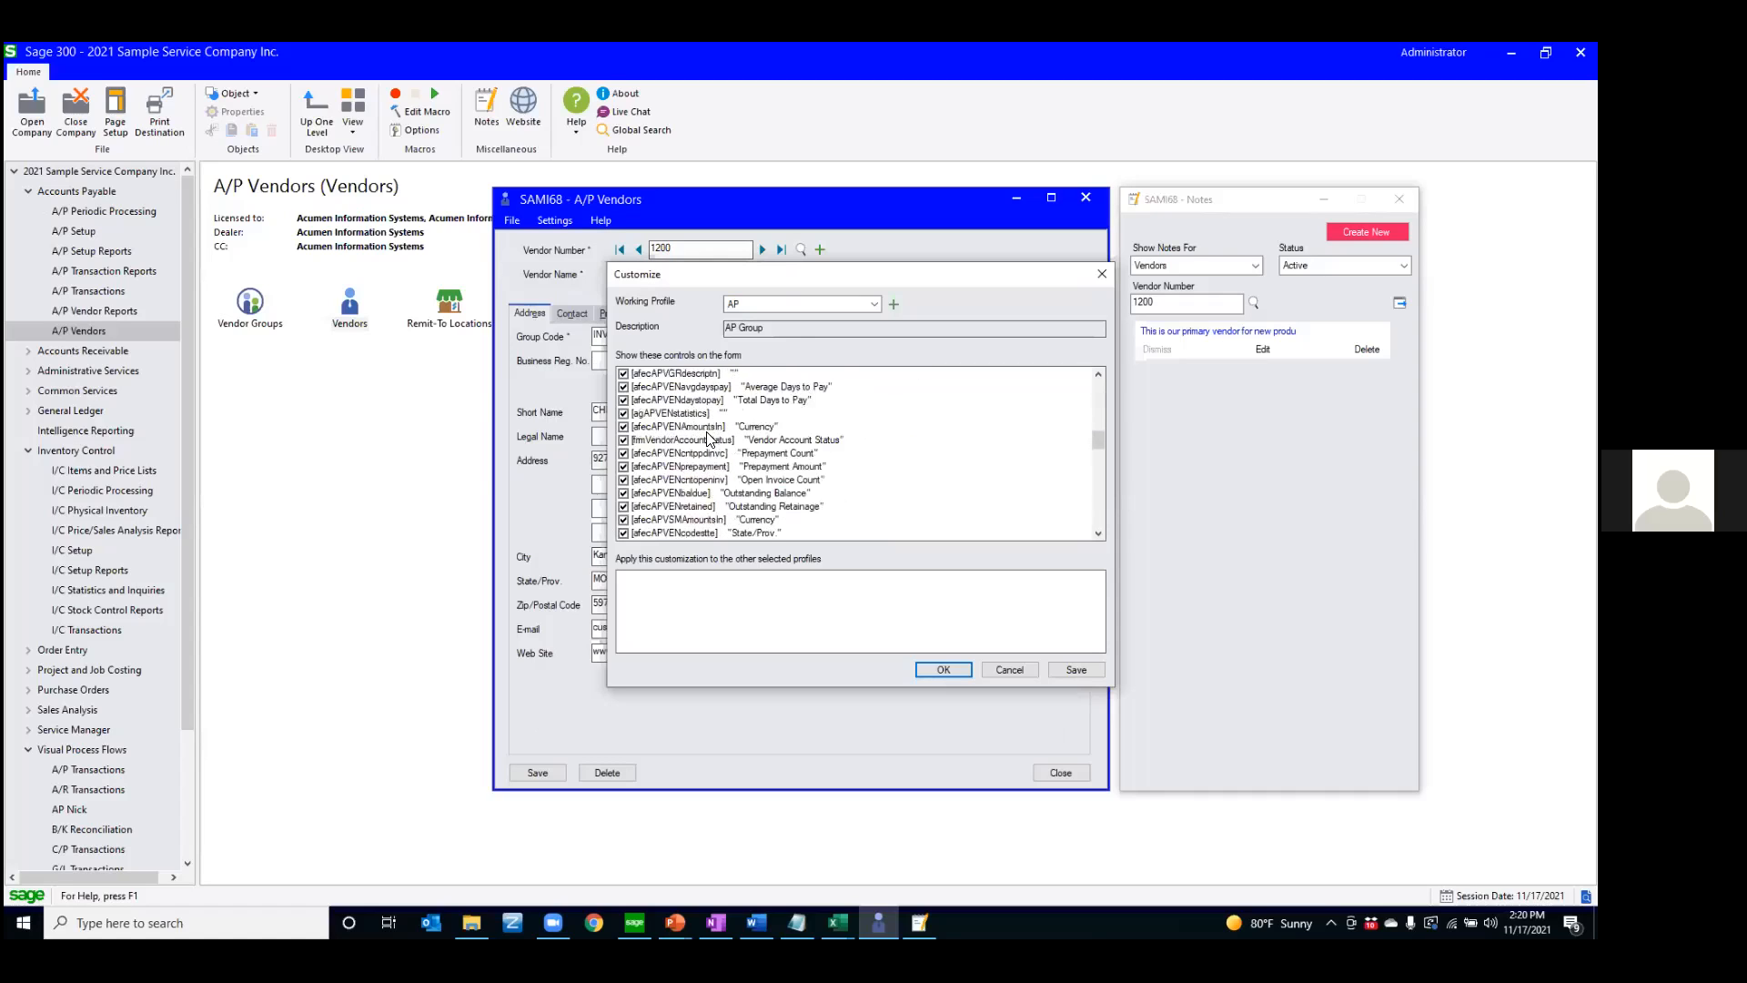
{"action": "scroll", "coordinate": [709, 437], "scroll_direction": "down", "scroll_amount": 3}
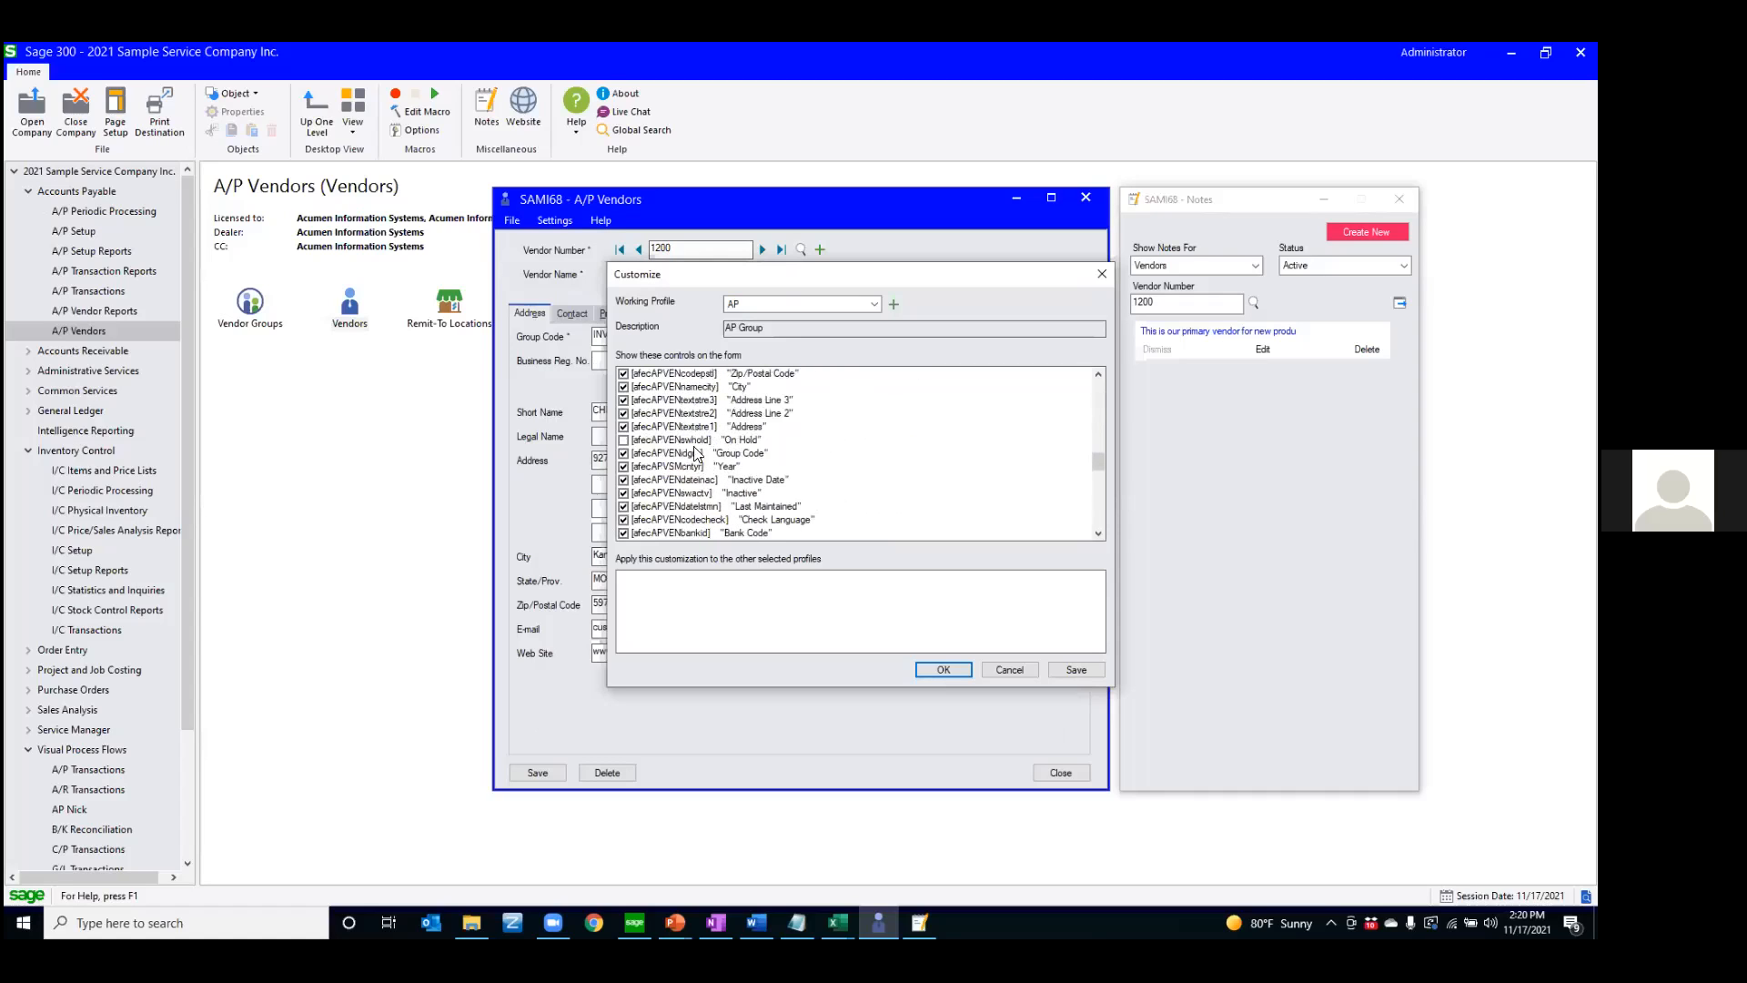
{"action": "left_click", "coordinate": [623, 440]}
{"action": "left_click", "coordinate": [623, 440]}
{"action": "left_click", "coordinate": [1010, 669]}
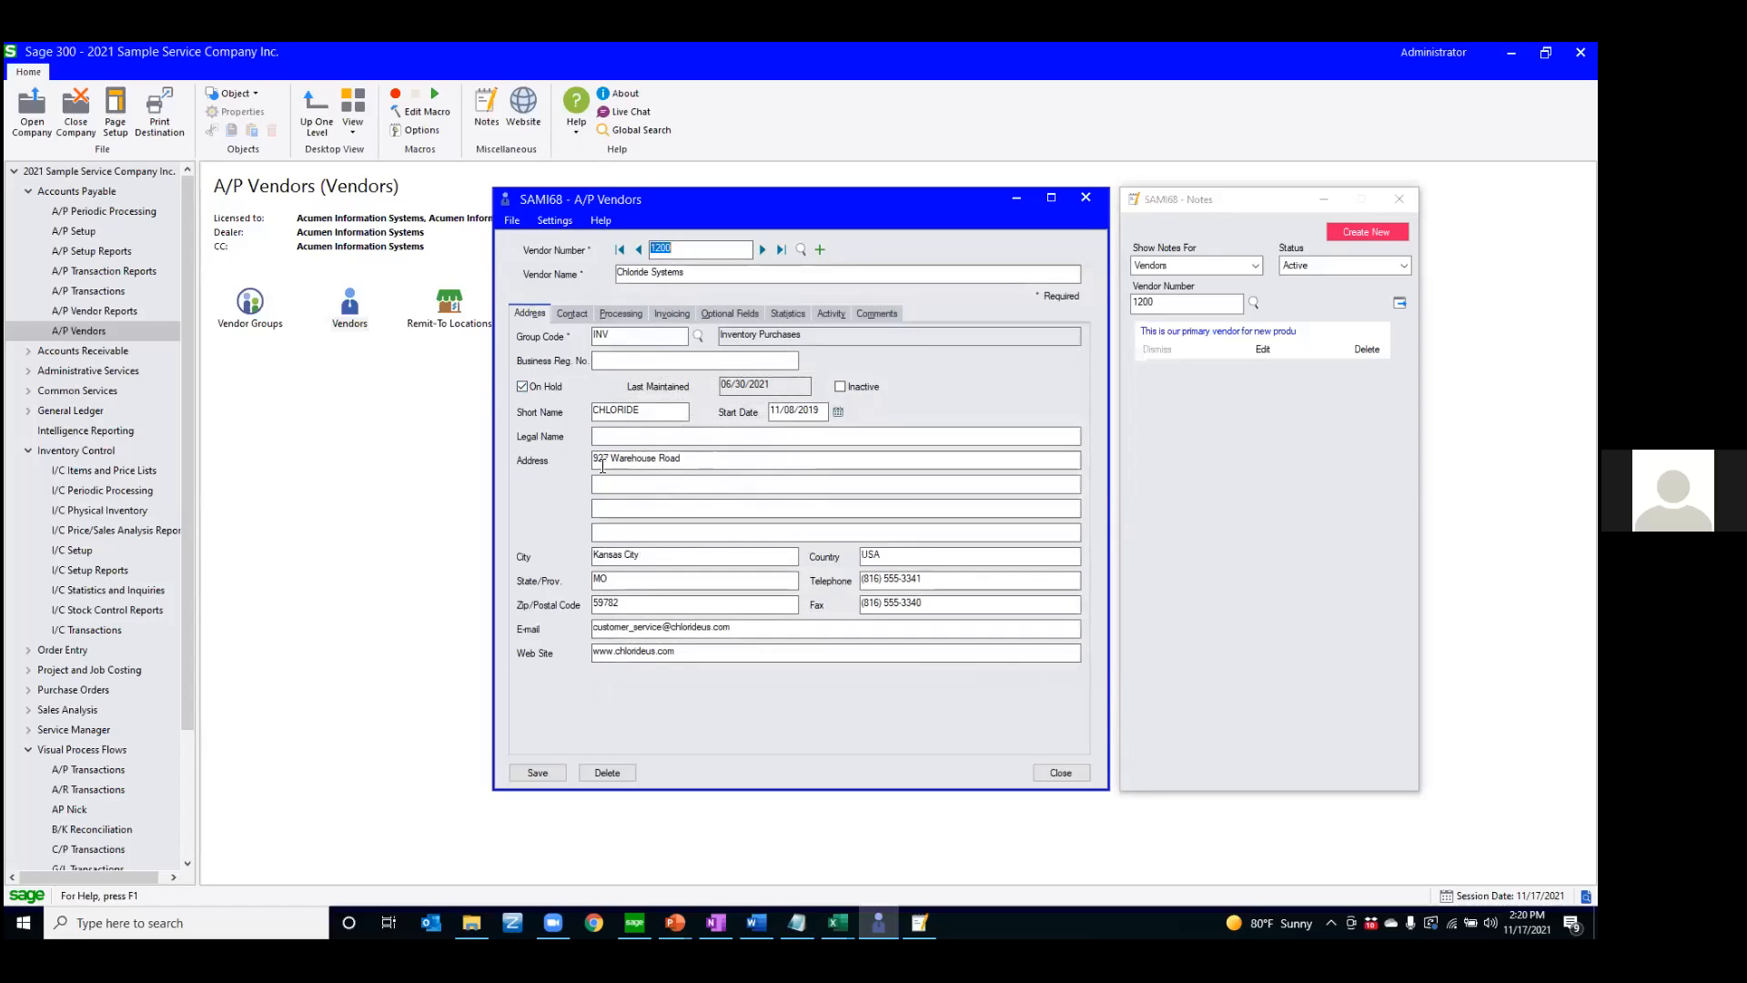
Reopen the vendor form customization, hide the Delete button for the AP profile, and cancel the change
{"action": "left_click", "coordinate": [597, 531]}
{"action": "left_click", "coordinate": [512, 222]}
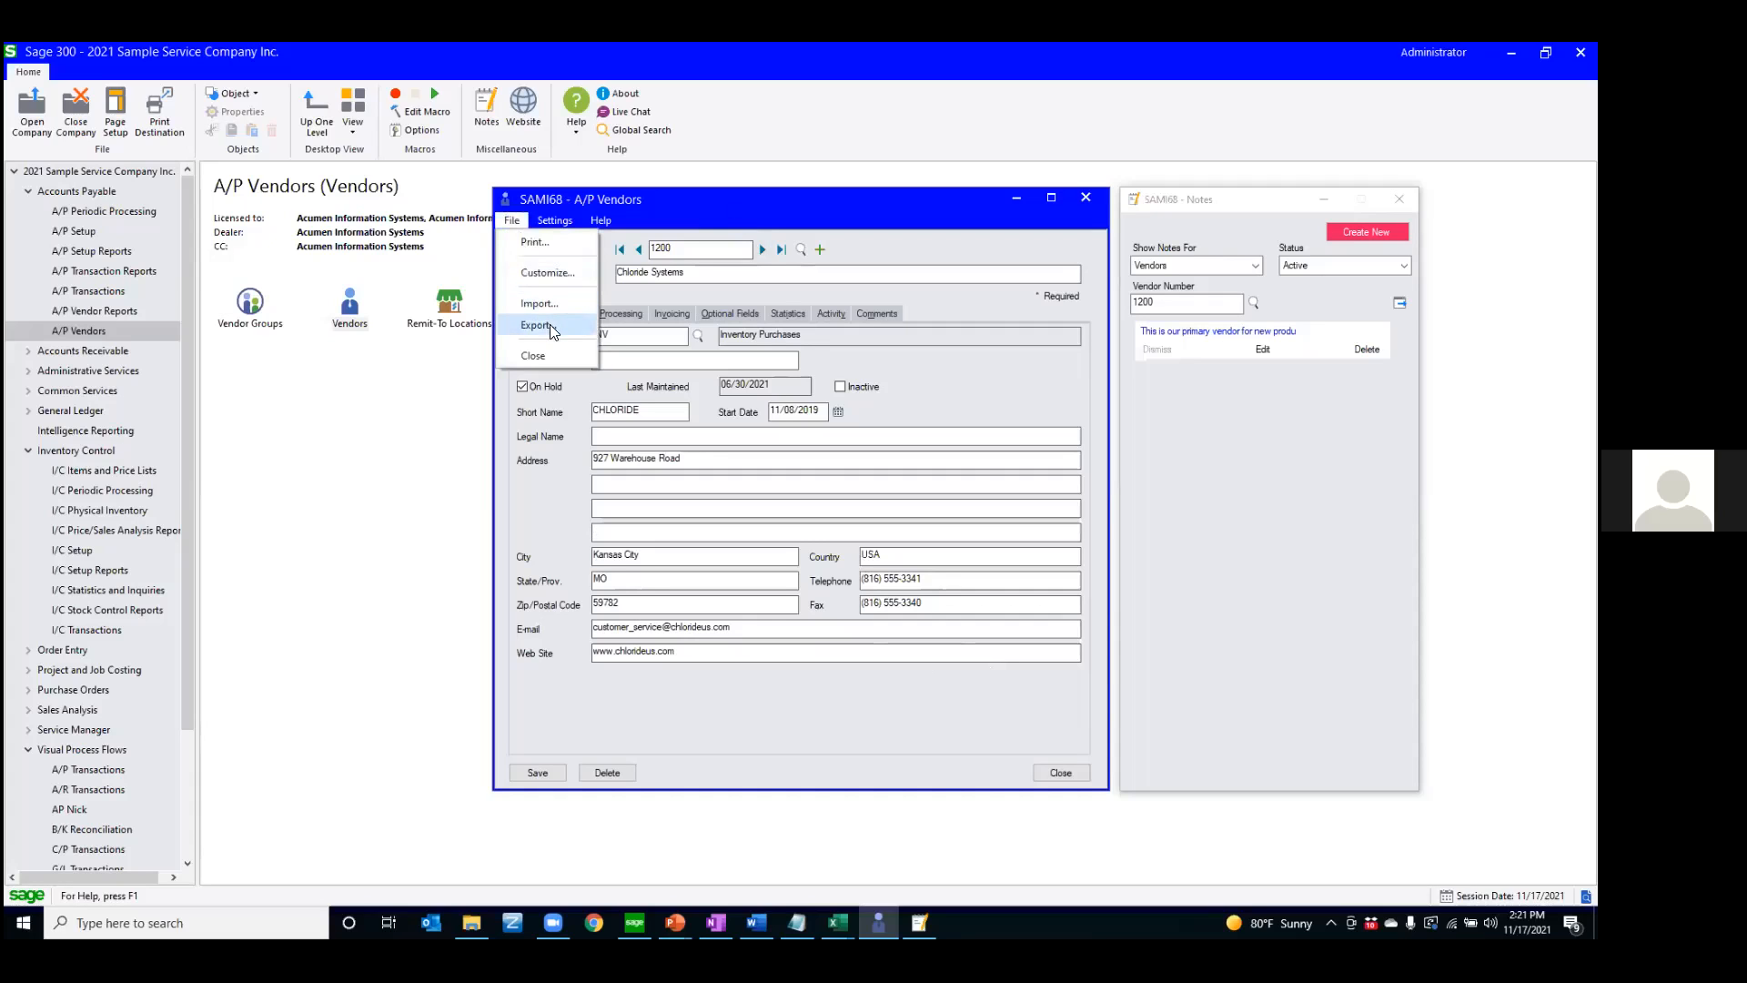
{"action": "left_click", "coordinate": [547, 273]}
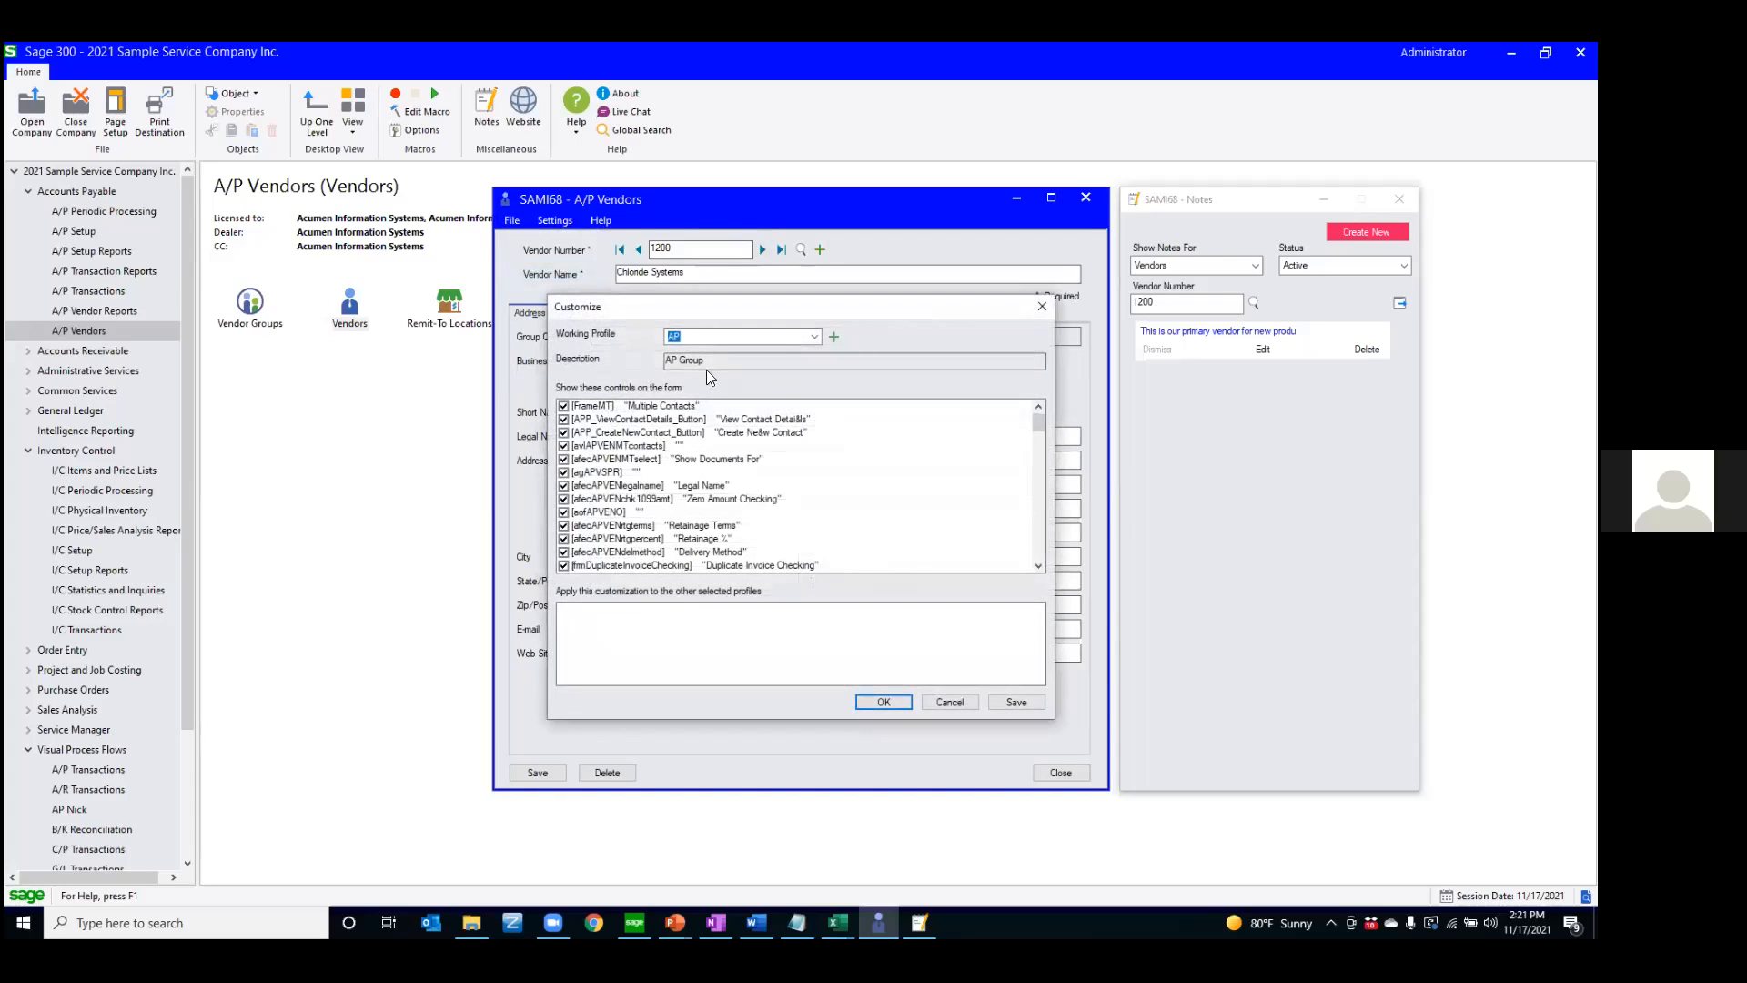
{"action": "scroll", "coordinate": [716, 473], "scroll_direction": "down", "scroll_amount": 10}
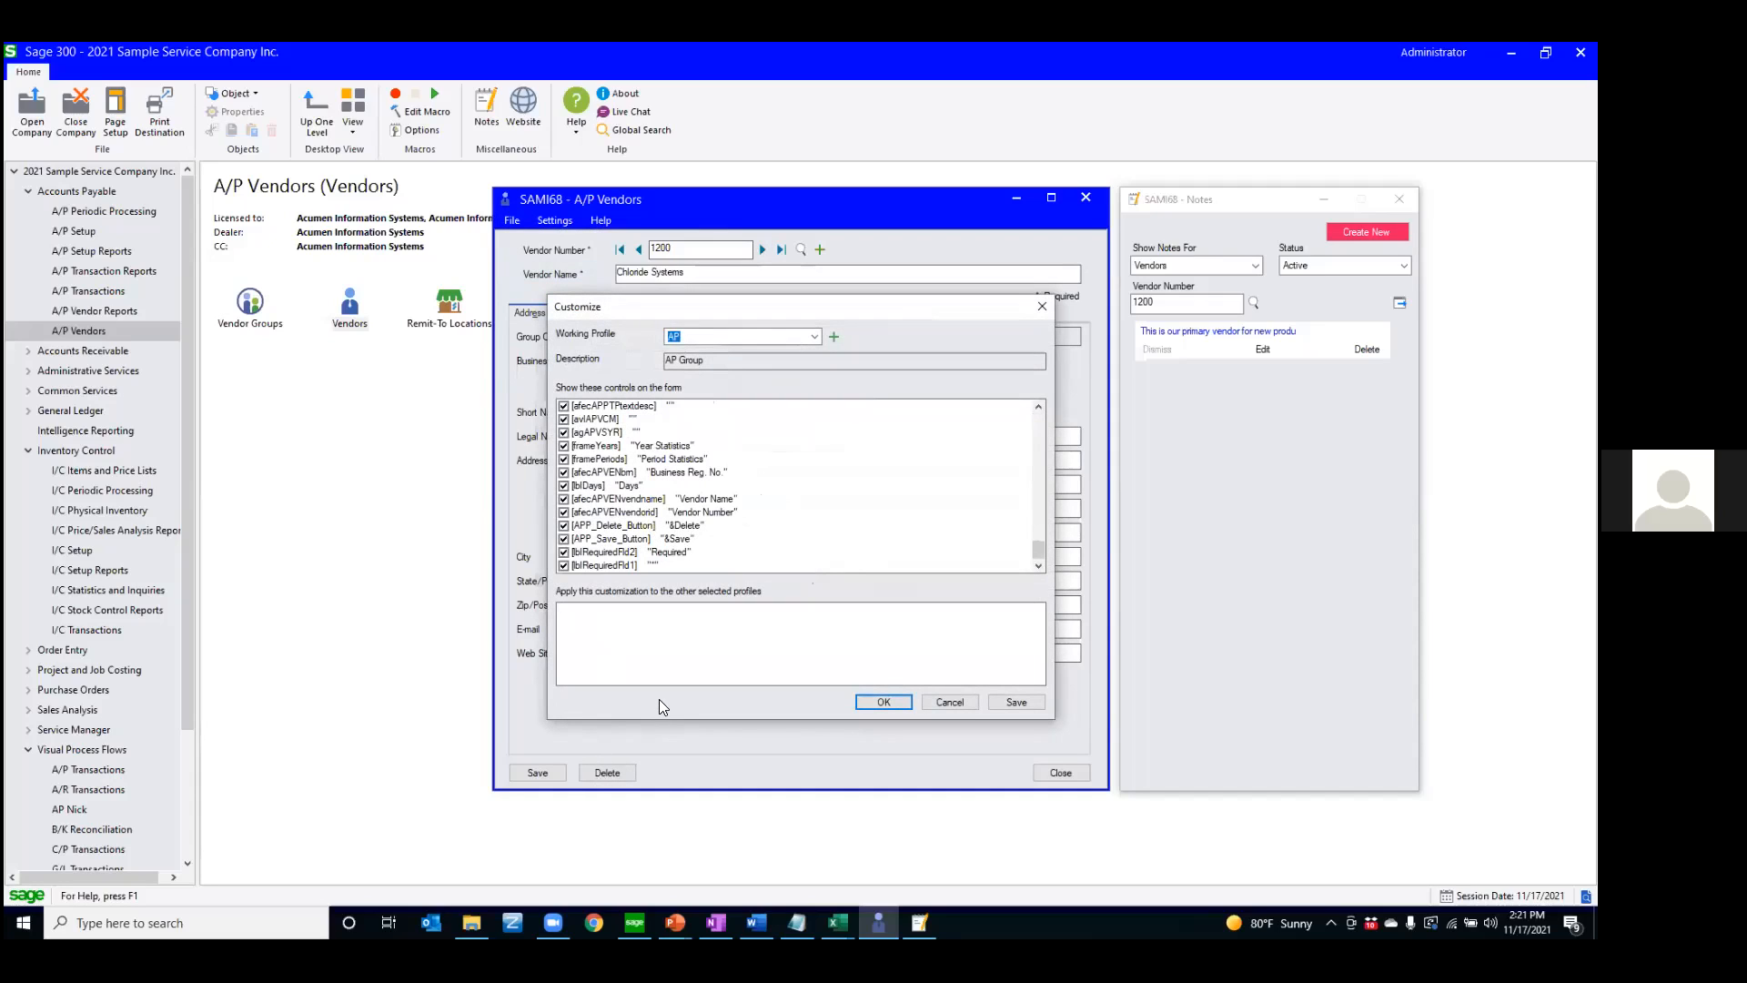
{"action": "left_click", "coordinate": [564, 526]}
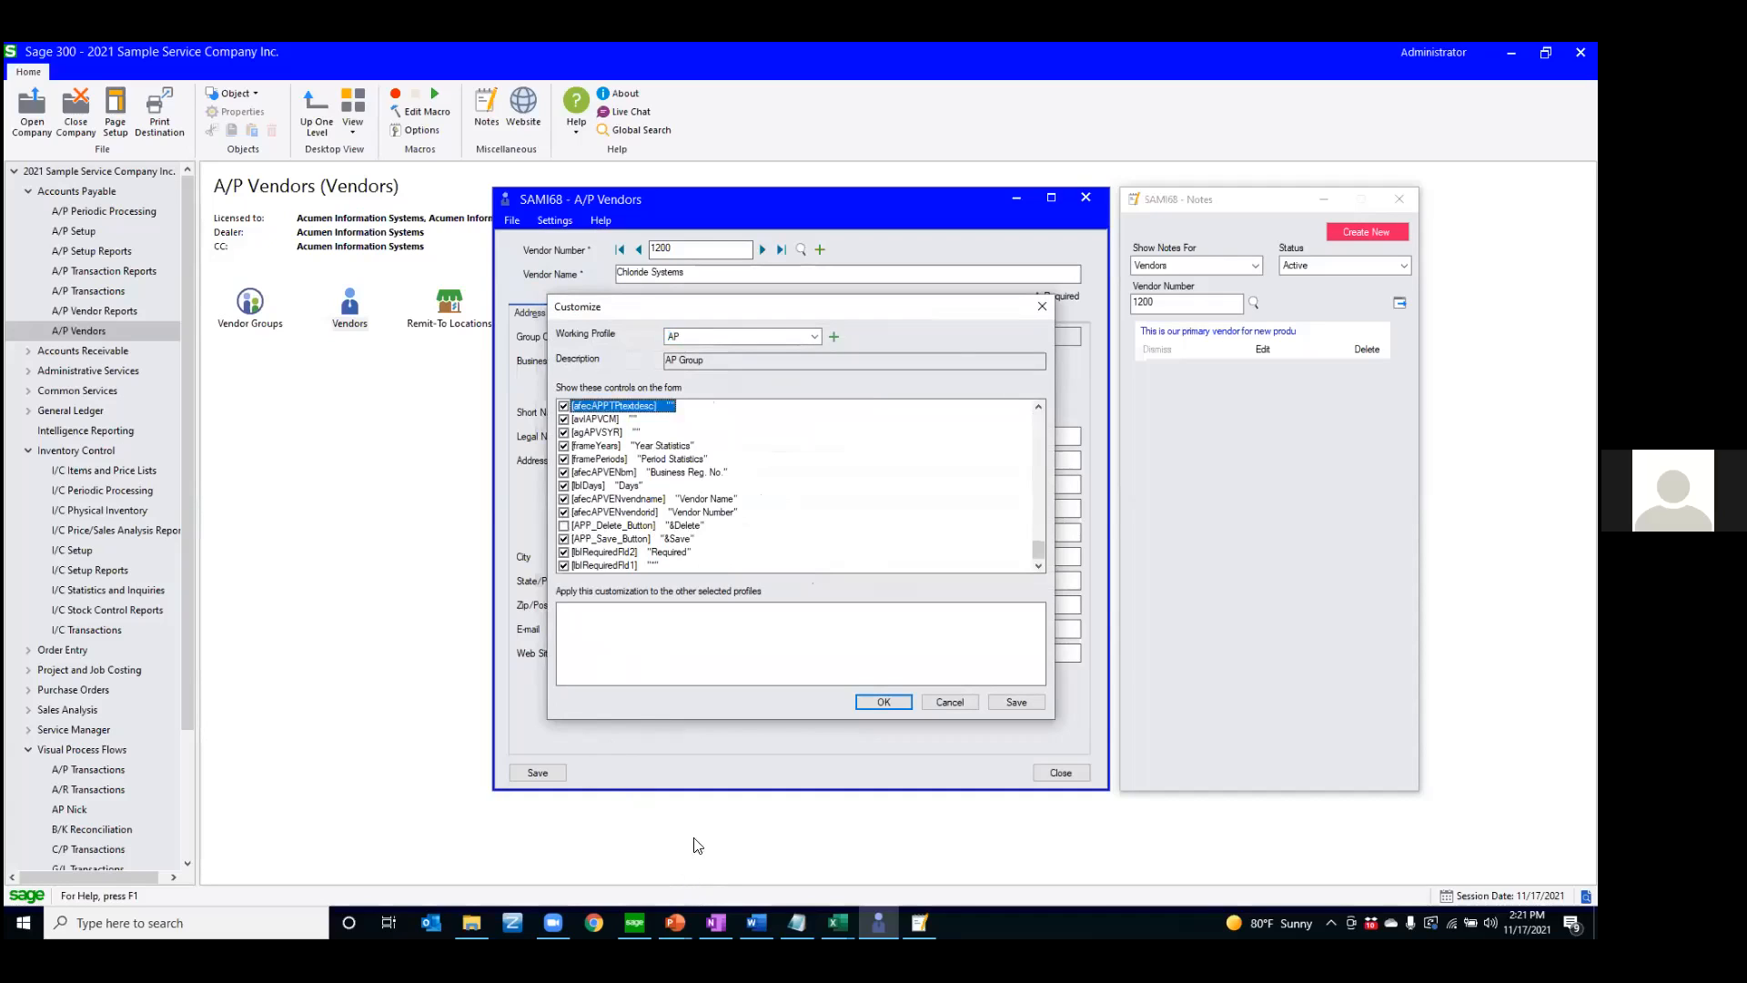
{"action": "left_click", "coordinate": [957, 703]}
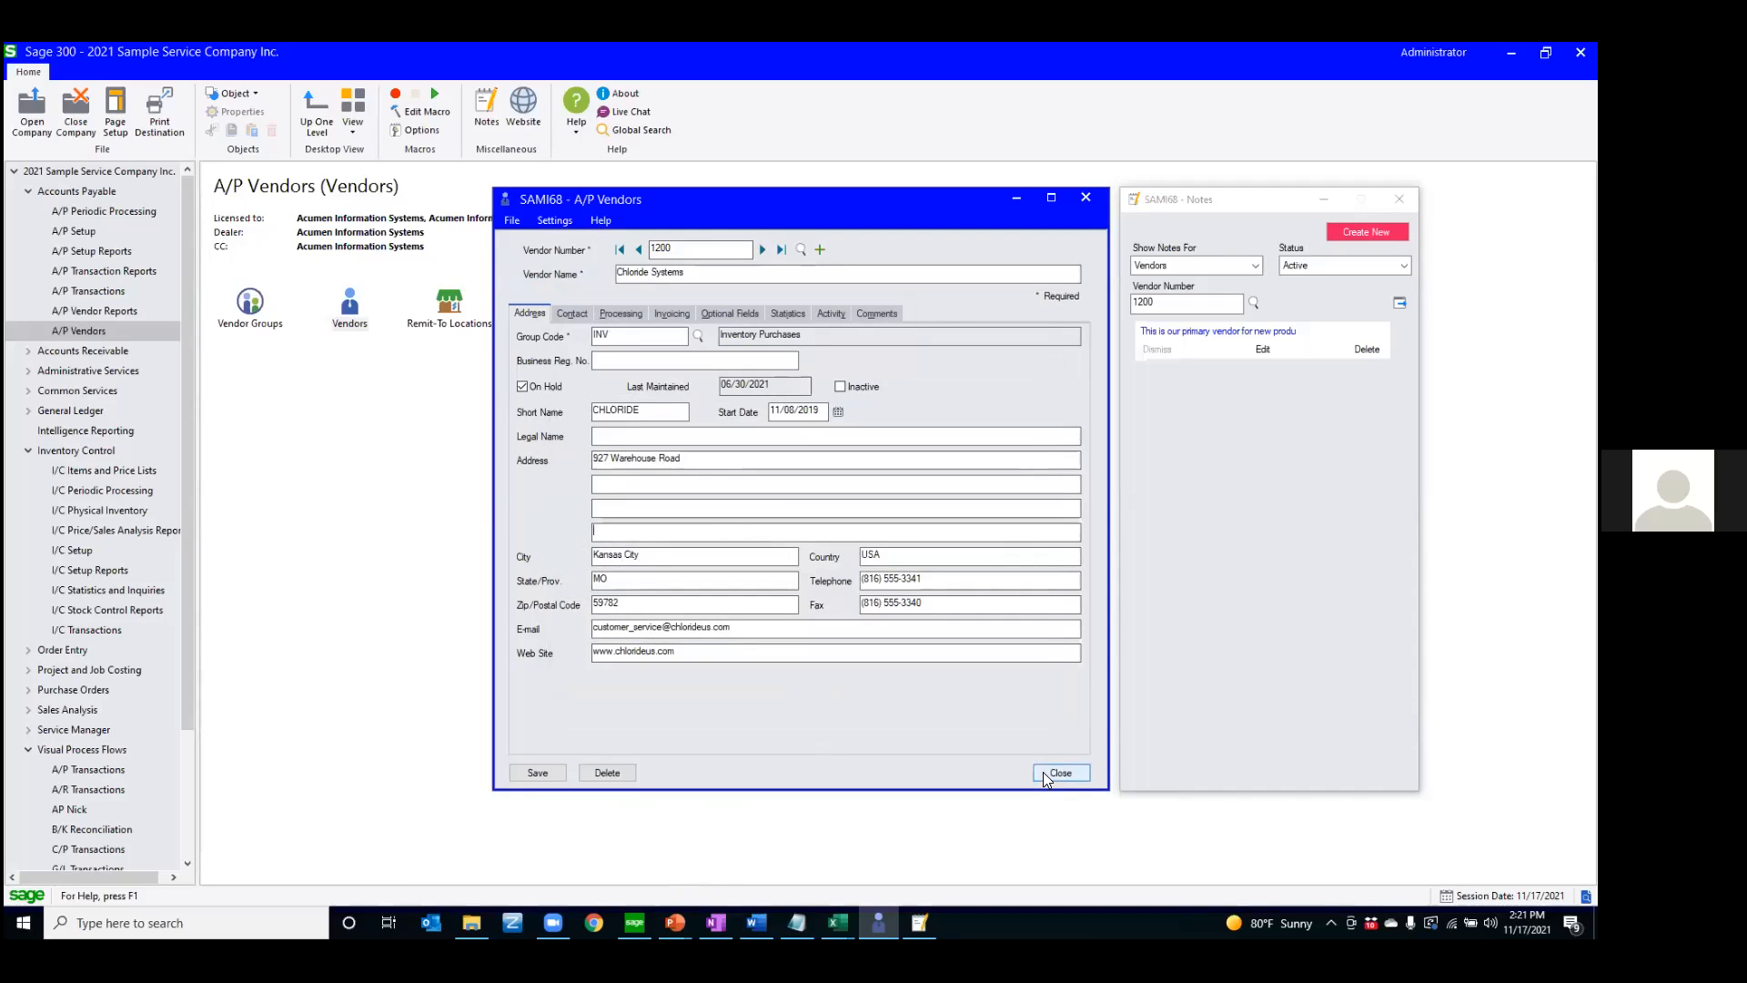
Close the A/P Vendors and Notes windows, and switch to the PowerPoint slide show's Scheduling slide
{"action": "left_click", "coordinate": [511, 221]}
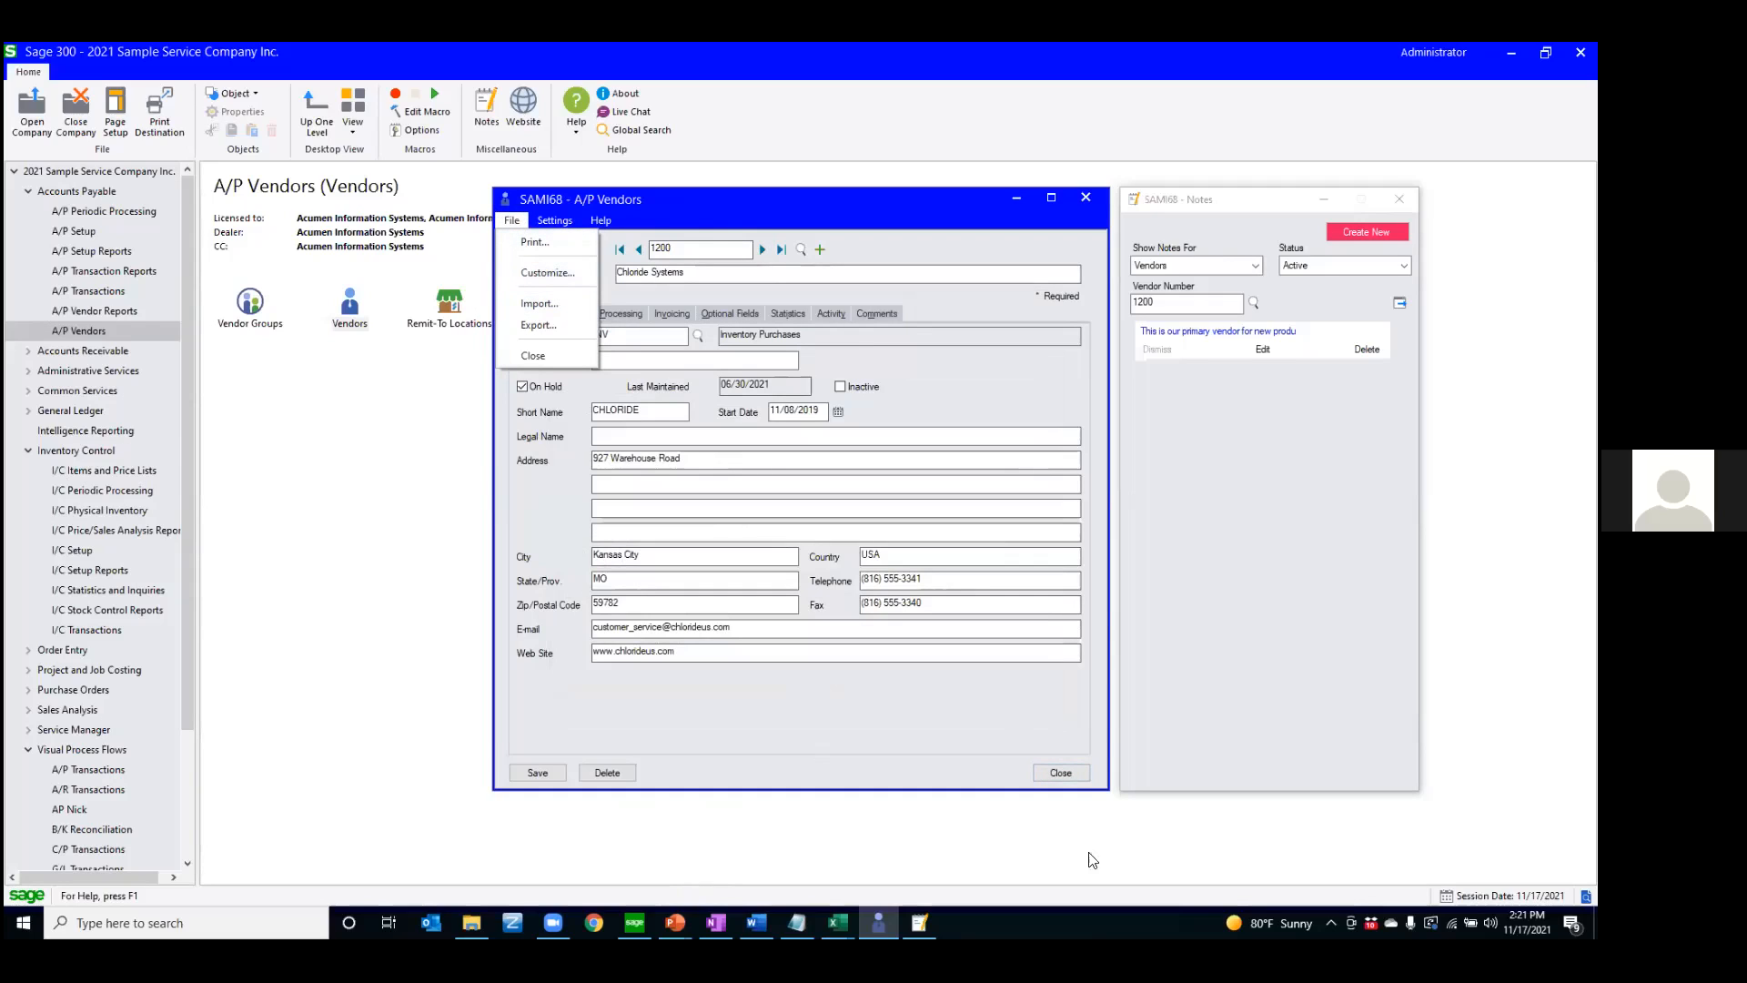
{"action": "left_click", "coordinate": [1061, 773]}
{"action": "left_click", "coordinate": [1400, 198]}
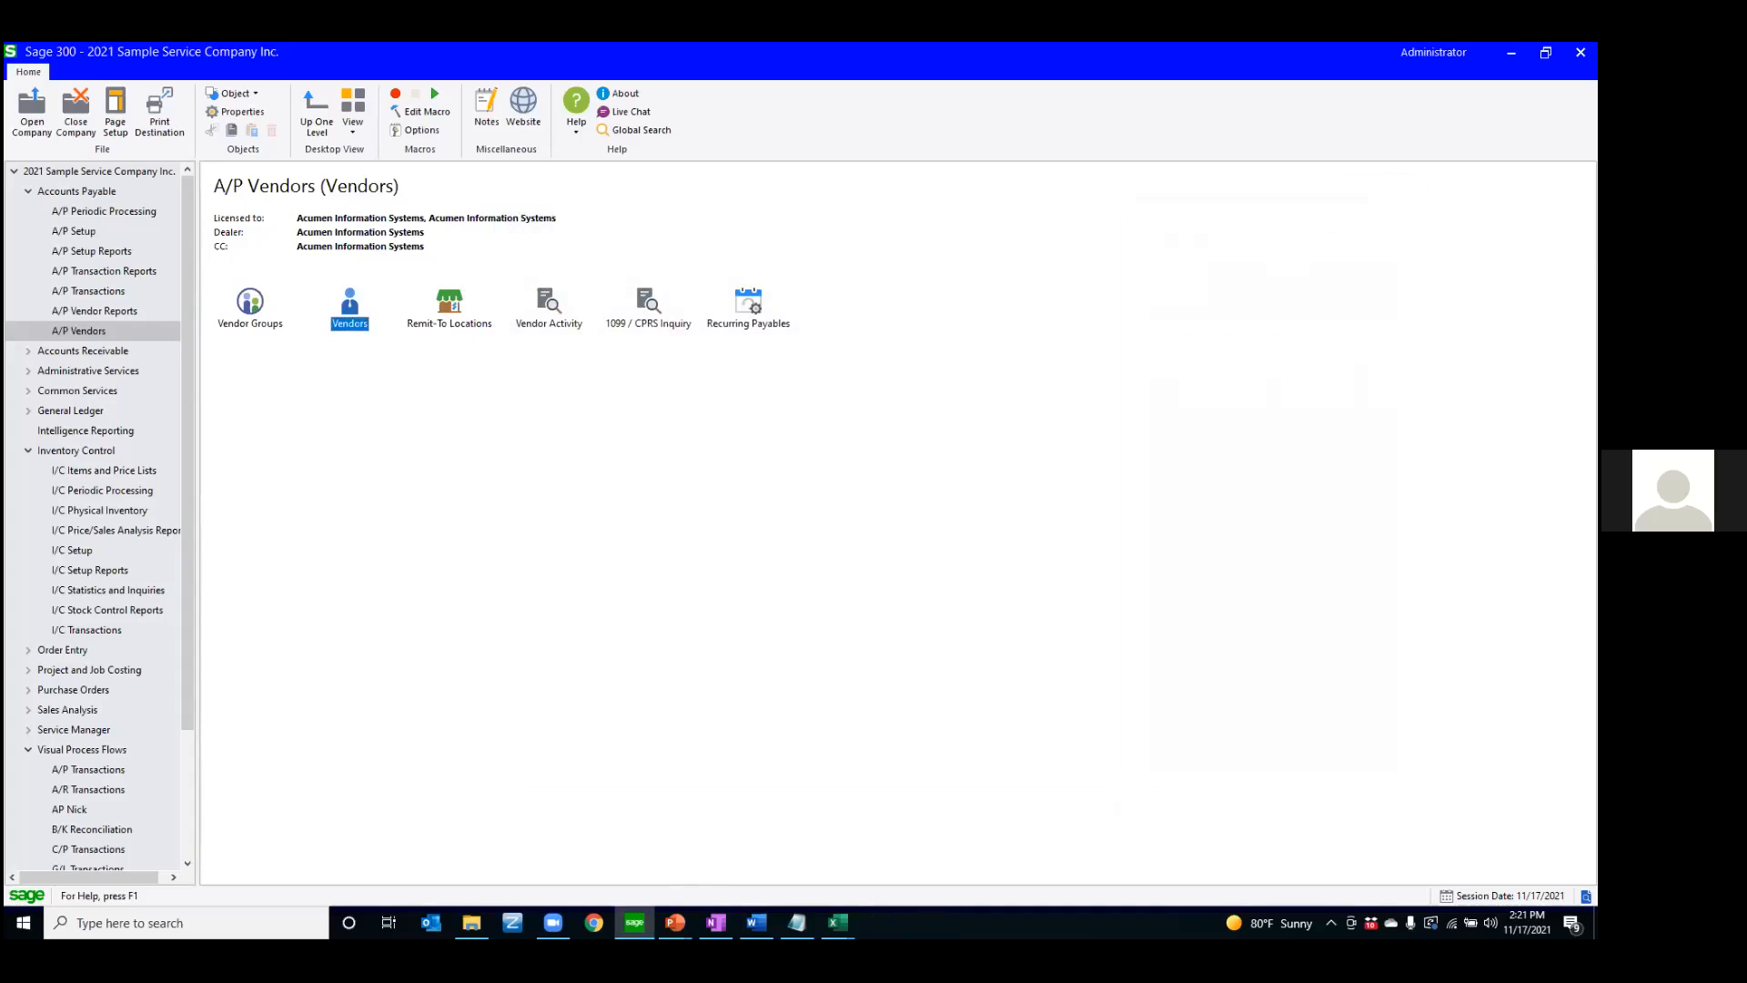
{"action": "key", "text": "alt+Tab"}
{"action": "key", "text": "Right"}
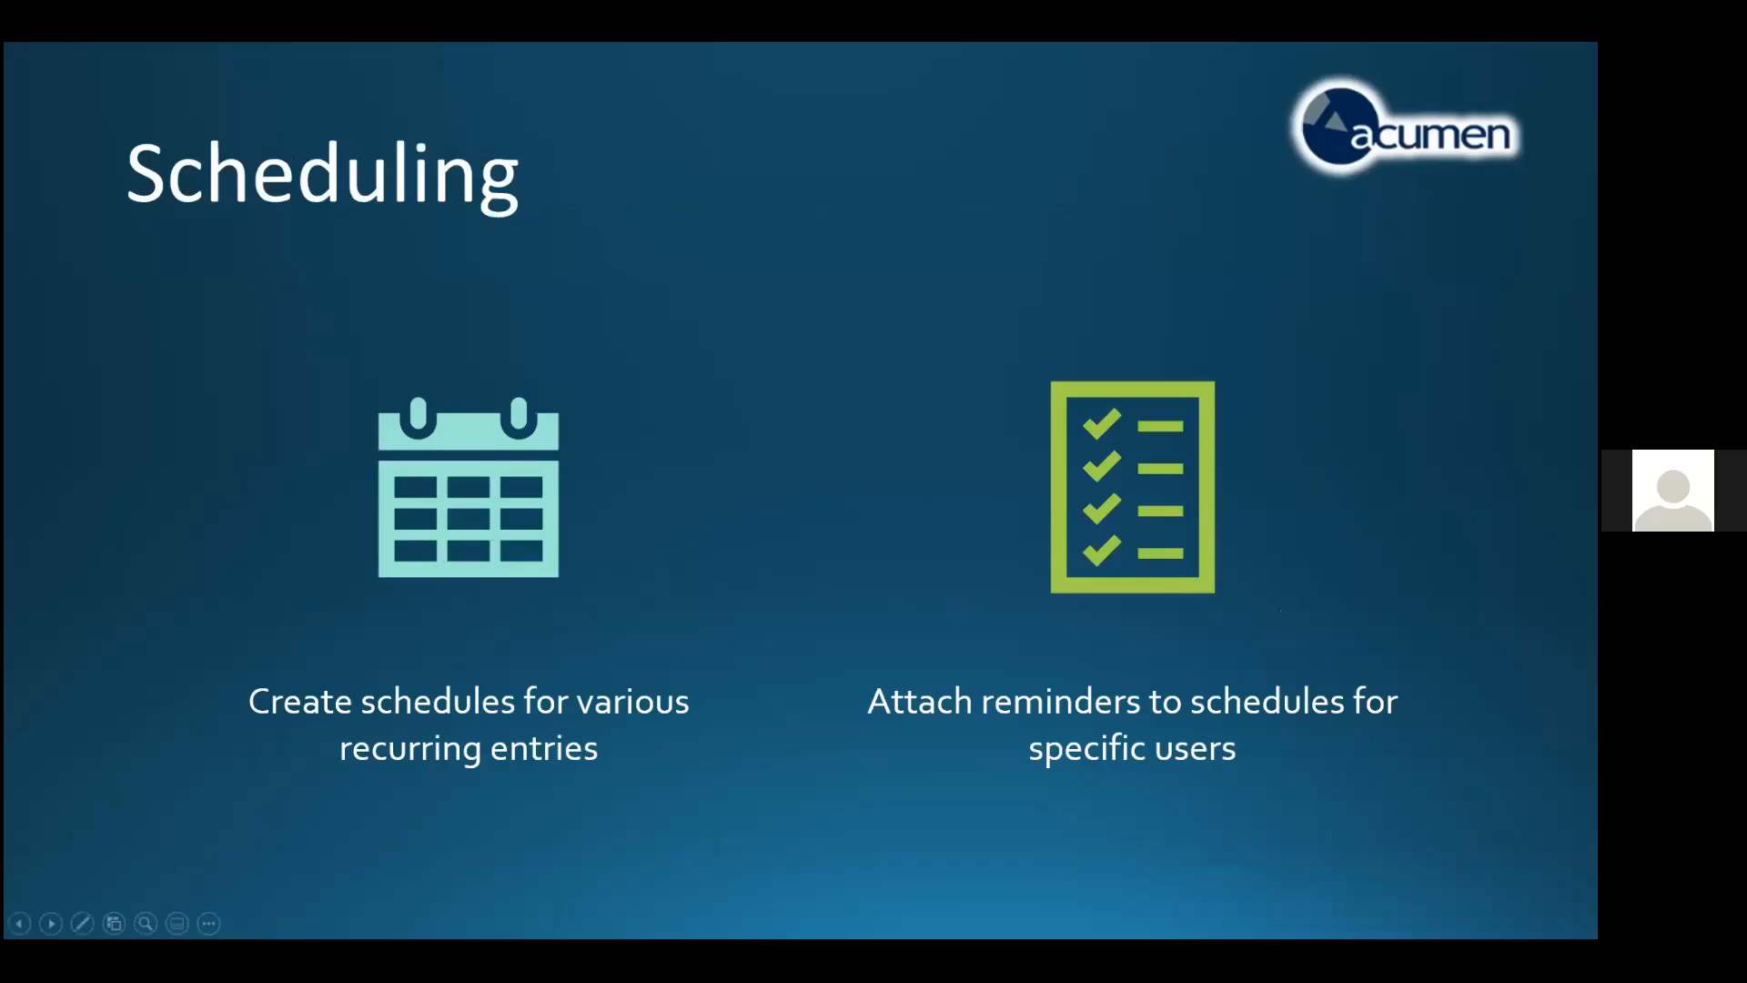
Switch to Sage 300, collapse Inventory Control and open the Schedules window from Scheduling under Common Services
{"action": "key", "text": "super"}
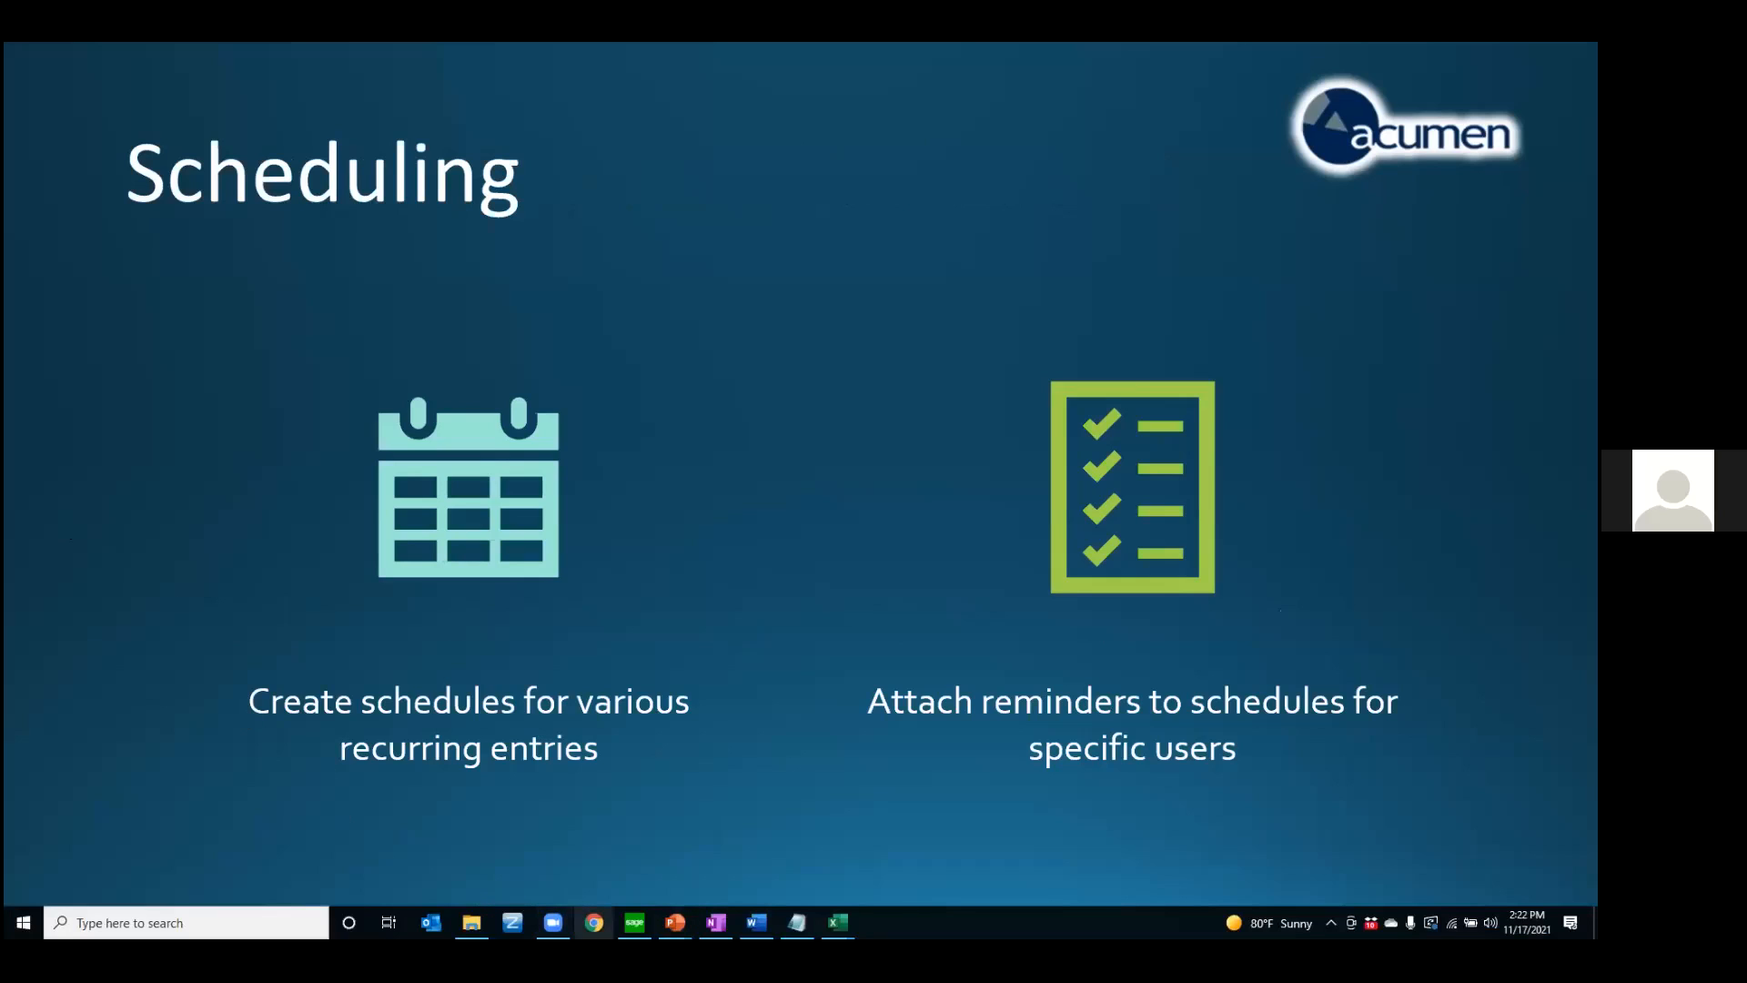
{"action": "left_click", "coordinate": [635, 922]}
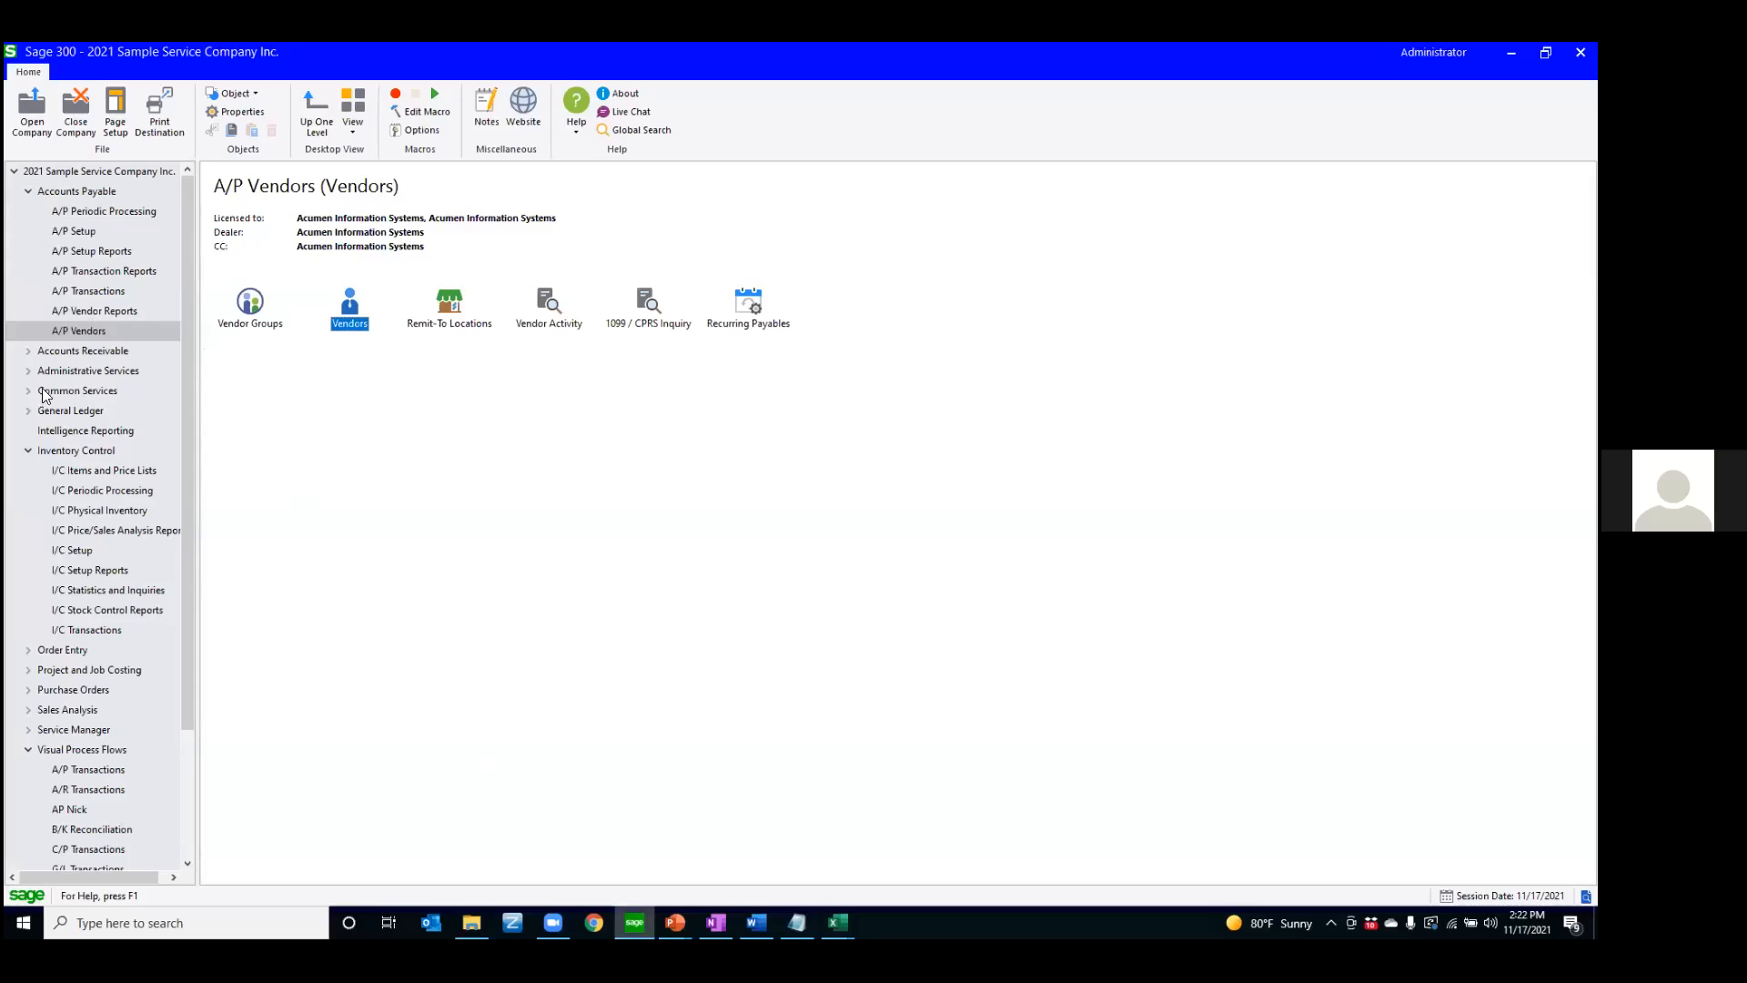
{"action": "left_click", "coordinate": [28, 451]}
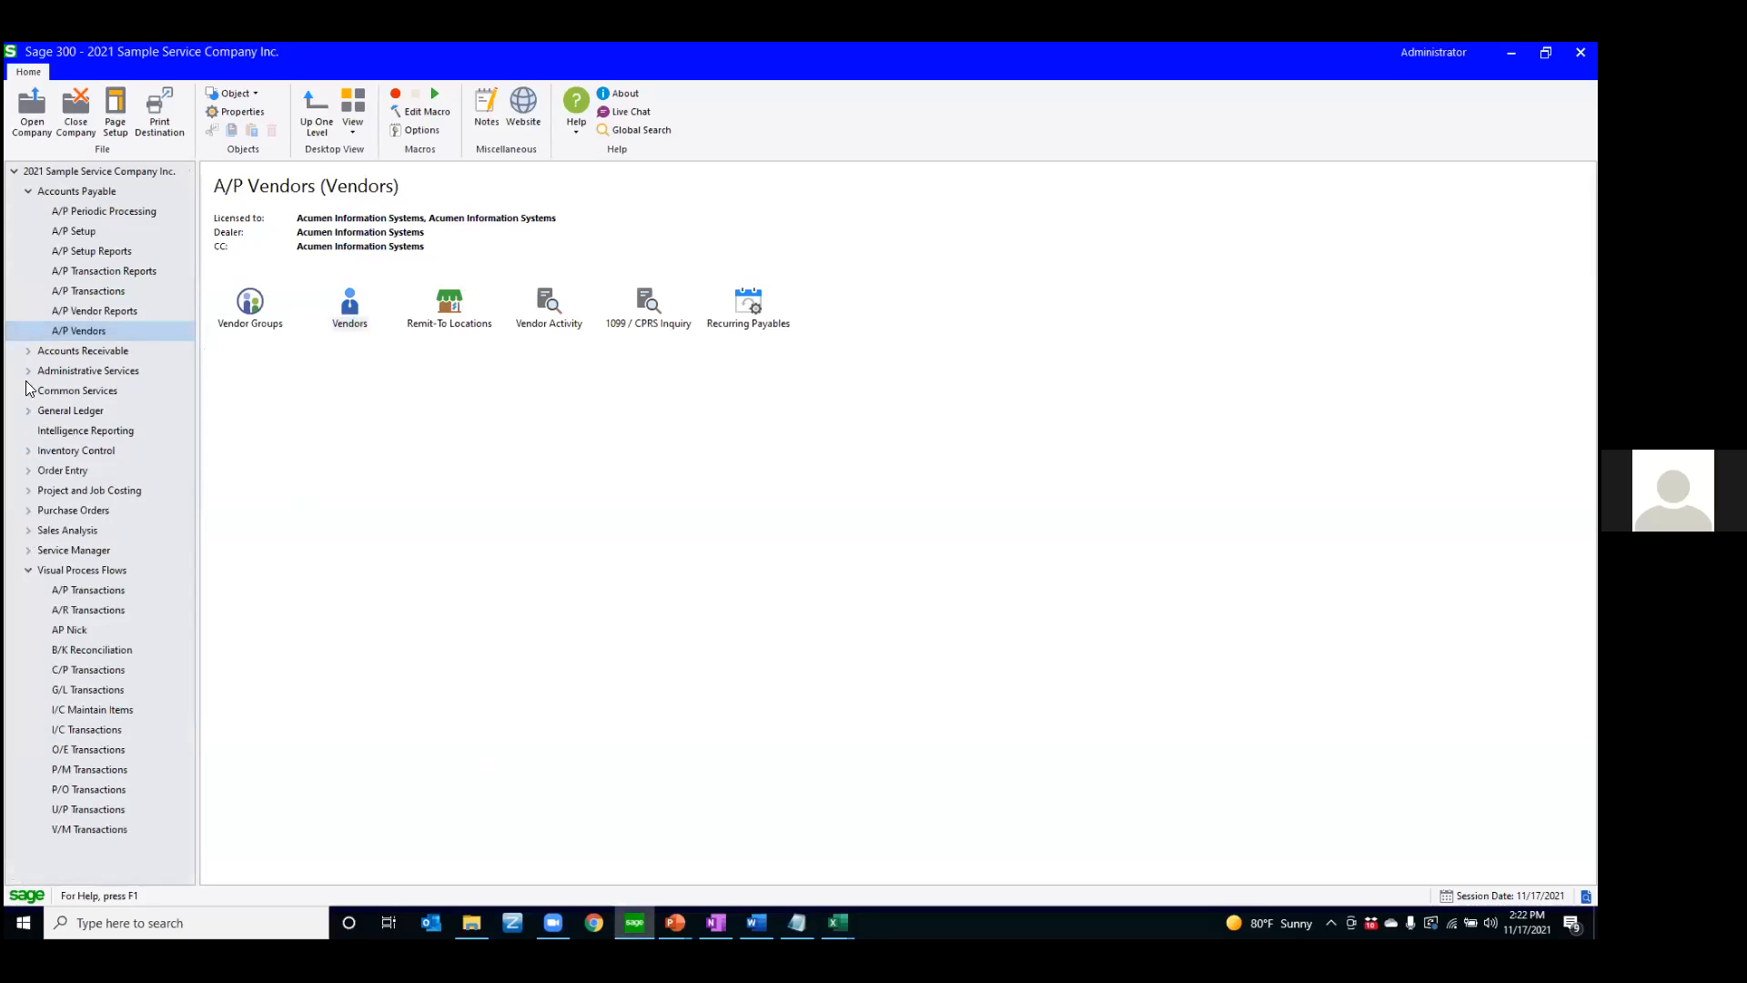
{"action": "left_click", "coordinate": [28, 390]}
{"action": "left_click", "coordinate": [80, 391]}
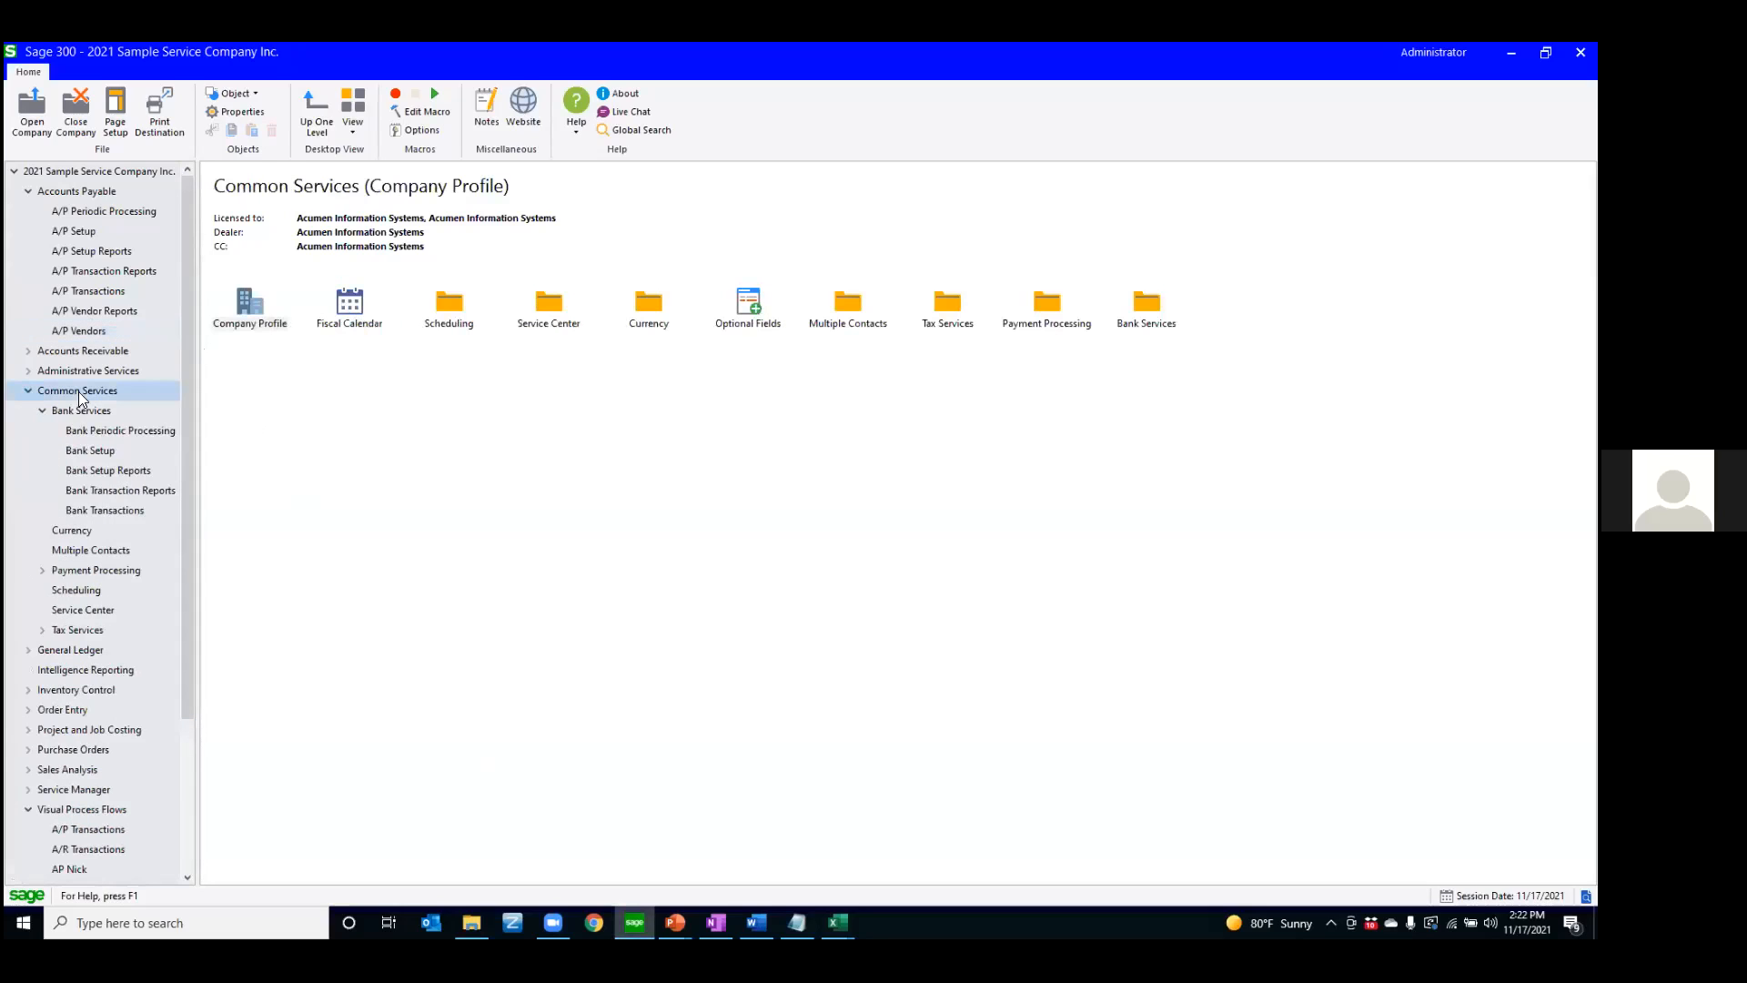
{"action": "double_click", "coordinate": [450, 308]}
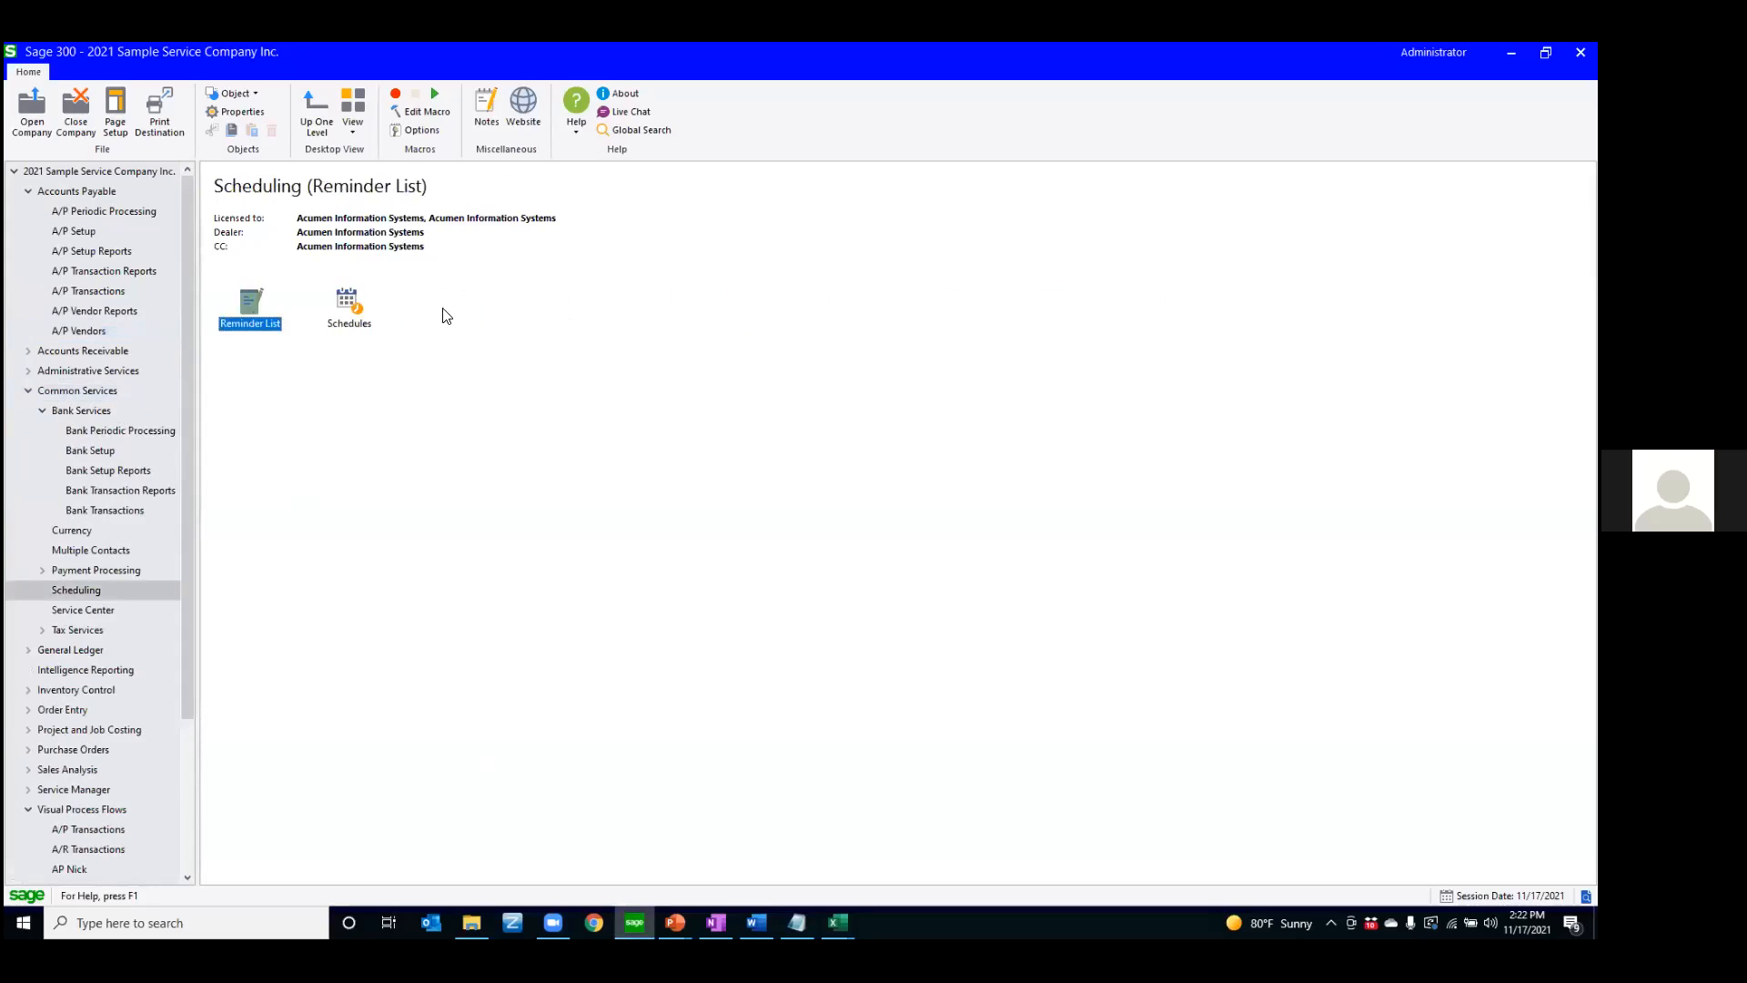
{"action": "double_click", "coordinate": [351, 299]}
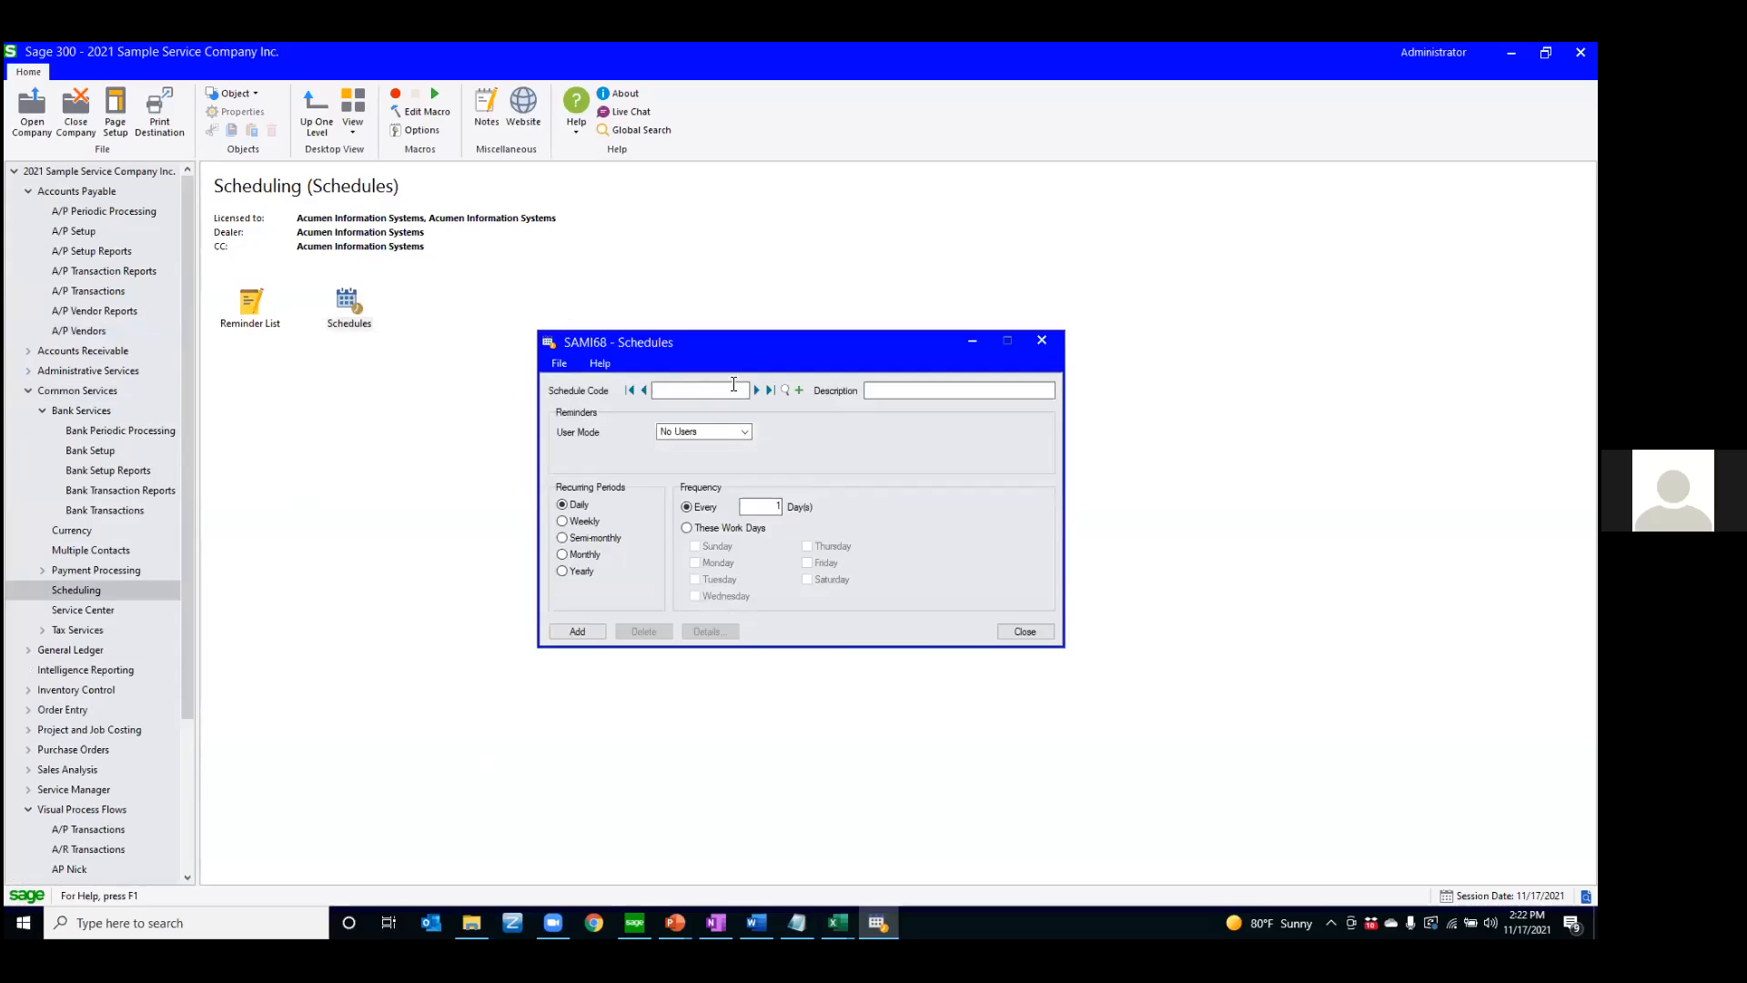
Load the MONTHLY schedule, try the All Users reminder mode, and set User Mode to Specific User with the user's ID
{"action": "left_click", "coordinate": [755, 389]}
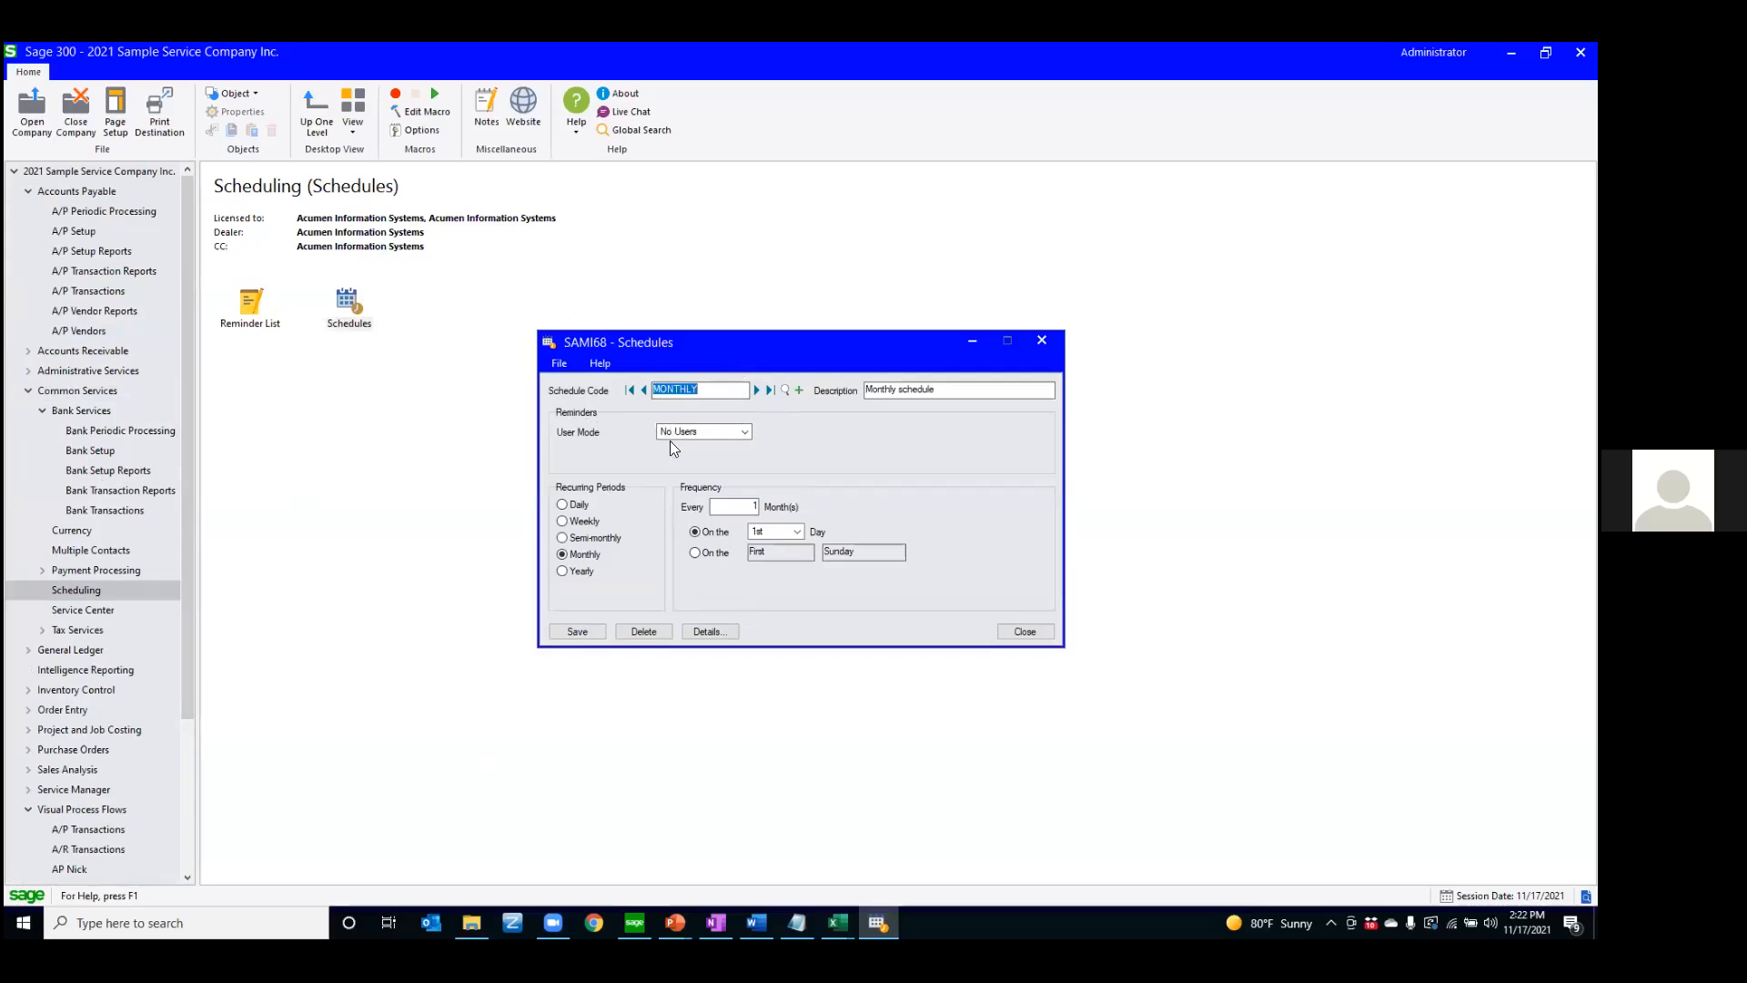
{"action": "left_click", "coordinate": [743, 432]}
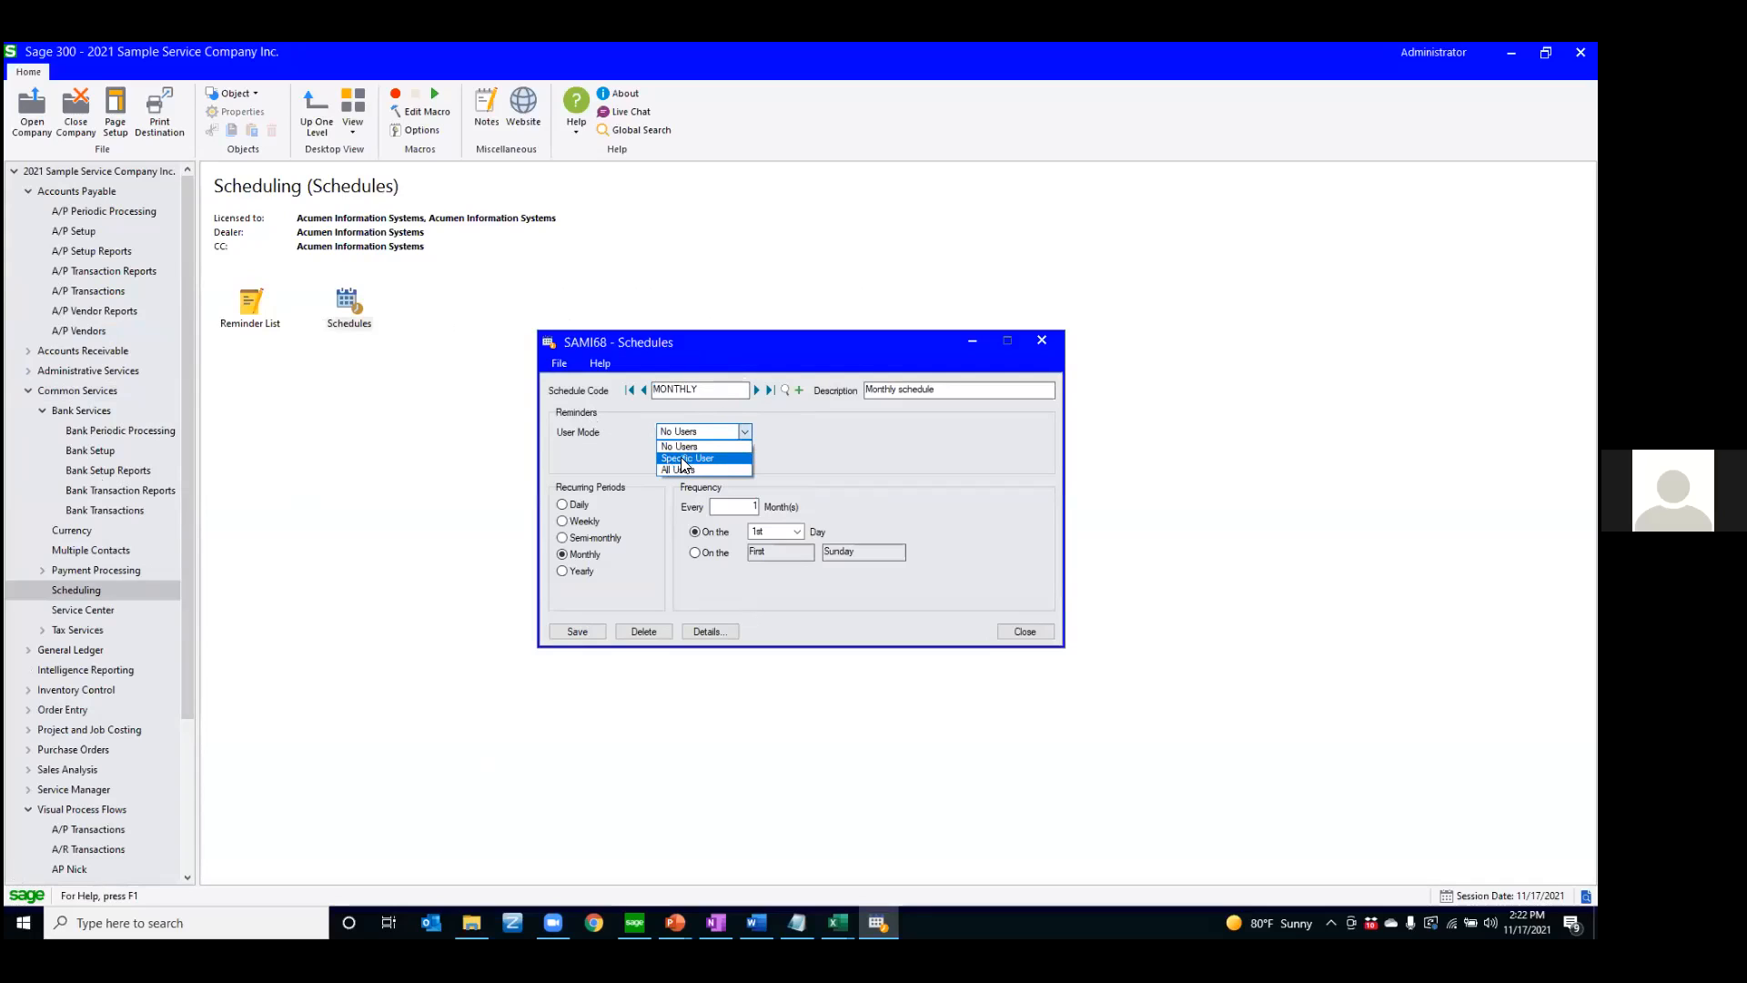
{"action": "left_click", "coordinate": [685, 458]}
{"action": "left_click", "coordinate": [742, 433]}
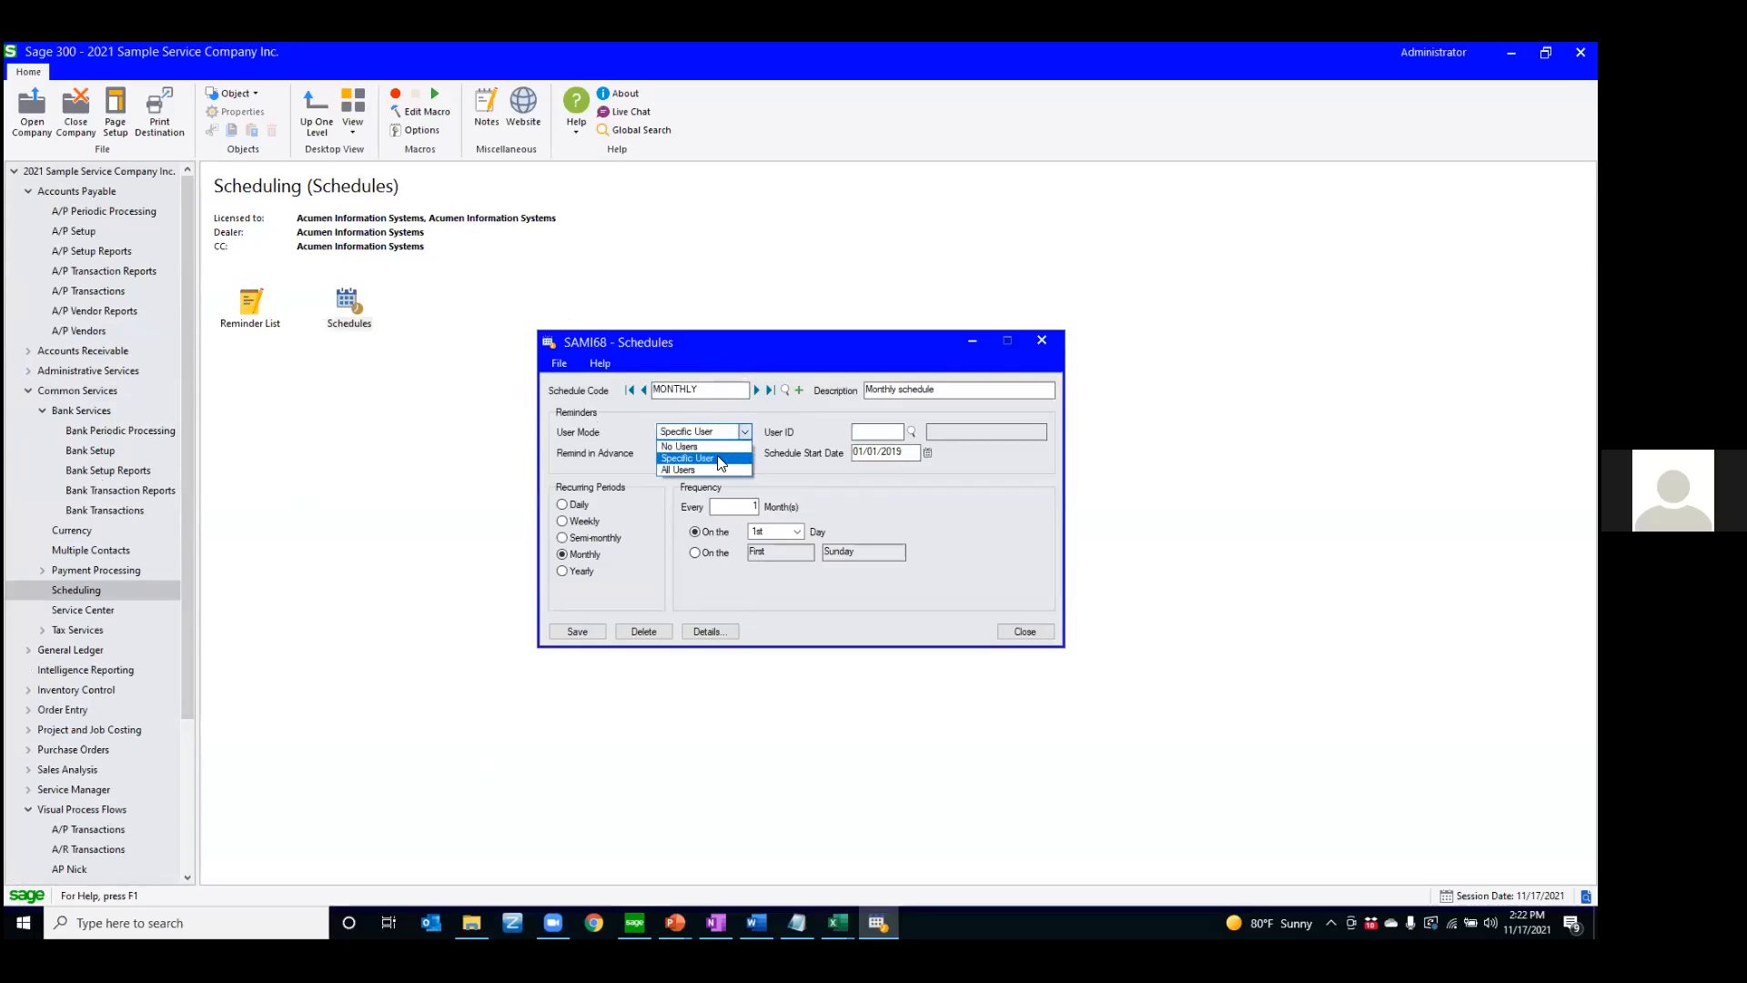
{"action": "left_click", "coordinate": [713, 468]}
{"action": "left_click", "coordinate": [744, 432]}
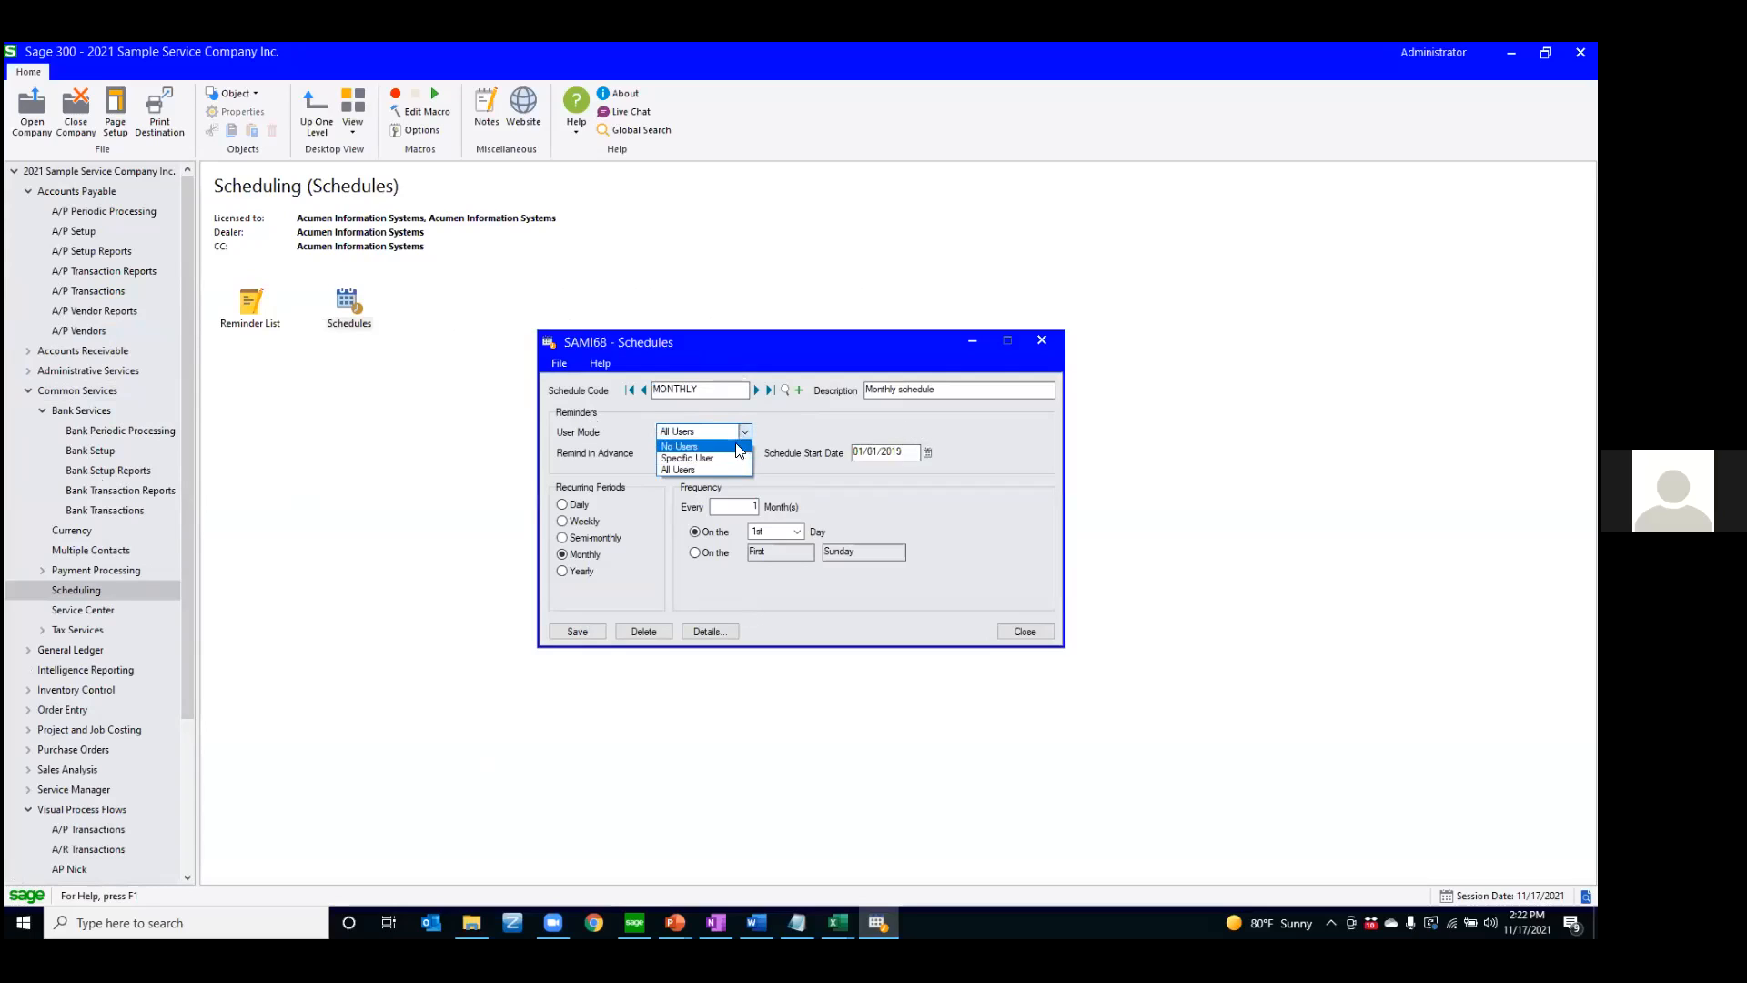
{"action": "left_click", "coordinate": [737, 459]}
{"action": "left_click", "coordinate": [864, 433]}
{"action": "type", "text": "NICK"}
{"action": "key", "text": "Tab"}
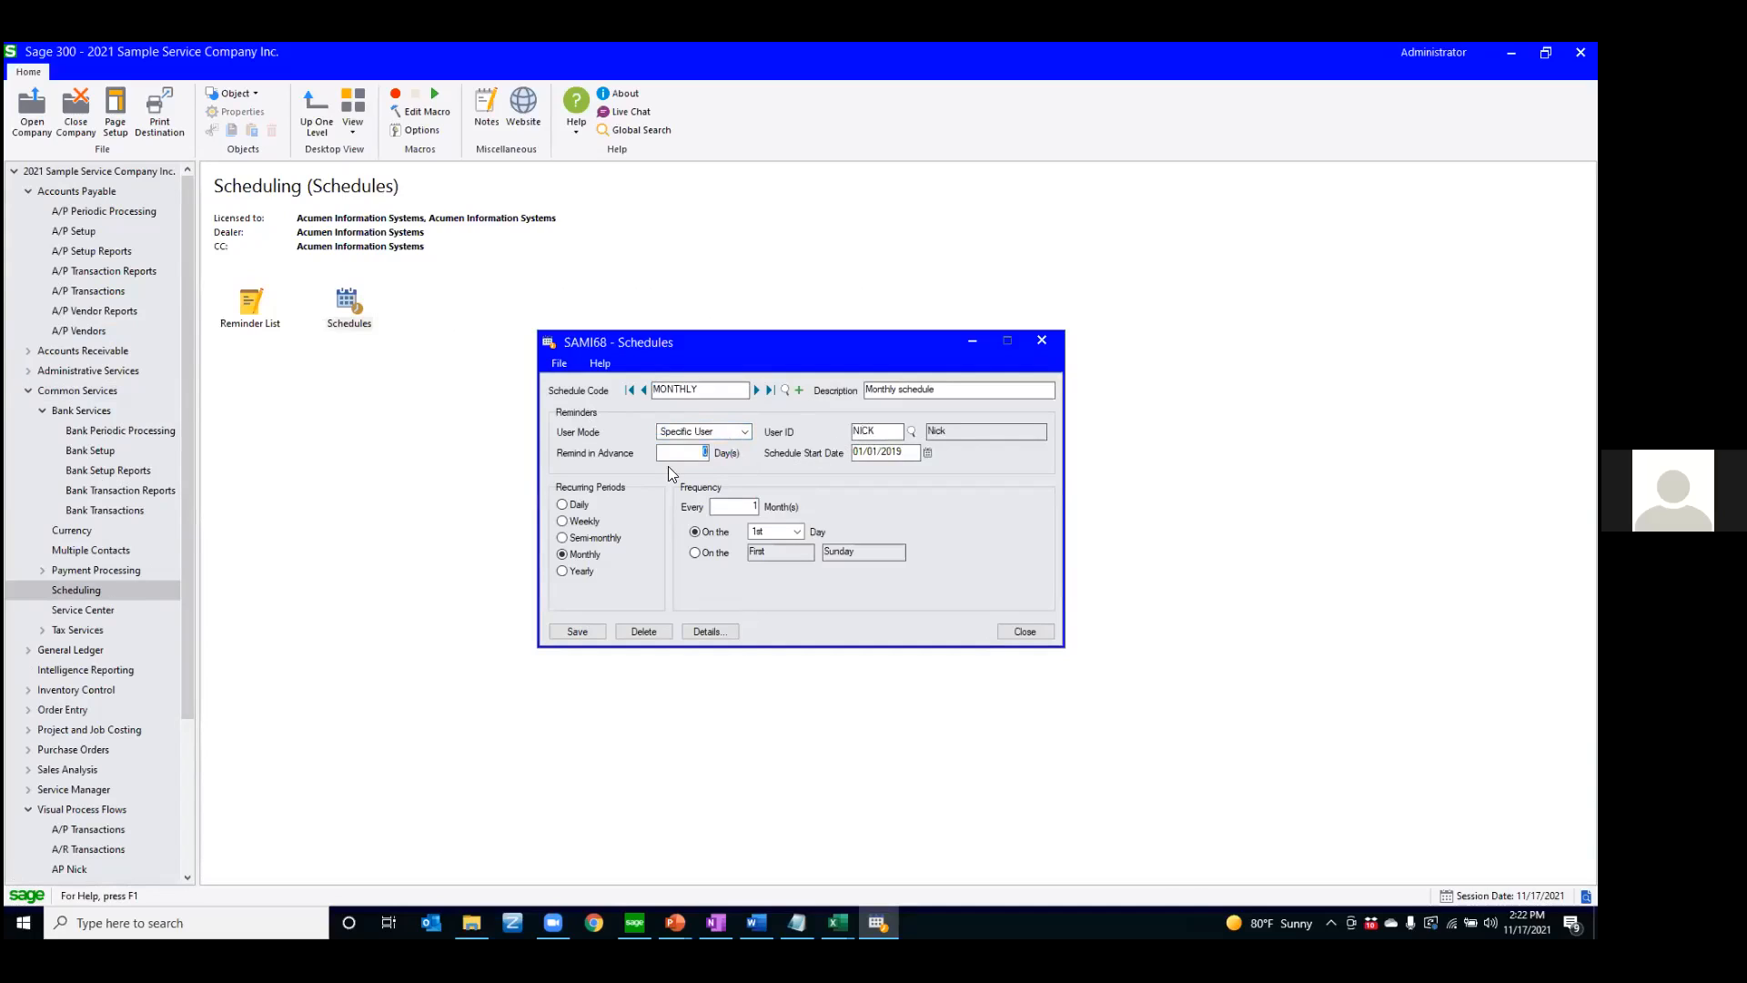
Set the MONTHLY schedule's reminder to 4 days in advance and its schedule start date to 11/01/2021
{"action": "type", "text": "4"}
{"action": "key", "text": "Tab"}
{"action": "left_click", "coordinate": [929, 453]}
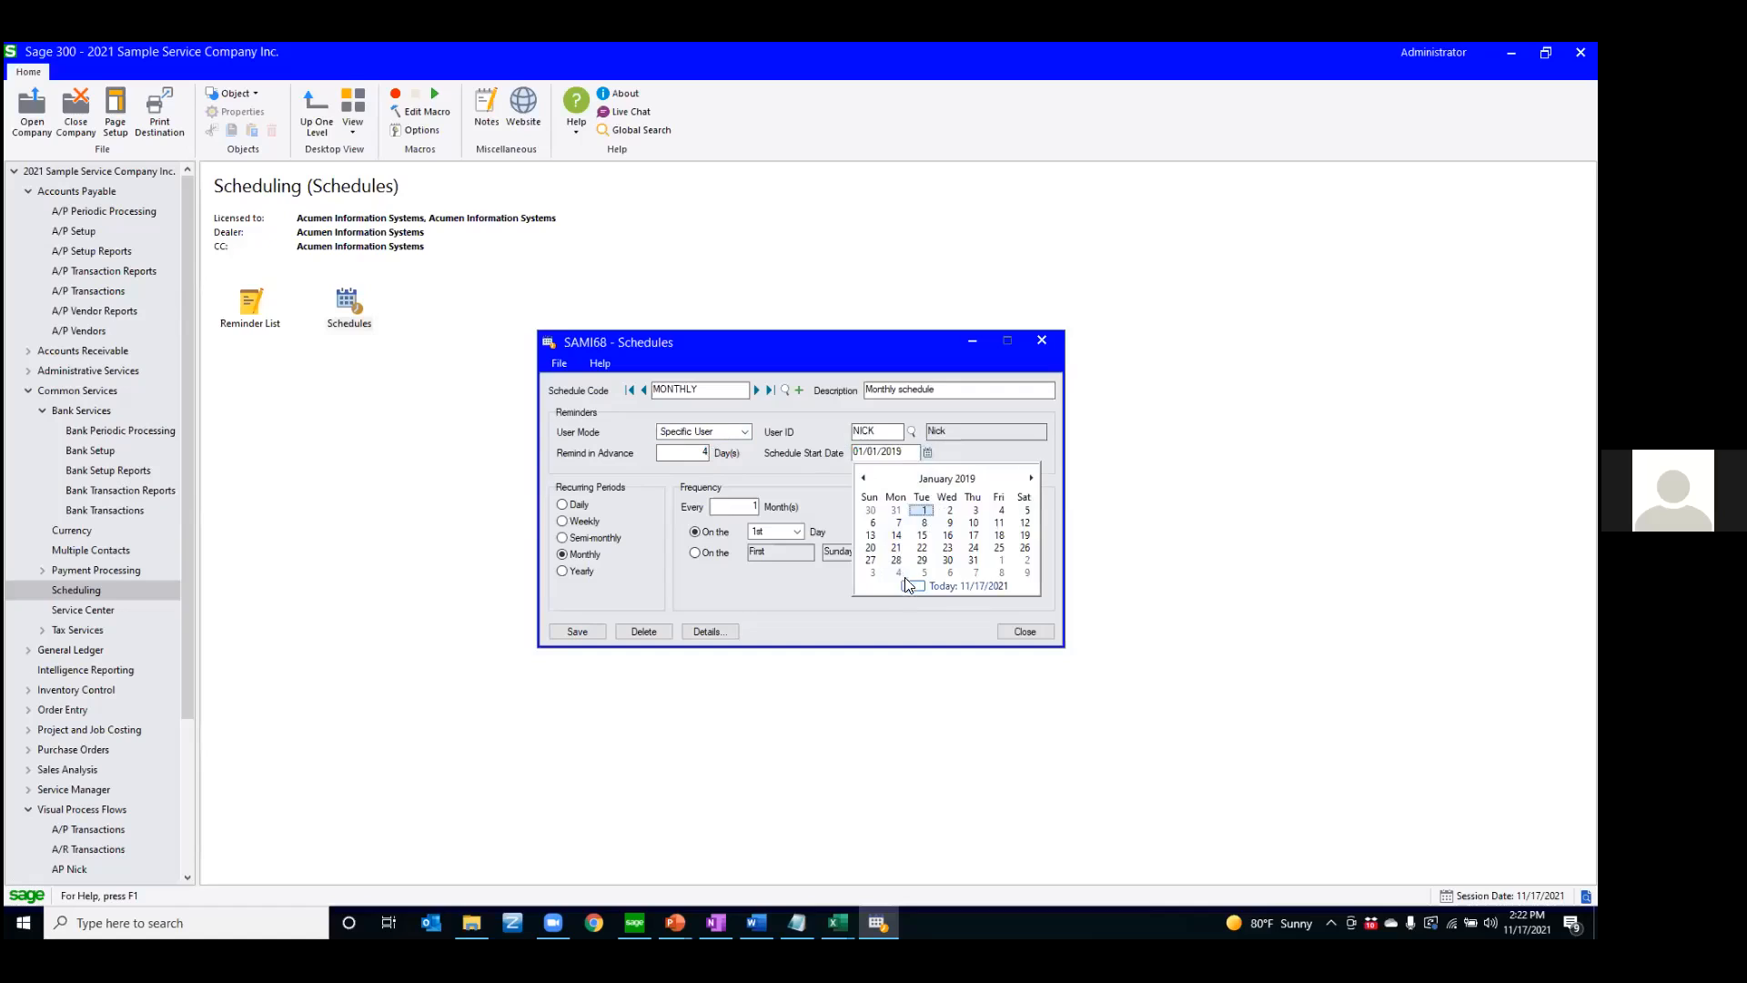
{"action": "left_click", "coordinate": [968, 585]}
{"action": "left_click", "coordinate": [928, 452]}
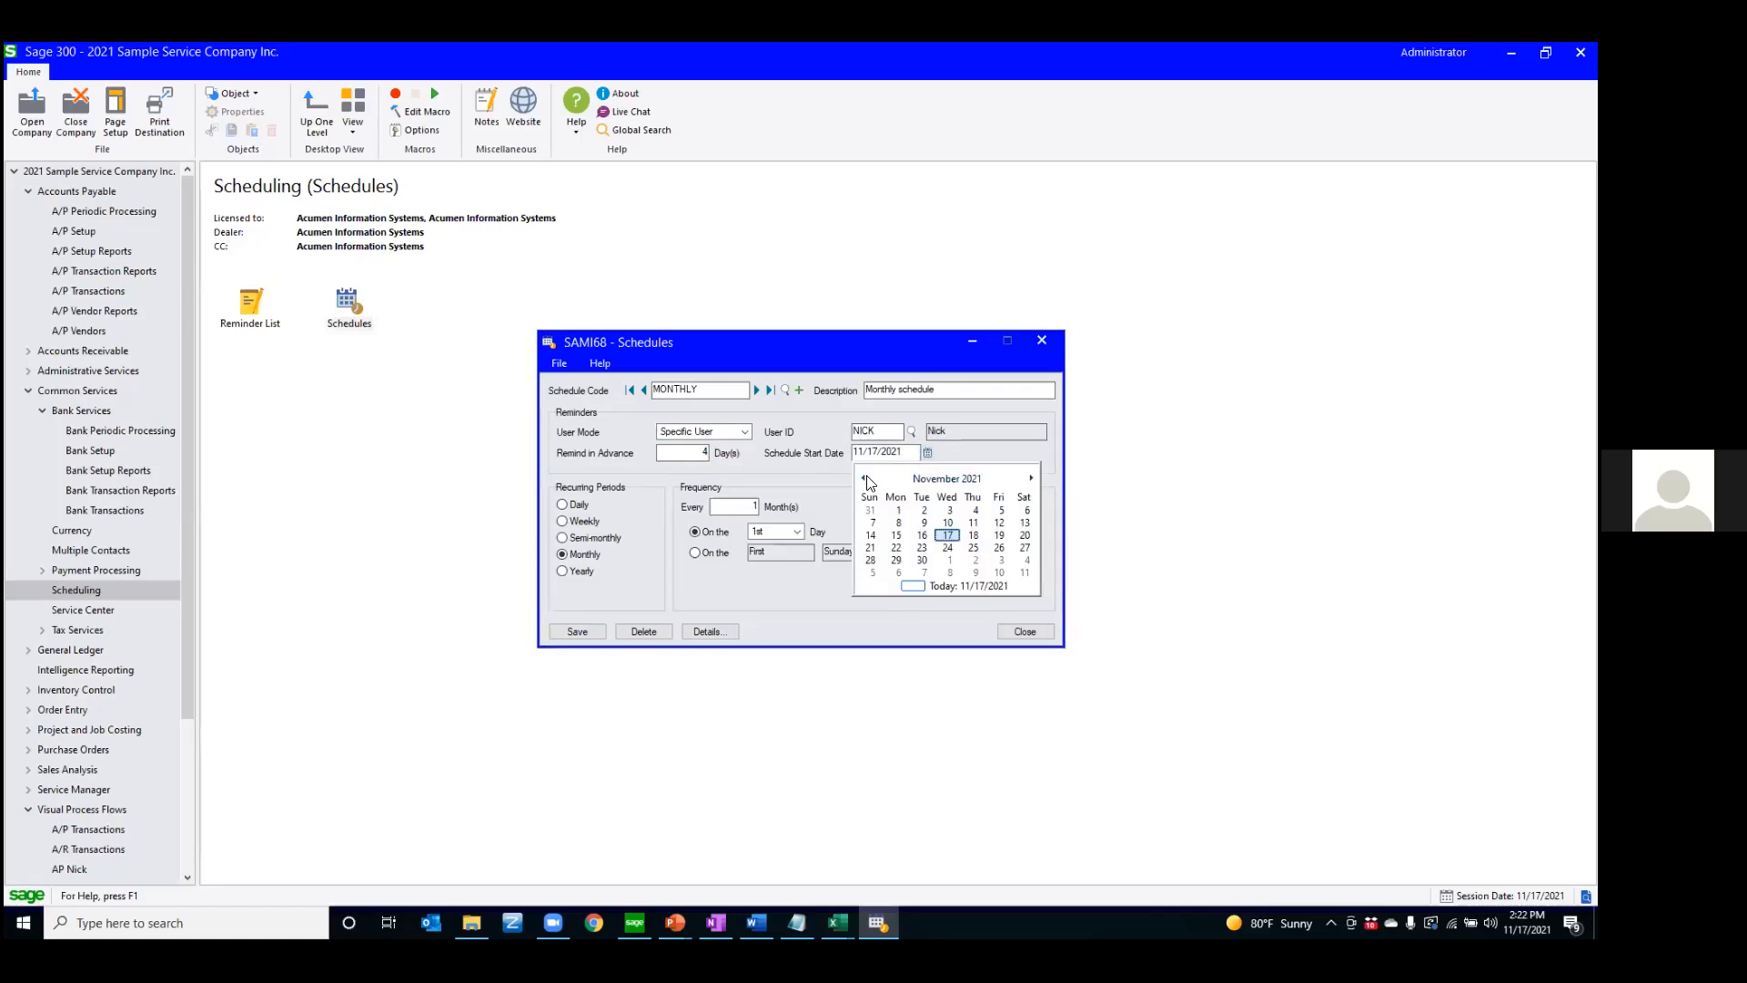
{"action": "left_click", "coordinate": [891, 510]}
{"action": "key", "text": "Tab"}
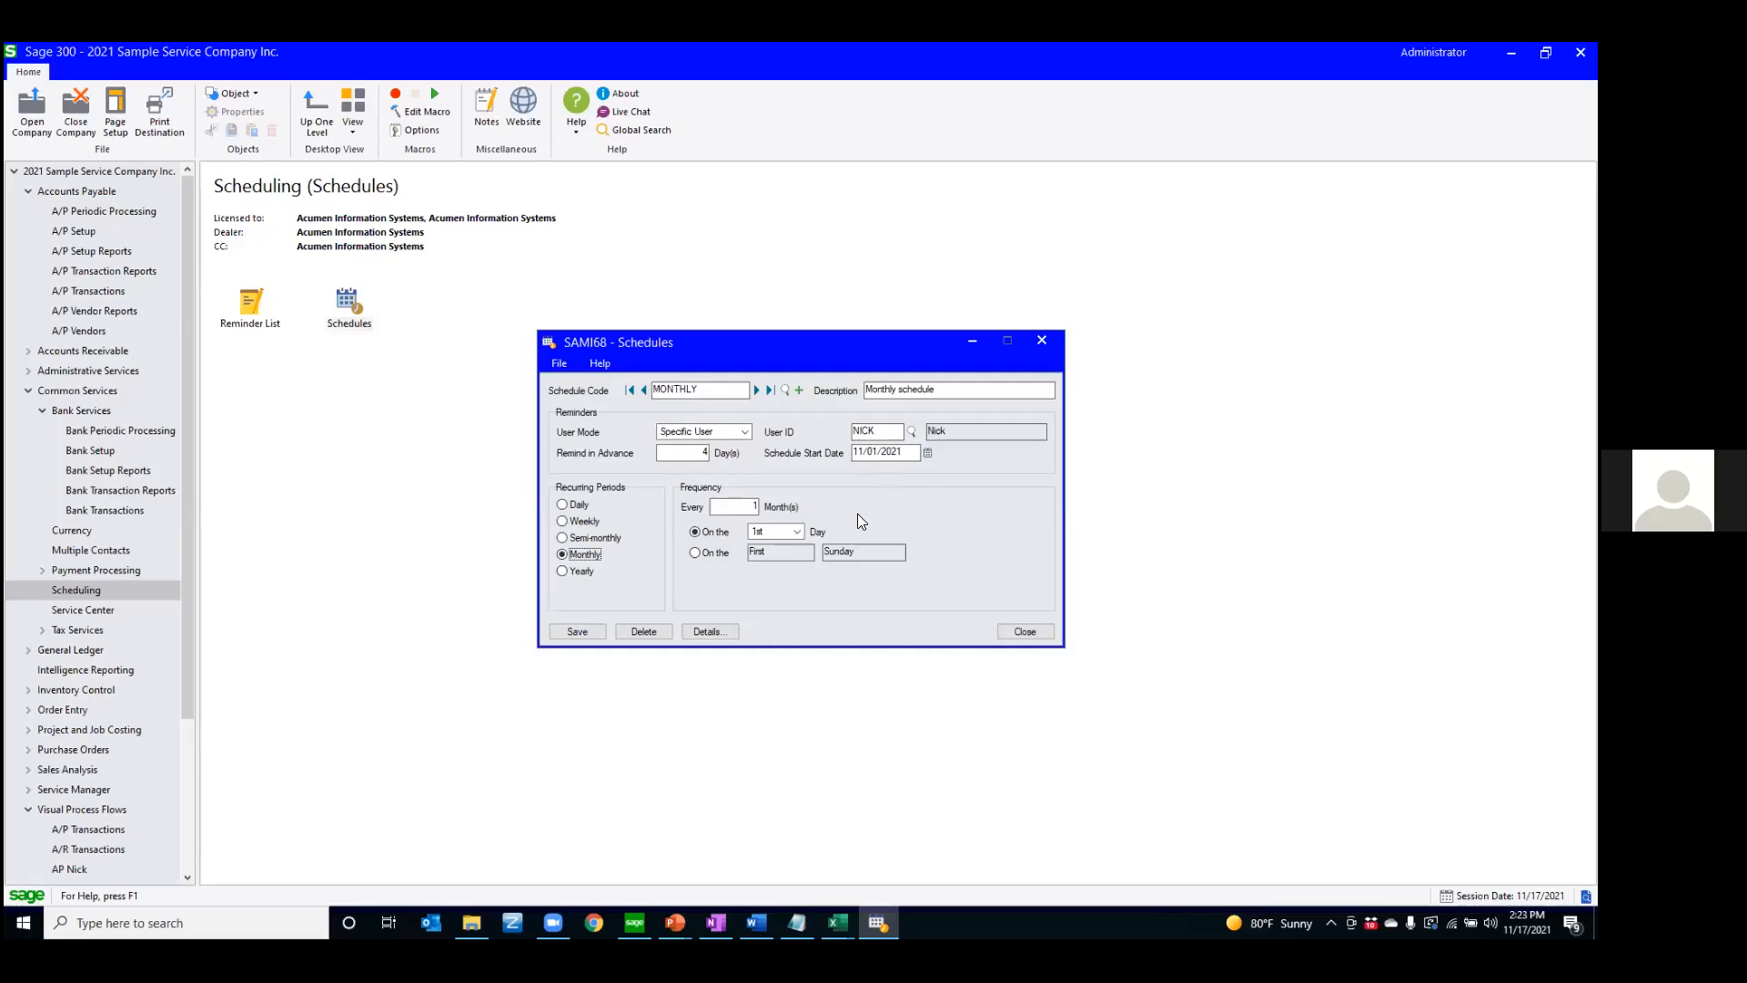
Close the Schedules window without saving the changes to the MONTHLY schedule
{"action": "left_click_drag", "start_coordinate": [710, 389], "coordinate": [648, 389]}
{"action": "left_click", "coordinate": [1028, 632]}
{"action": "left_click", "coordinate": [733, 385]}
{"action": "left_click", "coordinate": [1024, 630]}
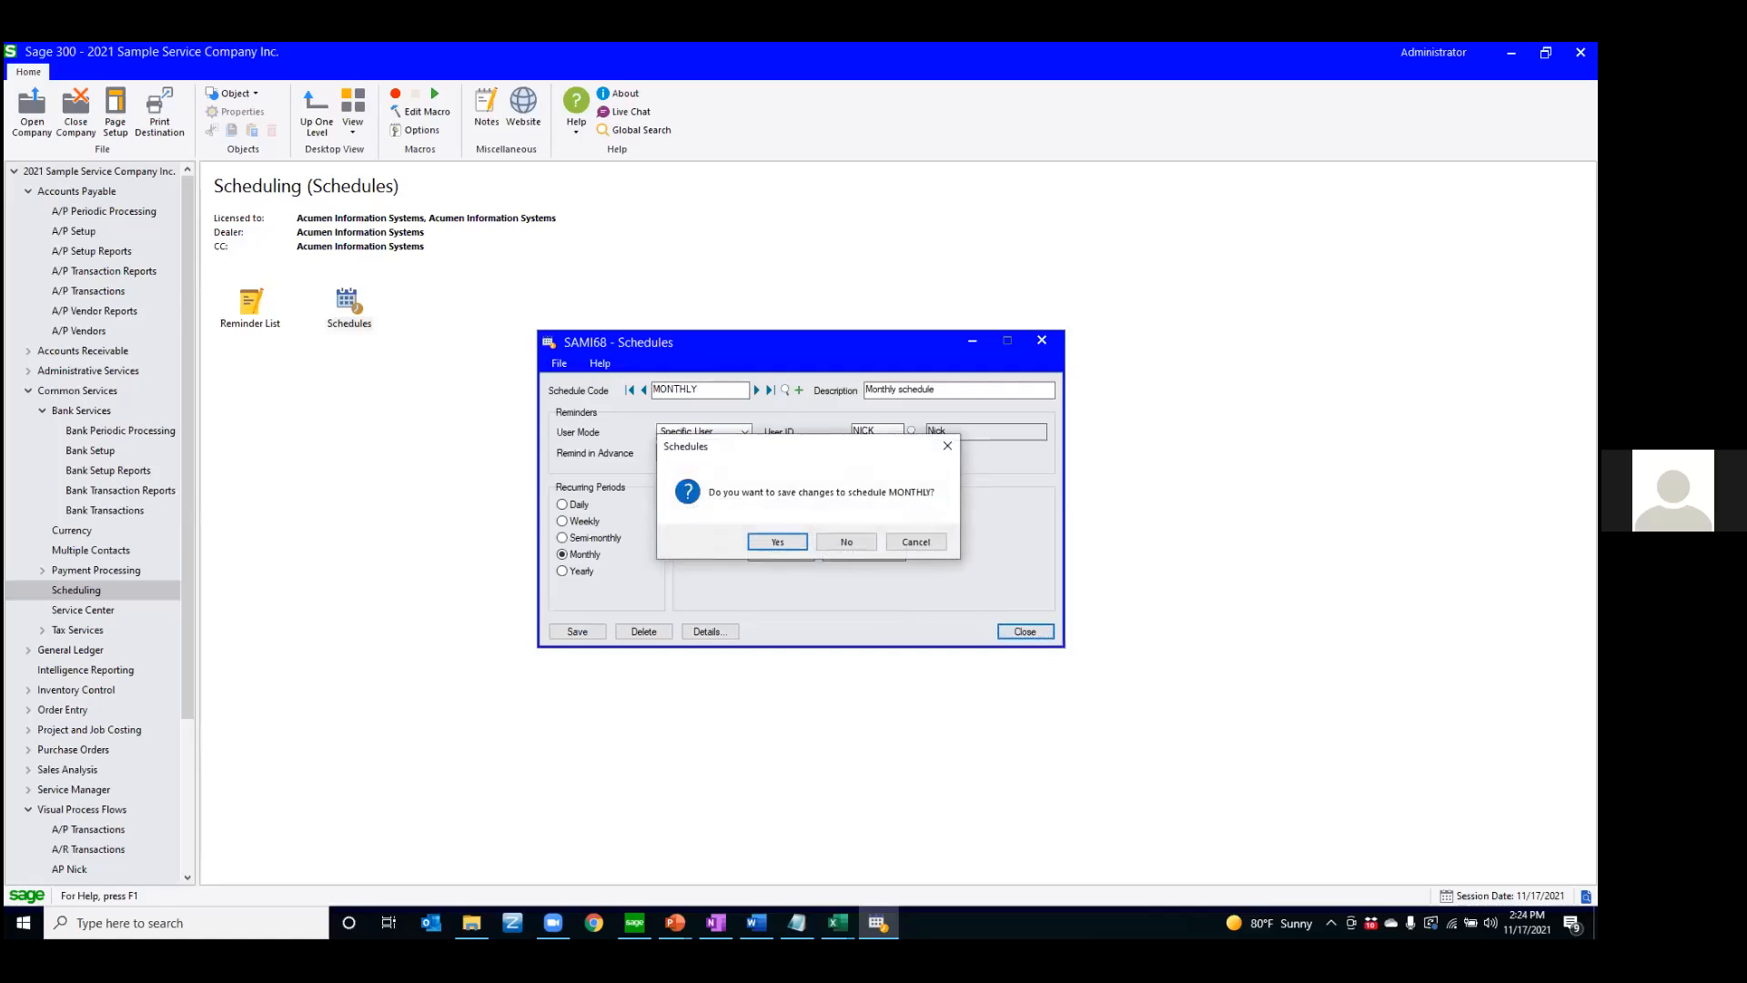
{"action": "left_click", "coordinate": [845, 545]}
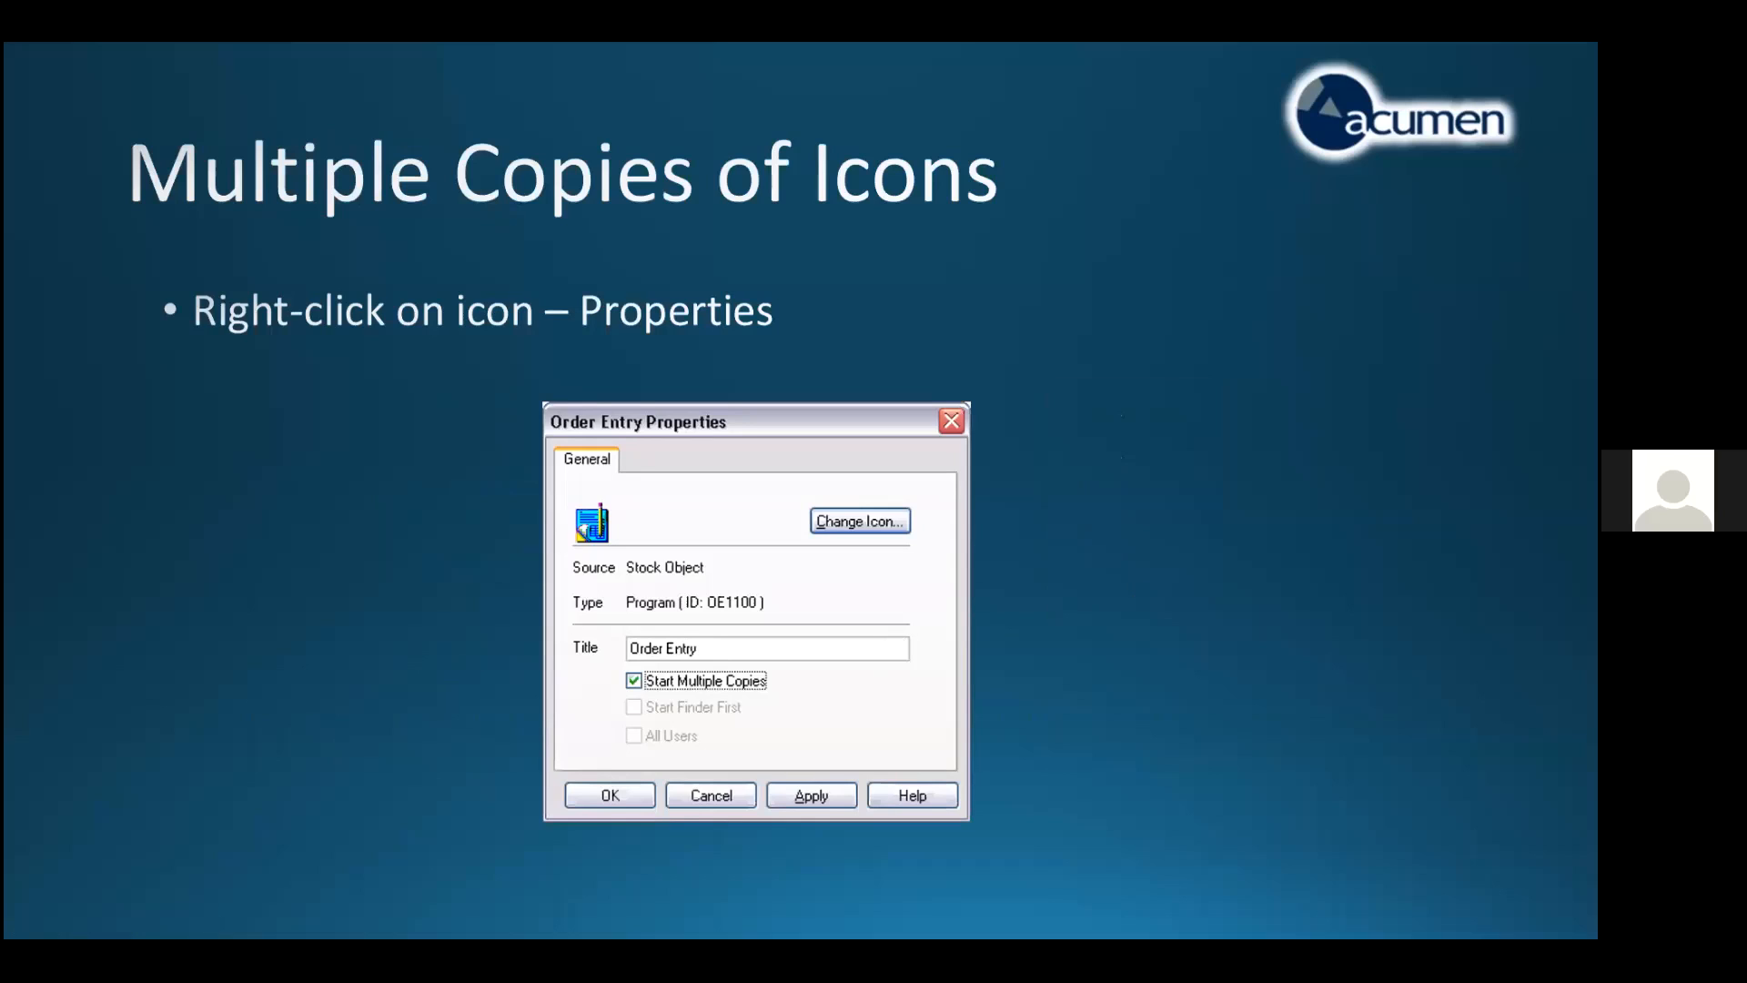
Switch from the slide show to Sage 300, collapse Common Services, and open Order Entry from O/E Transactions
{"action": "key", "text": "super"}
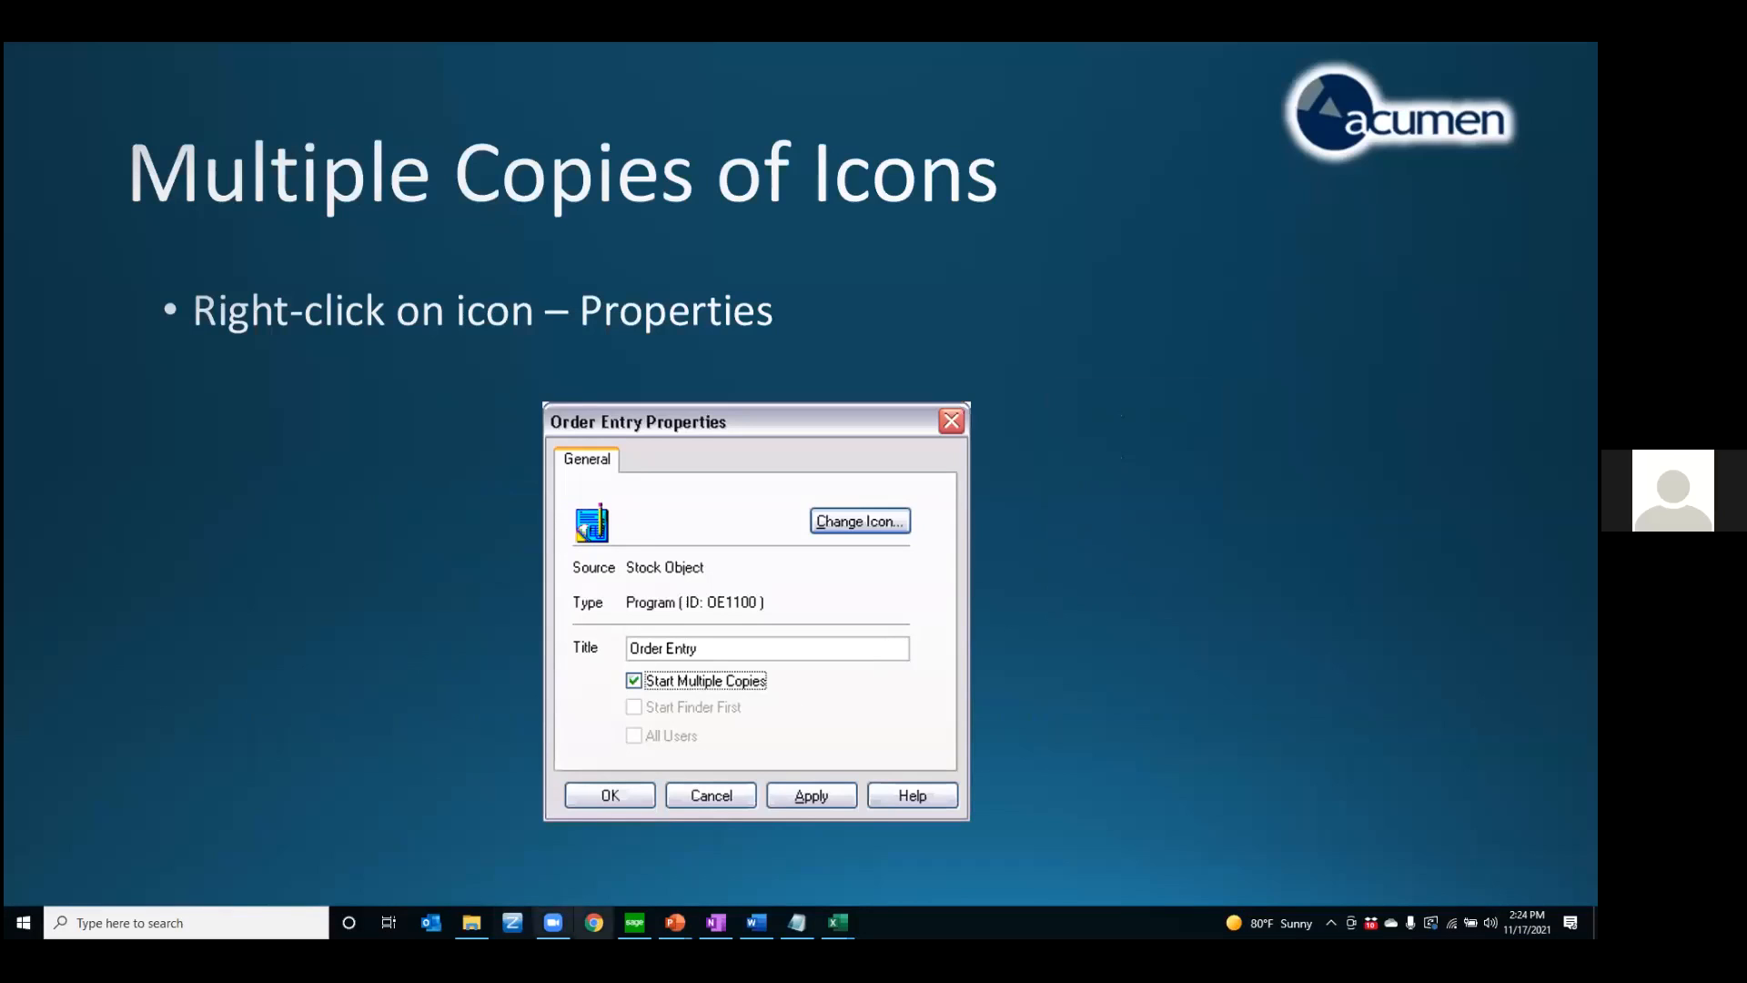
{"action": "left_click", "coordinate": [634, 922]}
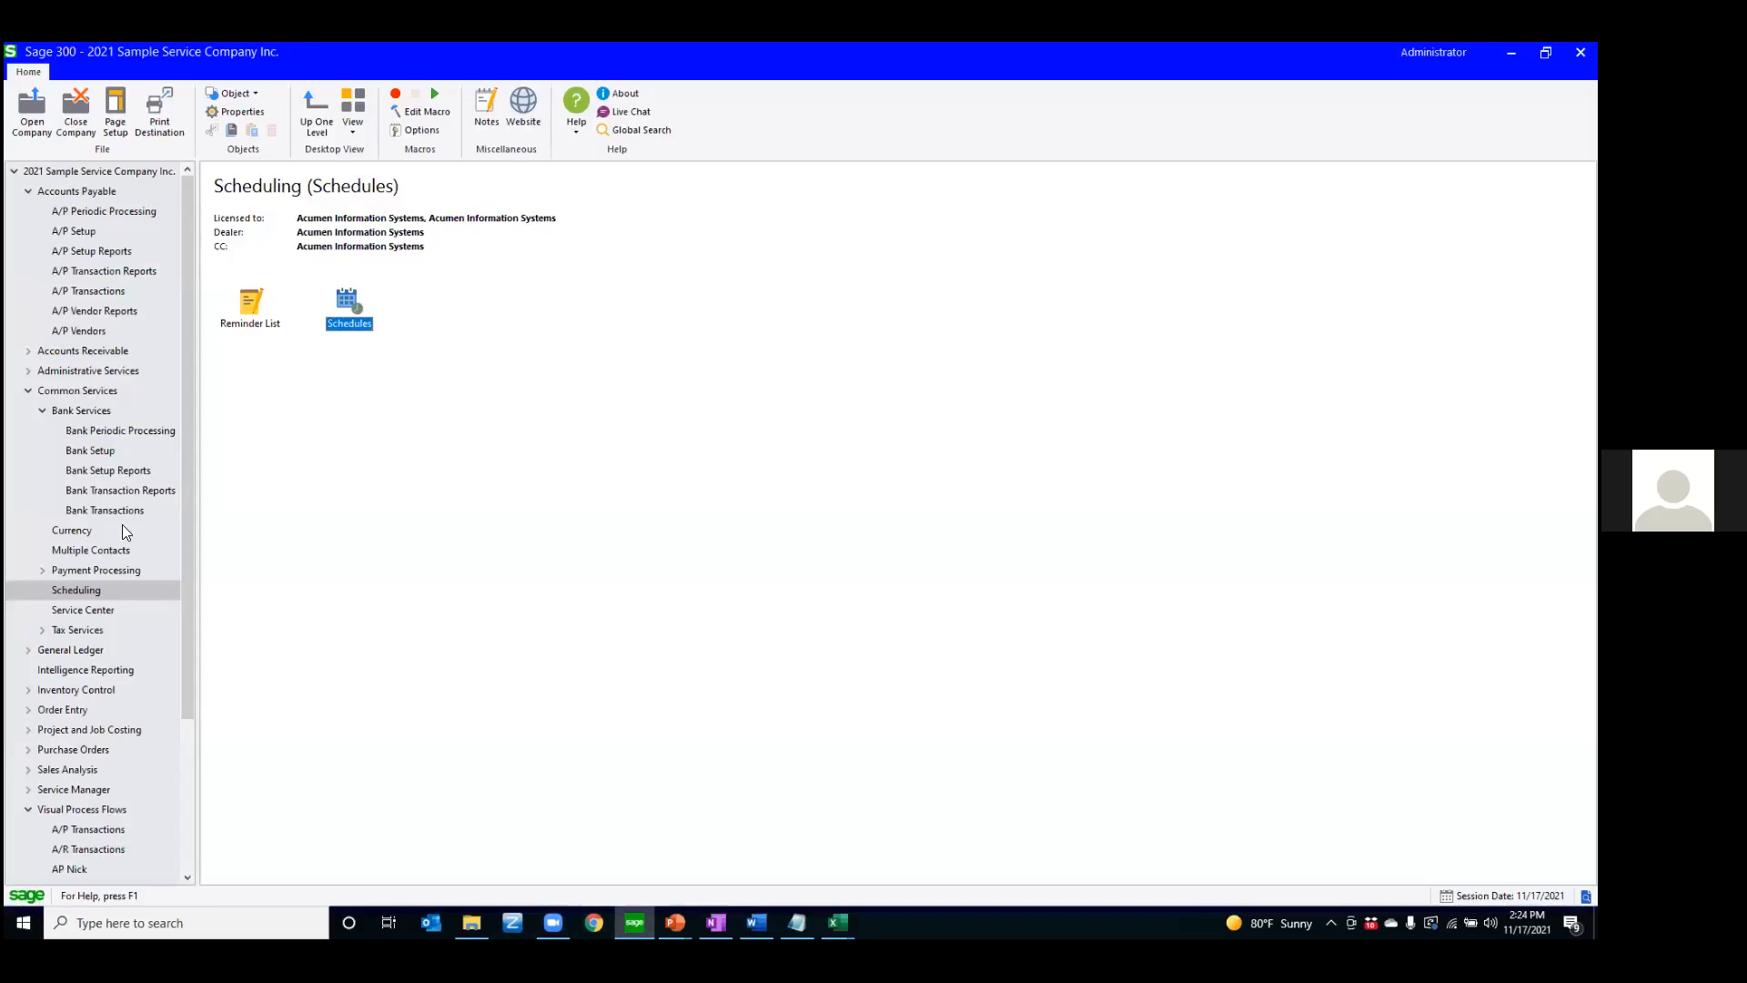
{"action": "left_click", "coordinate": [28, 391]}
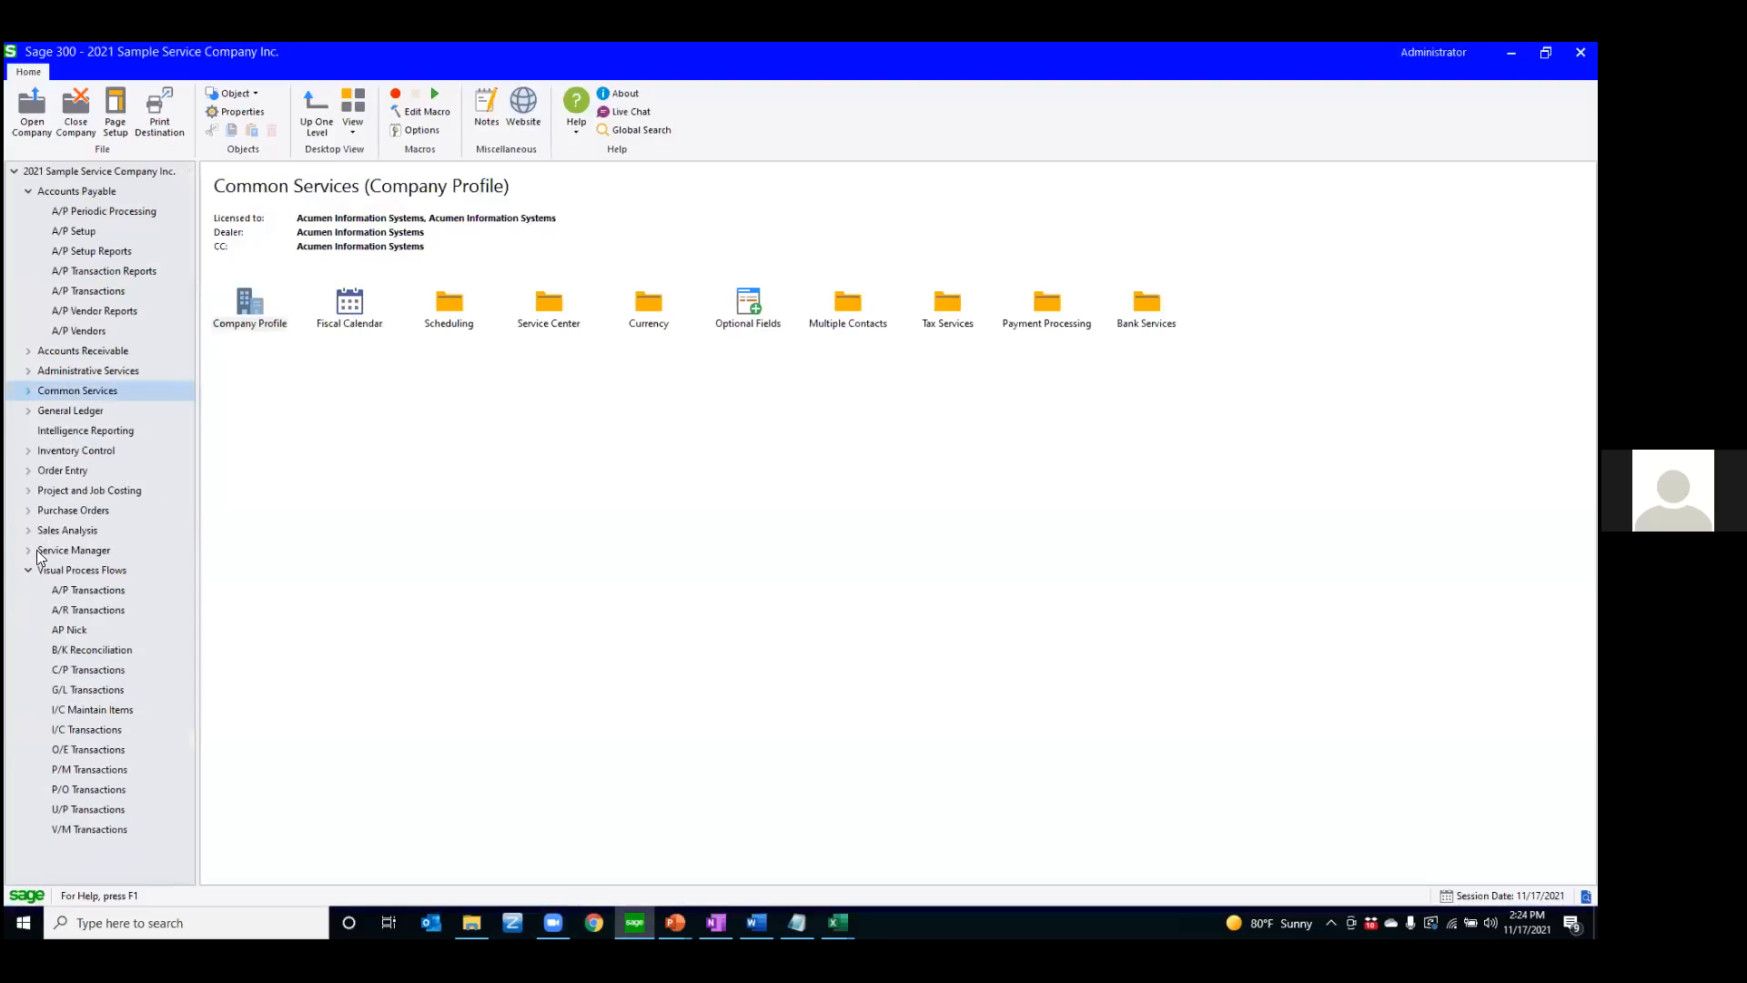
{"action": "left_click", "coordinate": [50, 471]}
{"action": "left_click", "coordinate": [29, 470]}
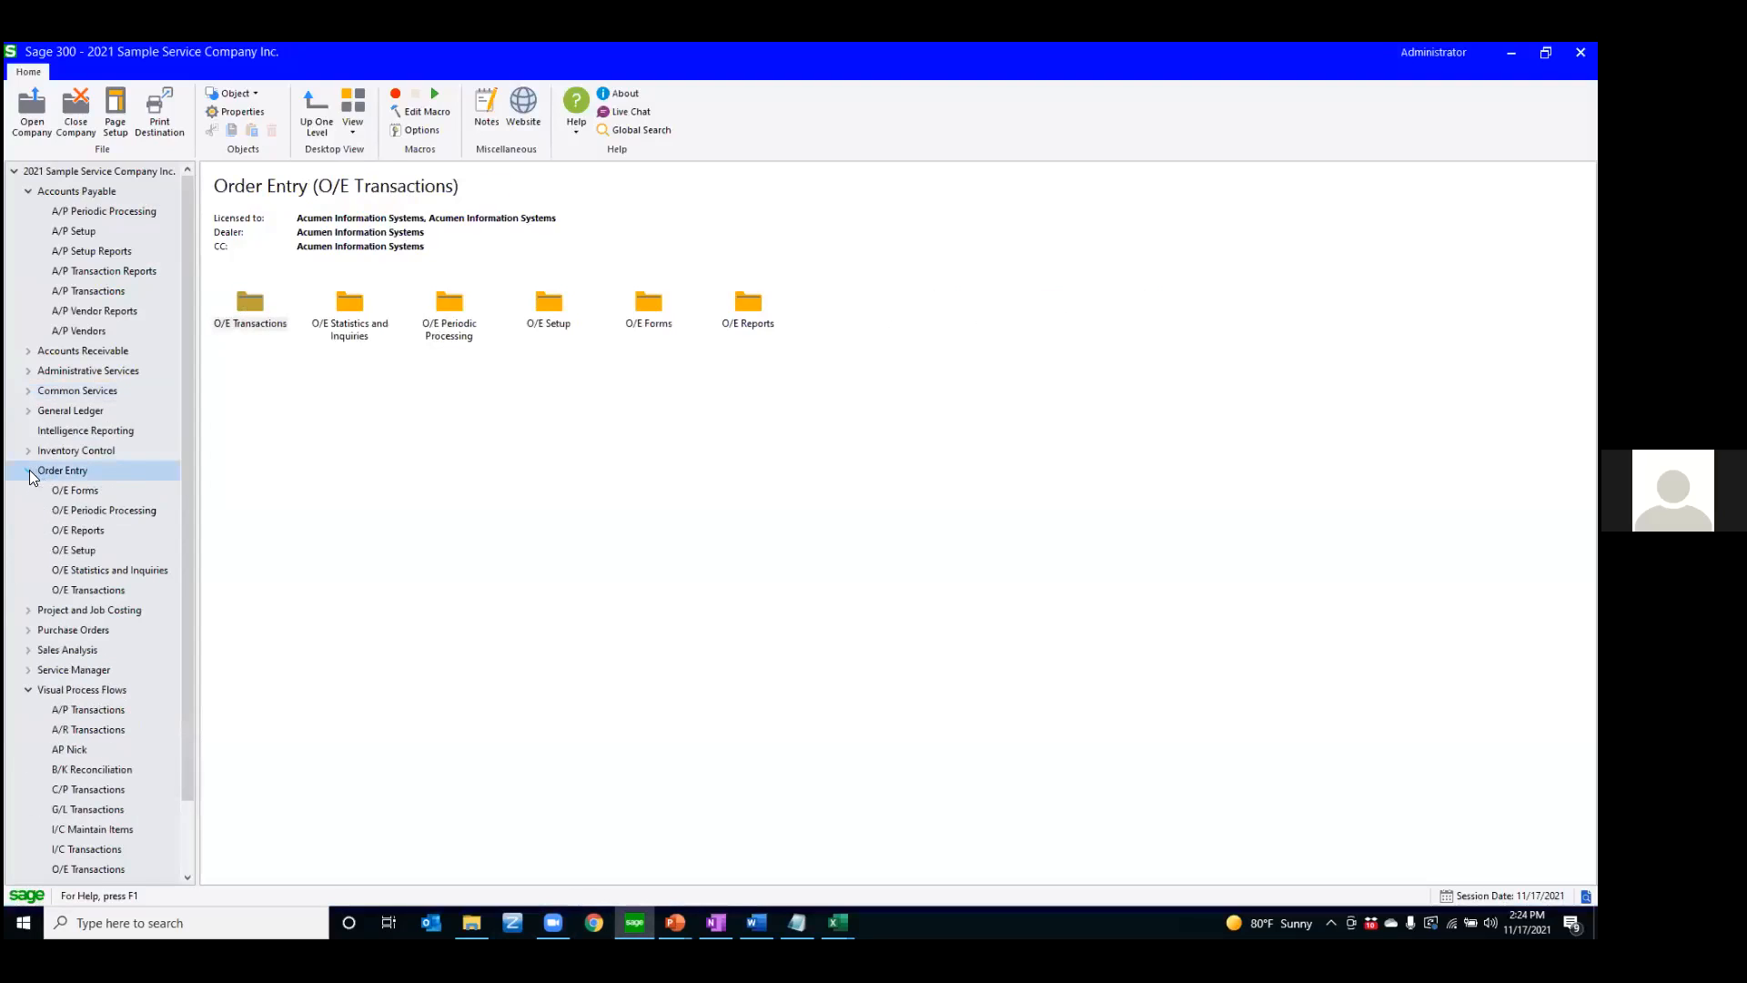
{"action": "left_click", "coordinate": [94, 588]}
{"action": "left_click", "coordinate": [247, 314]}
{"action": "double_click", "coordinate": [247, 314]}
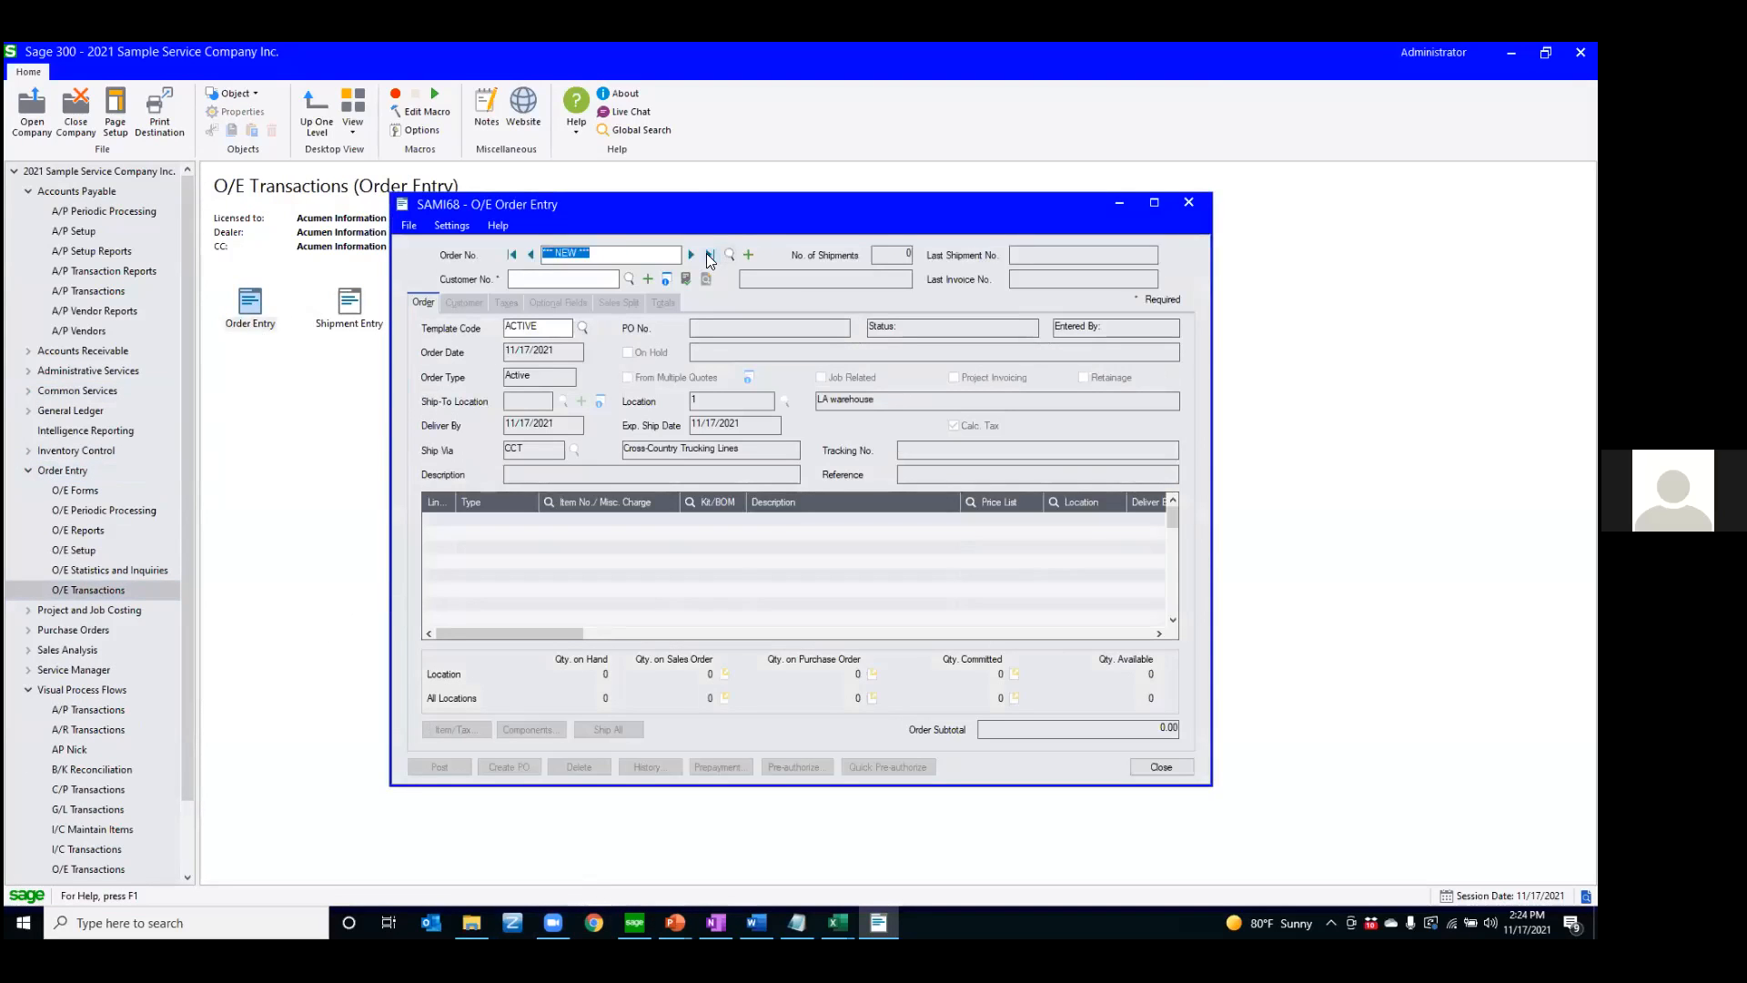
Load the last order, select its Halogen Desk Light line, and close the Order Entry window
{"action": "left_click", "coordinate": [709, 256]}
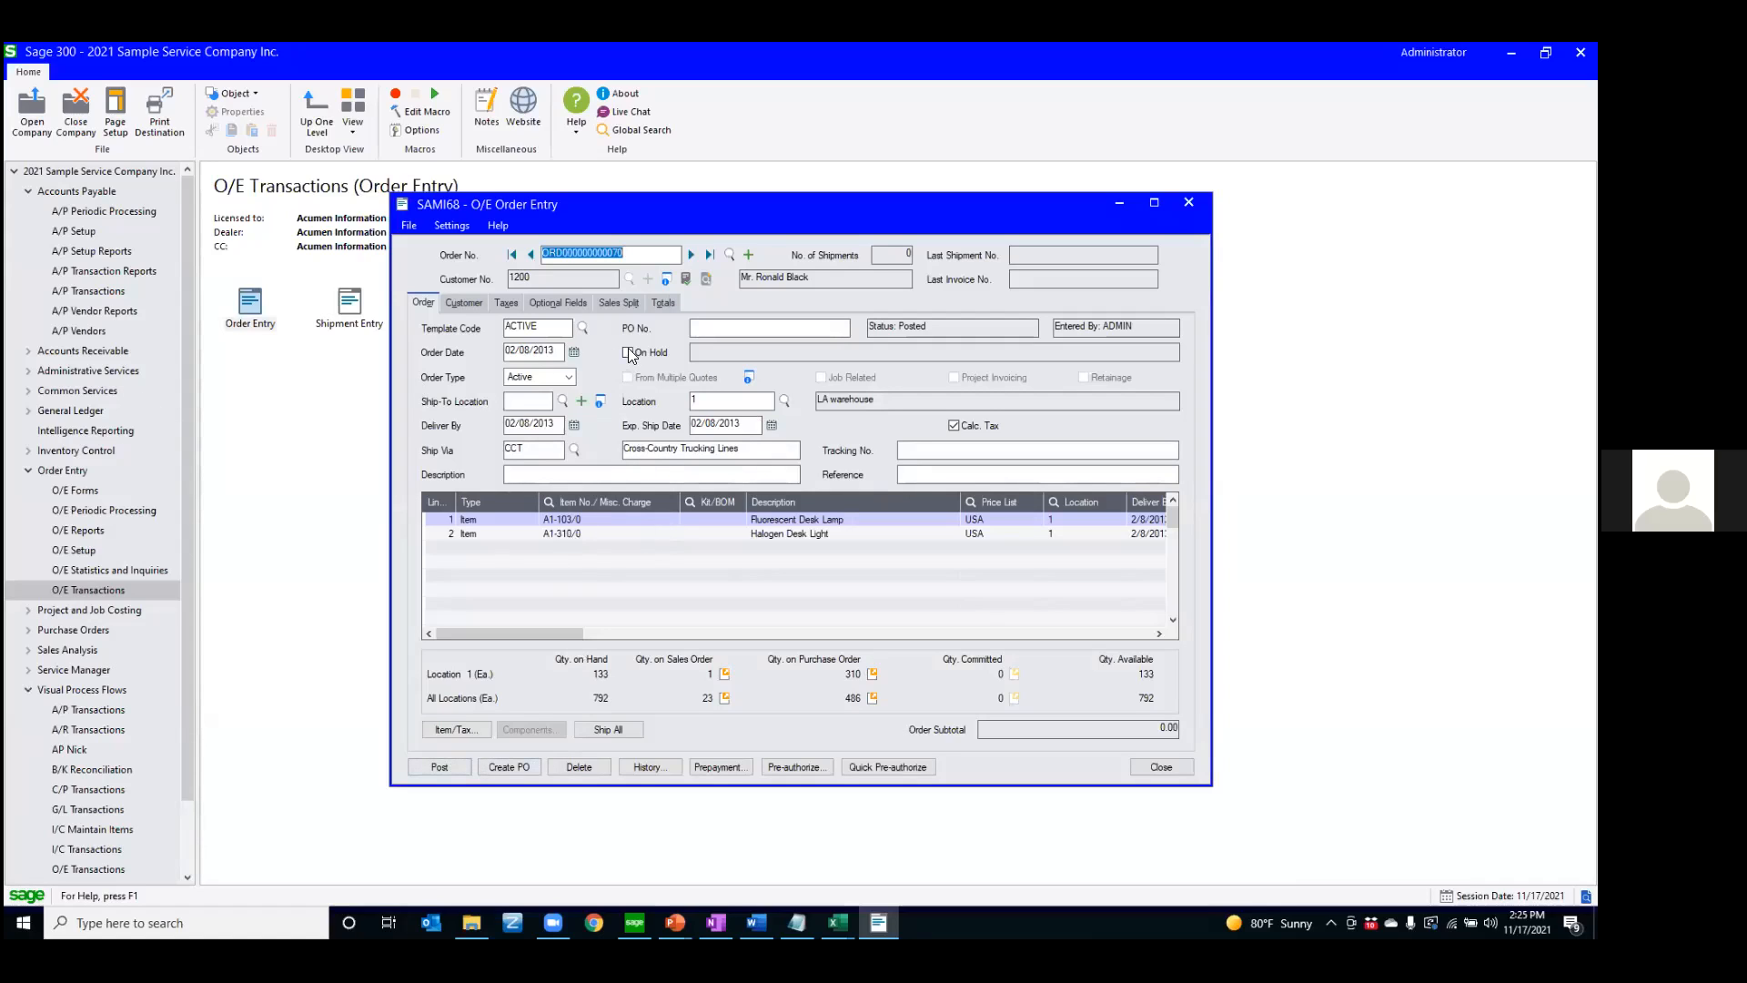
{"action": "left_click", "coordinate": [490, 534]}
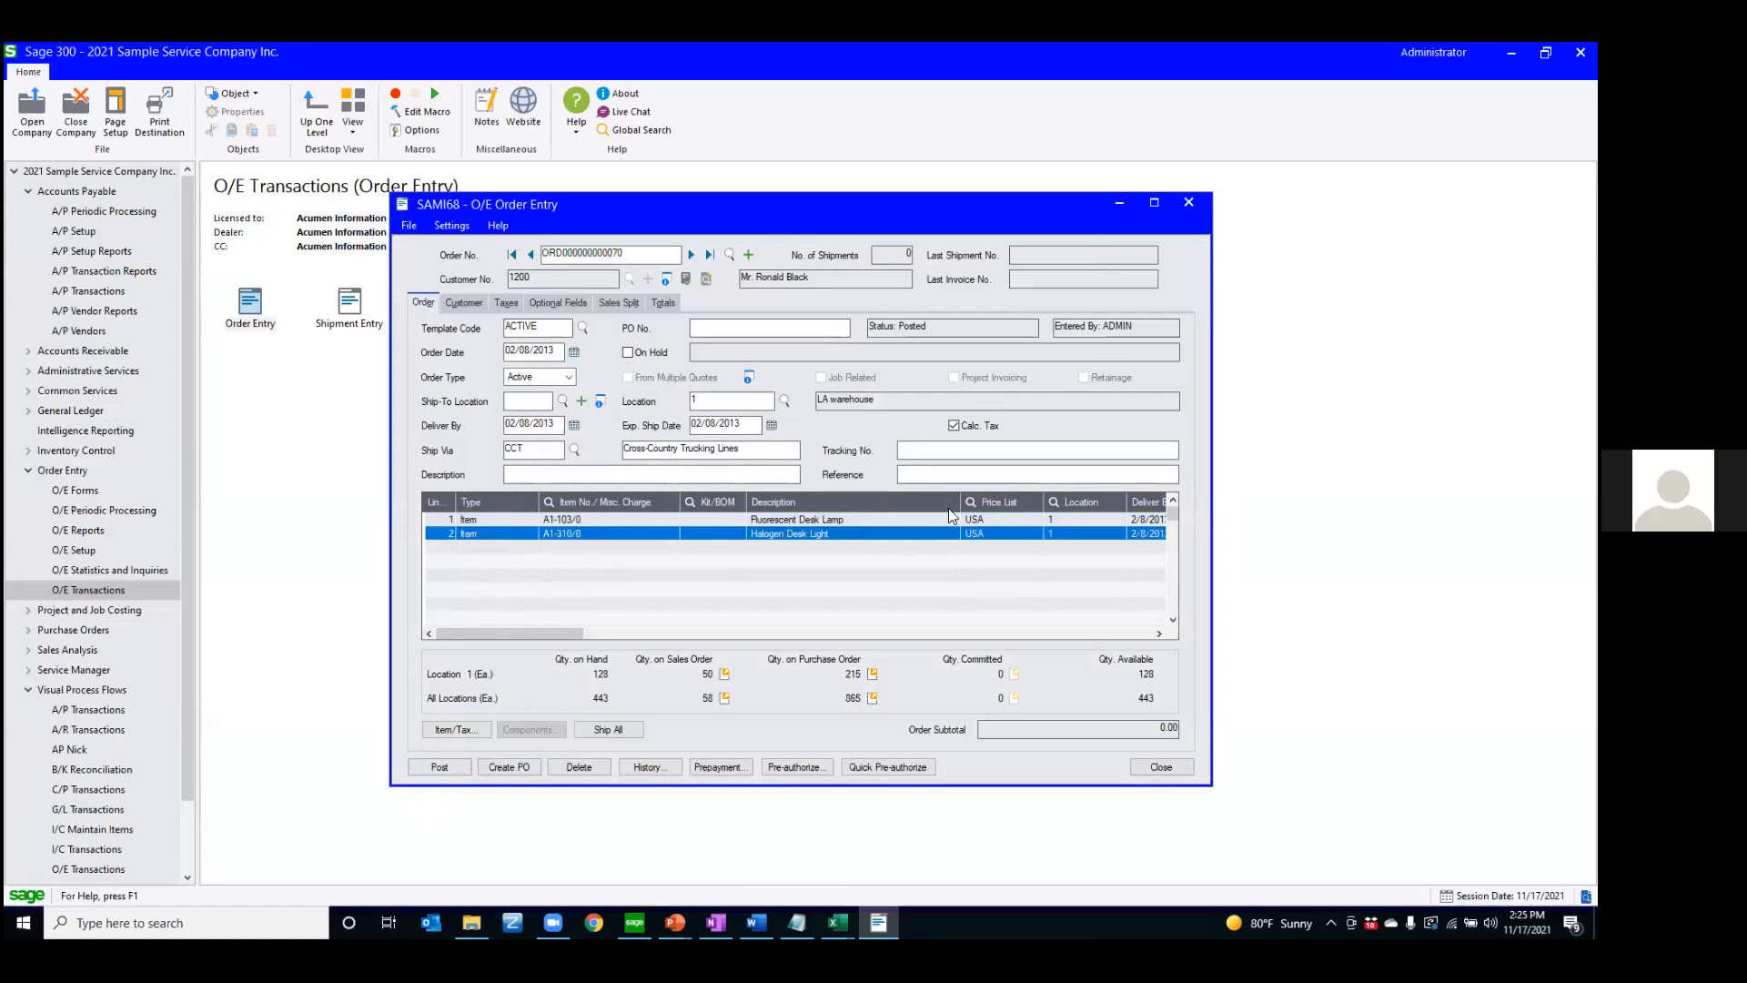
{"action": "left_click", "coordinate": [1158, 767]}
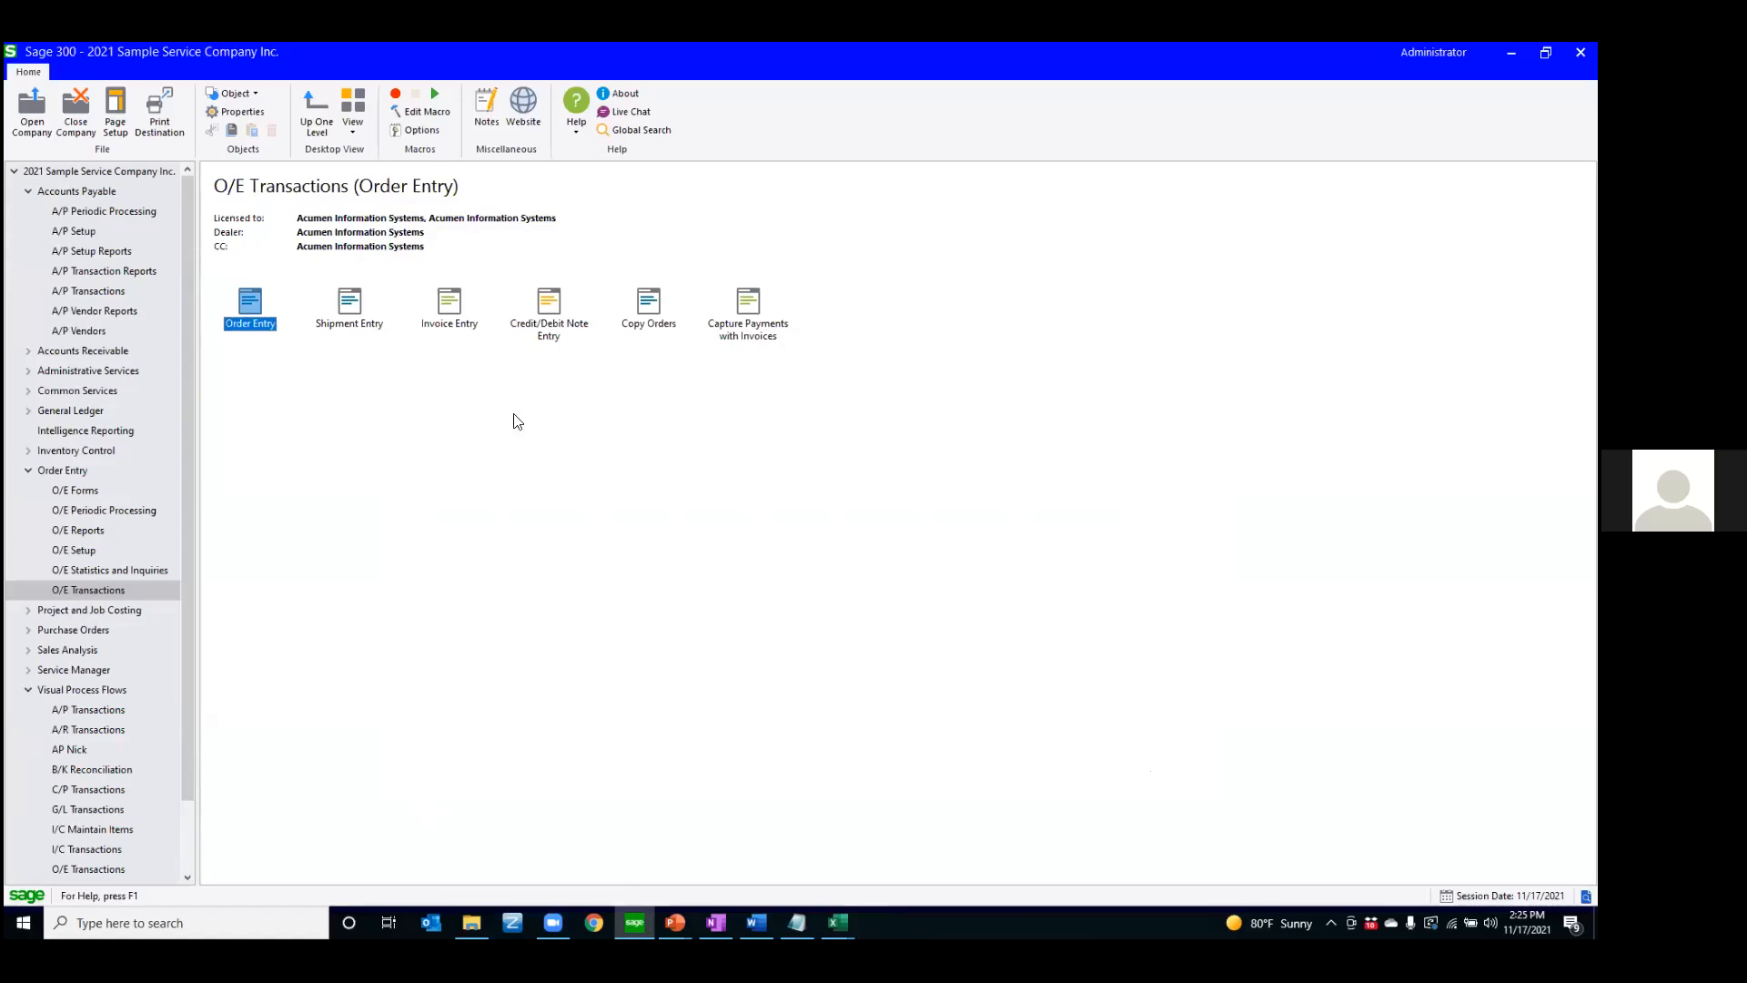
Reopen Order Entry with the last order loaded, open a second copy of the window, and close that second copy
{"action": "double_click", "coordinate": [243, 314]}
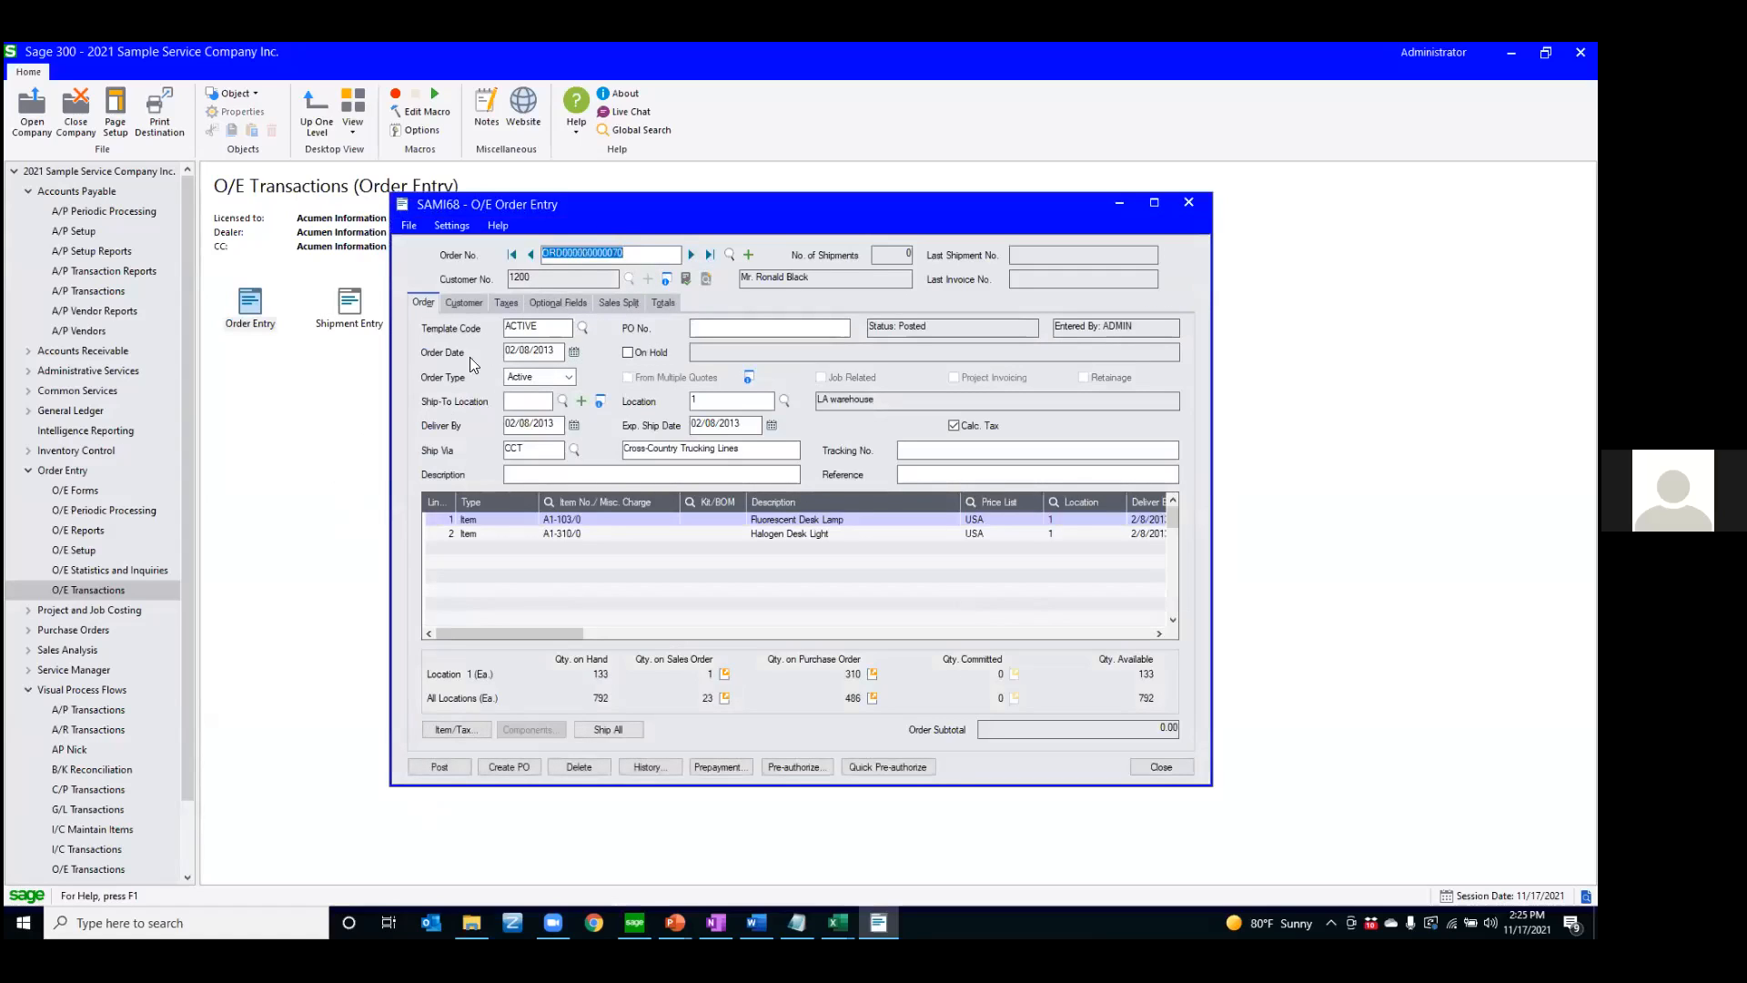
{"action": "left_click", "coordinate": [263, 435]}
{"action": "double_click", "coordinate": [244, 294]}
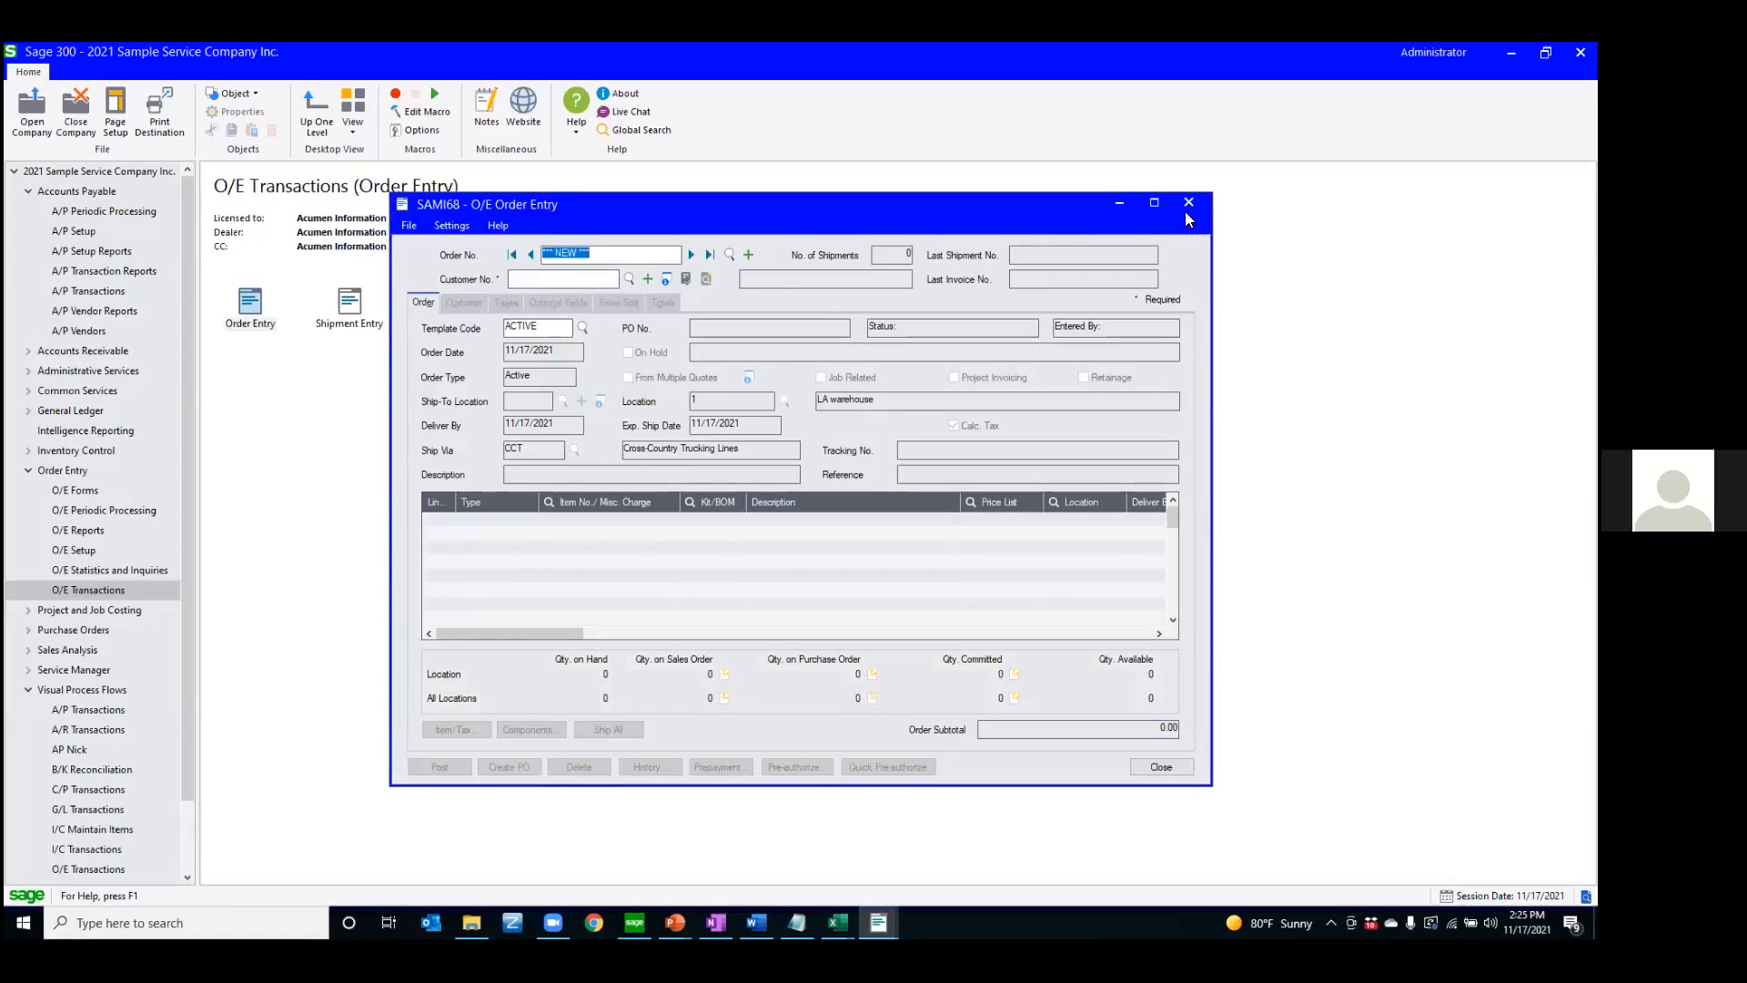
{"action": "left_click", "coordinate": [1189, 203]}
Turn off Start Multiple Copies in the Order Entry properties, test launching Order Entry, and close the launched window
{"action": "right_click", "coordinate": [249, 304]}
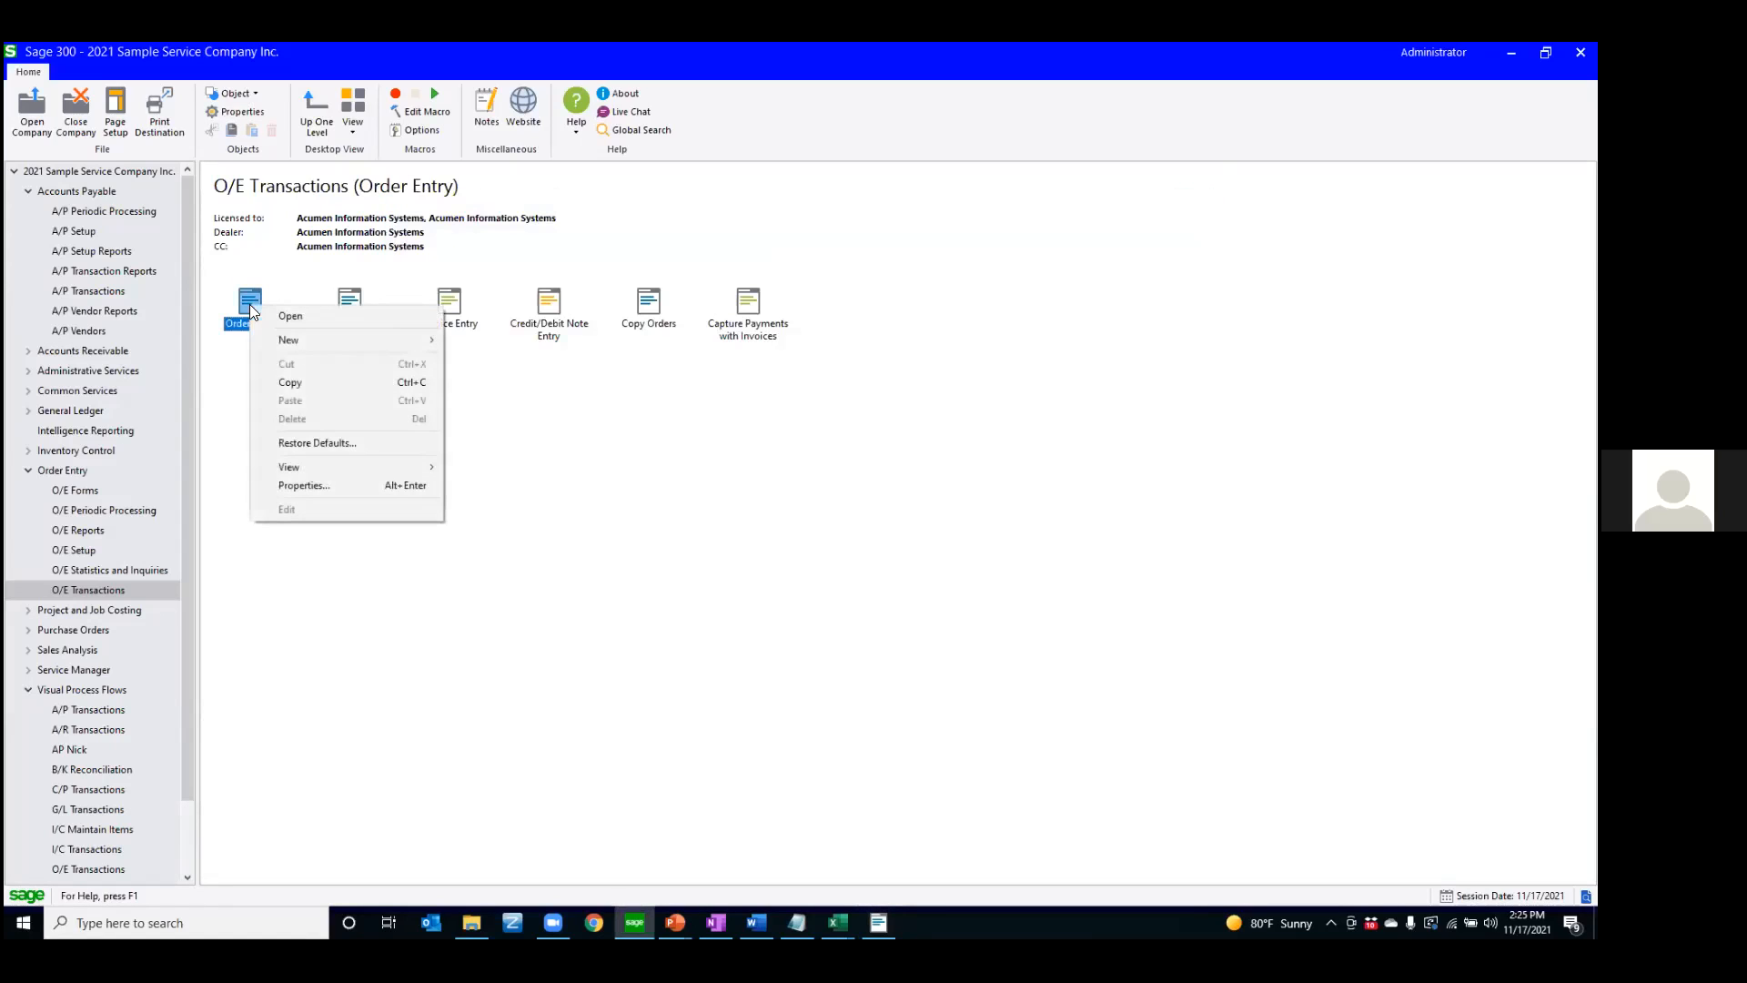
{"action": "left_click", "coordinate": [302, 484]}
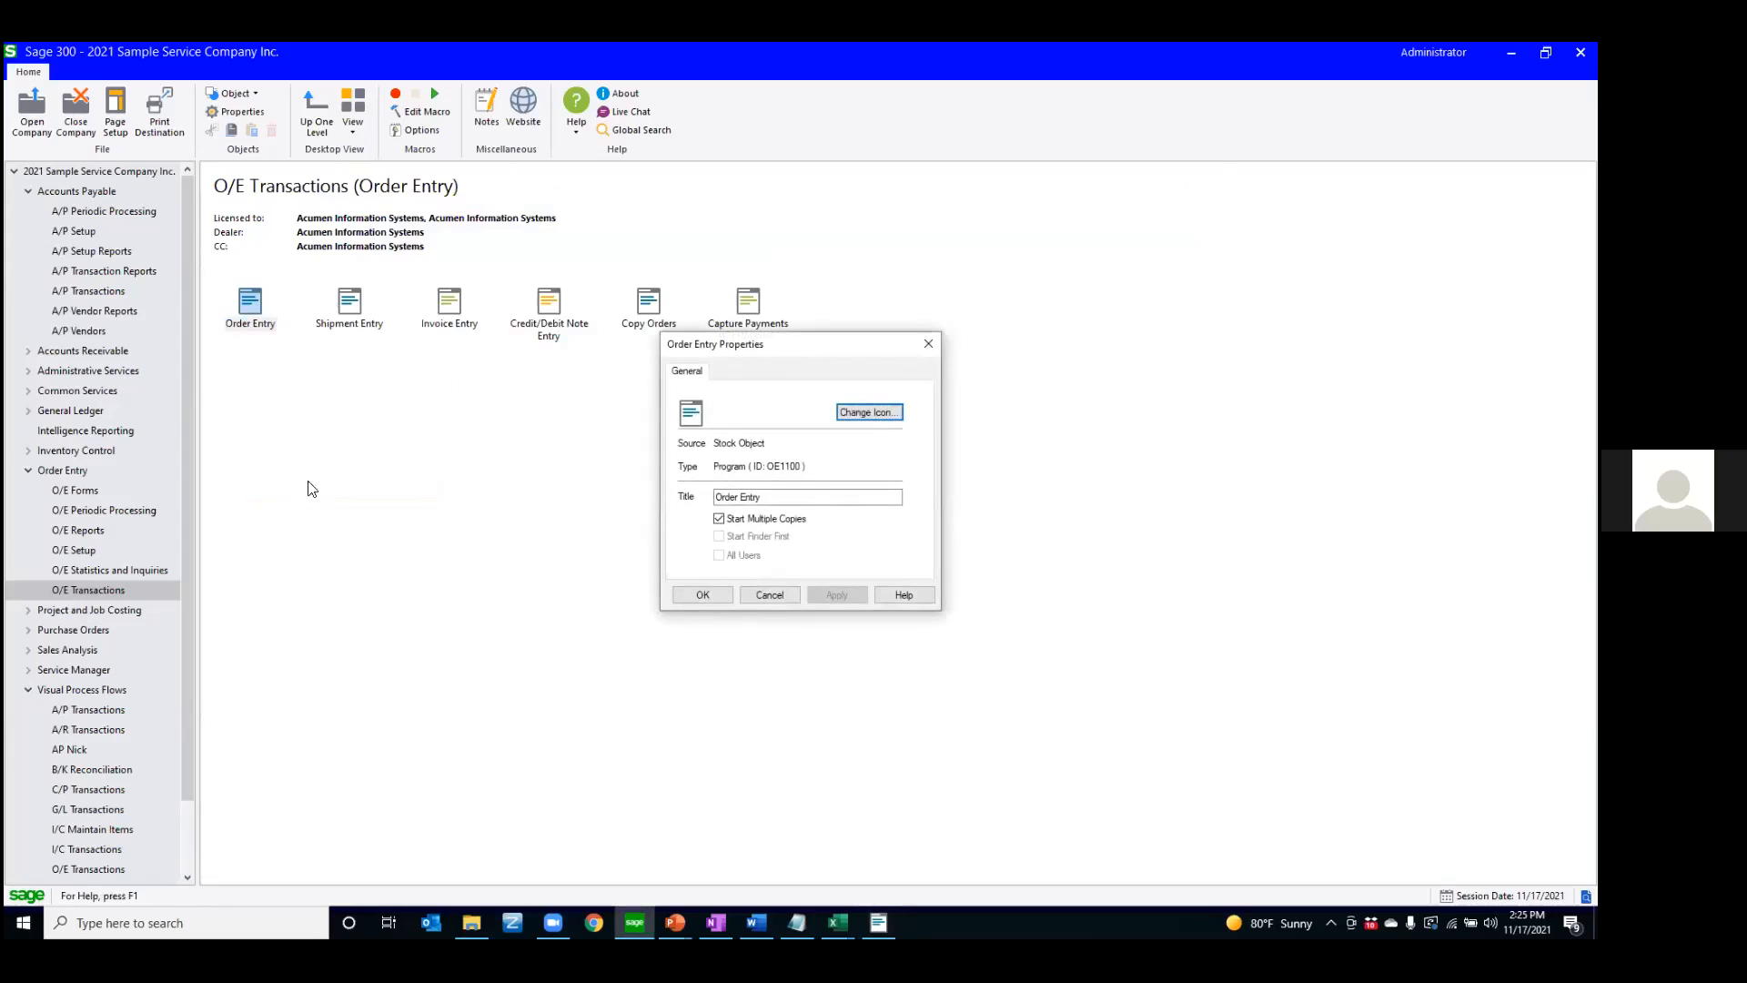
{"action": "left_click", "coordinate": [718, 519]}
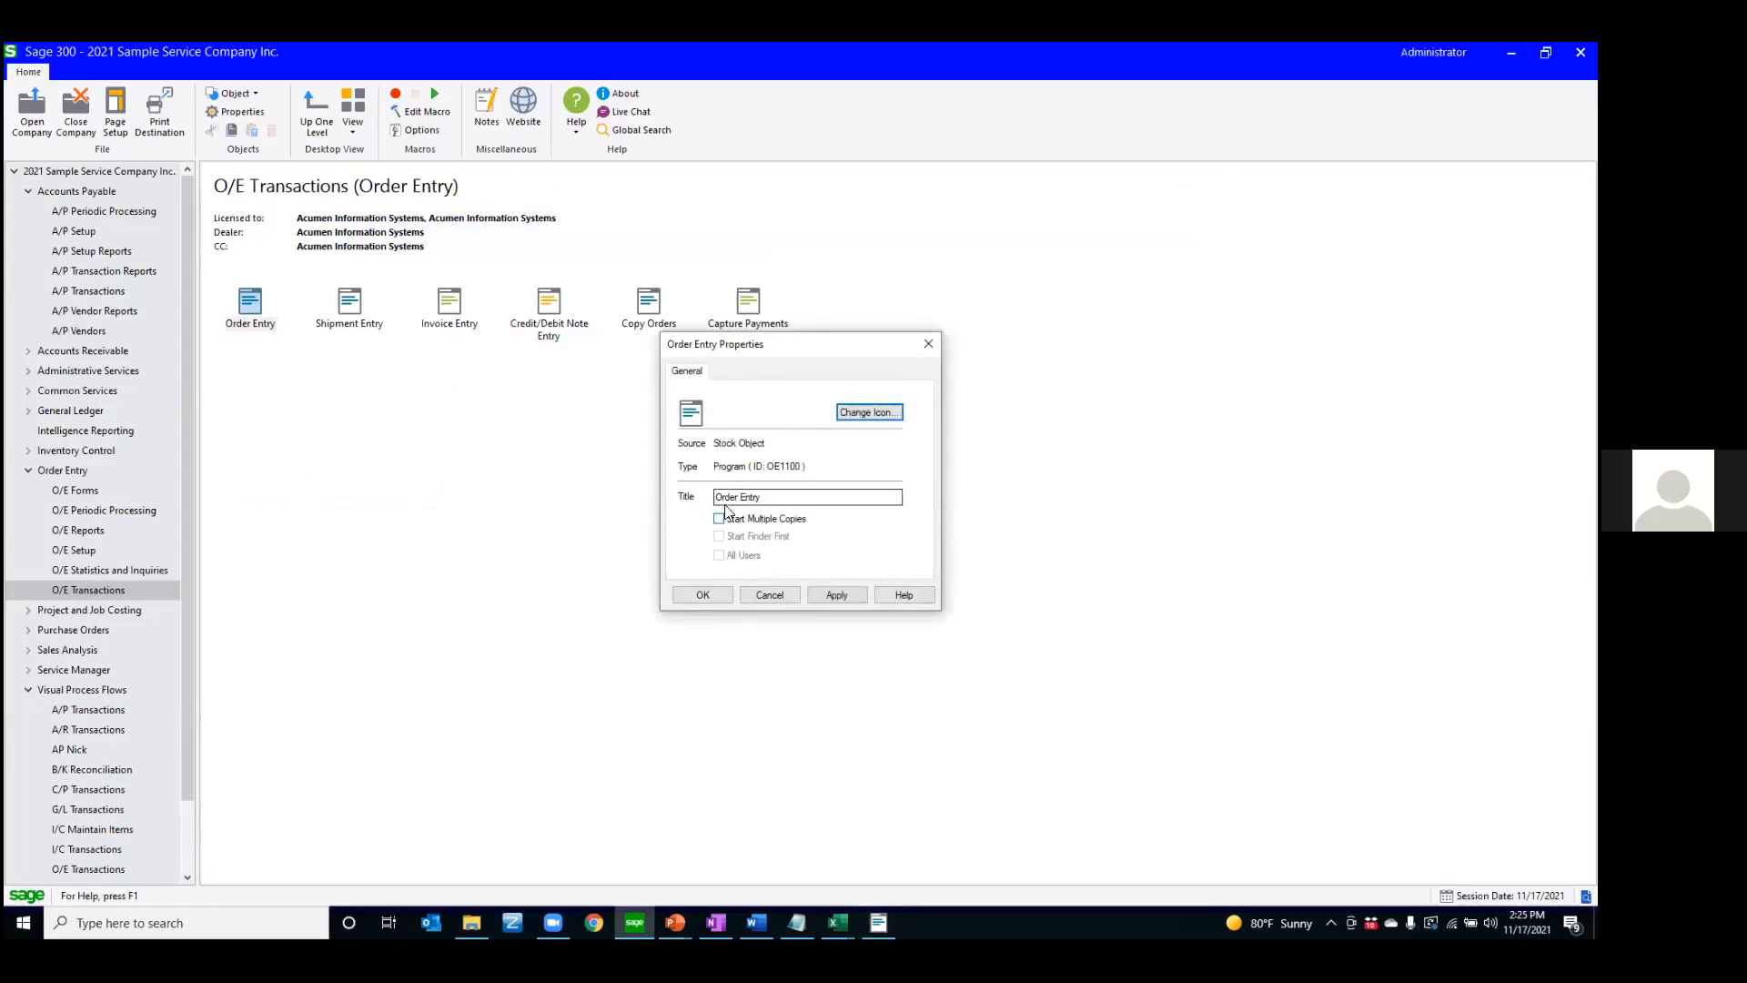
{"action": "left_click", "coordinate": [703, 595]}
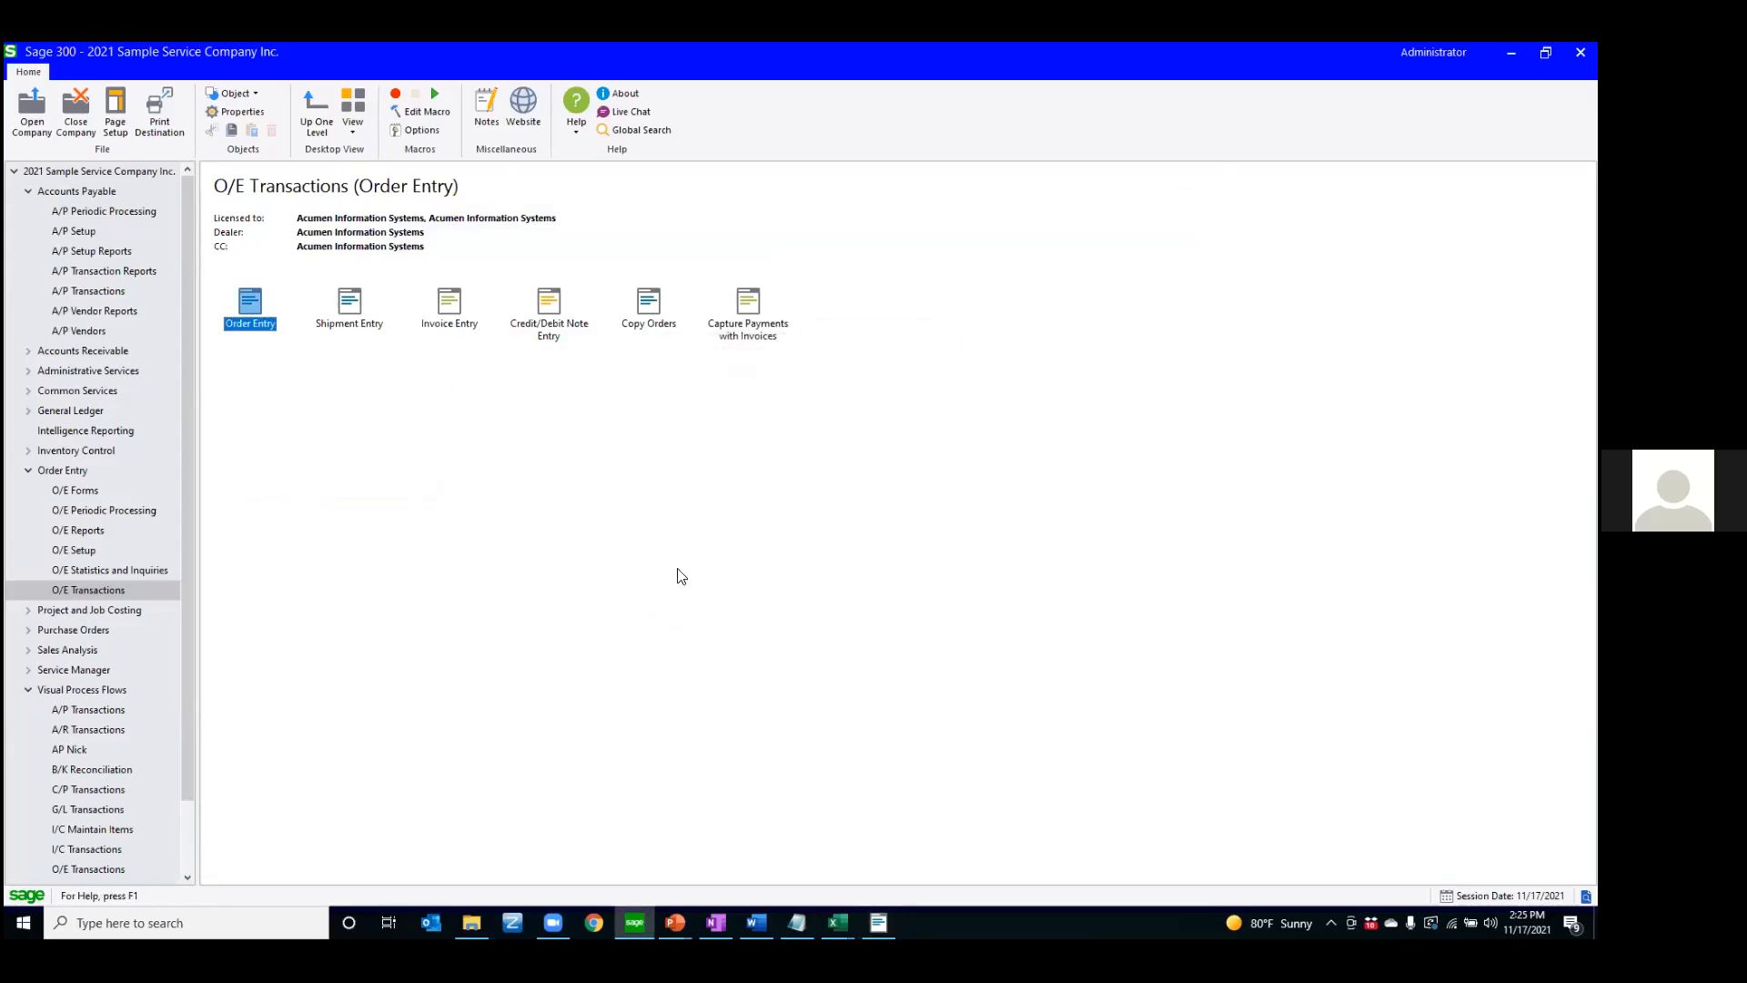
{"action": "double_click", "coordinate": [250, 309]}
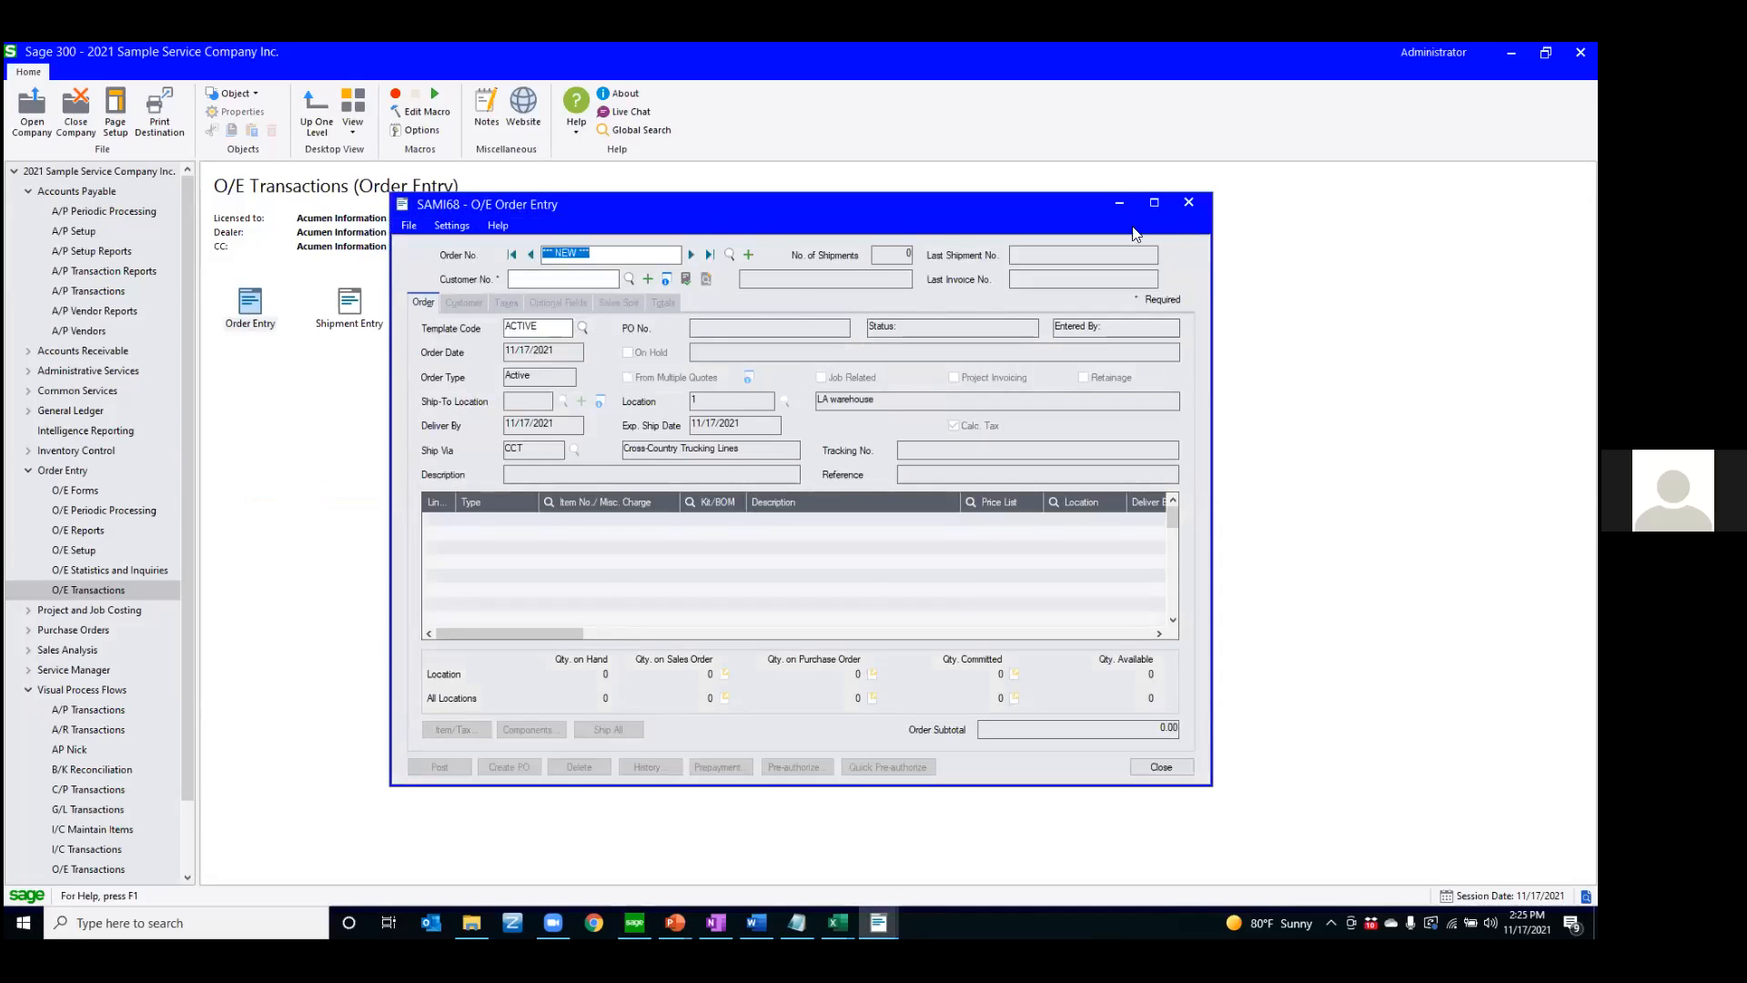
{"action": "left_click", "coordinate": [1188, 202]}
Turn on Start Multiple Copies in the Order Entry properties and apply the change
{"action": "right_click", "coordinate": [254, 301]}
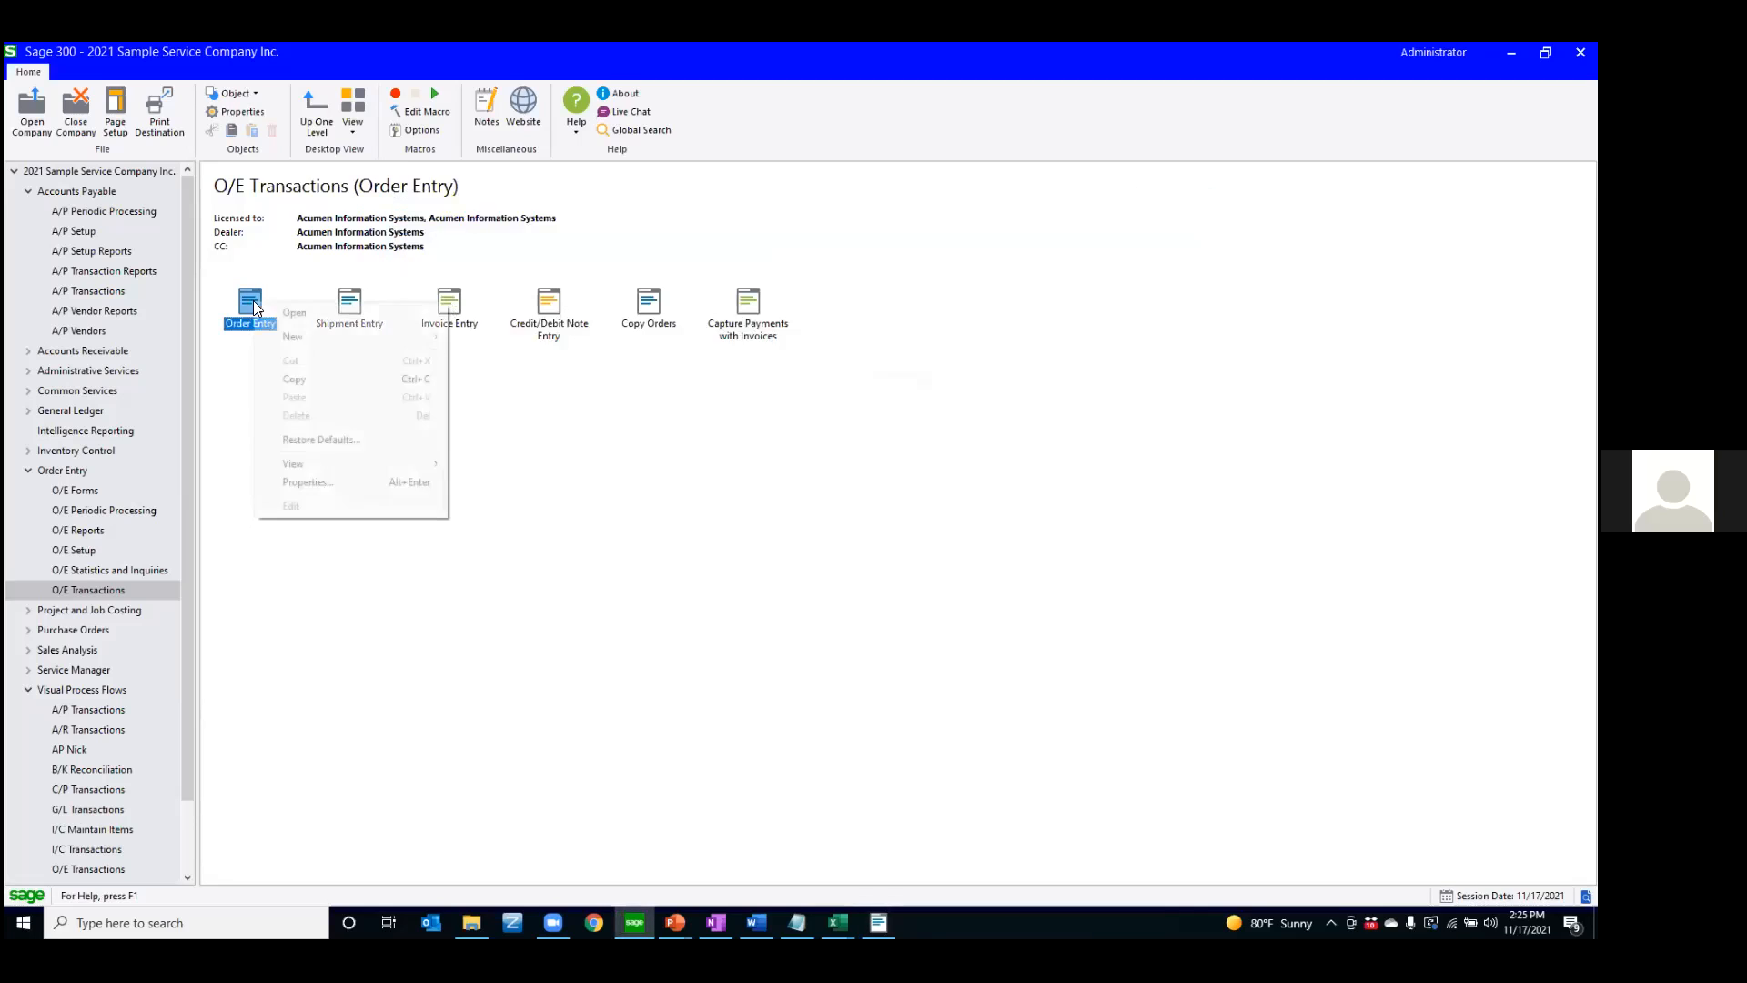
{"action": "left_click", "coordinate": [308, 481]}
{"action": "left_click", "coordinate": [719, 518]}
{"action": "left_click", "coordinate": [714, 594]}
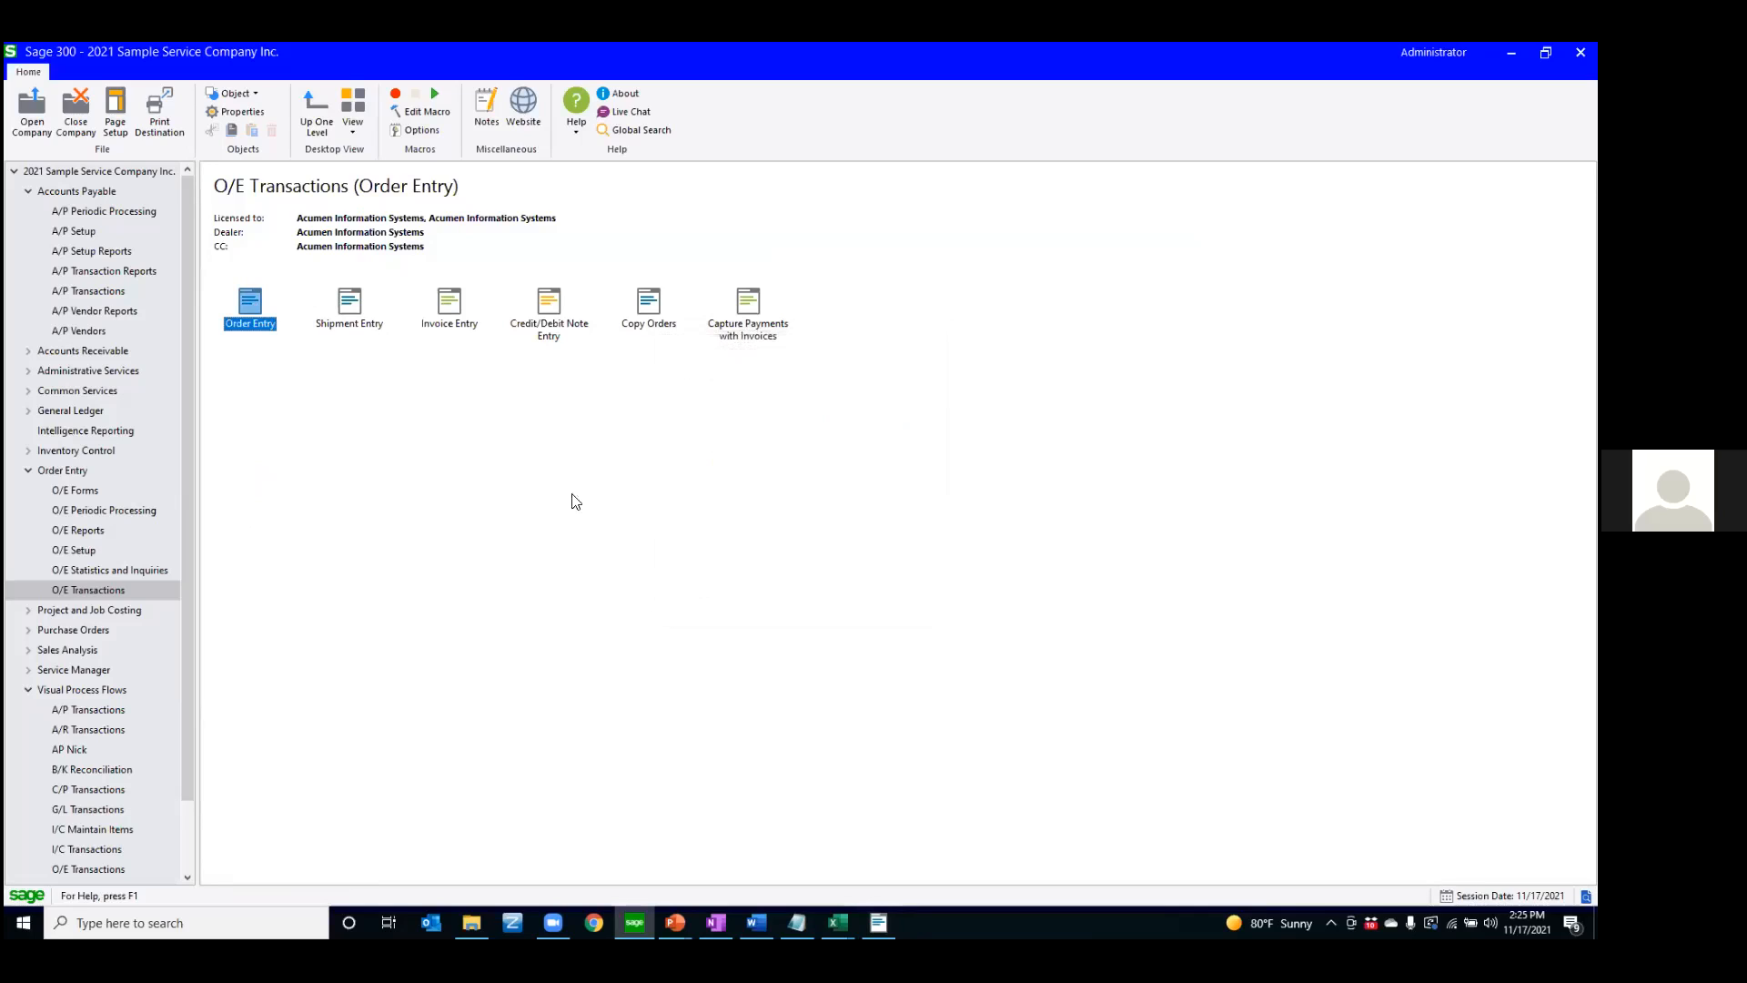
Open another copy of Order Entry and browse to a different existing order for customer Location 1 with a single Fluorescent Desk Lamp line
{"action": "double_click", "coordinate": [252, 307]}
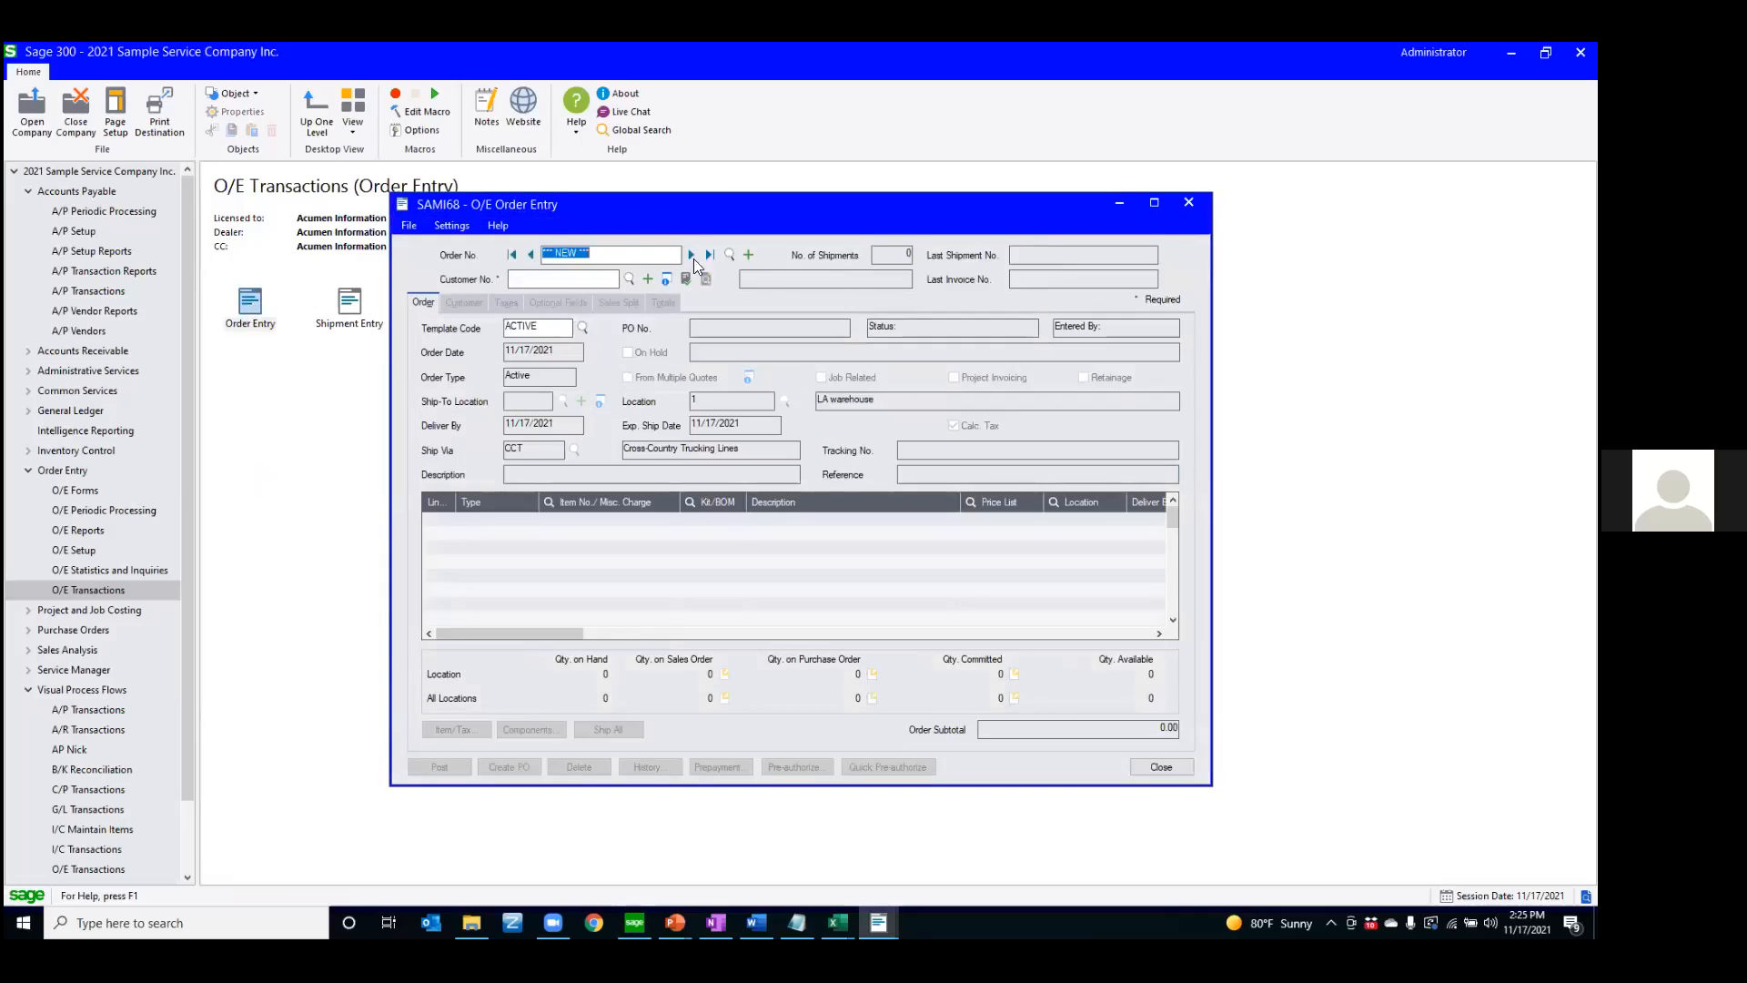
{"action": "left_click", "coordinate": [693, 255]}
{"action": "left_click", "coordinate": [530, 255]}
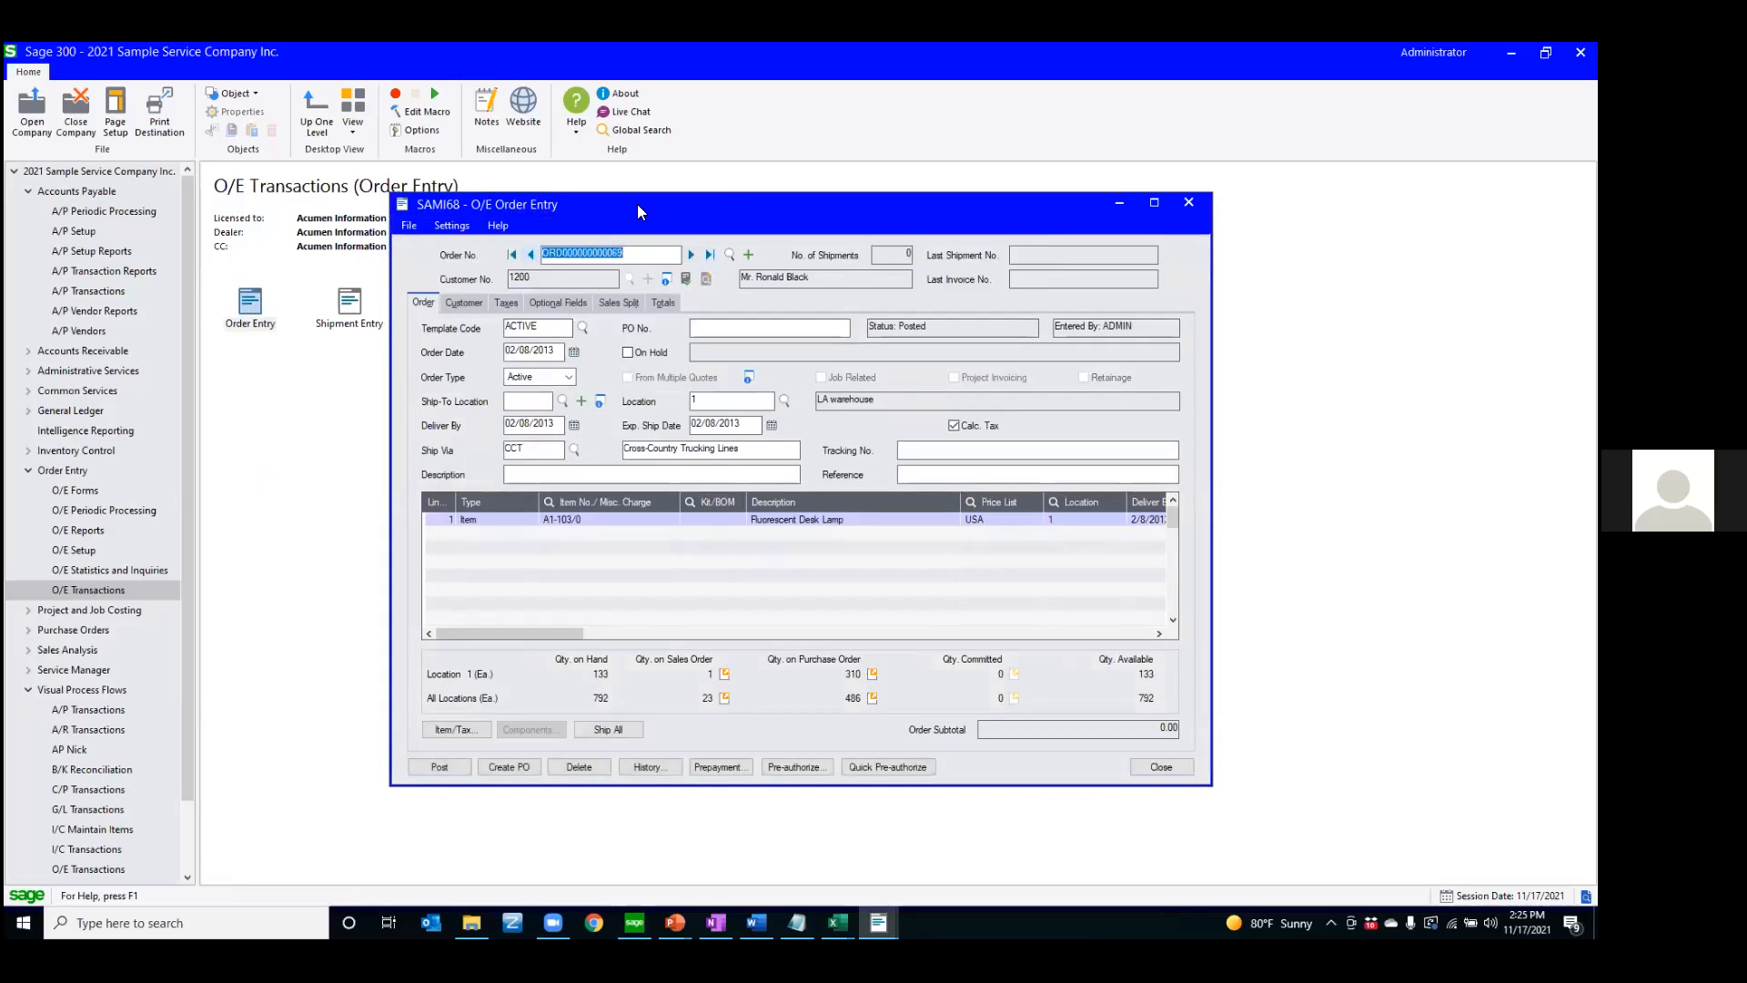
Arrange the two Order Entry windows side by side to compare their orders, and close both windows
{"action": "left_click_drag", "start_coordinate": [643, 204], "coordinate": [952, 190]}
{"action": "mouse_move", "coordinate": [879, 921]}
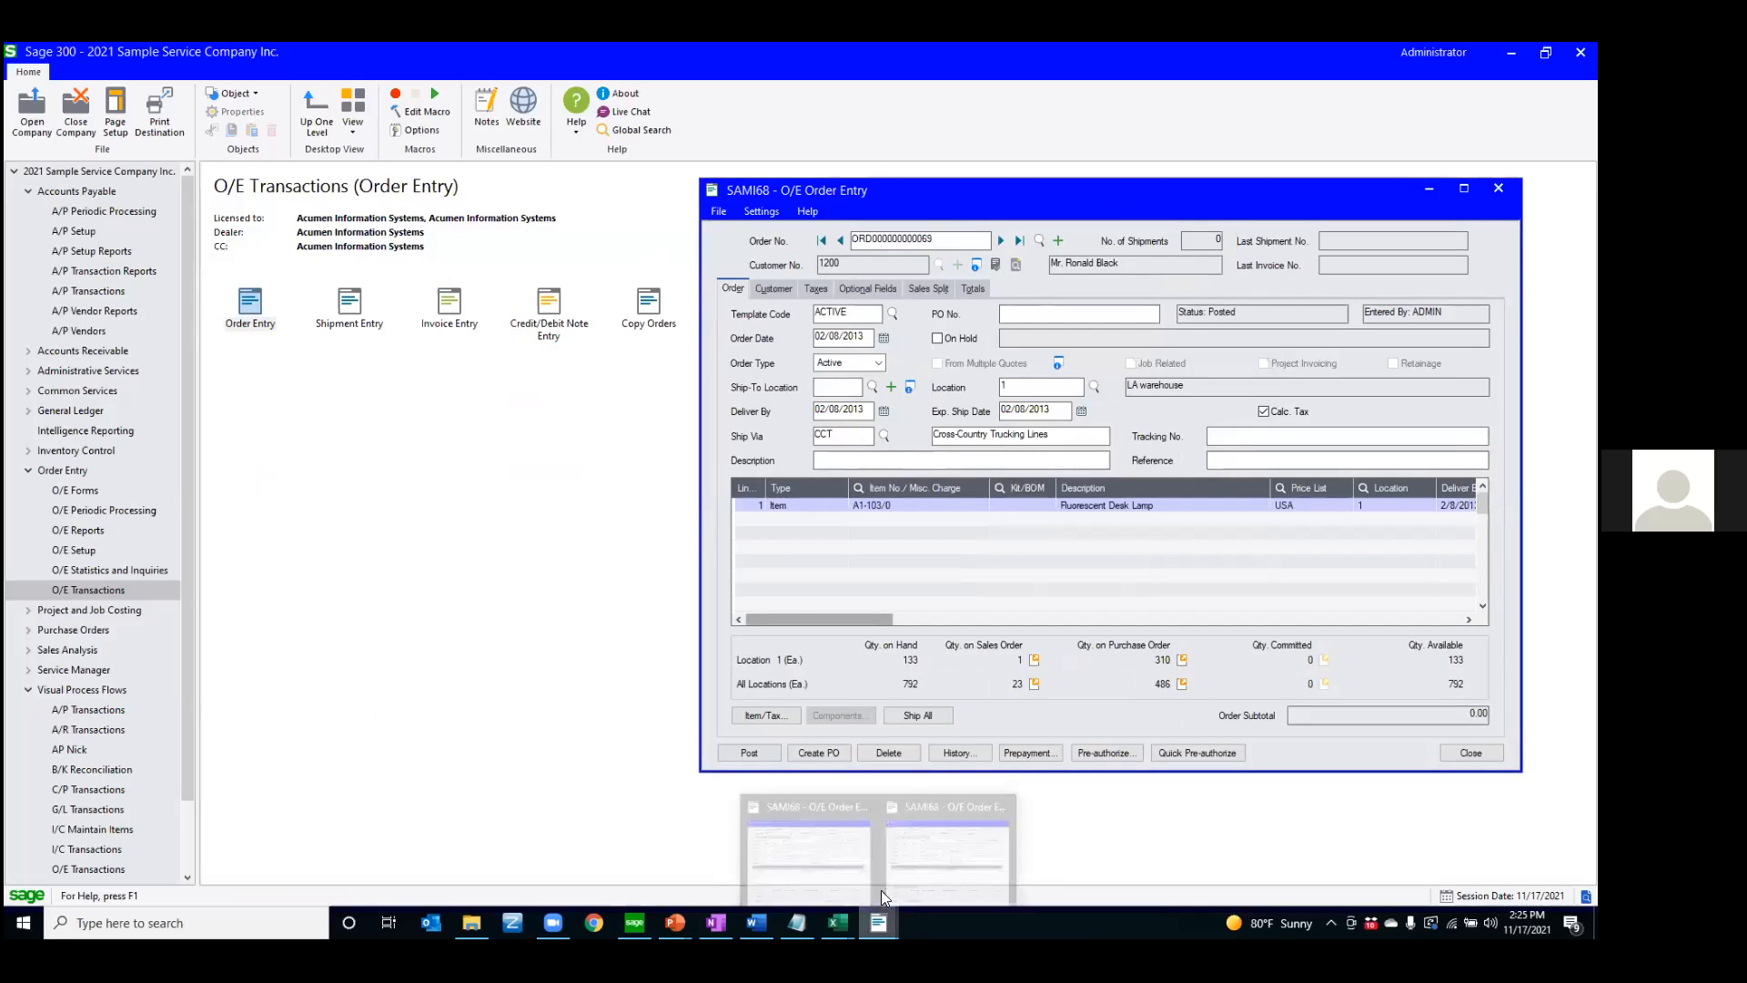
{"action": "left_click", "coordinate": [854, 843]}
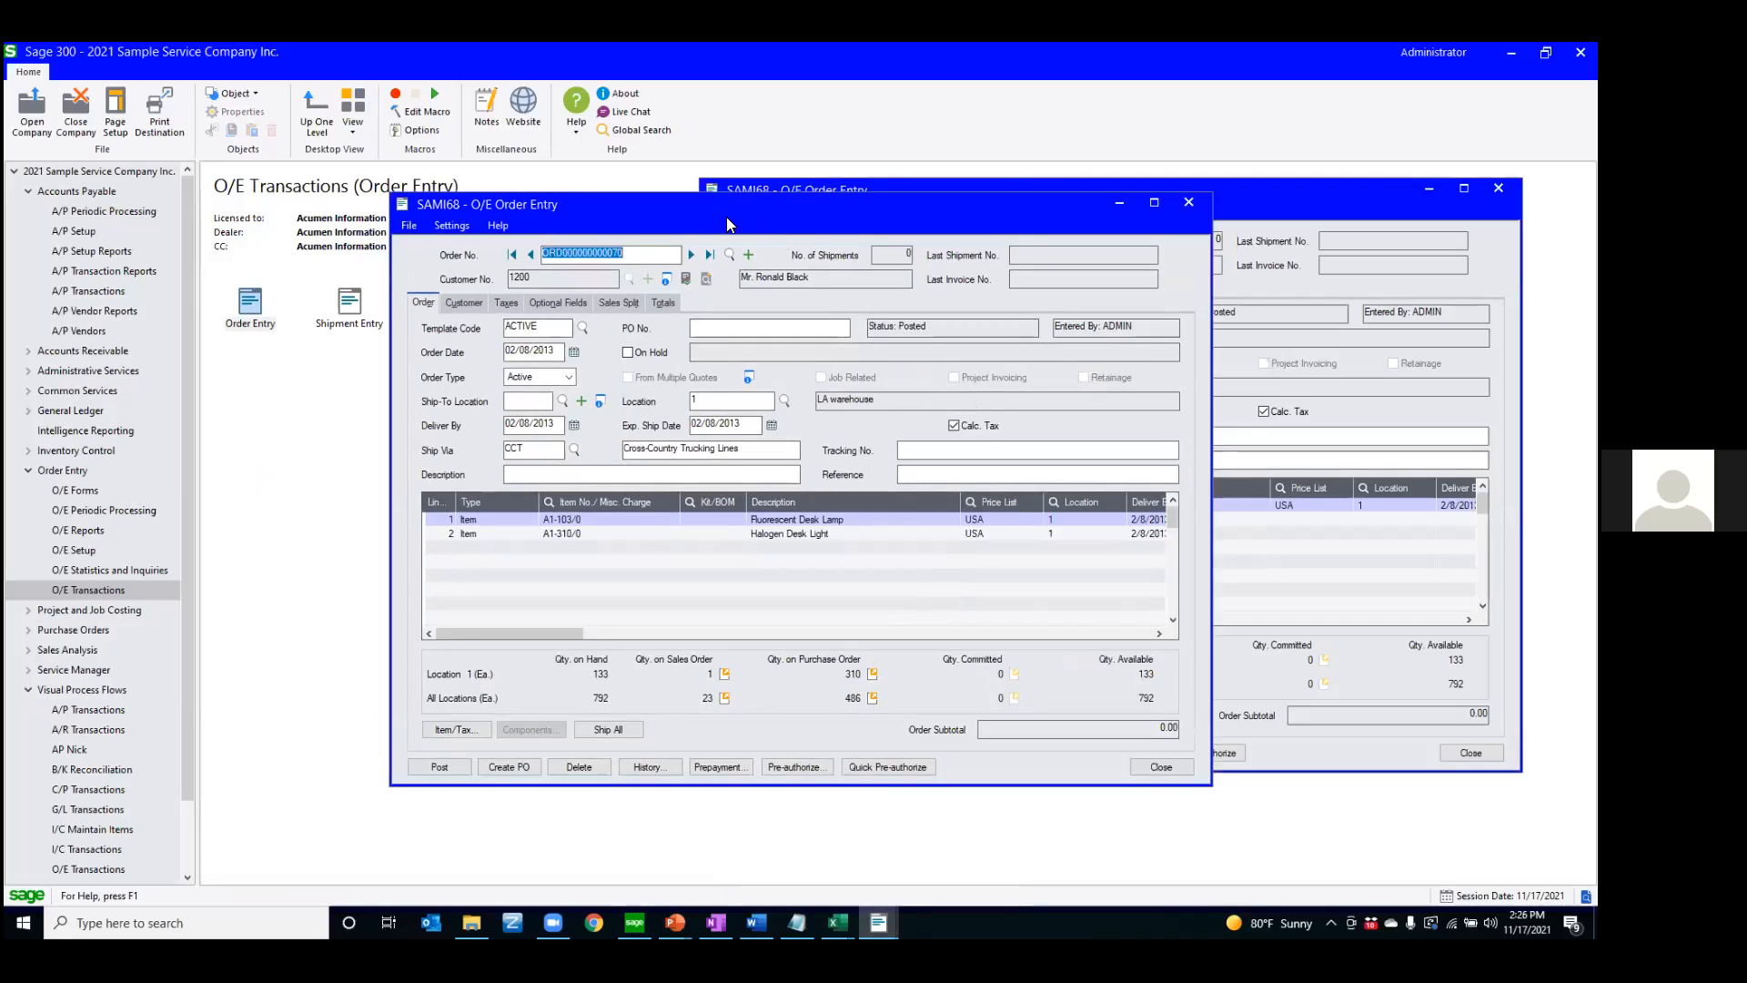
{"action": "left_click_drag", "start_coordinate": [726, 217], "coordinate": [342, 215]}
{"action": "left_click", "coordinate": [1021, 236]}
{"action": "left_click_drag", "start_coordinate": [1019, 231], "coordinate": [1026, 246]}
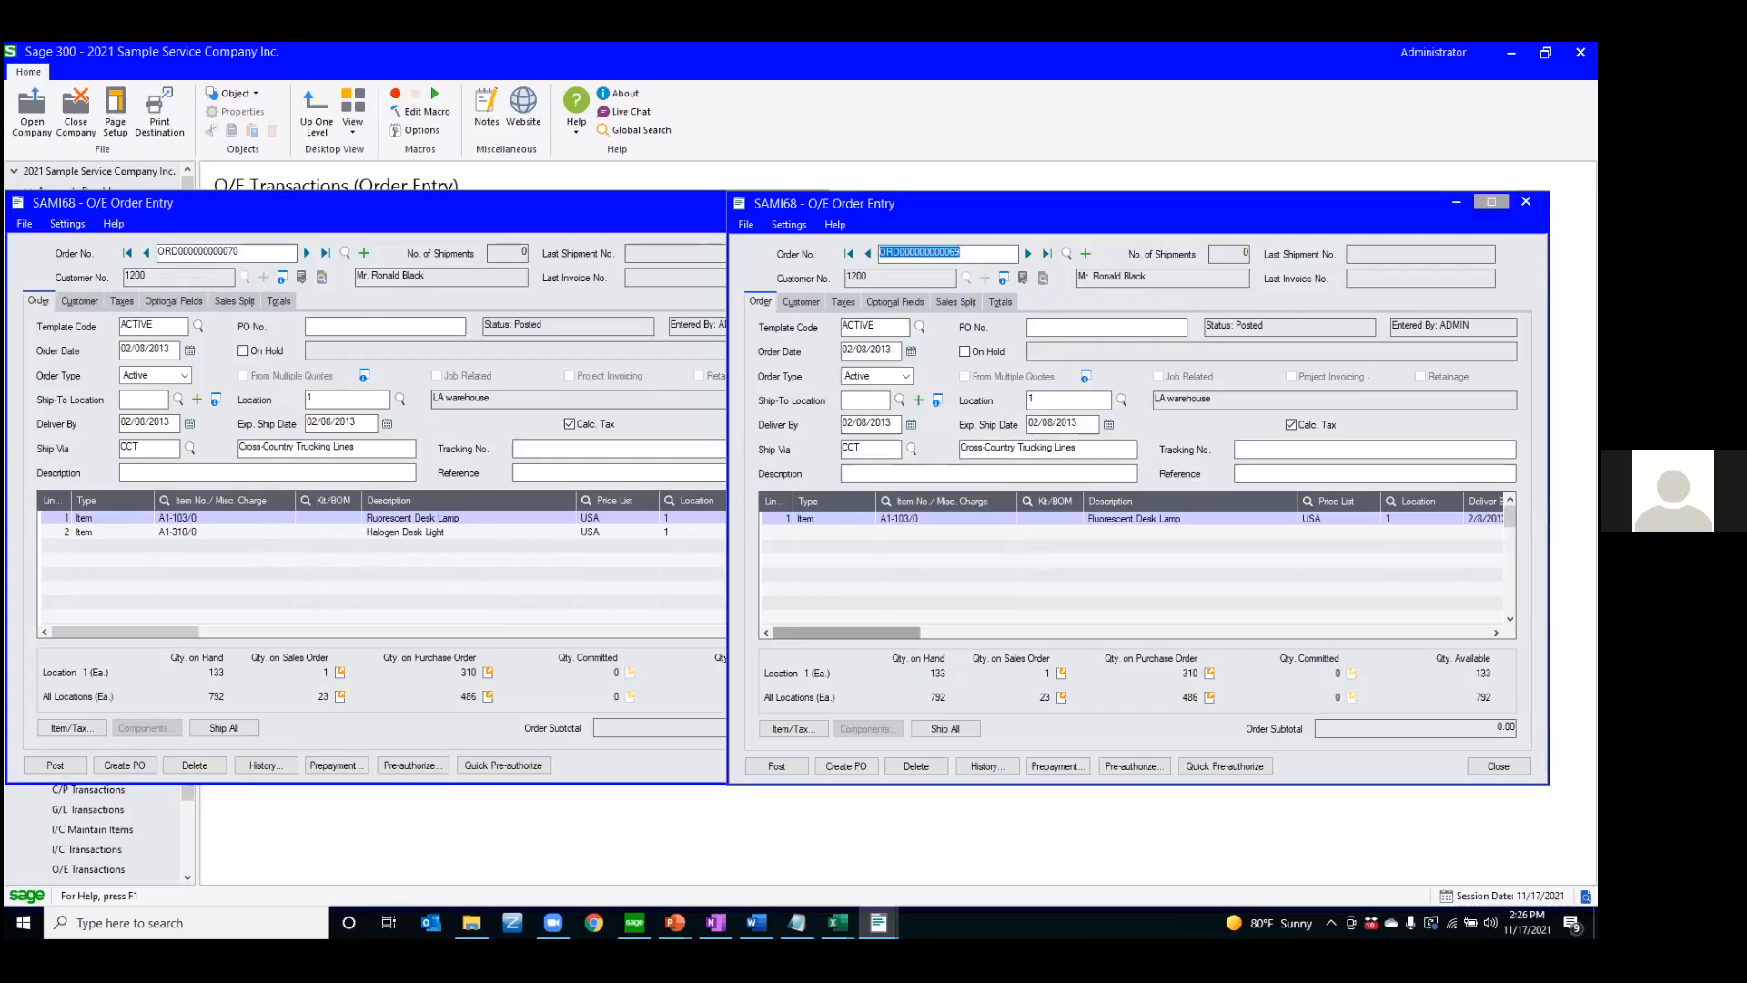
{"action": "left_click", "coordinate": [1526, 201]}
{"action": "left_click", "coordinate": [806, 202]}
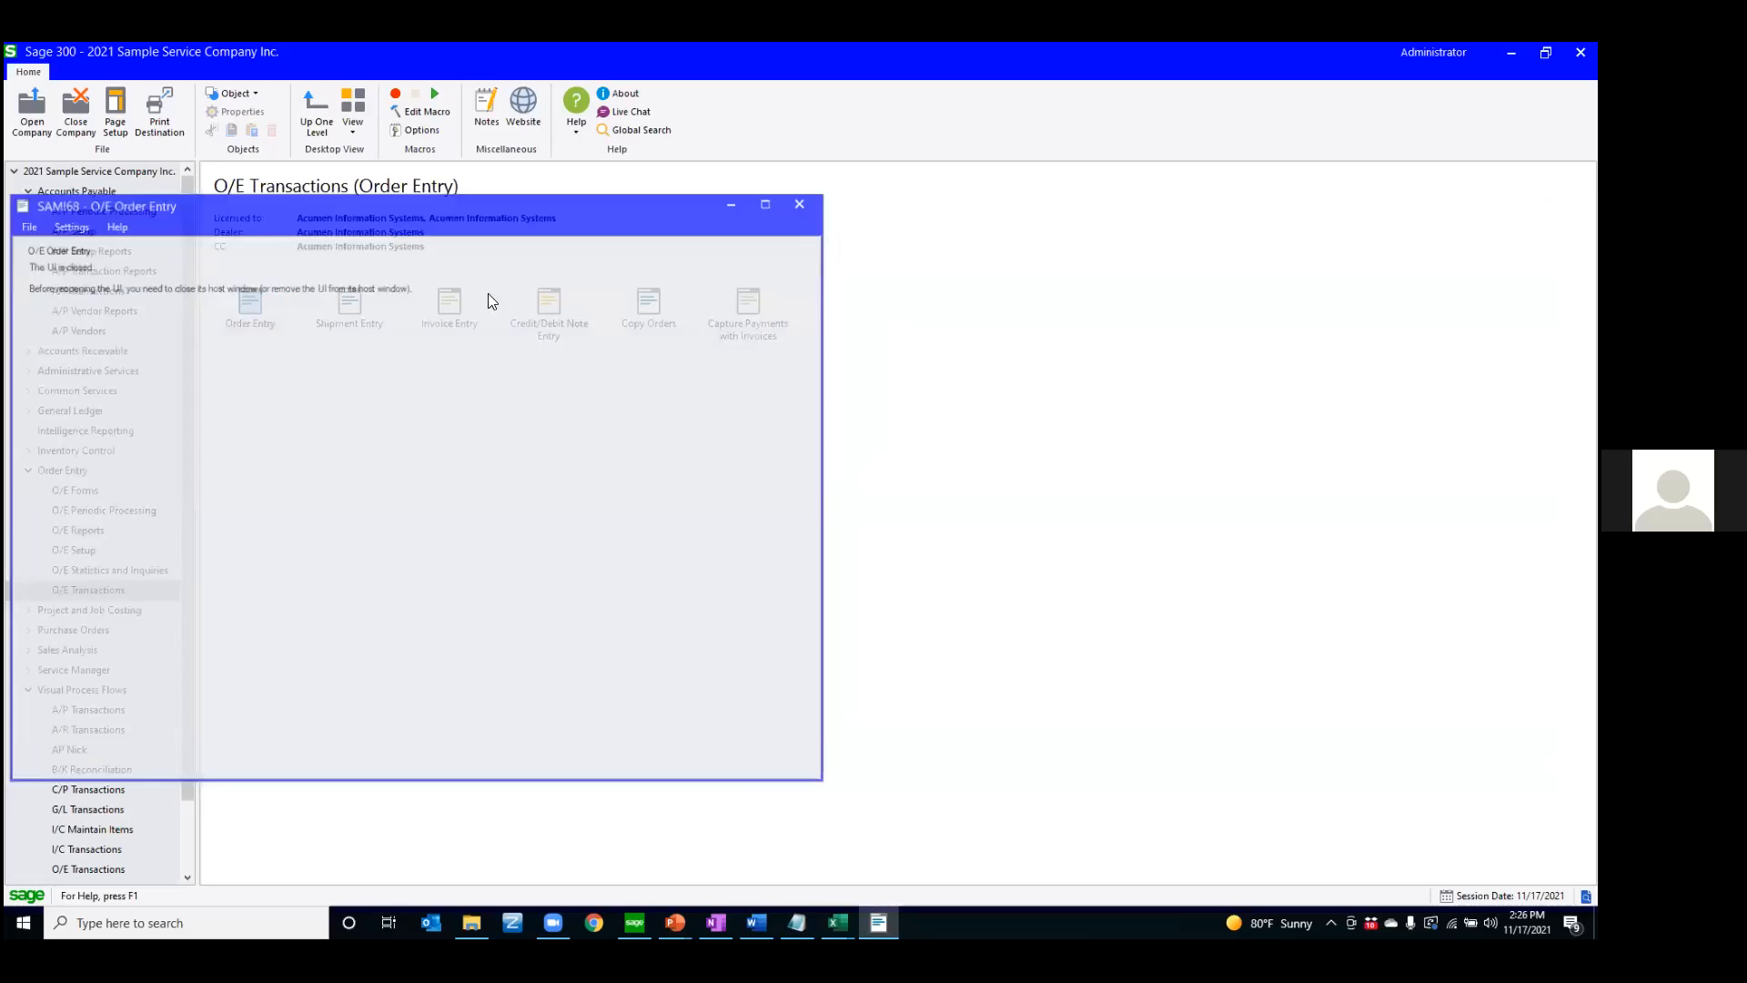
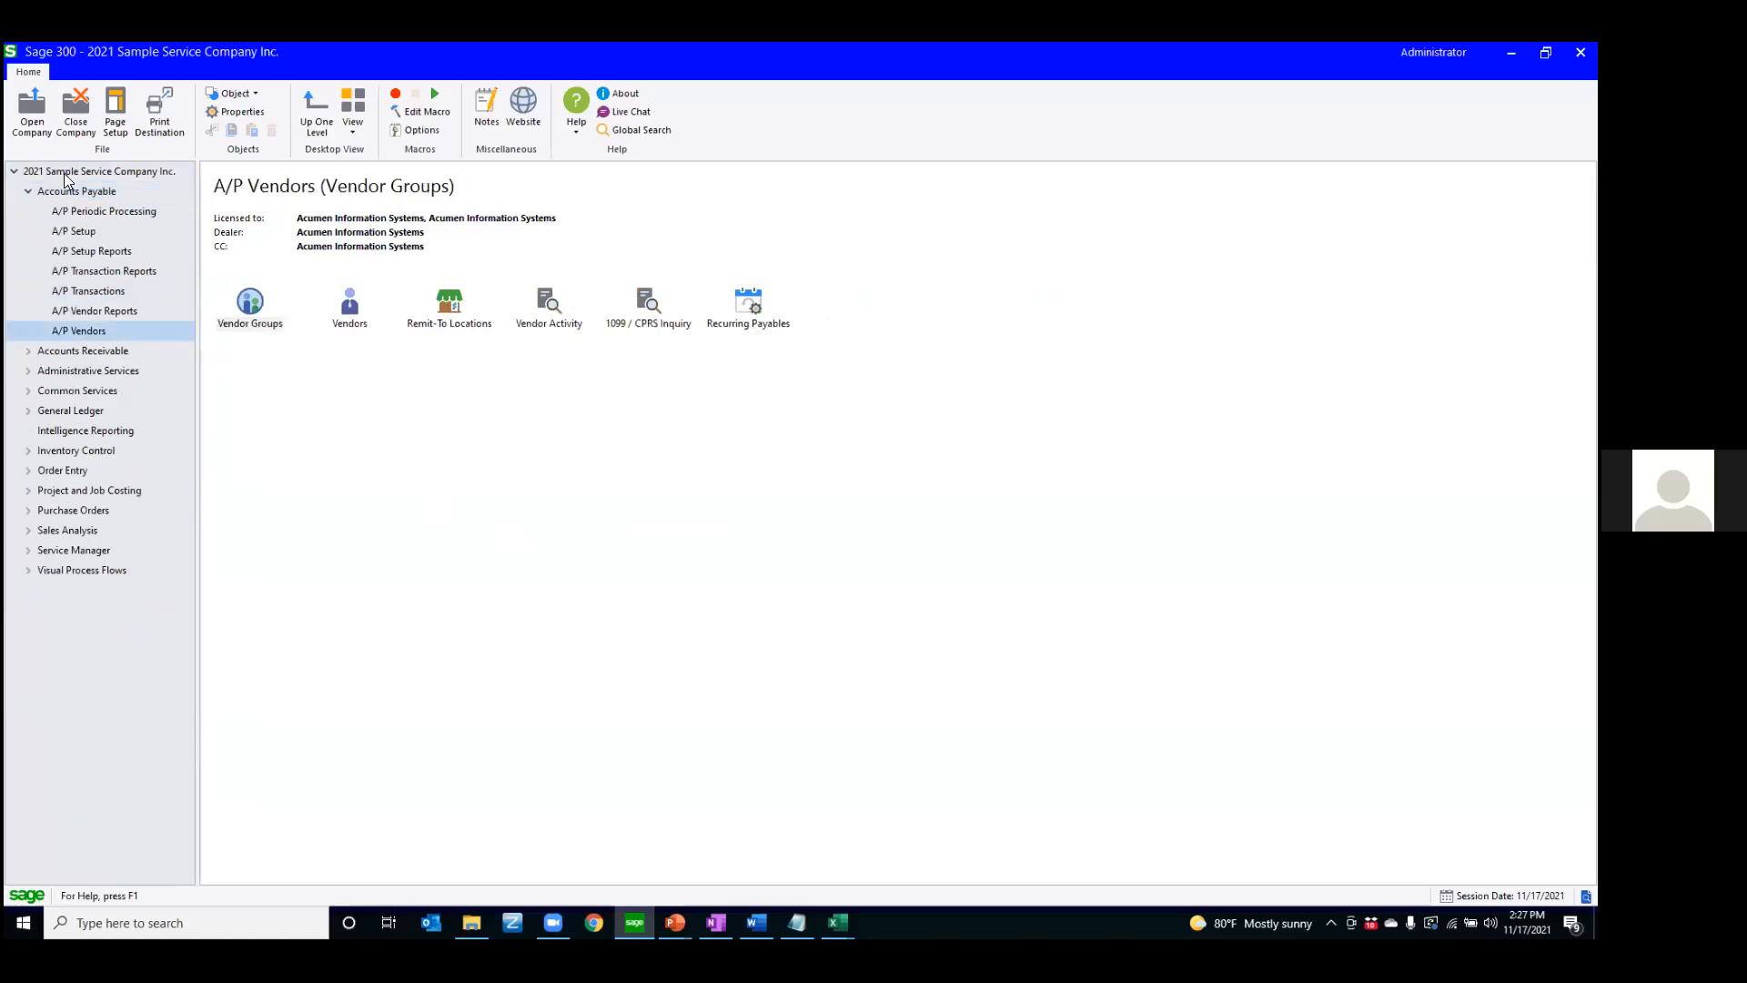
Create a new top-level desktop folder titled with two leading dots and the owner's first name in capitals
{"action": "left_click", "coordinate": [28, 192]}
{"action": "right_click", "coordinate": [526, 526]}
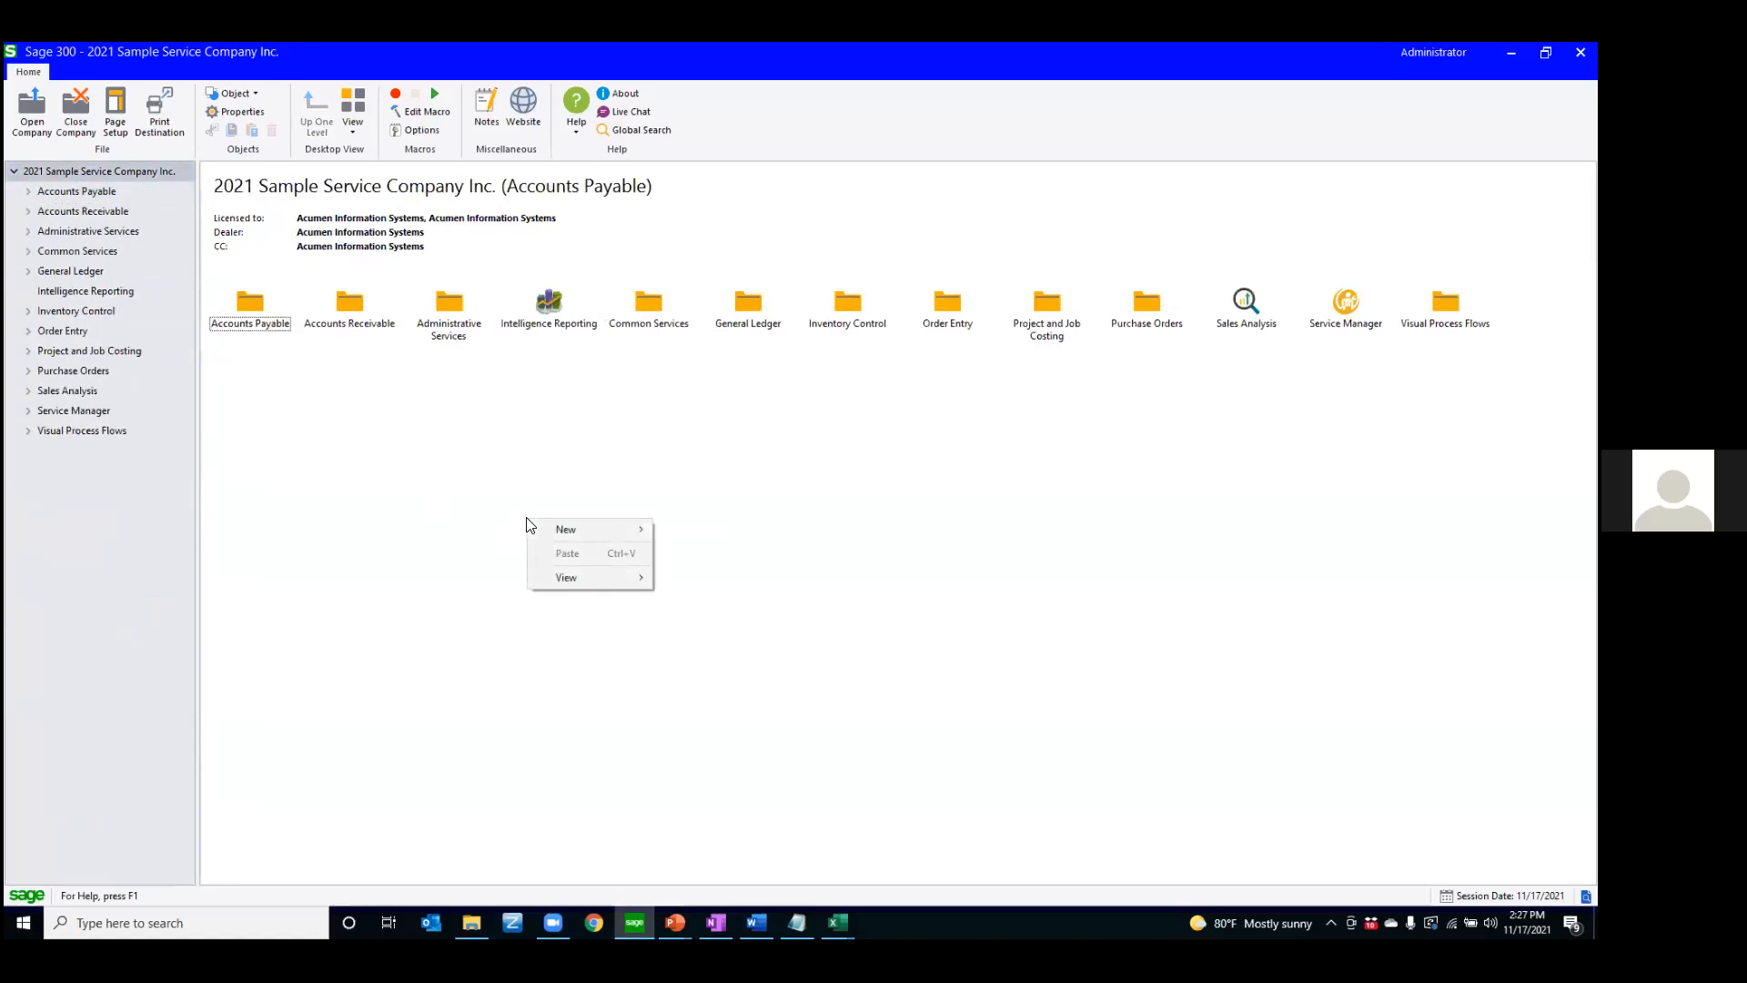
{"action": "mouse_move", "coordinate": [546, 530]}
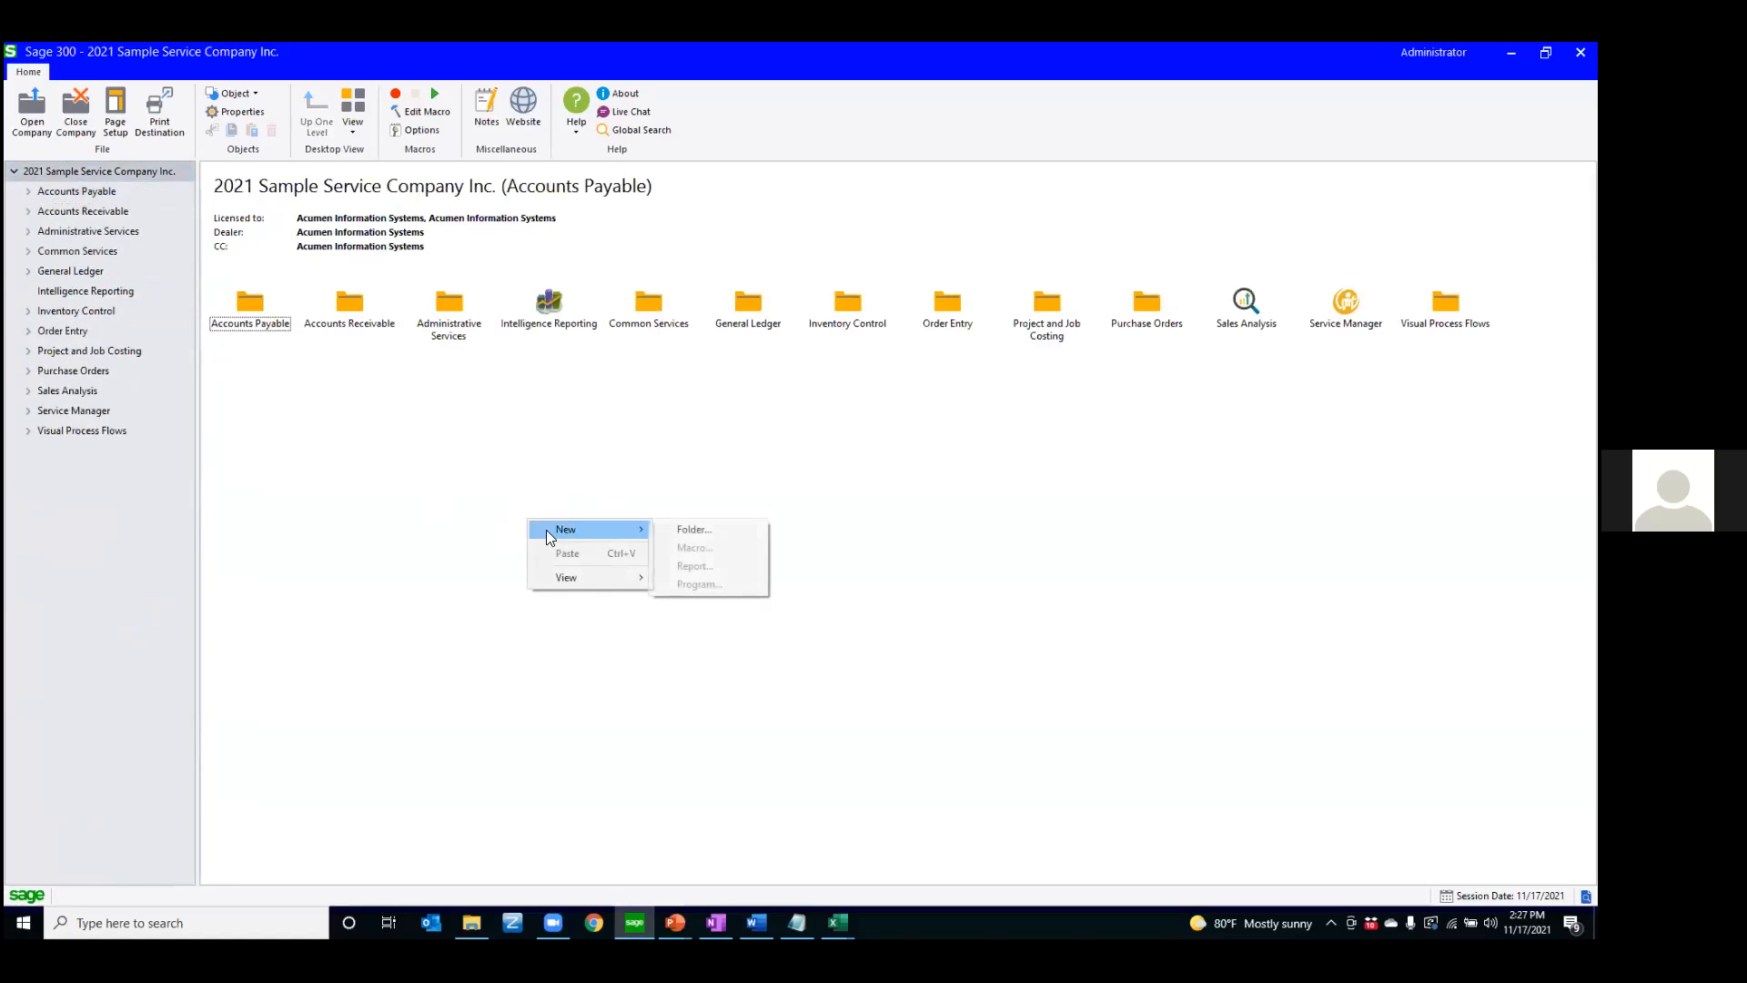
{"action": "left_click", "coordinate": [702, 532]}
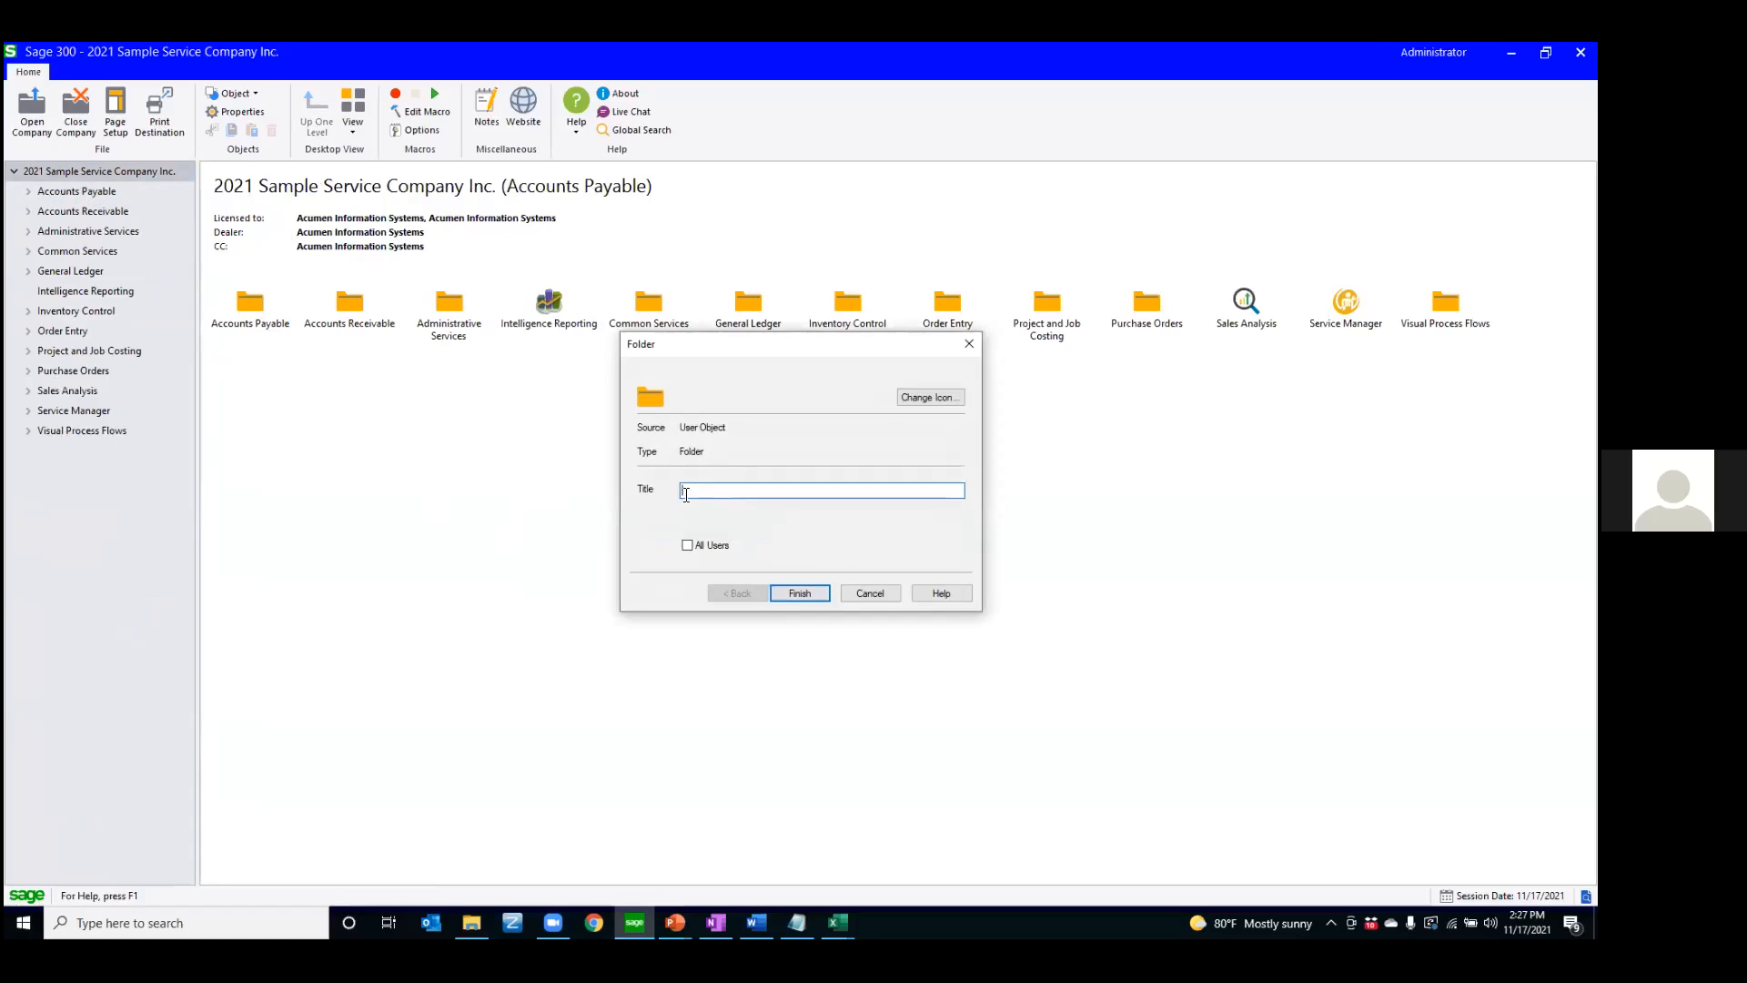
{"action": "type", "text": ".NICK"}
{"action": "left_click", "coordinate": [809, 596]}
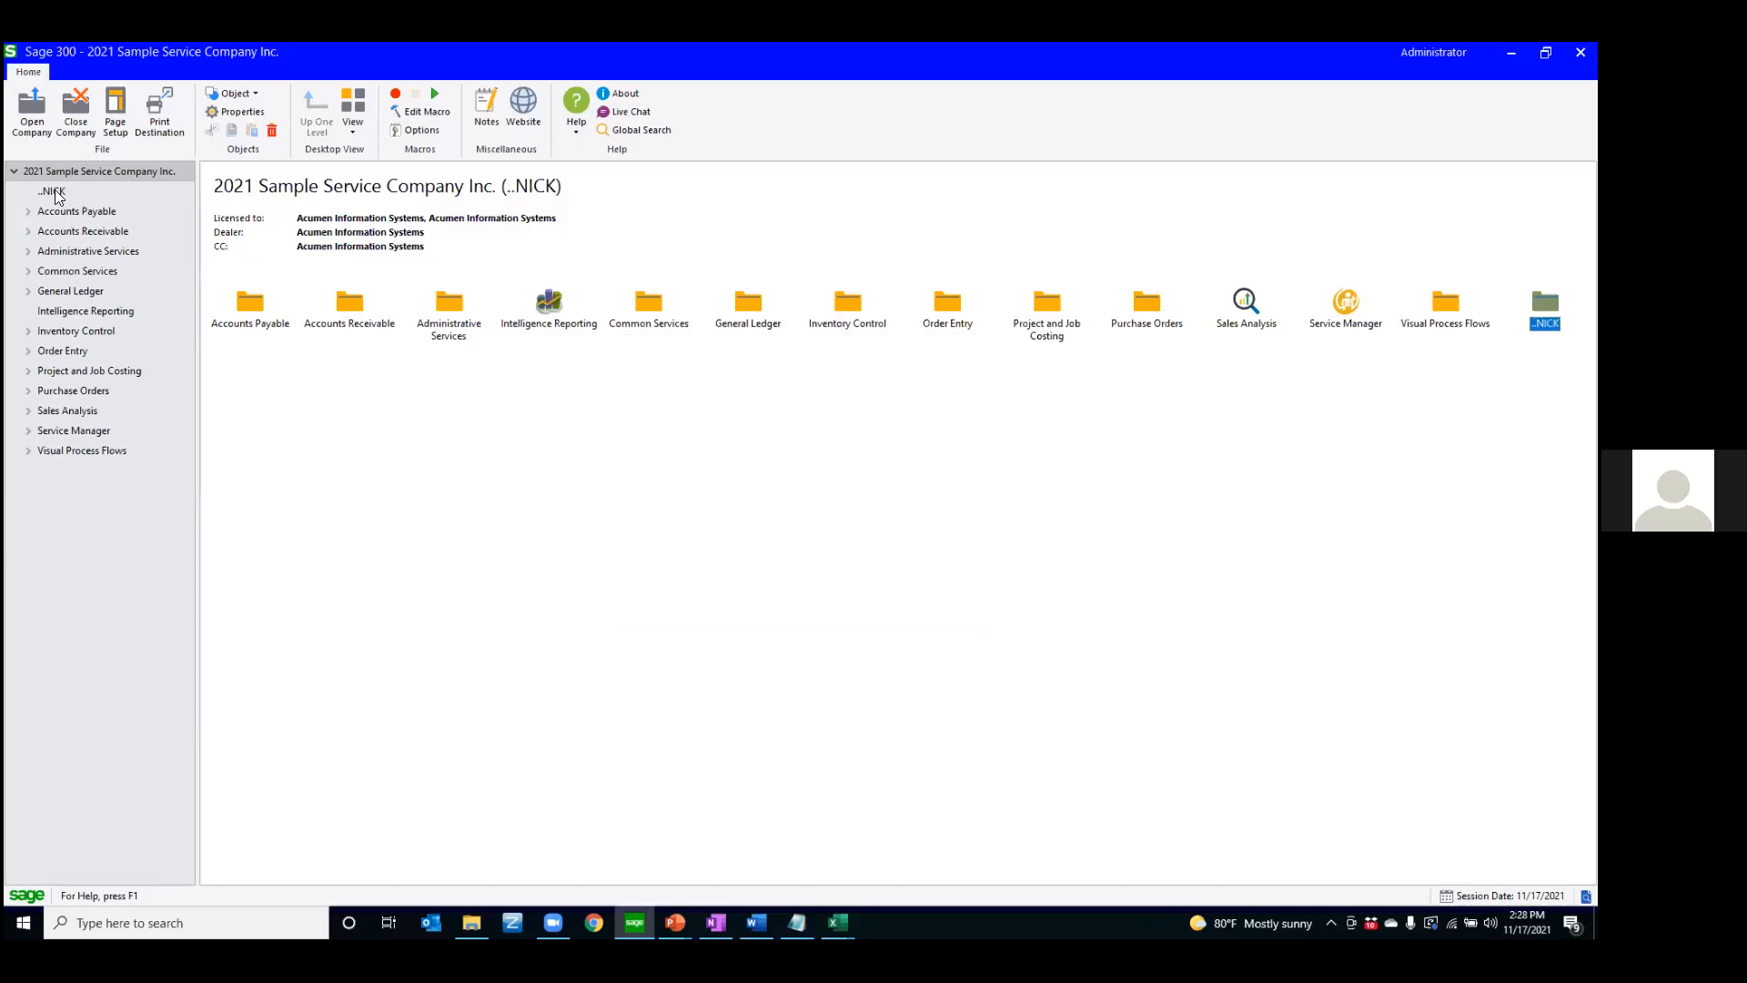
Add a shortcut to Invoice Batch List from A/P Transactions to the new personal folder
{"action": "left_click", "coordinate": [55, 192]}
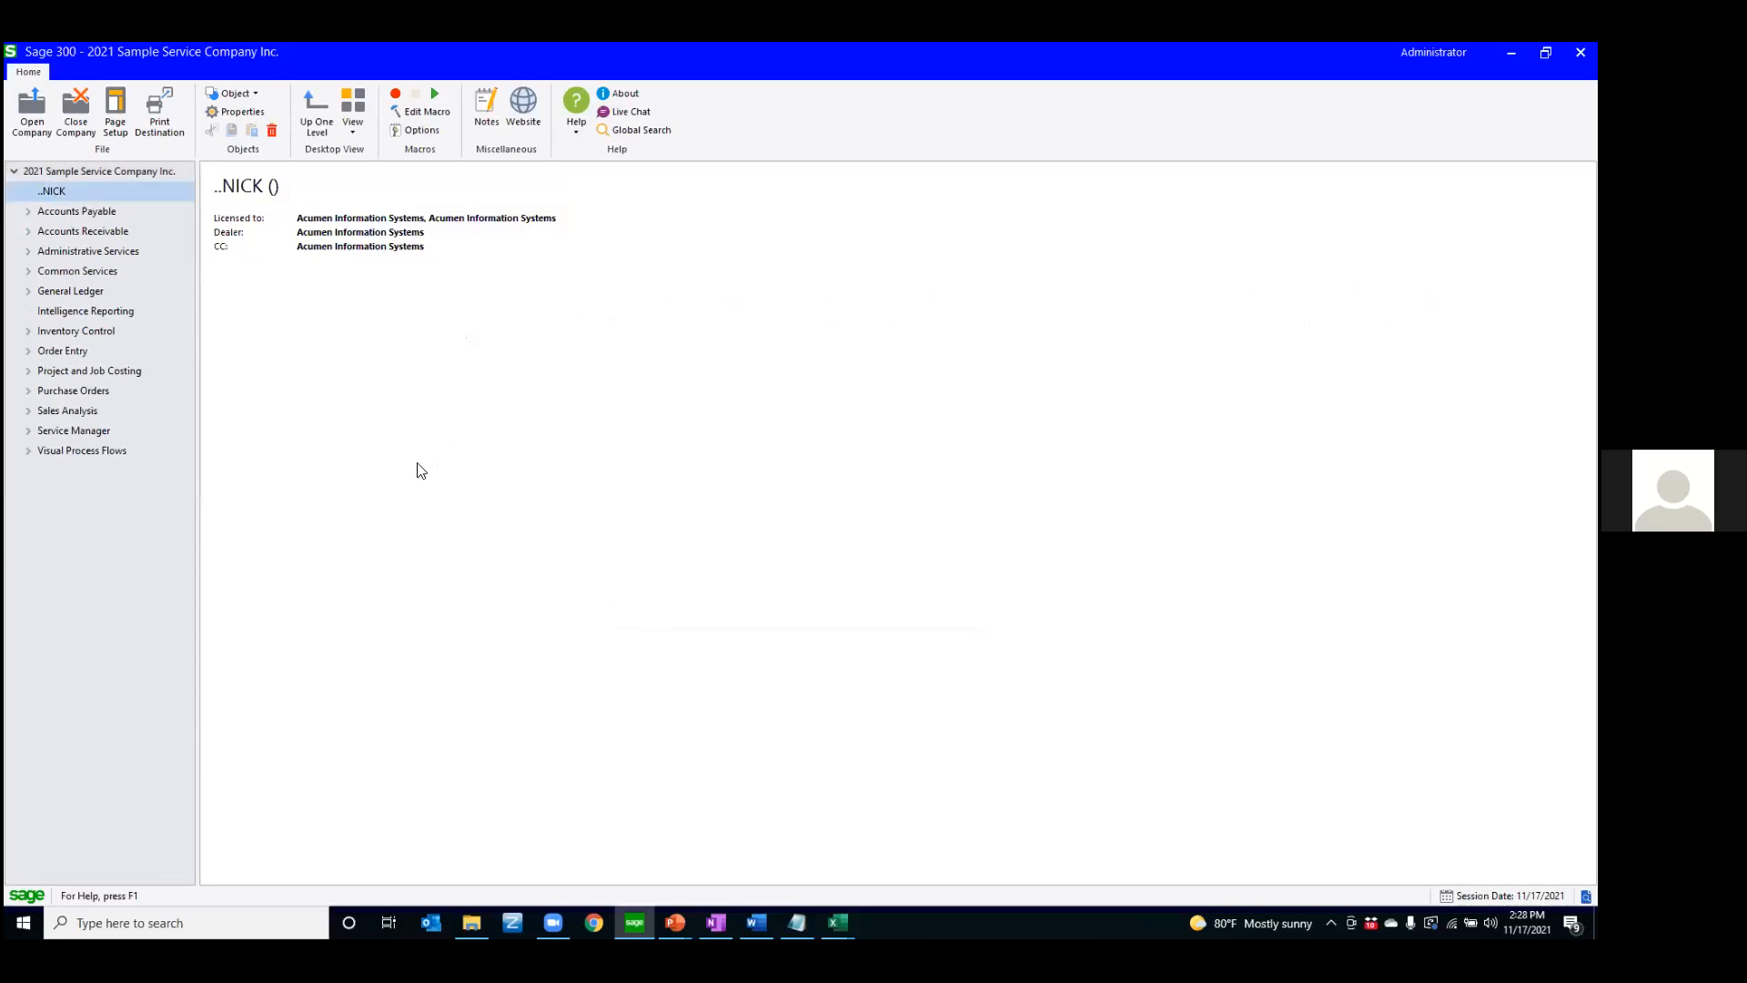
{"action": "left_click", "coordinate": [30, 213]}
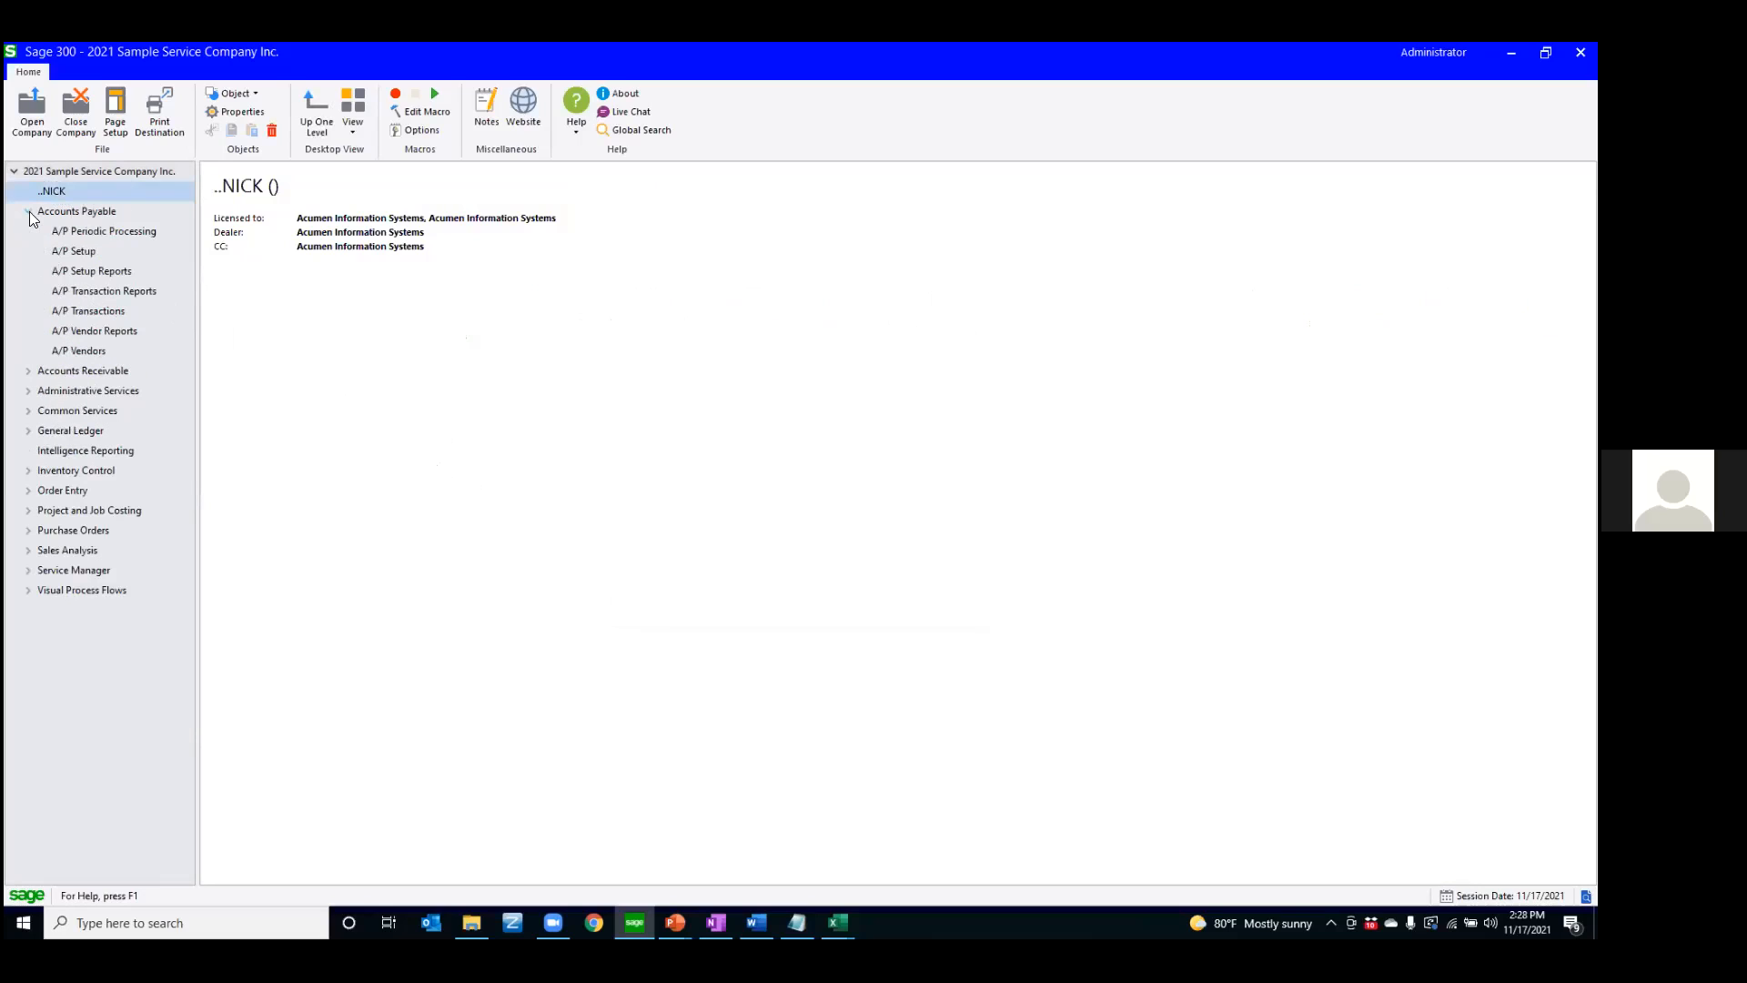
{"action": "left_click", "coordinate": [81, 313]}
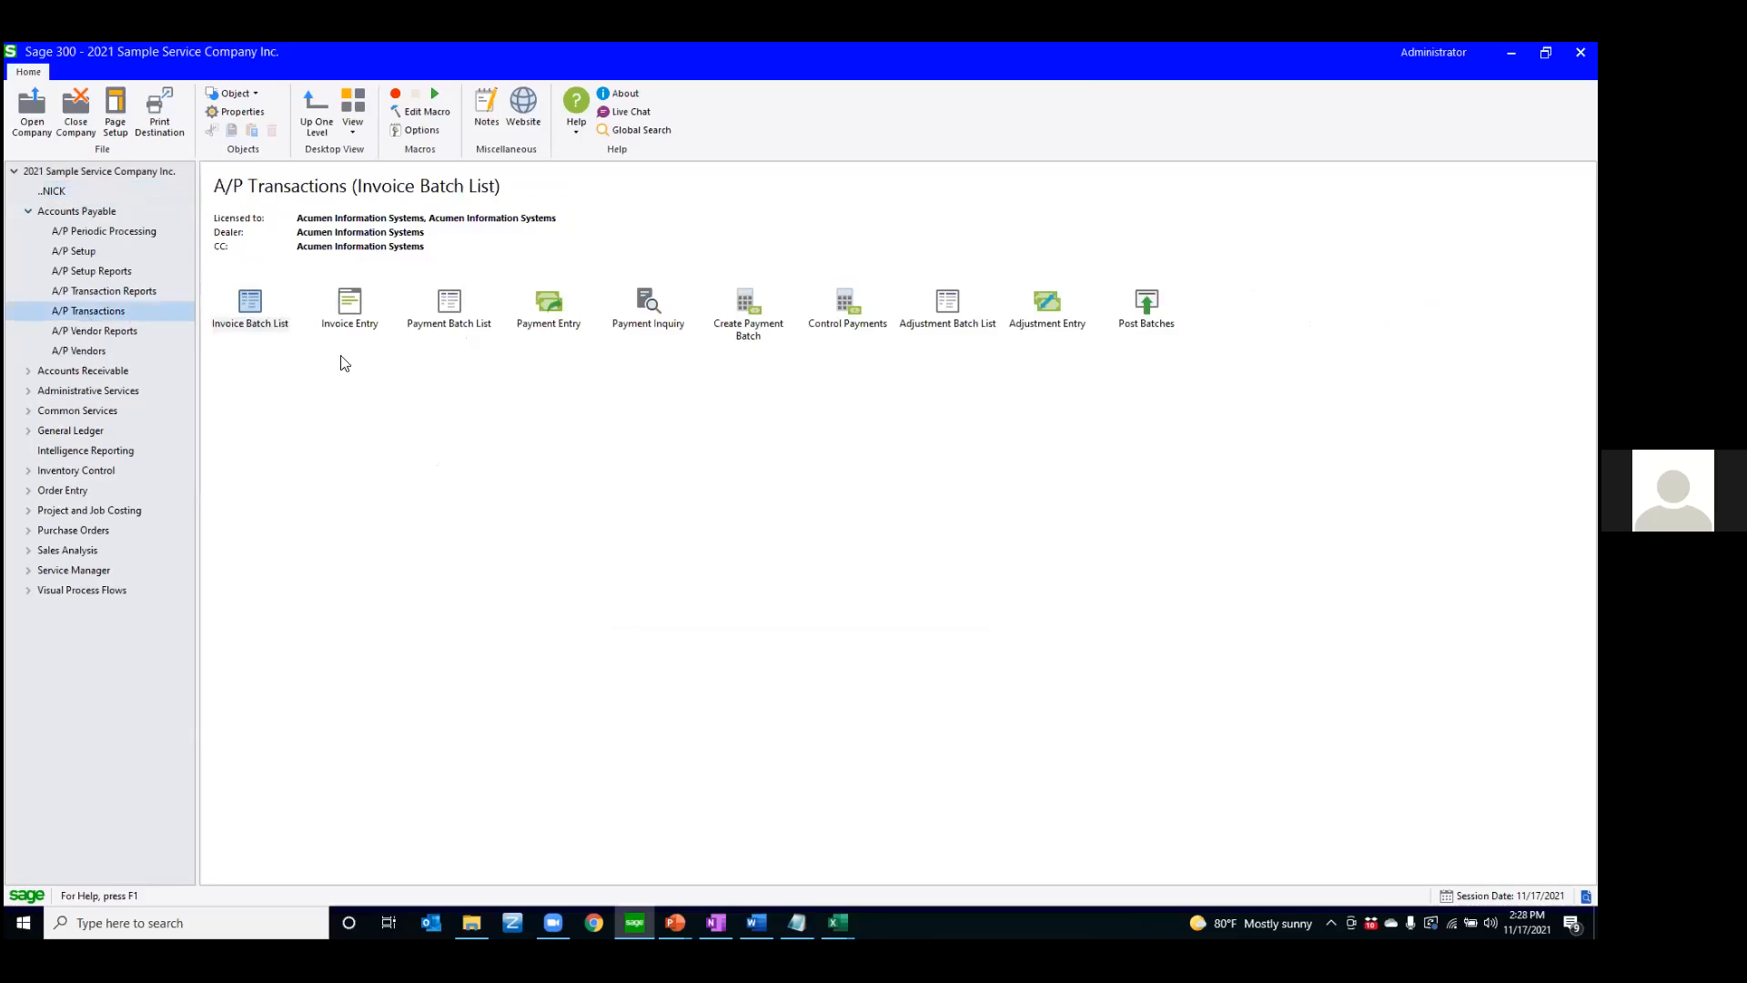
{"action": "left_click_drag", "start_coordinate": [278, 311], "coordinate": [58, 190]}
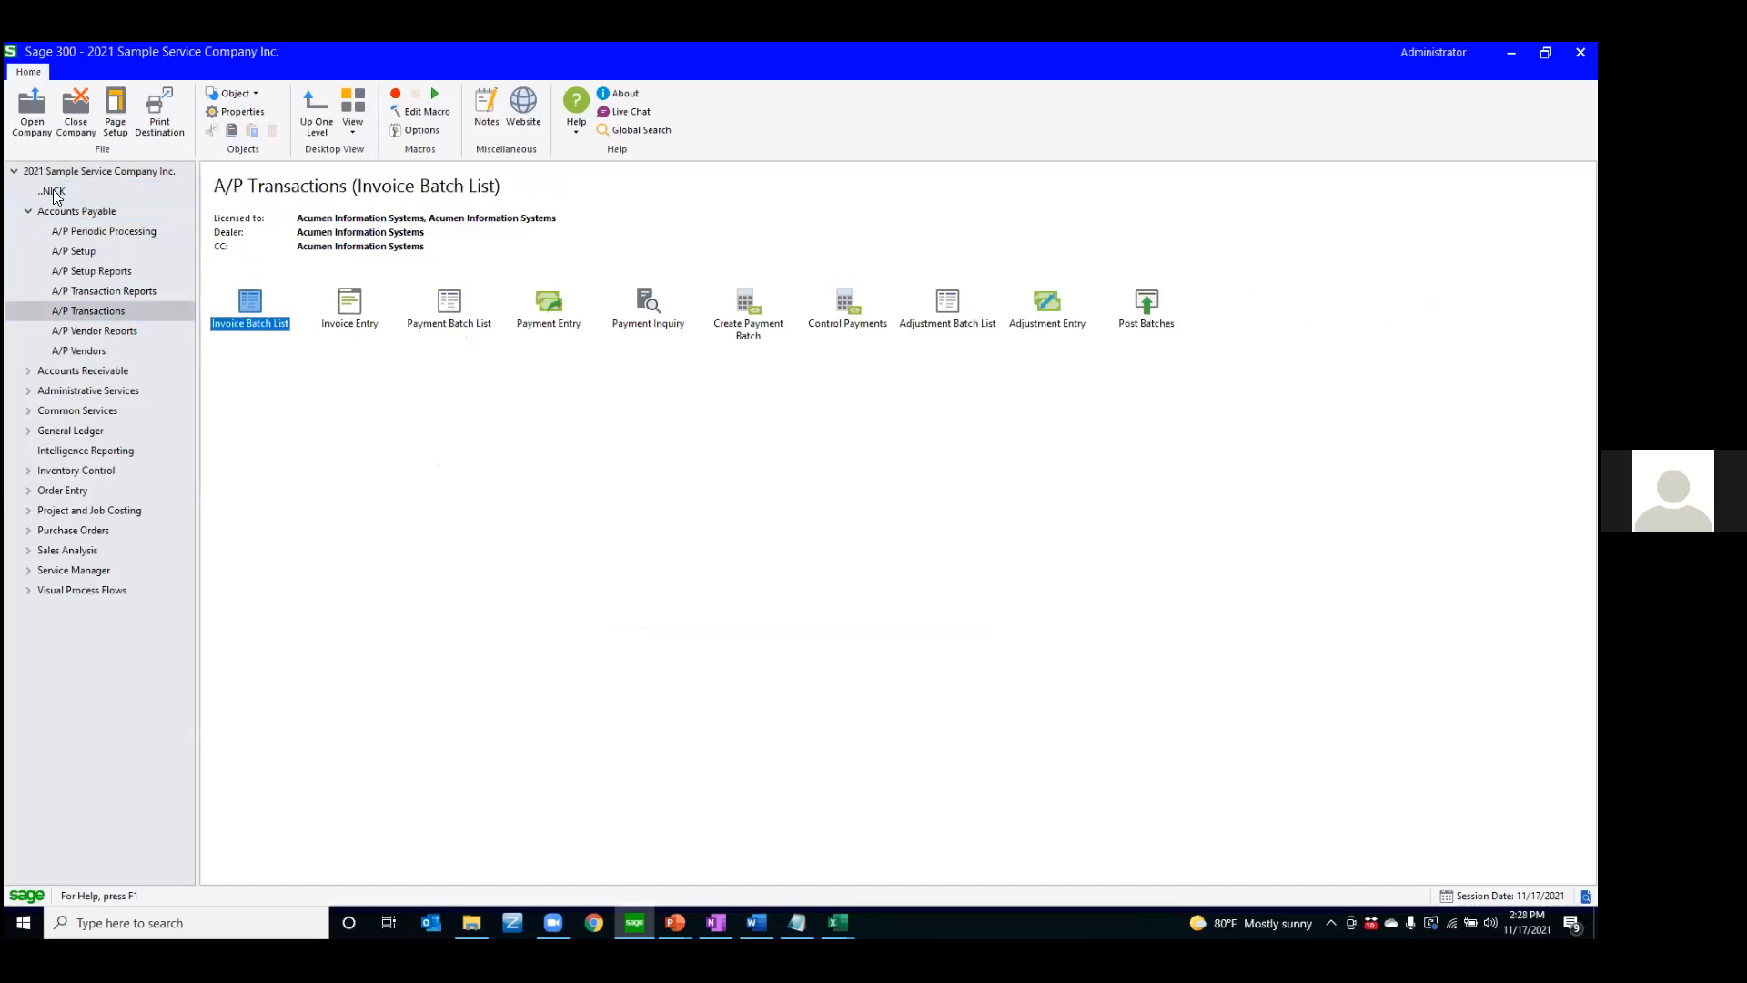
Add a shortcut to Purchase Order Entry from P/O Transactions to the personal folder
{"action": "left_click", "coordinate": [29, 531]}
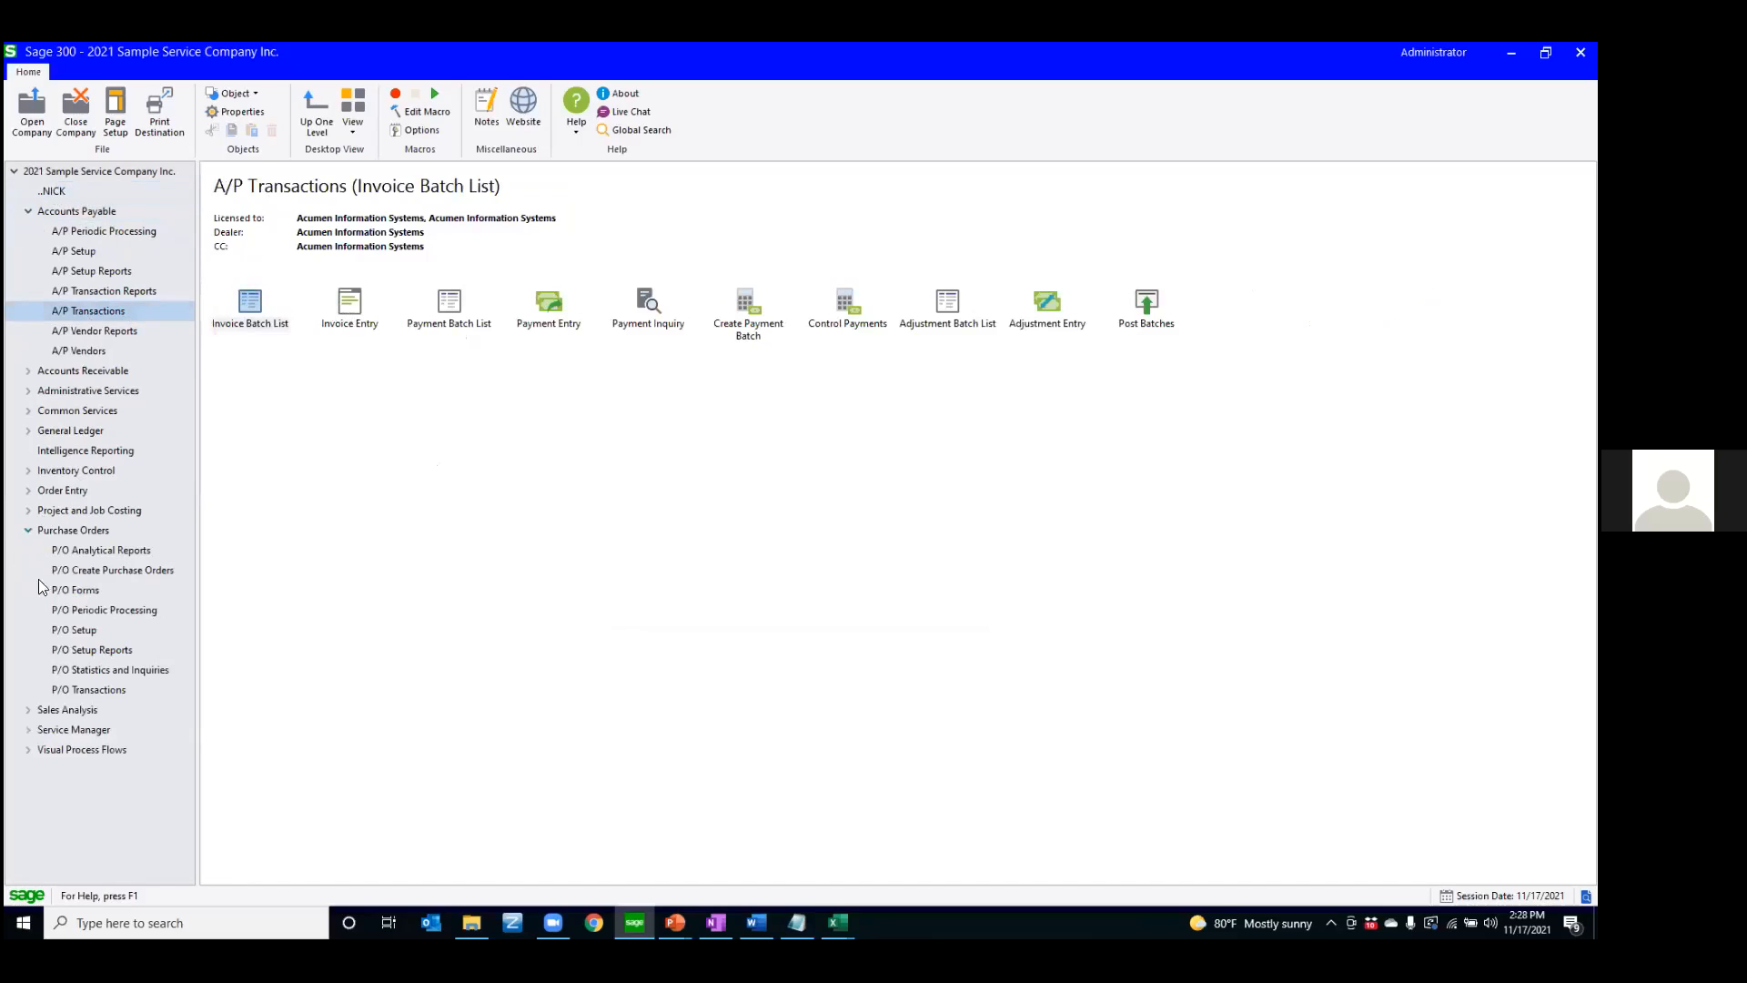
{"action": "left_click", "coordinate": [88, 689]}
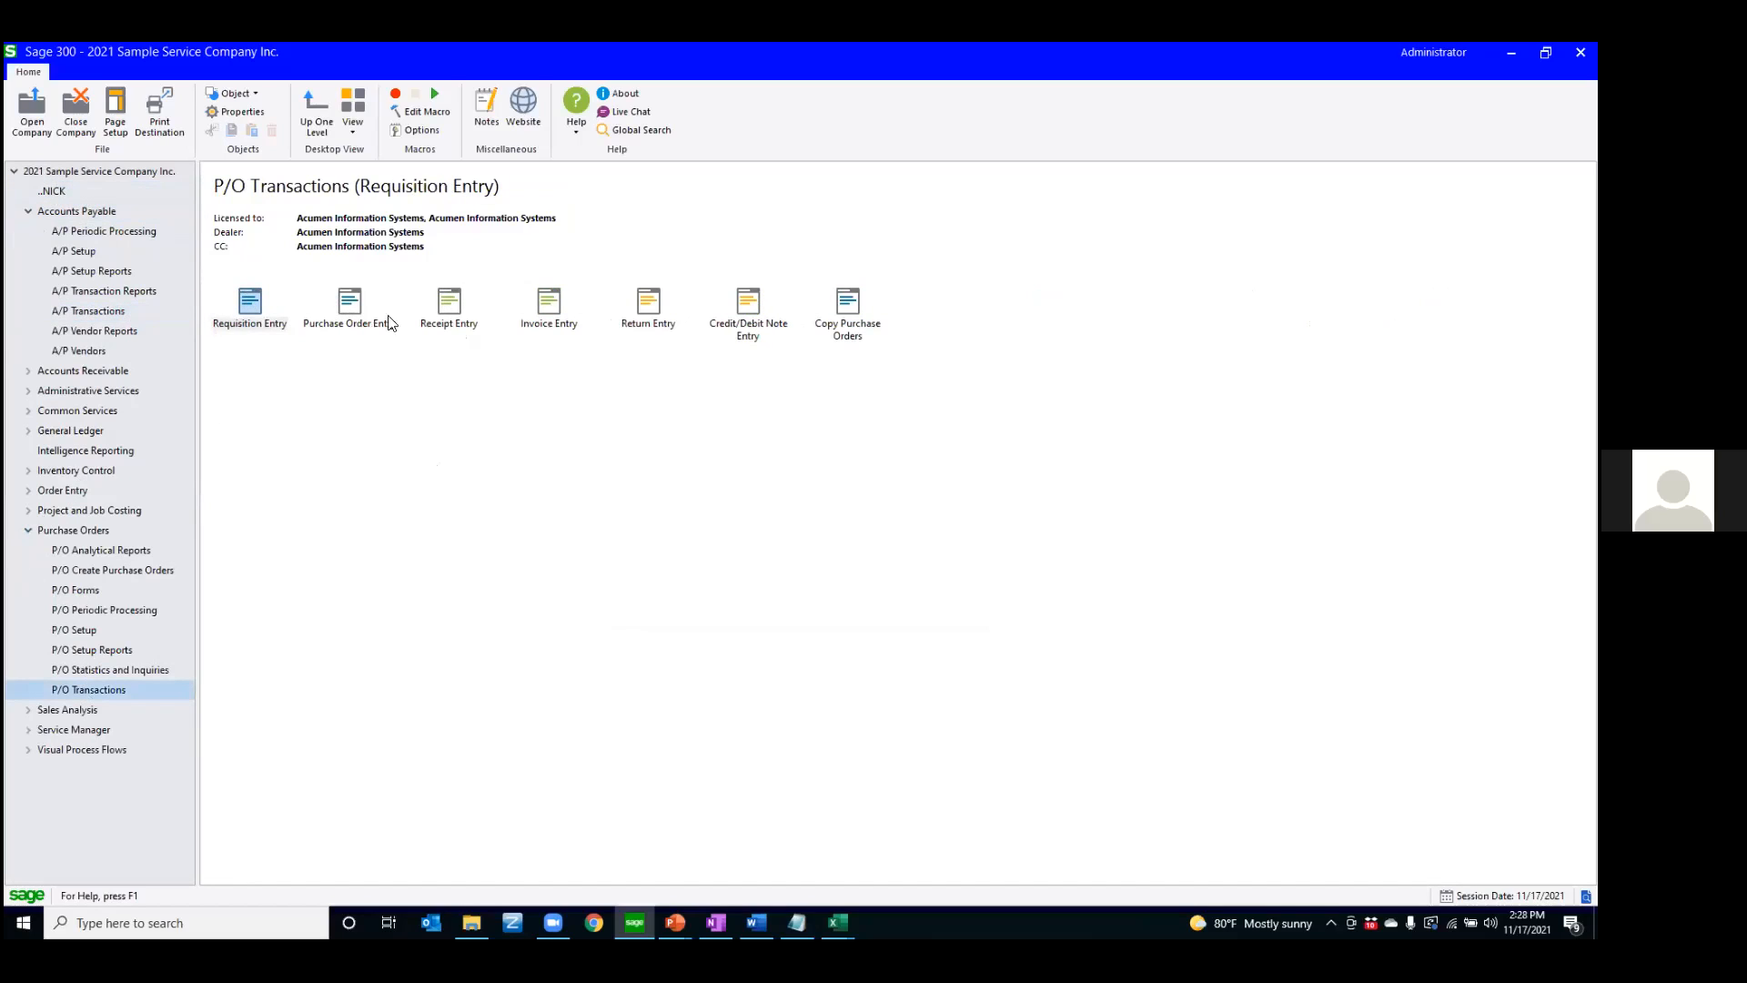
{"action": "left_click_drag", "start_coordinate": [351, 304], "coordinate": [58, 191]}
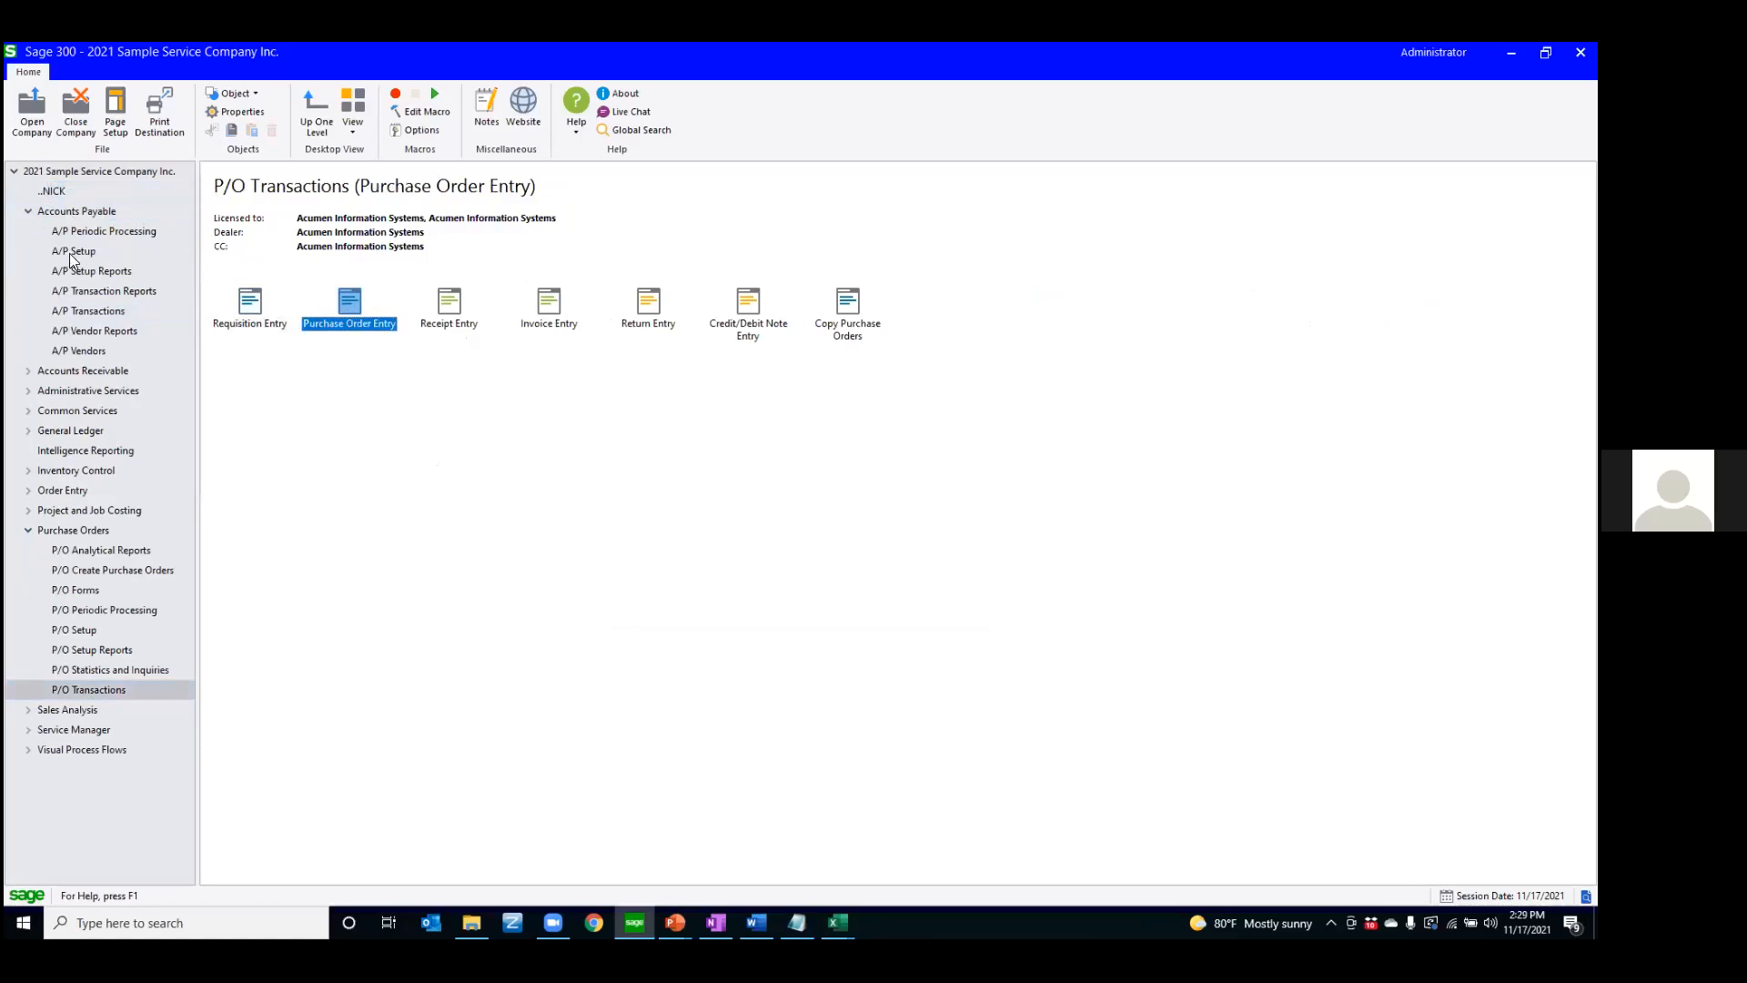
Add a Vendor Activity shortcut from A/P Vendors to the personal folder, show the folder's contents, and collapse the expanded modules
{"action": "left_click", "coordinate": [86, 350]}
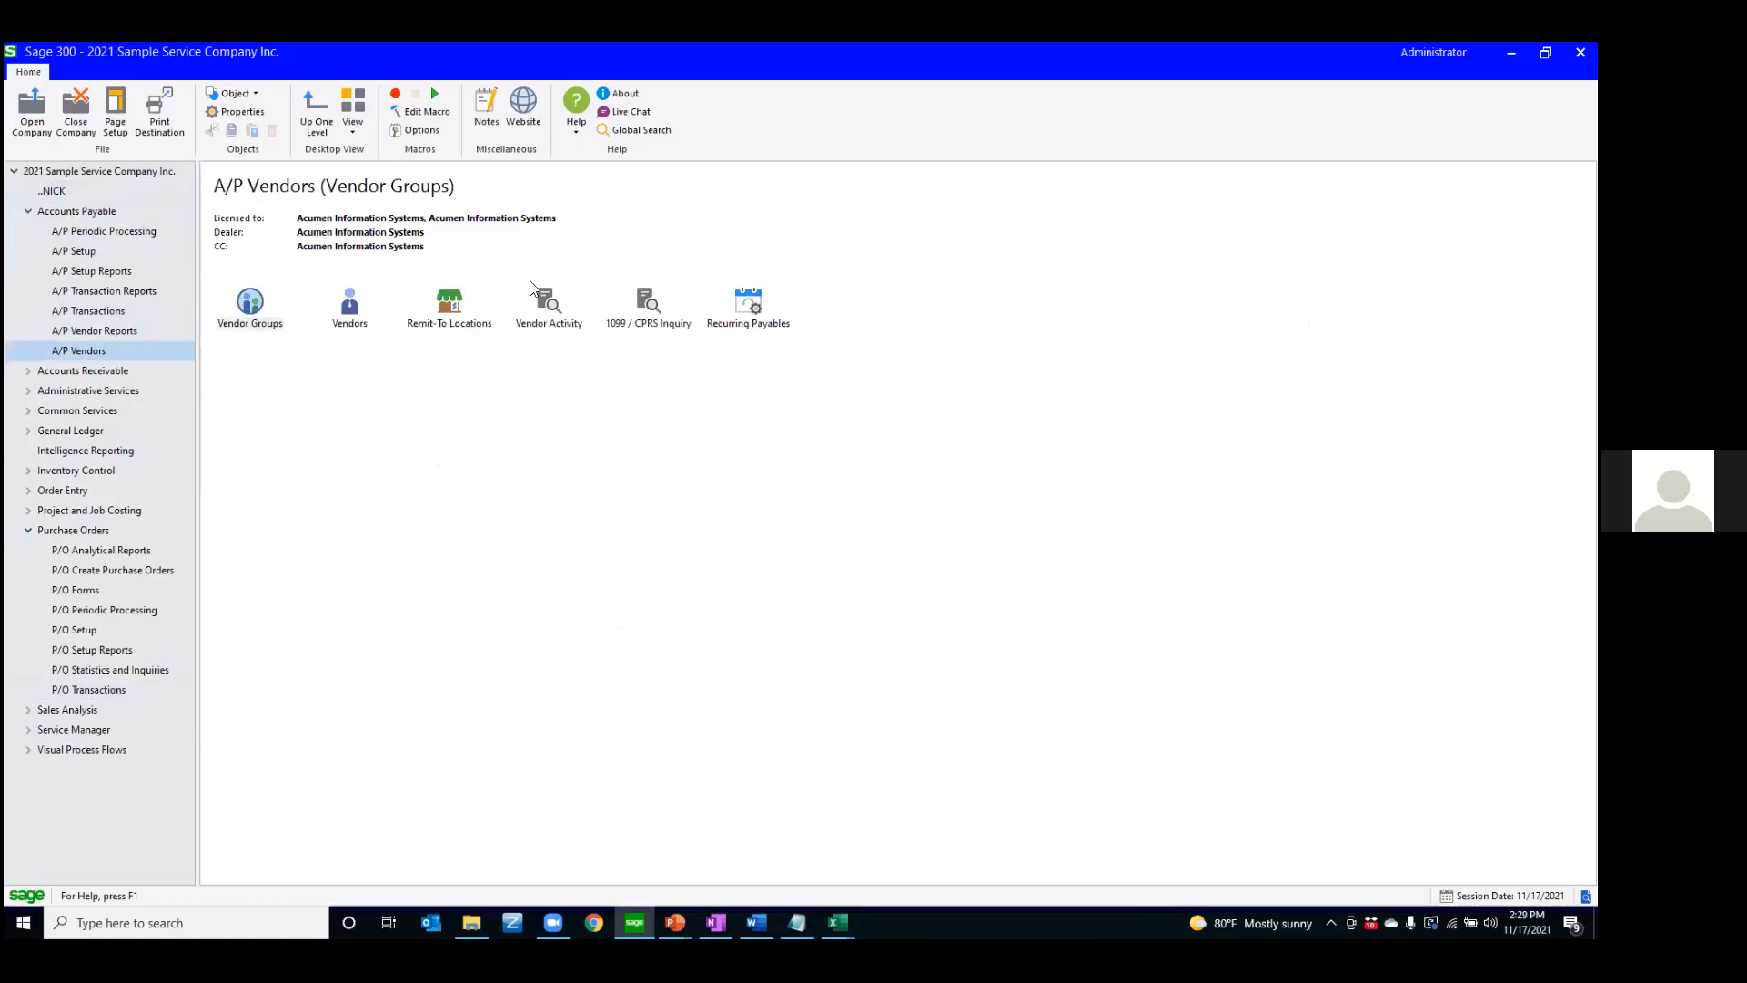
{"action": "left_click", "coordinate": [548, 310]}
{"action": "left_click_drag", "start_coordinate": [548, 310], "coordinate": [59, 192]}
{"action": "left_click", "coordinate": [58, 193]}
{"action": "left_click", "coordinate": [28, 211]}
{"action": "left_click", "coordinate": [28, 391]}
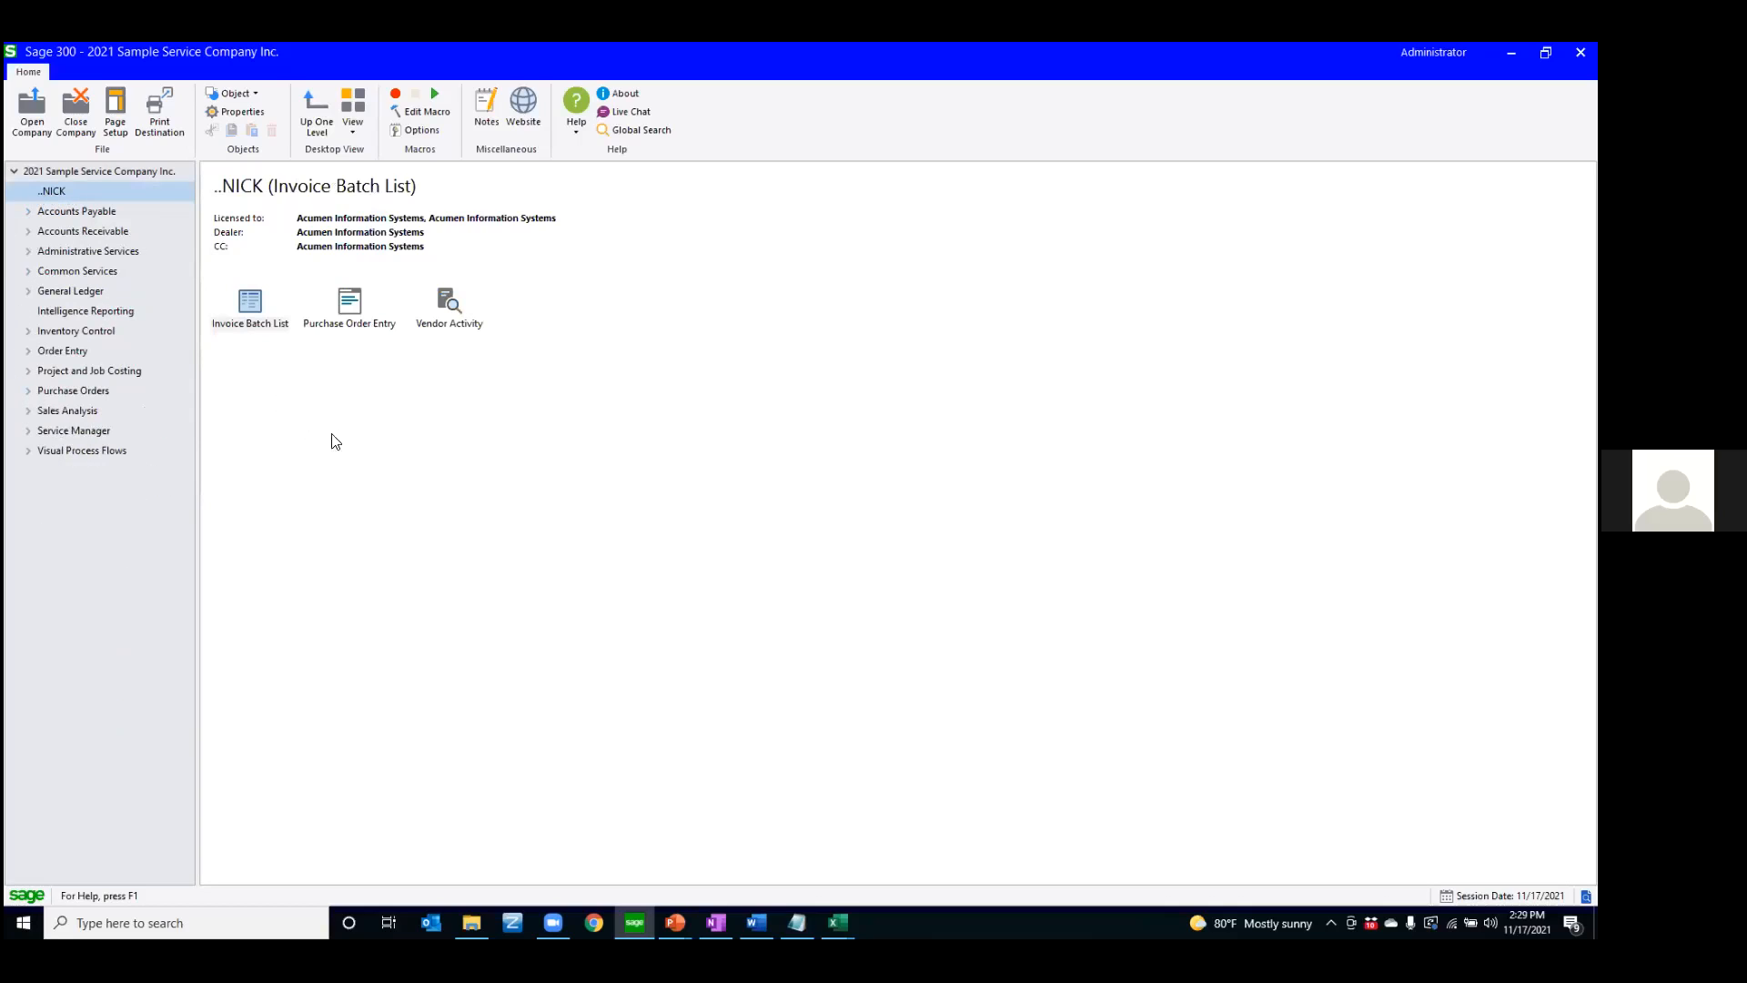
{"action": "right_click", "coordinate": [637, 441]}
{"action": "mouse_move", "coordinate": [691, 446]}
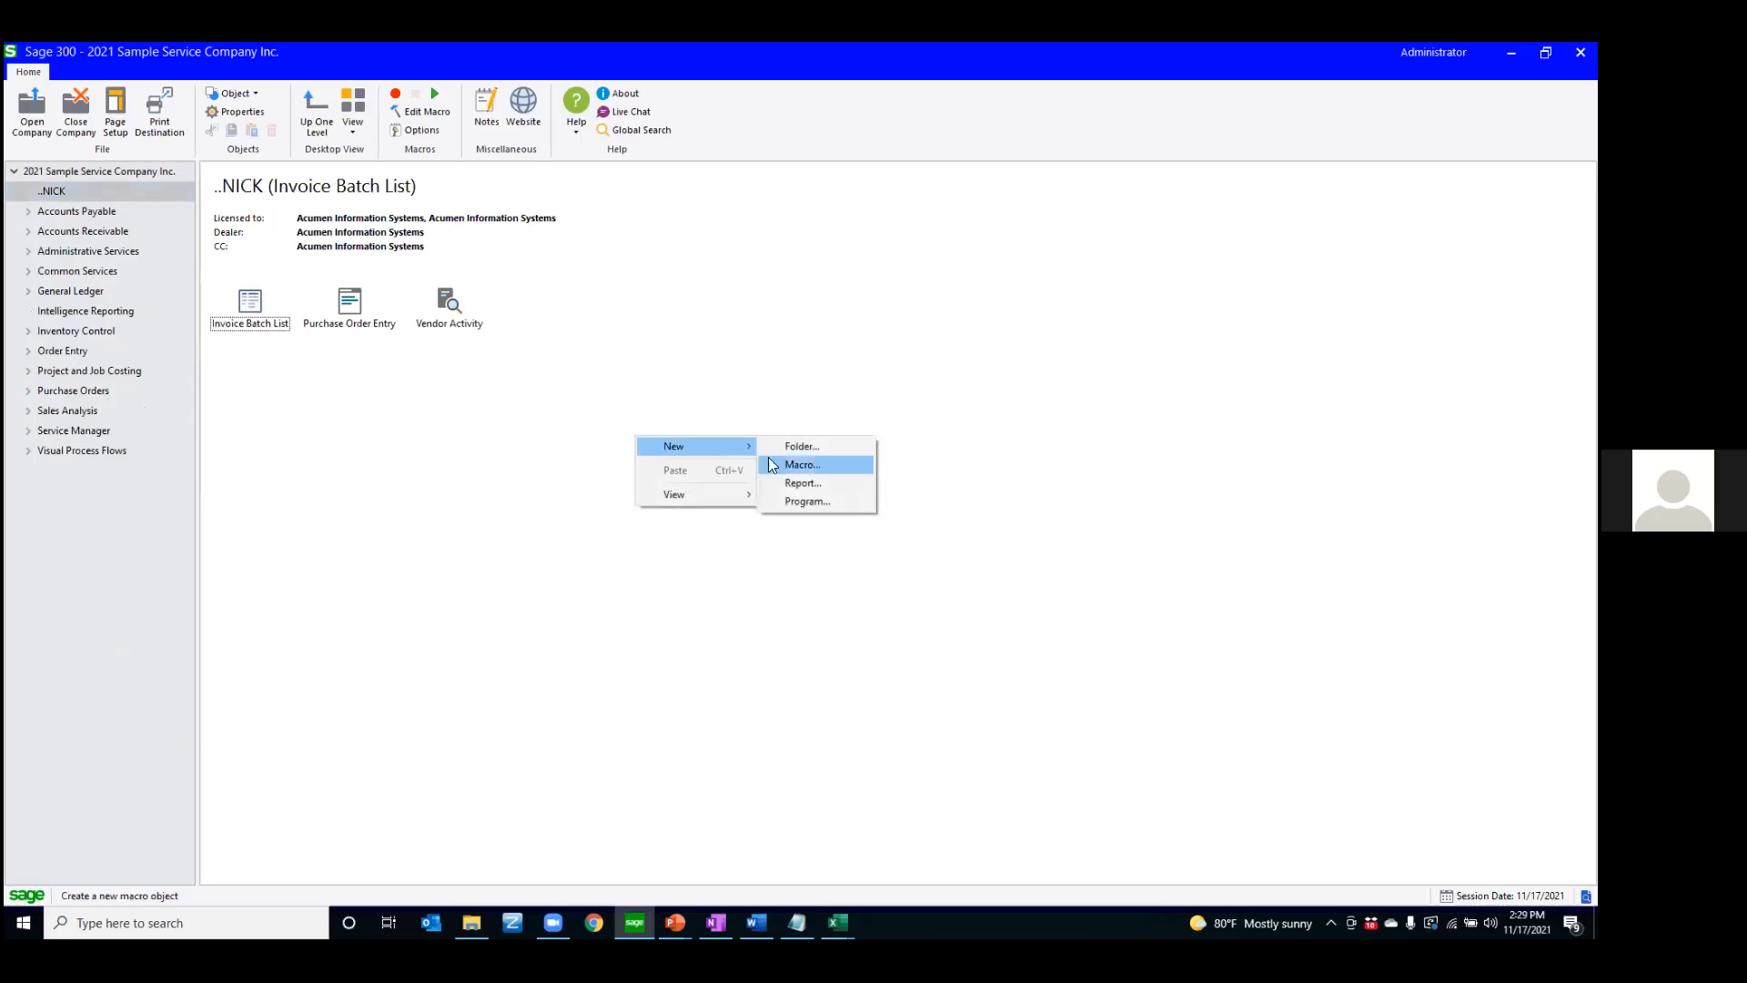
{"action": "left_click", "coordinate": [815, 466]}
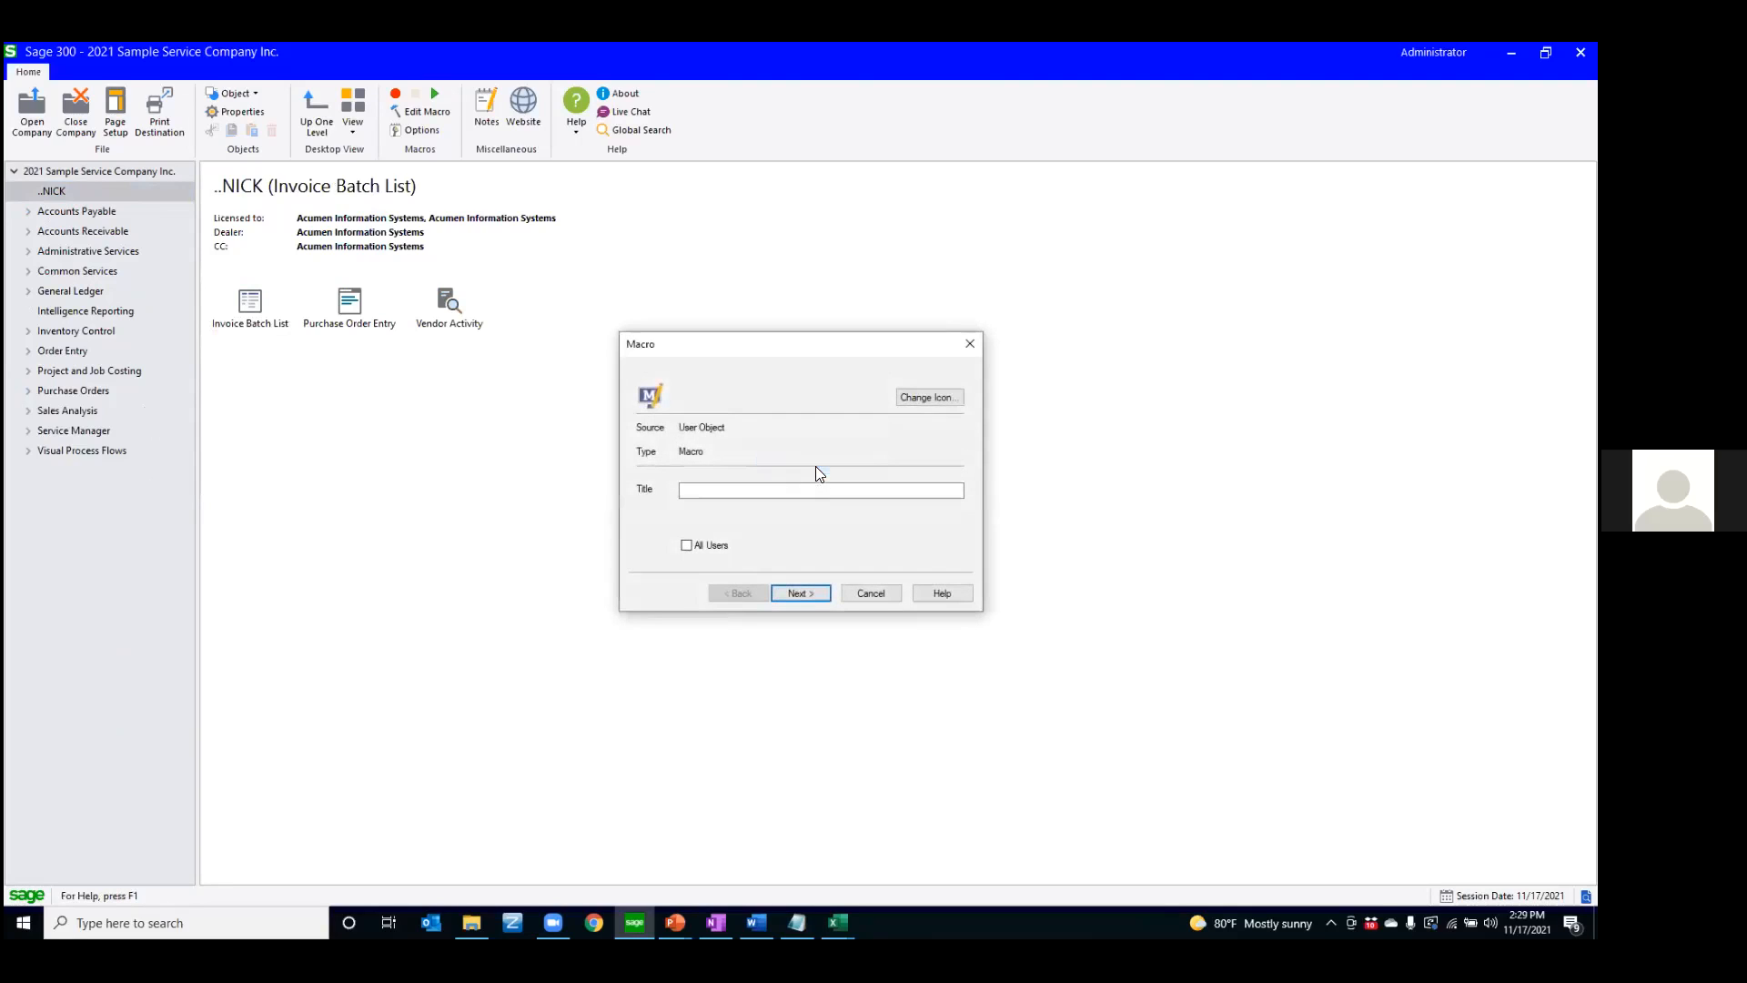
{"action": "type", "text": "Import"}
{"action": "left_click", "coordinate": [790, 584]}
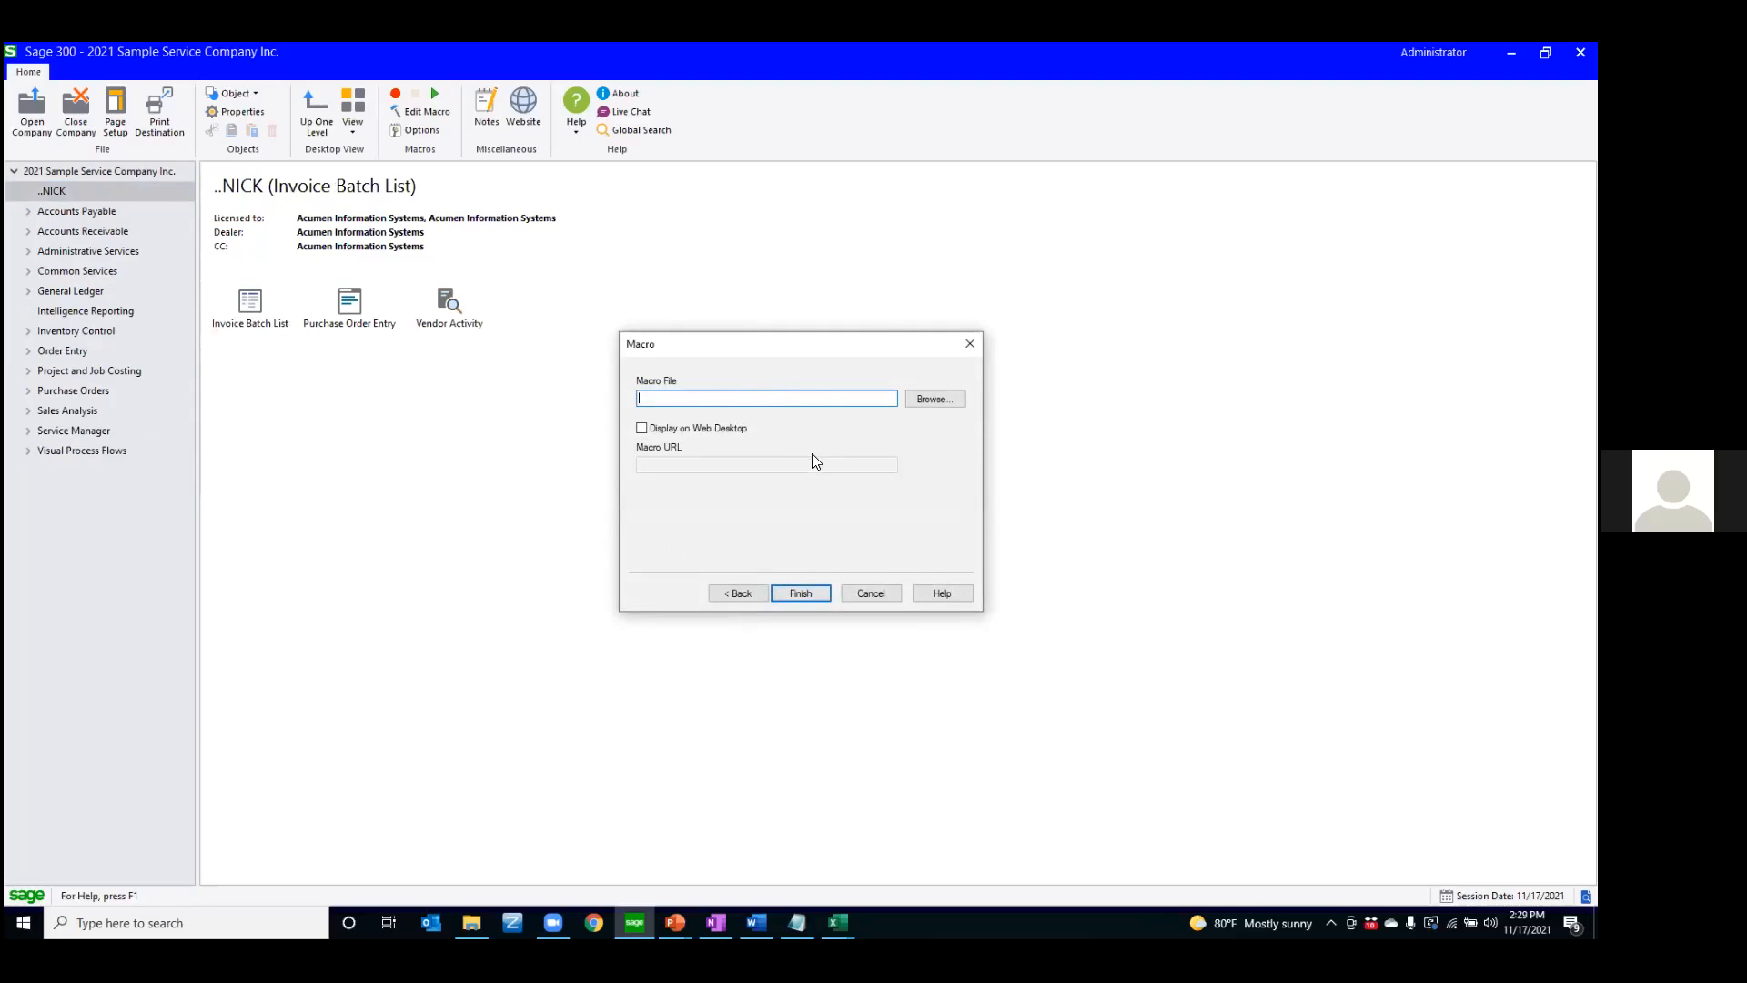
{"action": "left_click", "coordinate": [864, 596]}
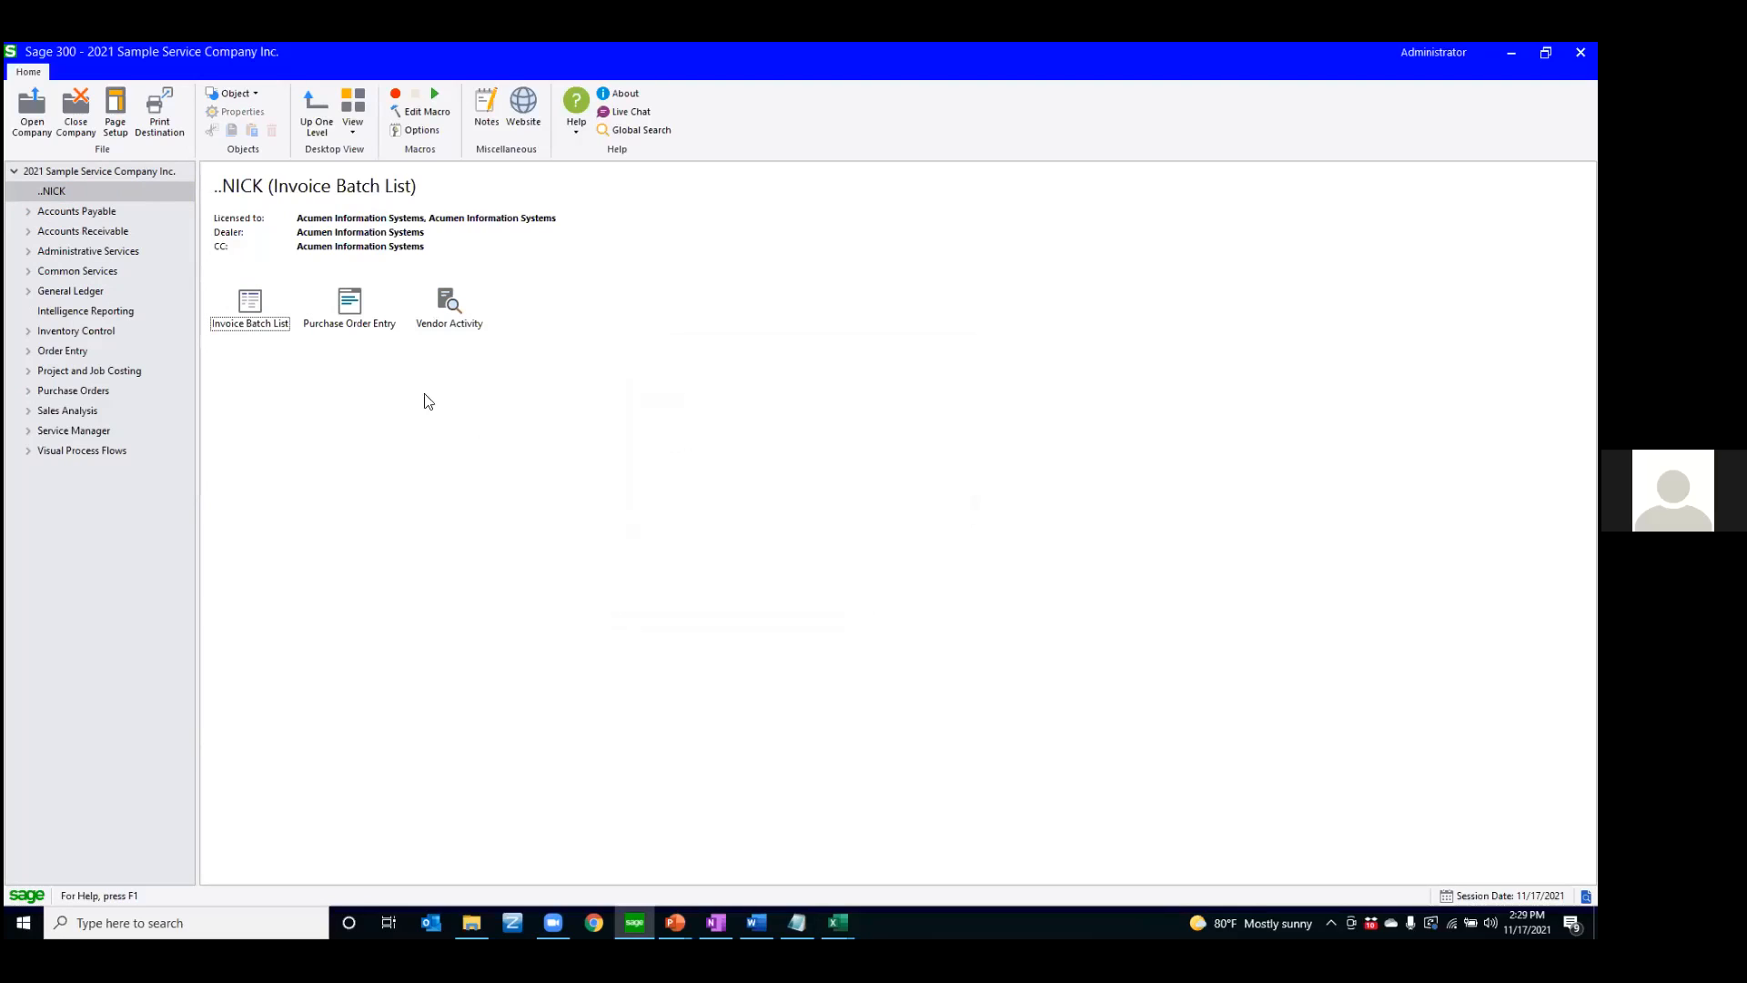
Show the General Ledger folder in Details view to examine the custom programs' file paths, and return to Icons view
{"action": "left_click", "coordinate": [52, 291]}
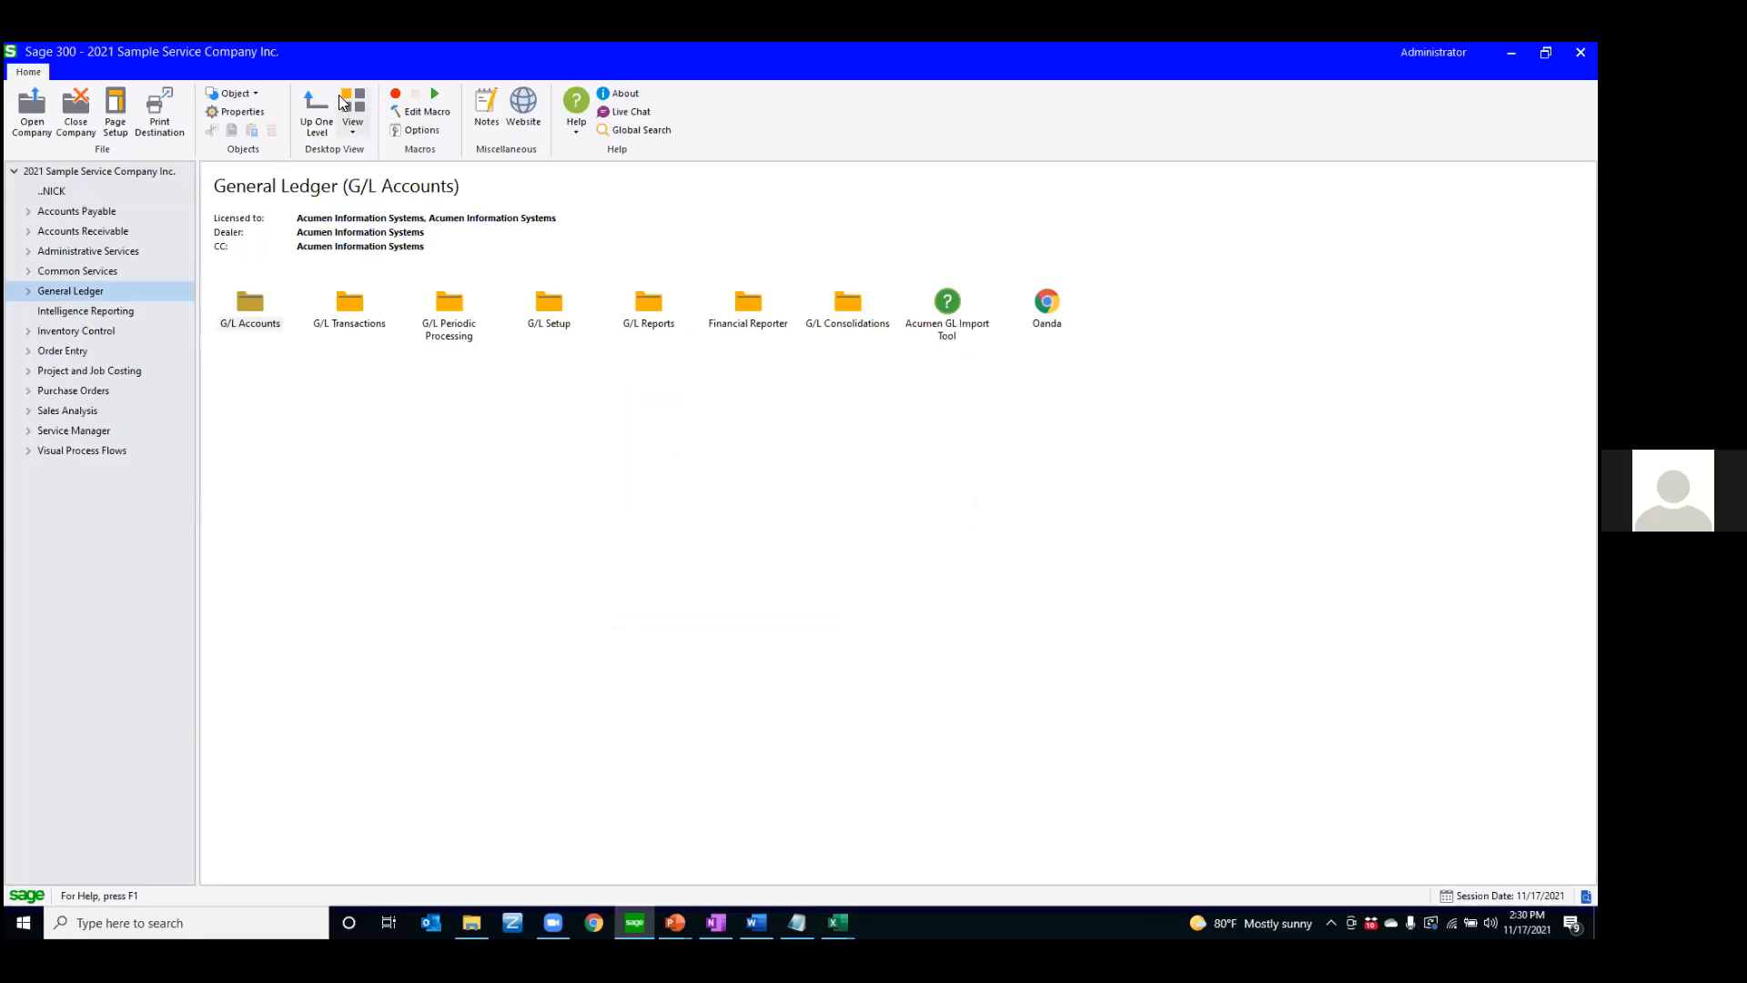
{"action": "left_click", "coordinate": [351, 128]}
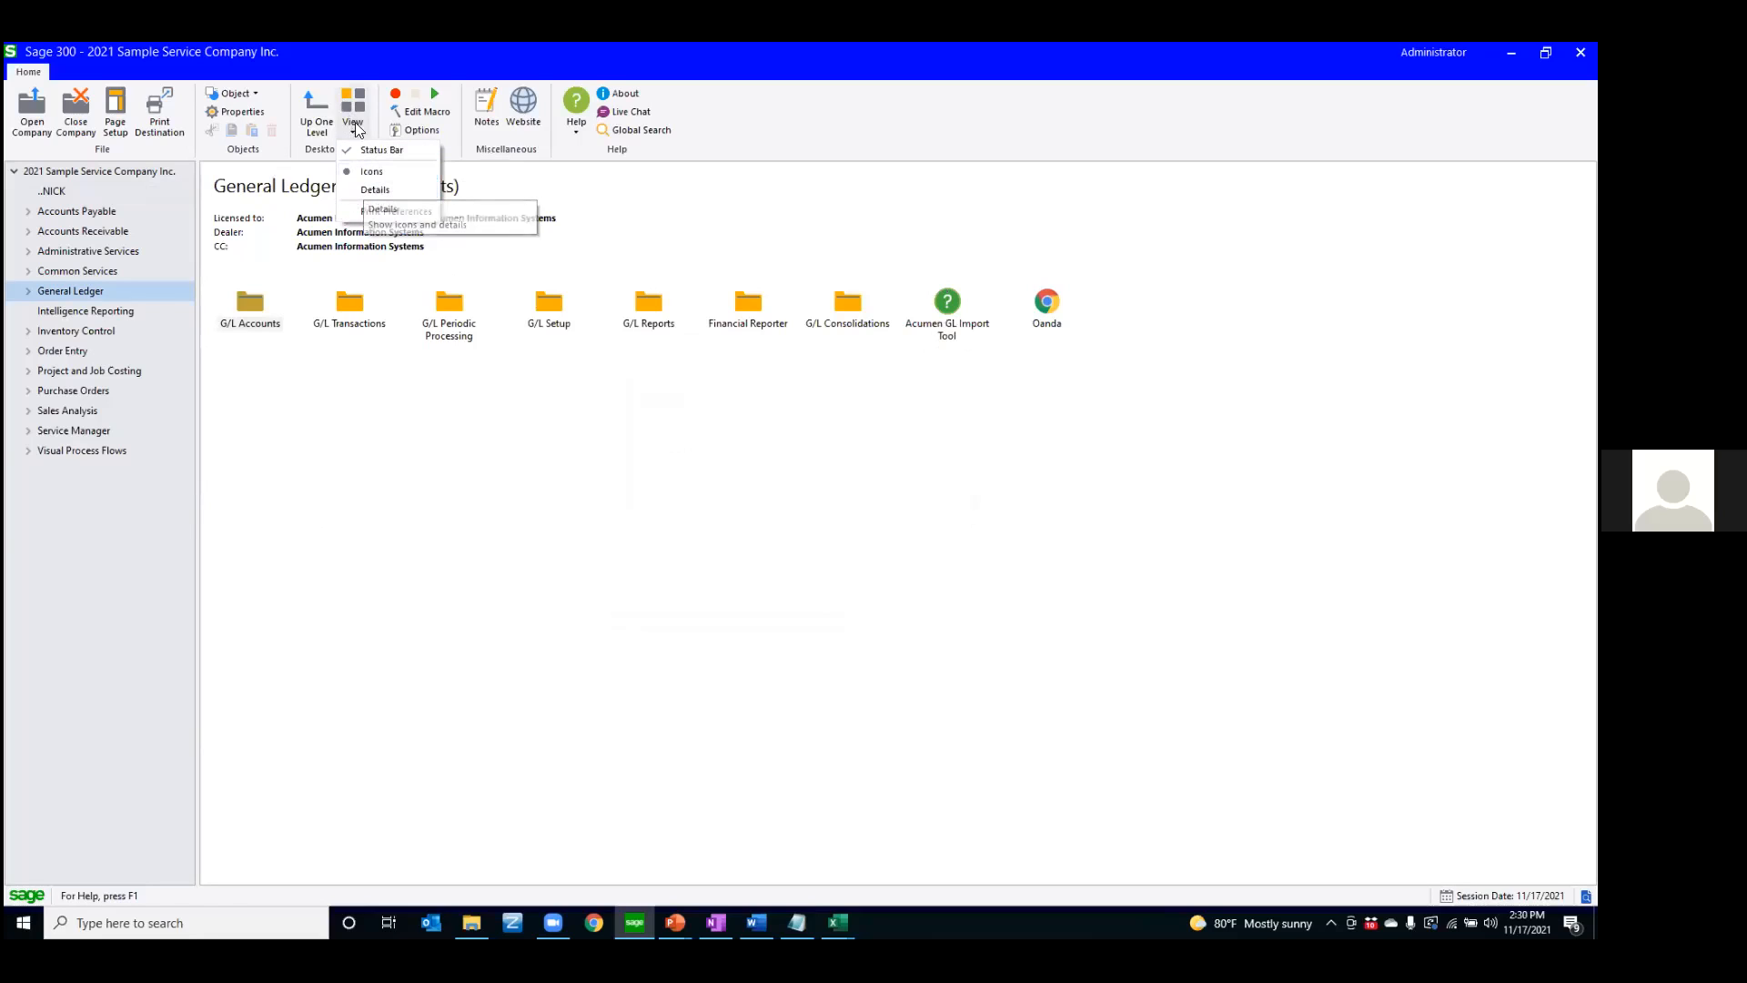
{"action": "left_click", "coordinate": [373, 189]}
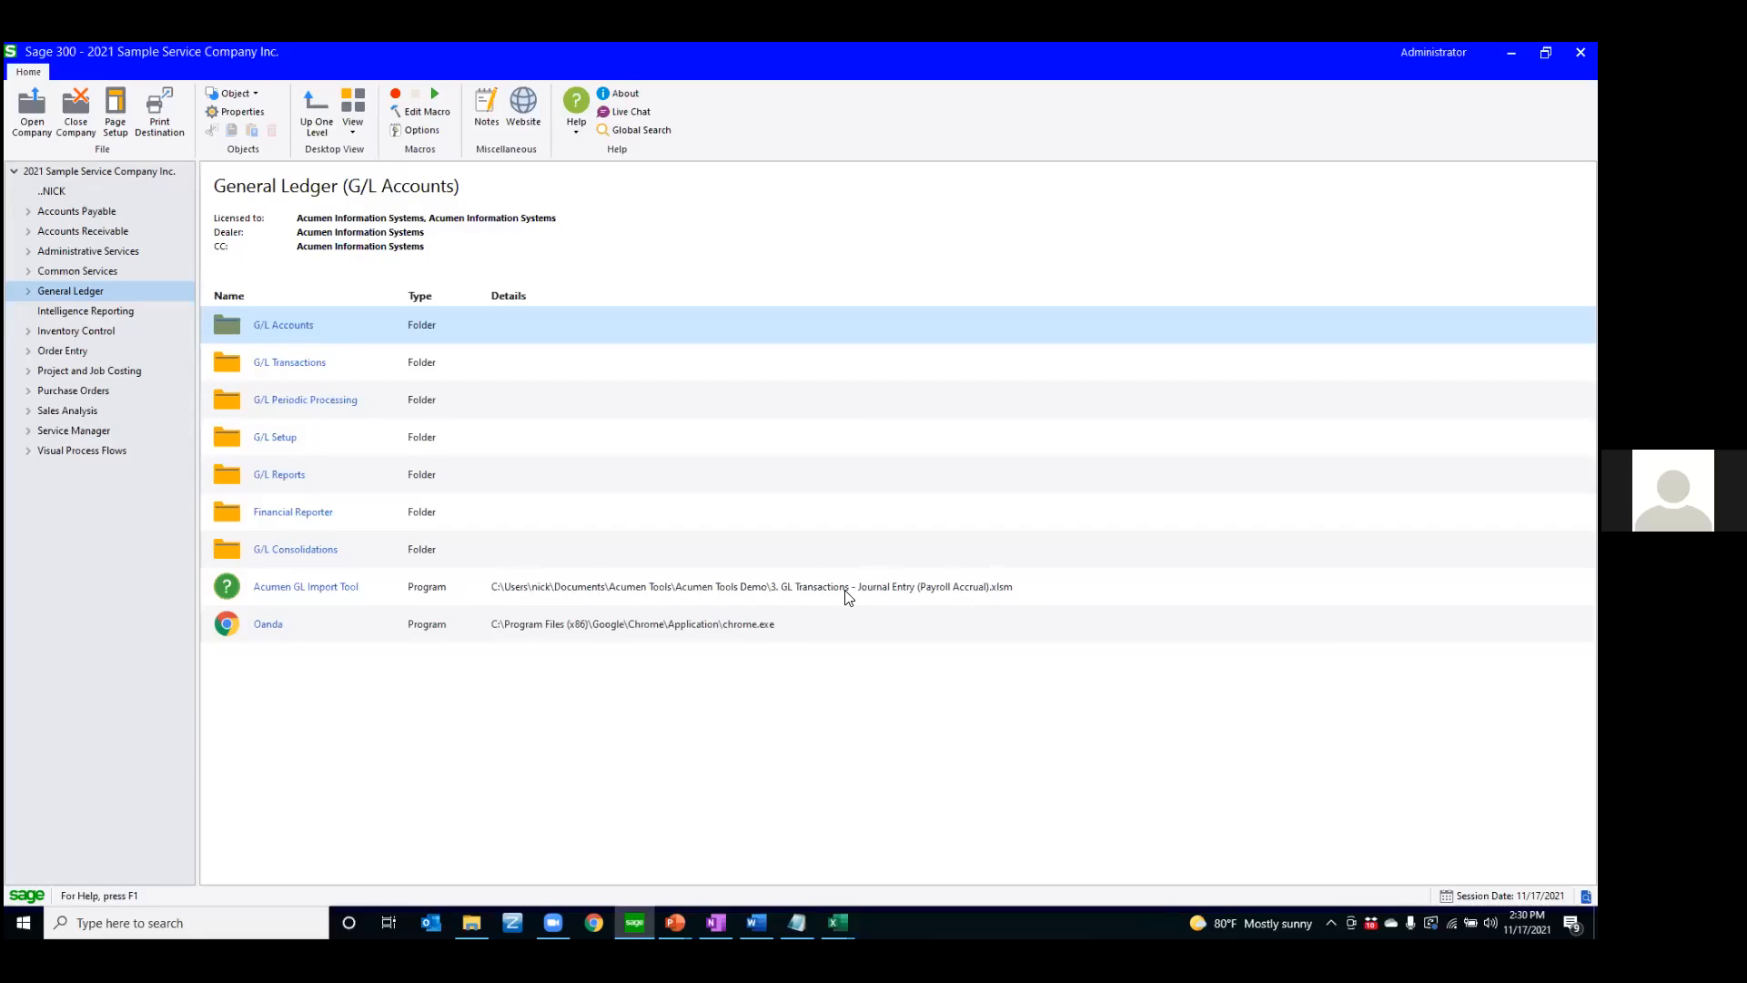
{"action": "left_click", "coordinate": [361, 130]}
{"action": "left_click", "coordinate": [365, 170]}
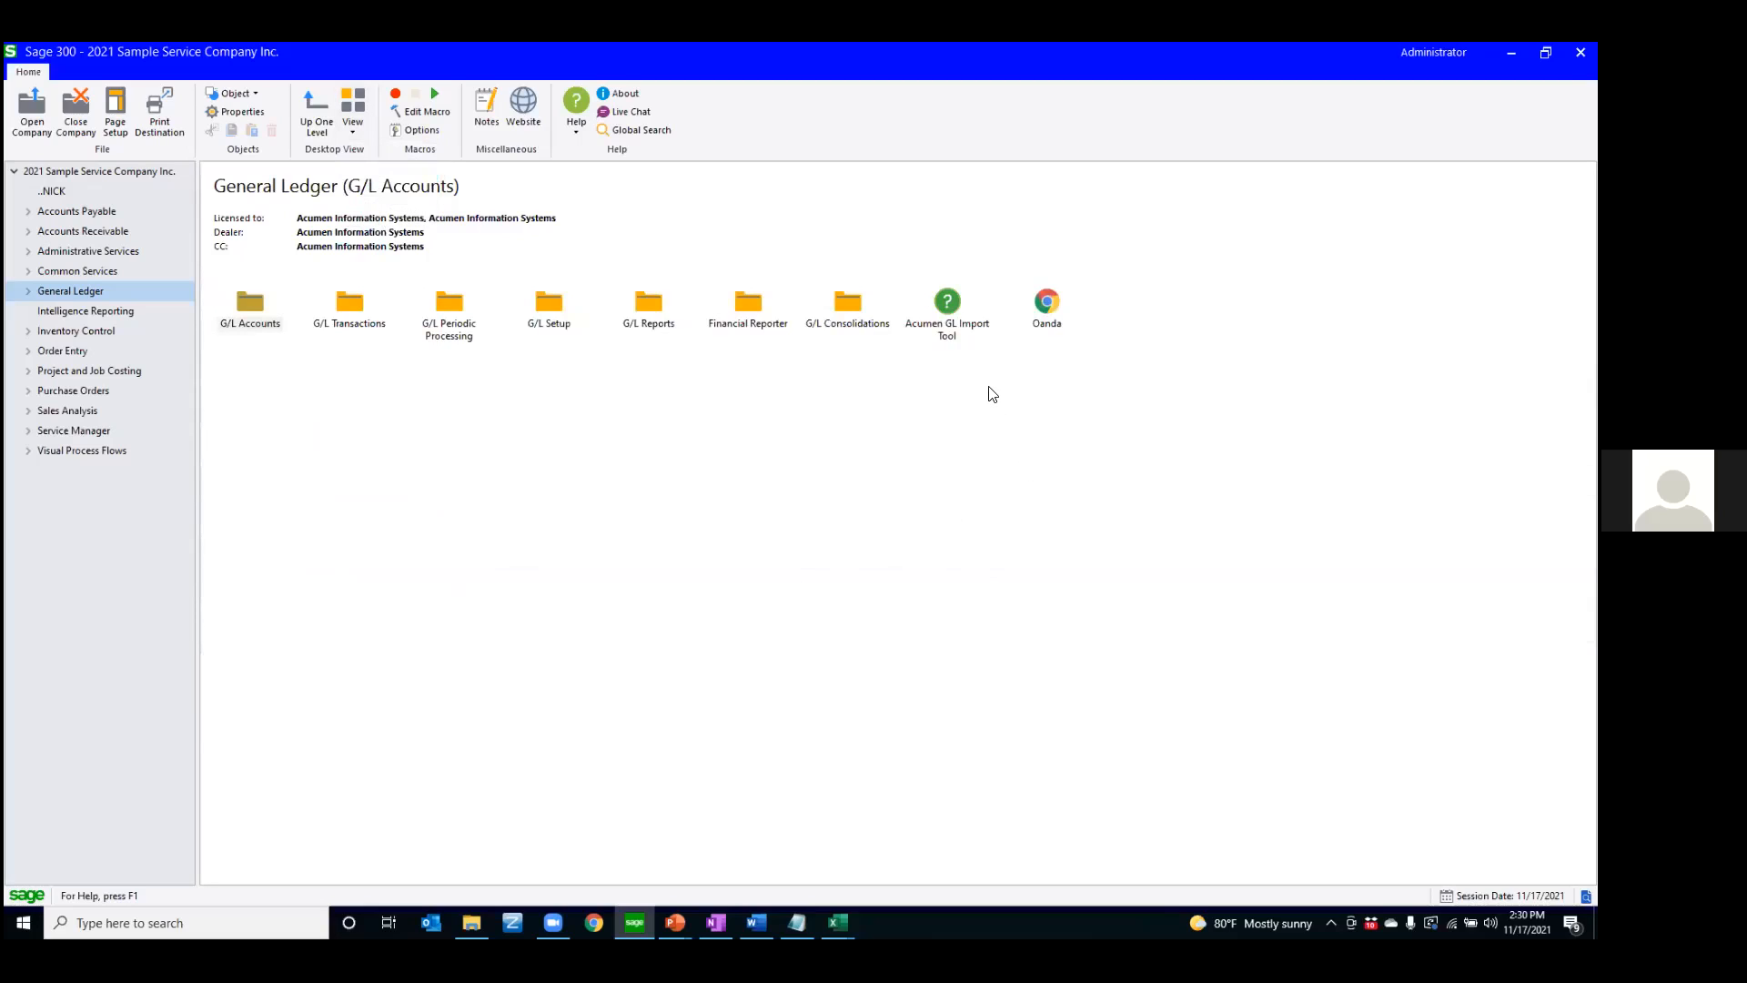
Launch the Acumen GL Import Tool from General Ledger, look over its journal entry workbook in Excel, and switch back to Sage 300
{"action": "left_click", "coordinate": [947, 313]}
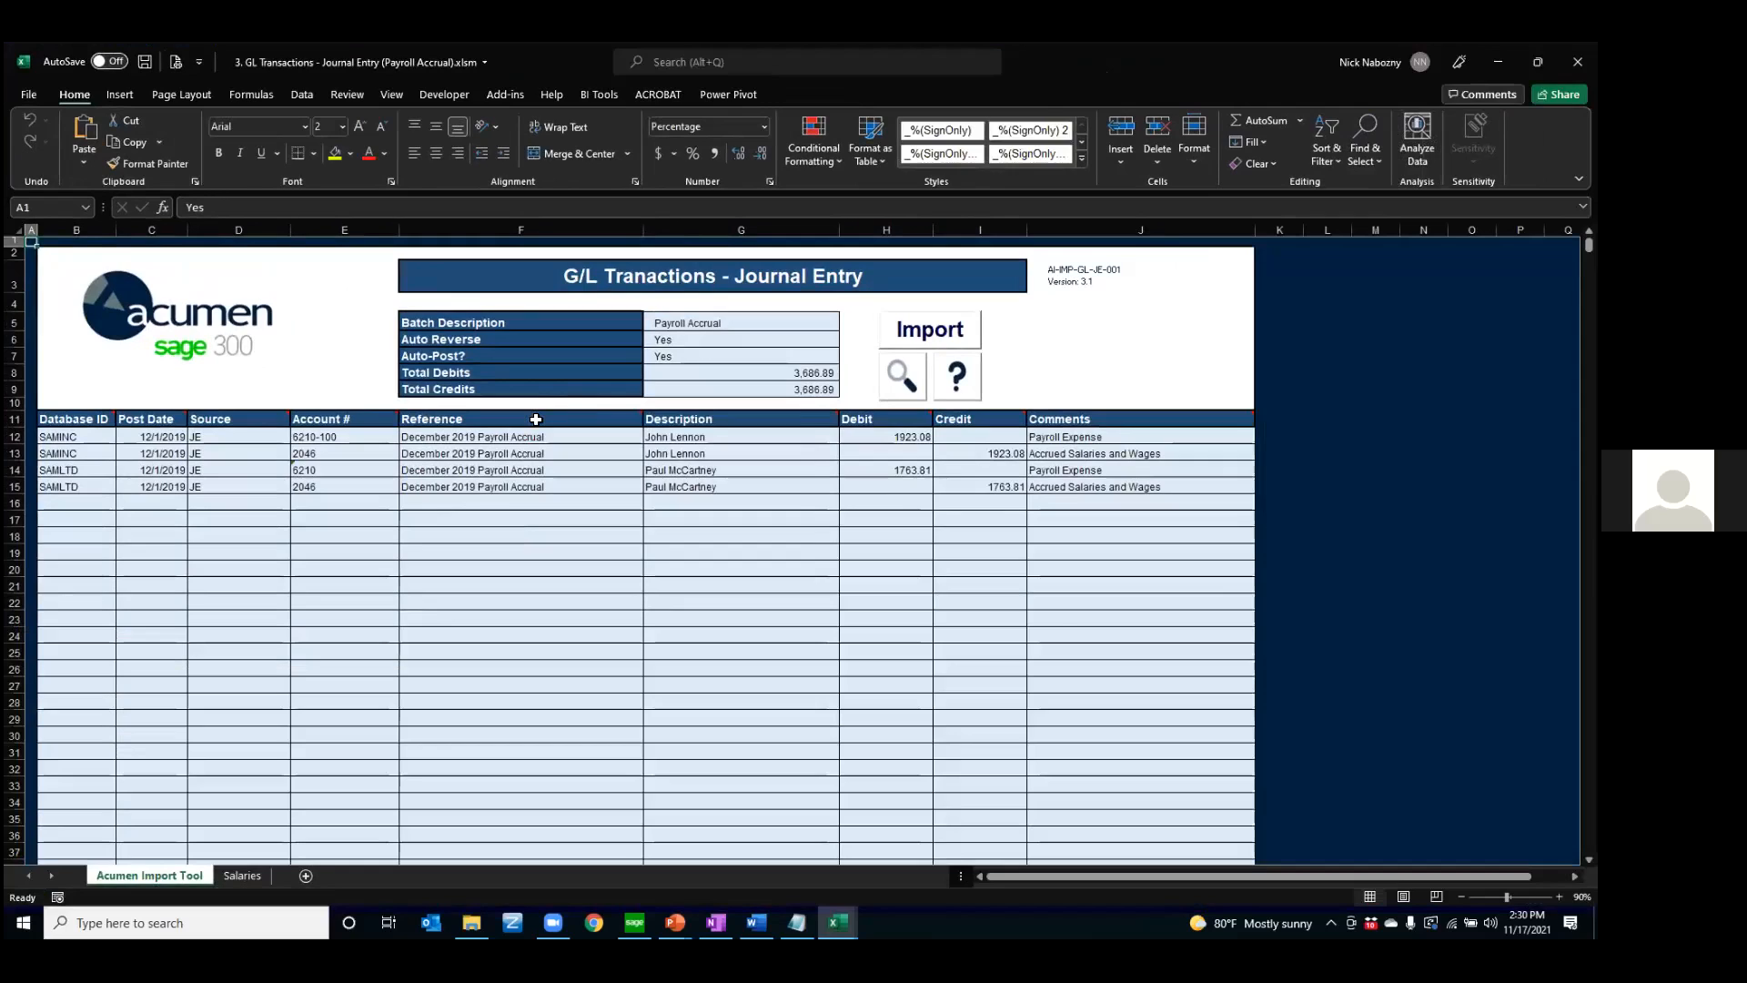
{"action": "mouse_move", "coordinate": [536, 420]}
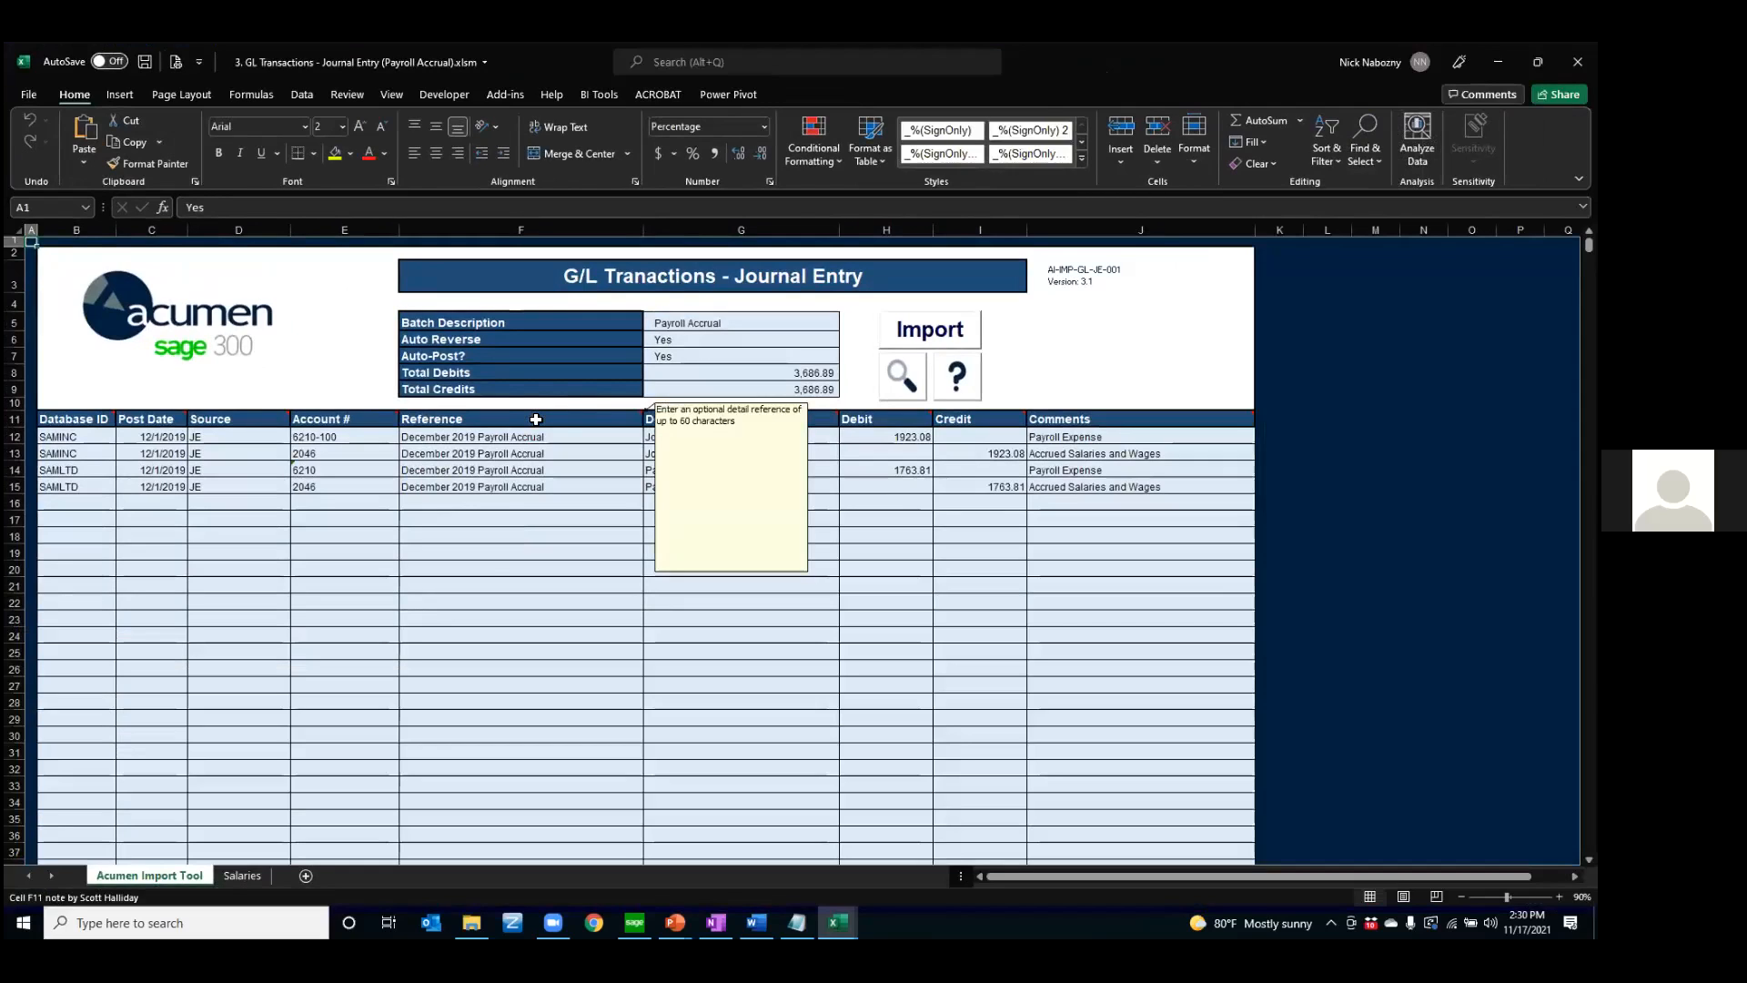
{"action": "left_click", "coordinate": [488, 566]}
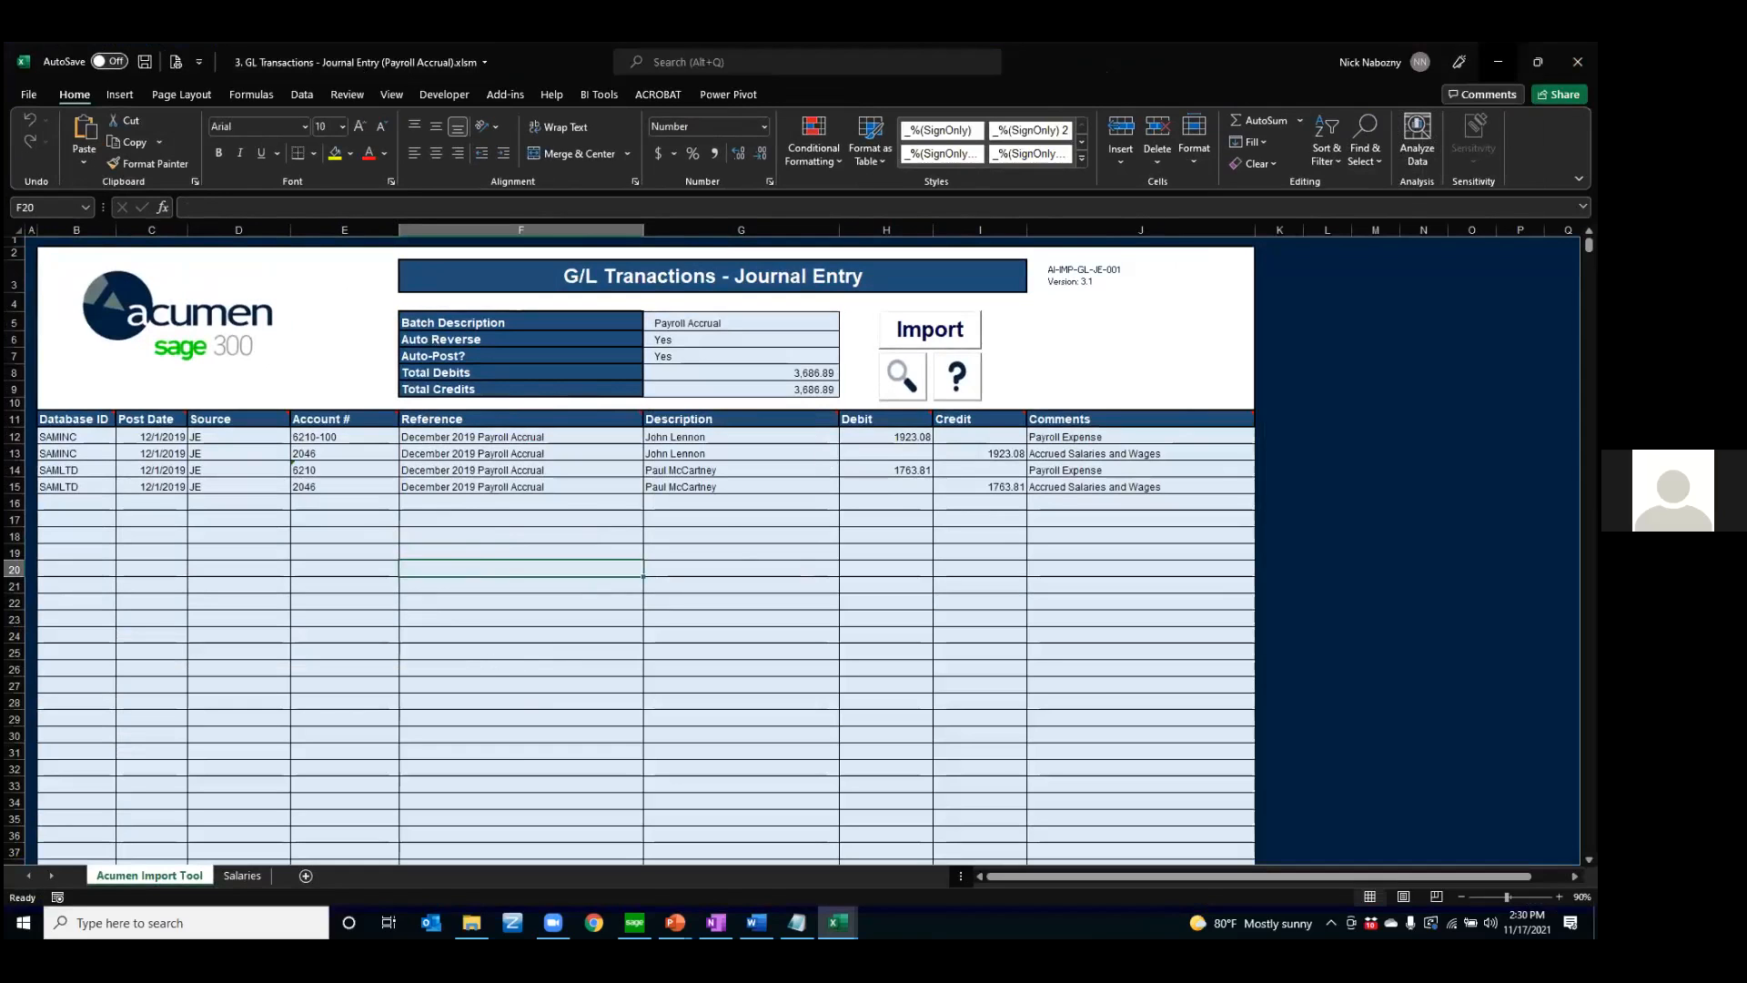
{"action": "key", "text": "alt+Tab"}
Launch the Oanda shortcut from General Ledger, look through the website in Chrome, and close it
{"action": "left_click", "coordinate": [1048, 328]}
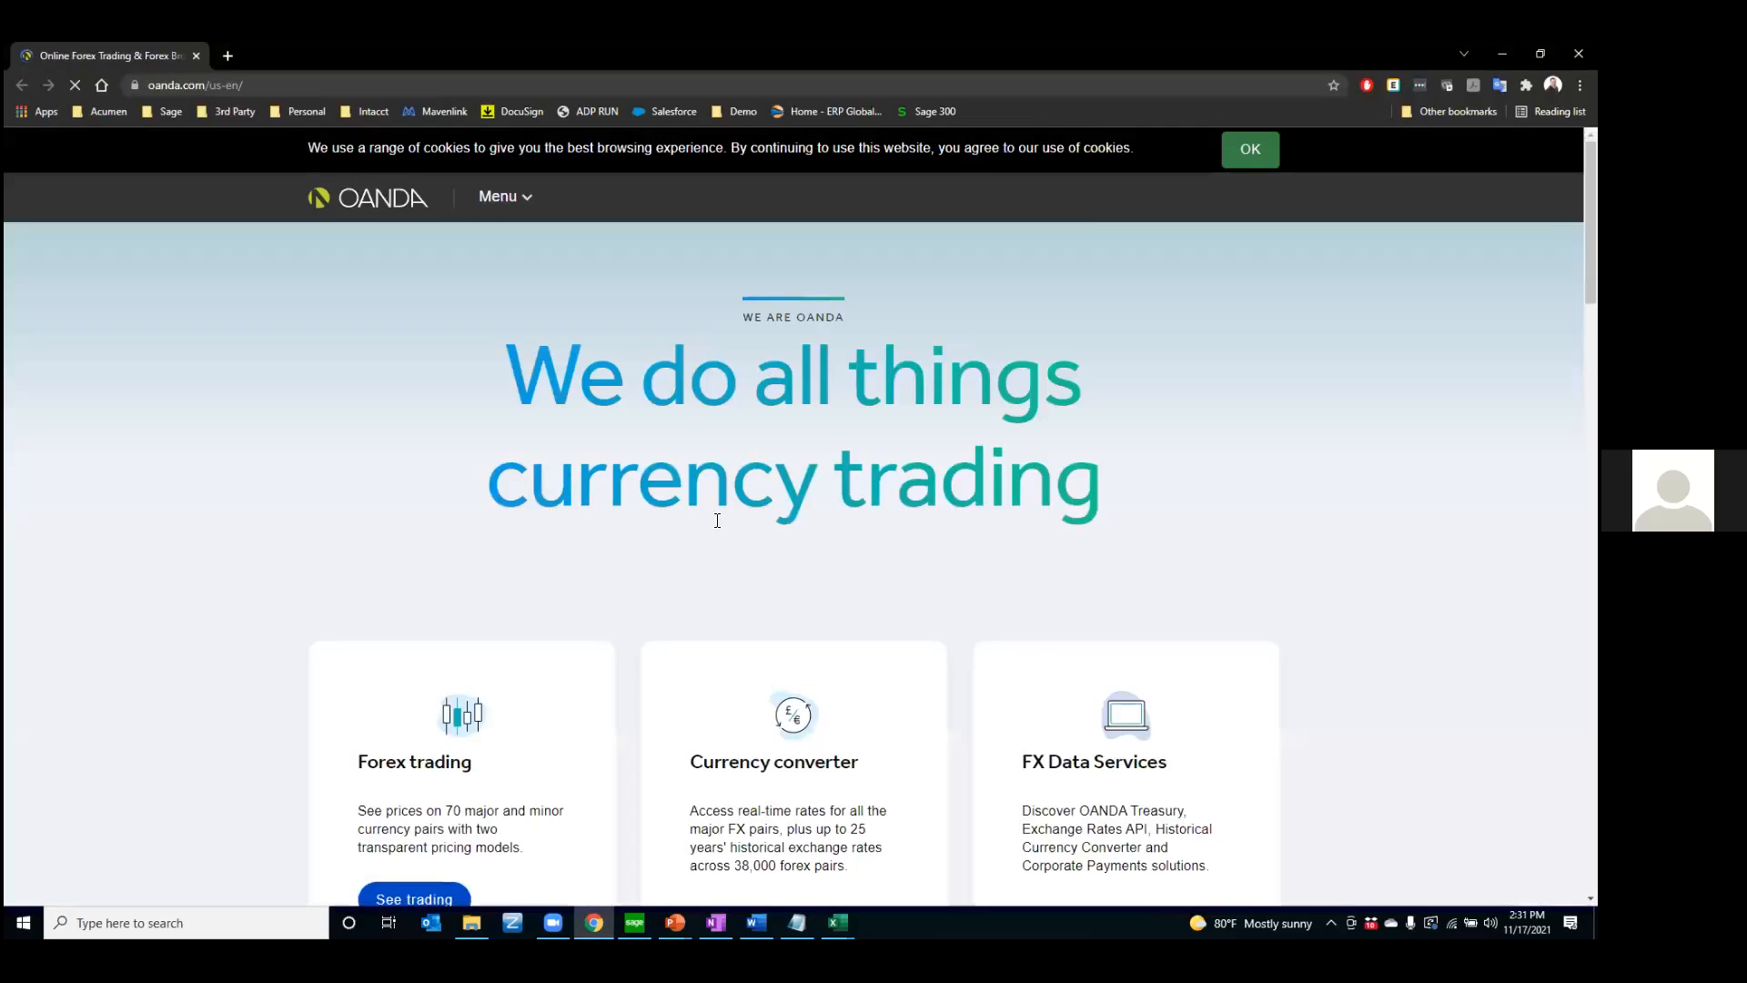
{"action": "scroll", "coordinate": [715, 509], "scroll_direction": "down", "scroll_amount": 7}
{"action": "scroll", "coordinate": [721, 383], "scroll_direction": "up", "scroll_amount": 3}
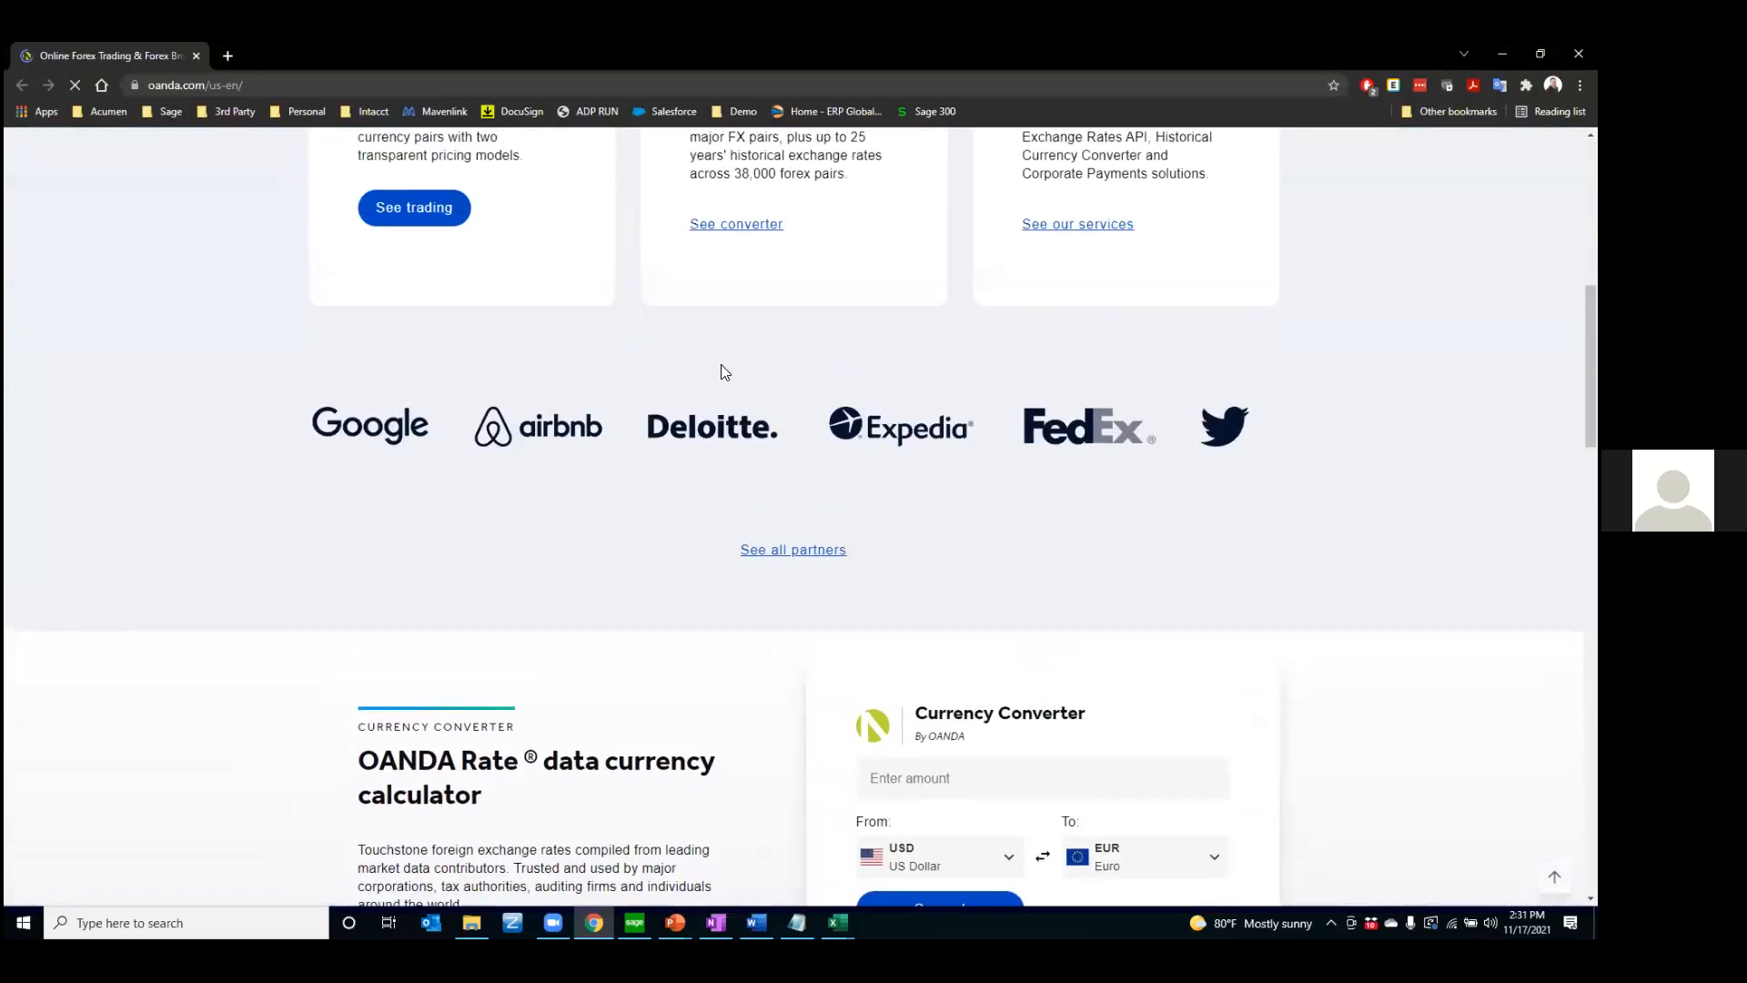
{"action": "scroll", "coordinate": [785, 588], "scroll_direction": "up", "scroll_amount": 7}
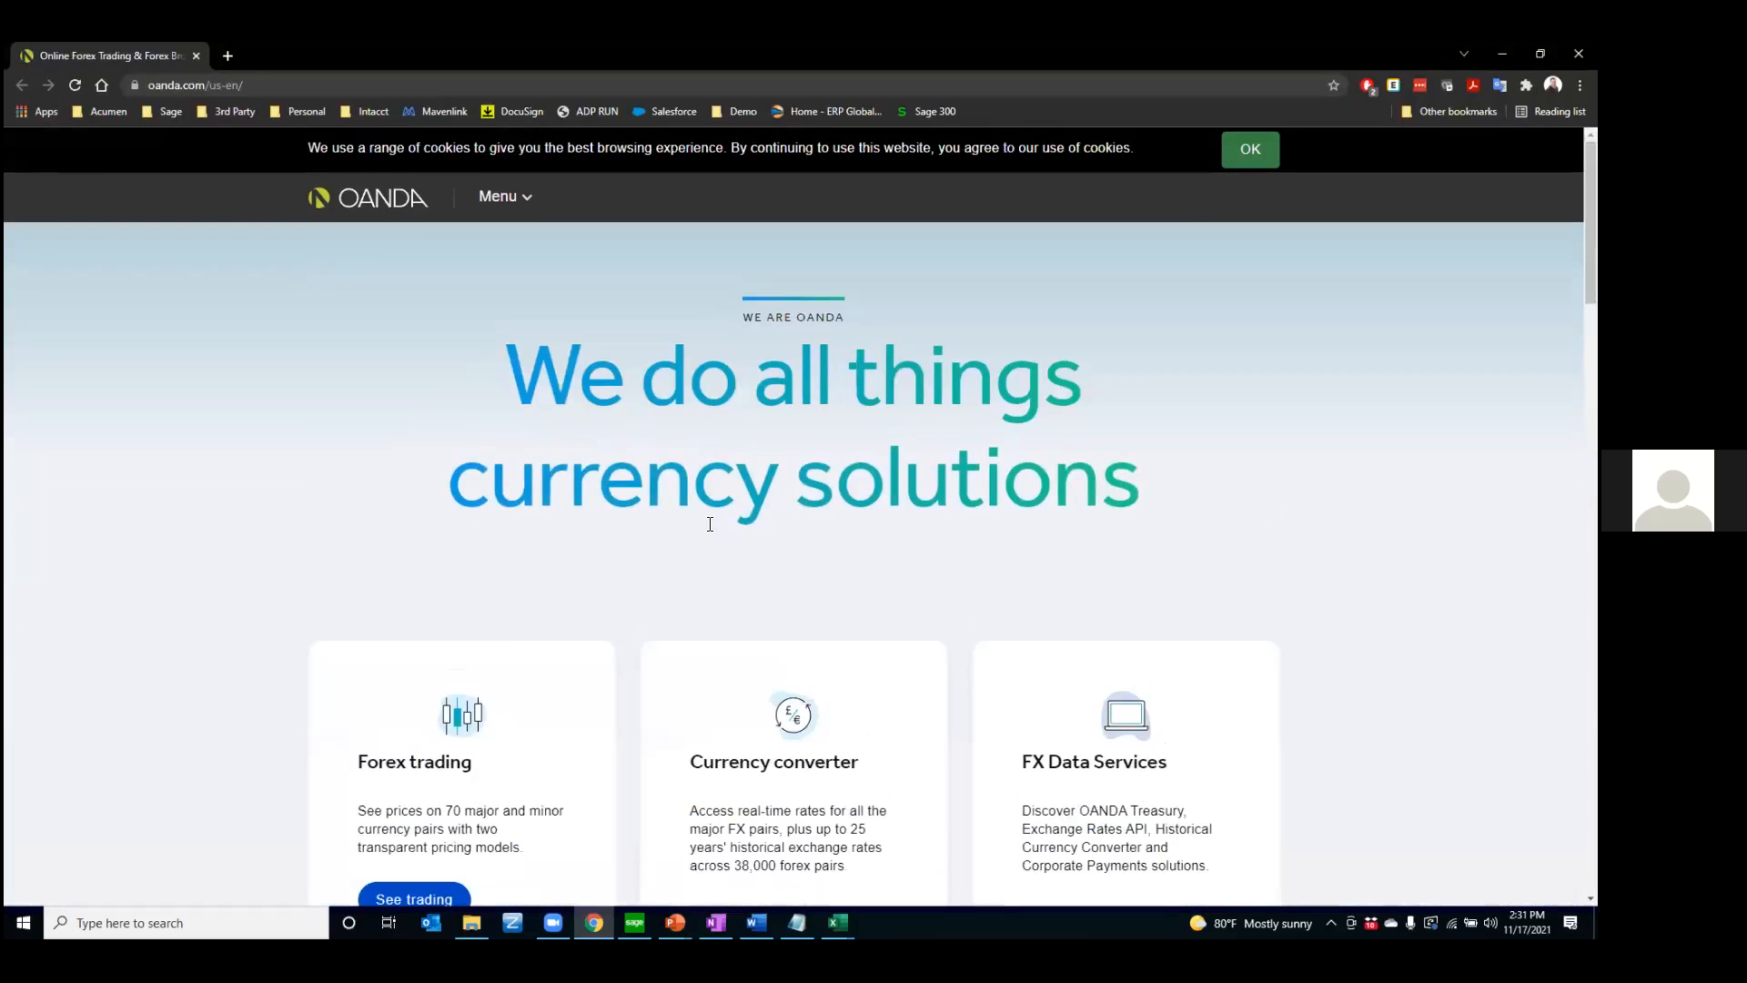
{"action": "left_click", "coordinate": [195, 56]}
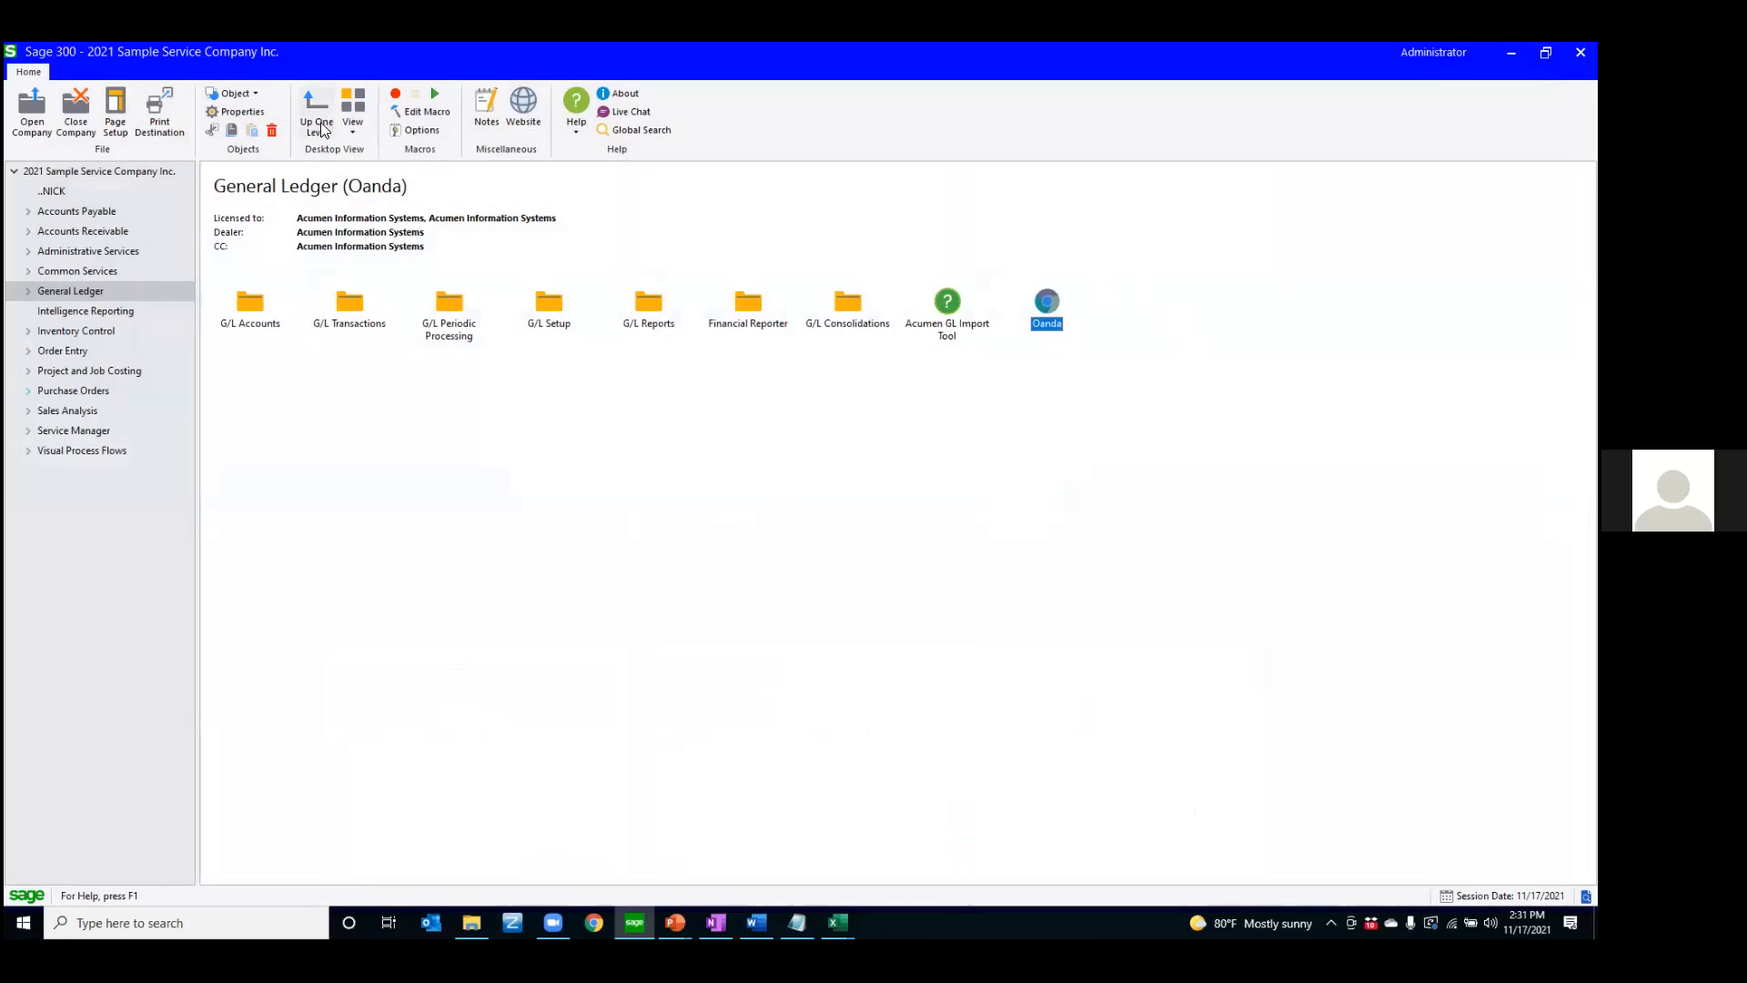
Check the Oanda shortcut's program path in Details view and restore Icons view
{"action": "left_click", "coordinate": [352, 126]}
{"action": "left_click", "coordinate": [373, 190]}
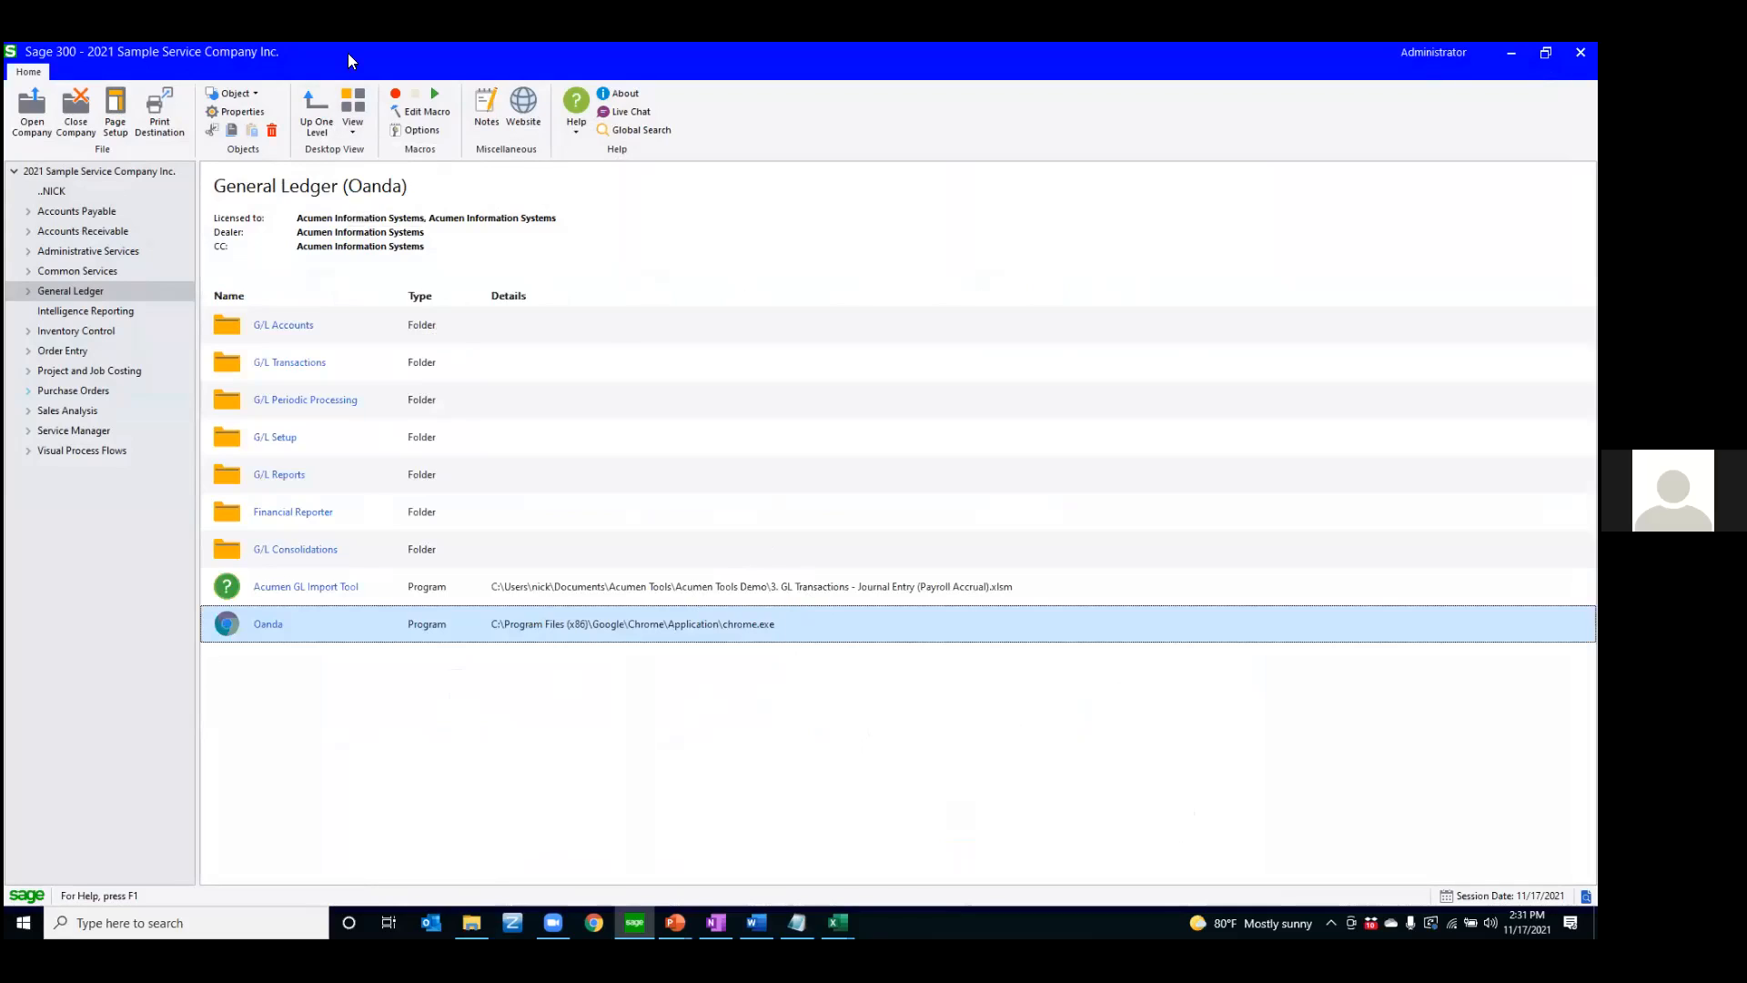
{"action": "left_click", "coordinate": [362, 122]}
{"action": "left_click", "coordinate": [373, 172]}
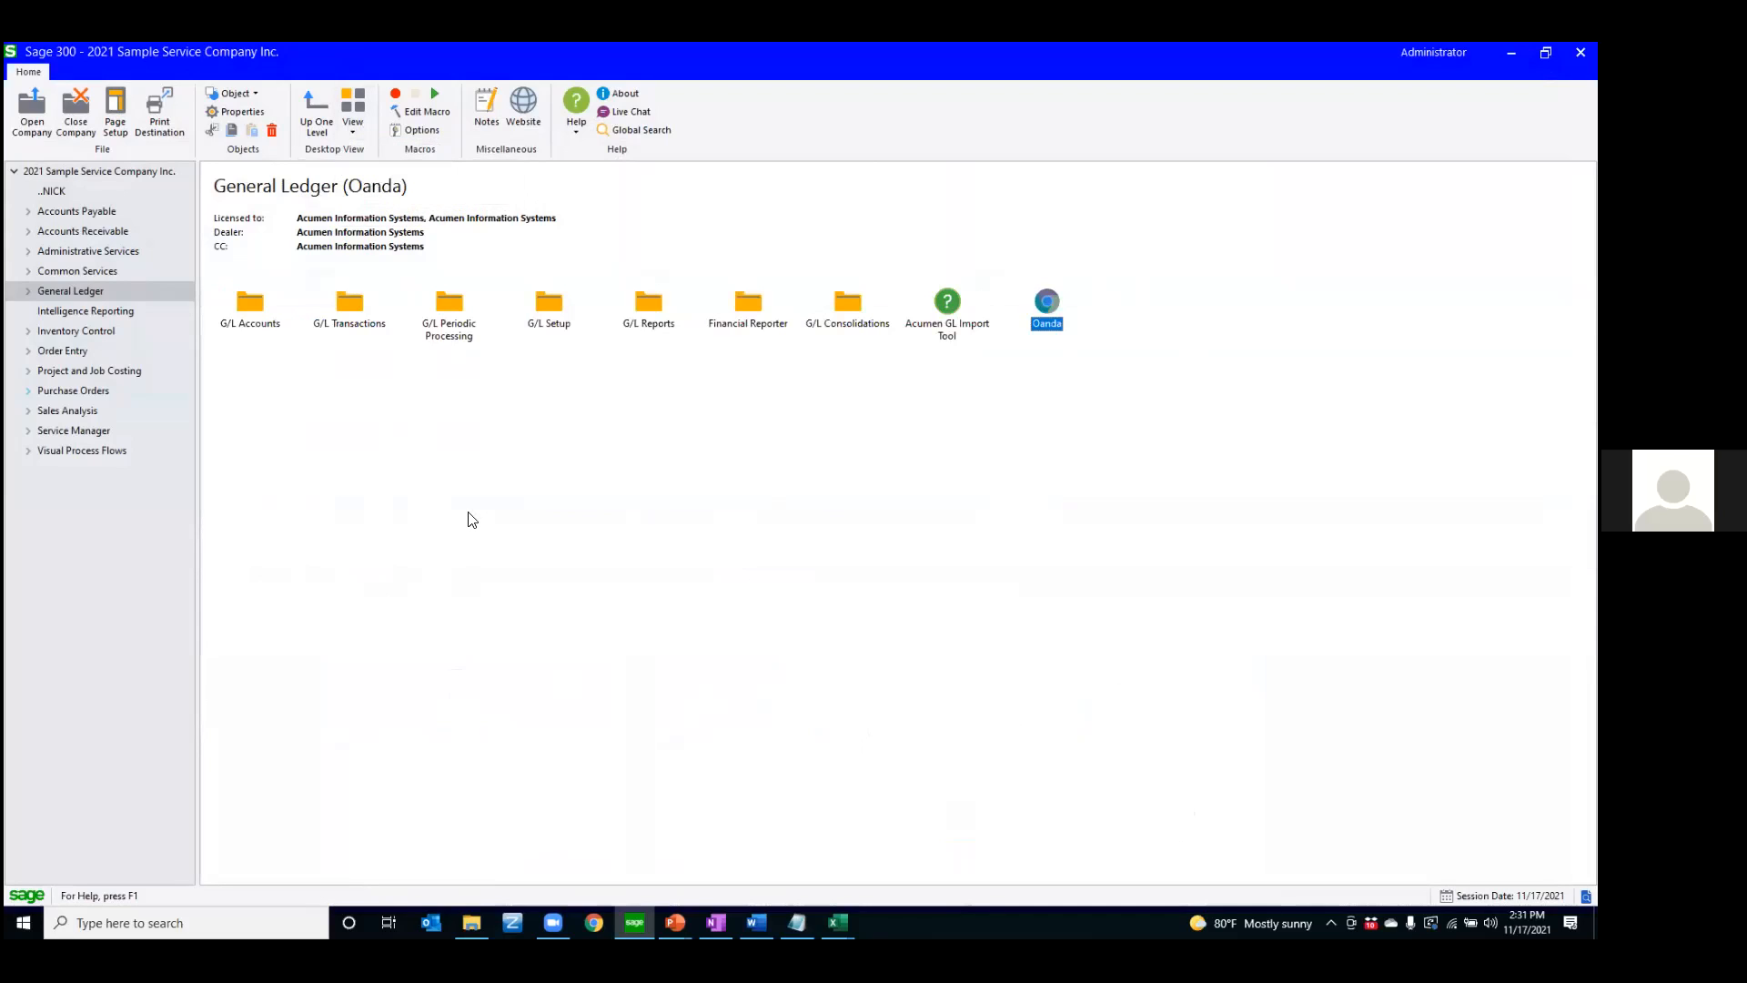
Retitle the Invoice Batch List shortcut in the personal folder as Enter Invoices
{"action": "left_click", "coordinate": [53, 196]}
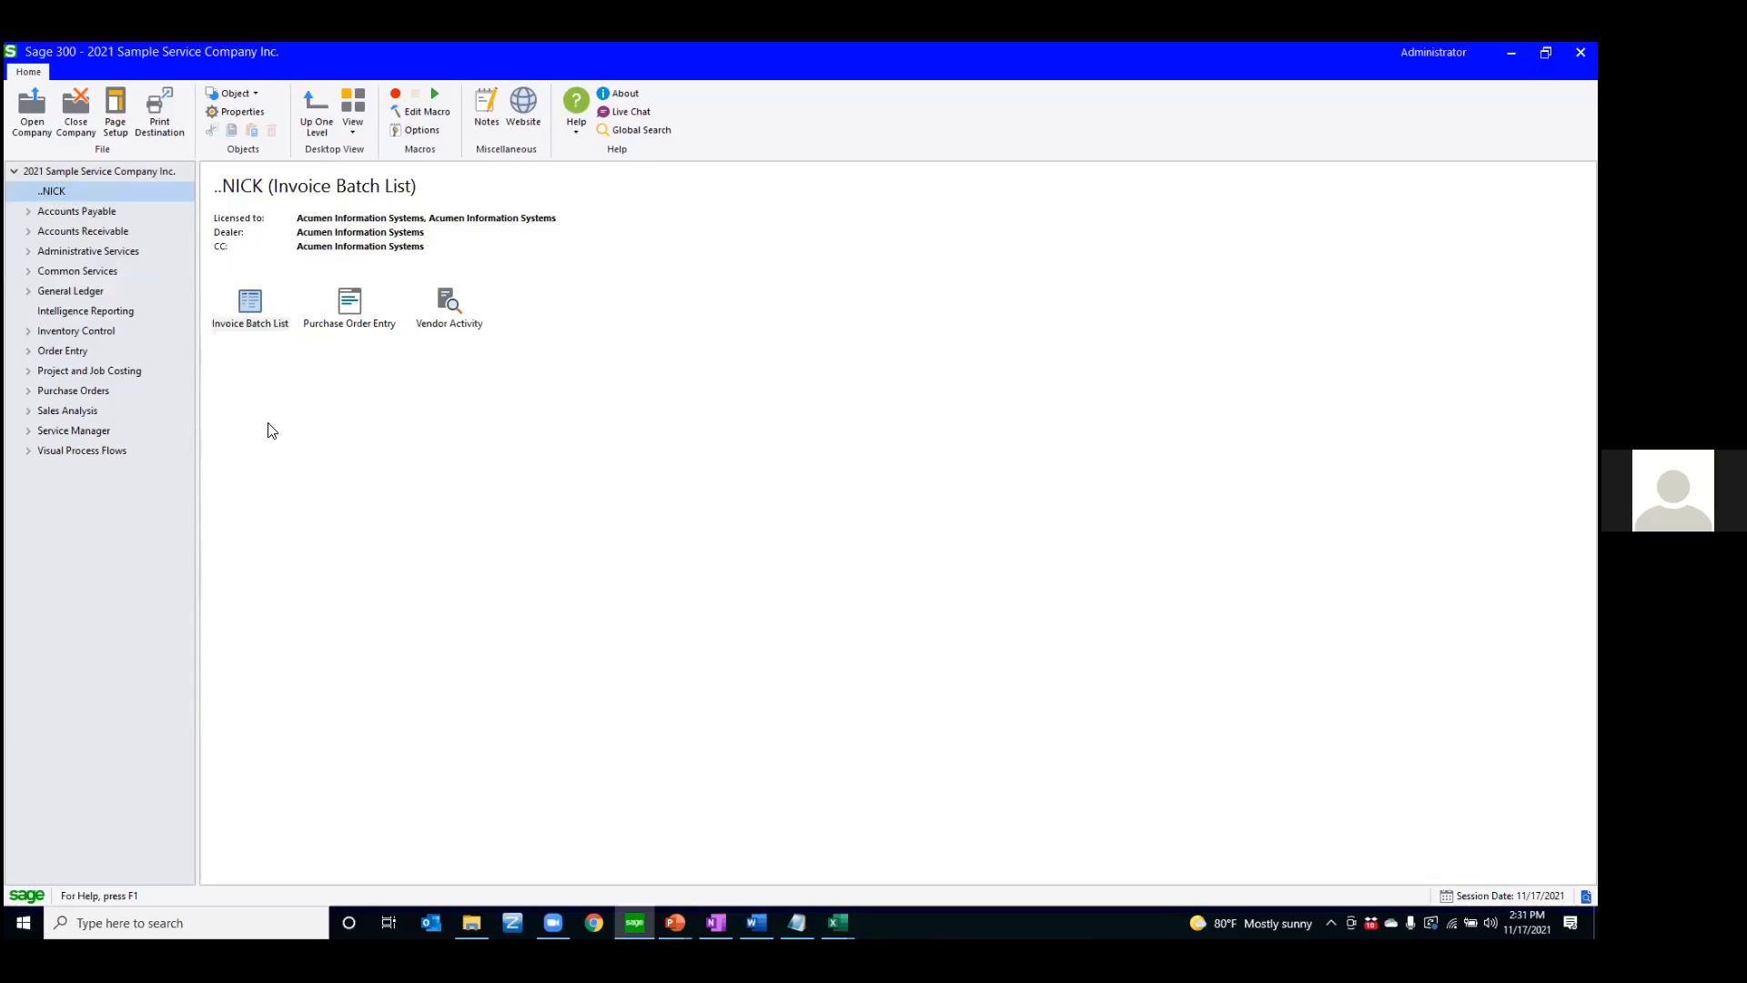
{"action": "right_click", "coordinate": [254, 310]}
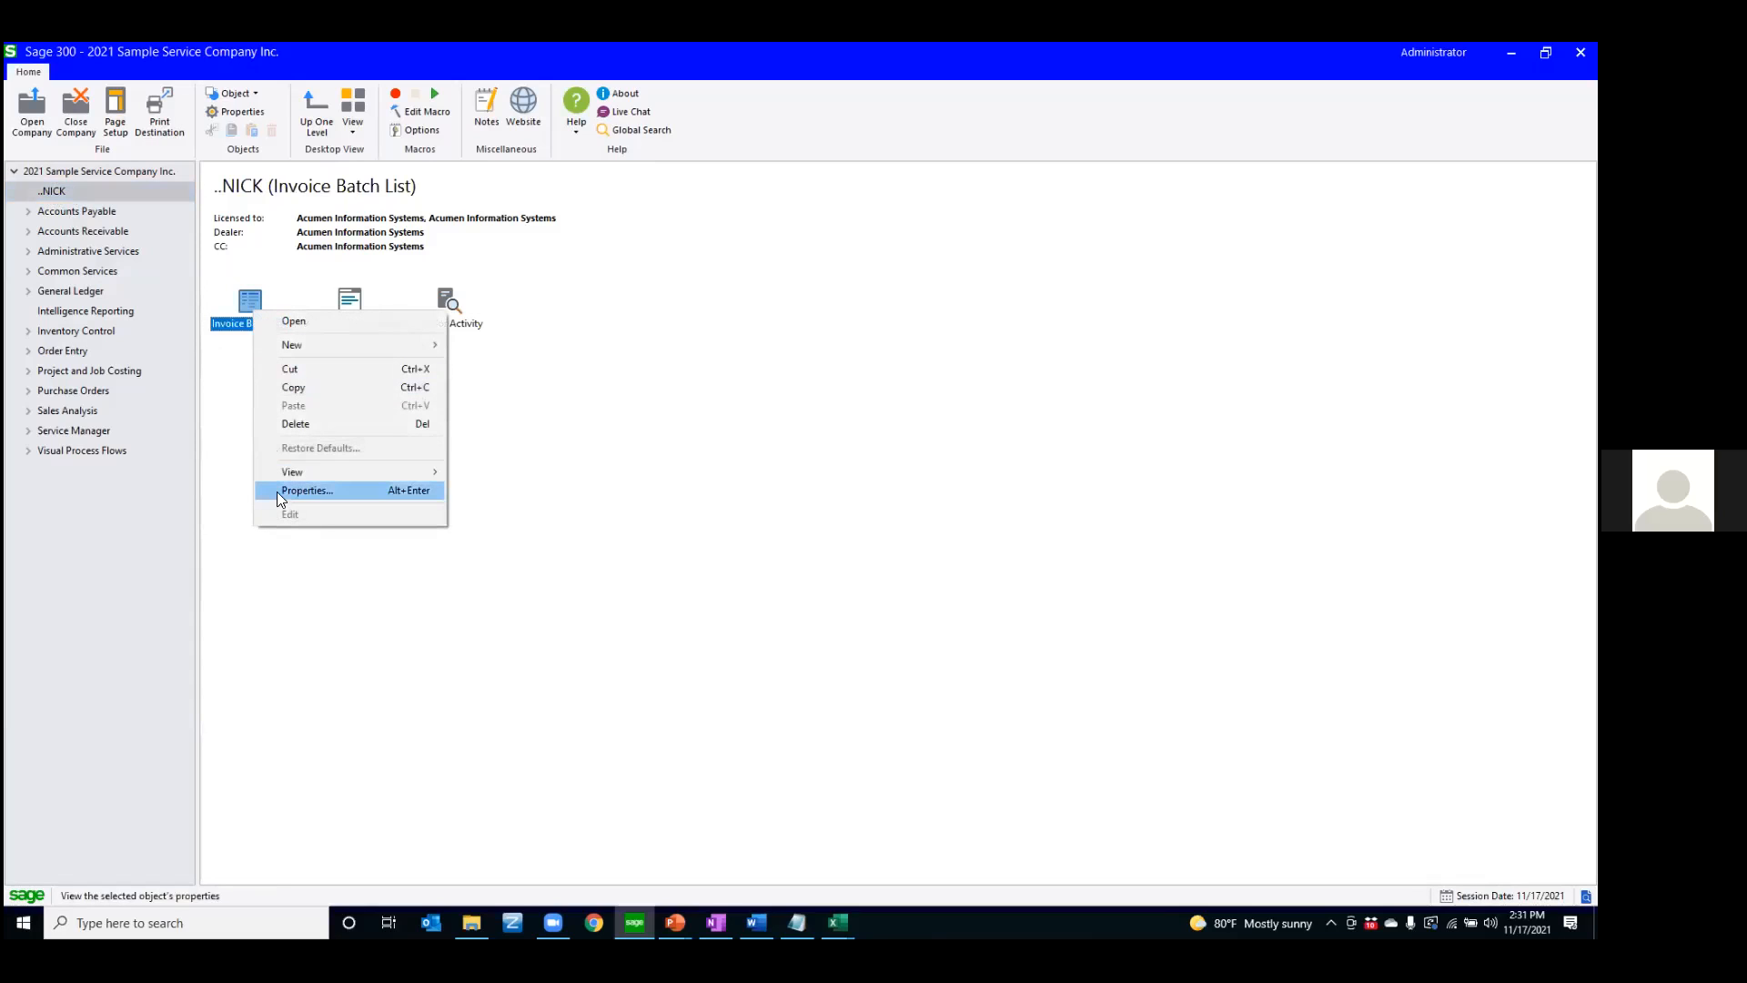
{"action": "left_click", "coordinate": [409, 491]}
{"action": "left_click_drag", "start_coordinate": [810, 497], "coordinate": [713, 497]}
{"action": "type", "text": "Enter Invoices"}
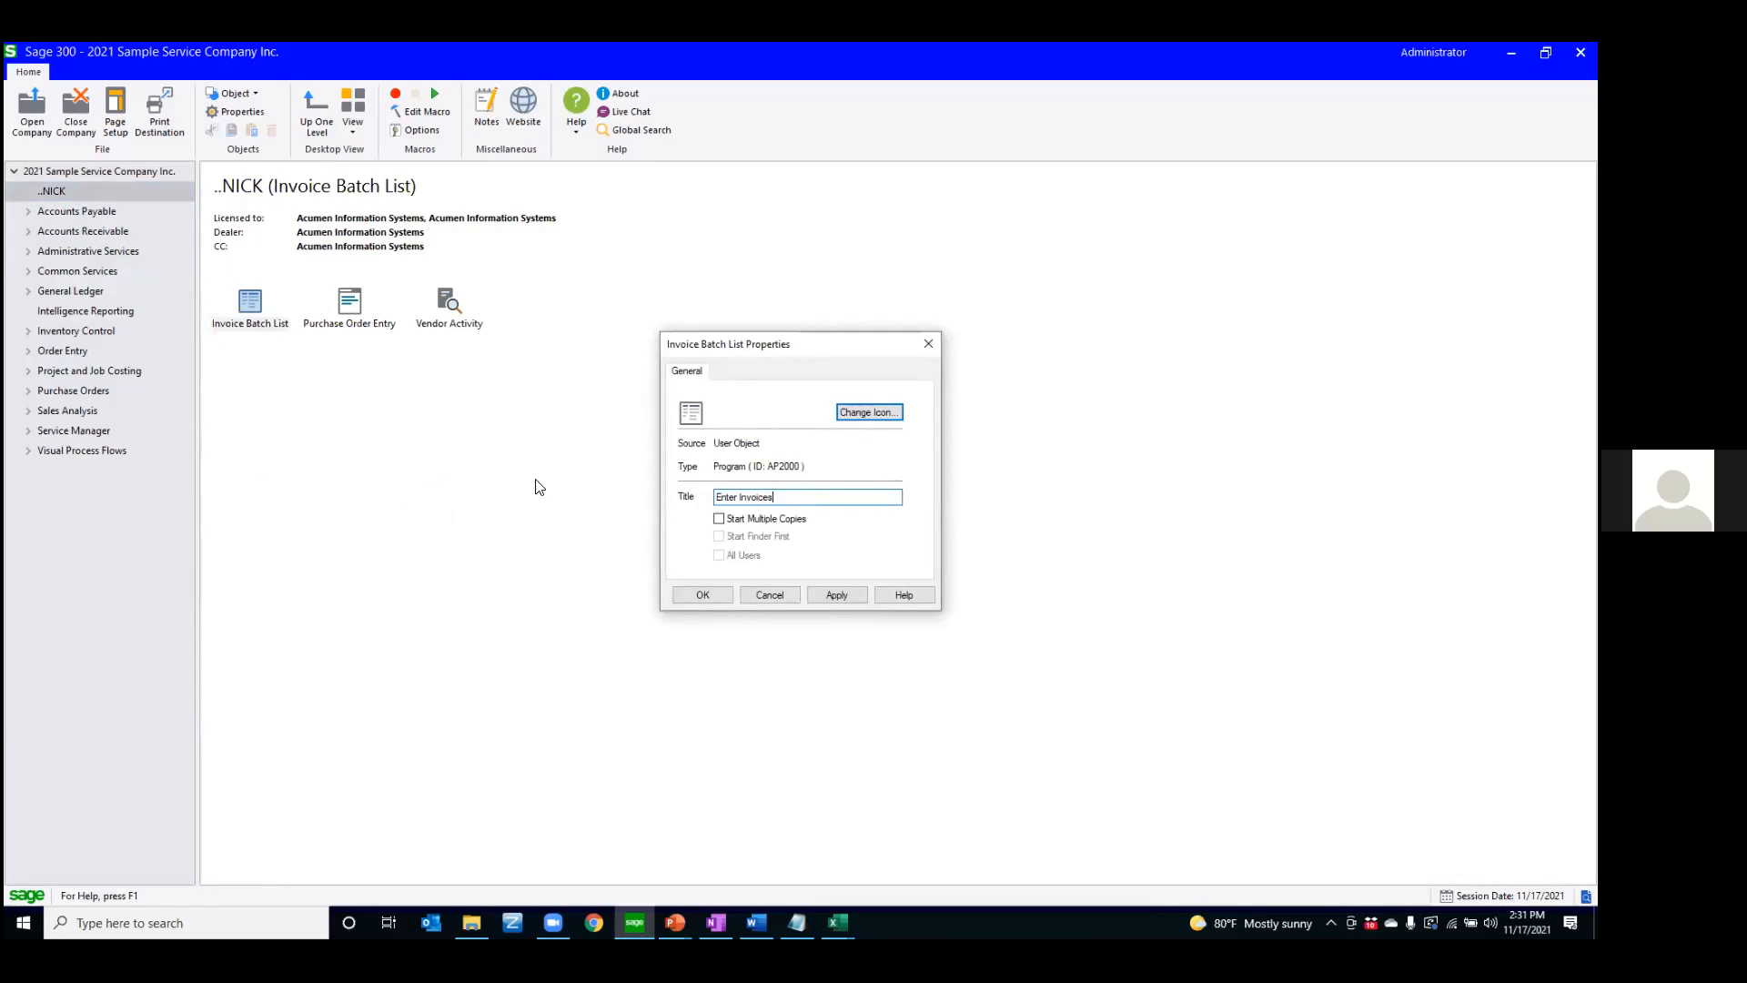
{"action": "left_click", "coordinate": [690, 591]}
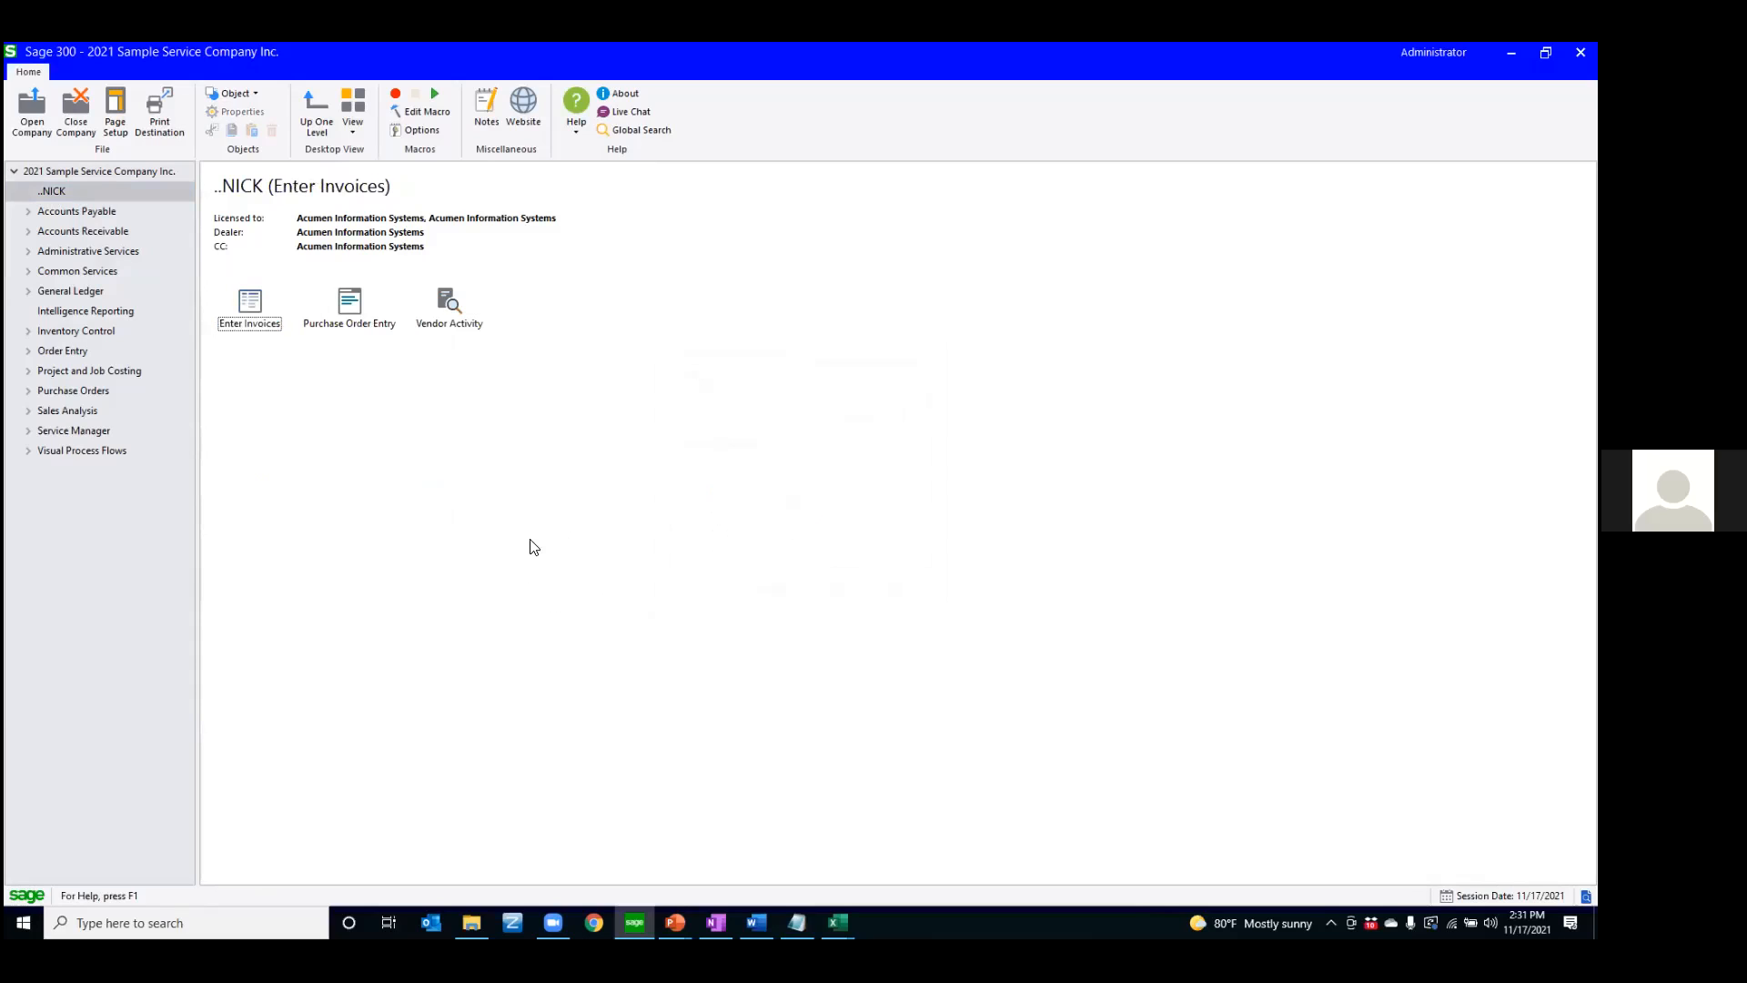
Change the icon of the Enter Invoices shortcut in the personal folder to the green book with a yellow pencil
{"action": "right_click", "coordinate": [245, 310]}
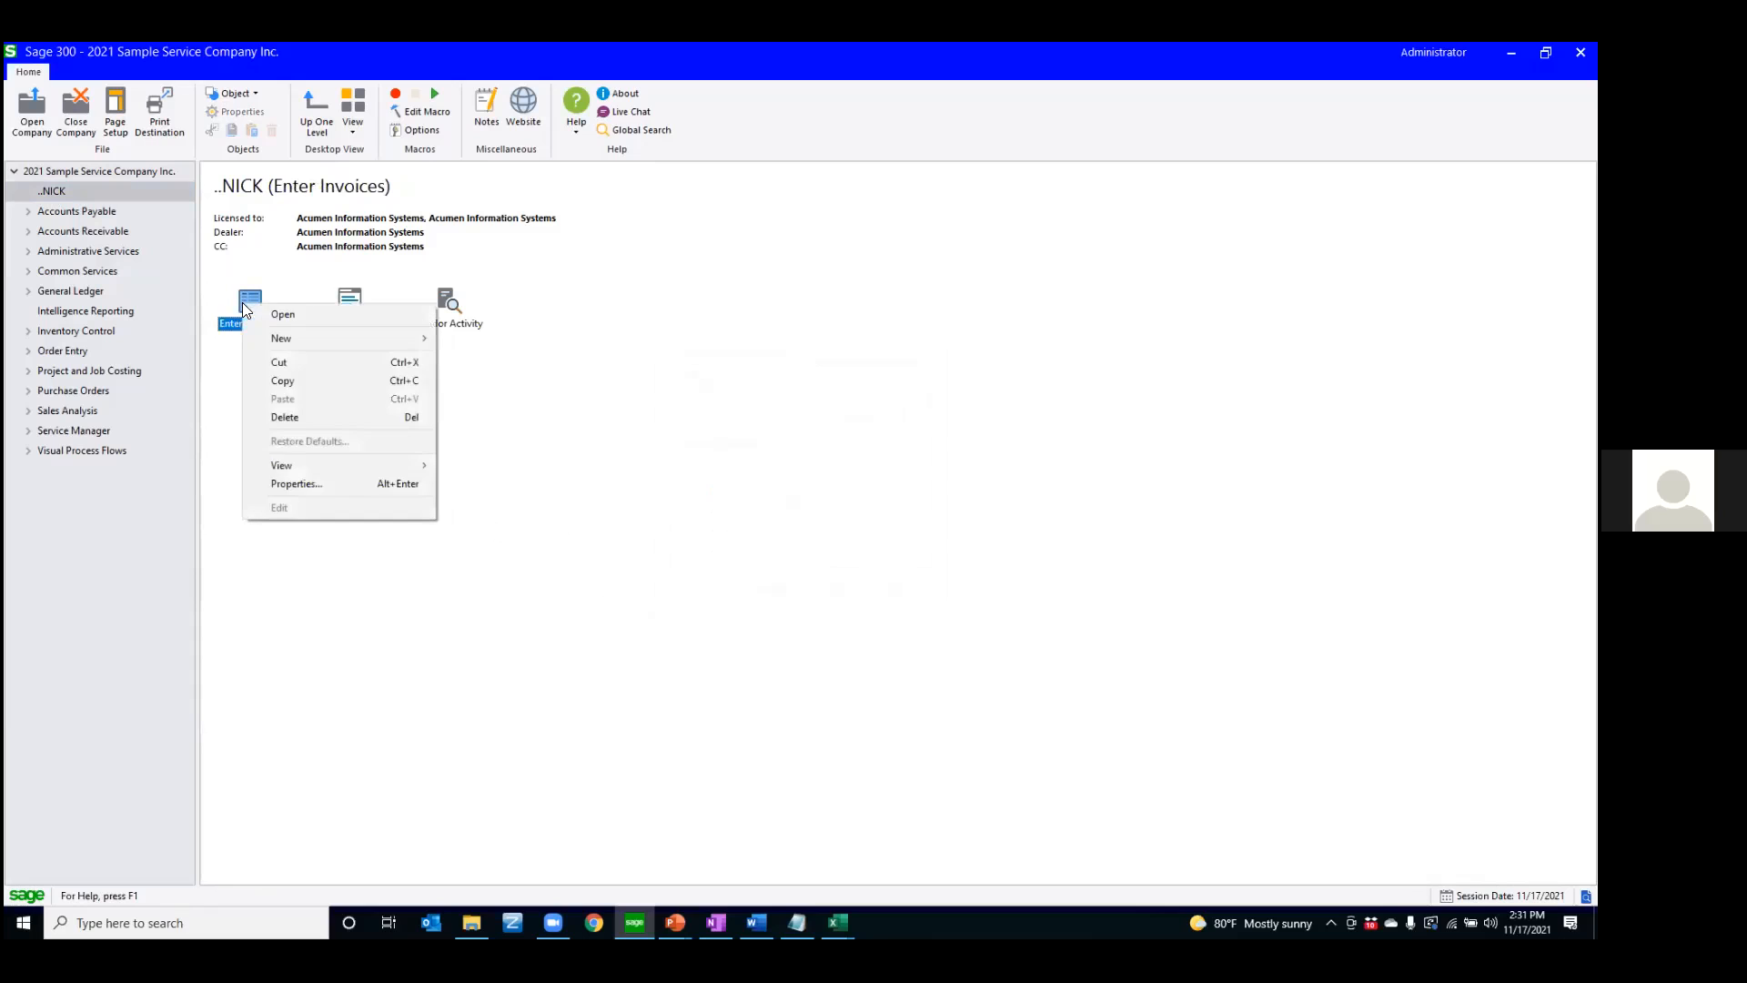
{"action": "left_click", "coordinate": [284, 478]}
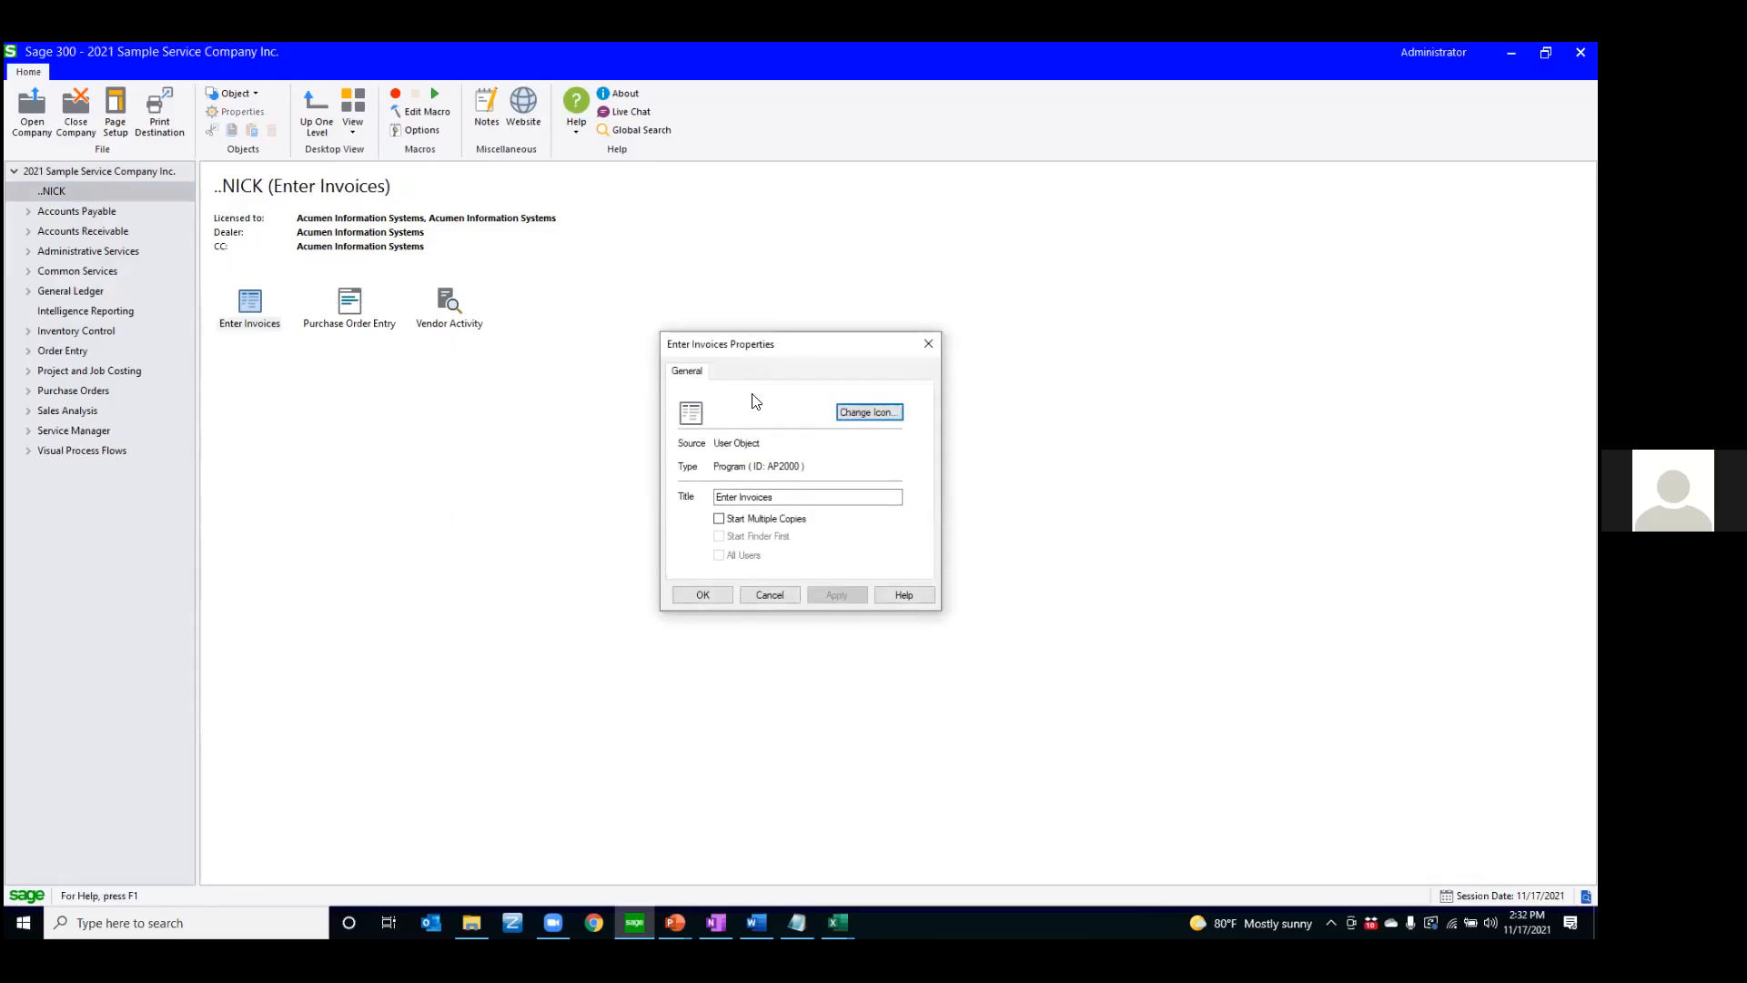
{"action": "left_click", "coordinate": [866, 412]}
{"action": "left_click", "coordinate": [811, 515]}
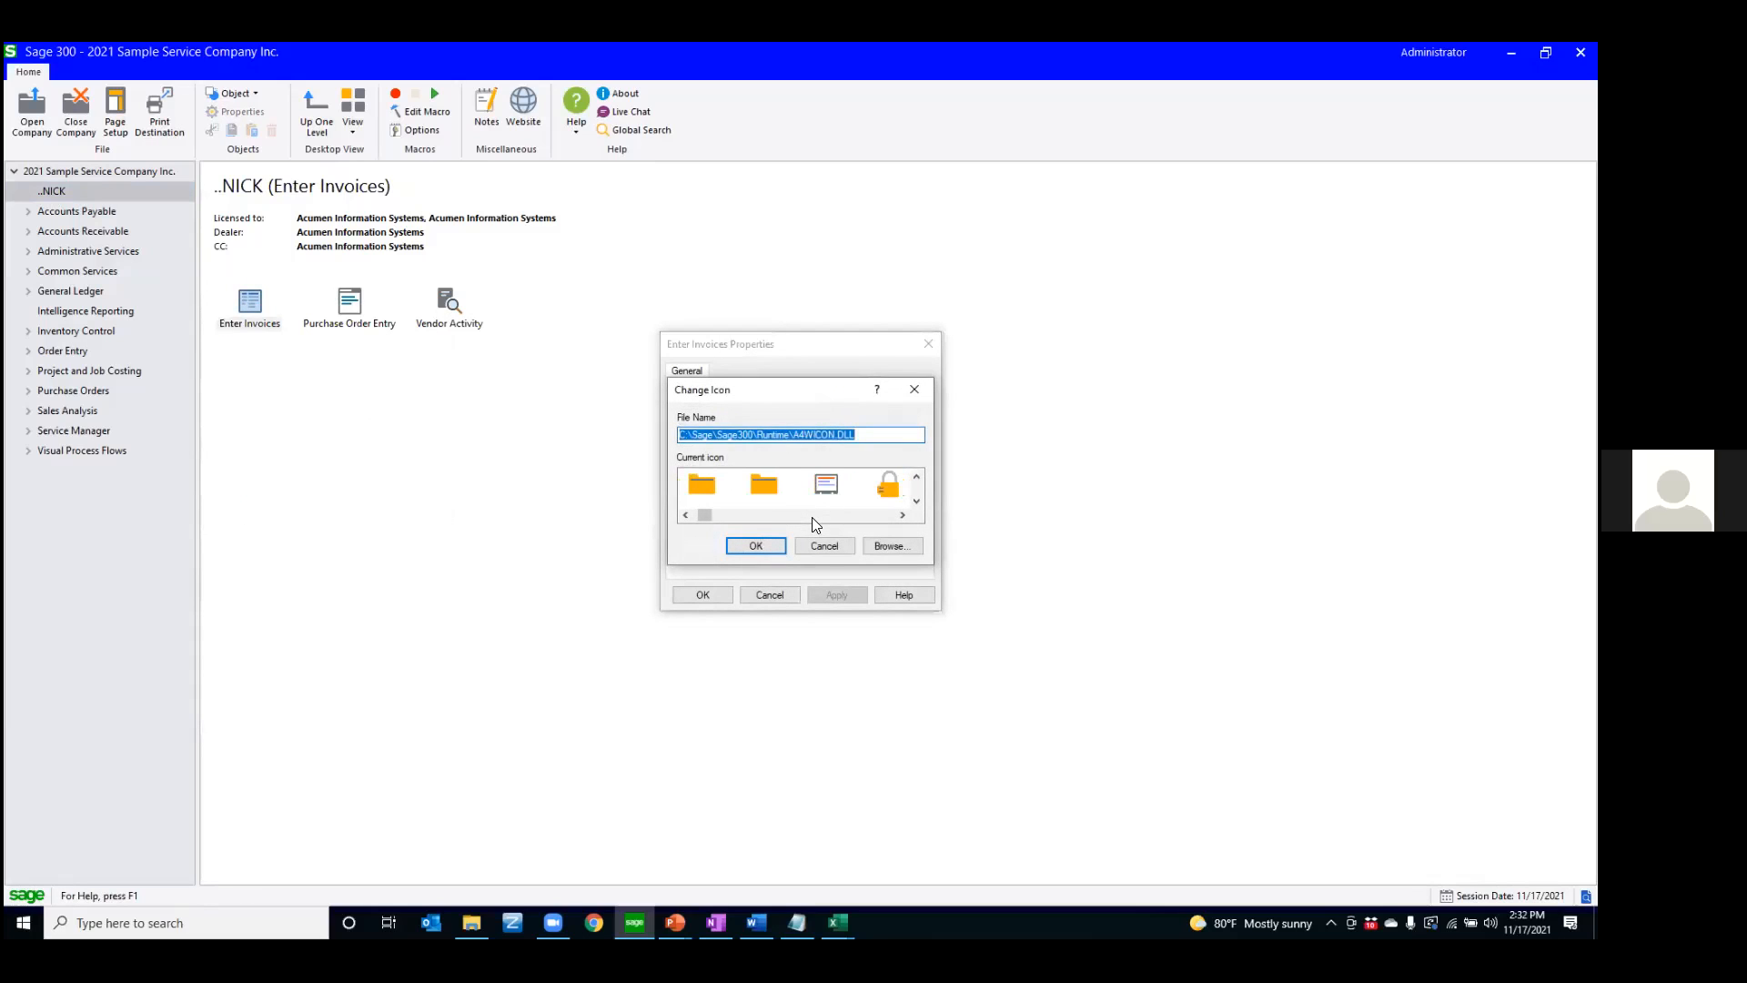
{"action": "left_click", "coordinate": [812, 515]}
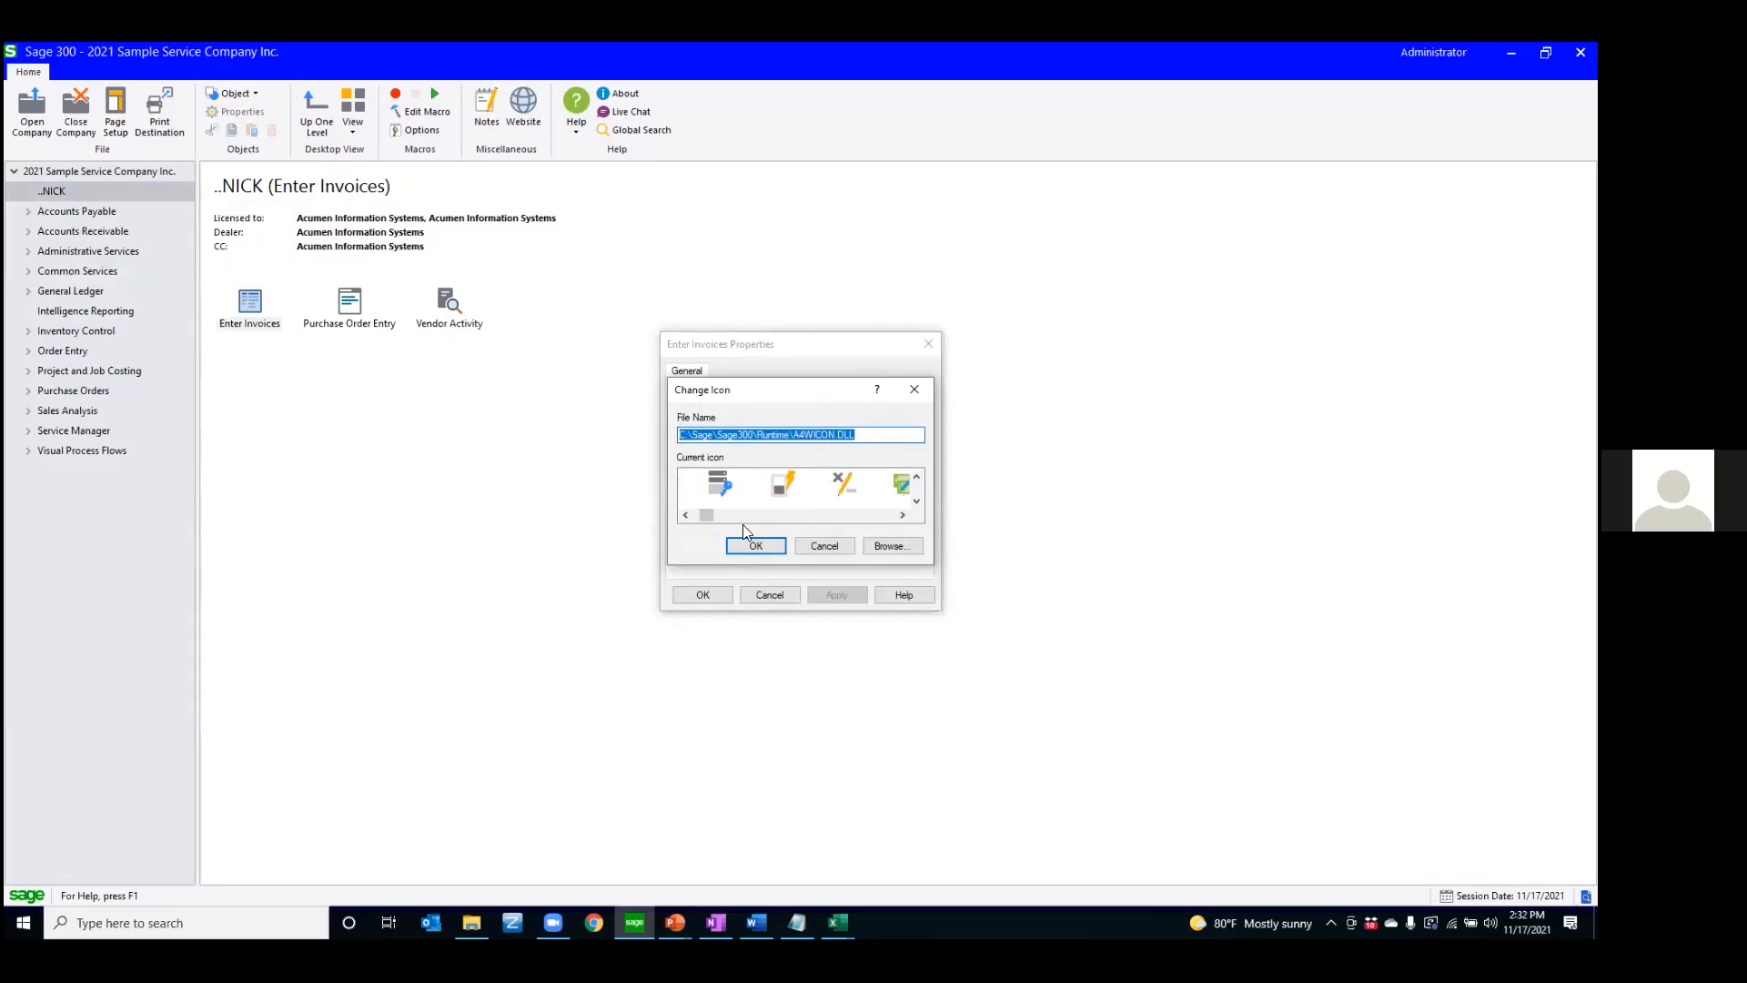
{"action": "left_click_drag", "start_coordinate": [706, 513], "coordinate": [710, 513]}
{"action": "left_click", "coordinate": [818, 486]}
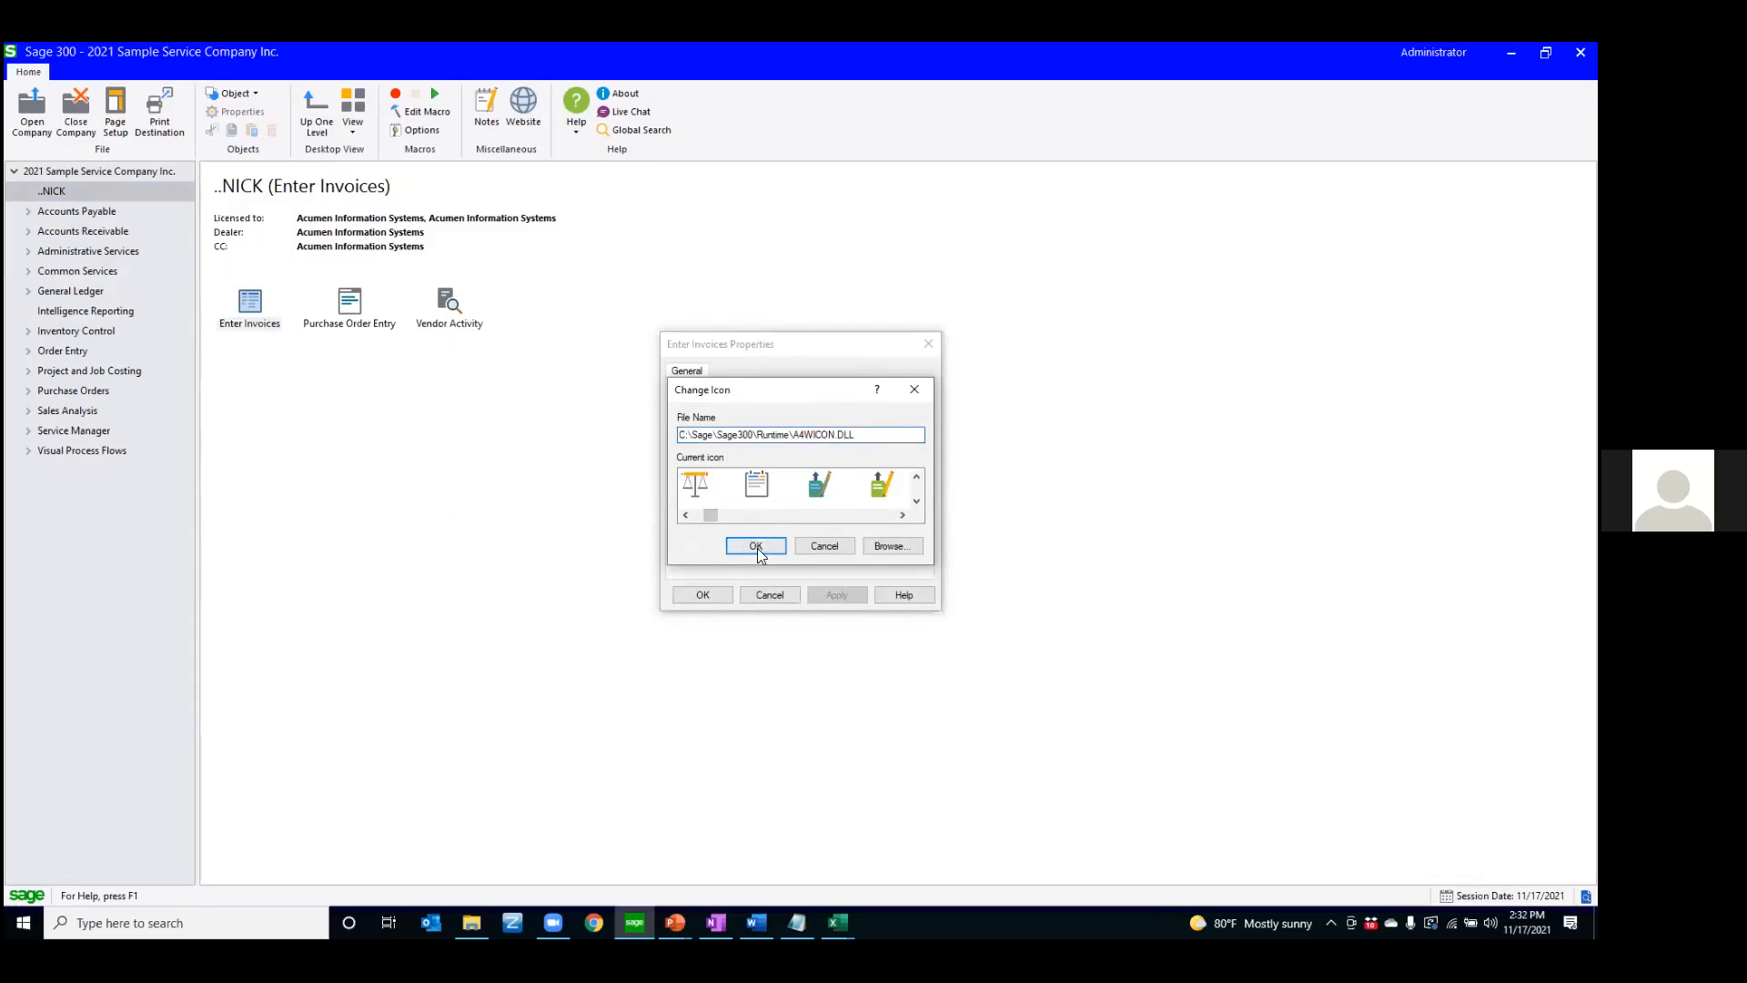
{"action": "left_click", "coordinate": [752, 550]}
{"action": "left_click", "coordinate": [706, 594]}
{"action": "left_click", "coordinate": [539, 629]}
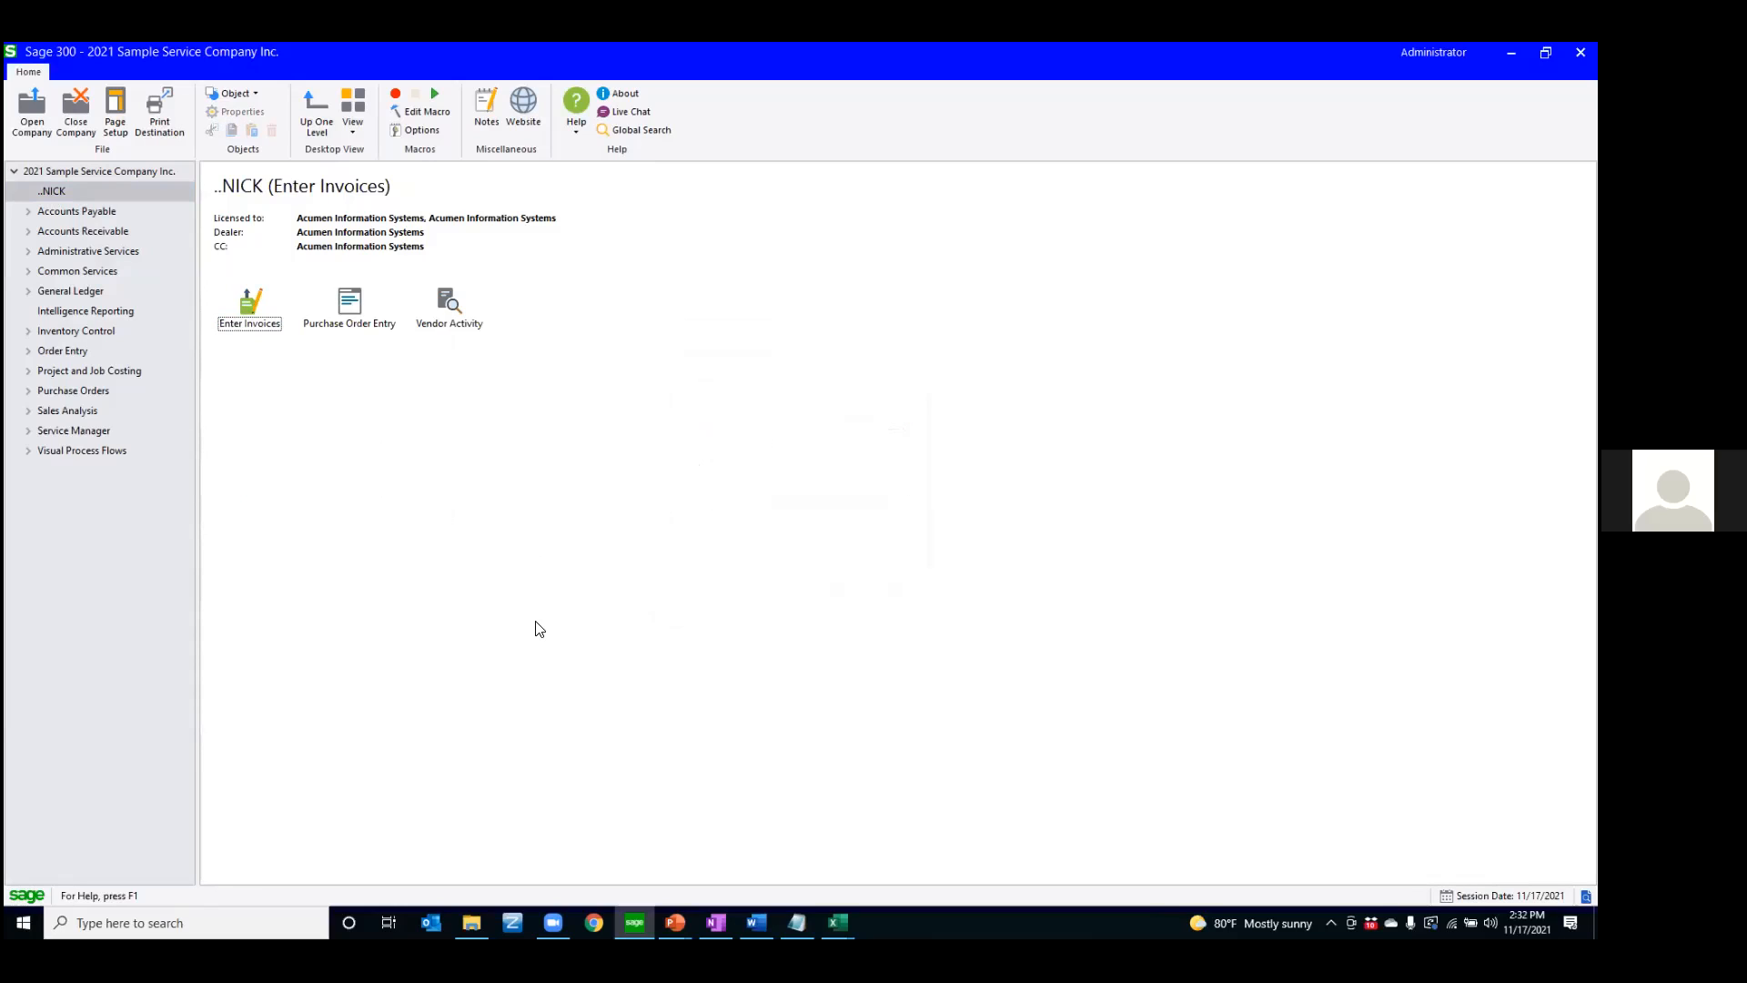
Delete the Enter Invoices shortcut from the personal folder
{"action": "left_click", "coordinate": [257, 307]}
{"action": "key", "text": "Delete"}
{"action": "key", "text": "Return"}
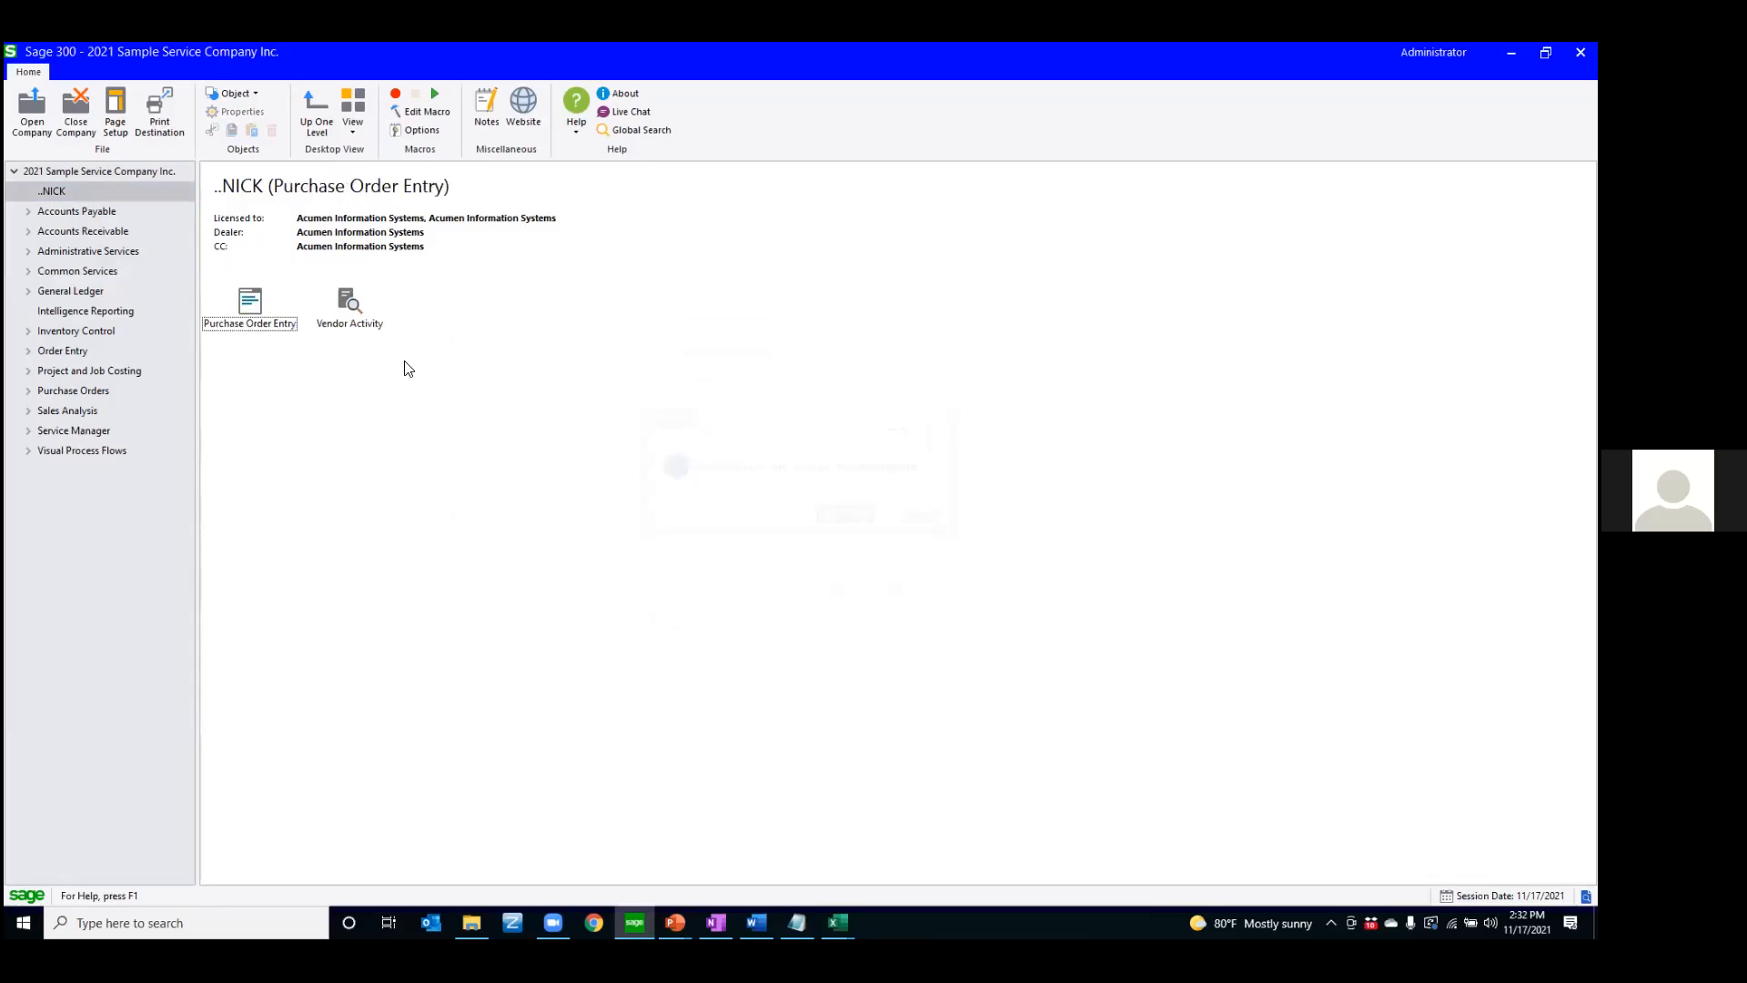
Check the title in the properties of Invoice Entry under A/P Transactions, cancel, and collapse Accounts Payable
{"action": "left_click", "coordinate": [105, 213]}
{"action": "double_click", "coordinate": [253, 296]}
{"action": "left_click", "coordinate": [335, 301]}
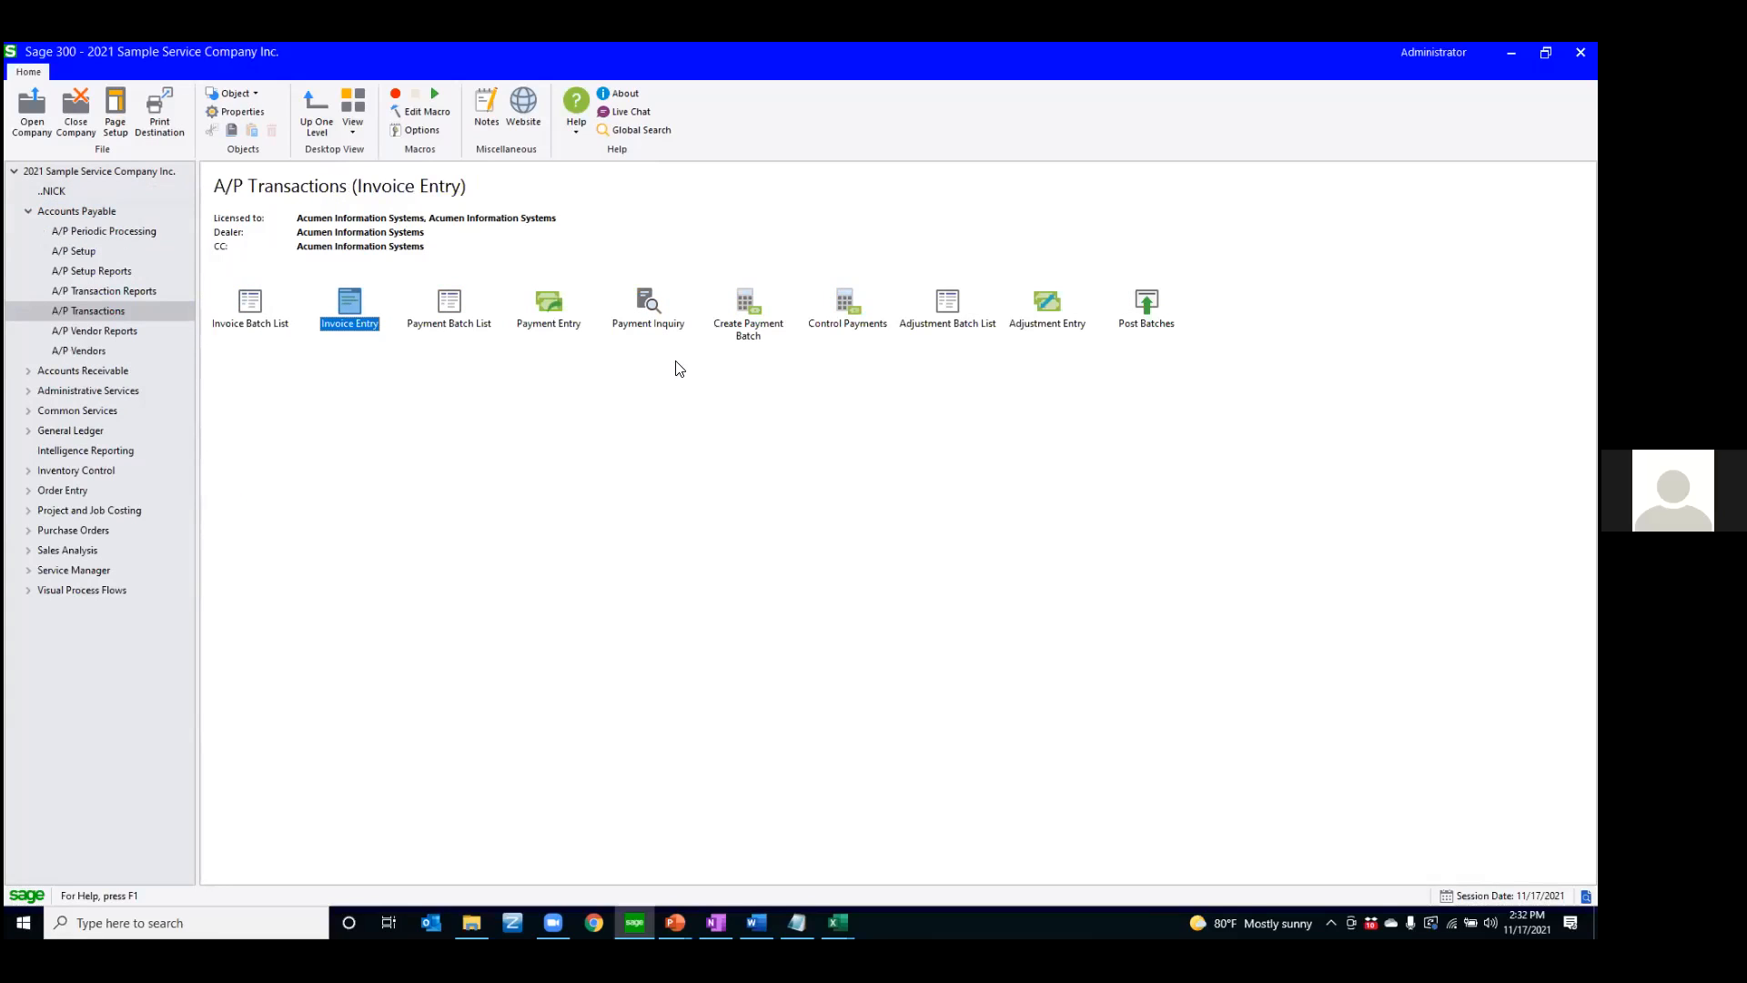
{"action": "right_click", "coordinate": [349, 307]}
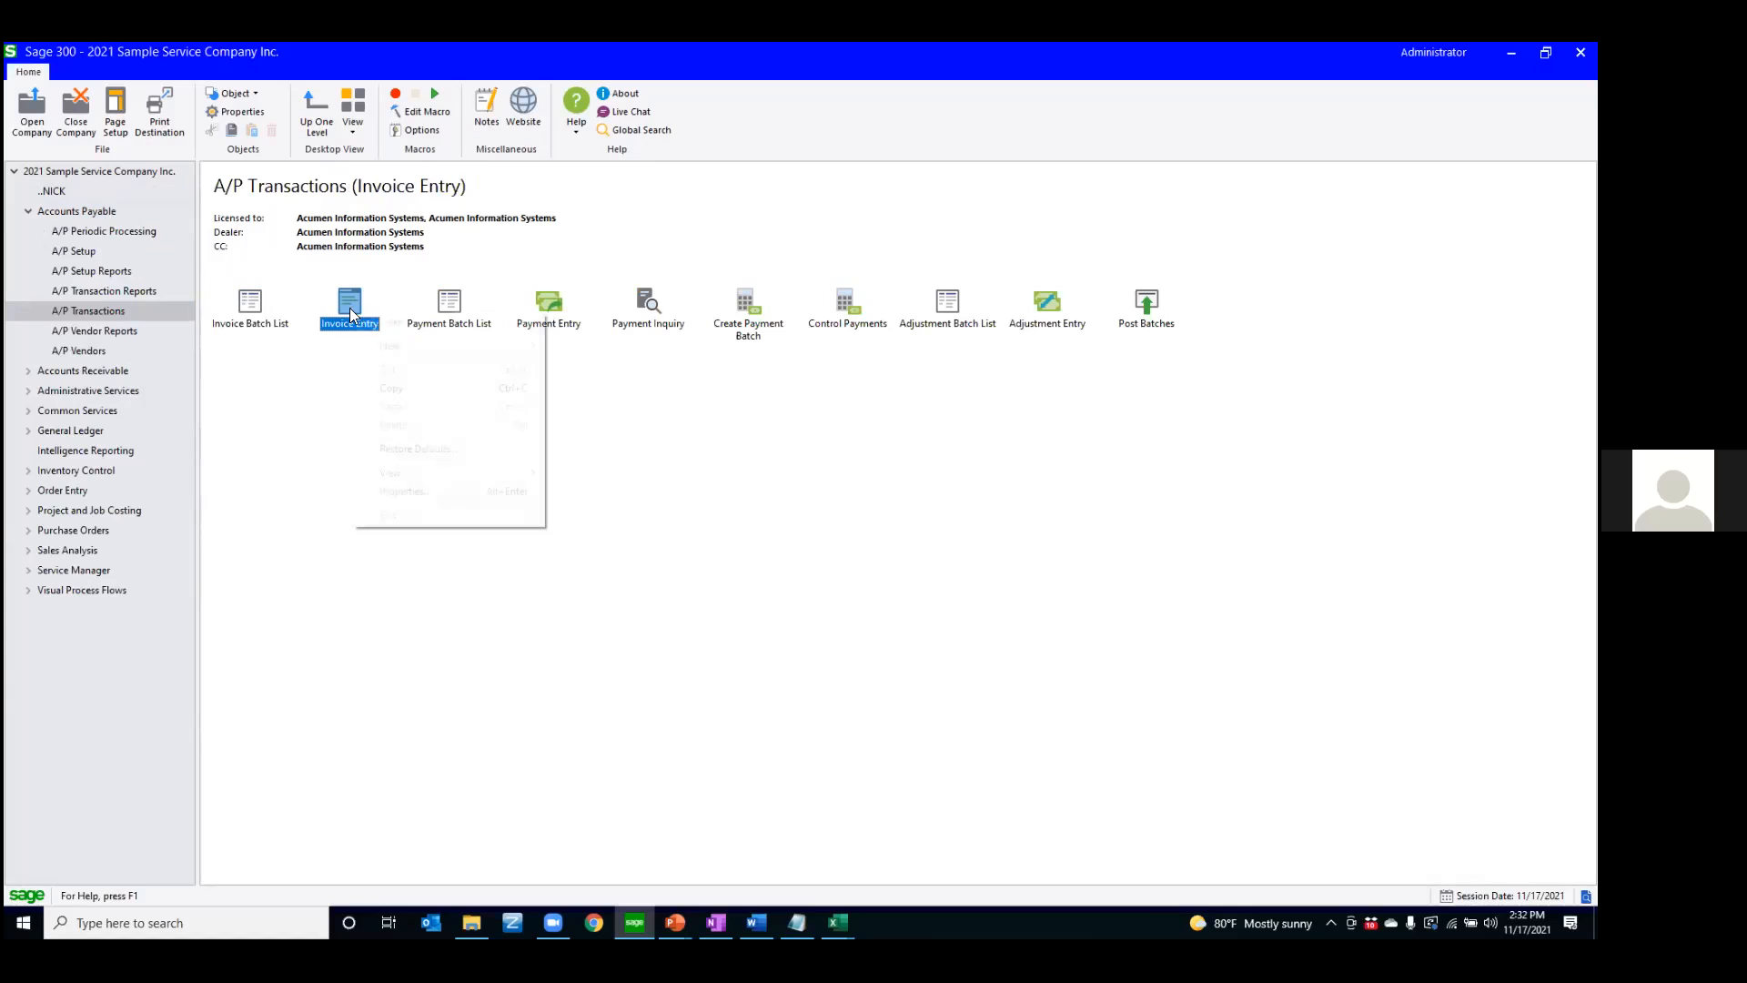
{"action": "left_click", "coordinate": [404, 490]}
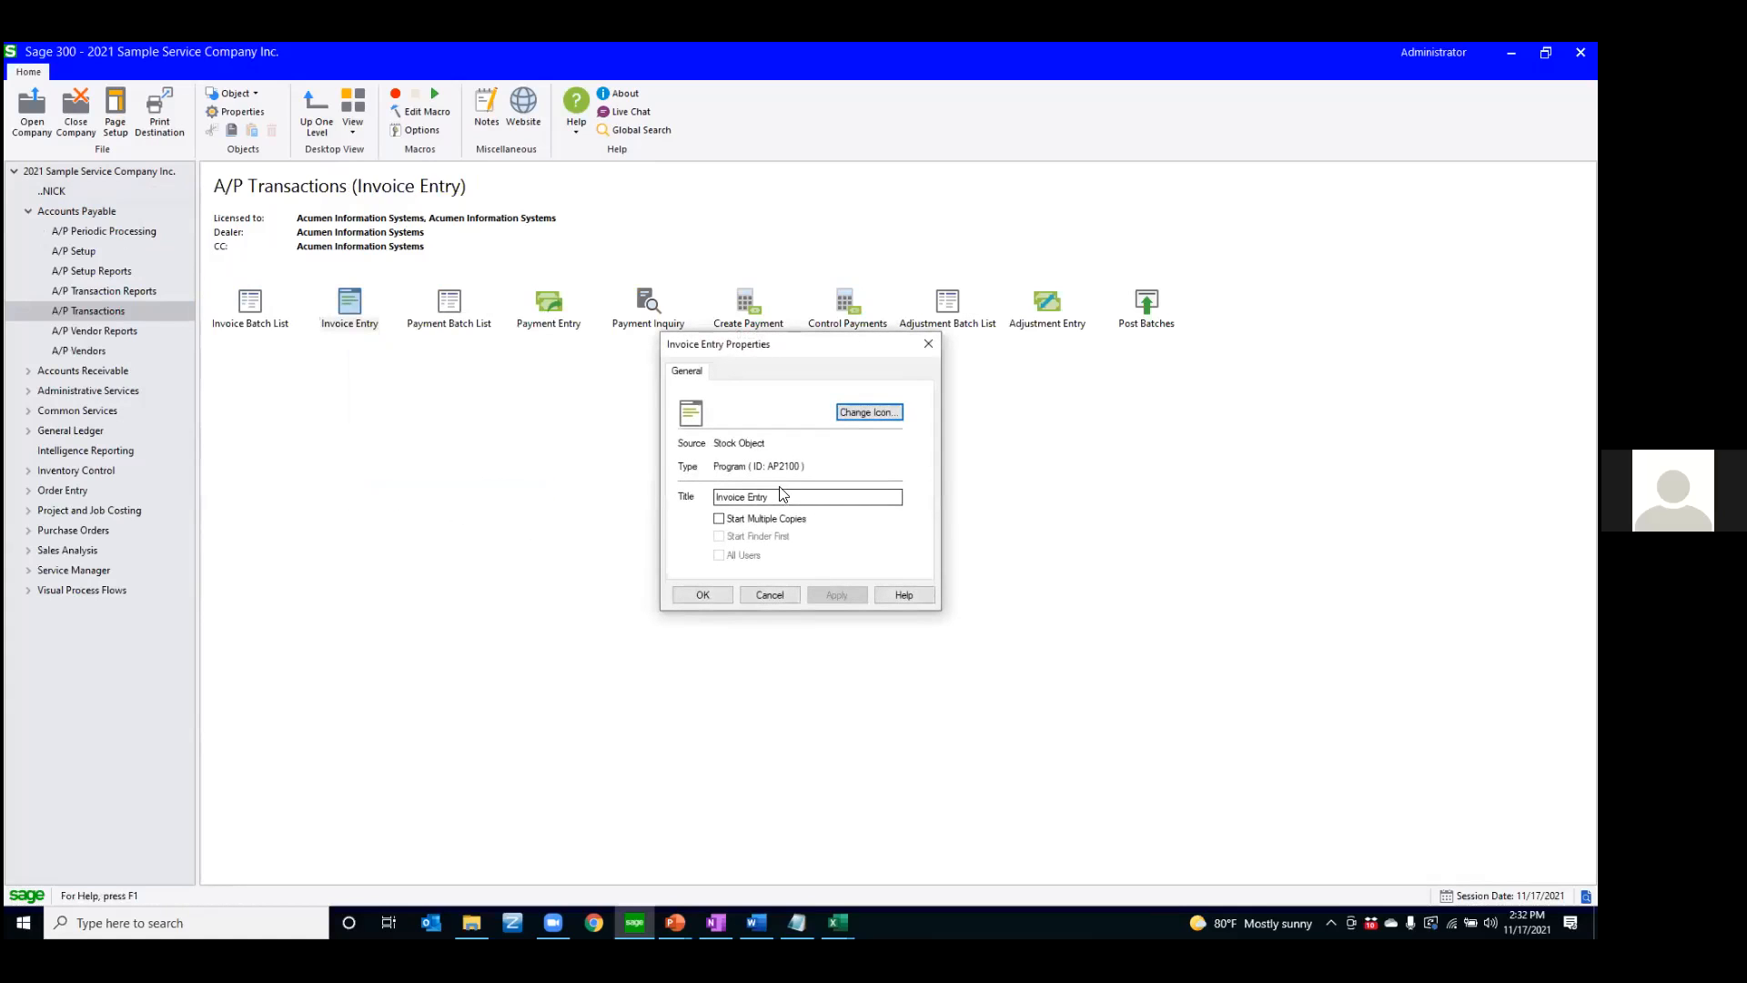
{"action": "left_click_drag", "start_coordinate": [763, 494], "coordinate": [713, 496]}
{"action": "left_click", "coordinate": [763, 596]}
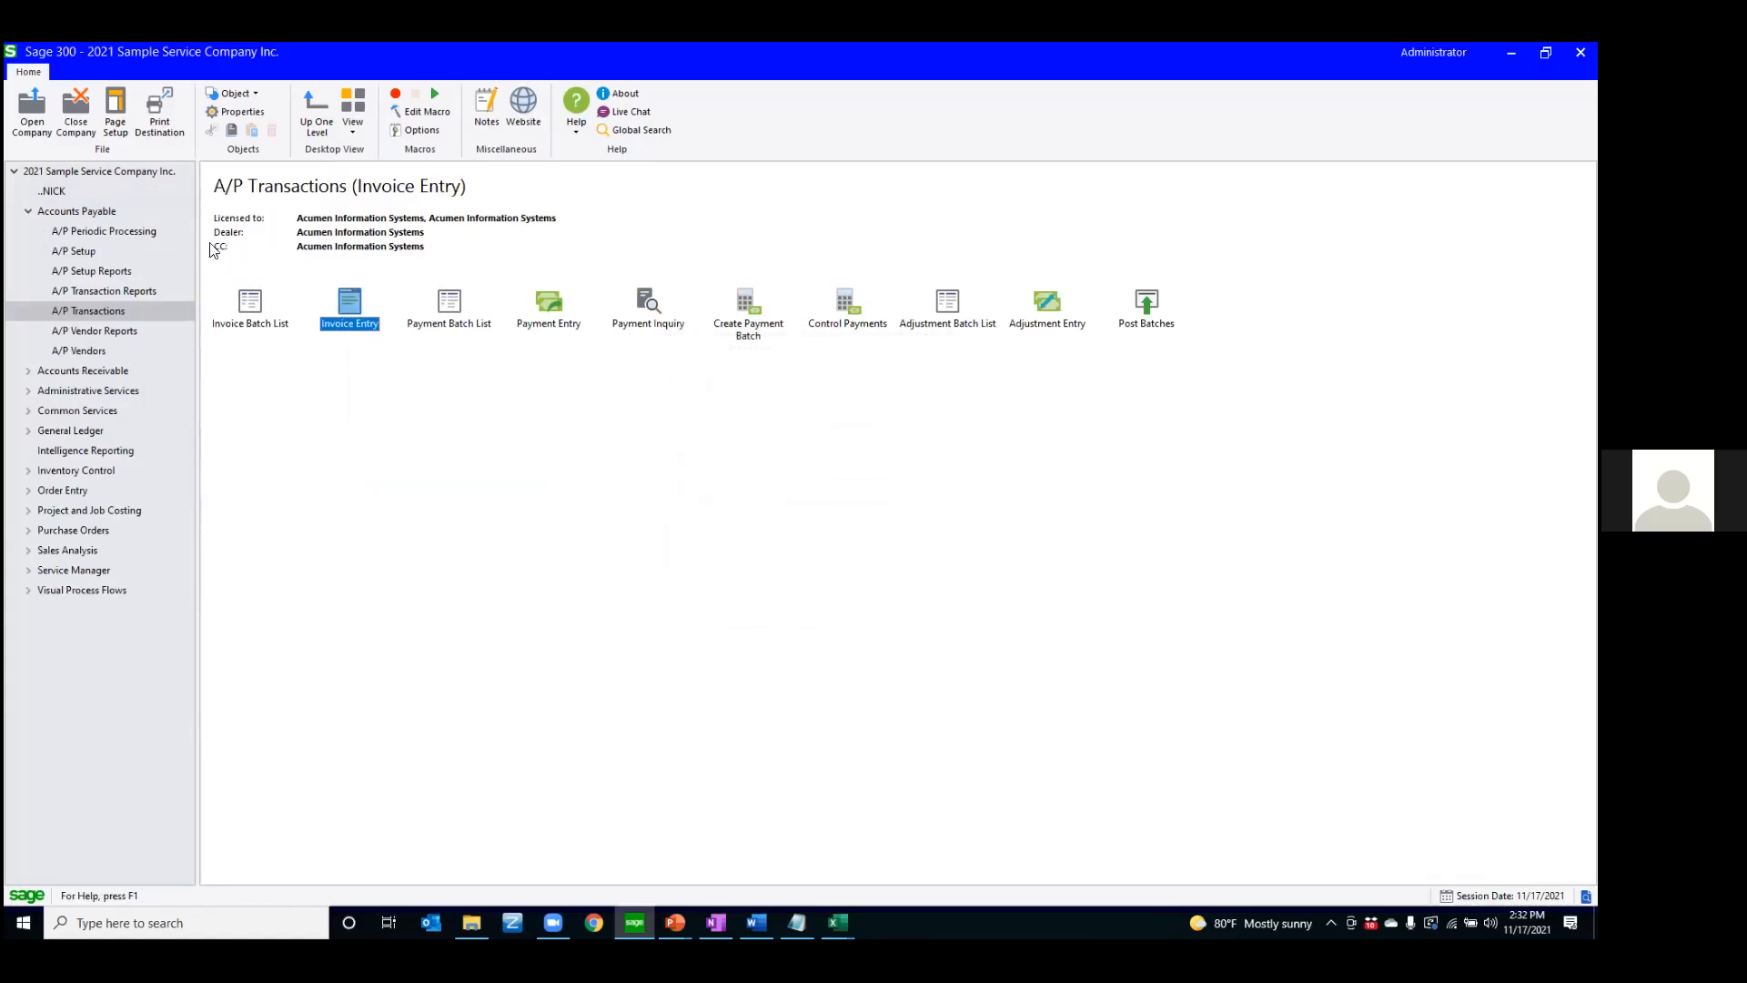
{"action": "left_click", "coordinate": [28, 212]}
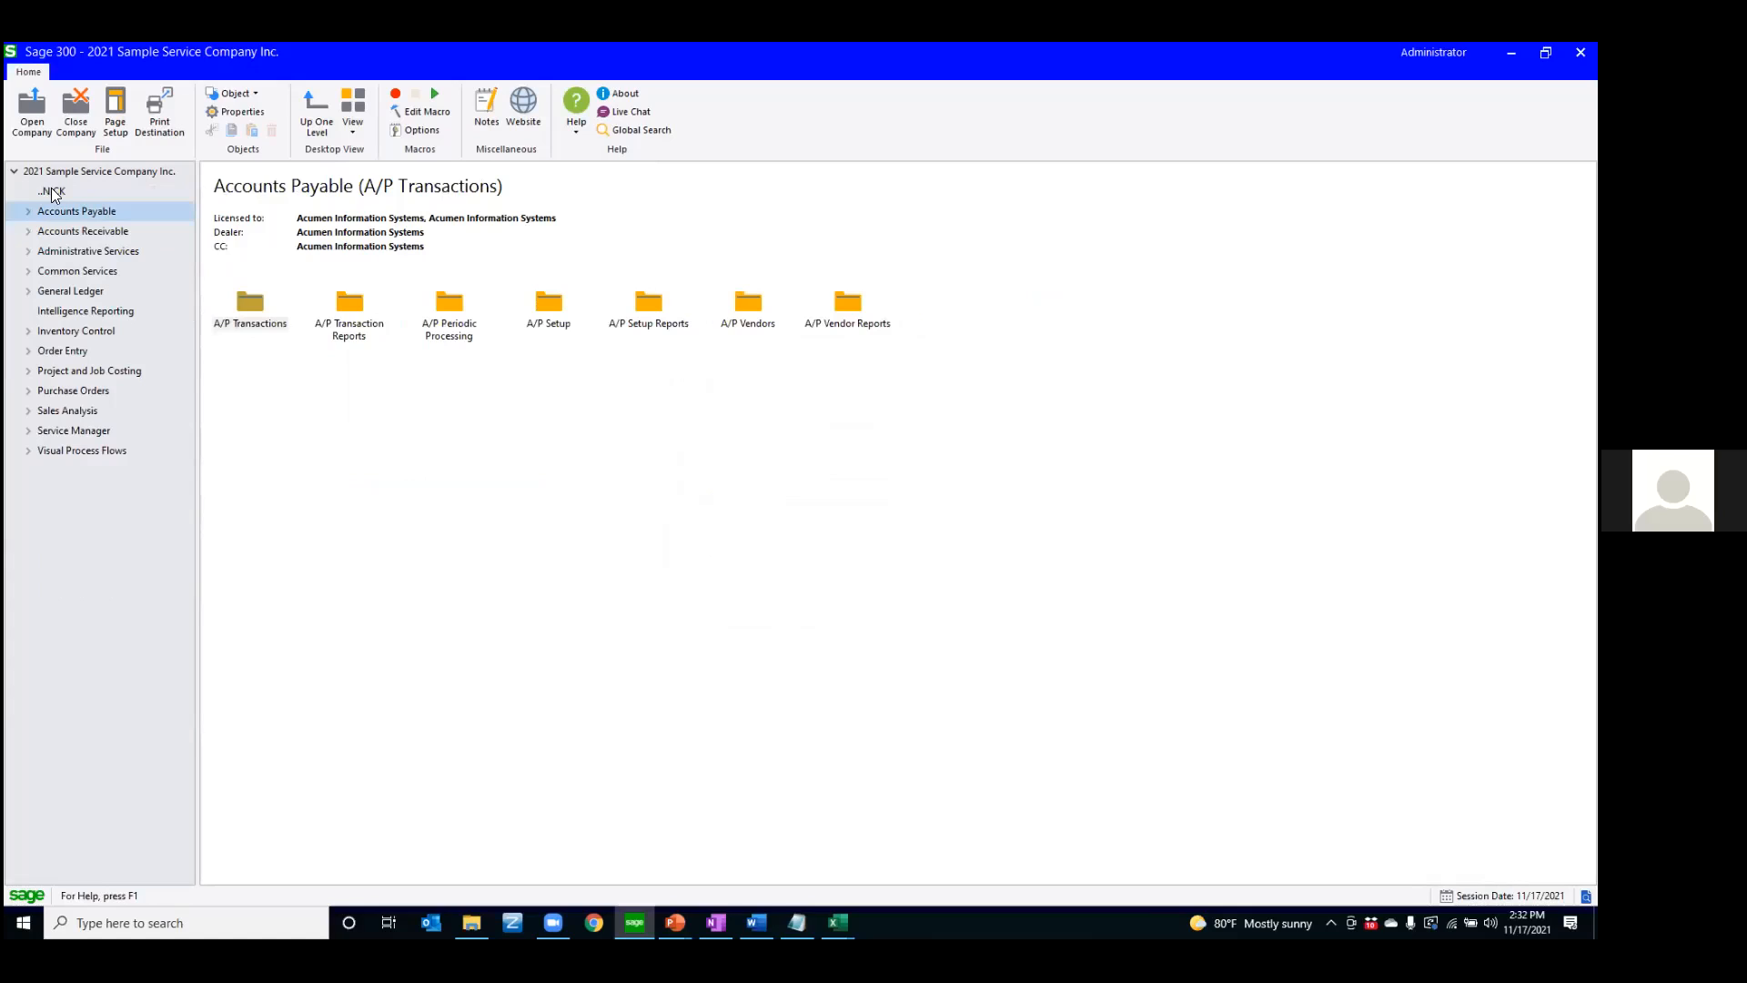
Create a new folder titled Startup at the top level of 2021 Sample Service Company Inc
{"action": "left_click", "coordinate": [406, 459]}
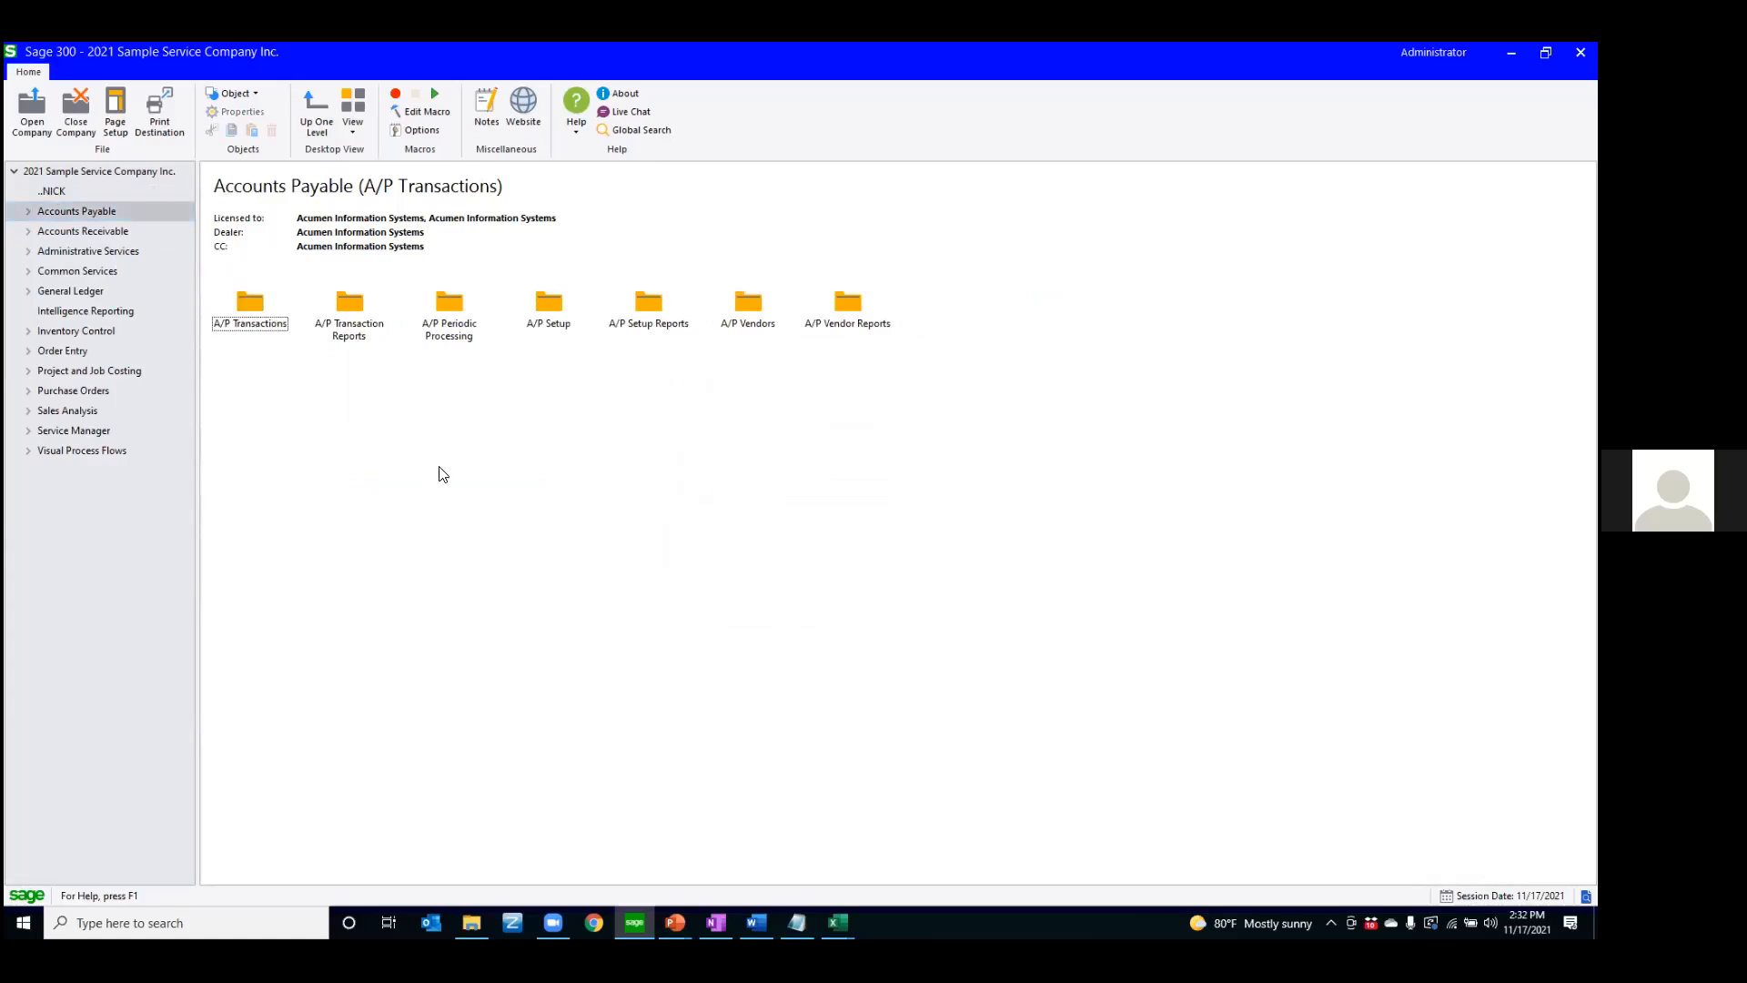
{"action": "left_click", "coordinate": [50, 190]}
{"action": "left_click", "coordinate": [49, 170]}
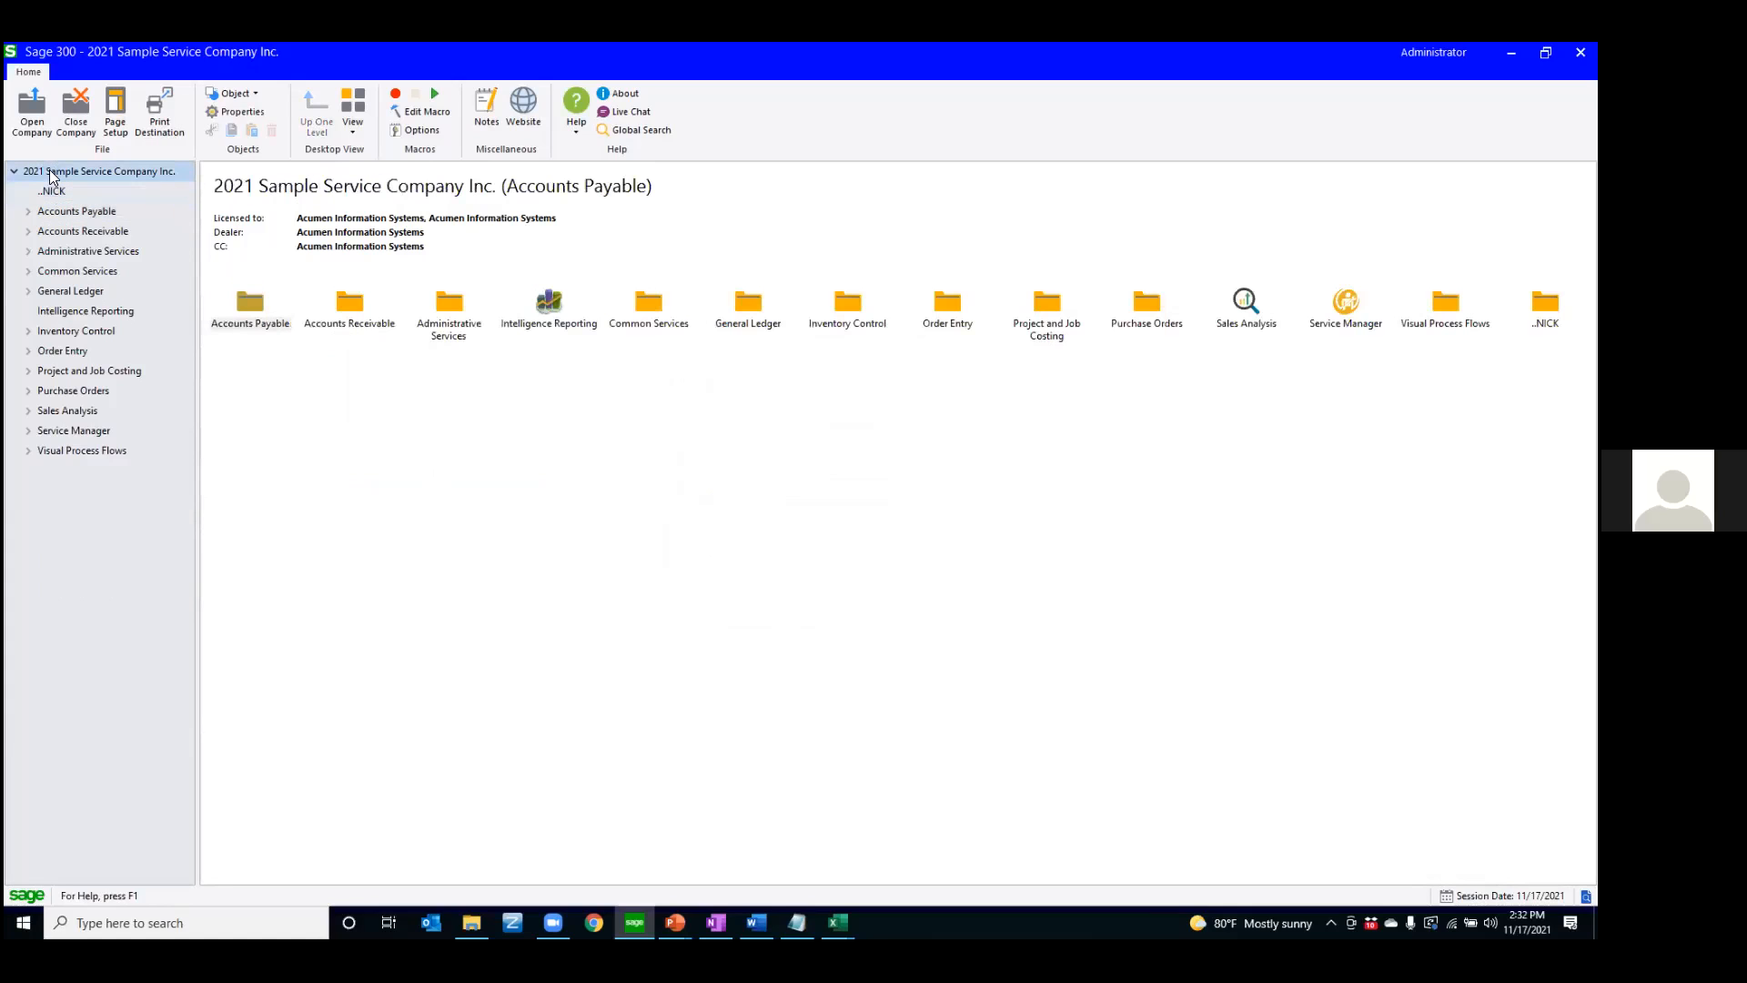
{"action": "right_click", "coordinate": [49, 170]}
{"action": "left_click", "coordinate": [331, 416]}
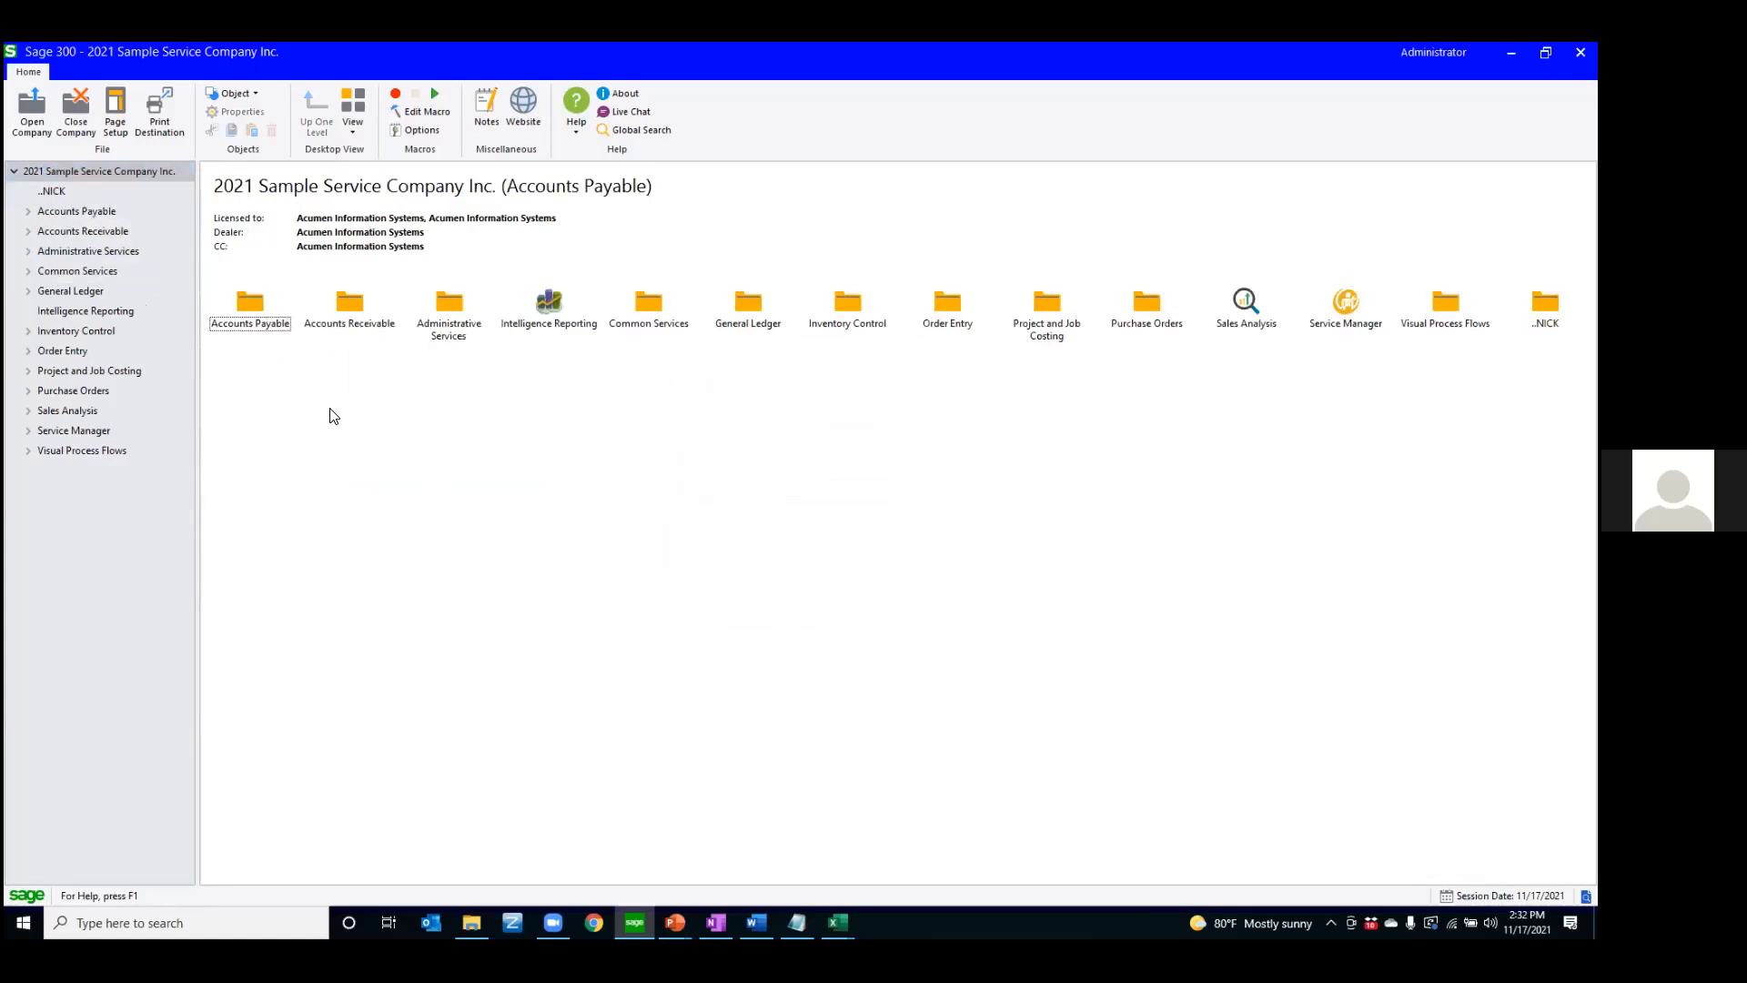
{"action": "right_click", "coordinate": [430, 487]}
{"action": "mouse_move", "coordinate": [445, 497]}
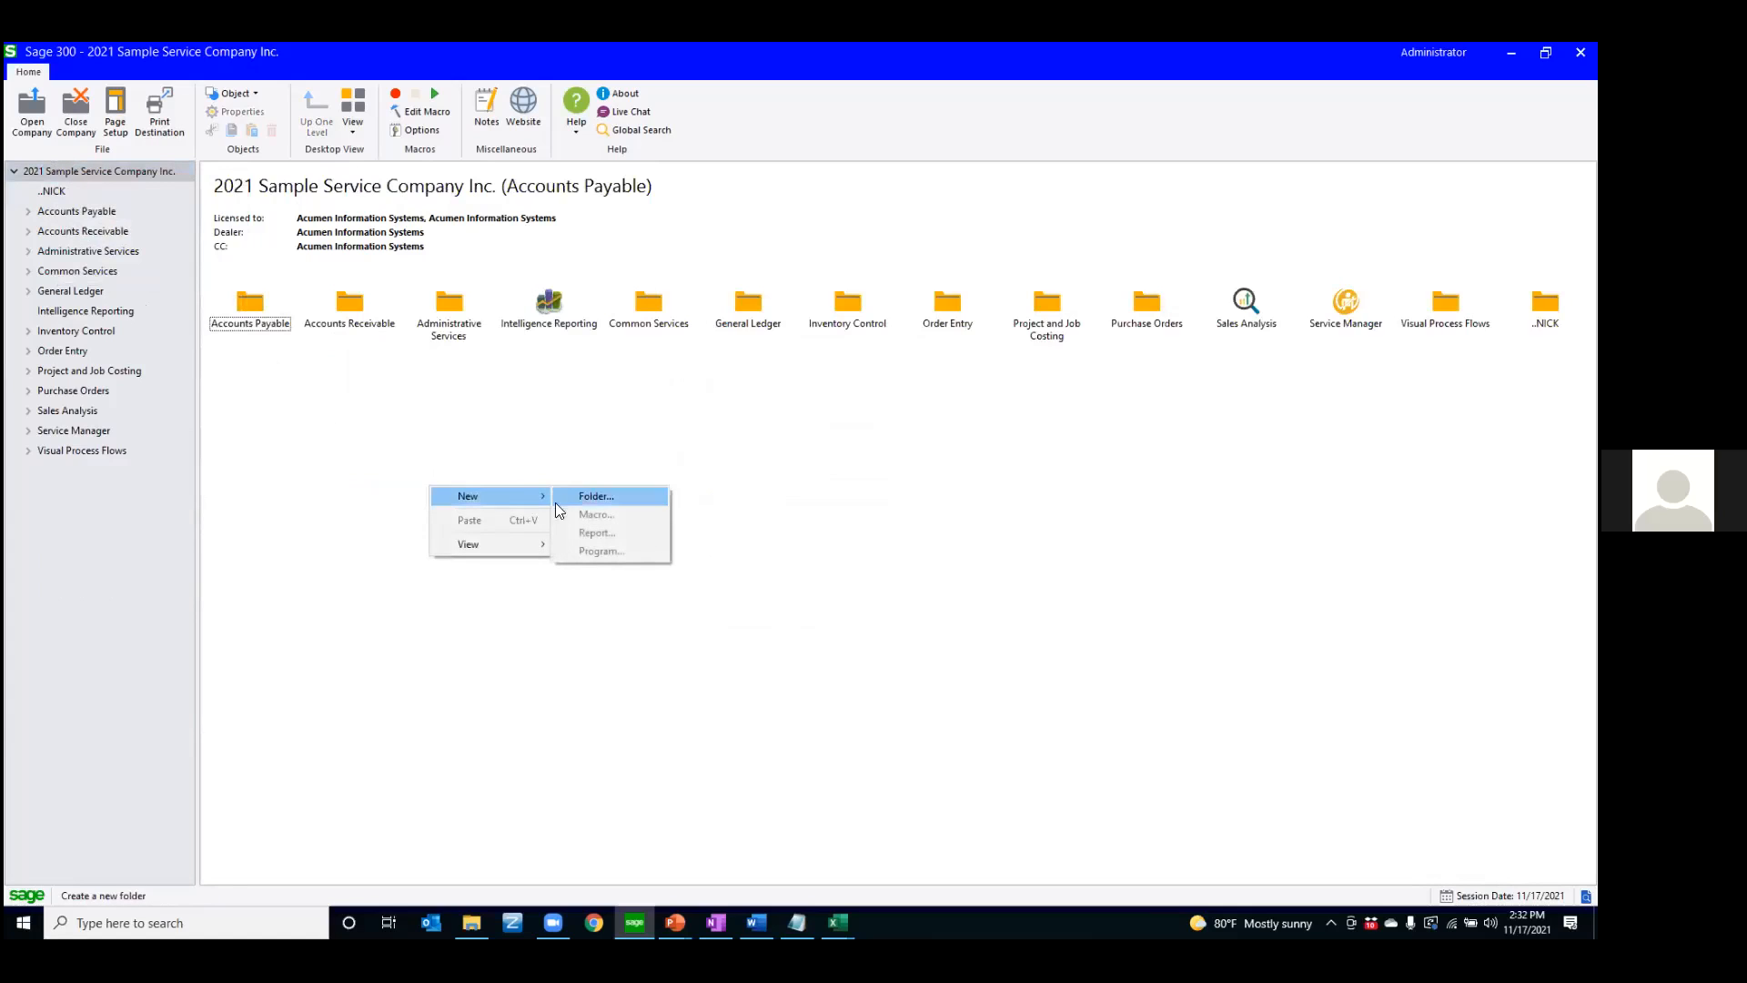
{"action": "left_click", "coordinate": [588, 491]}
{"action": "left_click", "coordinate": [741, 495]}
{"action": "type", "text": "Star"}
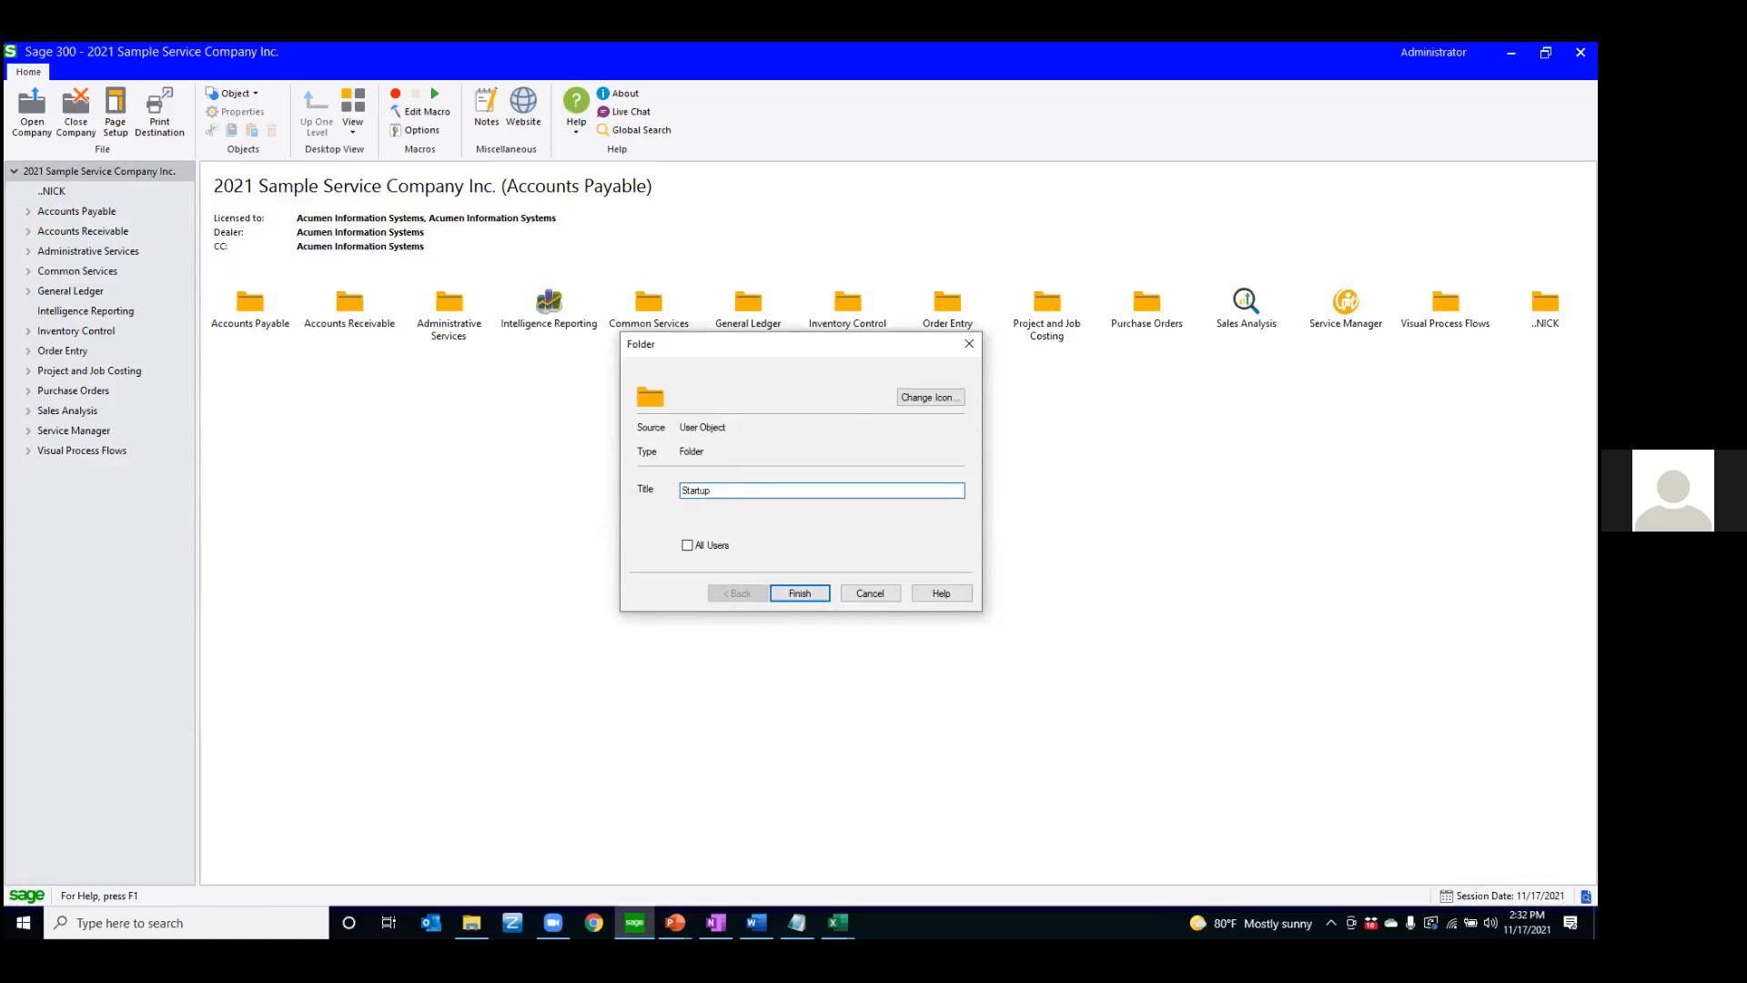
{"action": "type", "text": "tup"}
{"action": "key", "text": "Return"}
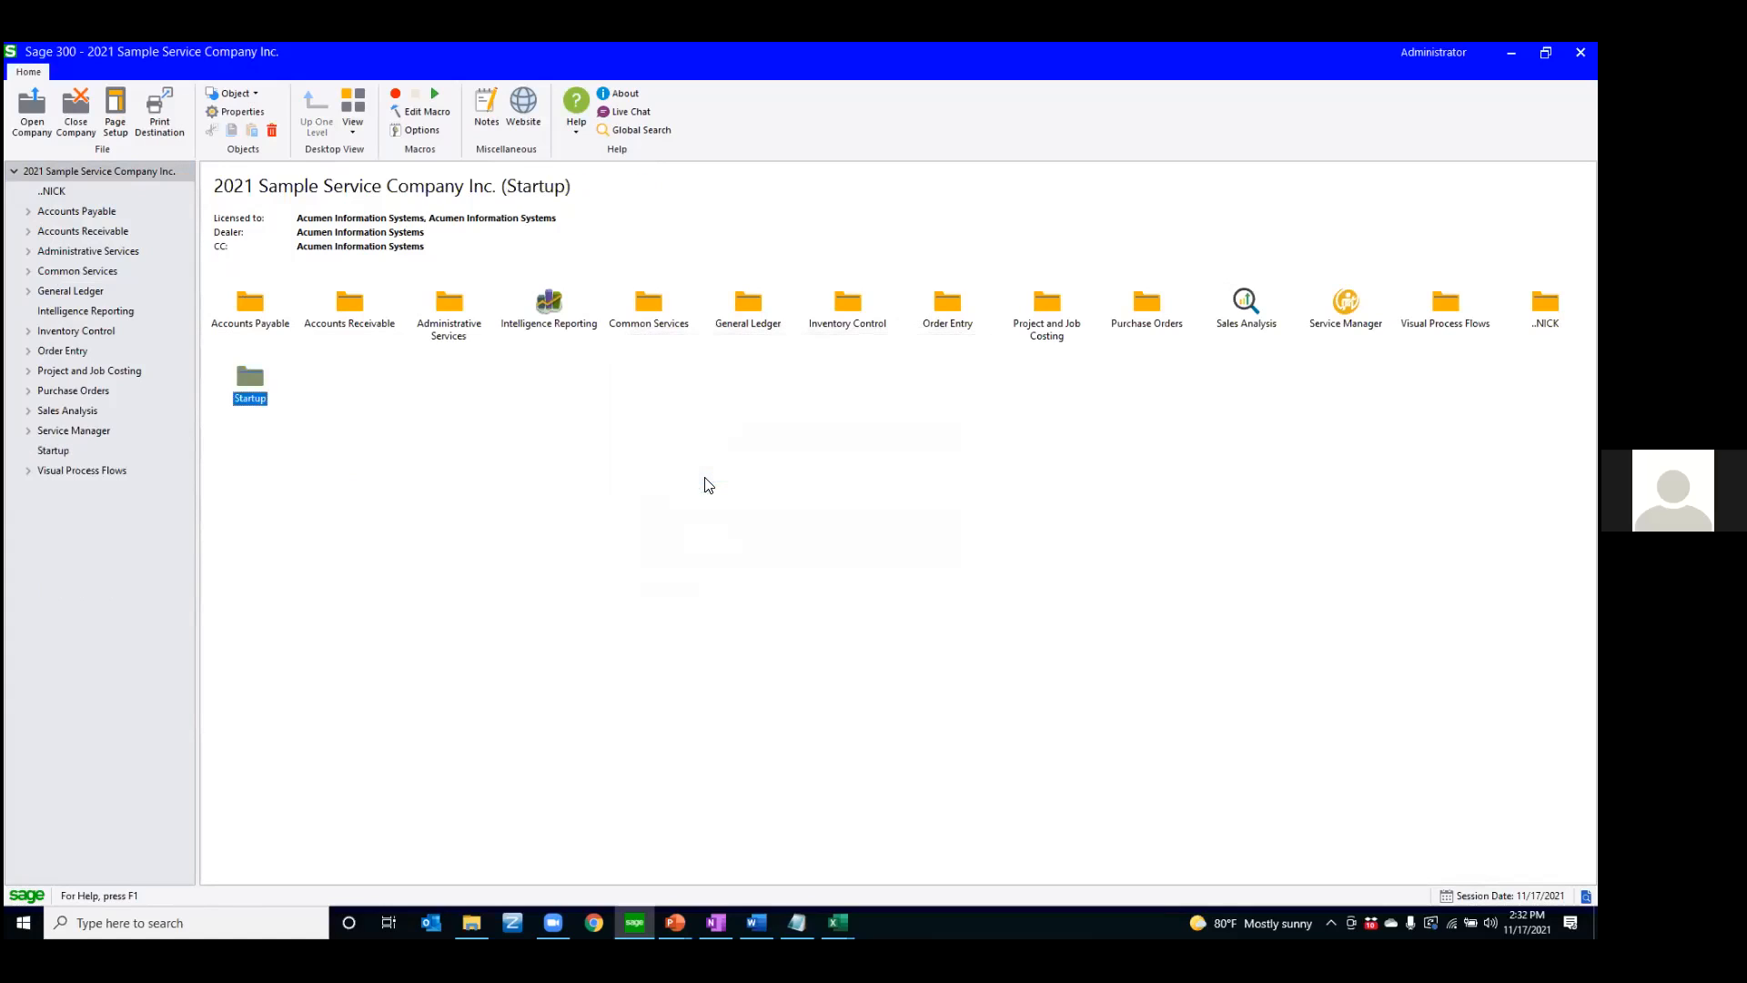
Add the Aged Trial Balance report from A/R Transaction Reports to the Startup folder and open that folder
{"action": "left_click", "coordinate": [29, 212]}
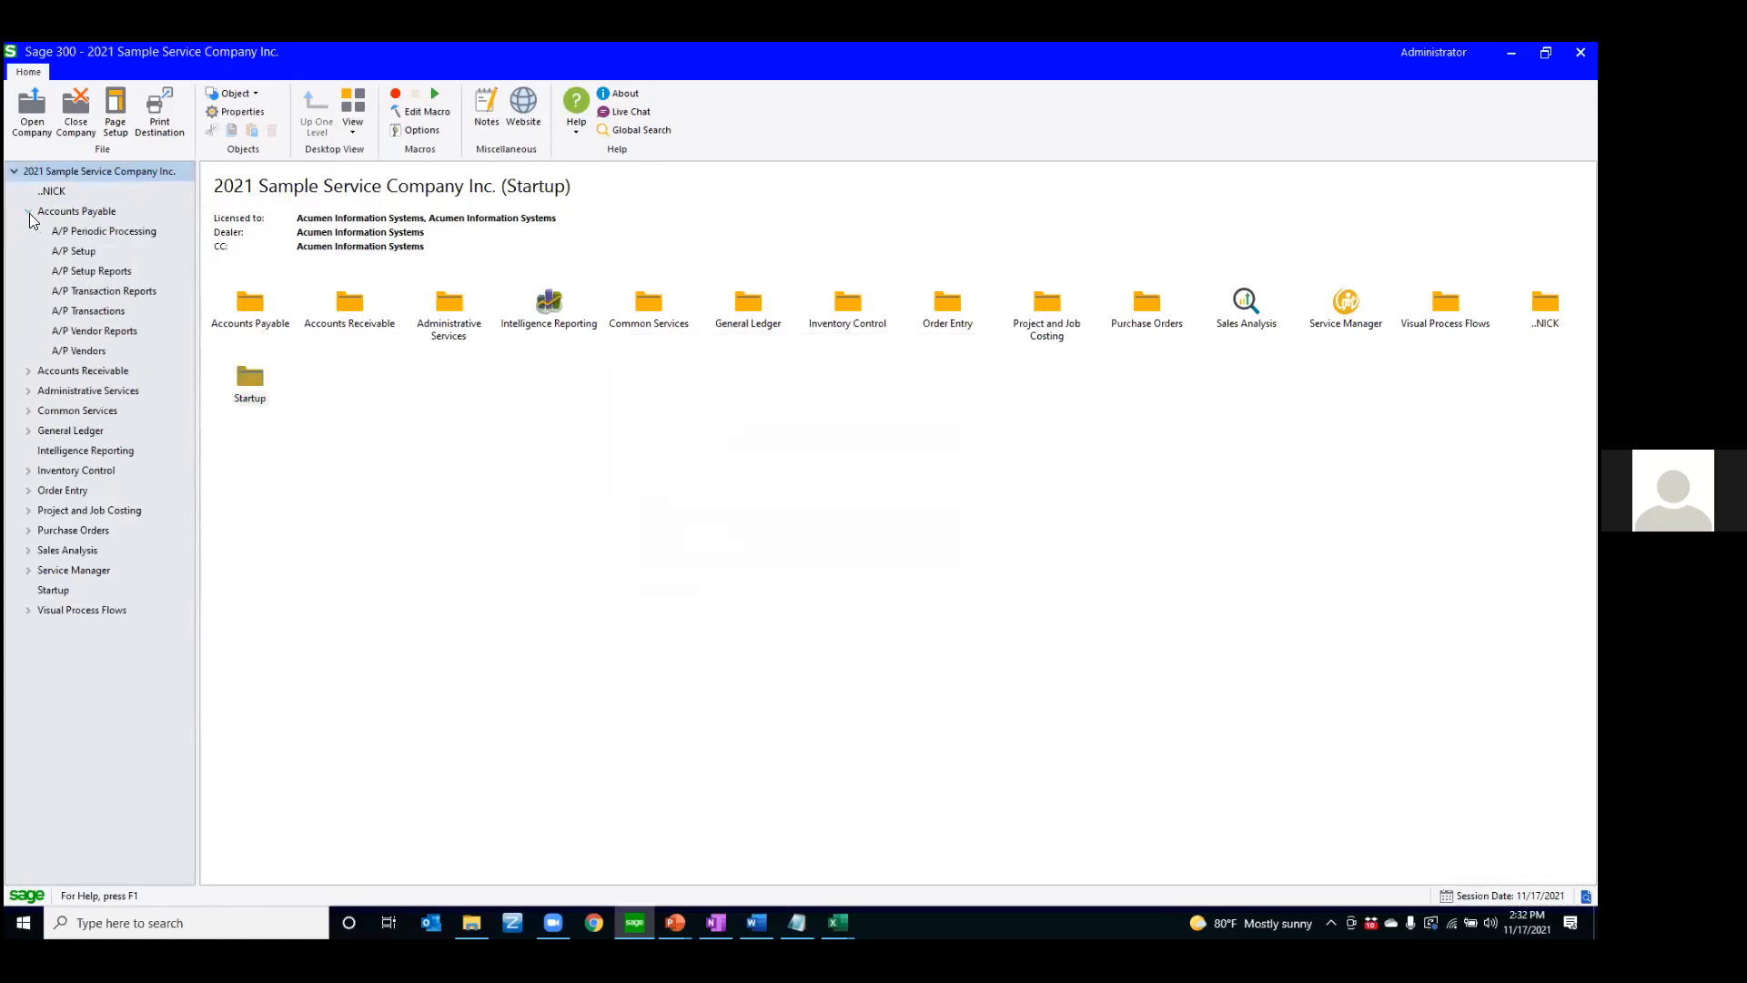
{"action": "left_click", "coordinate": [76, 333]}
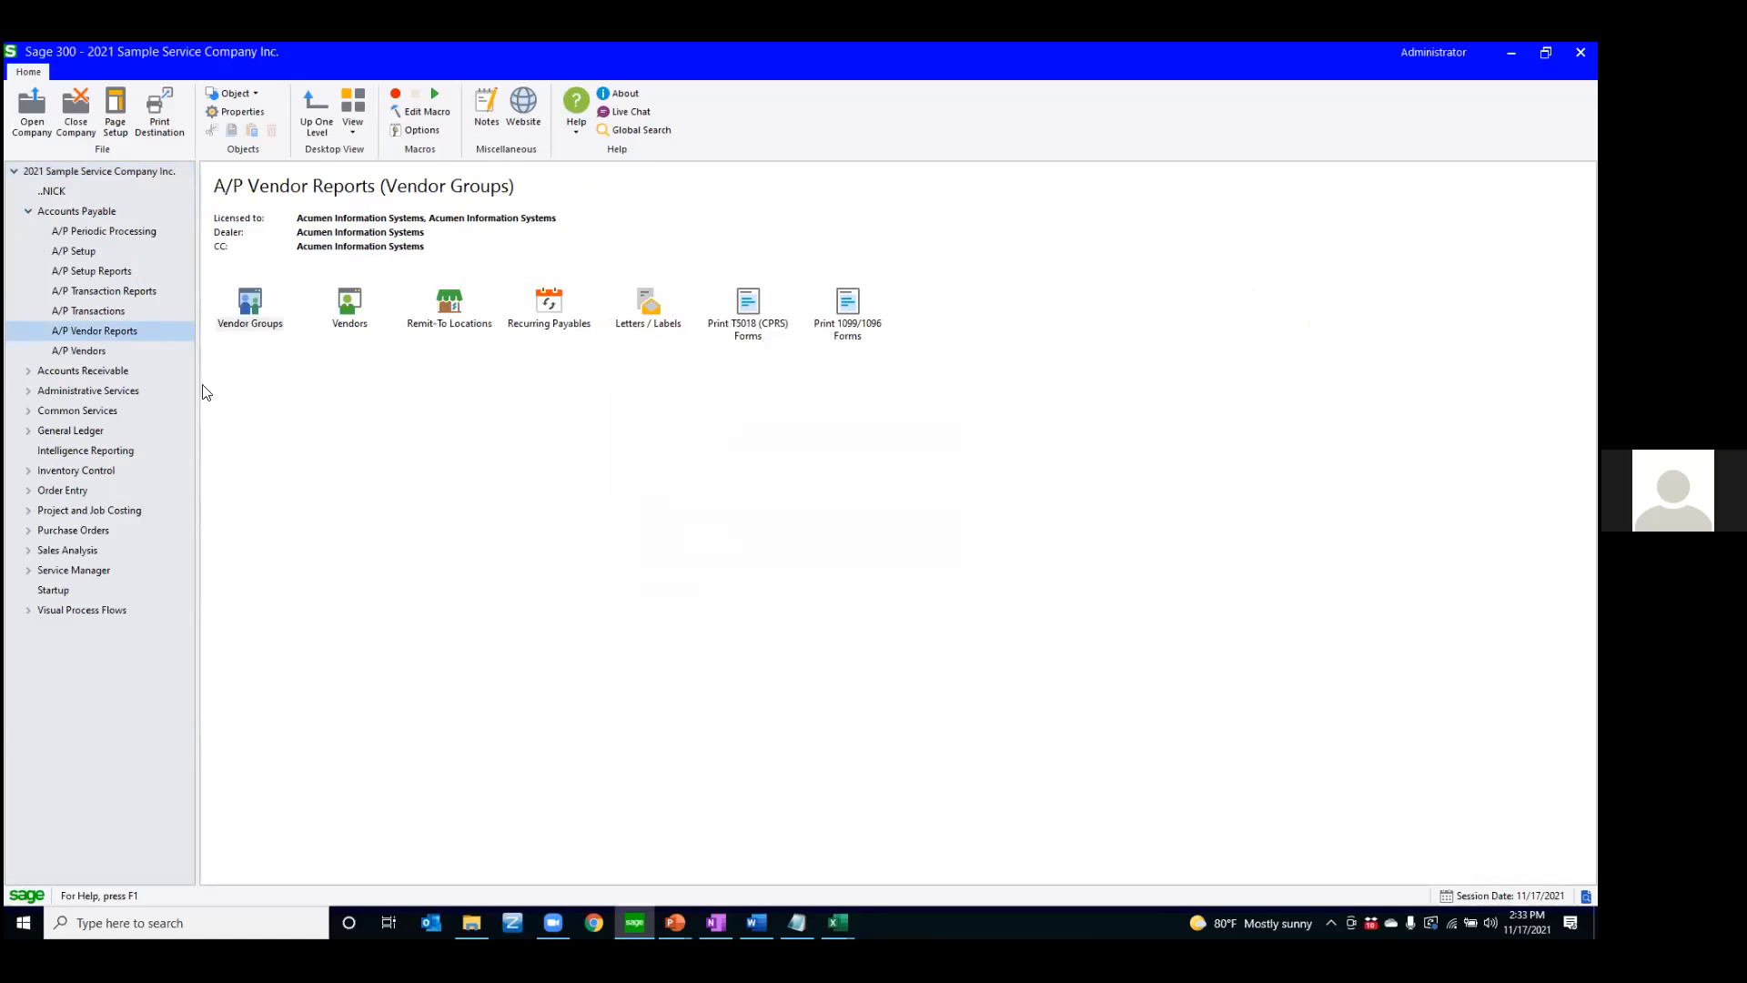
{"action": "left_click", "coordinate": [28, 211]}
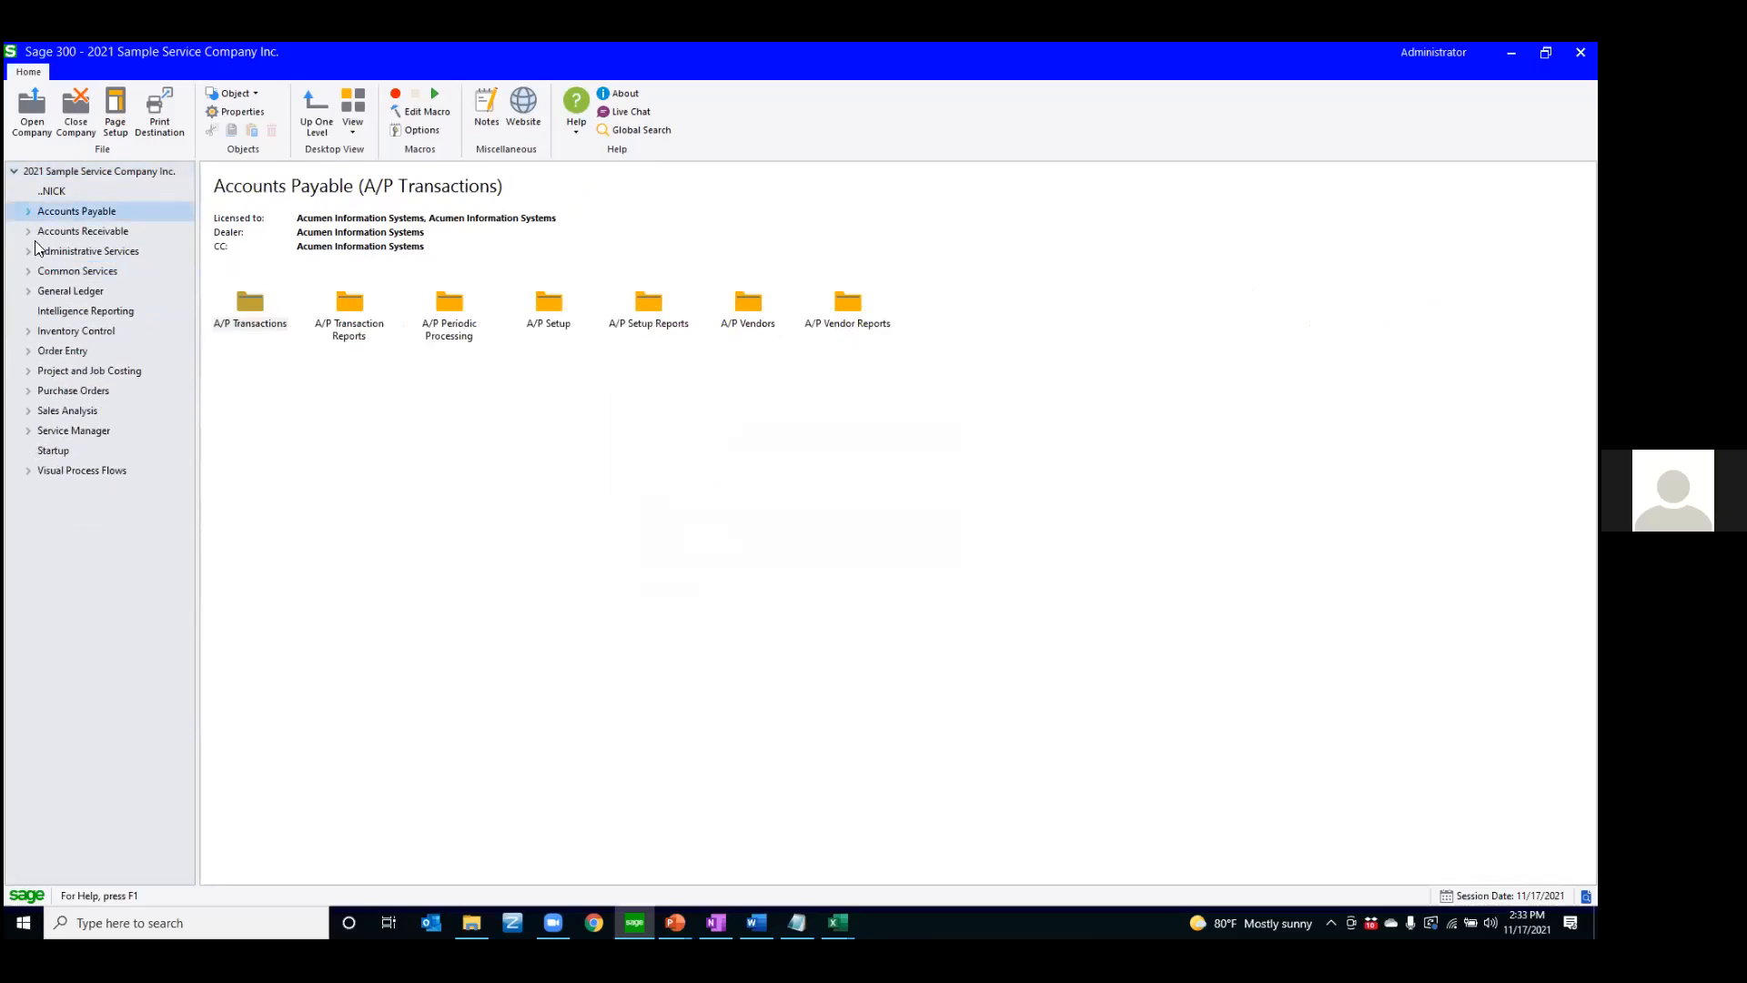
{"action": "left_click", "coordinate": [27, 232]}
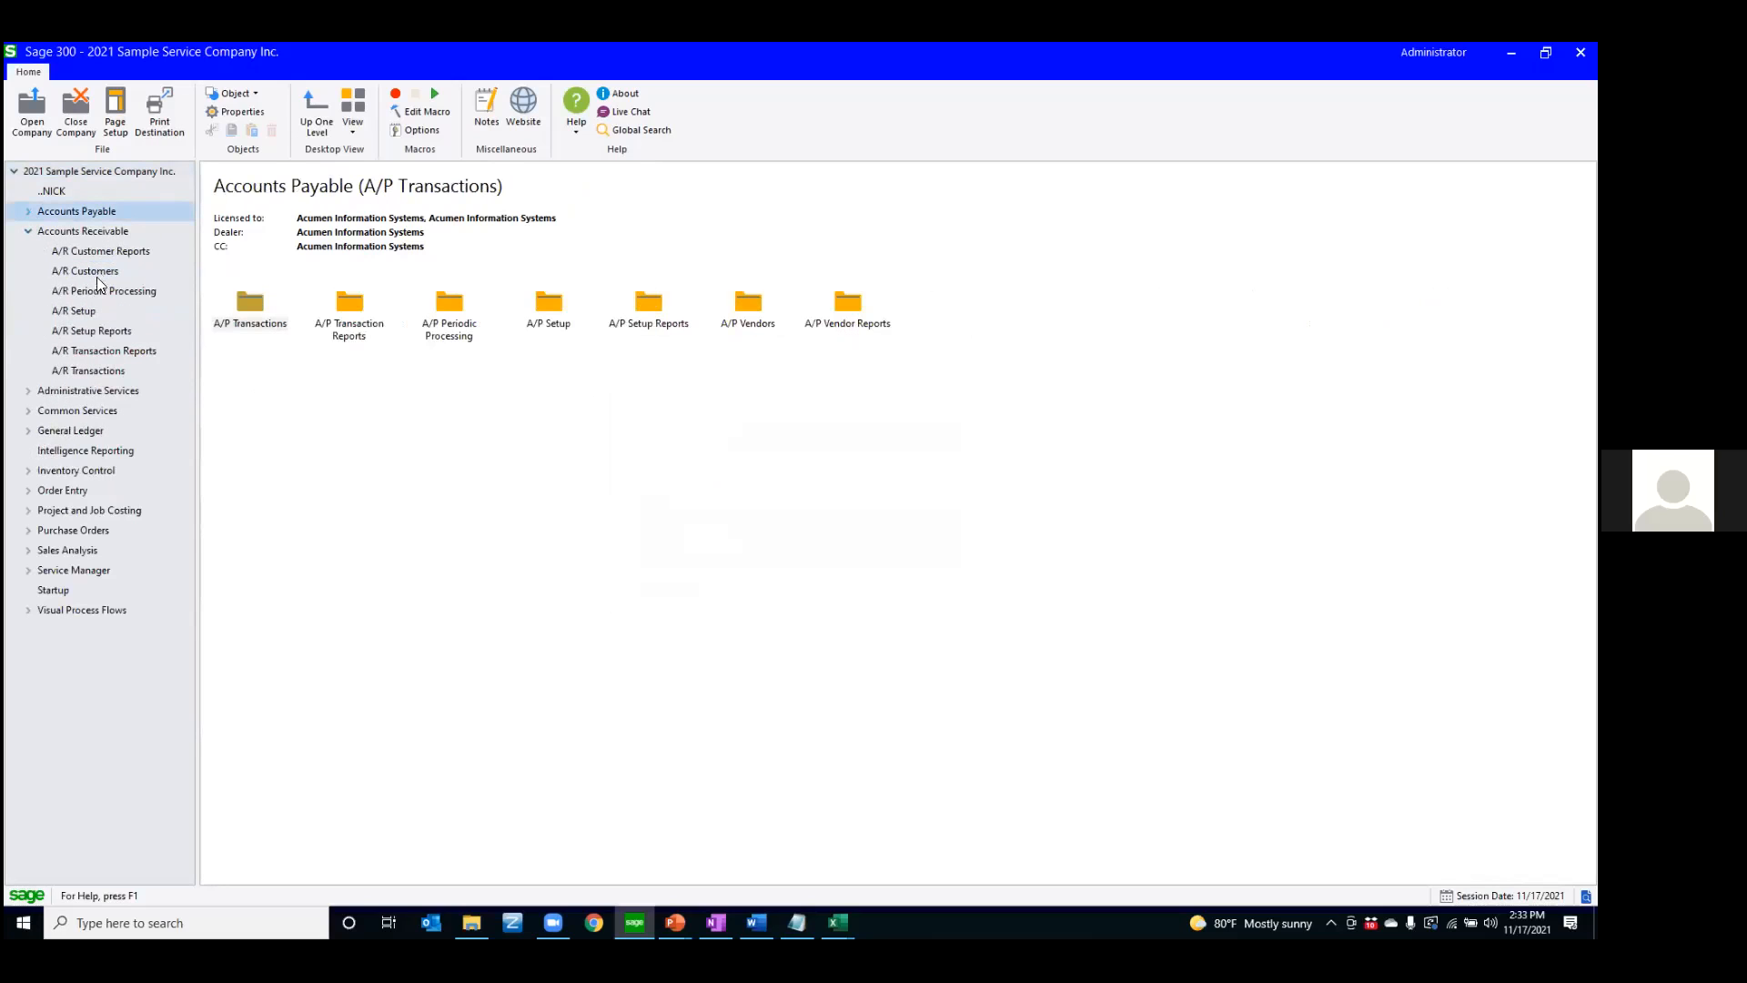
{"action": "left_click", "coordinate": [114, 351]}
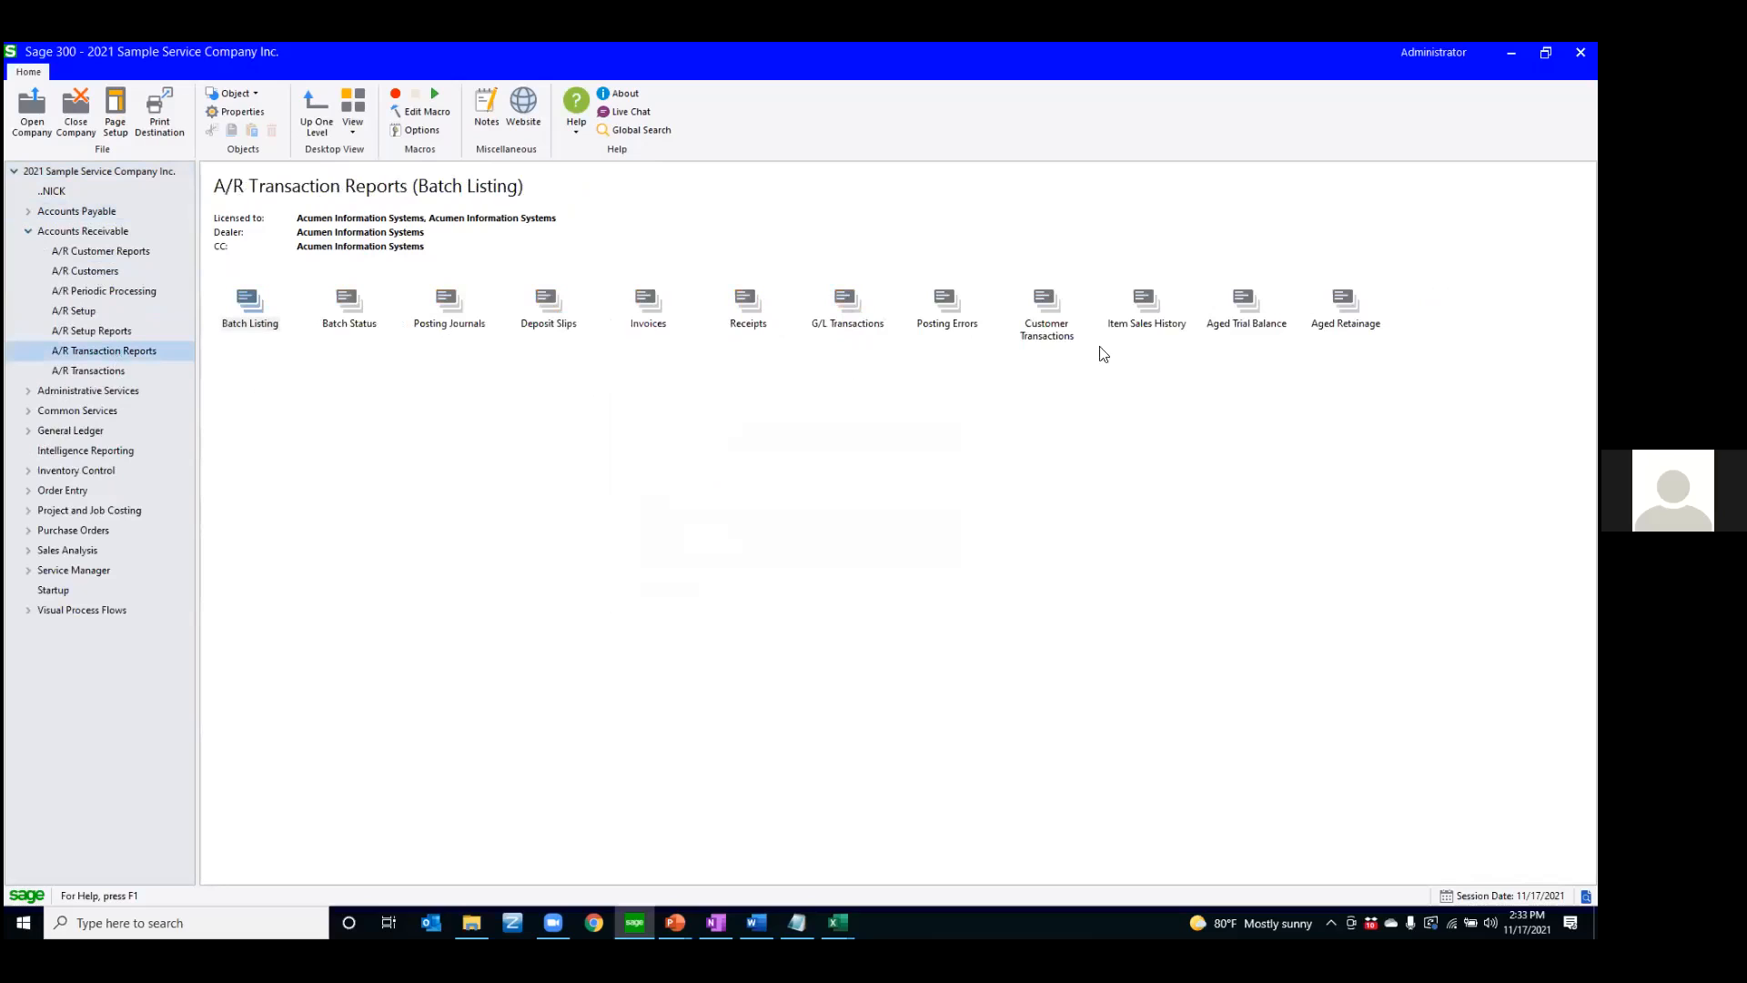
{"action": "left_click_drag", "start_coordinate": [1247, 302], "coordinate": [60, 593]}
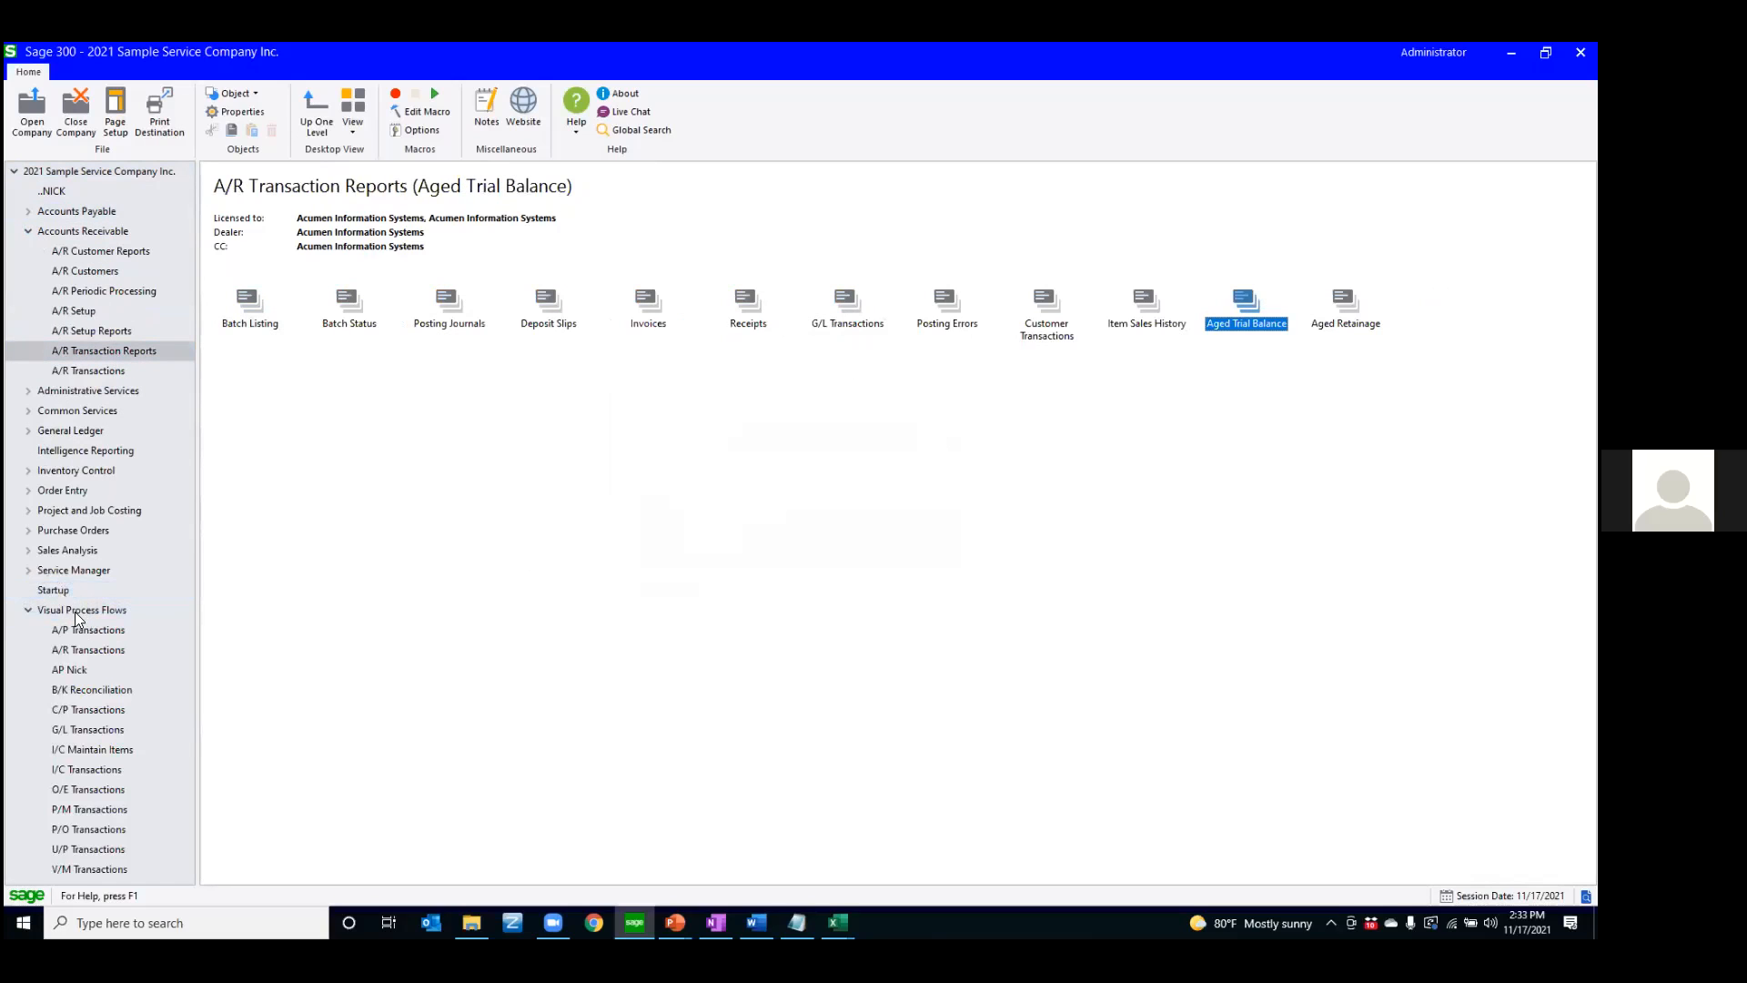
{"action": "left_click", "coordinate": [24, 609]}
{"action": "left_click", "coordinate": [51, 591]}
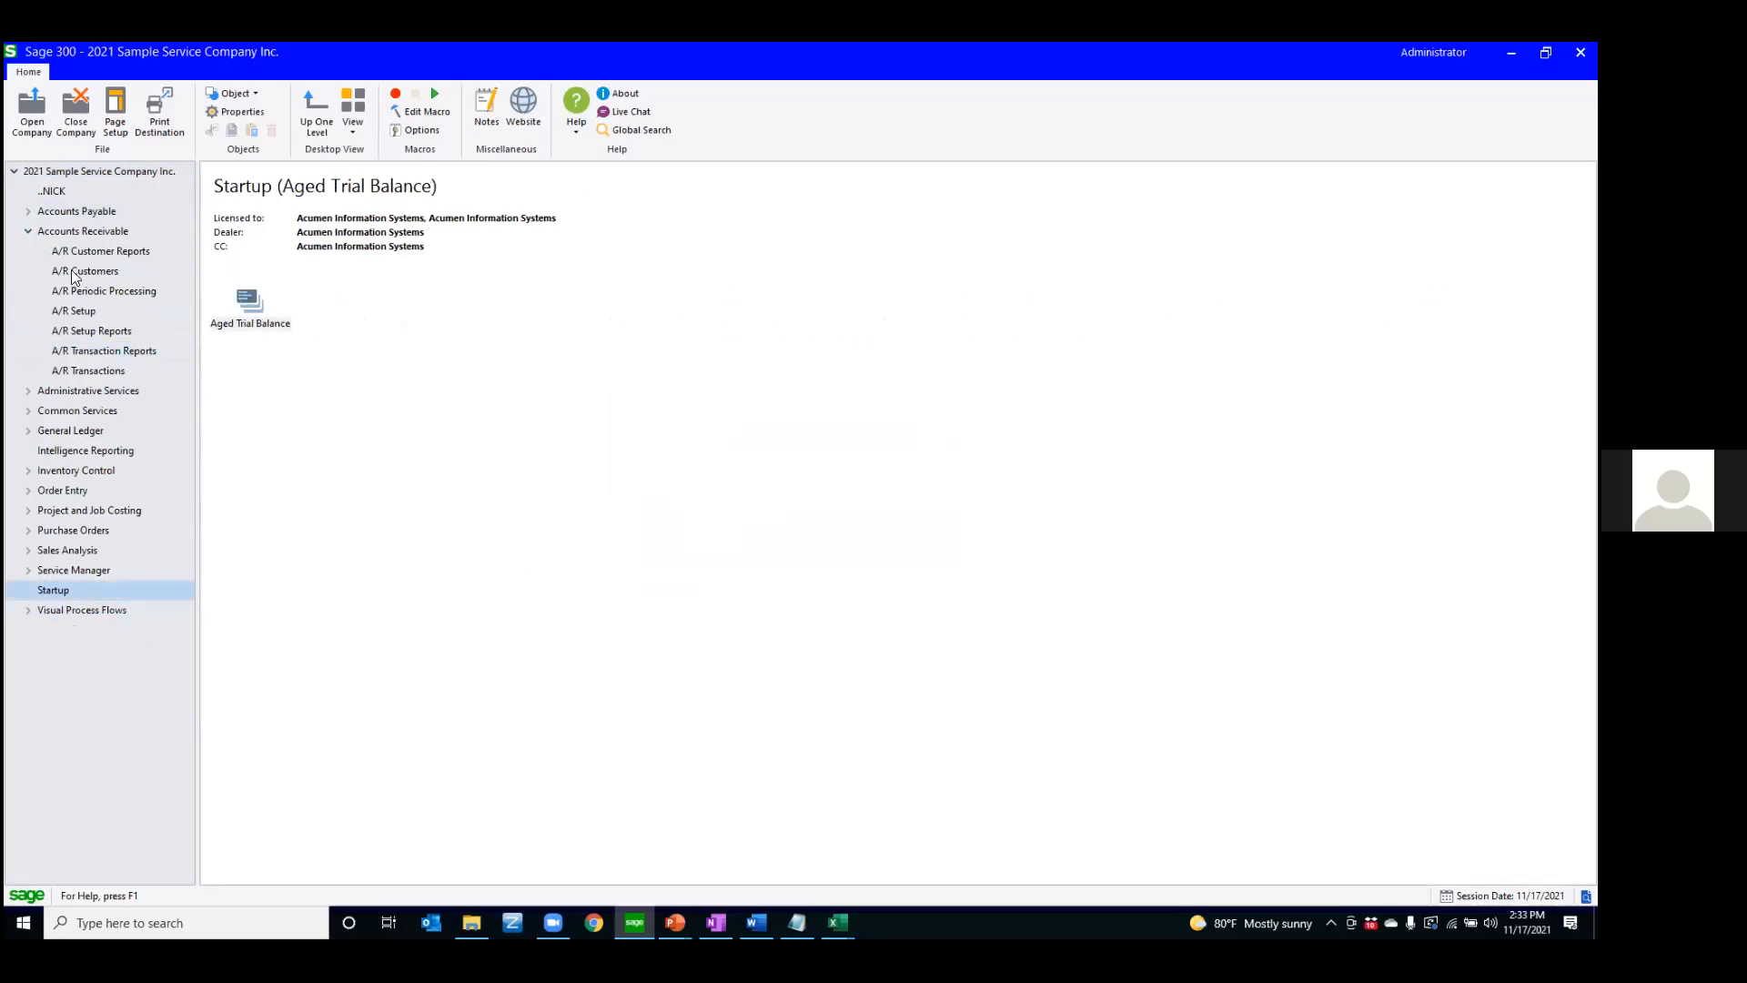
View the company sign-in dialog and cancel it, and preview the Startup folder's Aged Trial Balance report window before closing it
{"action": "left_click", "coordinate": [31, 107]}
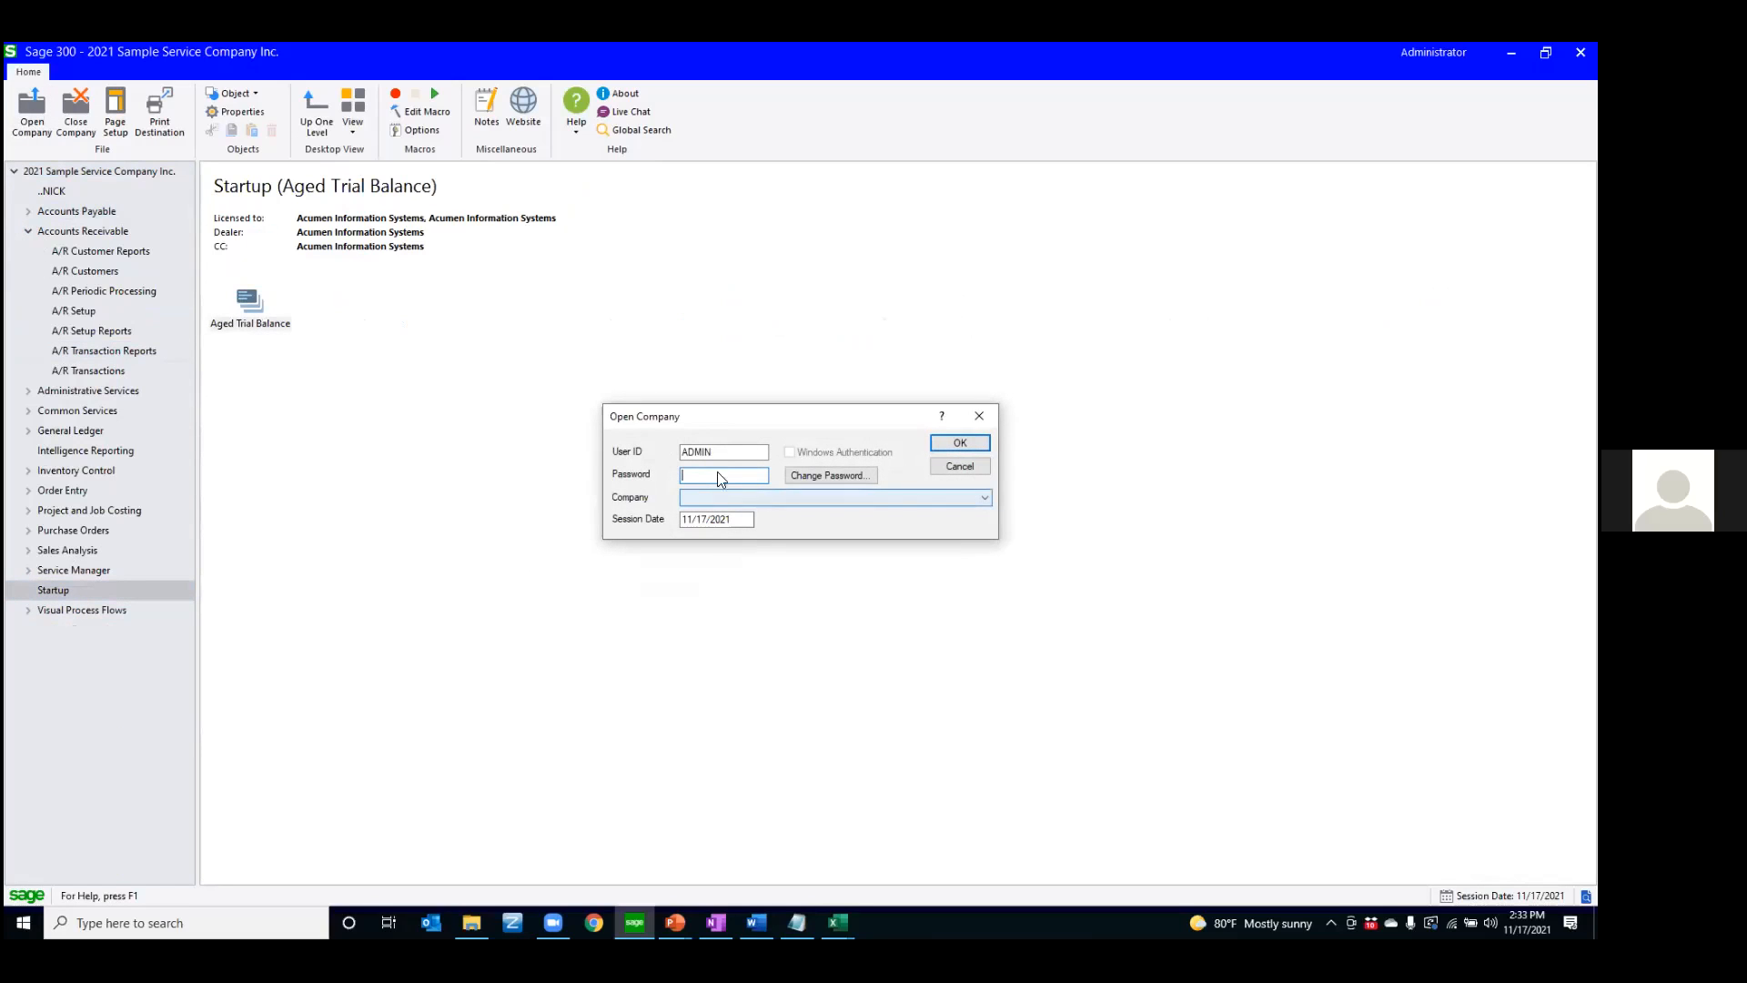
{"action": "left_click", "coordinate": [958, 466]}
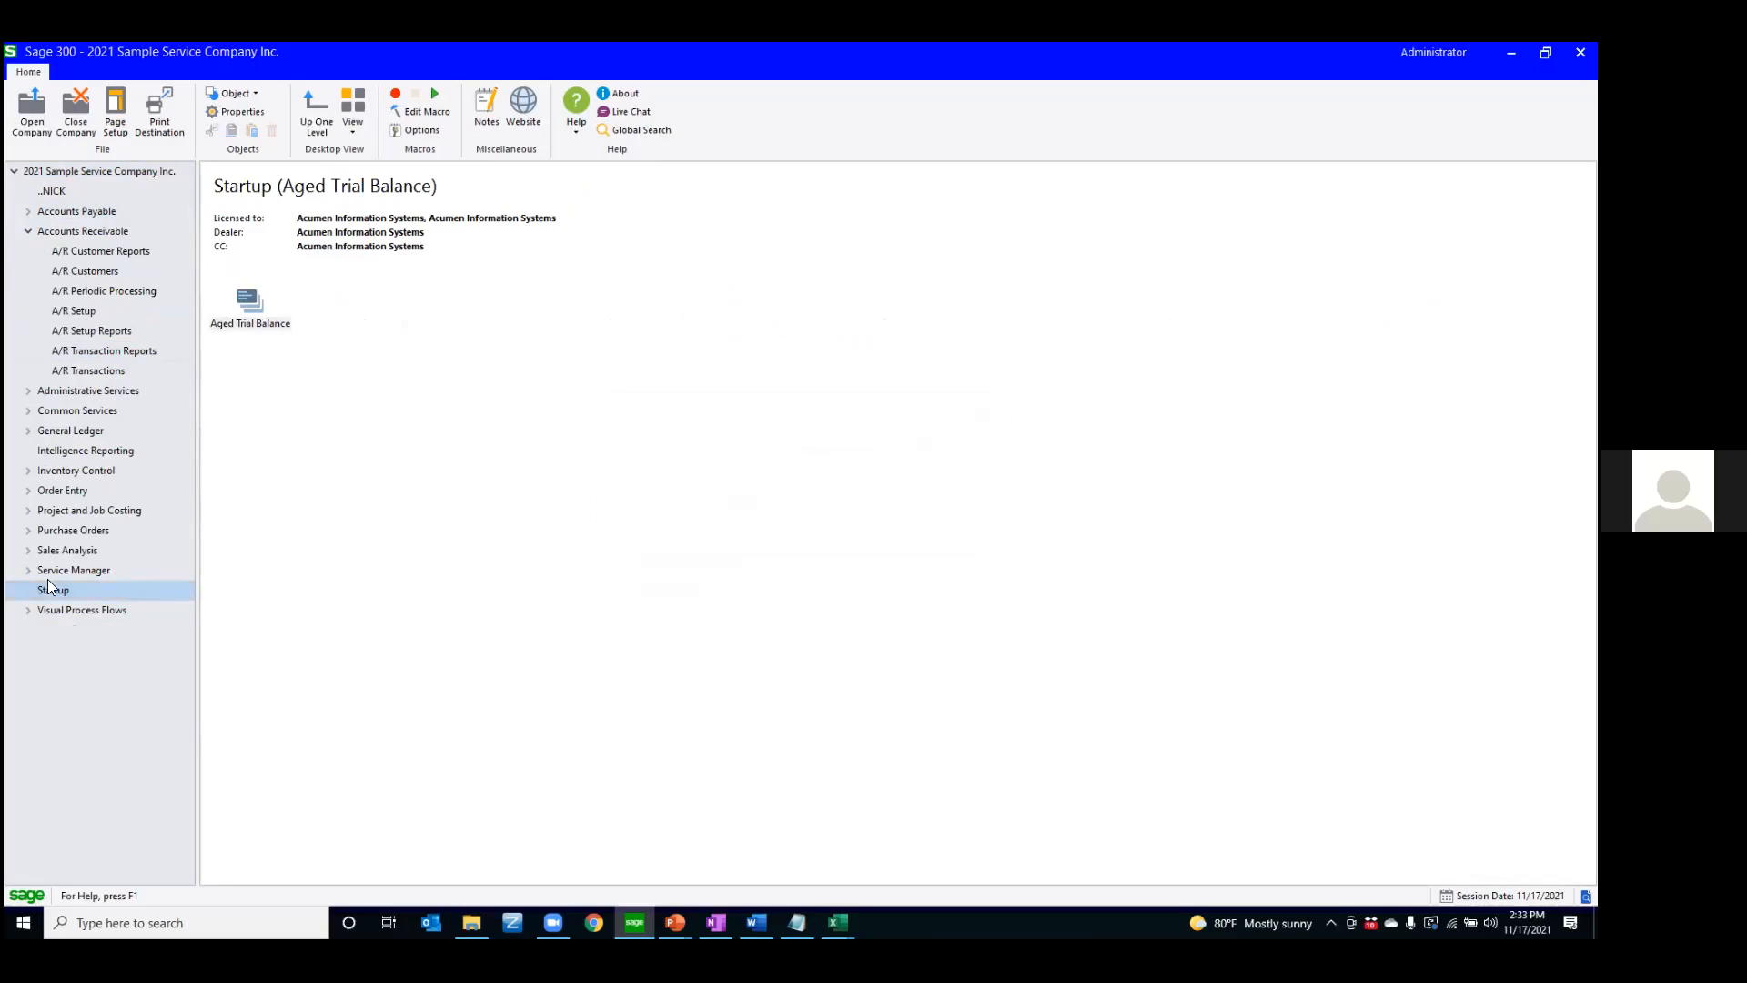
{"action": "double_click", "coordinate": [245, 325]}
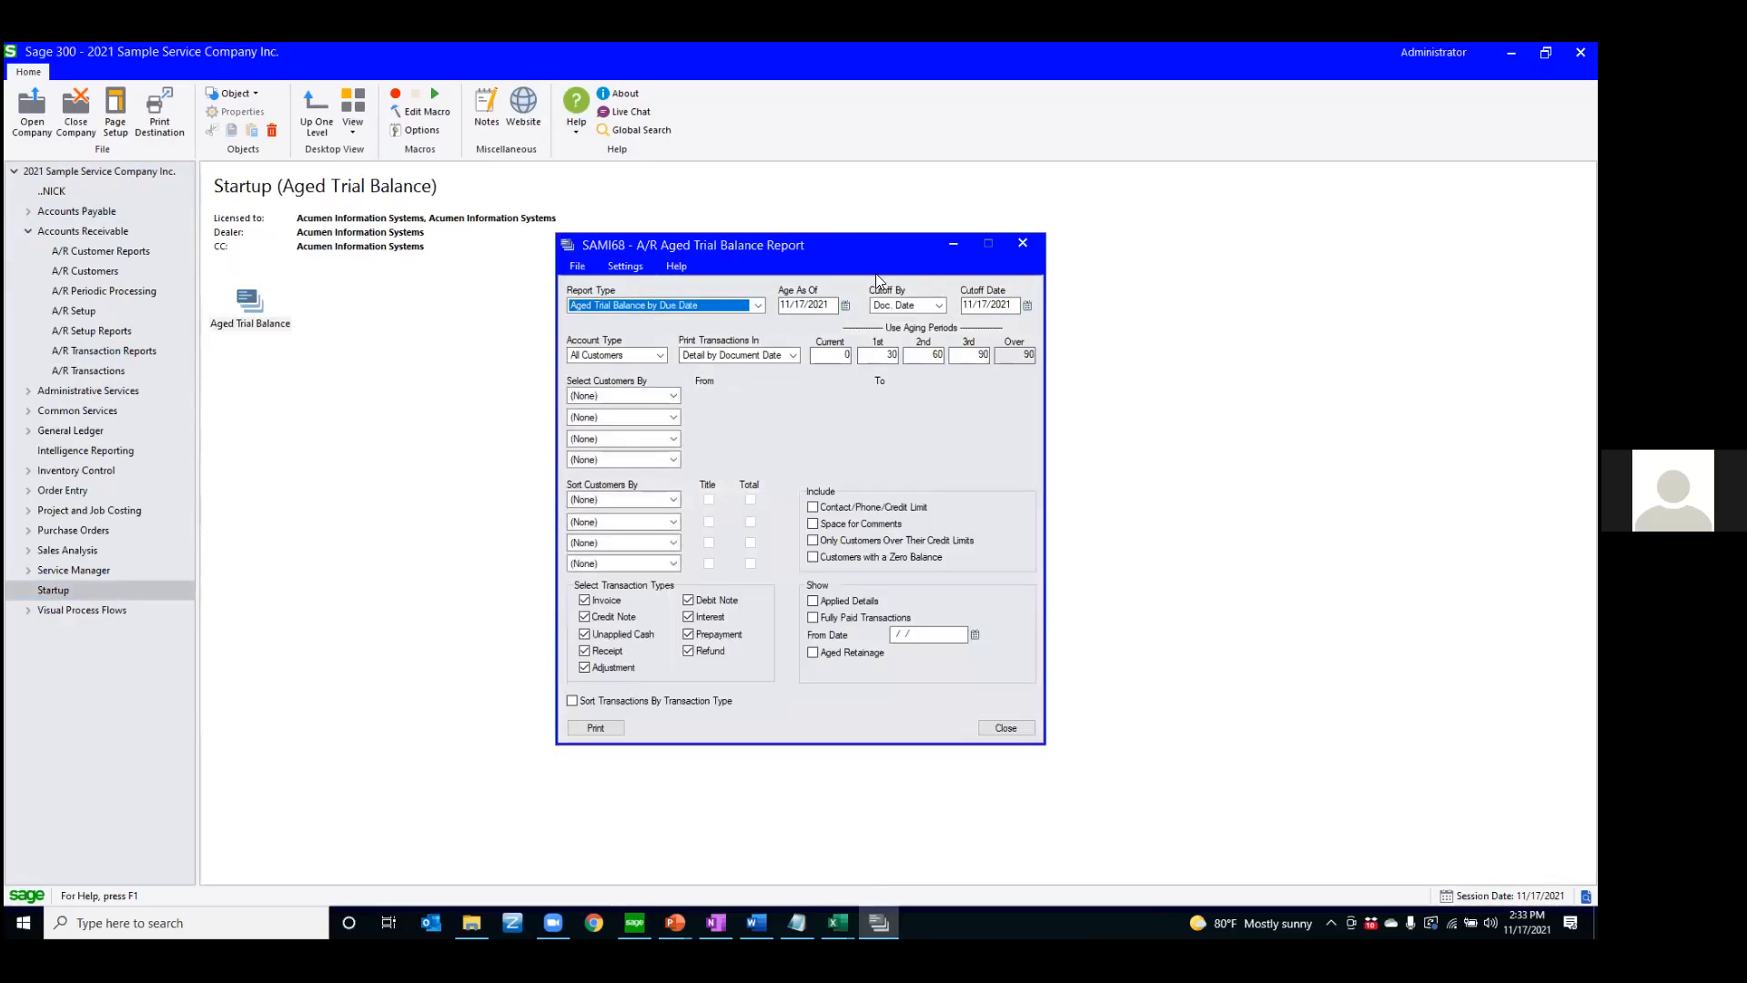
{"action": "left_click", "coordinate": [1020, 244]}
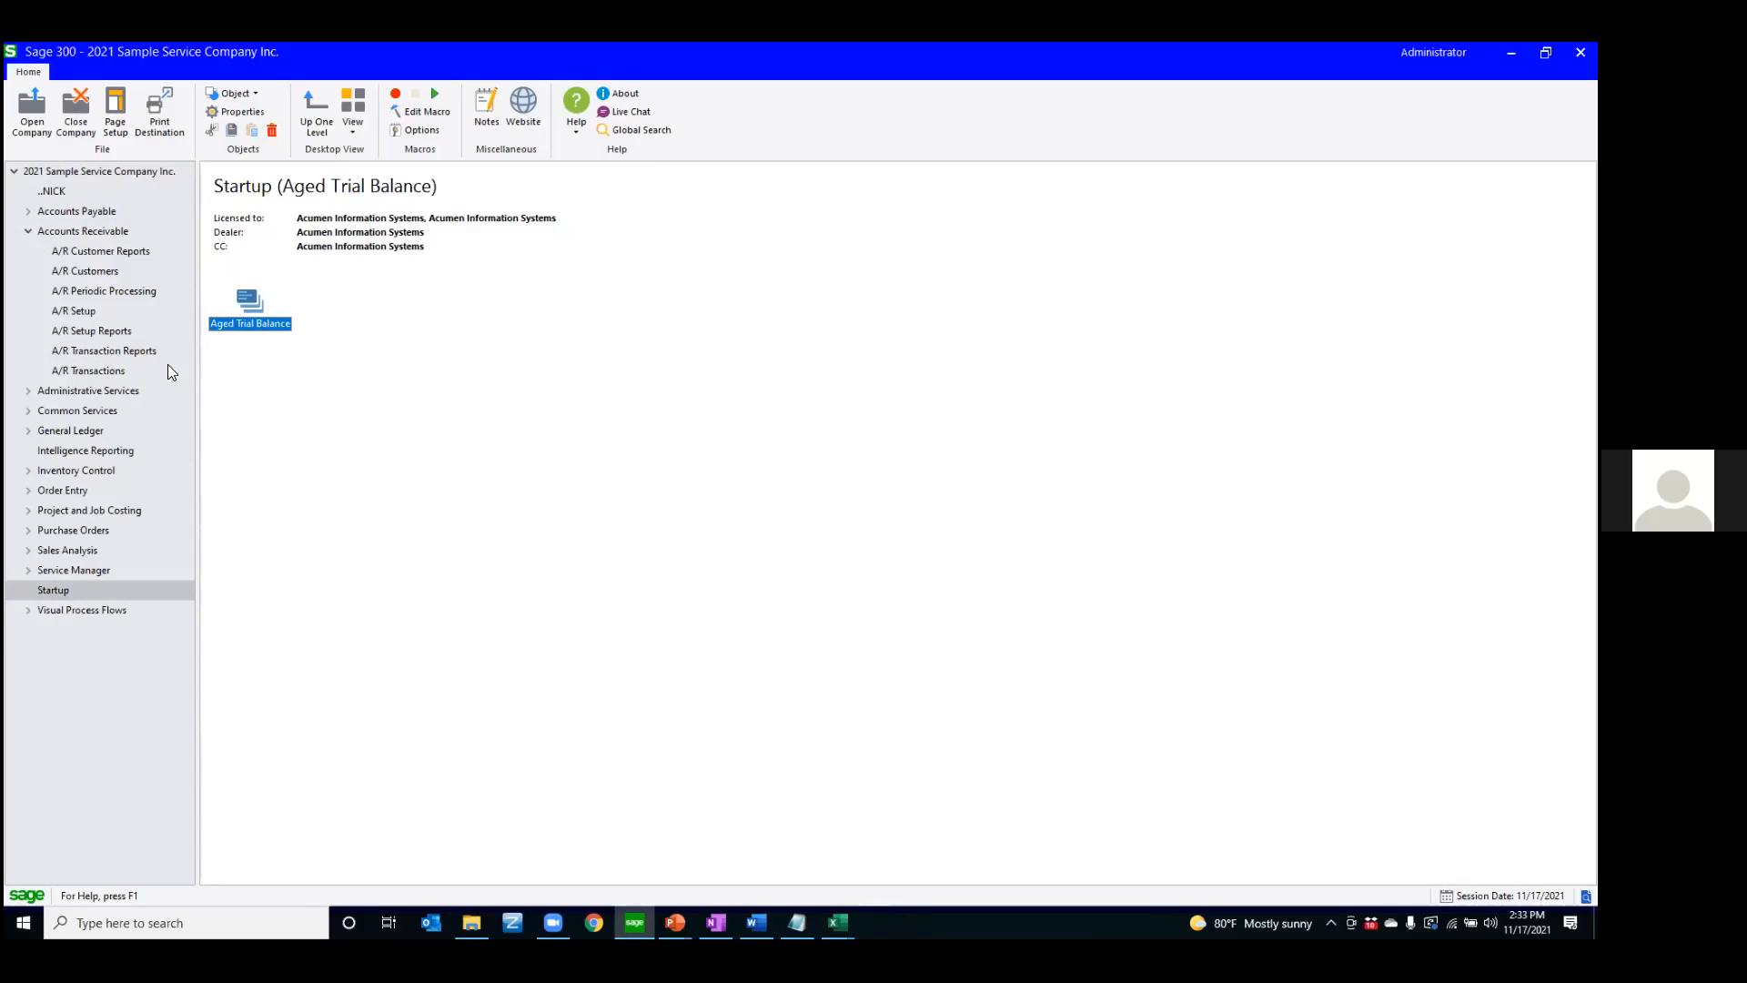
Delete the Aged Trial Balance shortcut from the Startup folder and collapse Accounts Receivable
{"action": "key", "text": "Delete"}
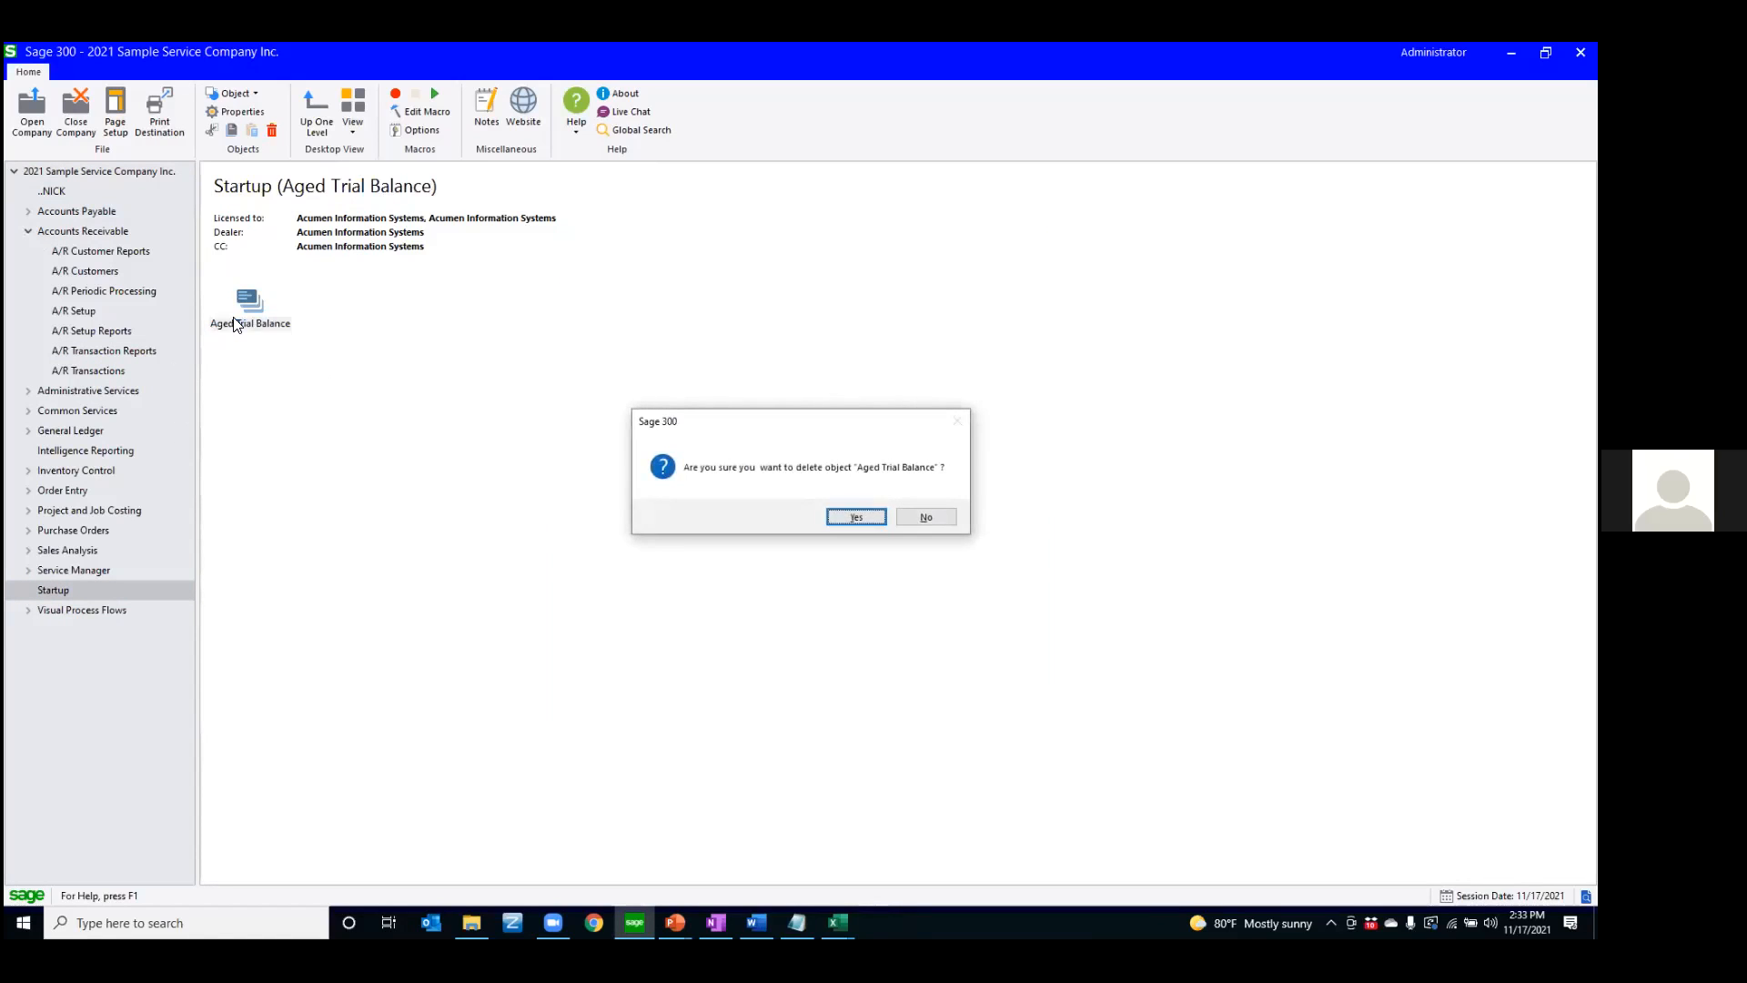
{"action": "key", "text": "Return"}
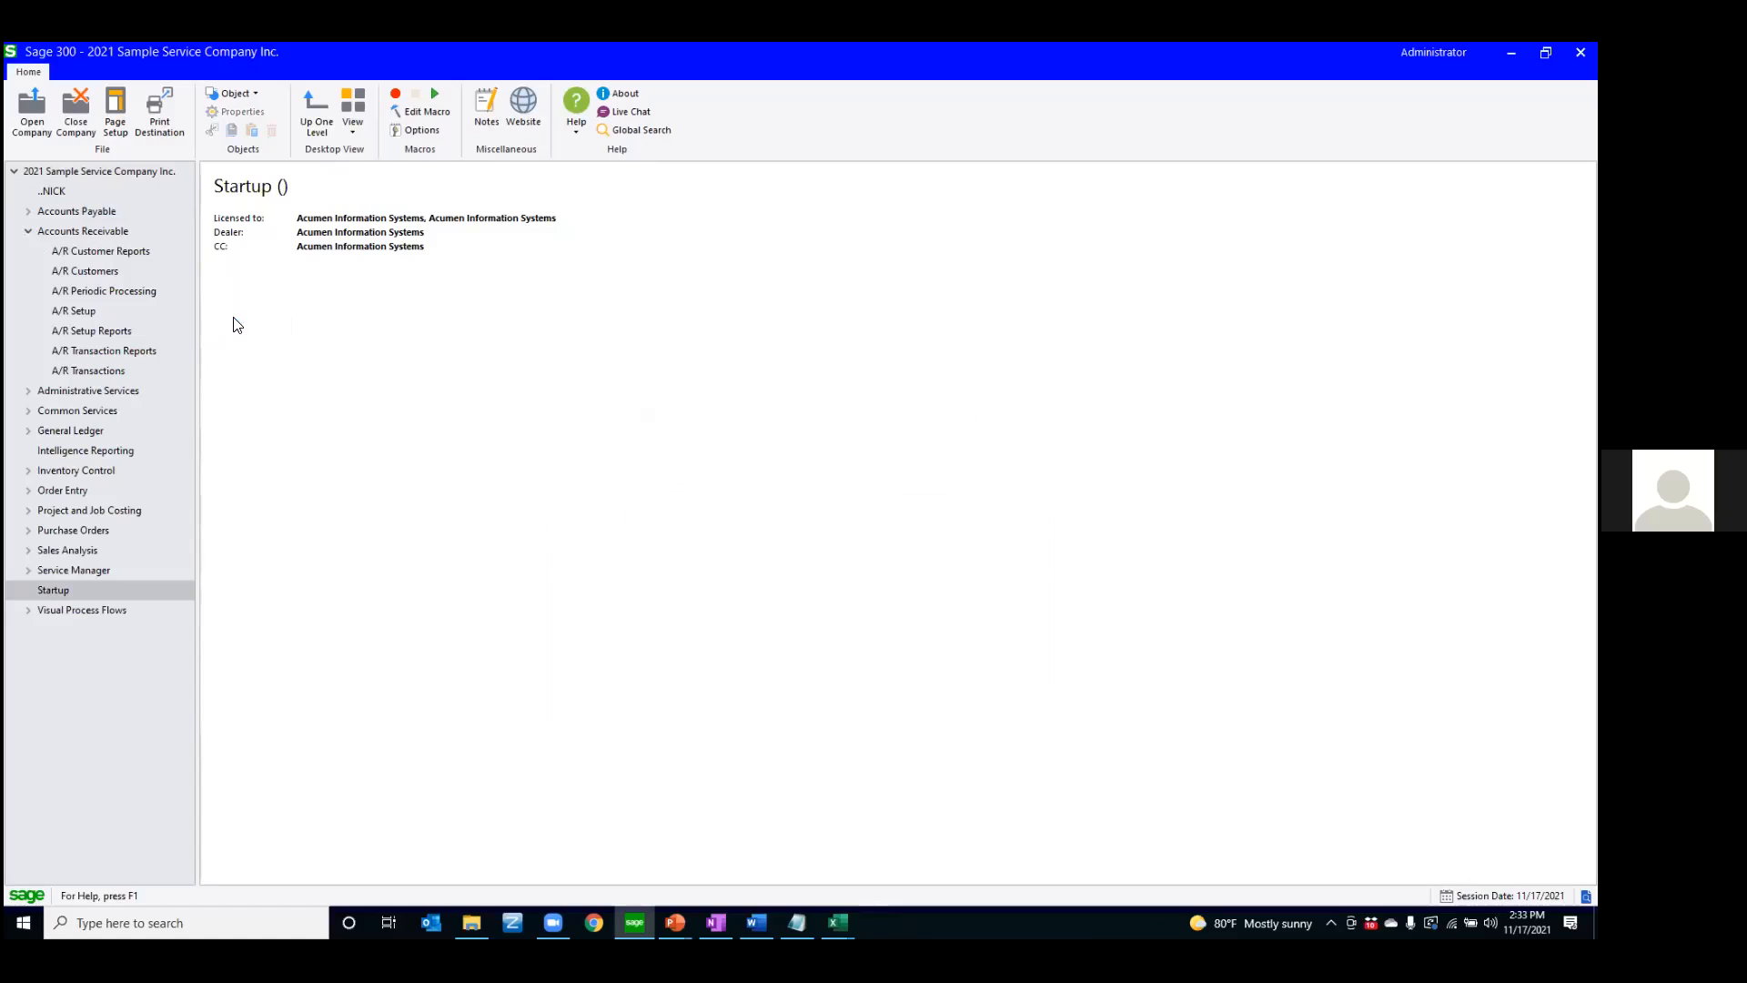
{"action": "left_click", "coordinate": [24, 233]}
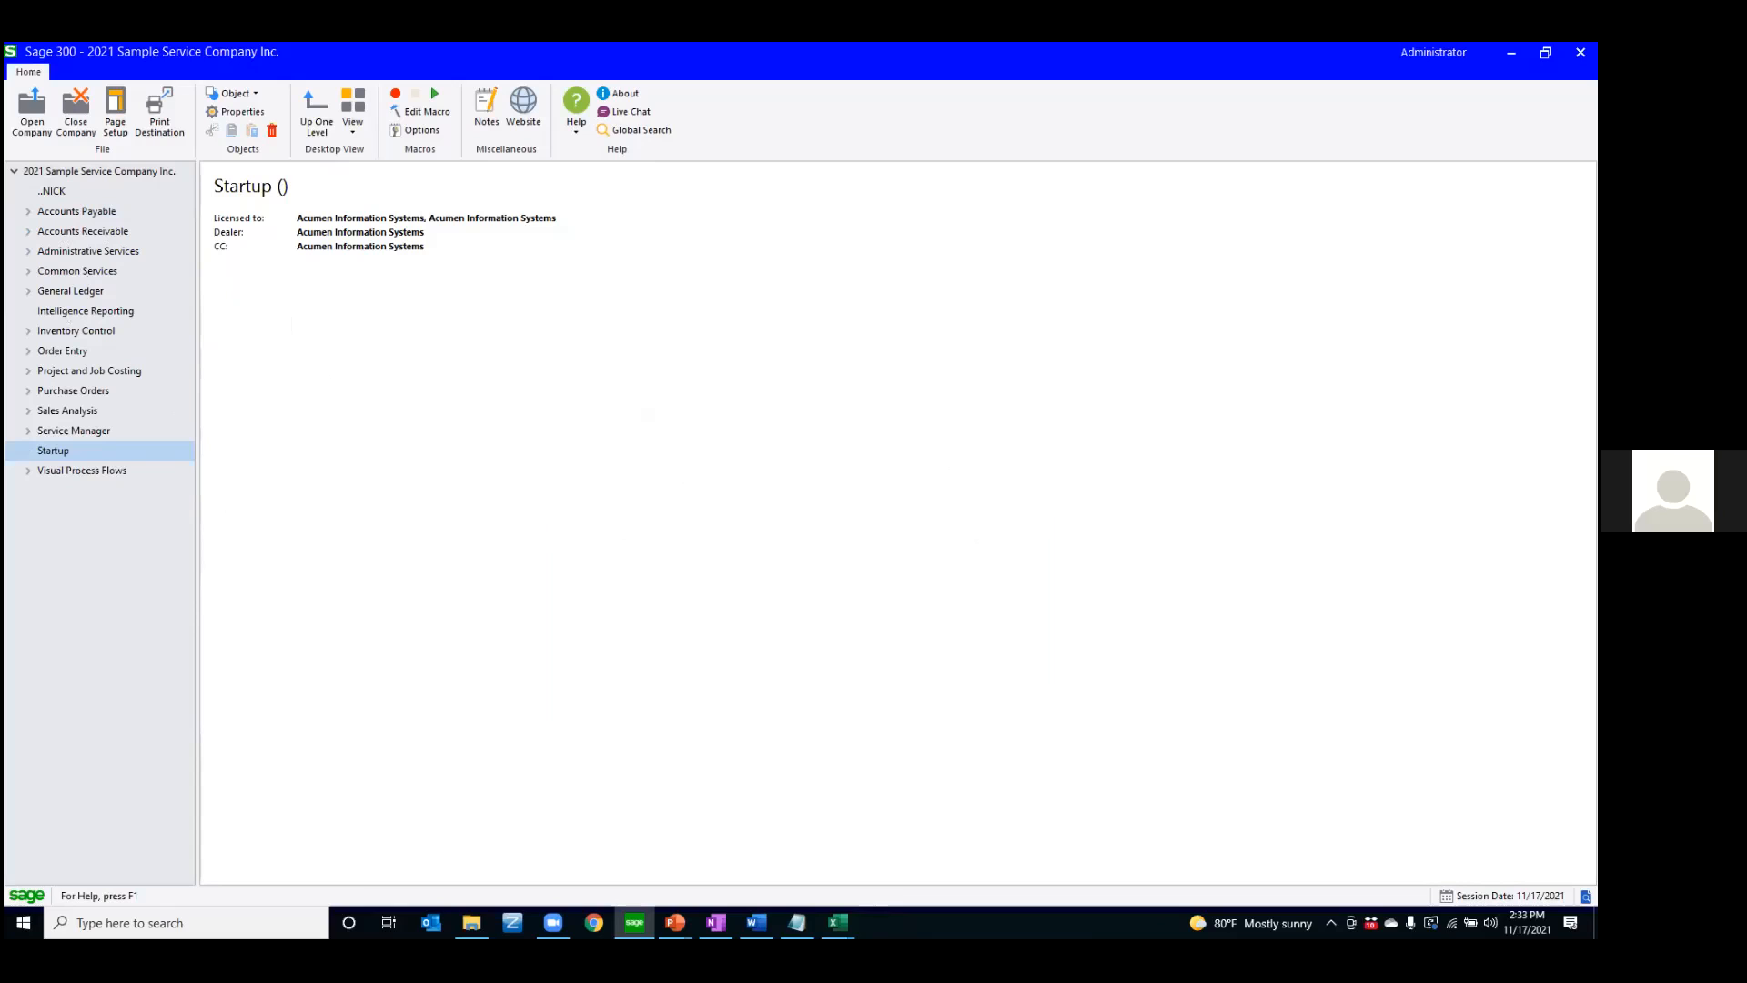
{"action": "key", "text": "alt+Tab"}
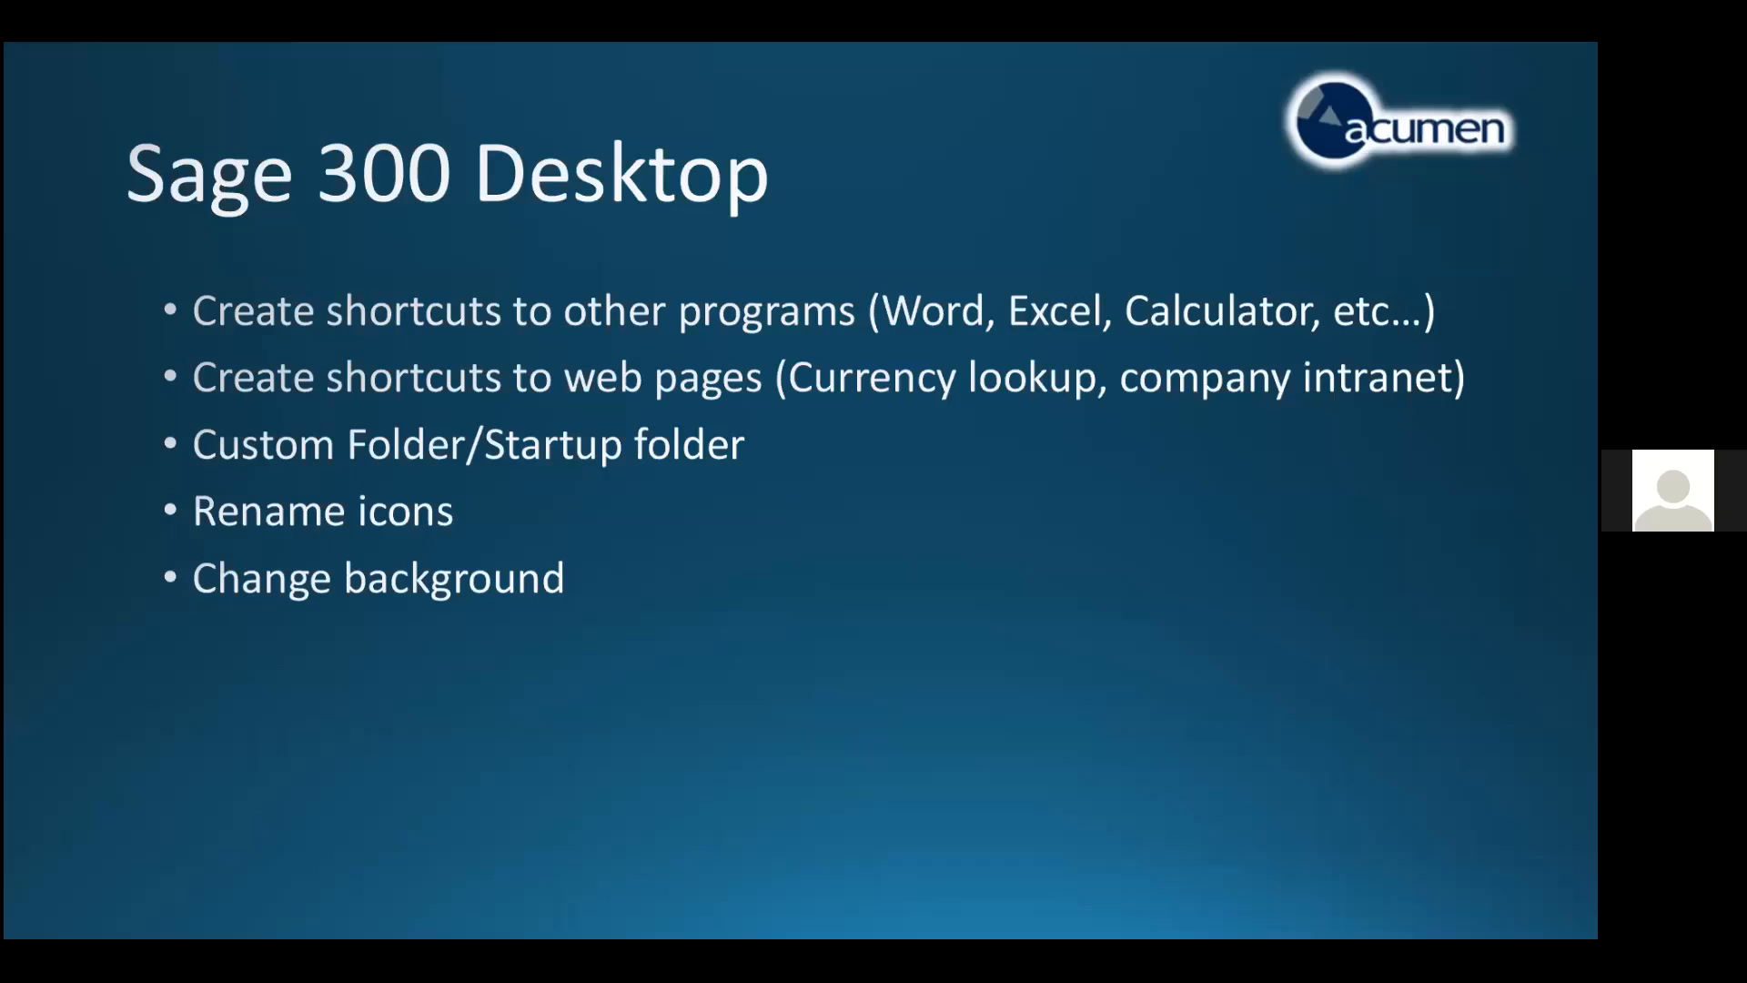
{"action": "key", "text": "Right"}
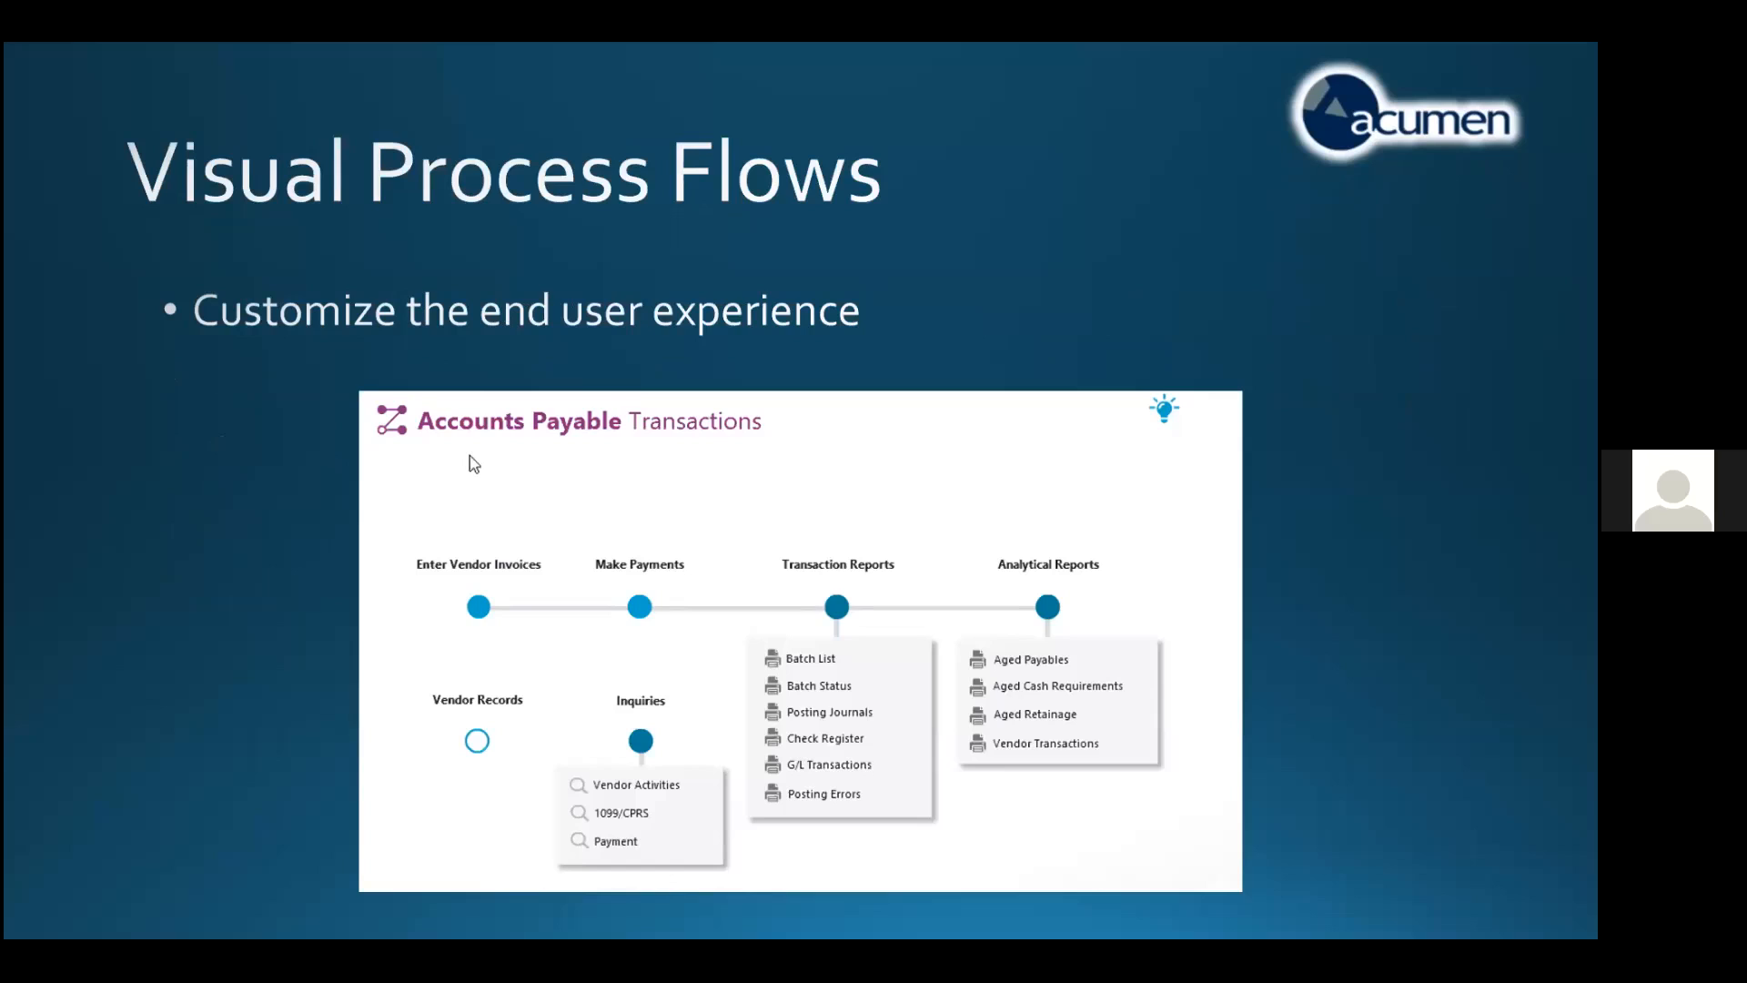
{"action": "key", "text": "alt+Tab"}
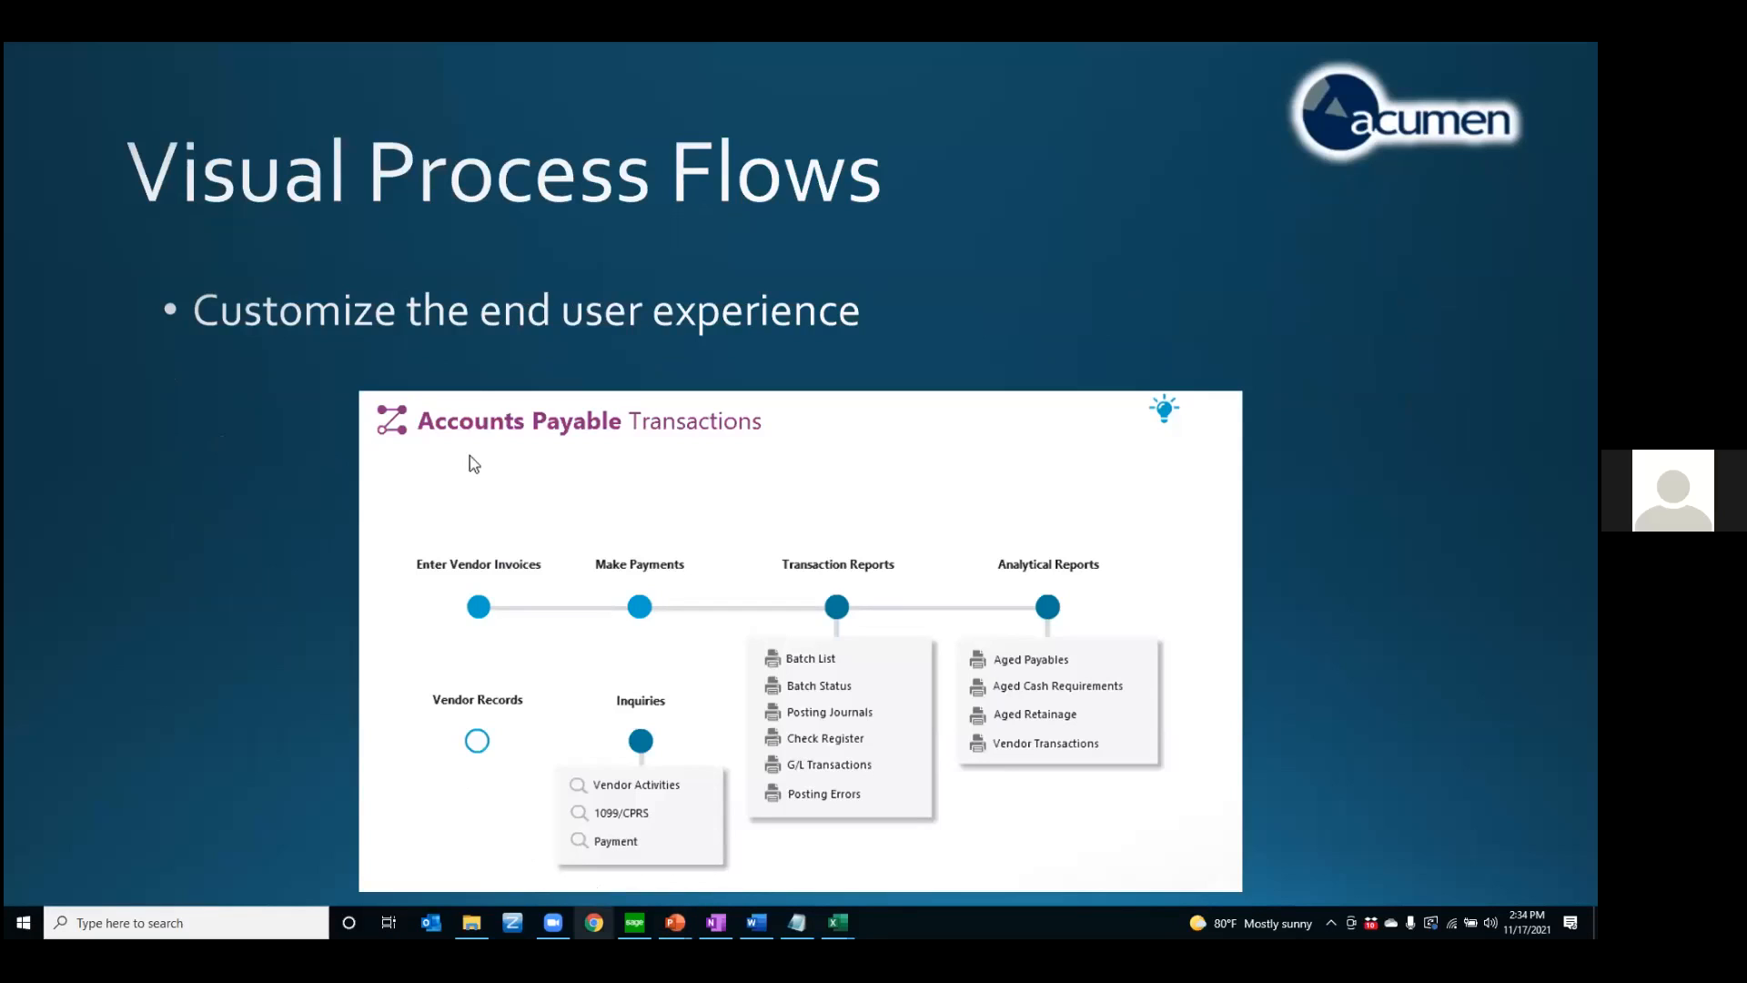
Switch to Sage 300 and expand the Visual Process Flows folder in the company tree
{"action": "mouse_move", "coordinate": [635, 922]}
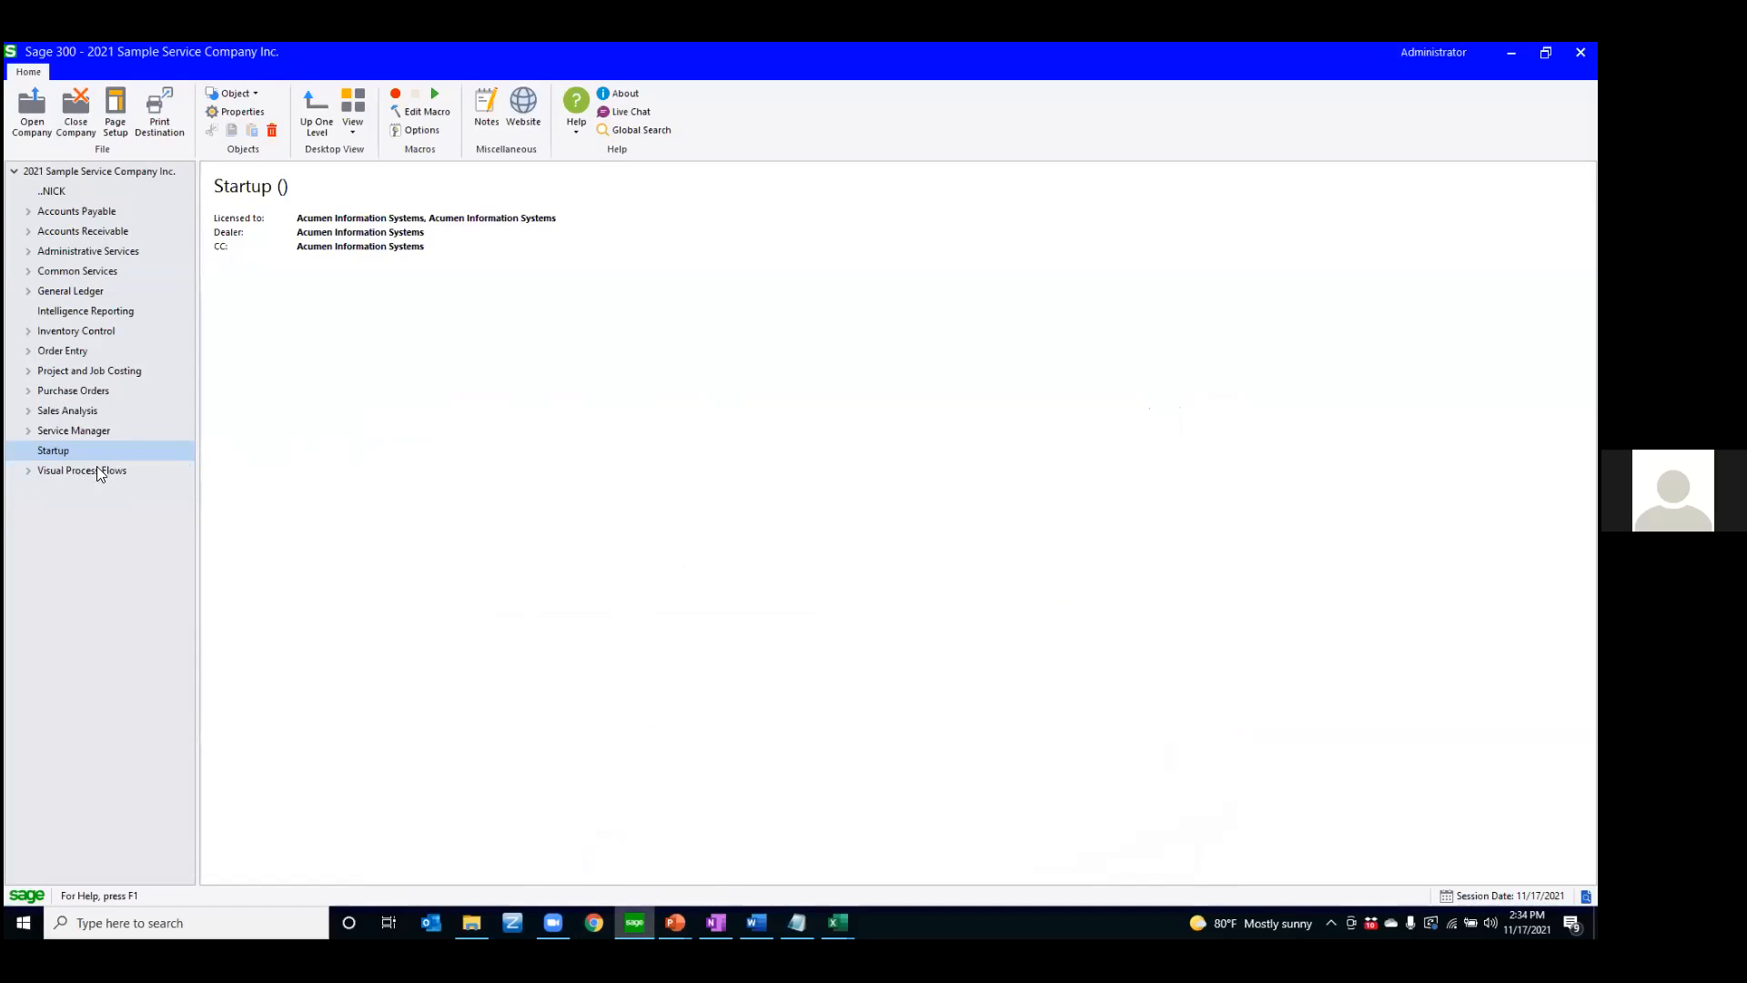
{"action": "left_click", "coordinate": [40, 470]}
{"action": "left_click", "coordinate": [28, 471]}
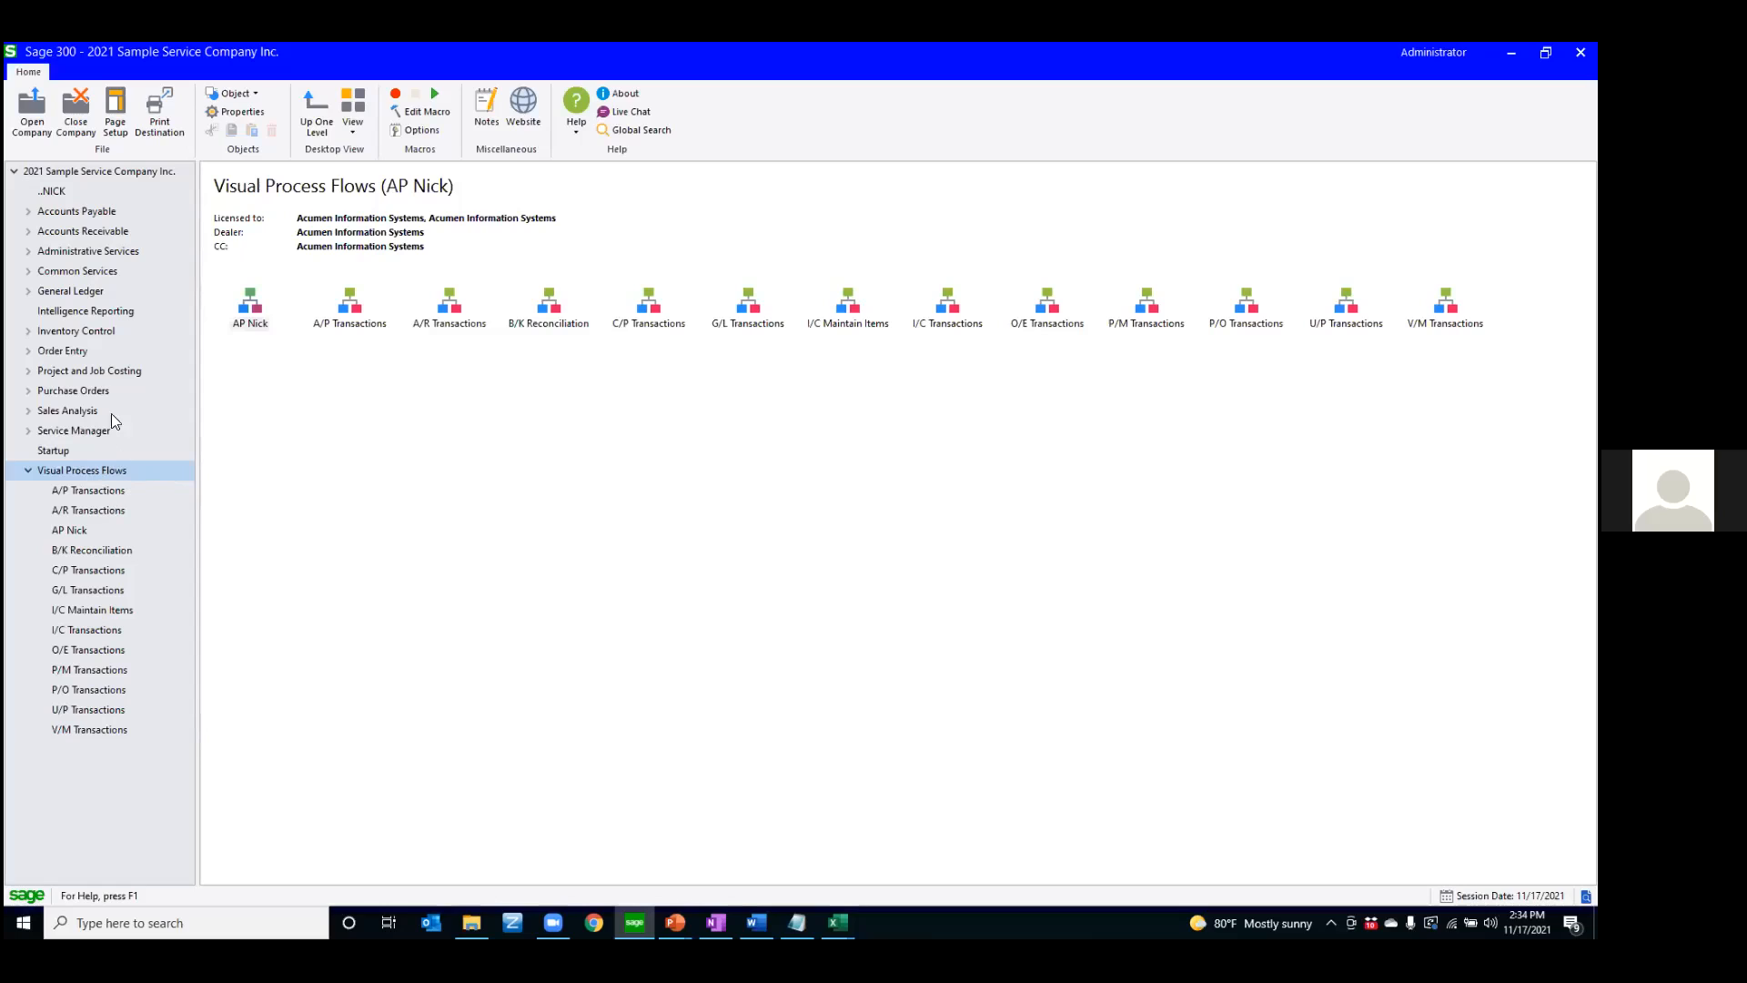
Expand Accounts Payable and look through the A/P Setup, A/P Transactions and A/P Vendors folders
{"action": "left_click", "coordinate": [28, 212]}
{"action": "left_click", "coordinate": [83, 248]}
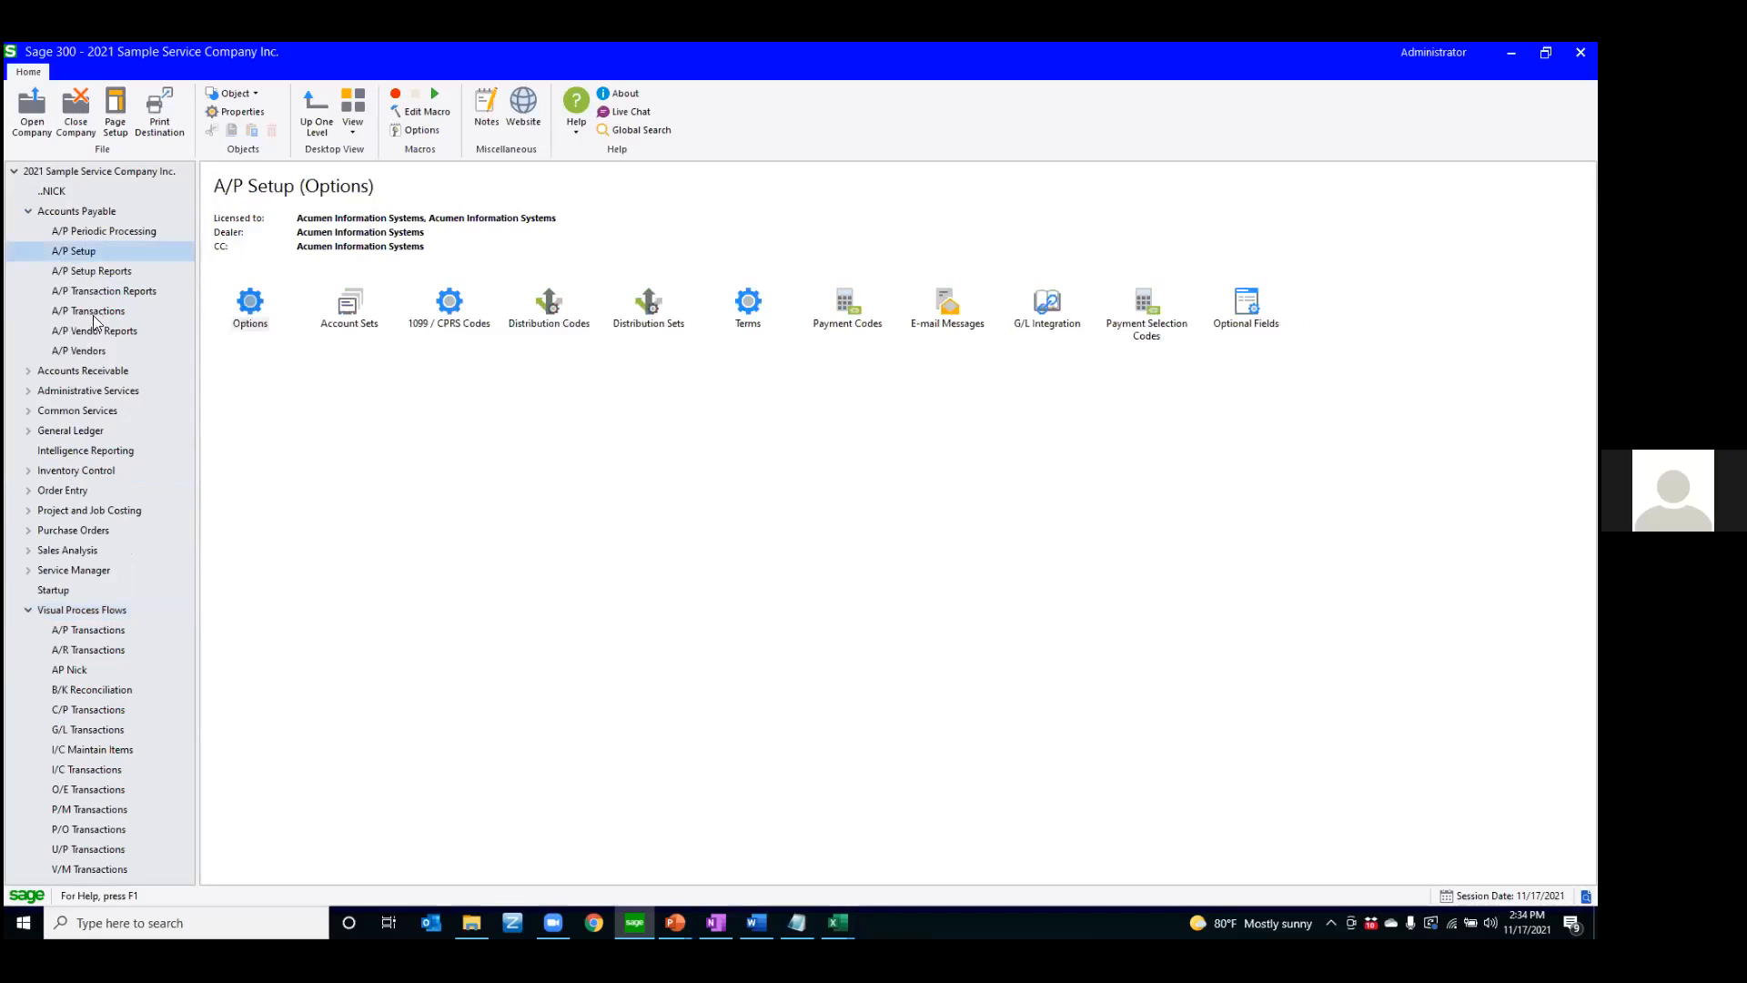
{"action": "left_click", "coordinate": [84, 315]}
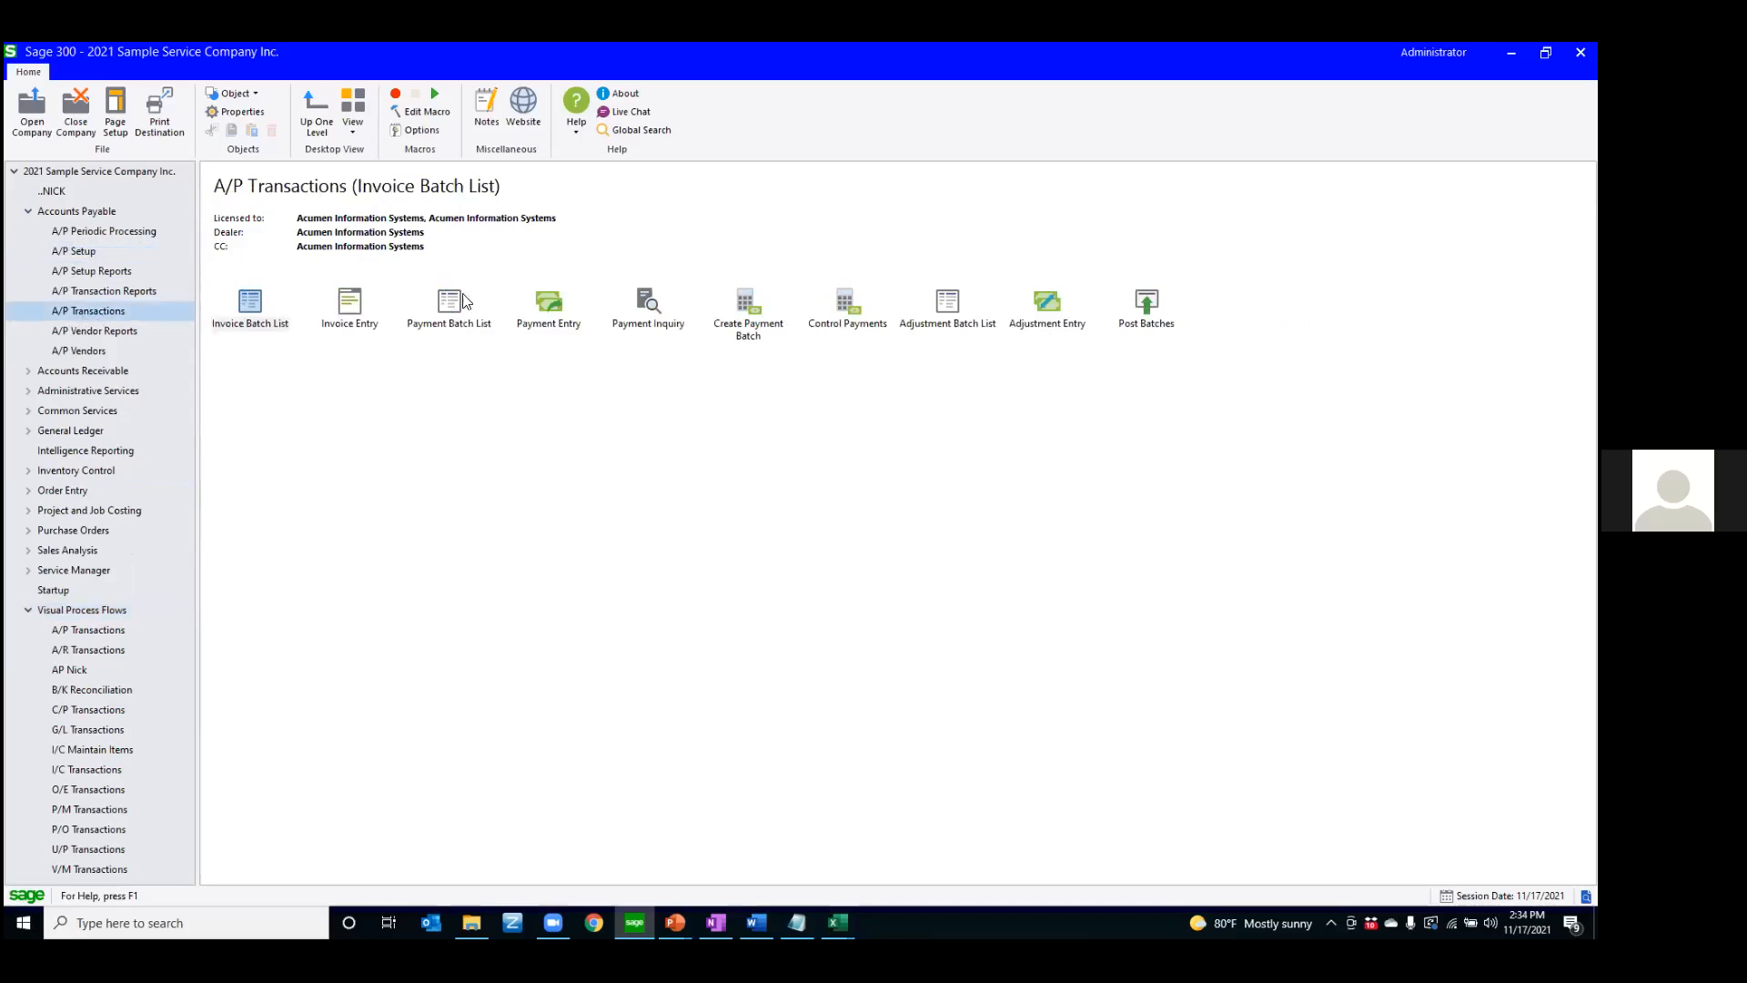
{"action": "left_click", "coordinate": [79, 351]}
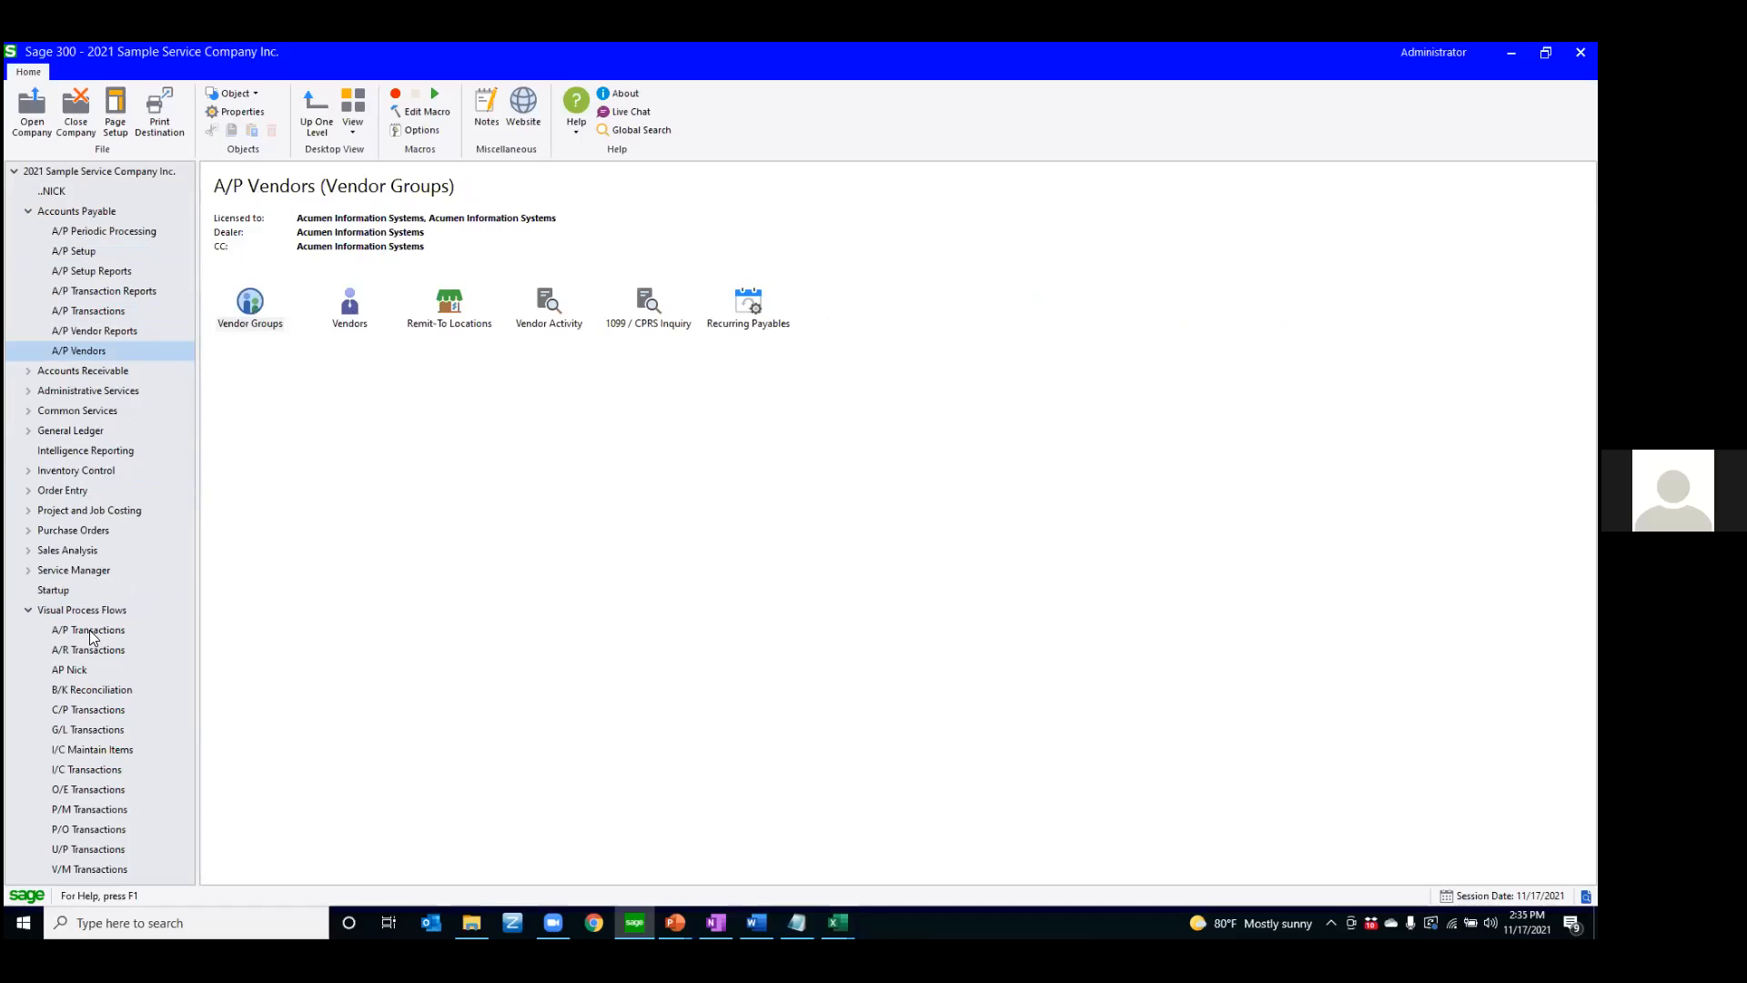
Open the A/P Transactions process flow with the navigation tree hidden, and preview A/P Invoice Entry from Enter Vendor Invoices
{"action": "left_click", "coordinate": [72, 632]}
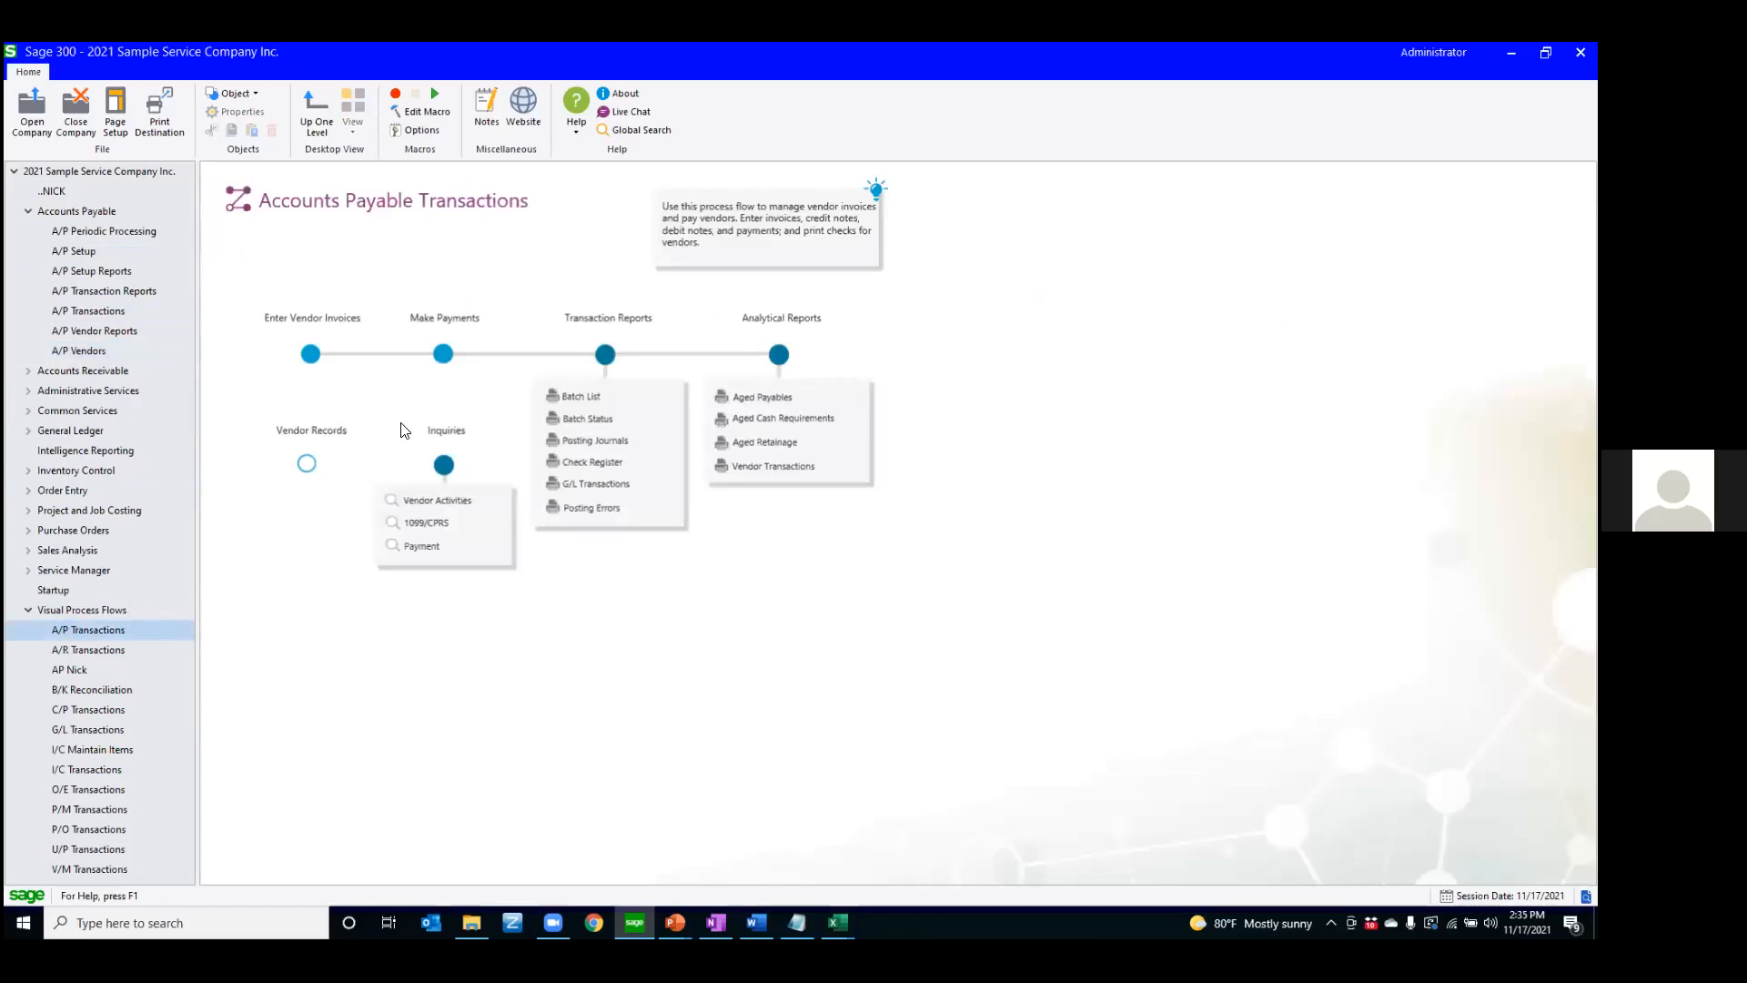
{"action": "left_click", "coordinate": [188, 458]}
{"action": "left_click_drag", "start_coordinate": [188, 458], "coordinate": [18, 467]}
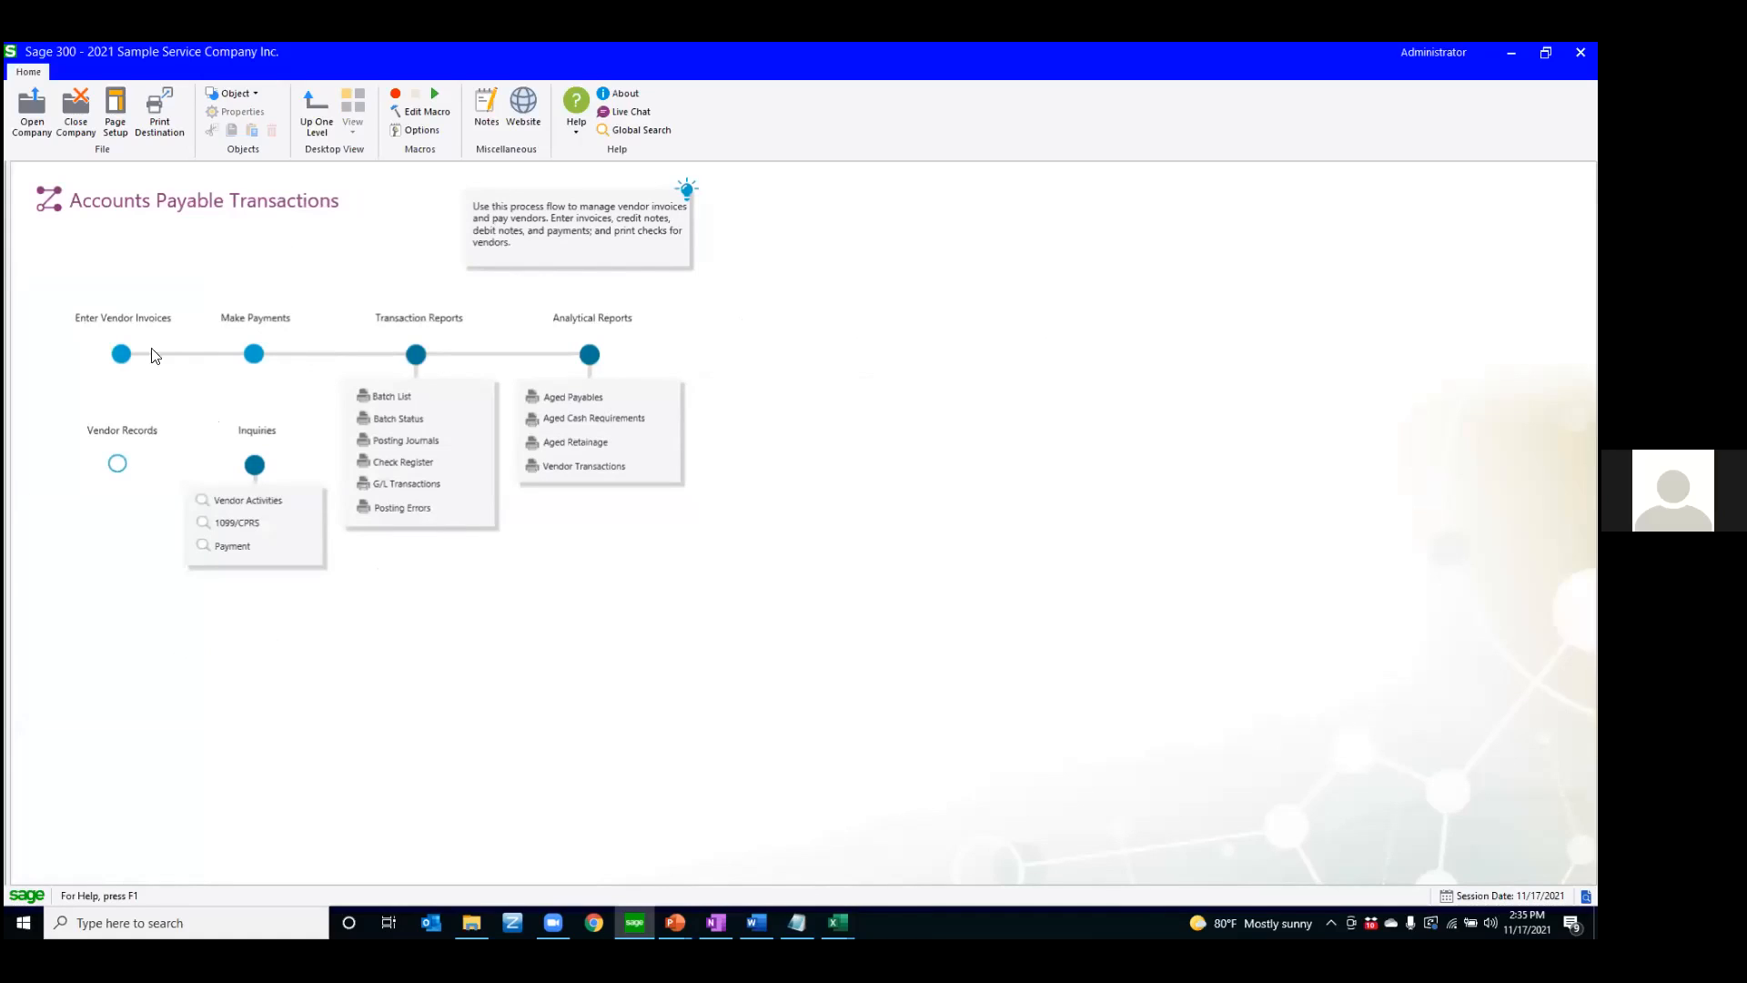
{"action": "left_click", "coordinate": [121, 353]}
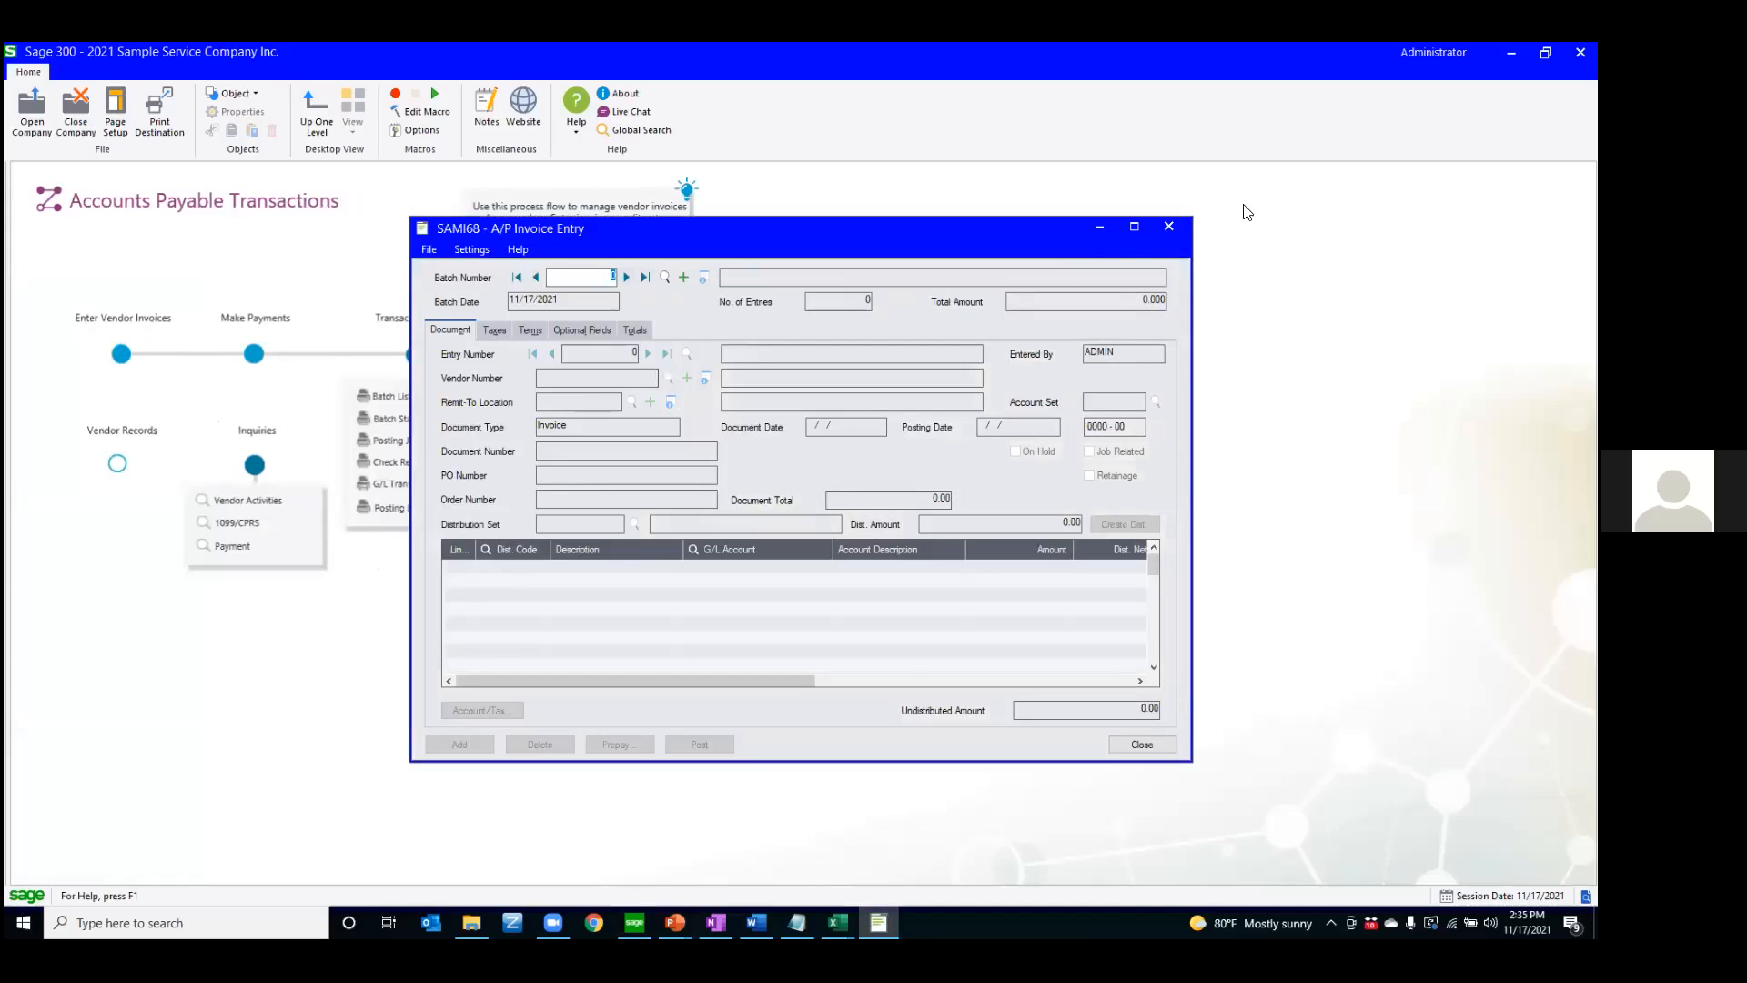
{"action": "left_click", "coordinate": [1169, 226]}
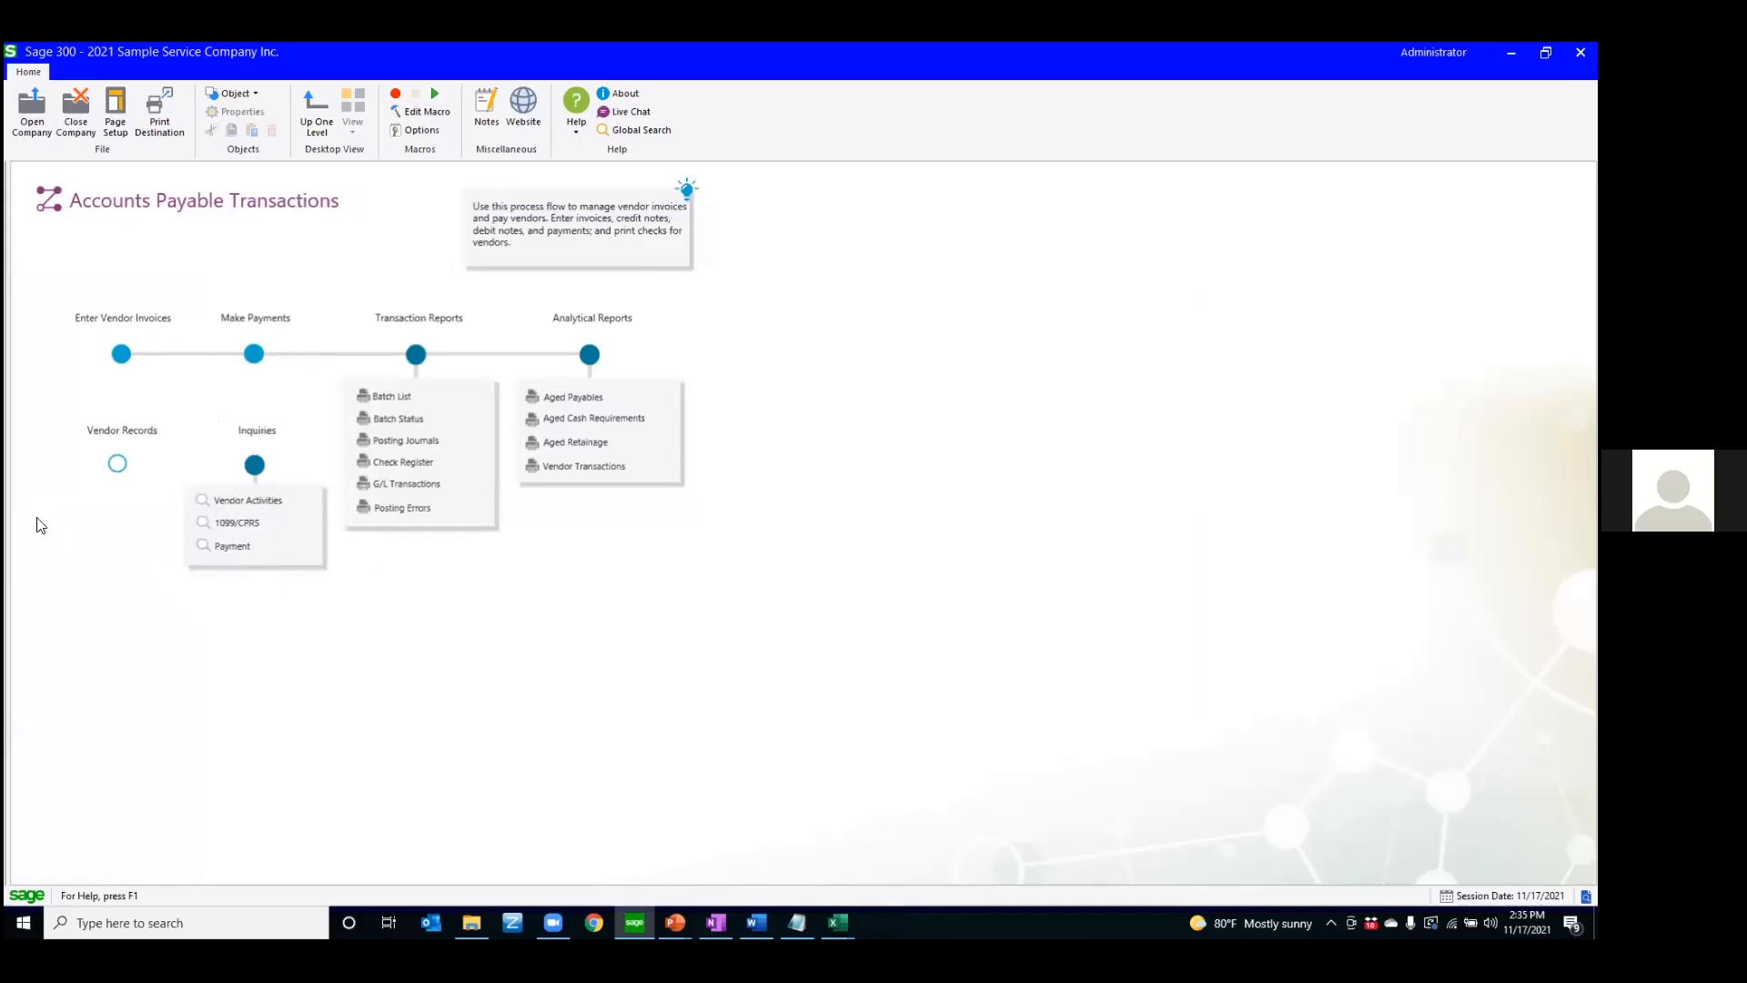
Restore the navigation tree and open the A/P Transactions process flow in the Visual Process Flow Designer
{"action": "left_click_drag", "start_coordinate": [18, 497], "coordinate": [211, 521]}
{"action": "right_click", "coordinate": [98, 628]}
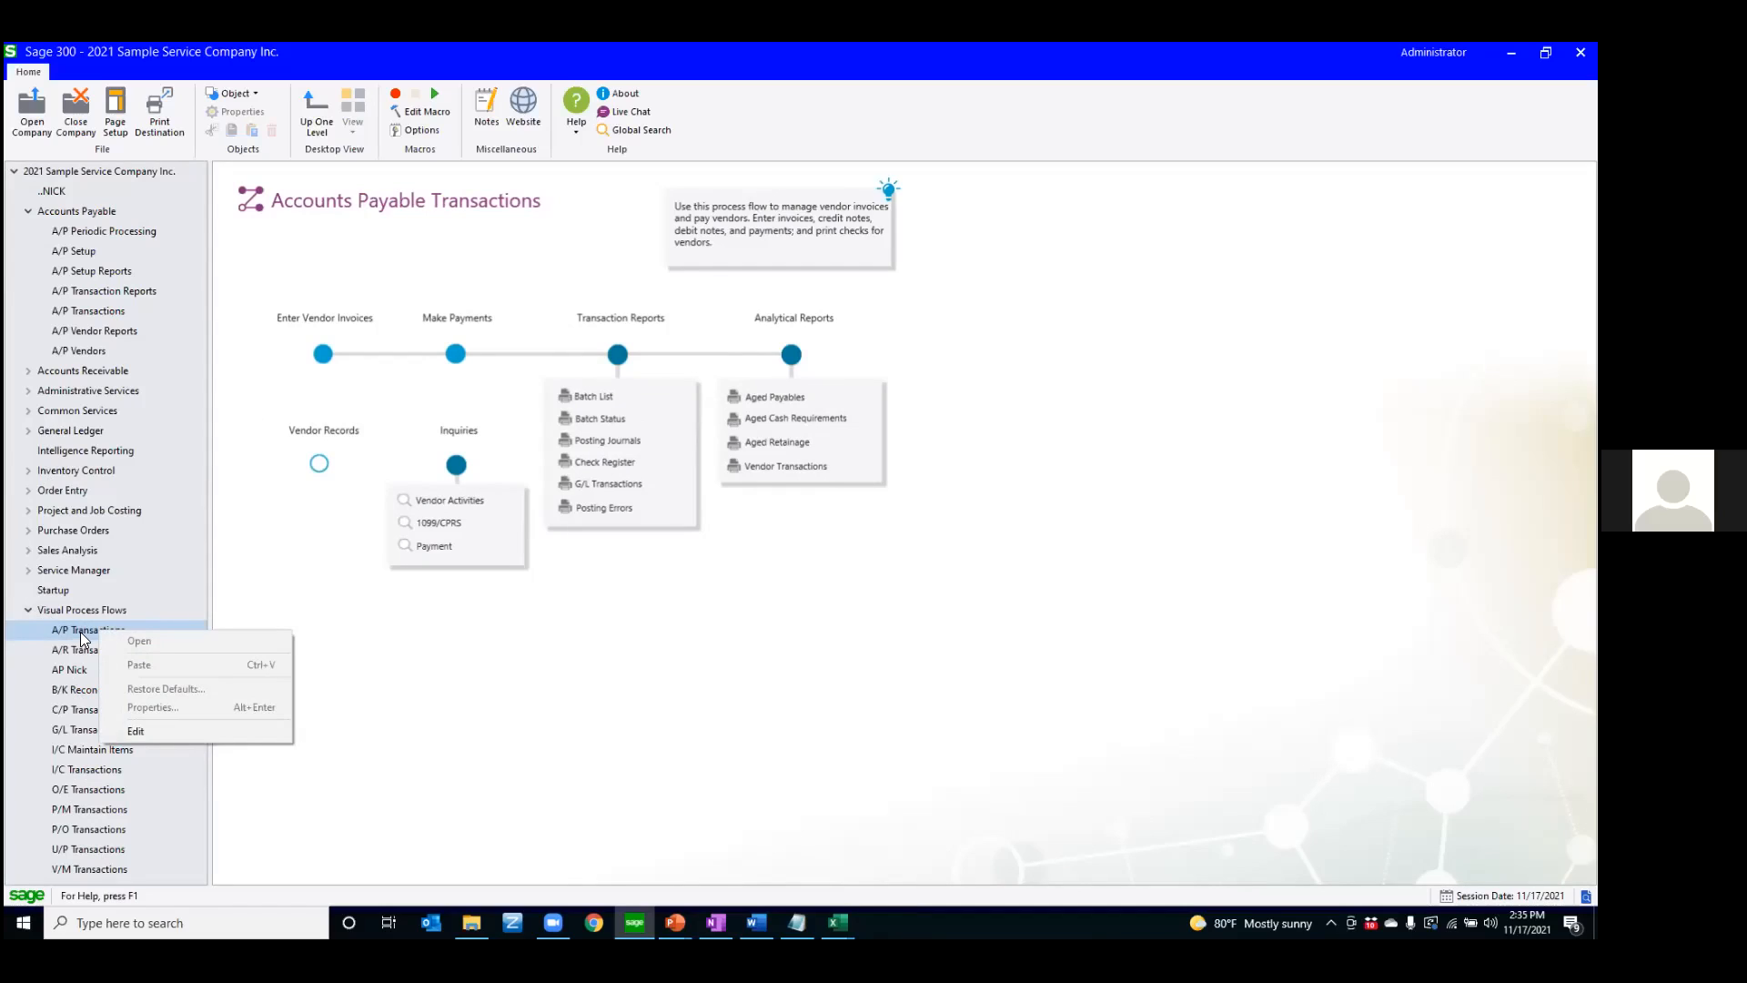
{"action": "left_click", "coordinate": [133, 731]}
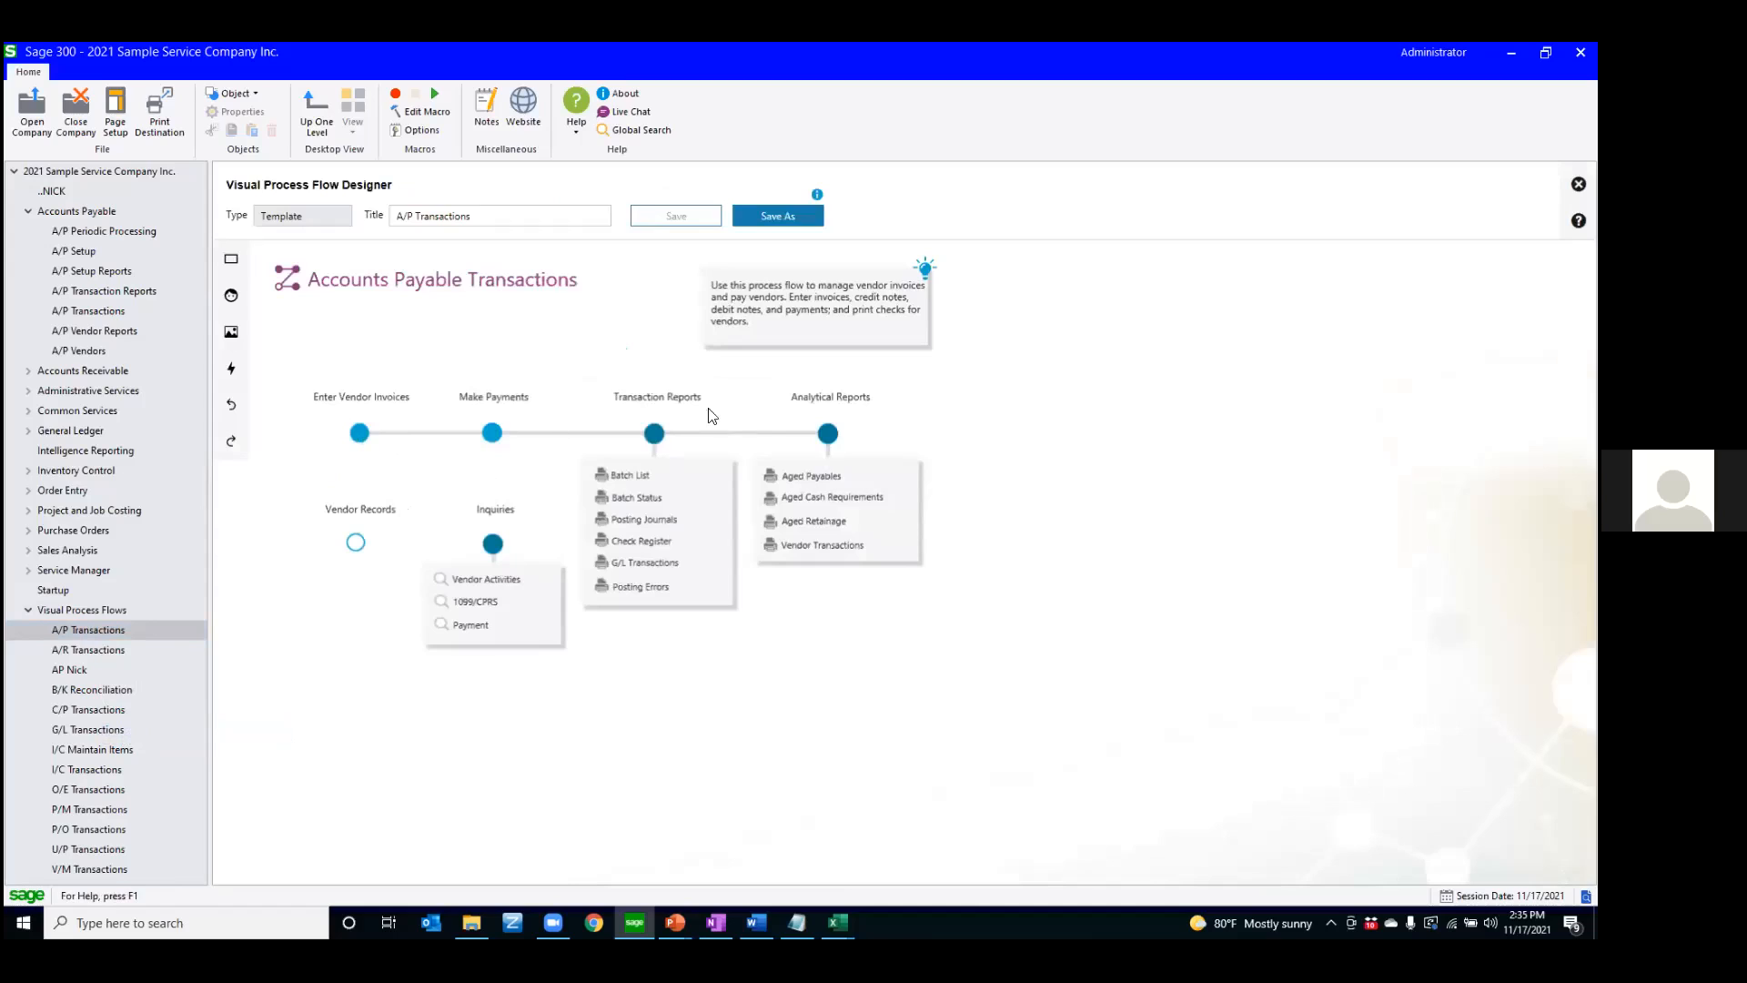
Open the custom Accounts Payable process flow and preview the bank withdrawal report from its unlabeled circle, closing the report window
{"action": "left_click", "coordinate": [77, 669]}
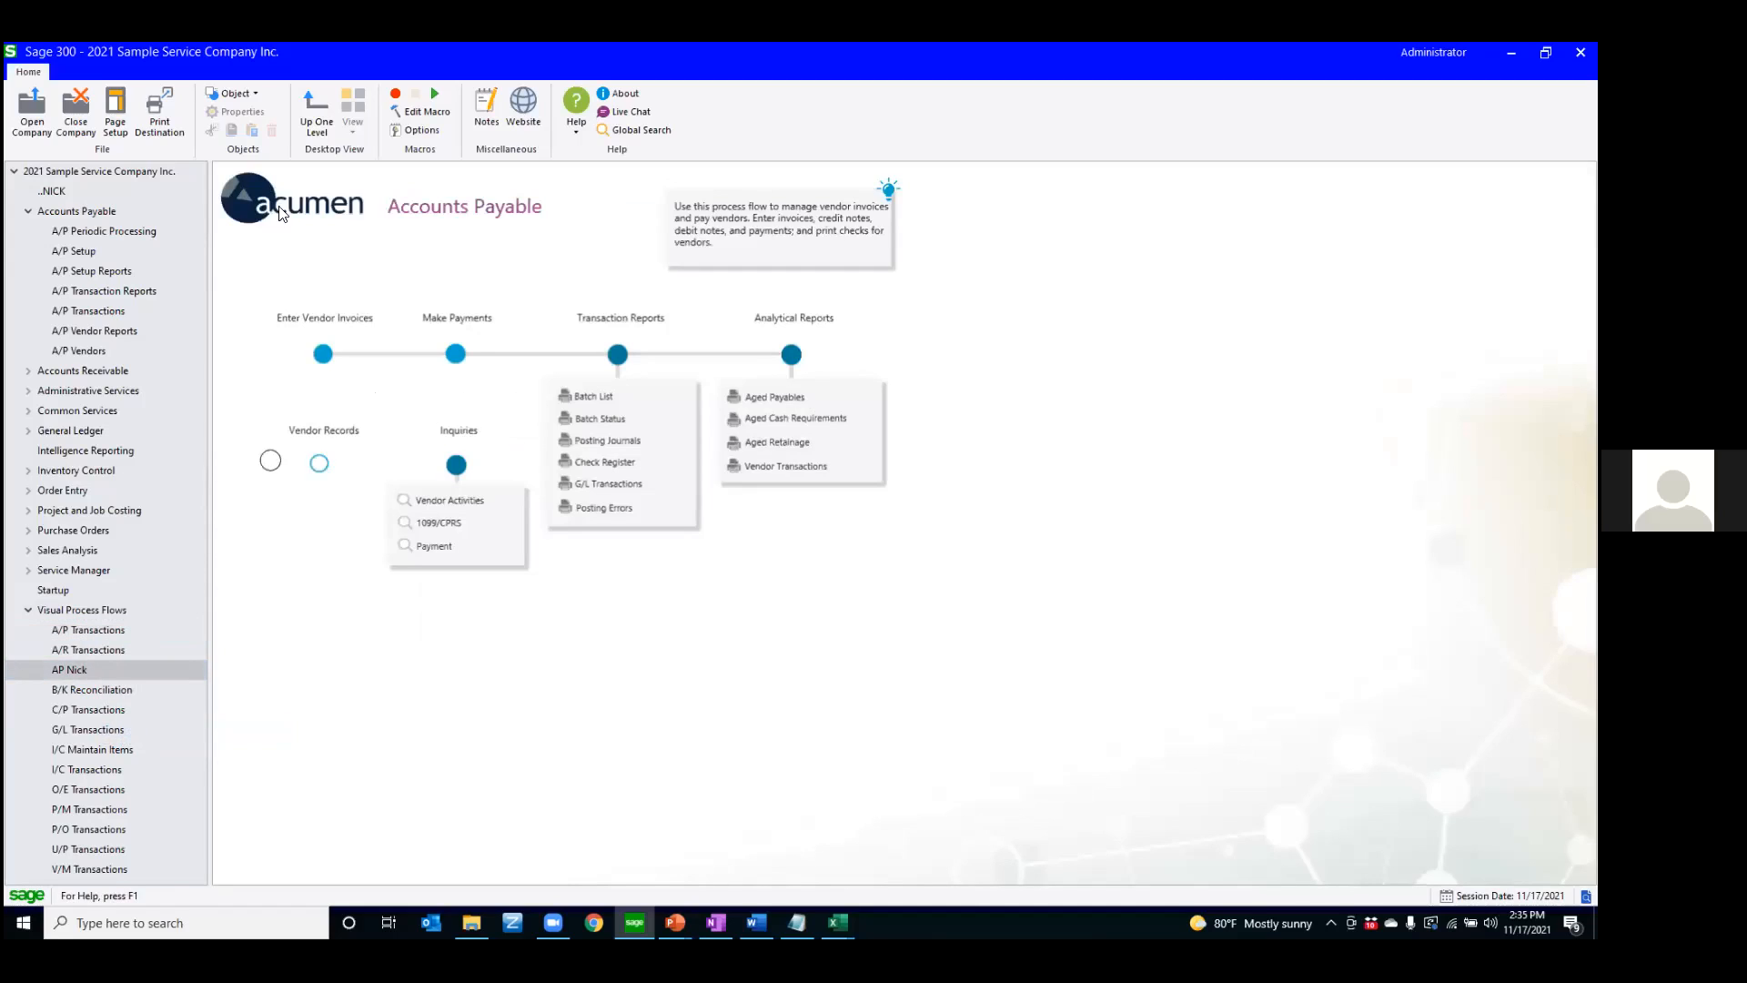
{"action": "left_click", "coordinate": [270, 466]}
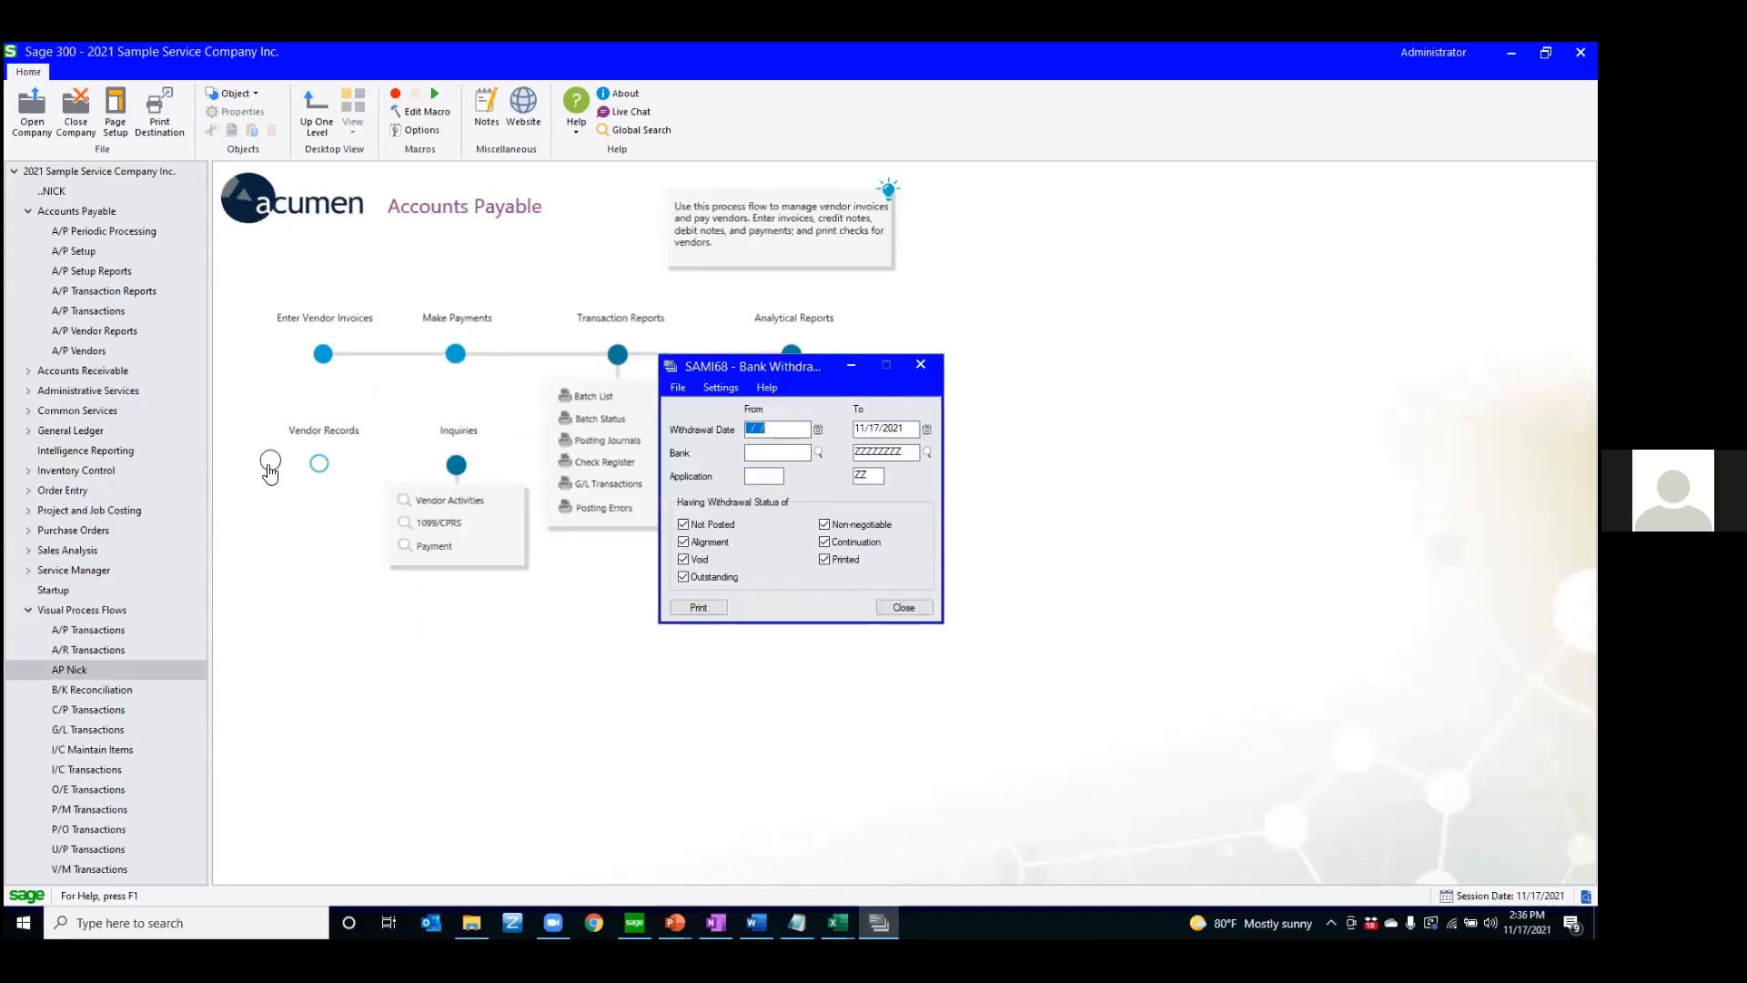
{"action": "left_click", "coordinate": [928, 369]}
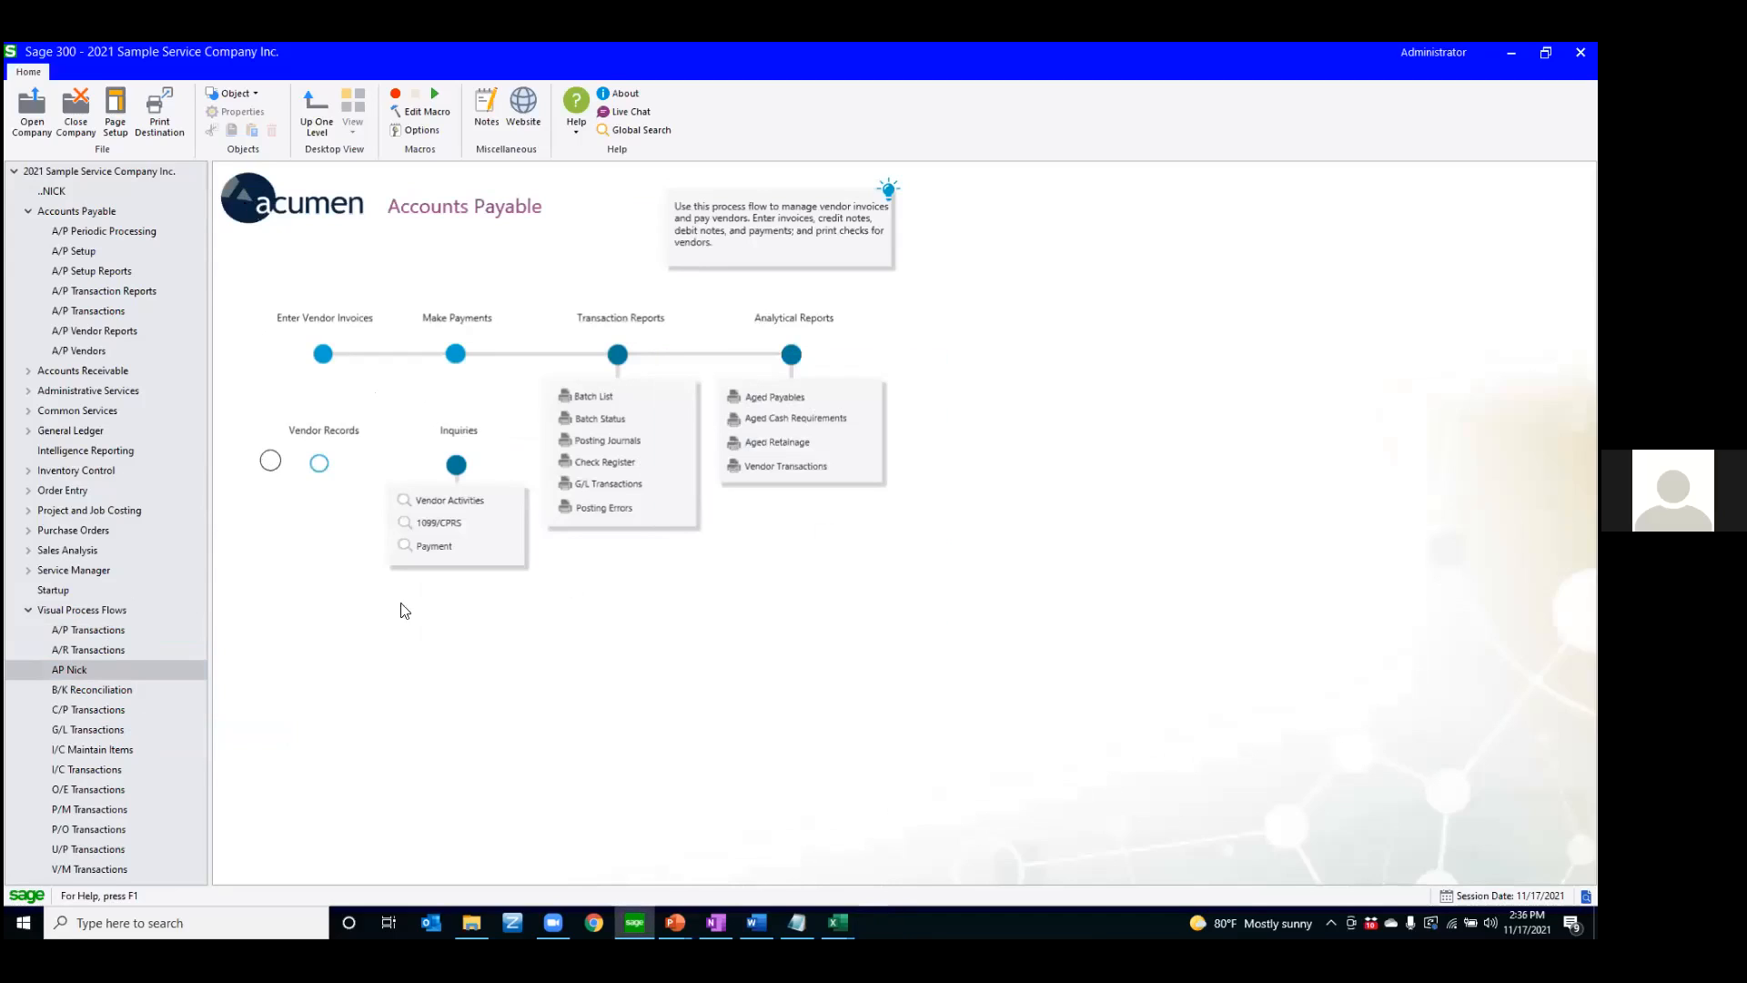
Edit the A/P Transactions process flow template, view its Save As location for custom flows, and cancel the save
{"action": "left_click", "coordinate": [113, 626]}
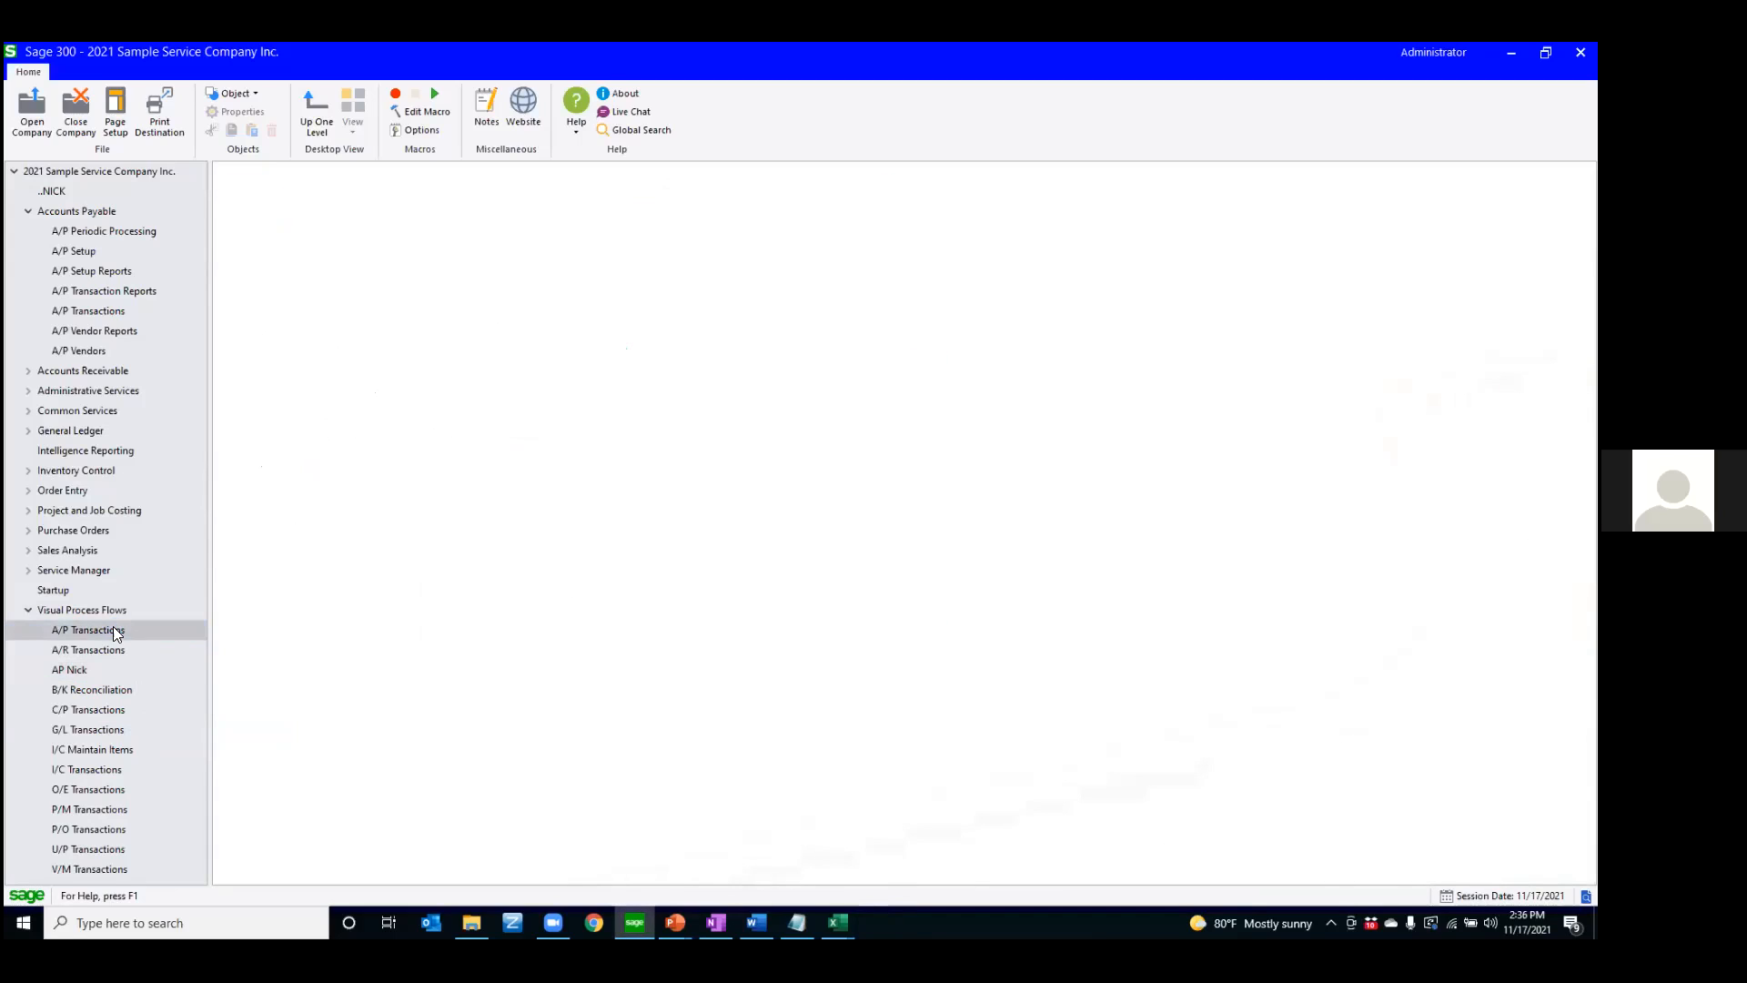
{"action": "right_click", "coordinate": [112, 626]}
{"action": "left_click", "coordinate": [151, 730]}
{"action": "left_click", "coordinate": [772, 216]}
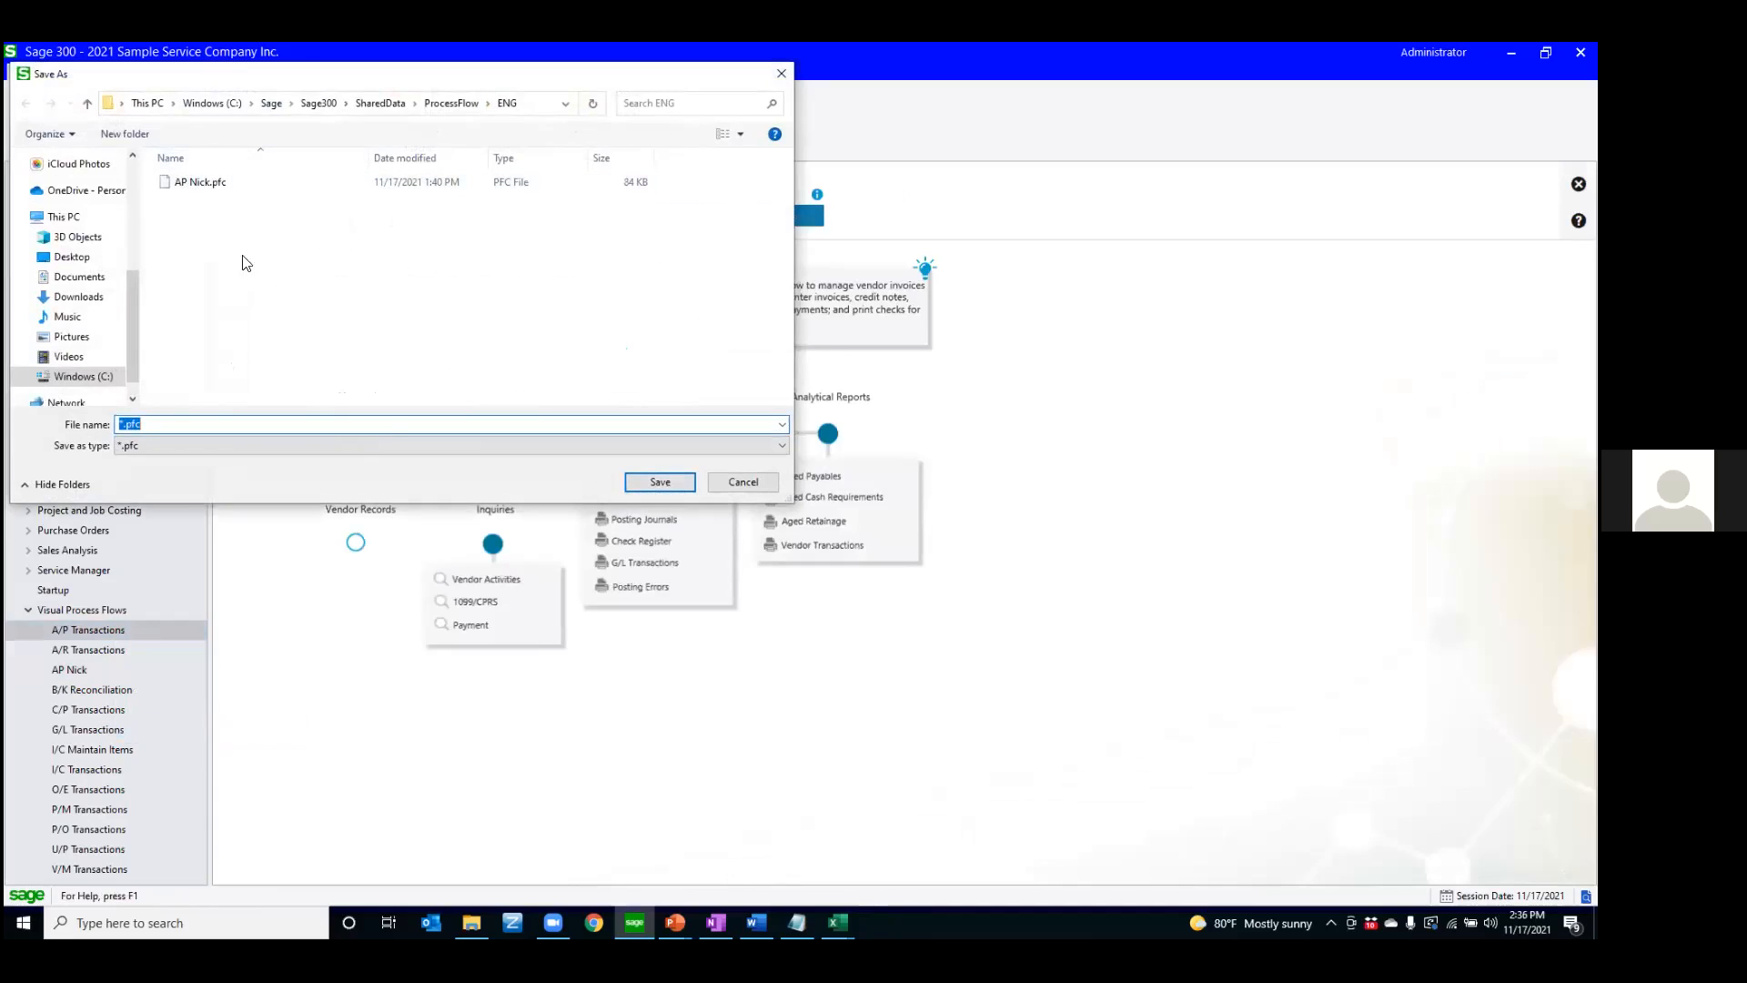
{"action": "left_click", "coordinate": [731, 484]}
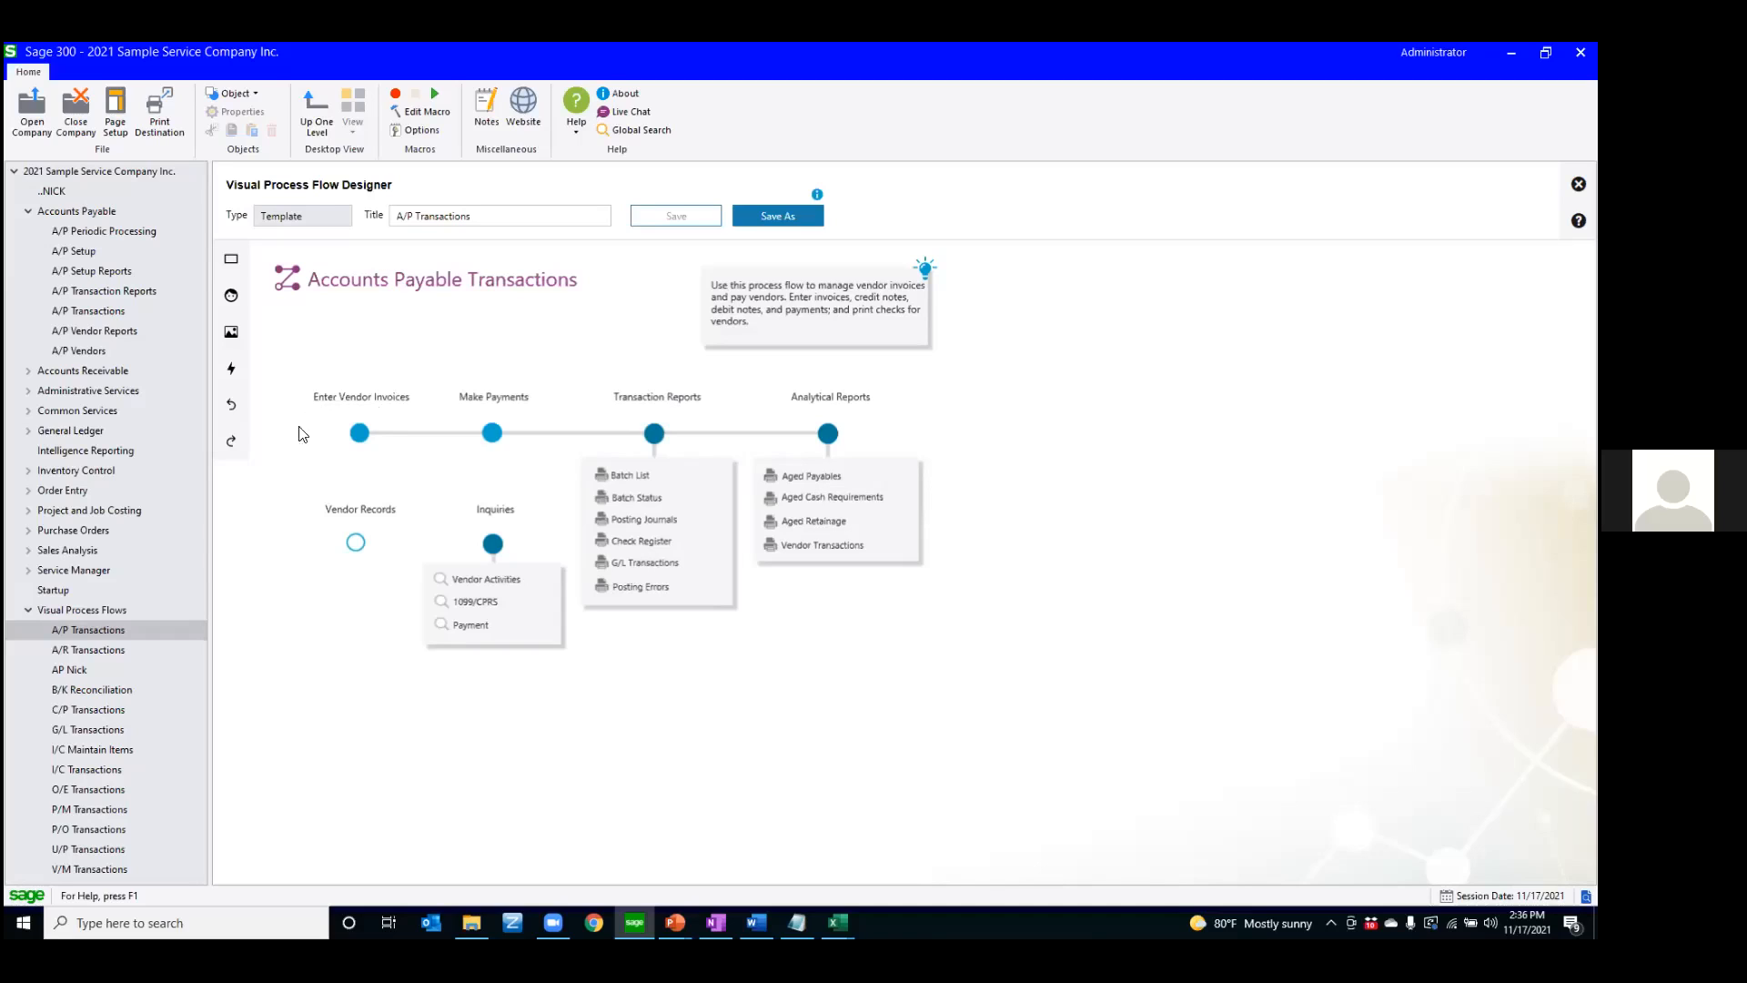
Leave the process flow designer and open Assign Visual Process Flows from Administrative Services
{"action": "left_click", "coordinate": [30, 612]}
{"action": "left_click", "coordinate": [37, 612]}
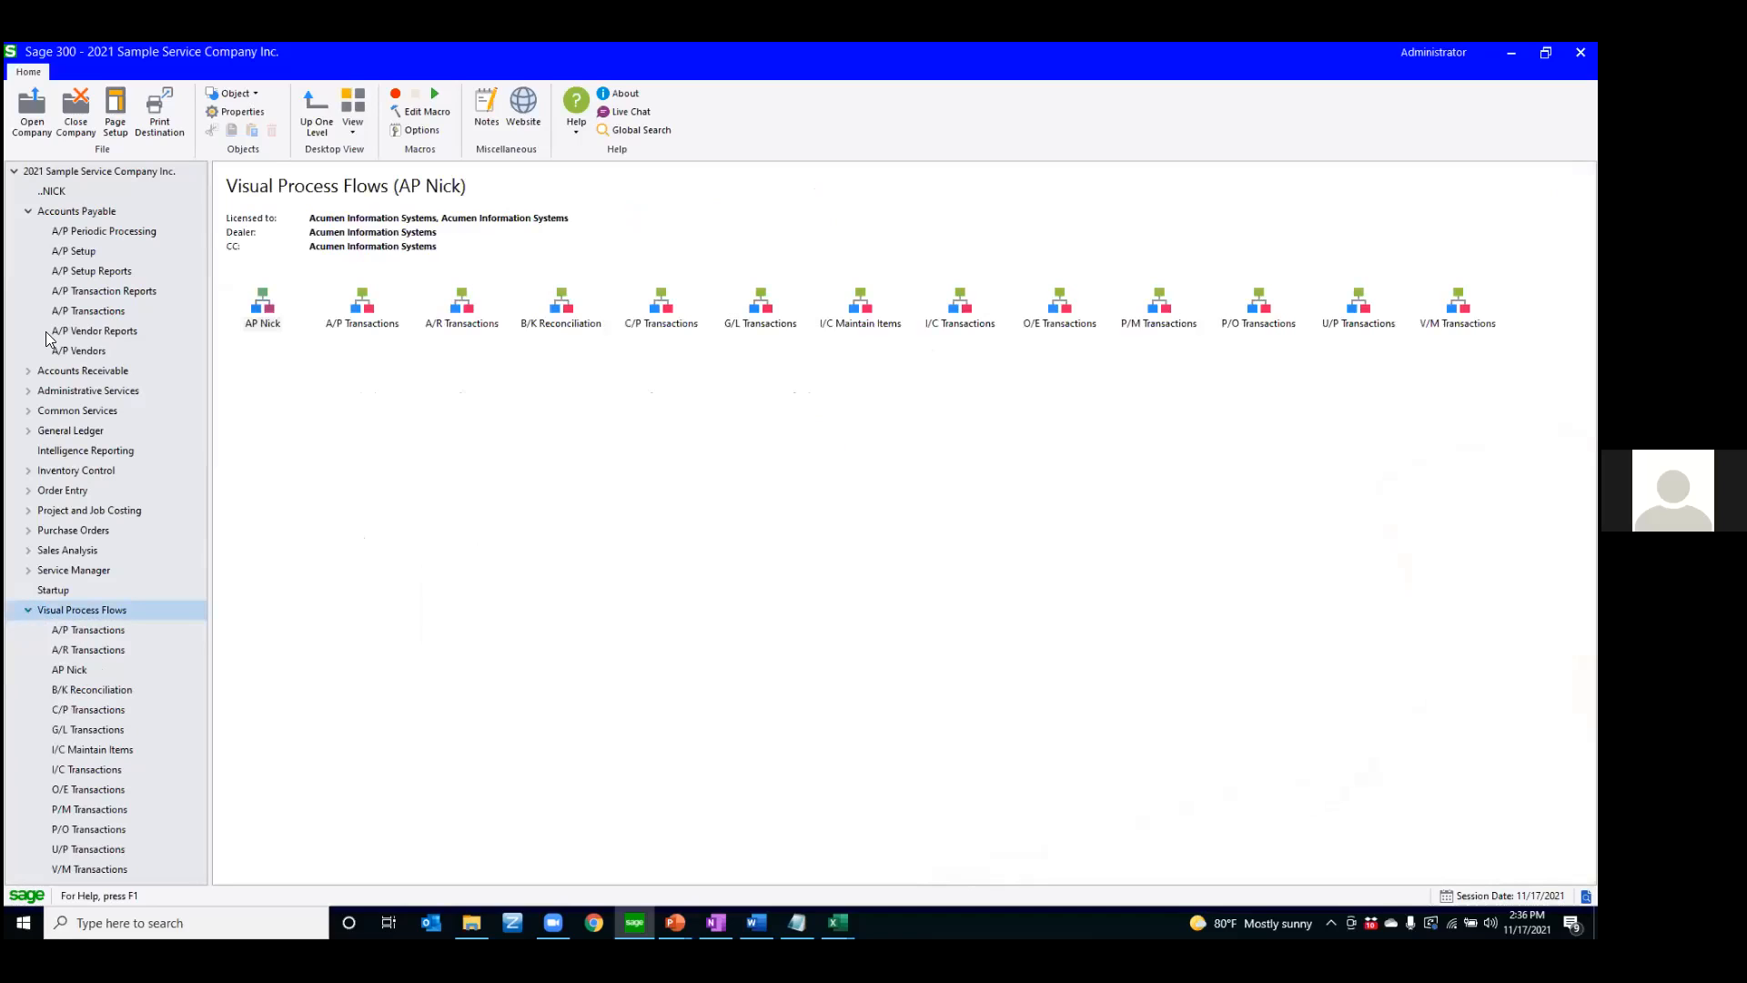
{"action": "left_click", "coordinate": [65, 390]}
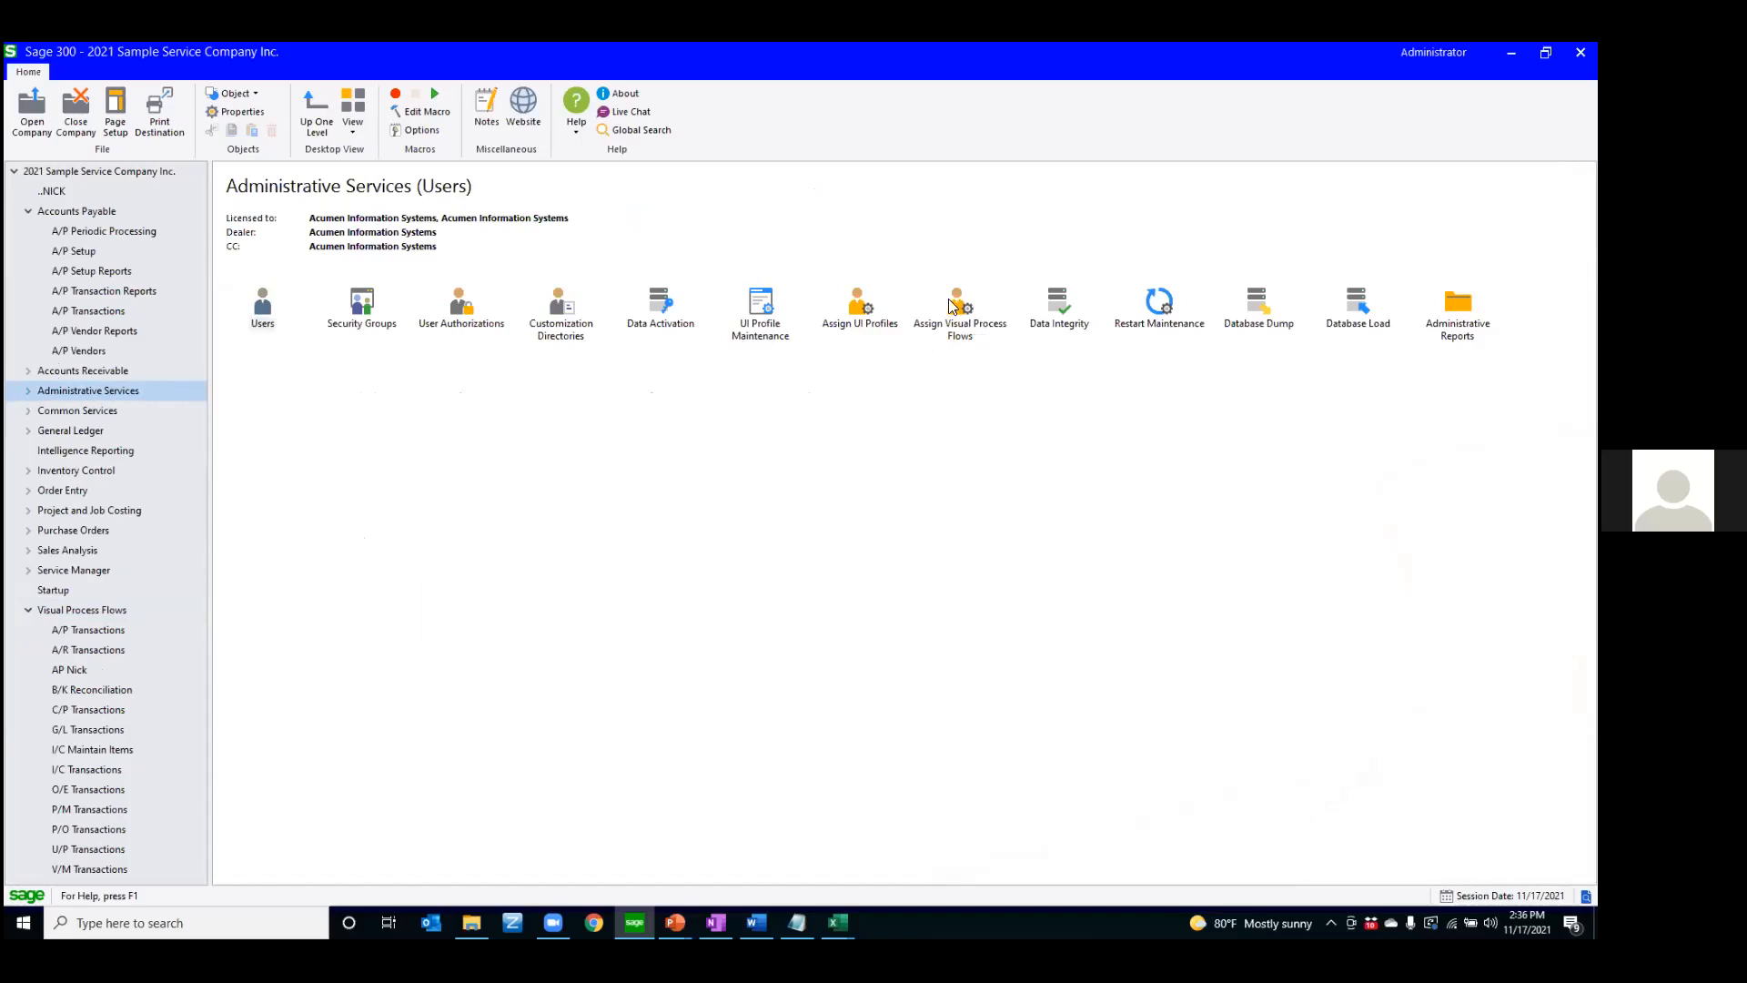
{"action": "double_click", "coordinate": [959, 321]}
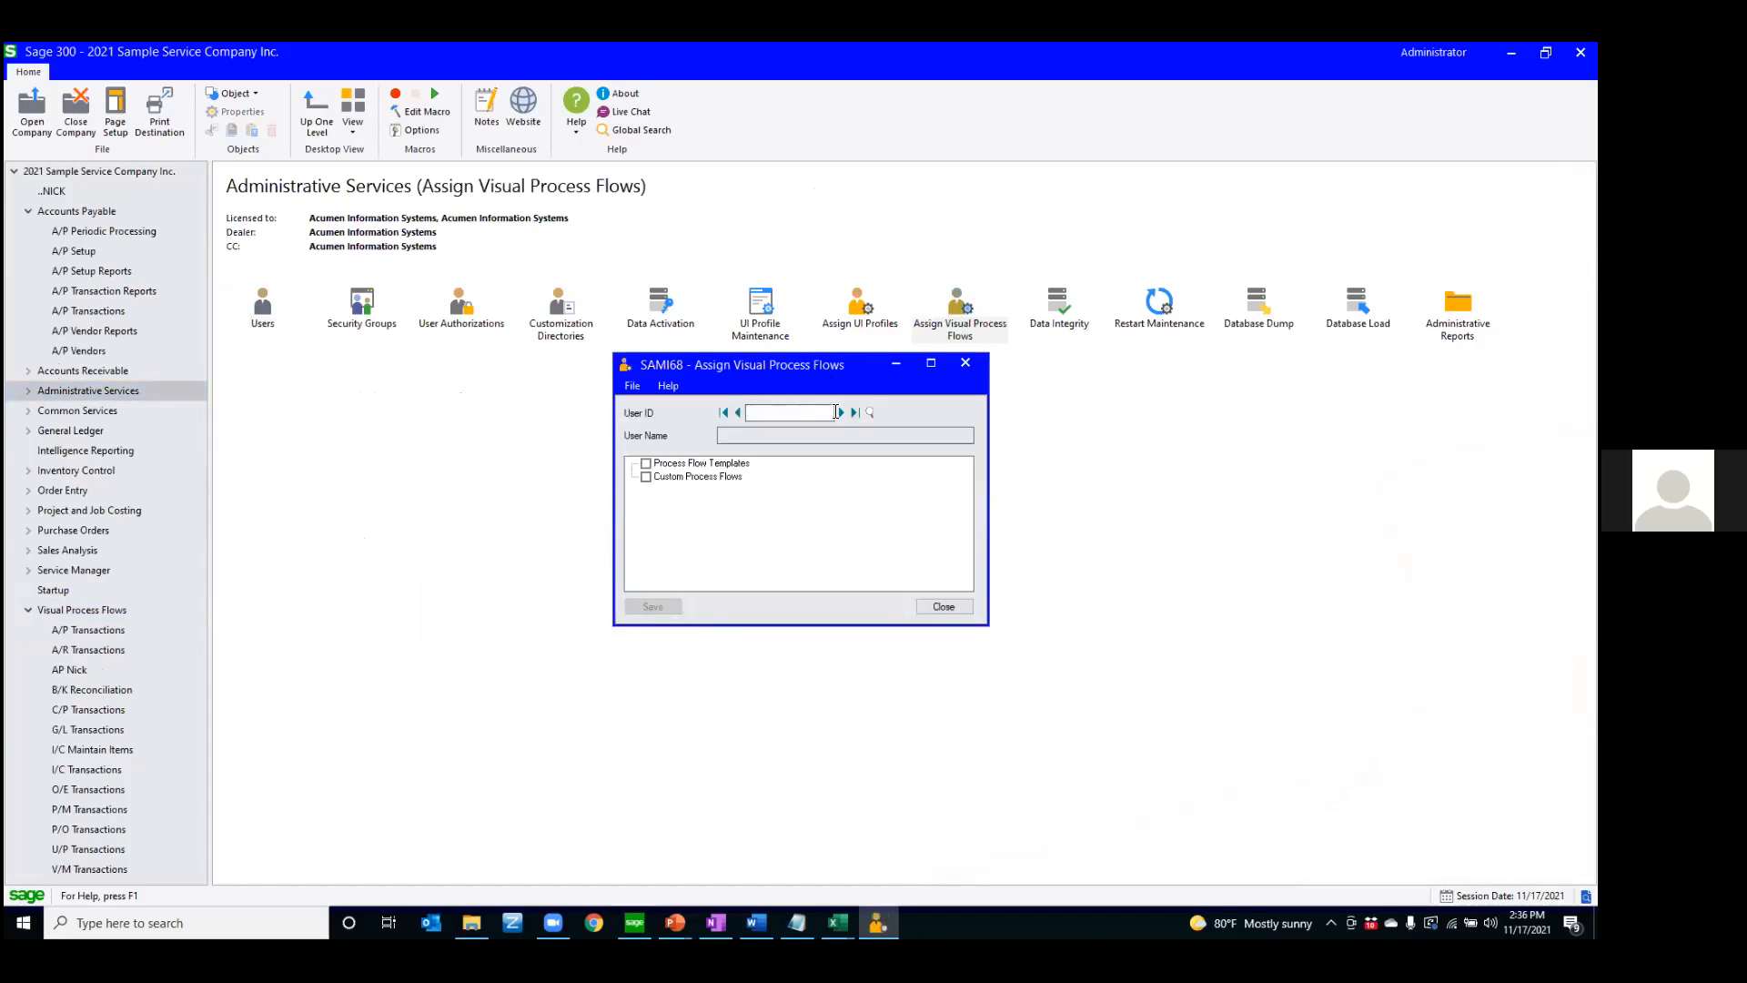
Try clearing the A/P Transactions template for user ADMIN, review the remaining process flow assignments, and close the window
{"action": "left_click", "coordinate": [841, 413]}
{"action": "left_click", "coordinate": [661, 477]}
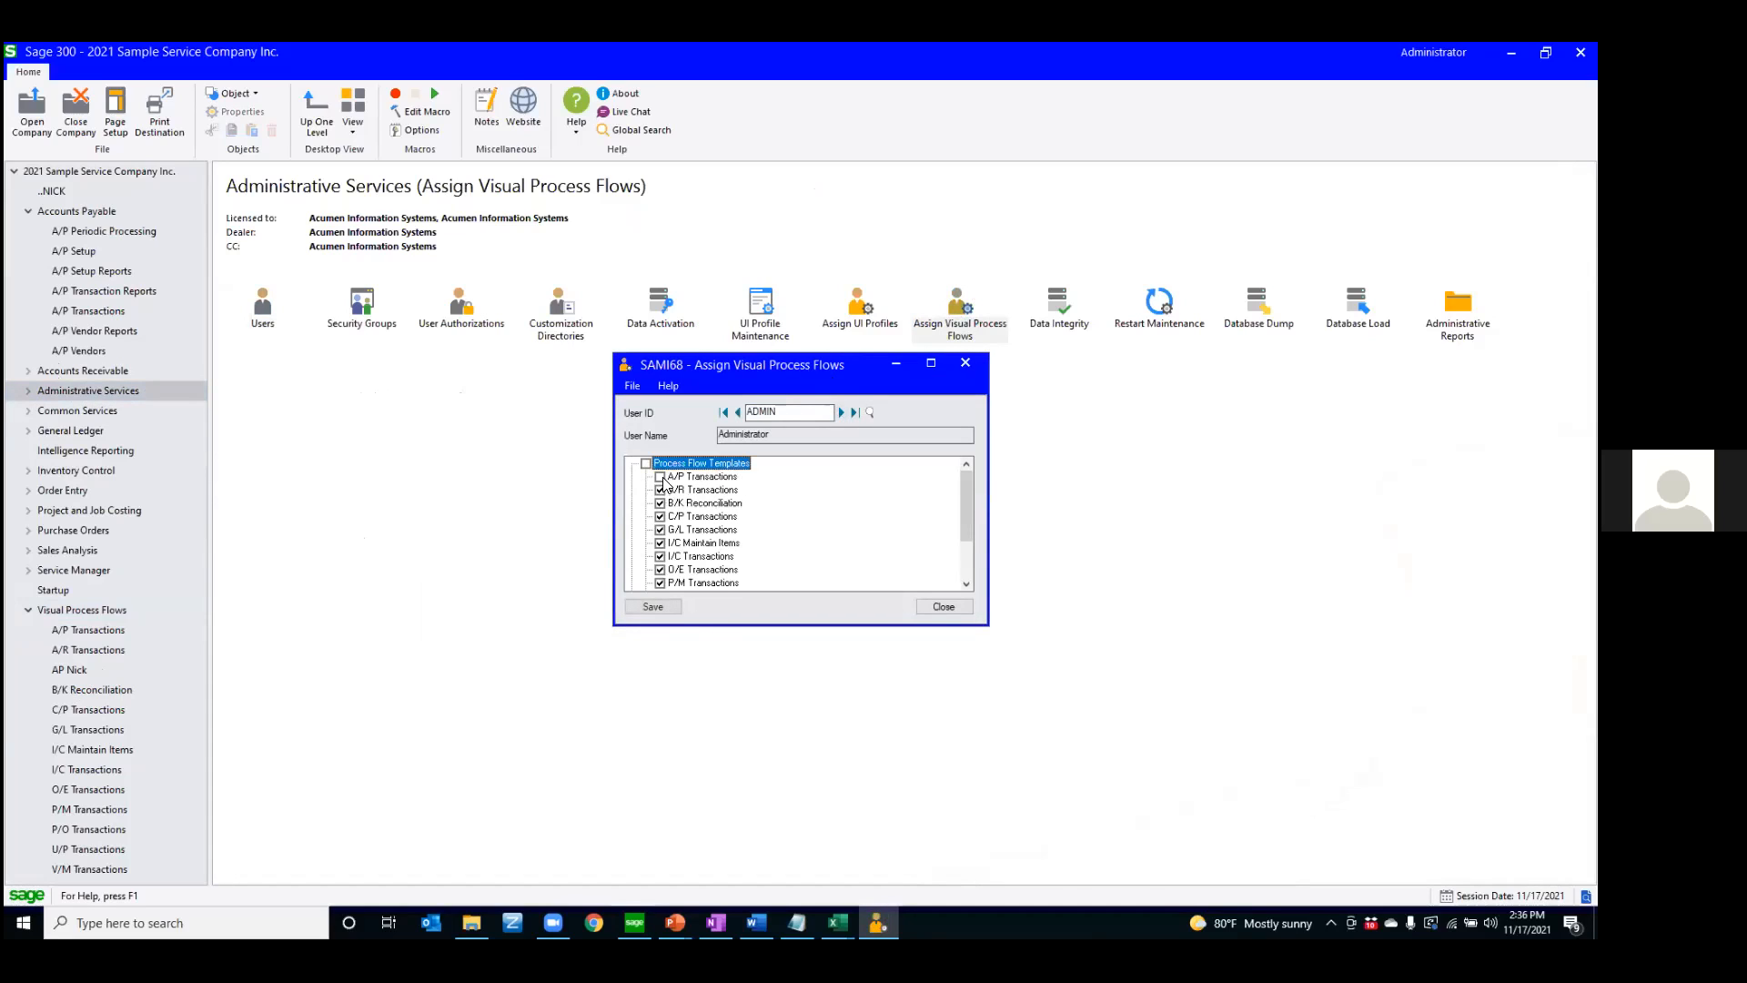
{"action": "scroll", "coordinate": [669, 519], "scroll_direction": "down", "scroll_amount": 2}
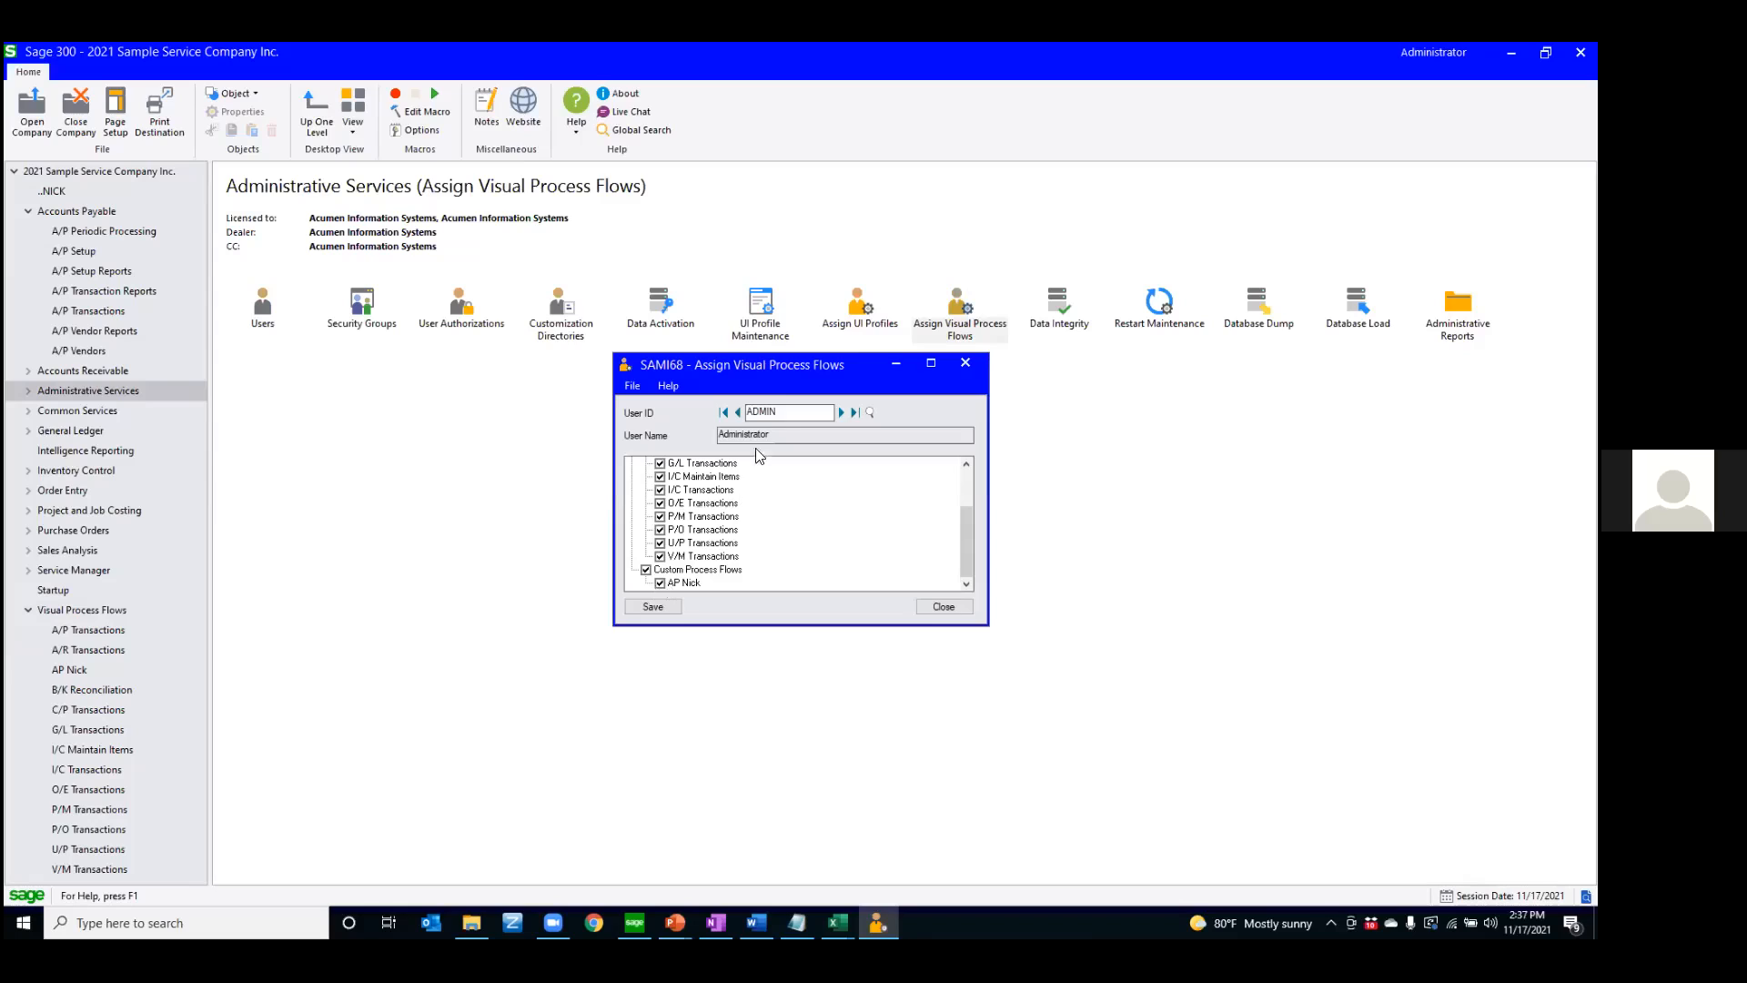
{"action": "left_click", "coordinate": [942, 607]}
{"action": "left_click", "coordinate": [829, 542]}
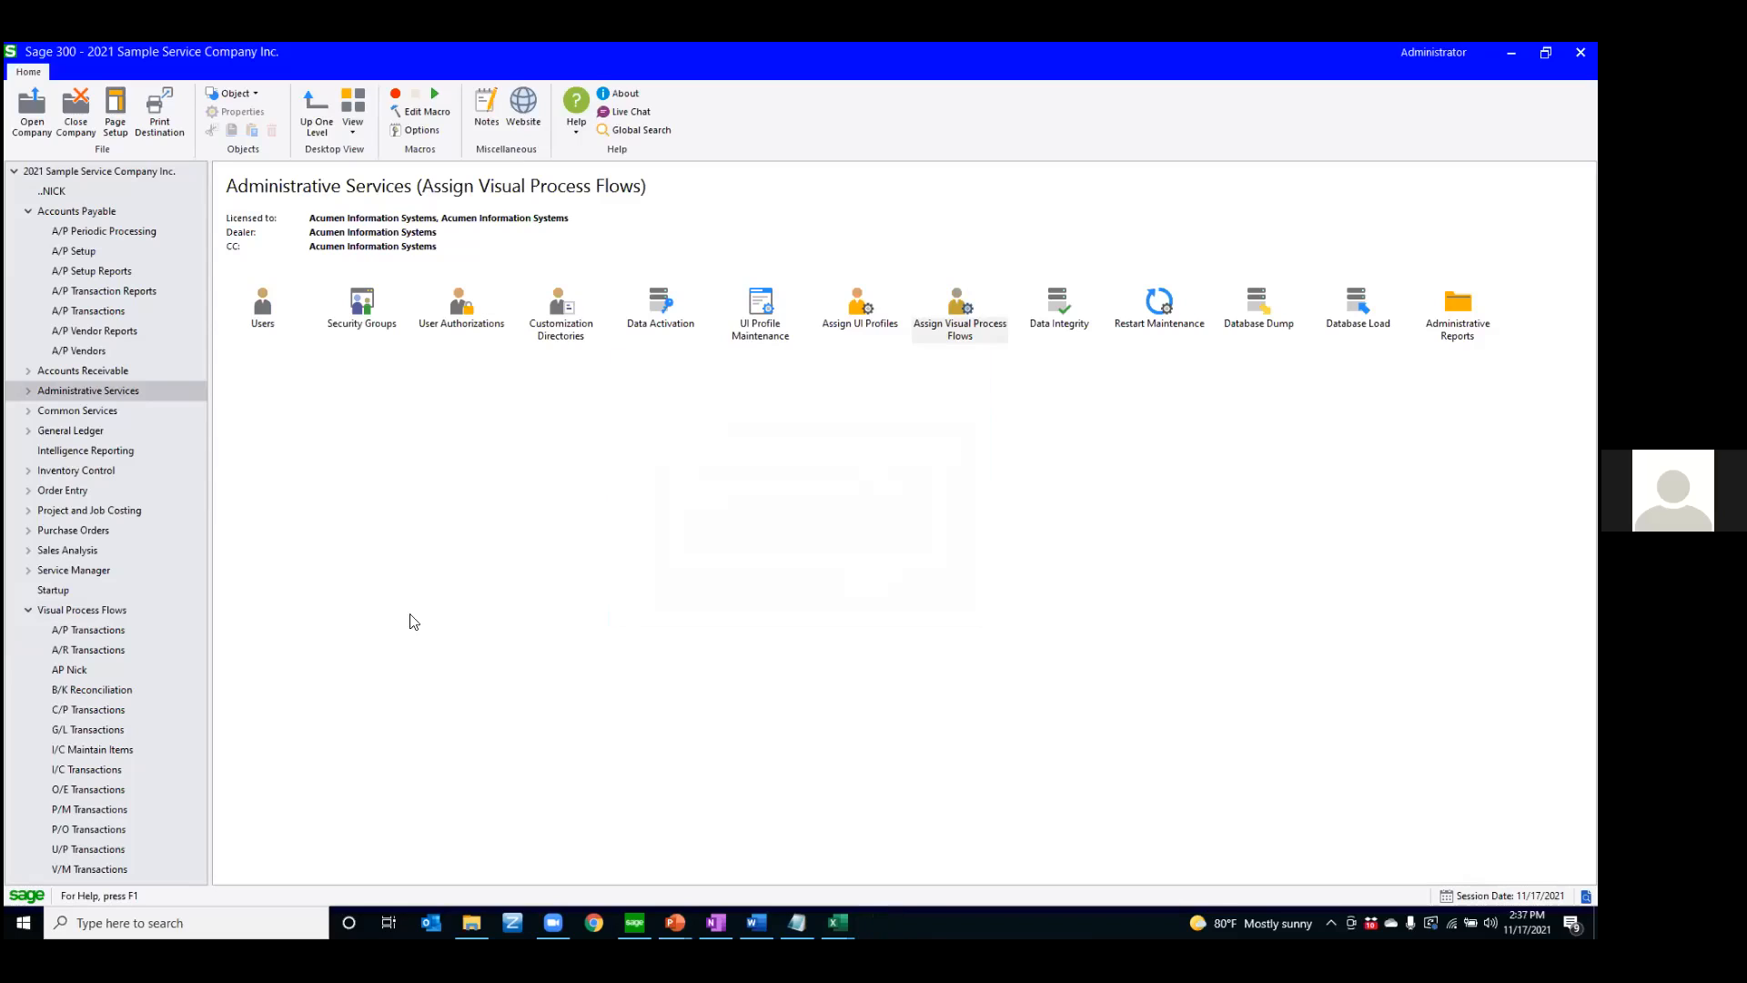
Switch to the presentation, advance to the Finder Options slide, and return to Sage 300
{"action": "key", "text": "alt+Tab"}
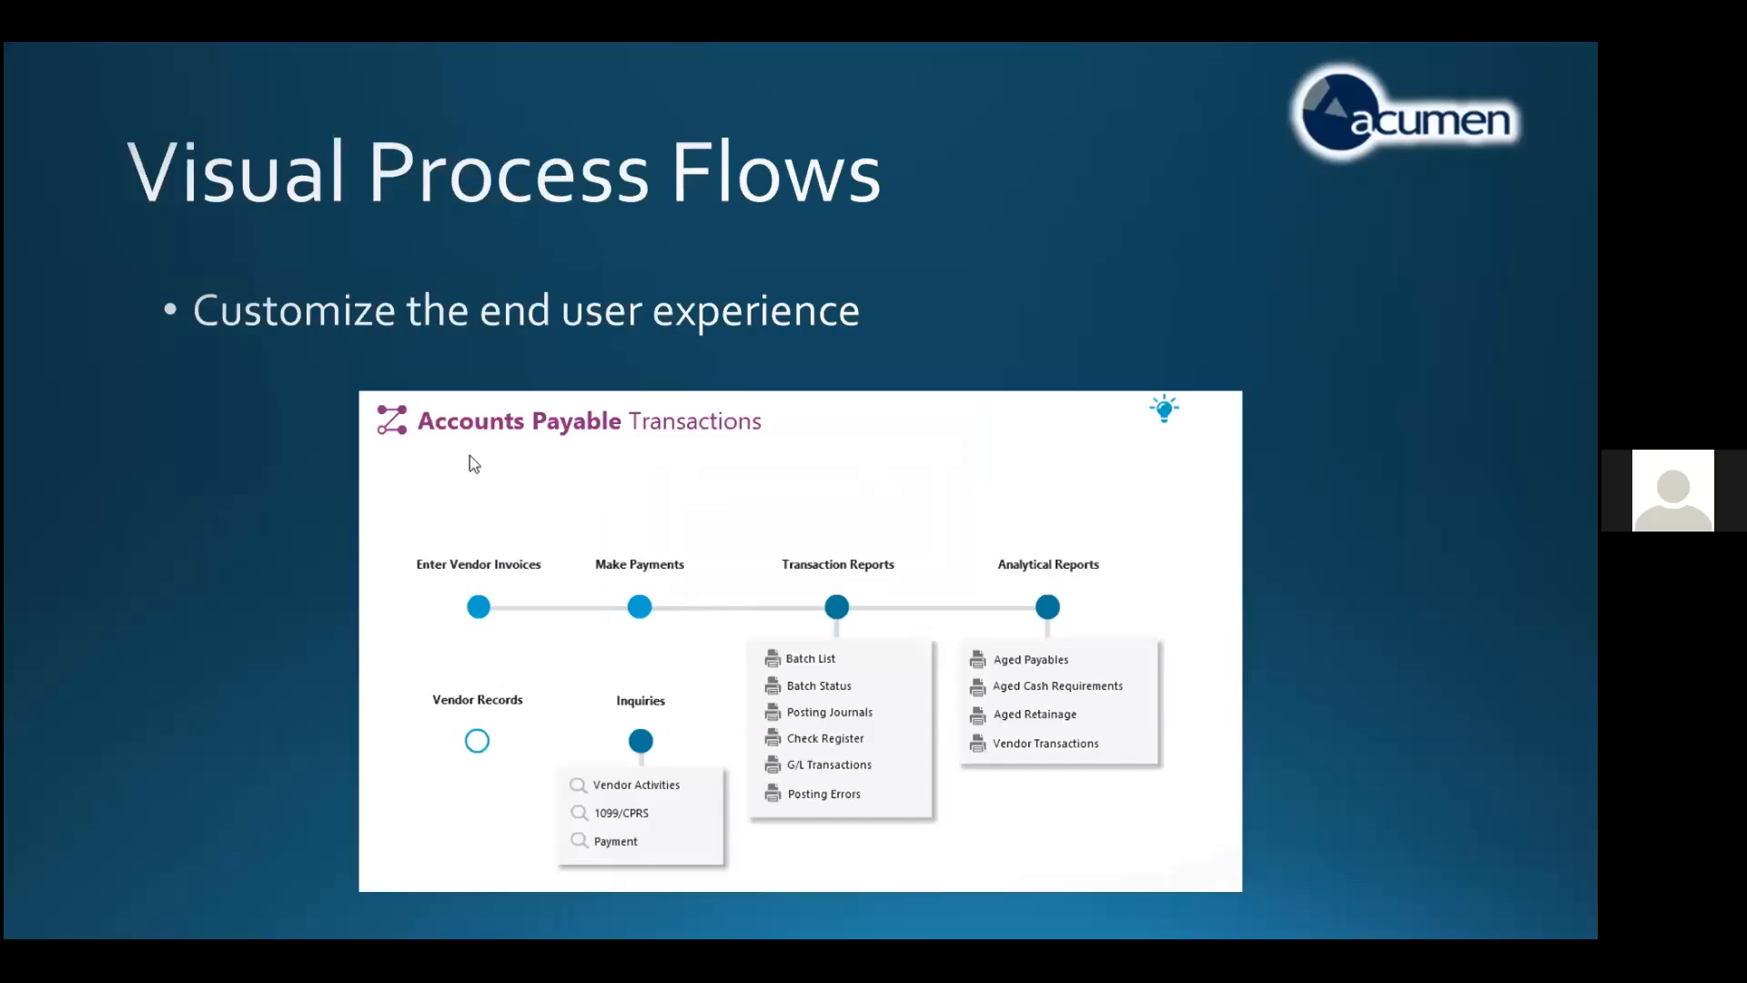
{"action": "key", "text": "Right"}
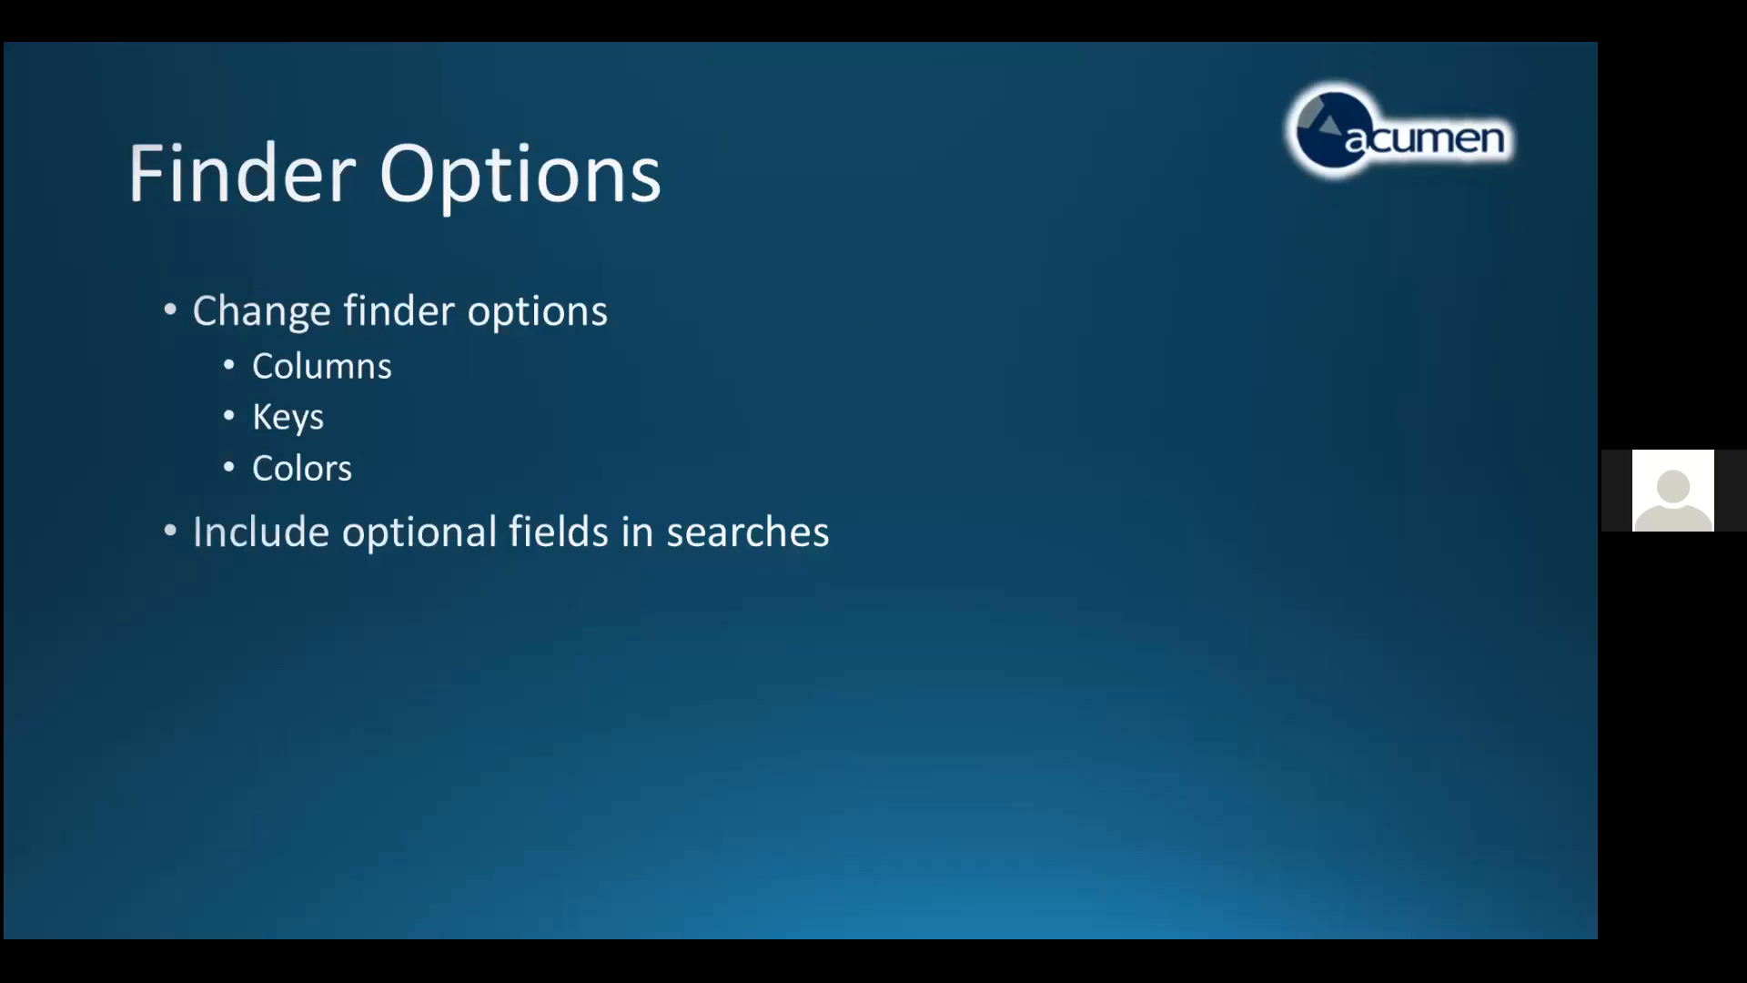
{"action": "key", "text": "super"}
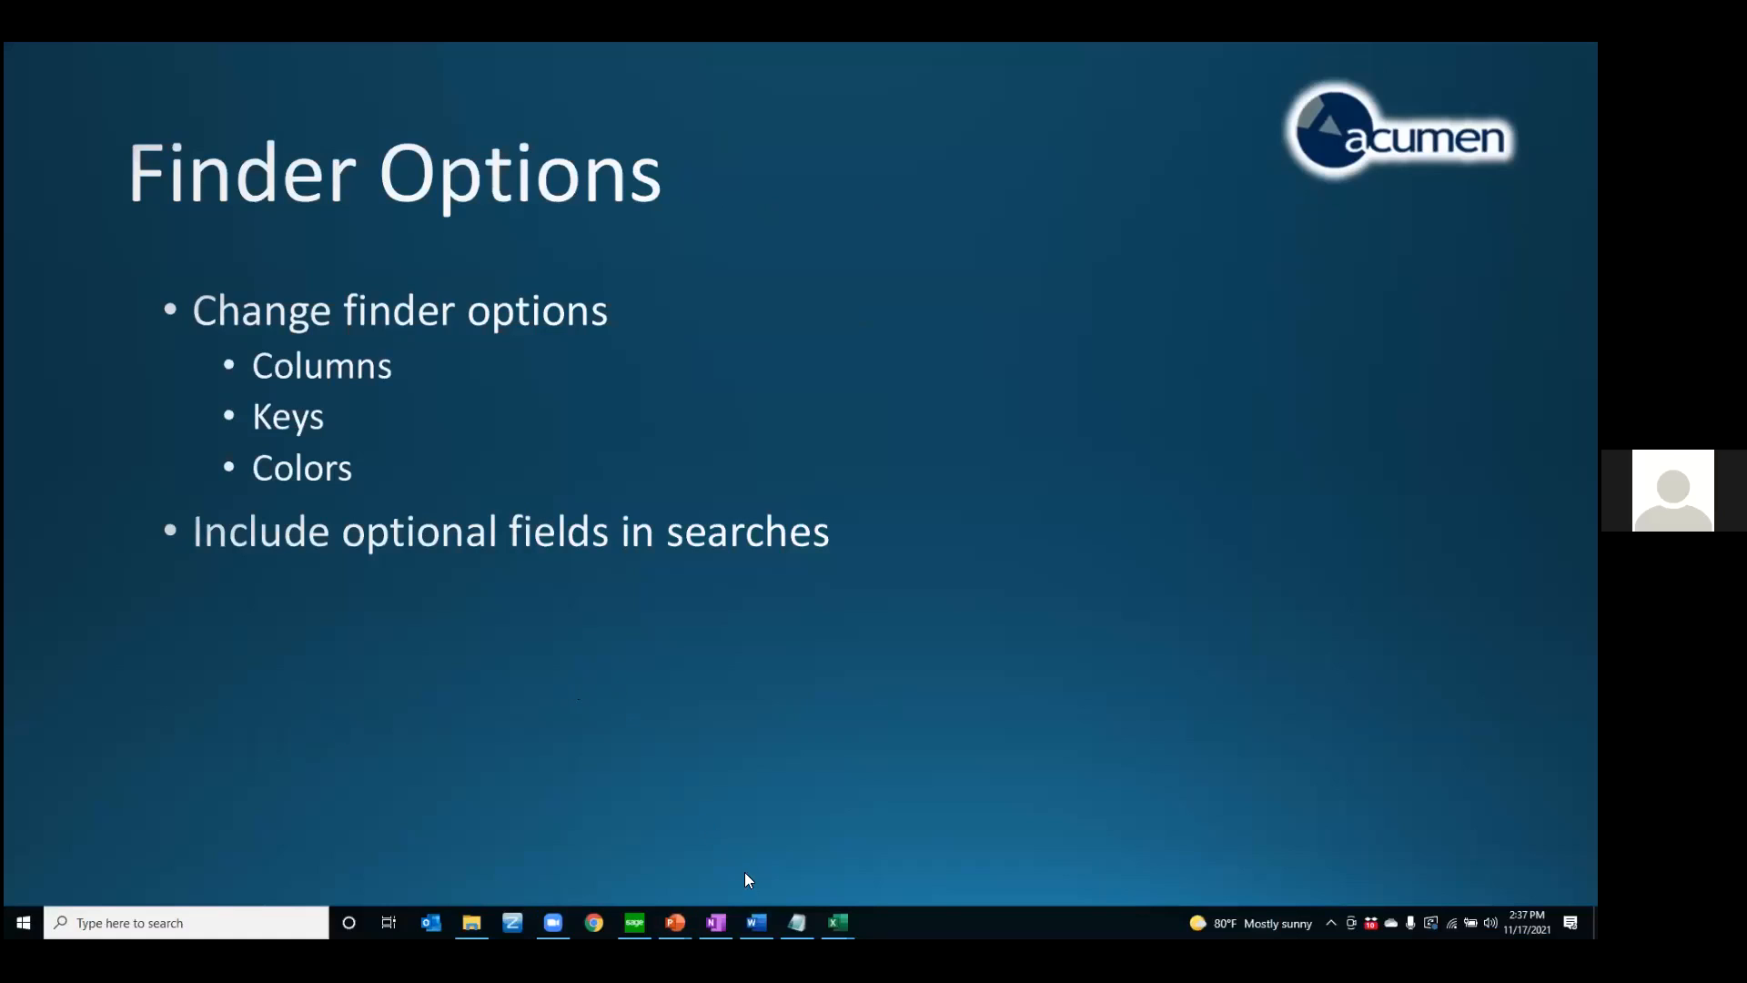
{"action": "left_click", "coordinate": [634, 922]}
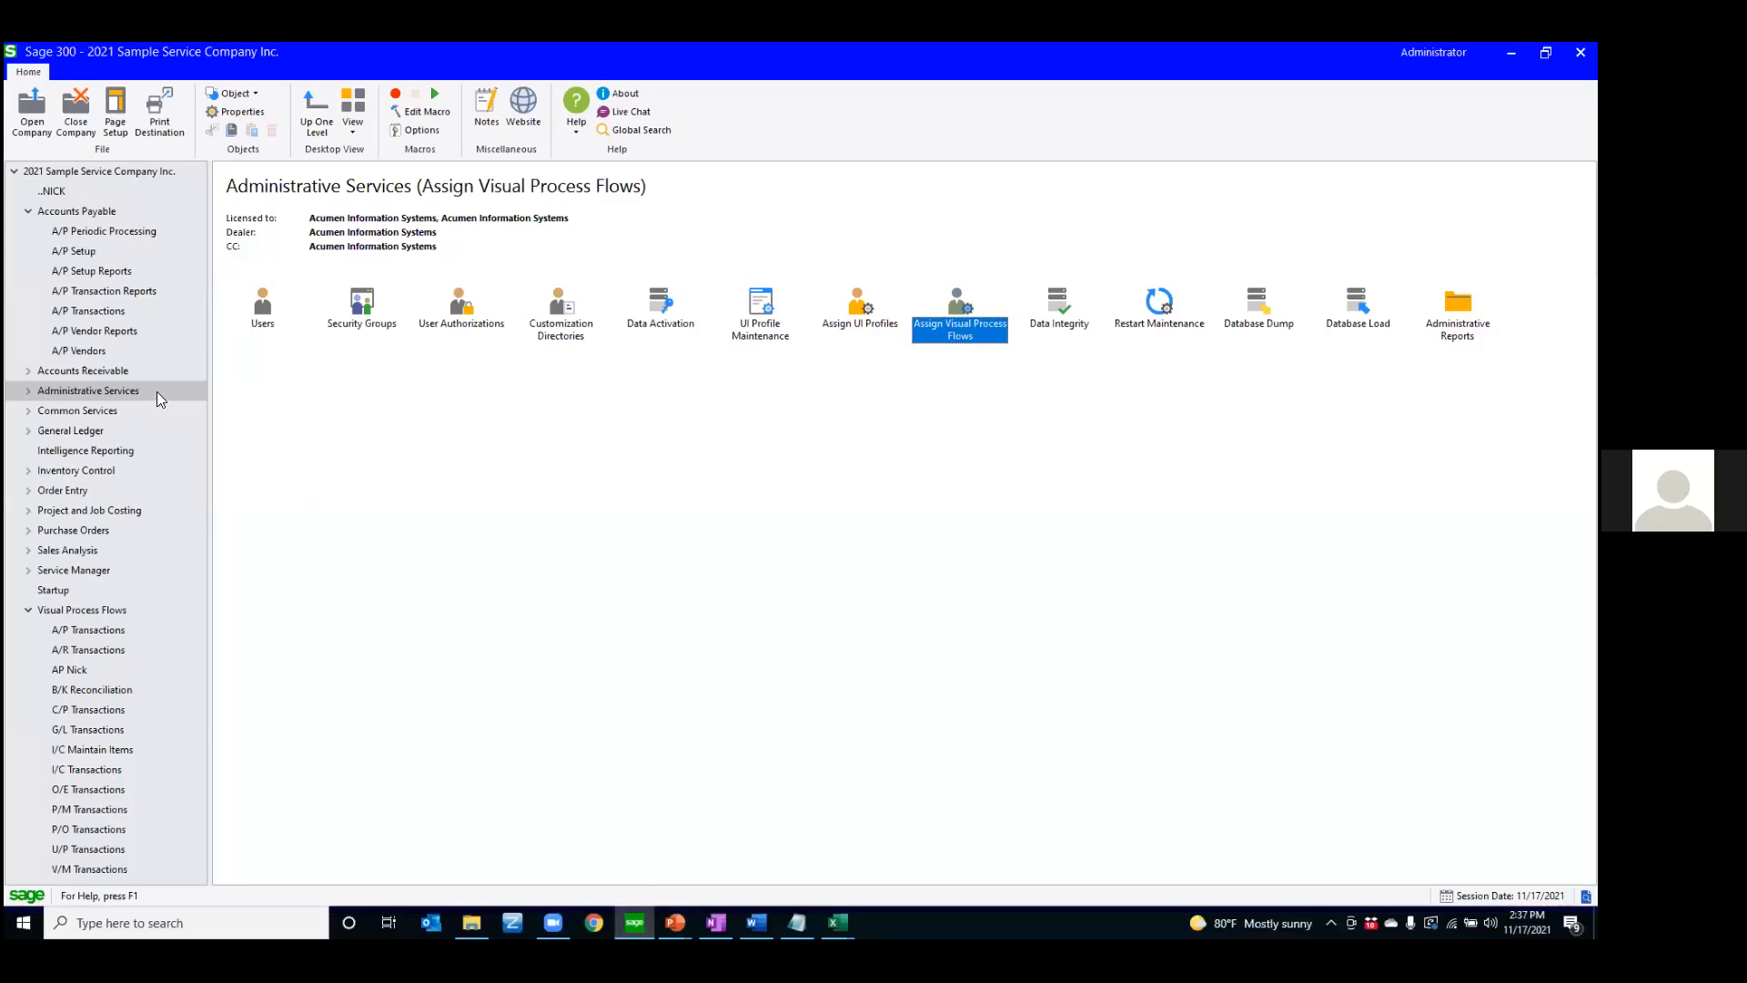
Open Vendors from the A/P Vendors folder and launch the Vendor Number finder
{"action": "left_click", "coordinate": [28, 212]}
{"action": "left_click", "coordinate": [33, 215]}
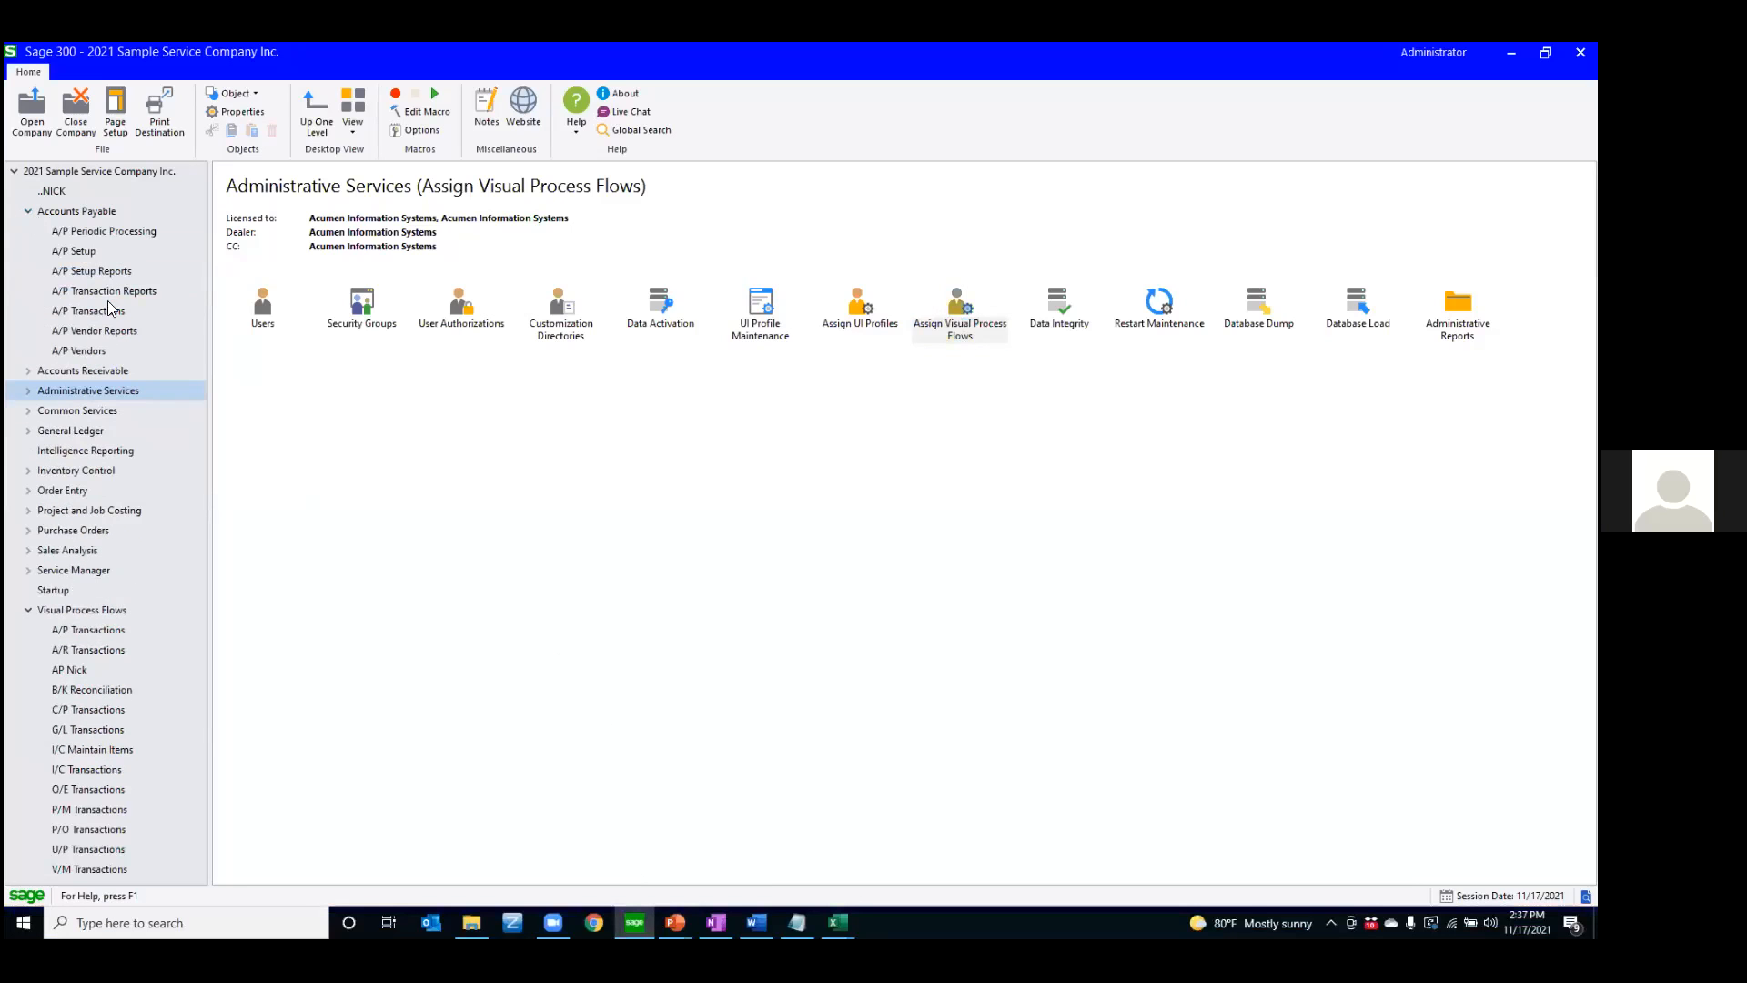
{"action": "left_click", "coordinate": [85, 352]}
{"action": "double_click", "coordinate": [362, 306]}
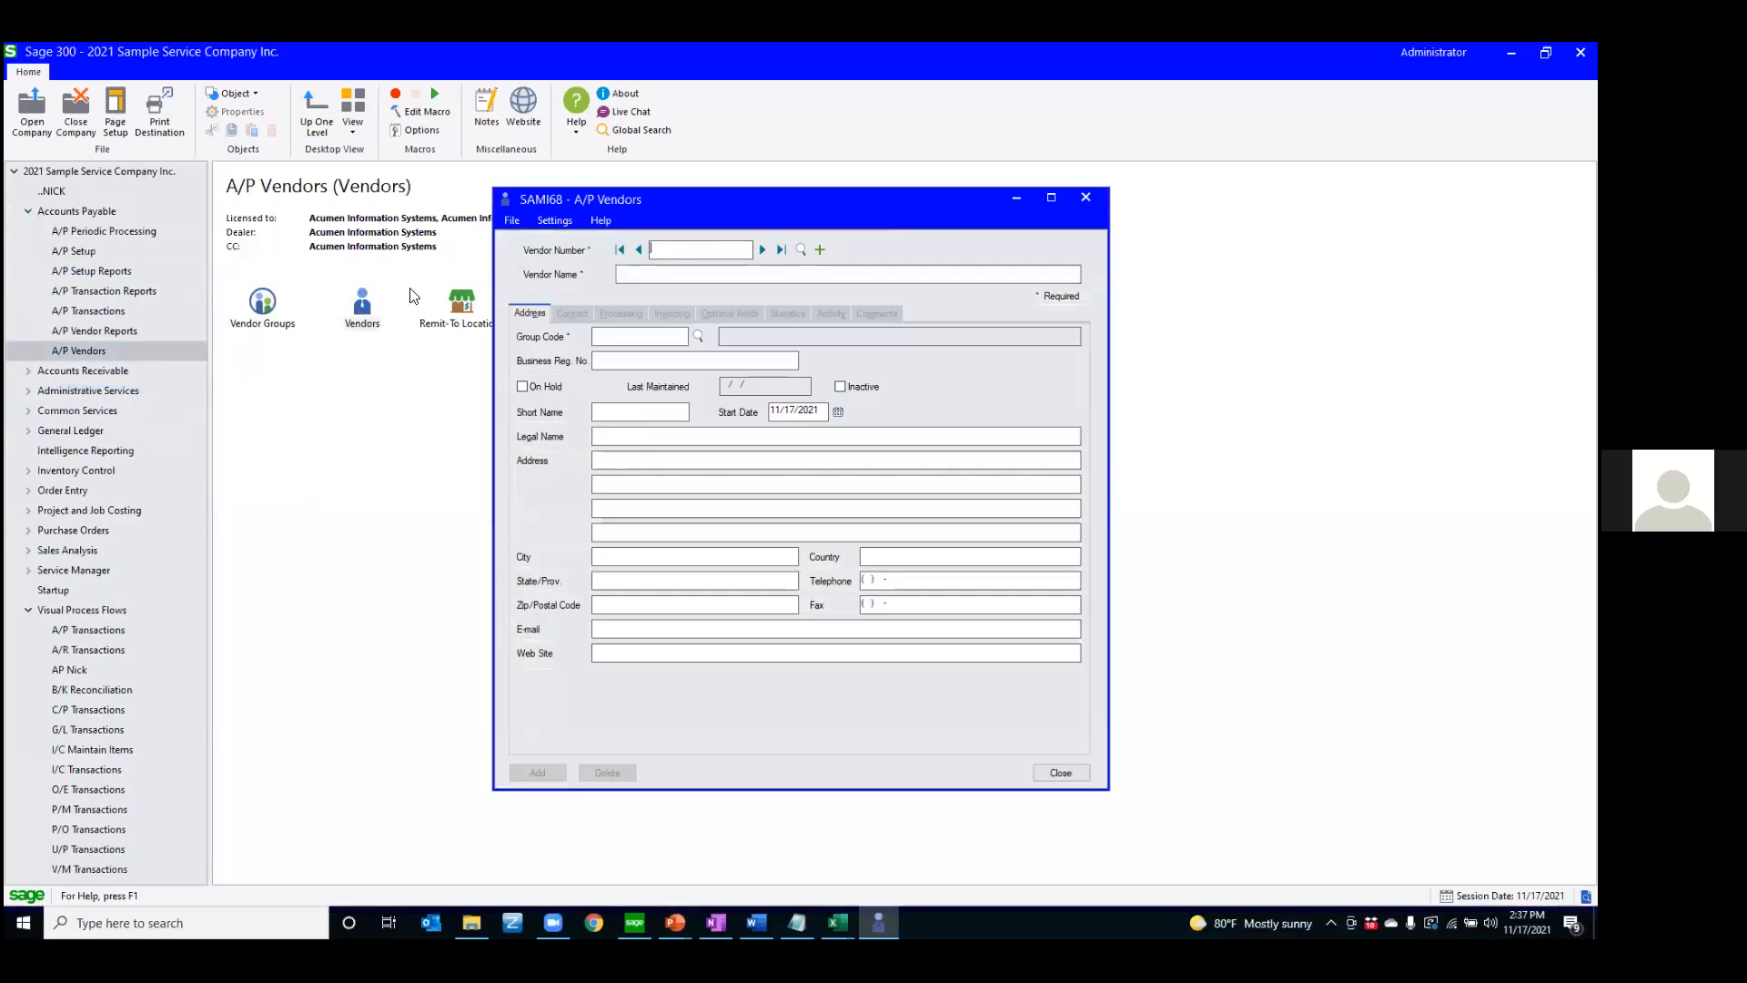
{"action": "left_click", "coordinate": [801, 249]}
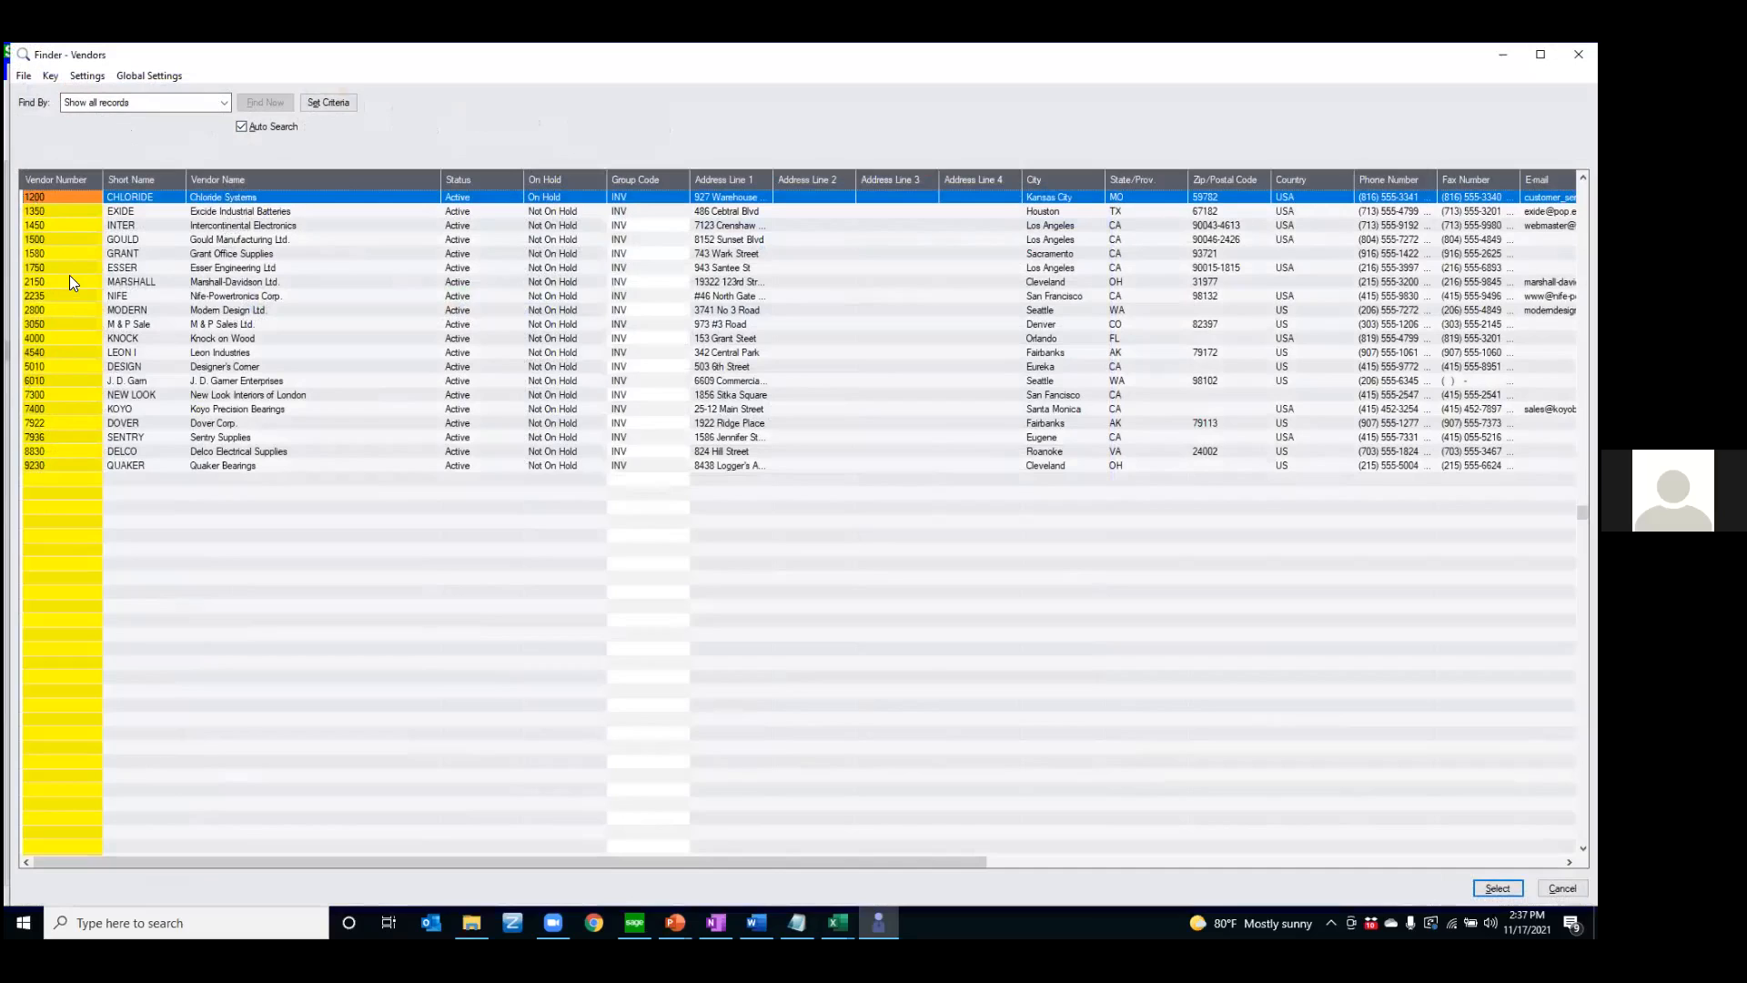
View the Vendors finder's color settings and the fields available for coloring, and cancel without changes
{"action": "left_click", "coordinate": [85, 77]}
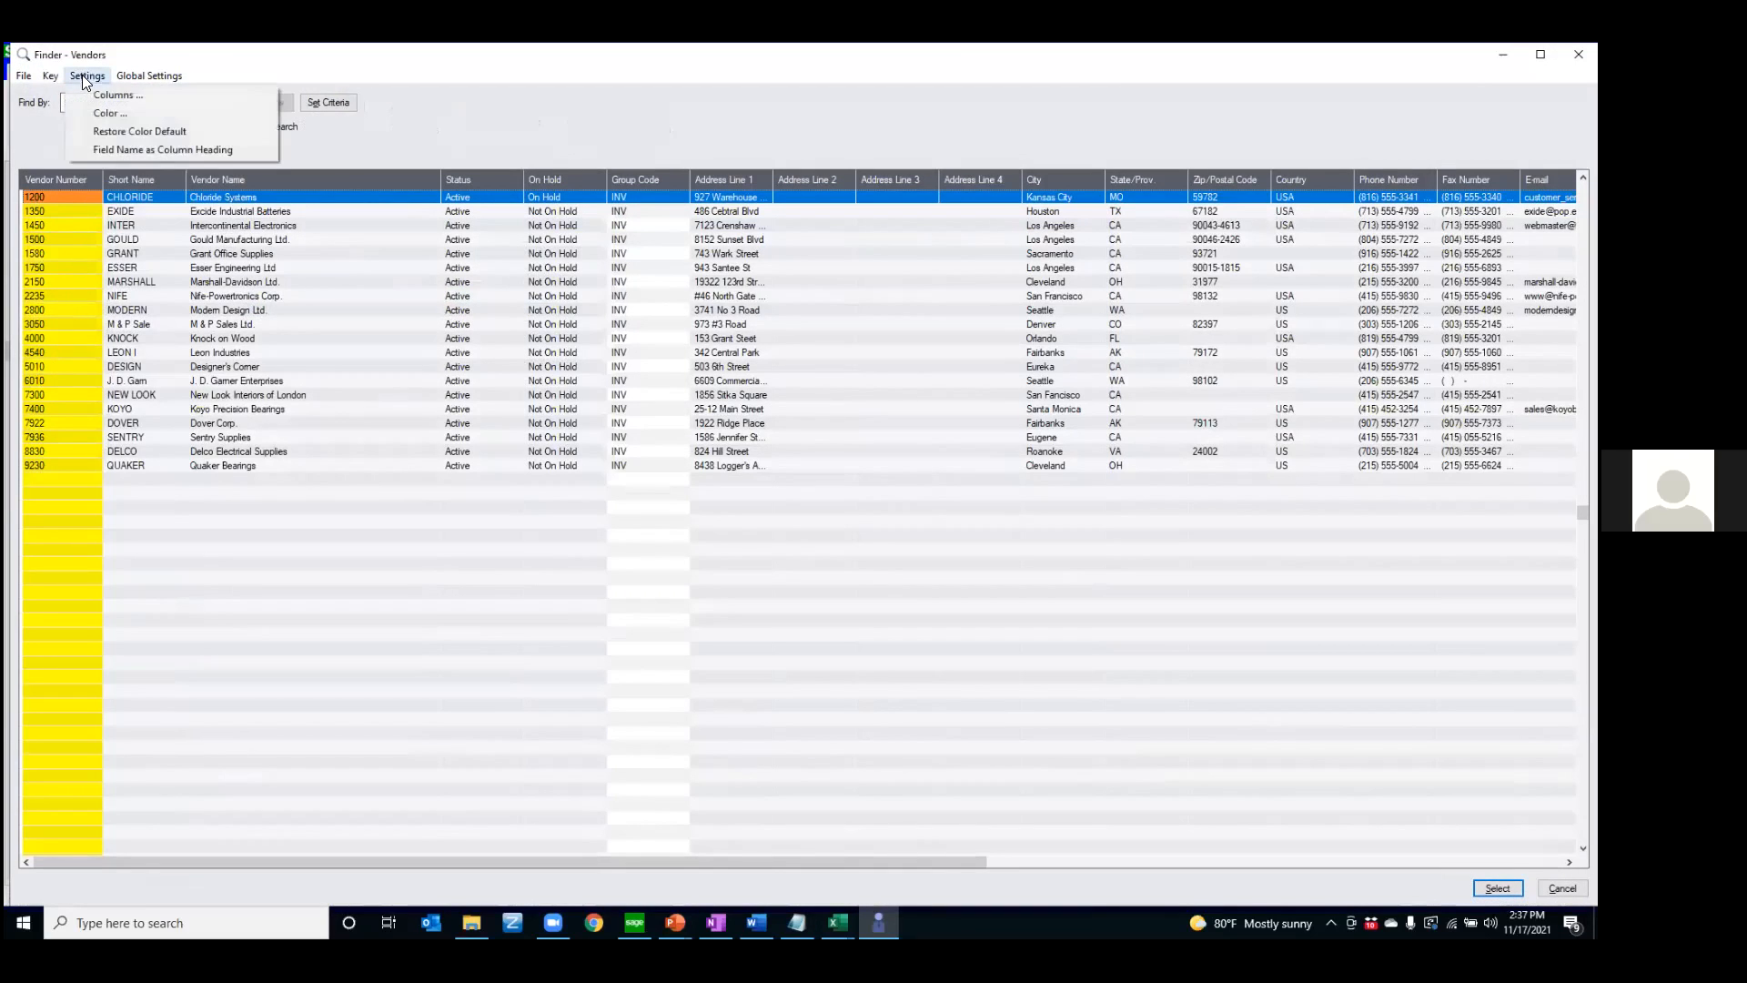
{"action": "left_click", "coordinate": [110, 113]}
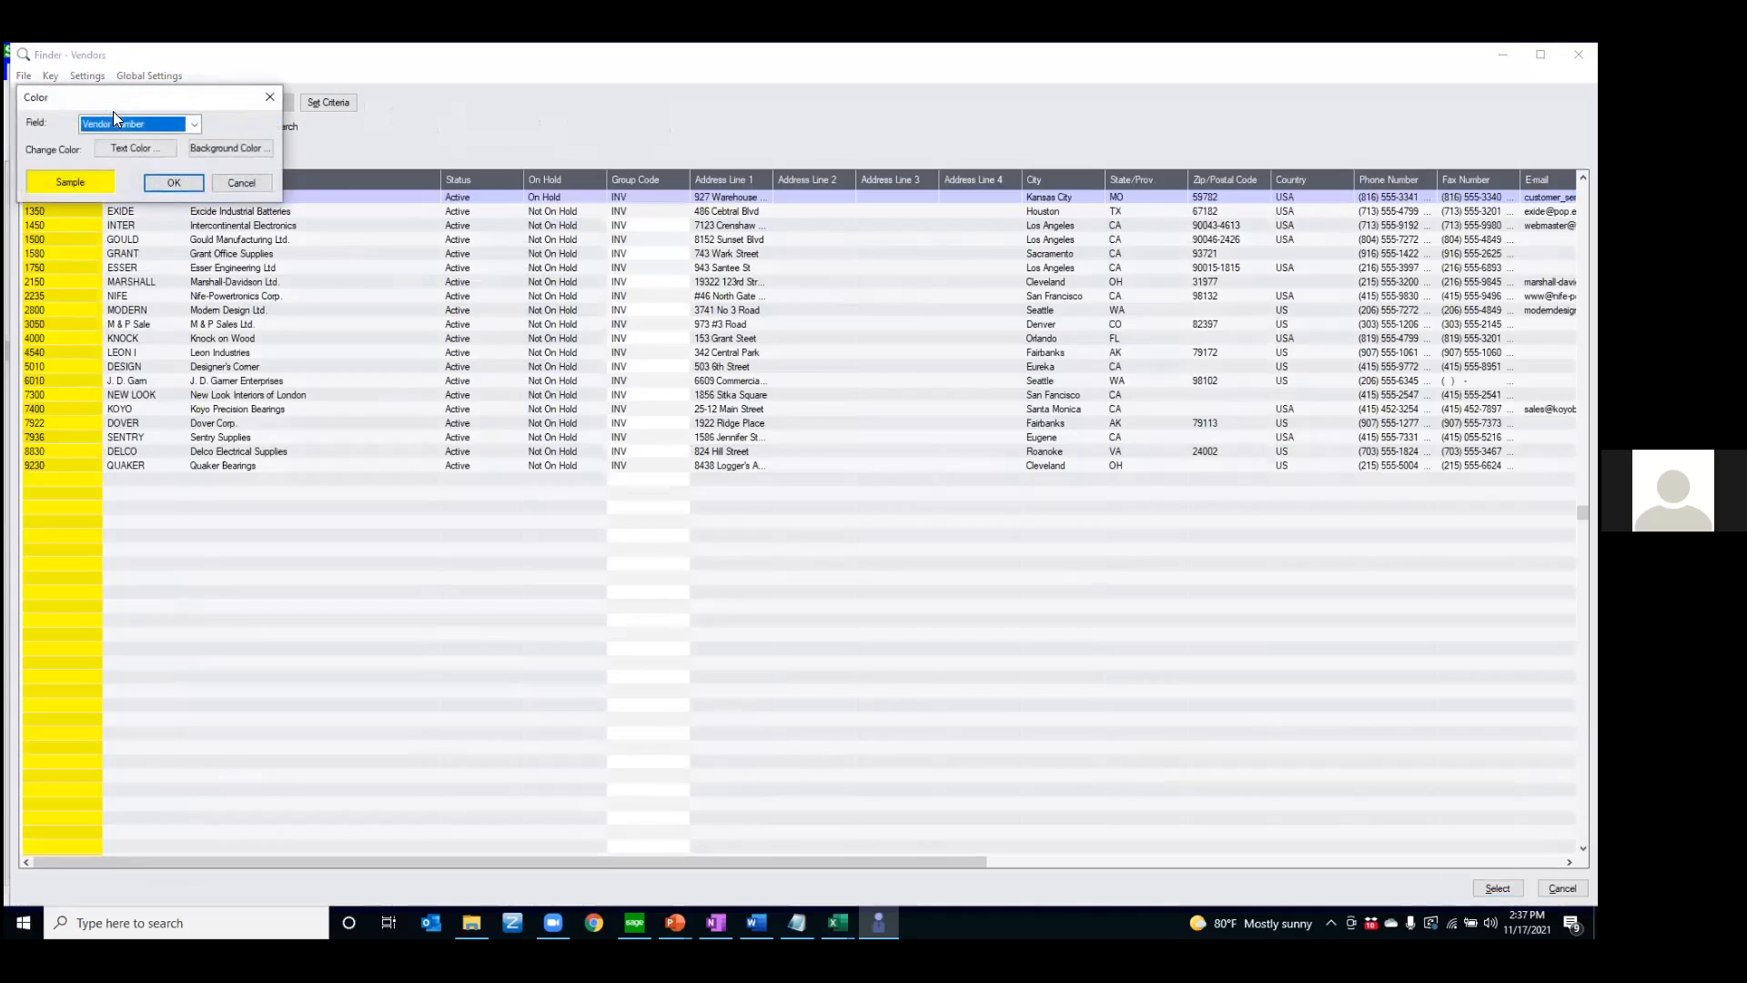
{"action": "left_click", "coordinate": [193, 124]}
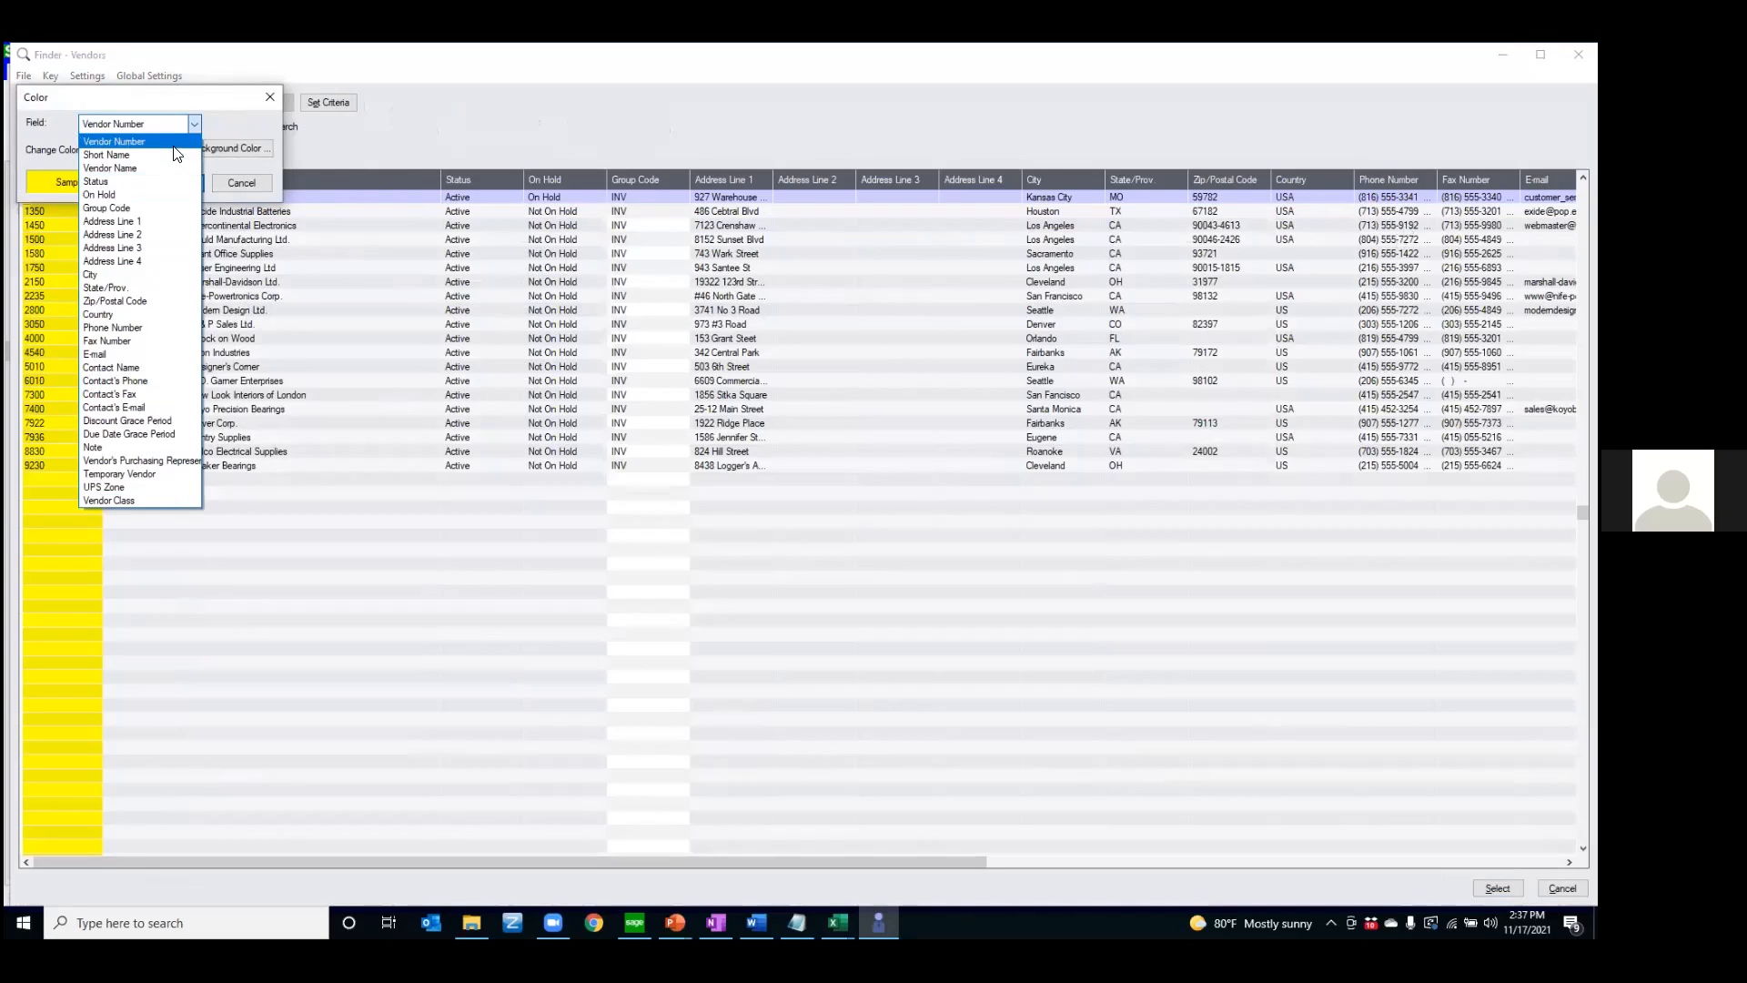
{"action": "left_click", "coordinate": [56, 128]}
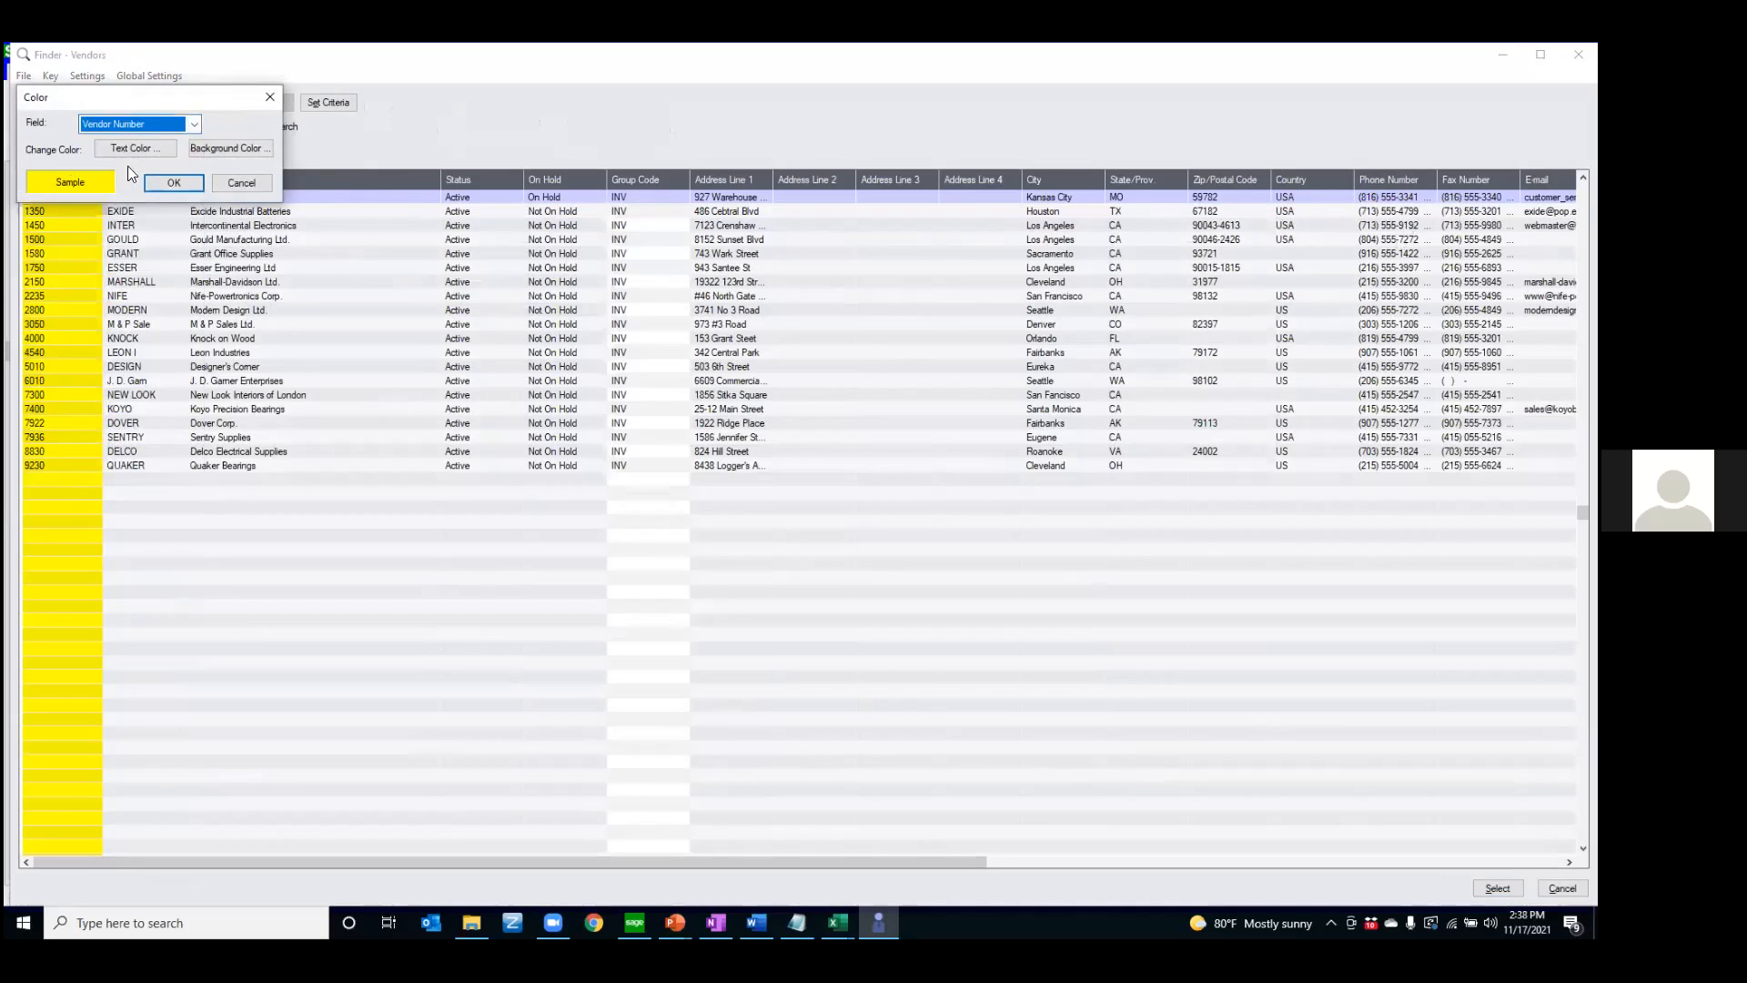
{"action": "left_click", "coordinate": [234, 184]}
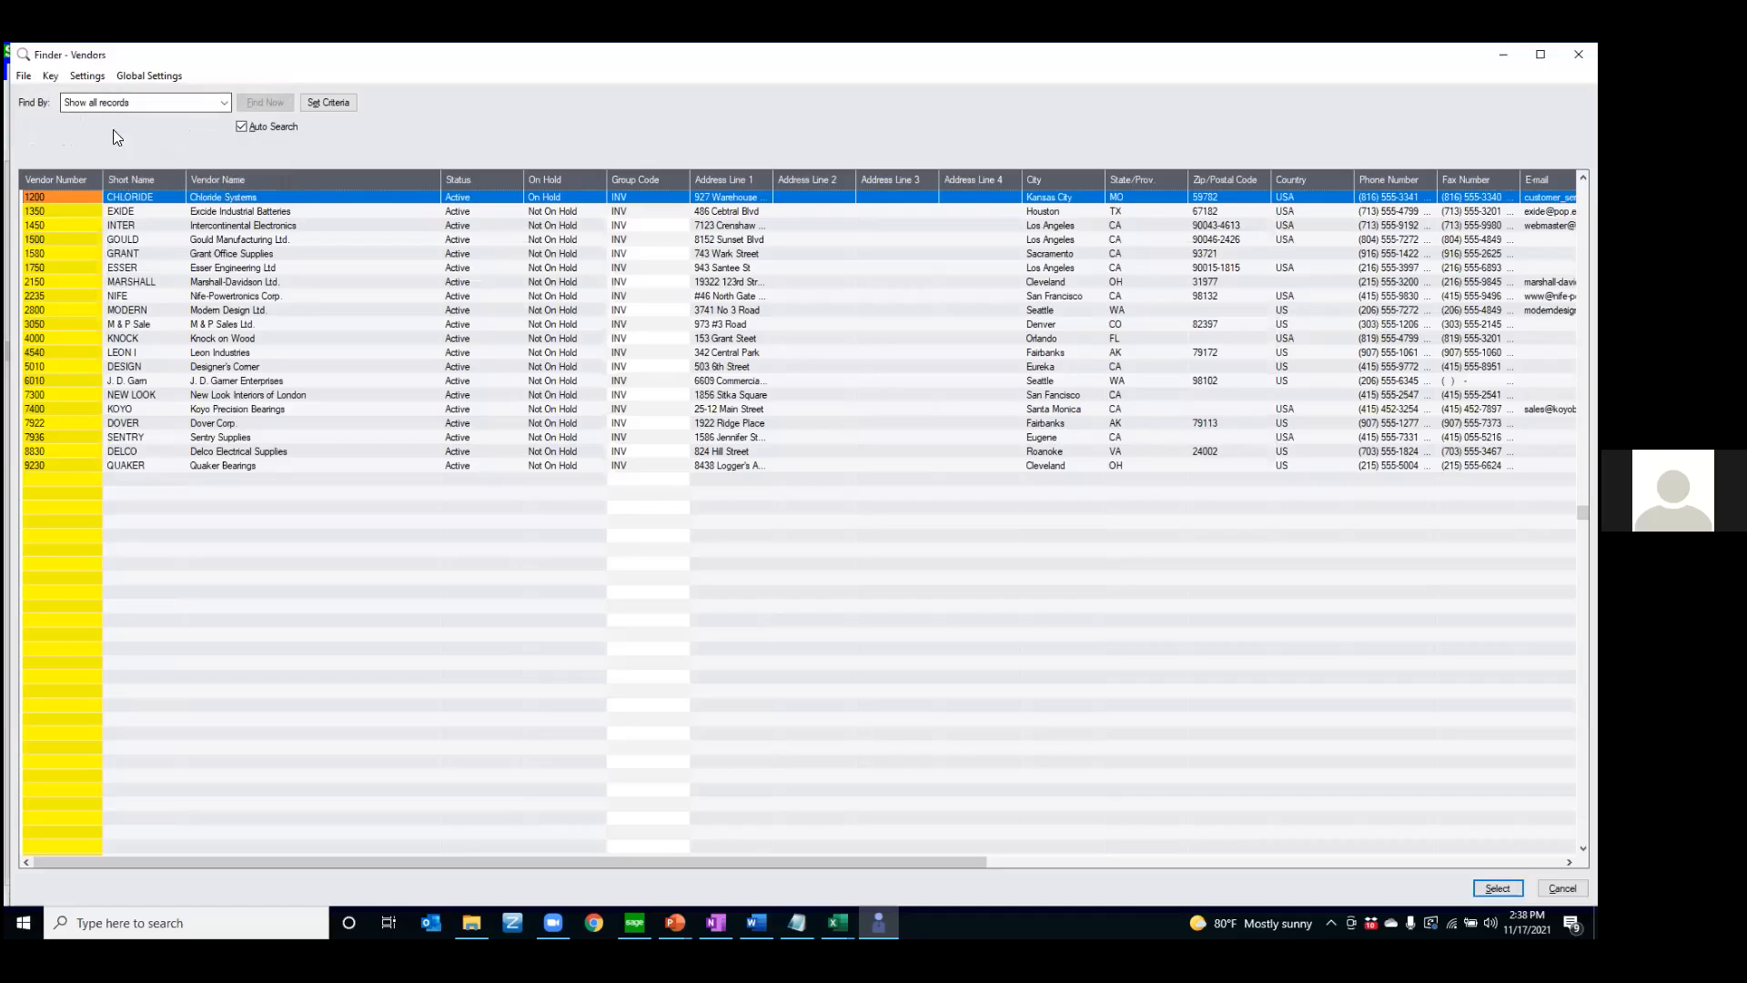
Add the AC#, Accounts Payable Contact, Disc Level and Business Registration Number columns to the Vendors finder and look them over in the list
{"action": "left_click", "coordinate": [91, 79]}
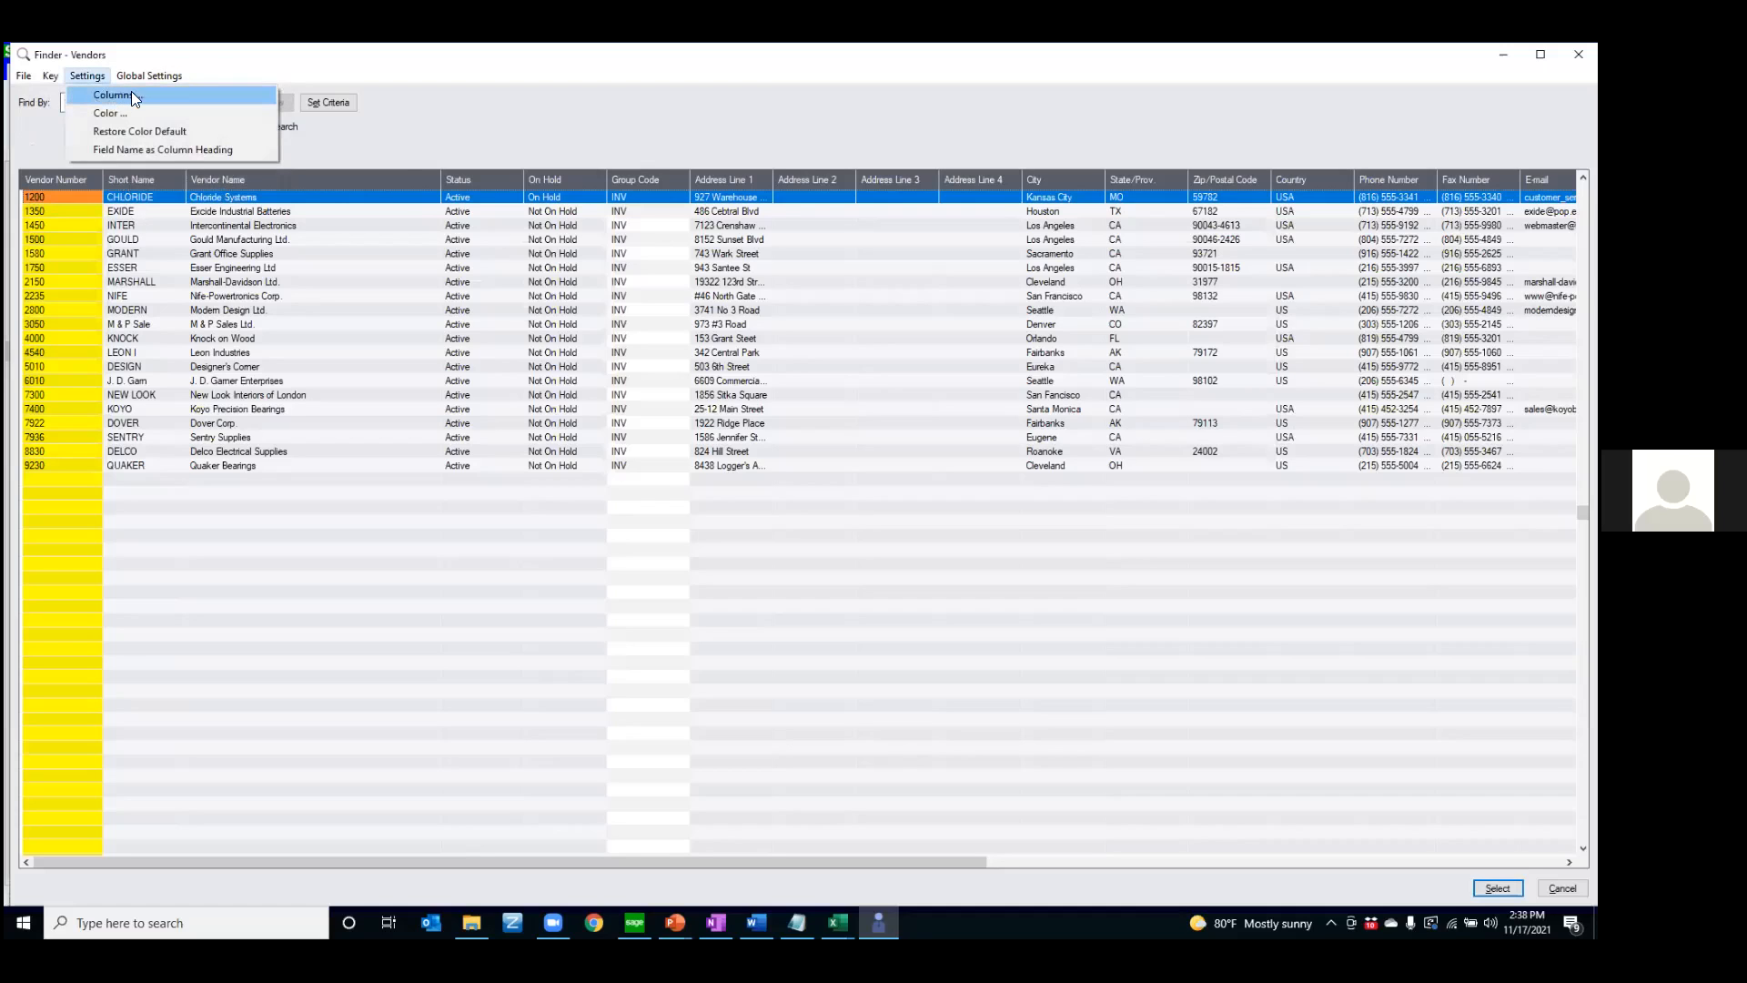
{"action": "left_click", "coordinate": [129, 94]}
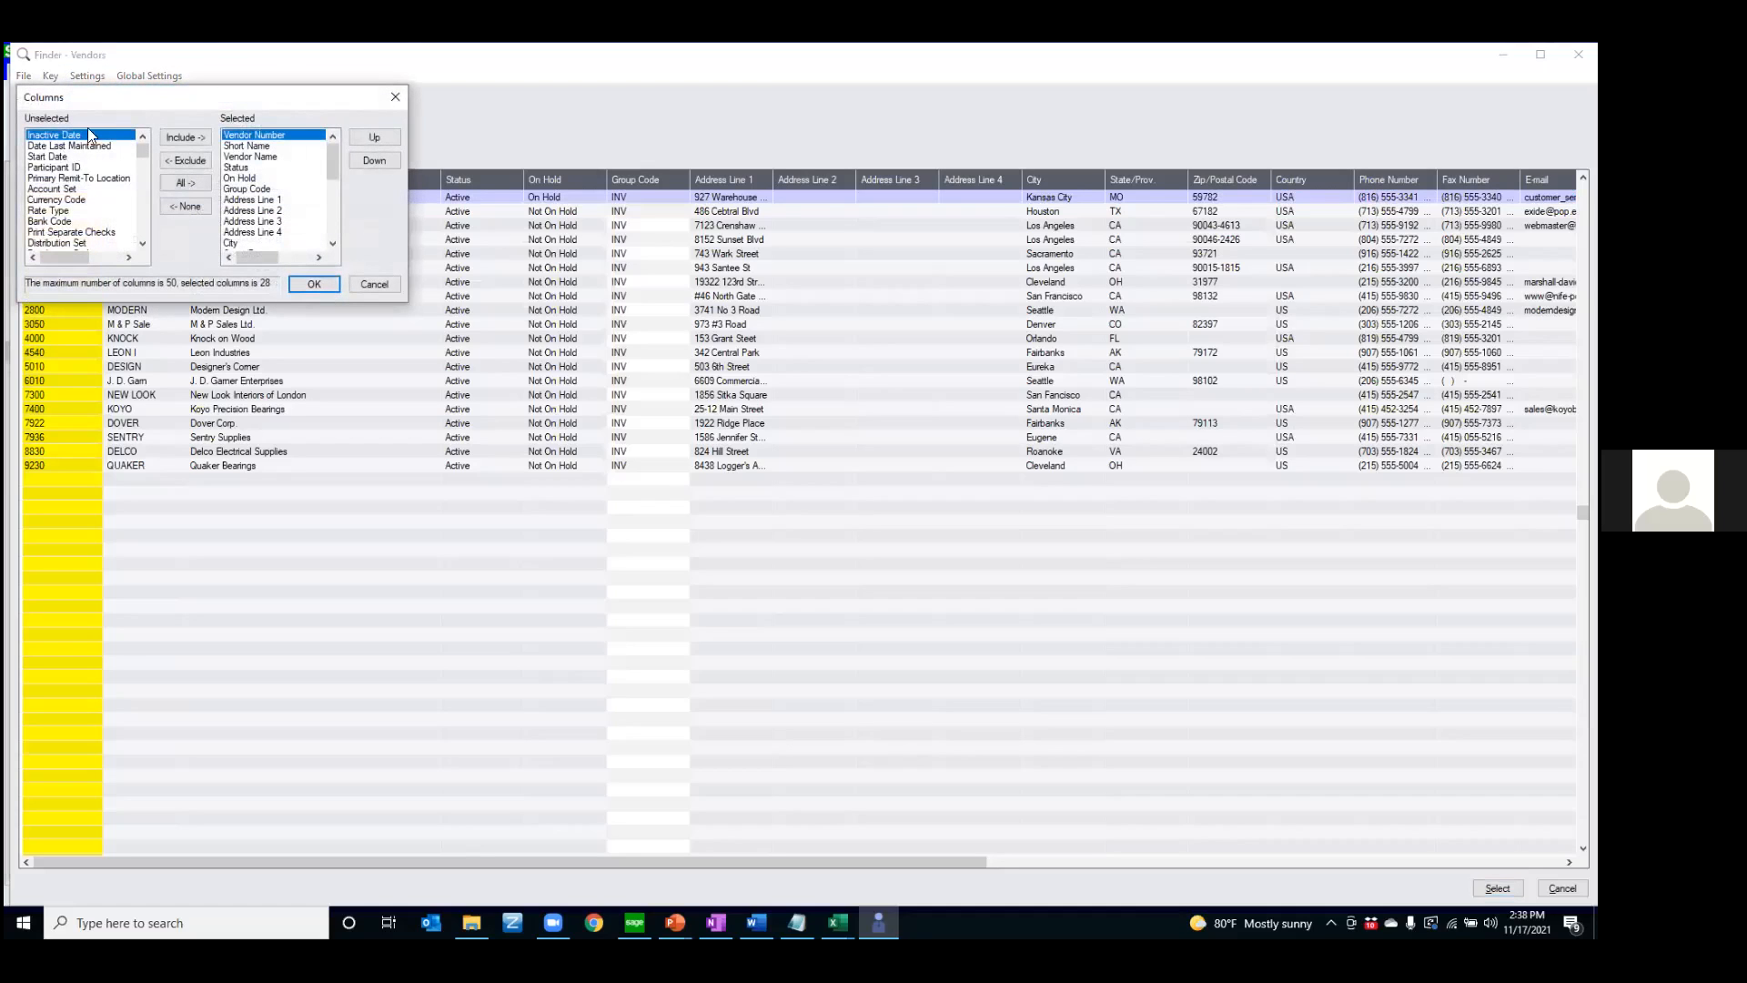
{"action": "scroll", "coordinate": [66, 196], "scroll_direction": "down", "scroll_amount": 10}
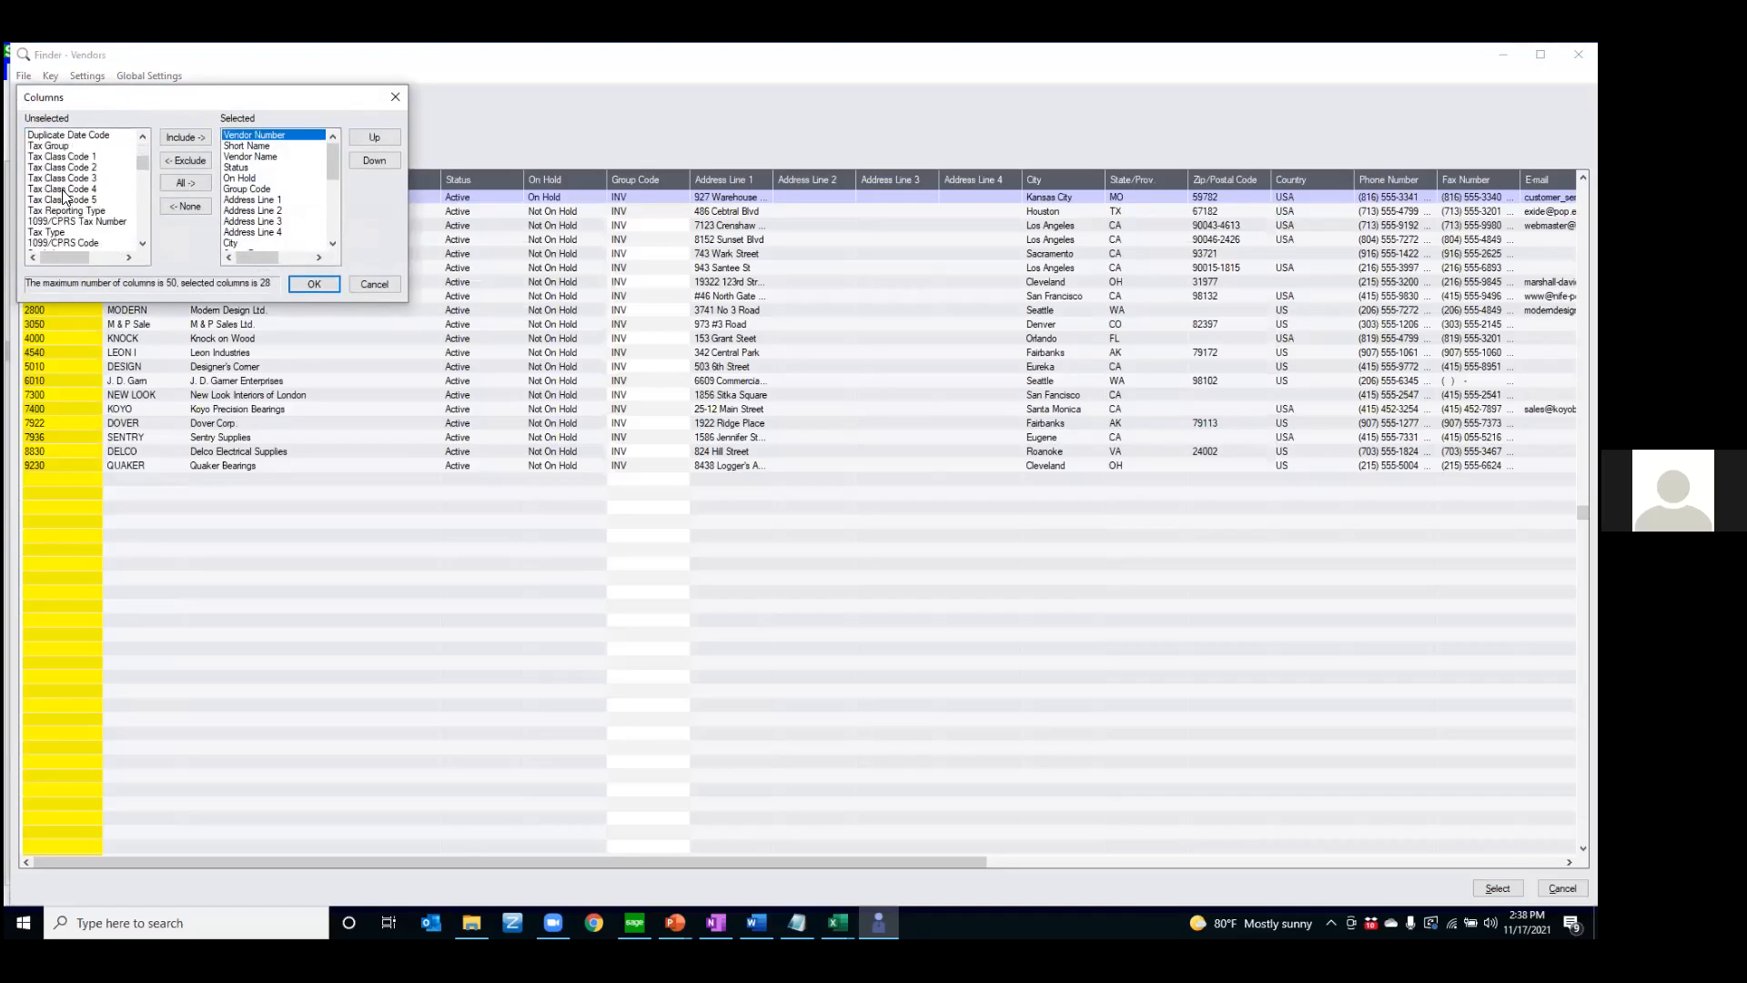
{"action": "scroll", "coordinate": [67, 202], "scroll_direction": "down", "scroll_amount": 10}
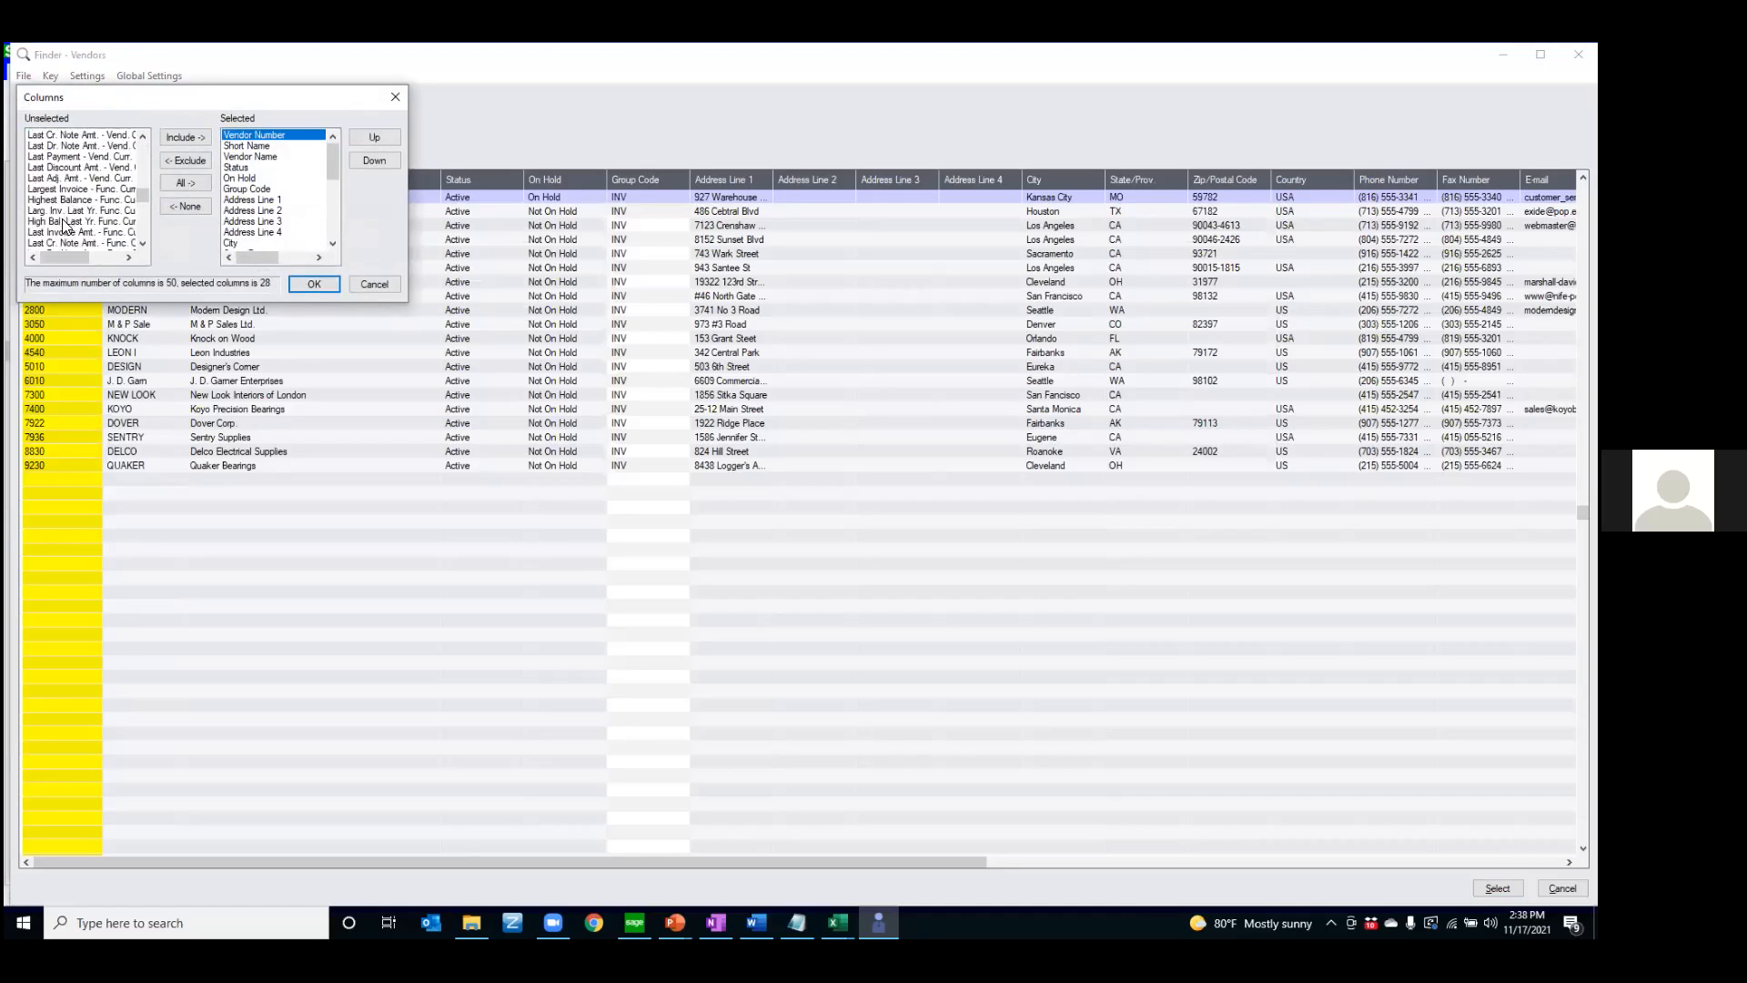
{"action": "scroll", "coordinate": [36, 226], "scroll_direction": "down", "scroll_amount": 10}
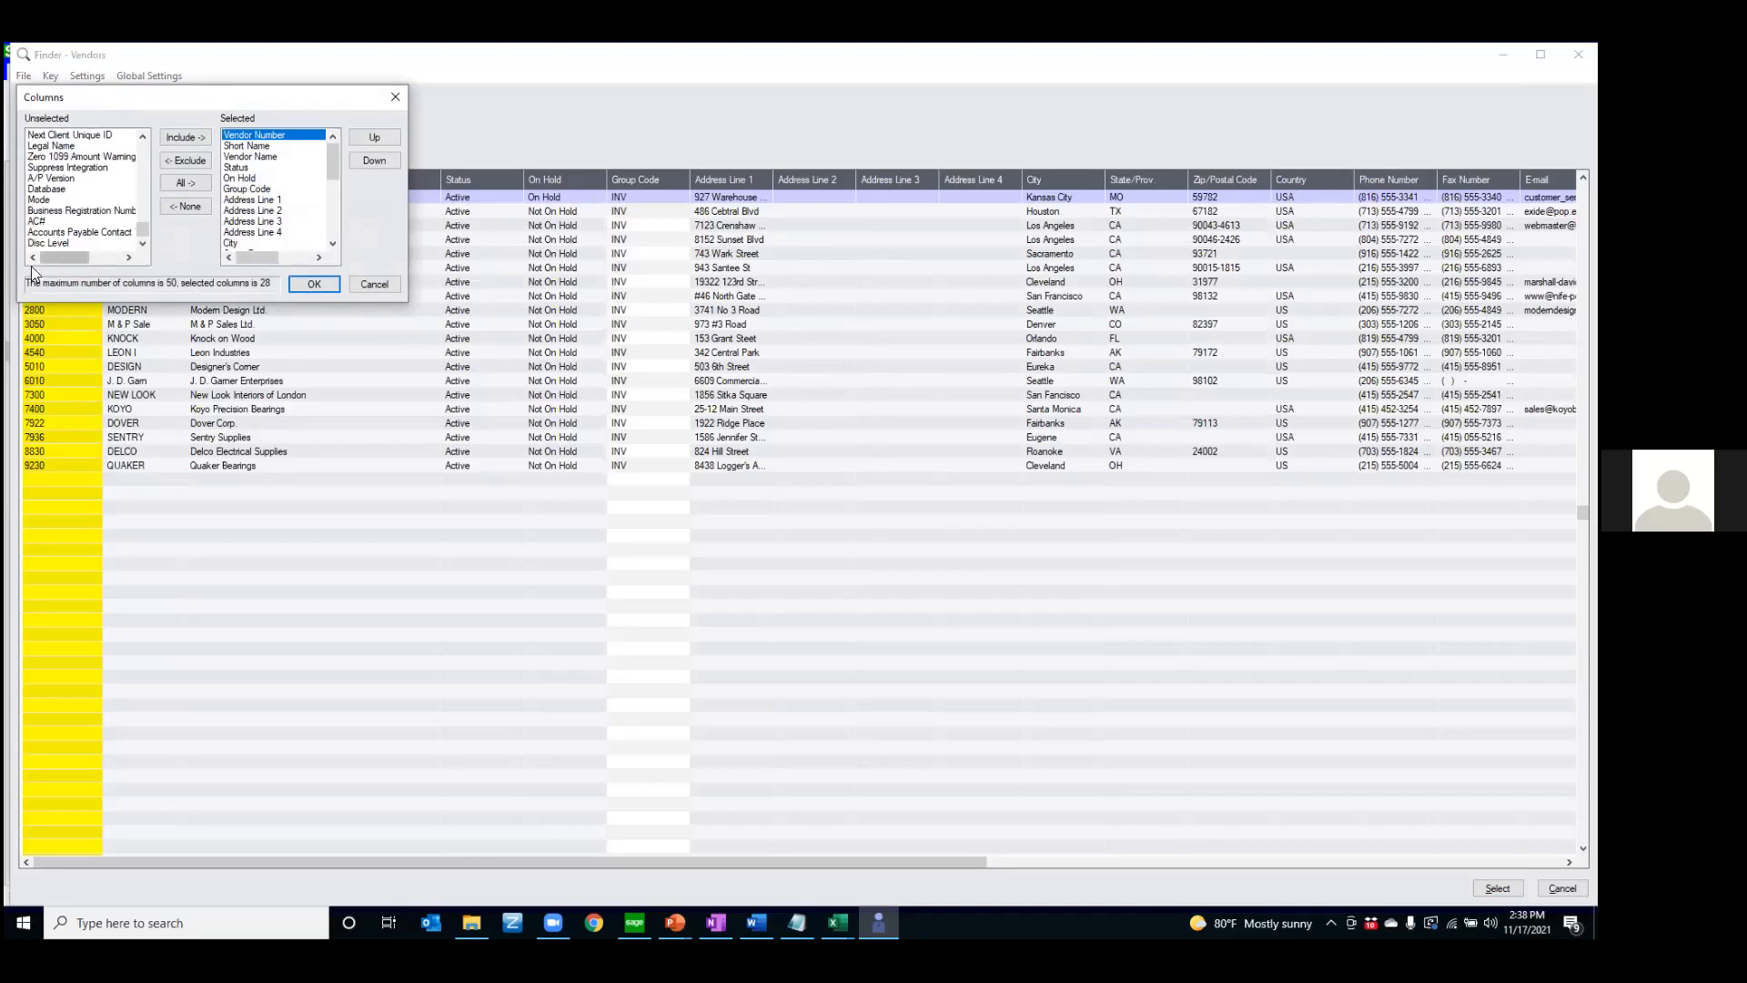
{"action": "left_click", "coordinate": [37, 221]}
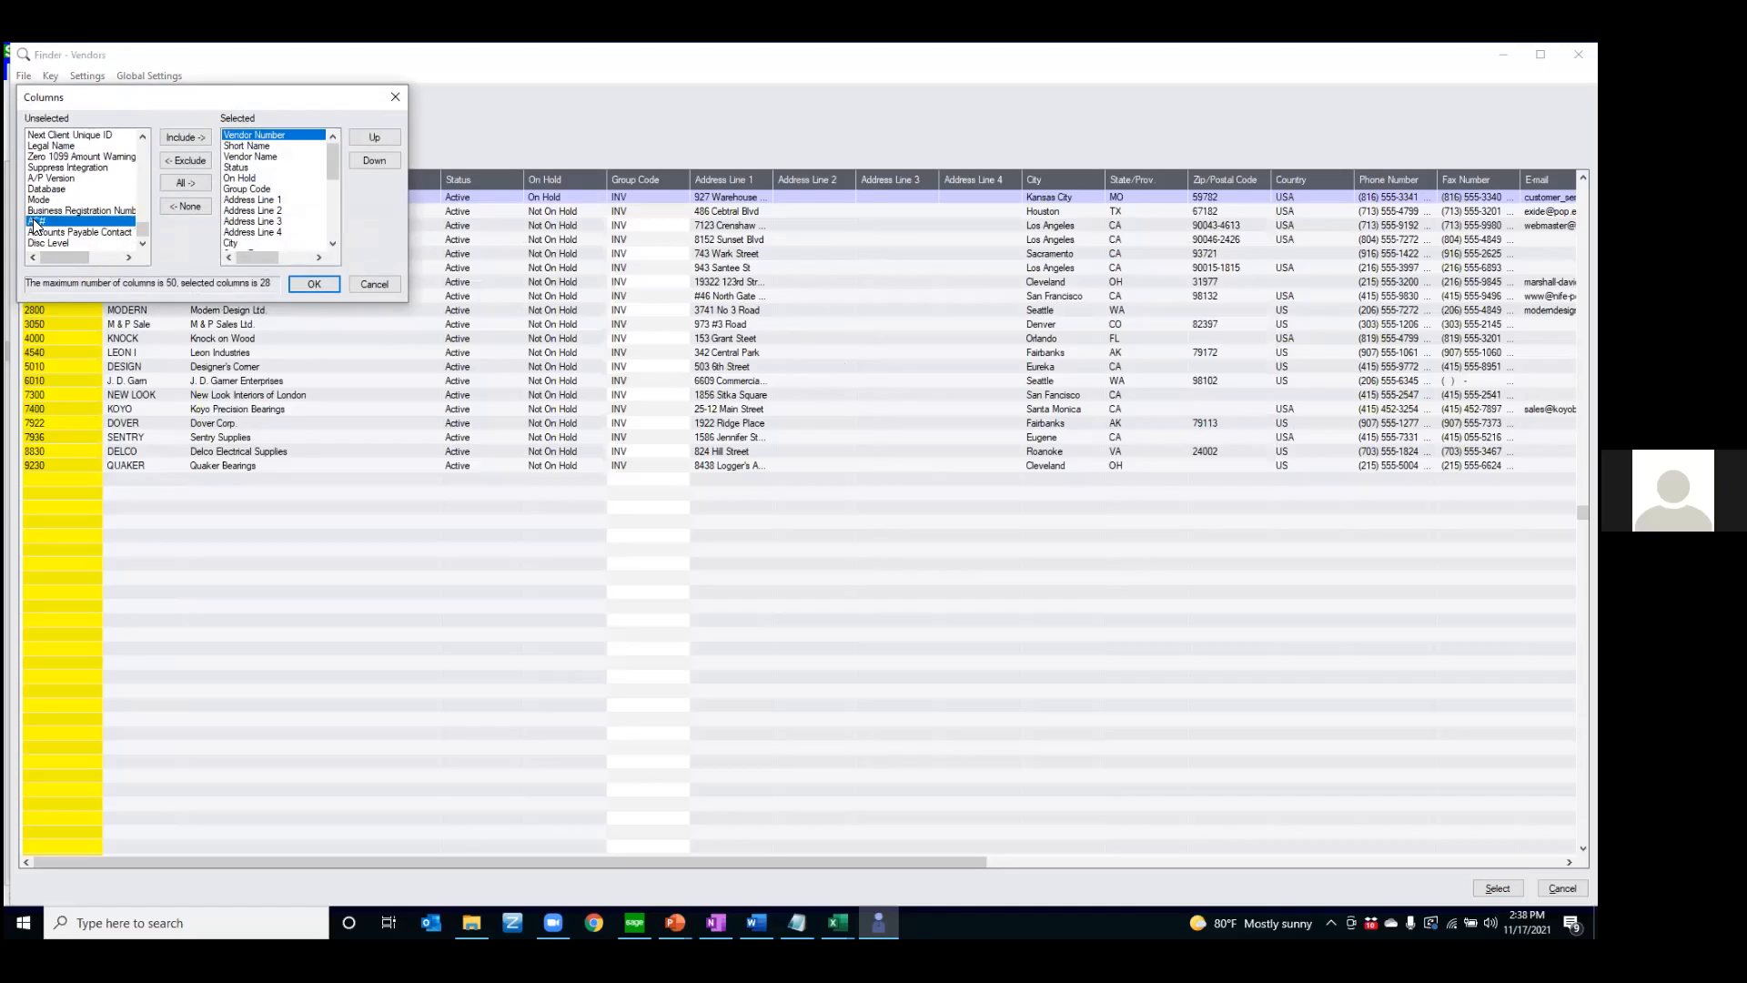
{"action": "left_click", "coordinate": [173, 136]}
{"action": "left_click", "coordinate": [178, 137]}
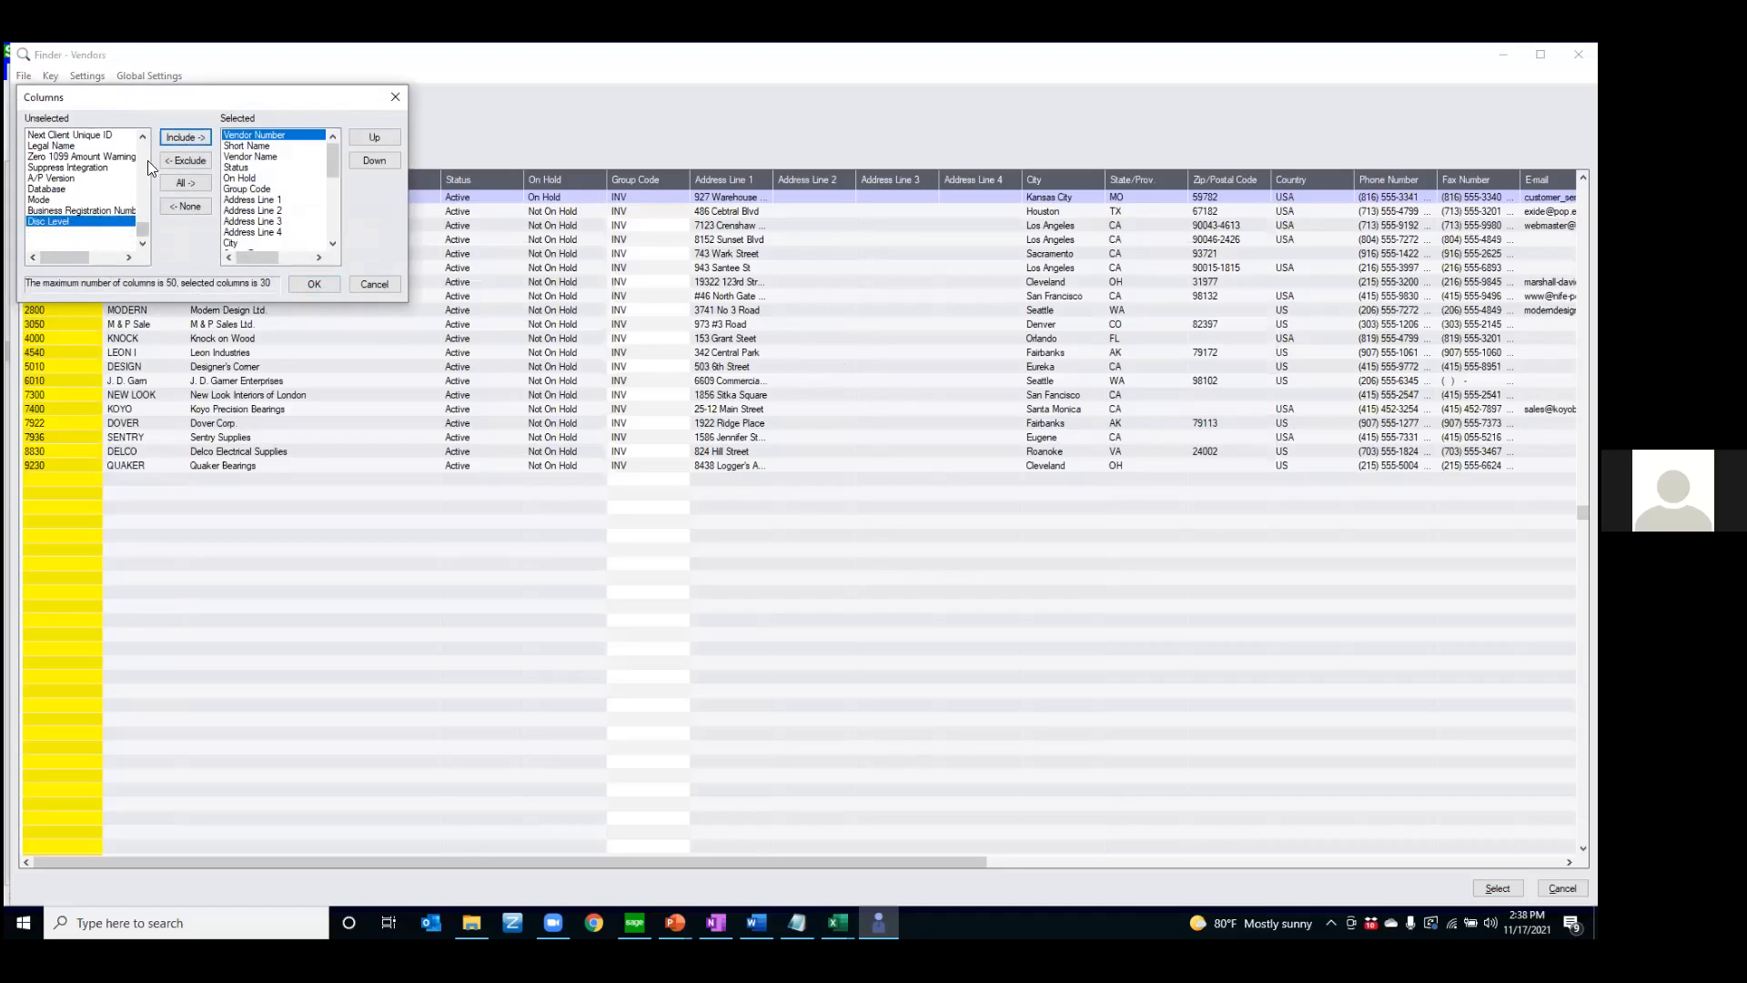
{"action": "left_click", "coordinate": [178, 136]}
{"action": "left_click", "coordinate": [169, 136]}
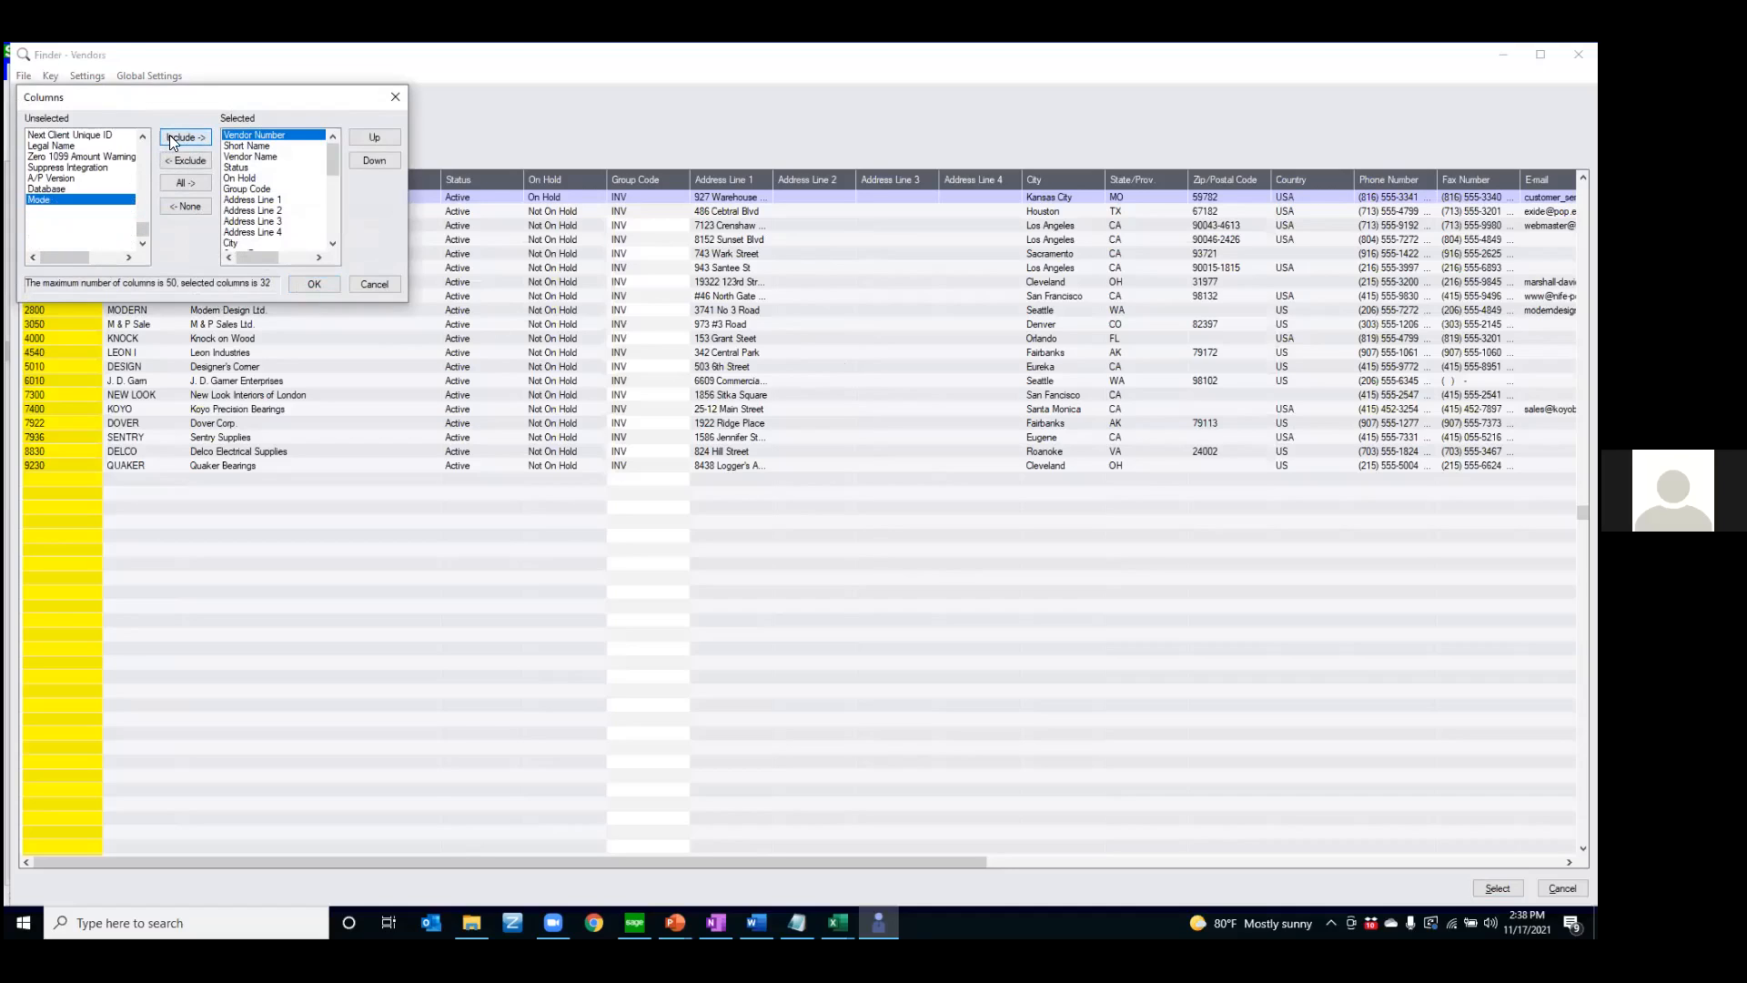
{"action": "left_click", "coordinate": [141, 166]}
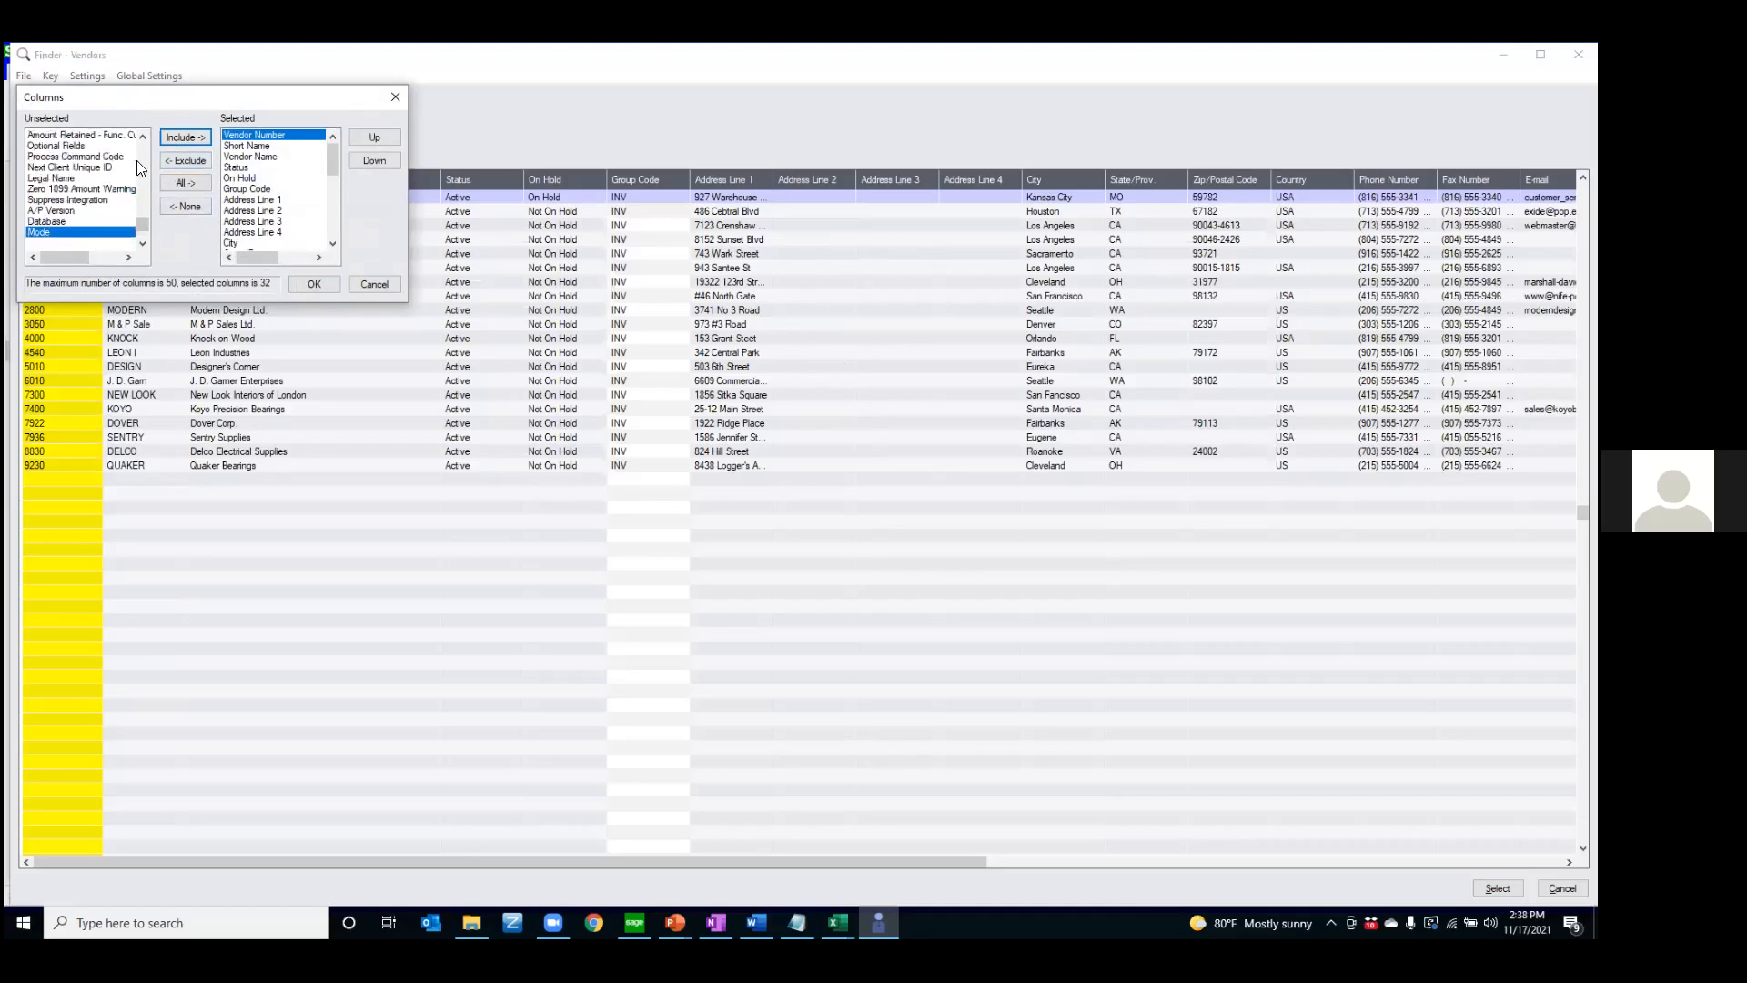
{"action": "left_click_drag", "start_coordinate": [140, 167], "coordinate": [137, 159]}
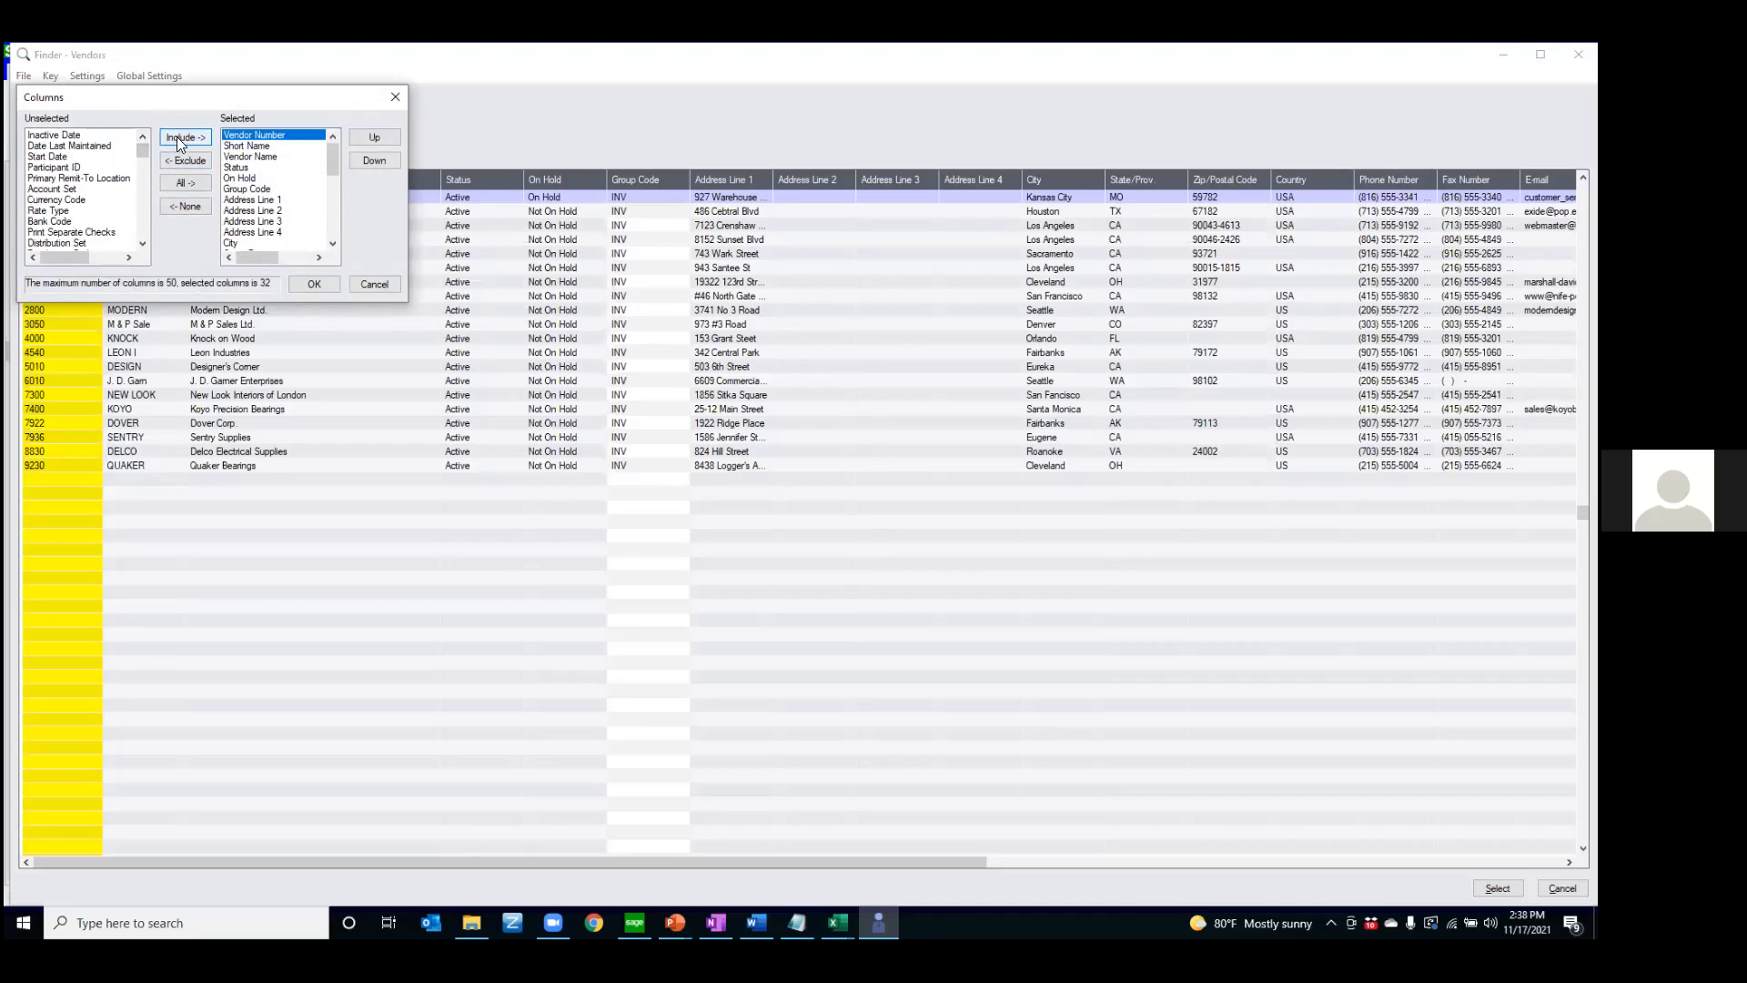
{"action": "left_click", "coordinate": [313, 283]}
{"action": "left_click_drag", "start_coordinate": [840, 863], "coordinate": [1529, 863]}
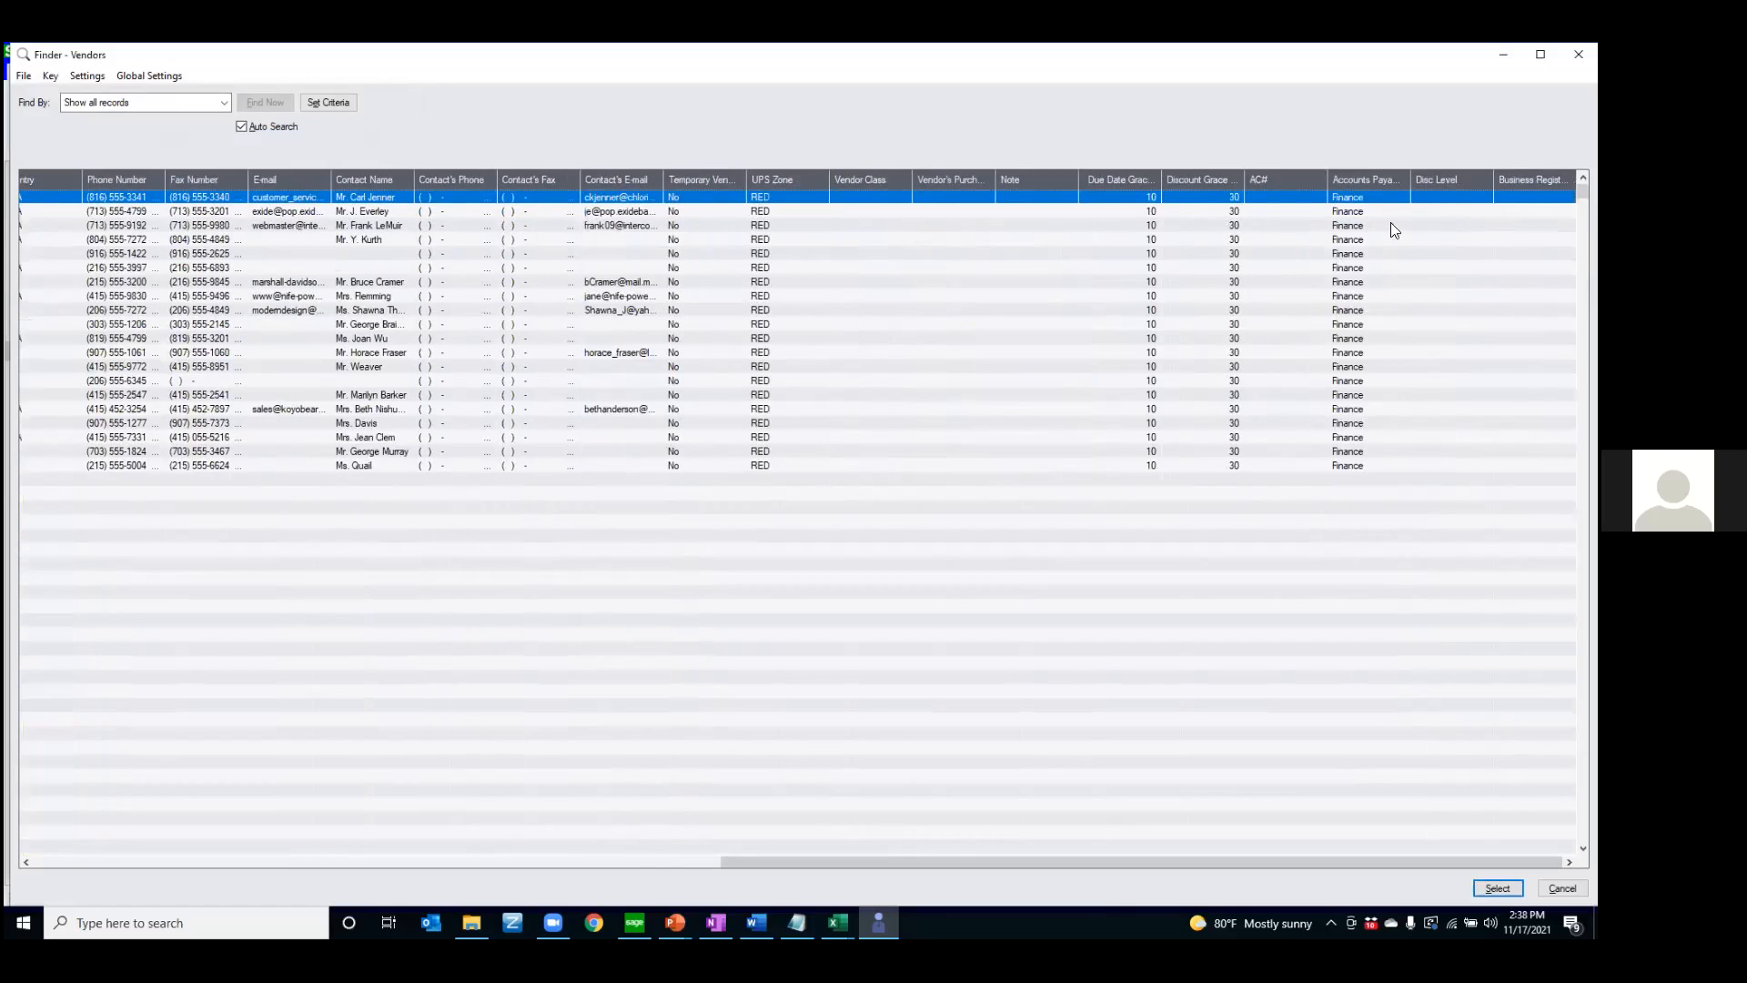
{"action": "left_click_drag", "start_coordinate": [1410, 180], "coordinate": [1433, 179]}
{"action": "left_click", "coordinate": [49, 862]}
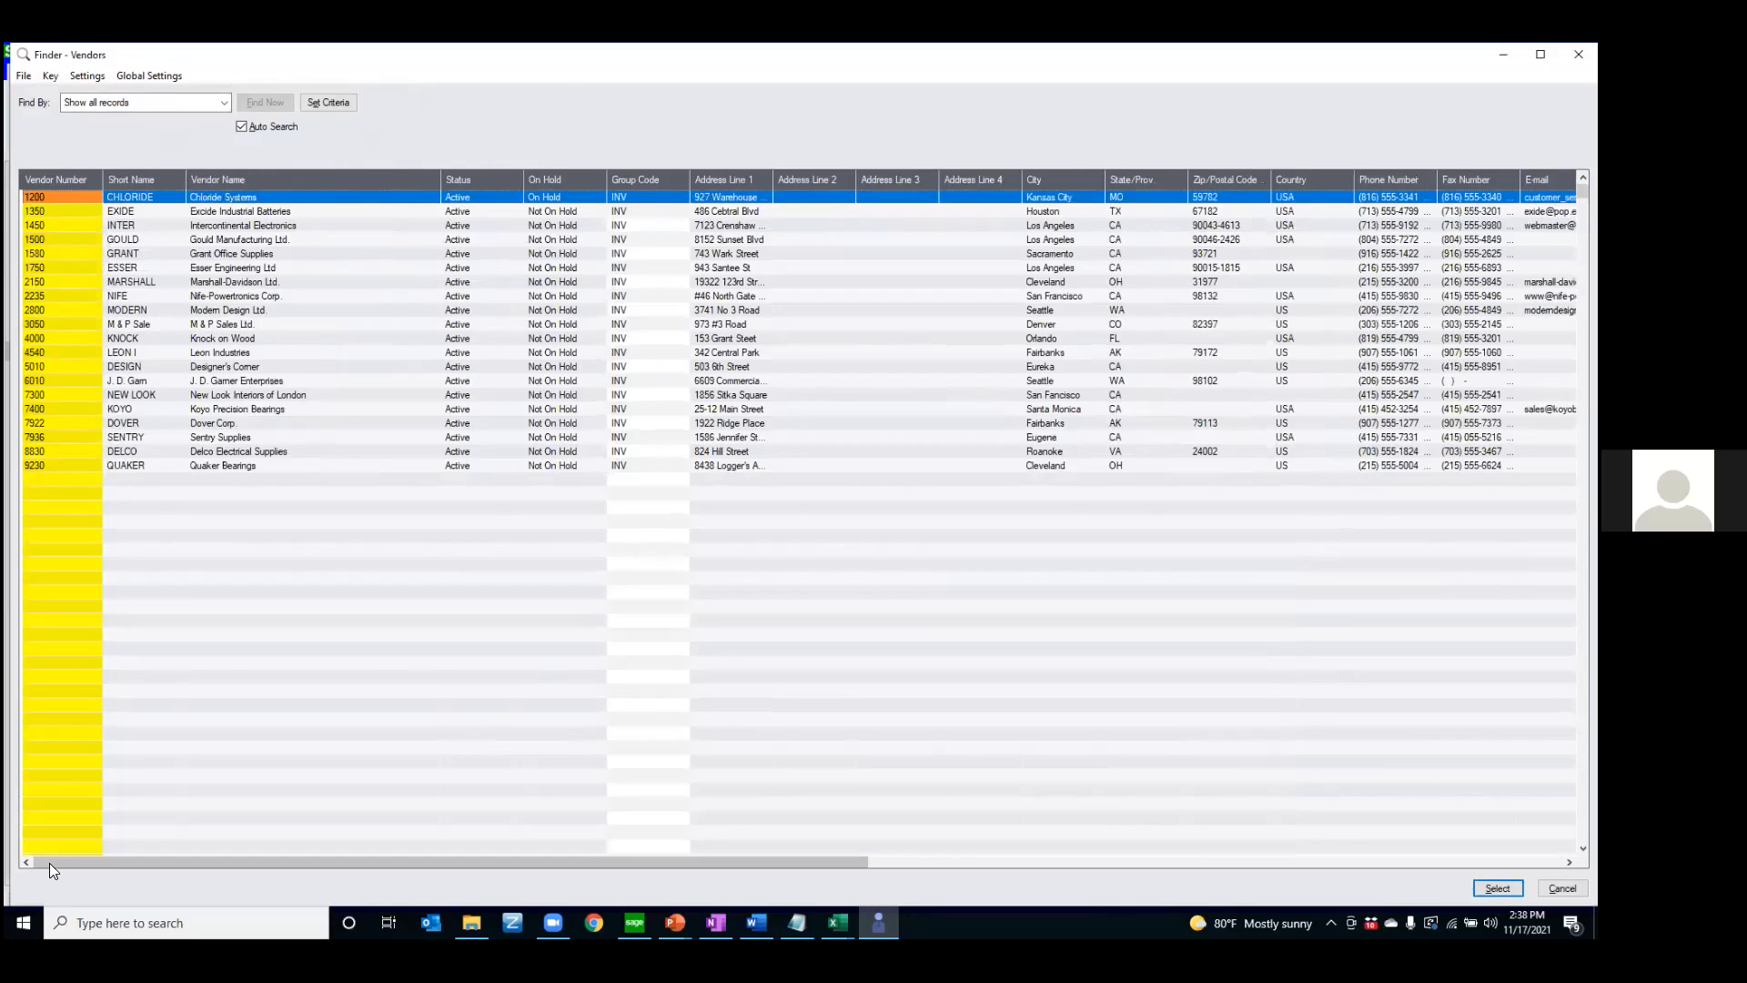
Move the Business Registration Number column above Temporary Vendor in the finder's column order
{"action": "left_click", "coordinate": [87, 75]}
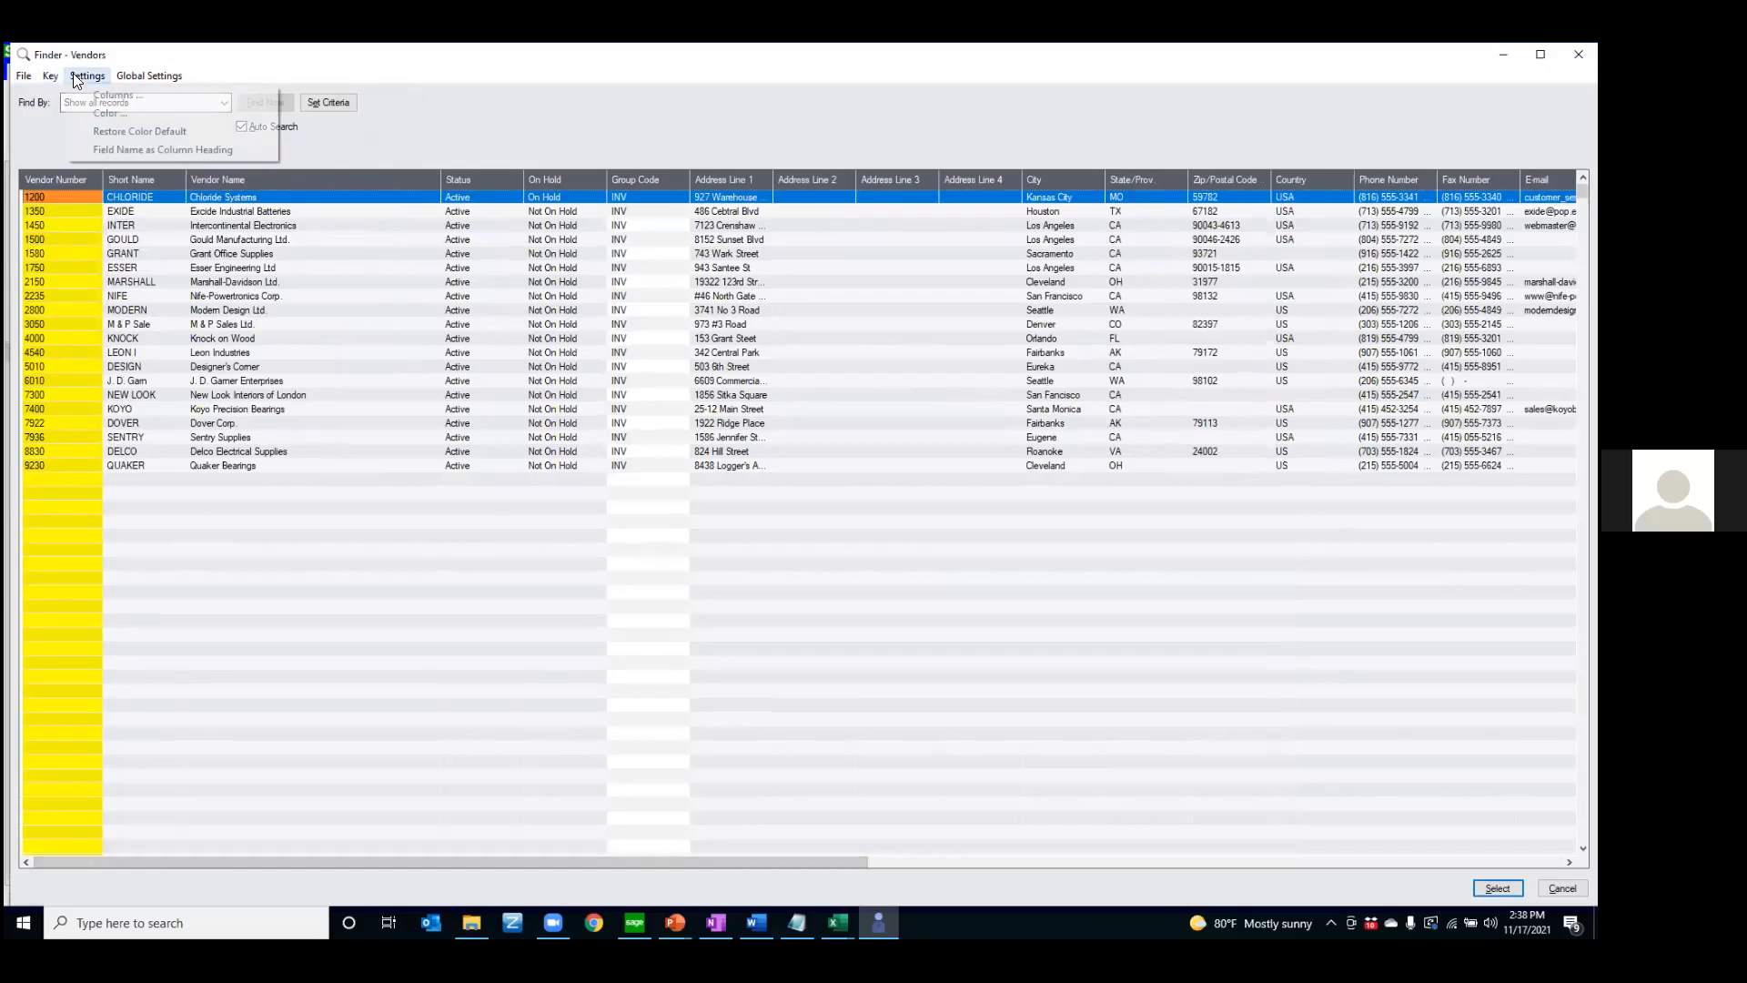
{"action": "left_click", "coordinate": [82, 97]}
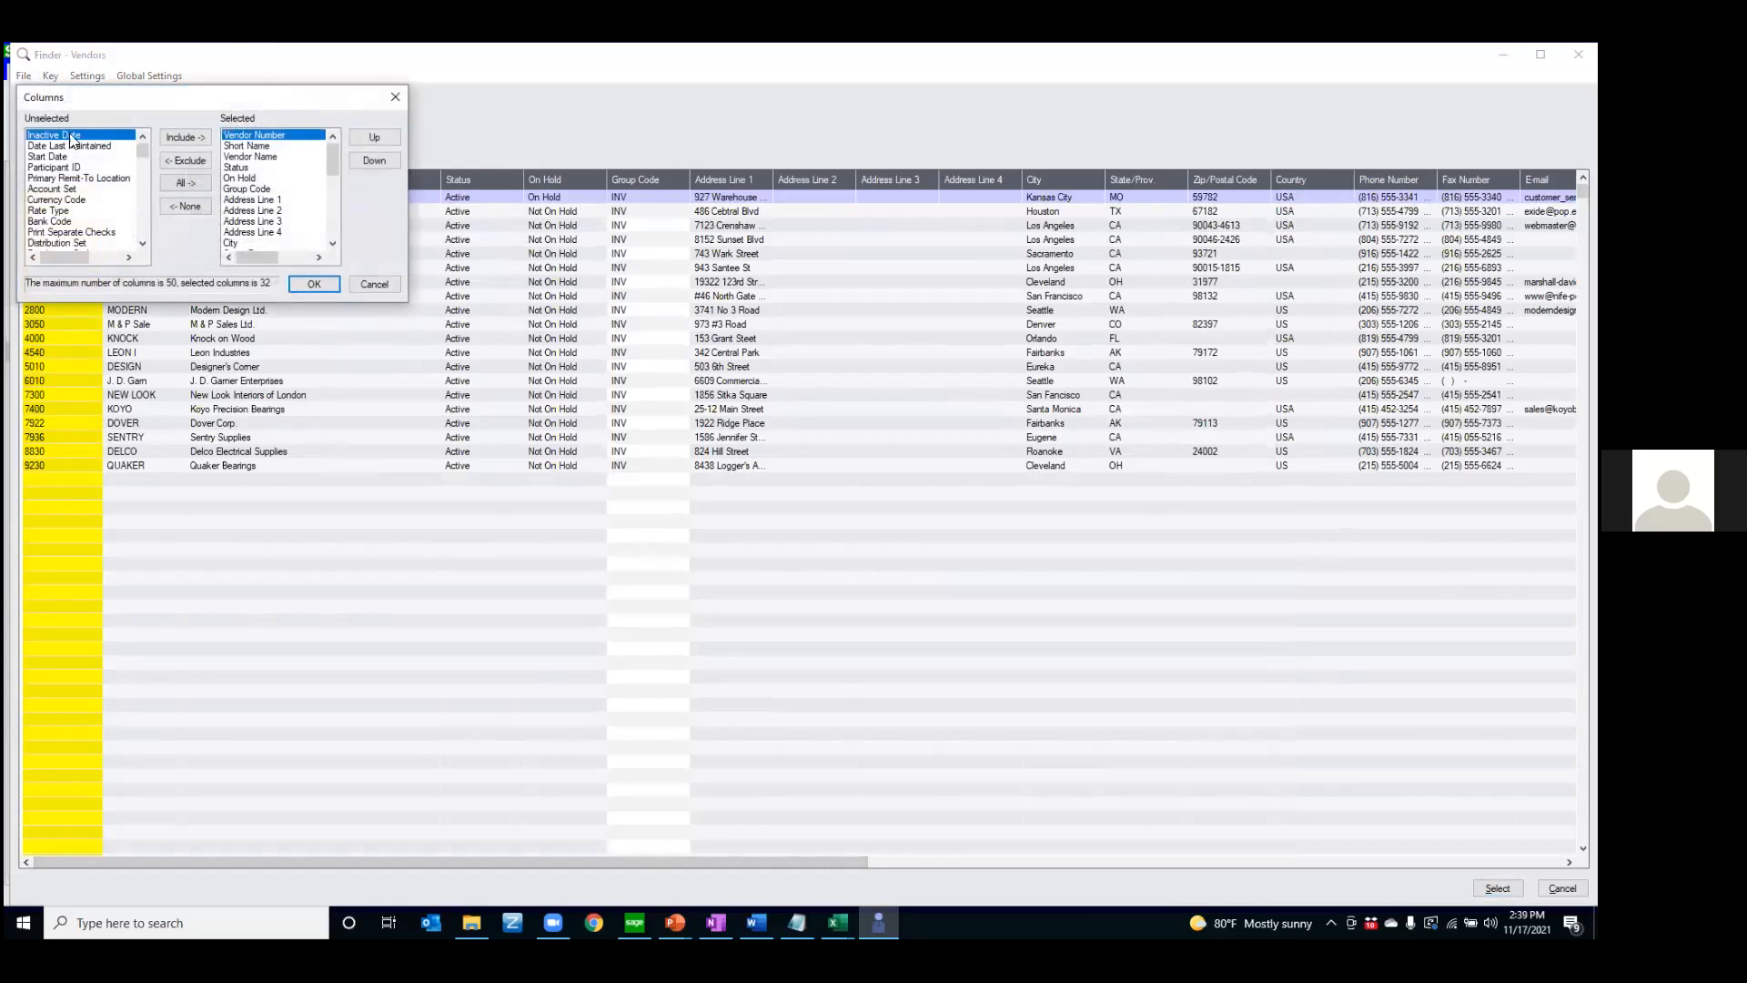
{"action": "scroll", "coordinate": [258, 189], "scroll_direction": "down", "scroll_amount": 2}
{"action": "scroll", "coordinate": [258, 189], "scroll_direction": "down", "scroll_amount": 5}
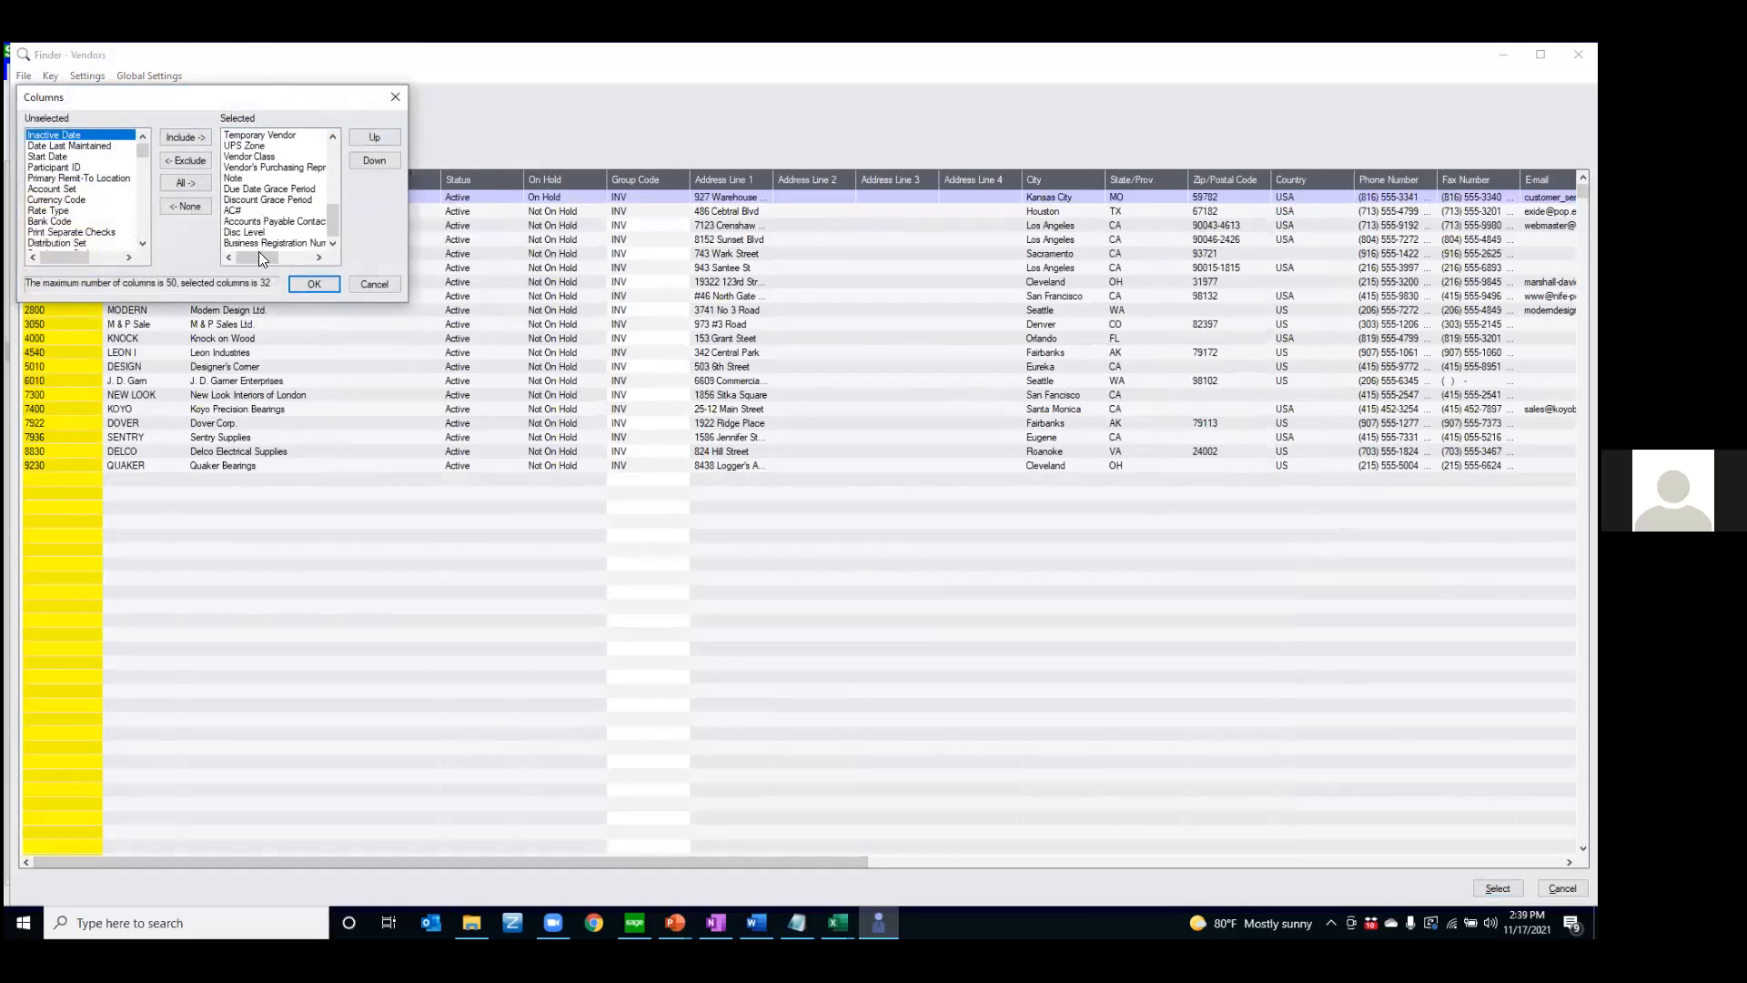
{"action": "left_click", "coordinate": [255, 241]}
{"action": "left_click", "coordinate": [379, 138]}
{"action": "left_click", "coordinate": [383, 135]}
{"action": "left_click", "coordinate": [382, 135]}
{"action": "left_click", "coordinate": [383, 135]}
{"action": "left_click", "coordinate": [382, 134]}
{"action": "left_click", "coordinate": [382, 135]}
{"action": "left_click", "coordinate": [382, 134]}
{"action": "left_click", "coordinate": [382, 135]}
{"action": "left_click", "coordinate": [382, 135]}
{"action": "left_click", "coordinate": [382, 137]}
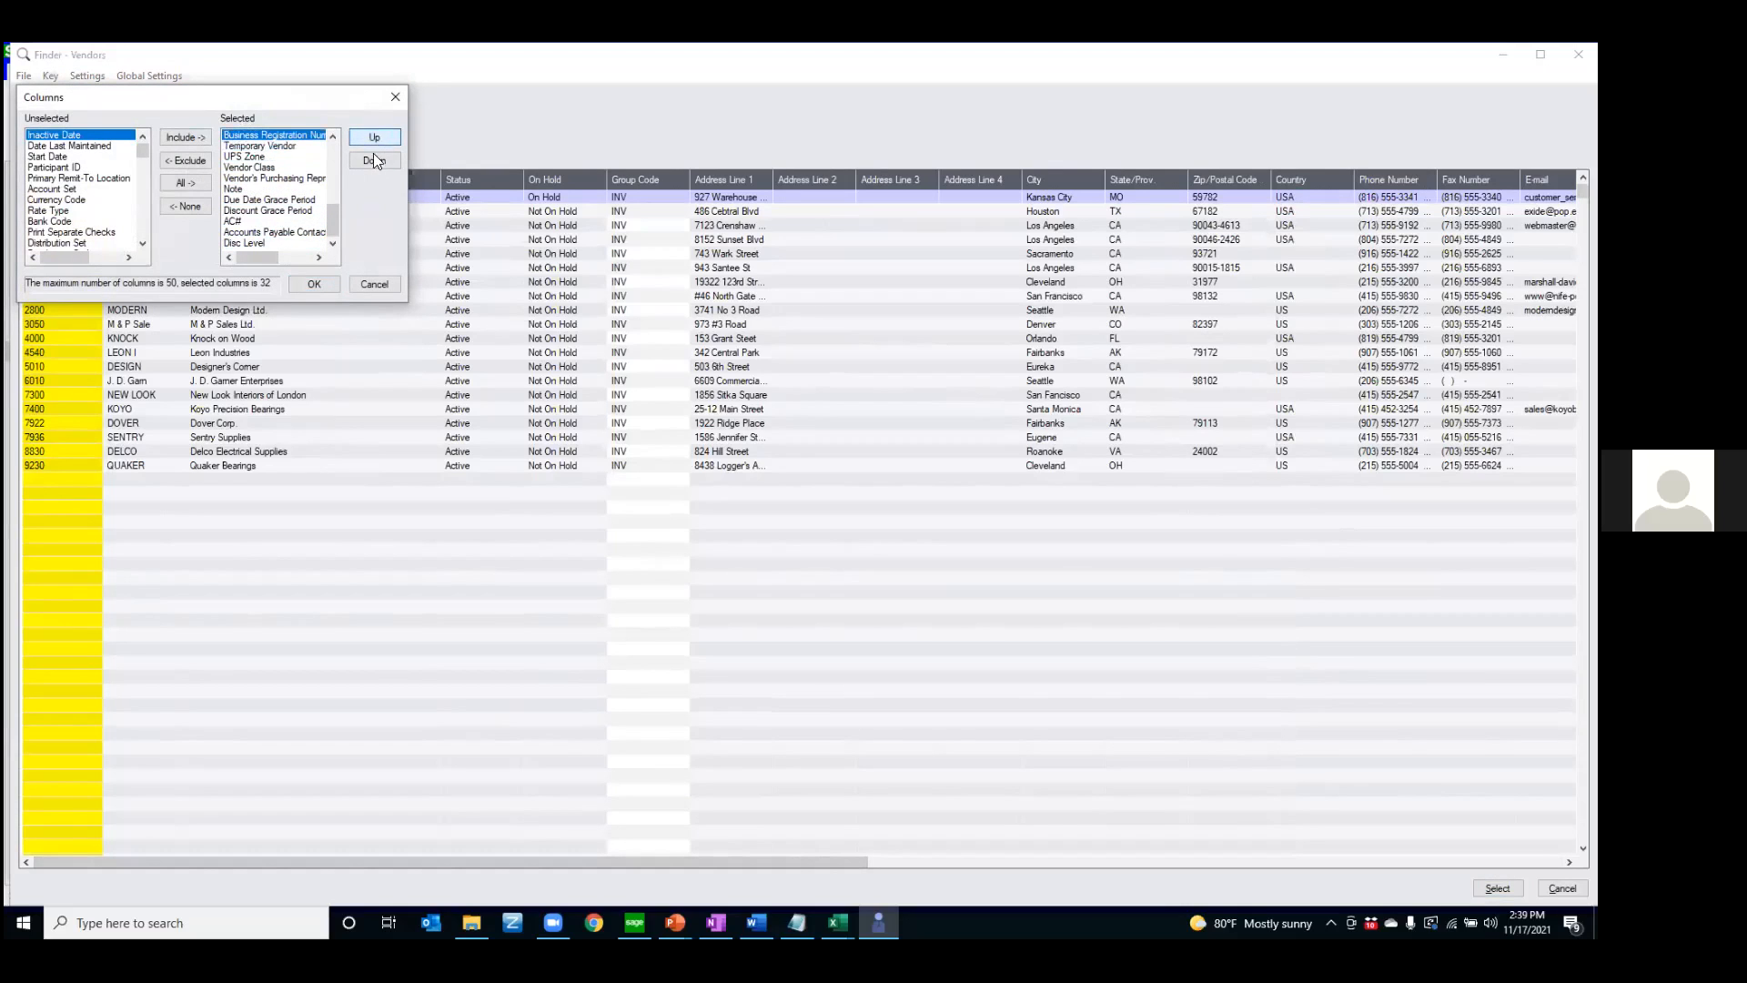
{"action": "left_click", "coordinate": [313, 286]}
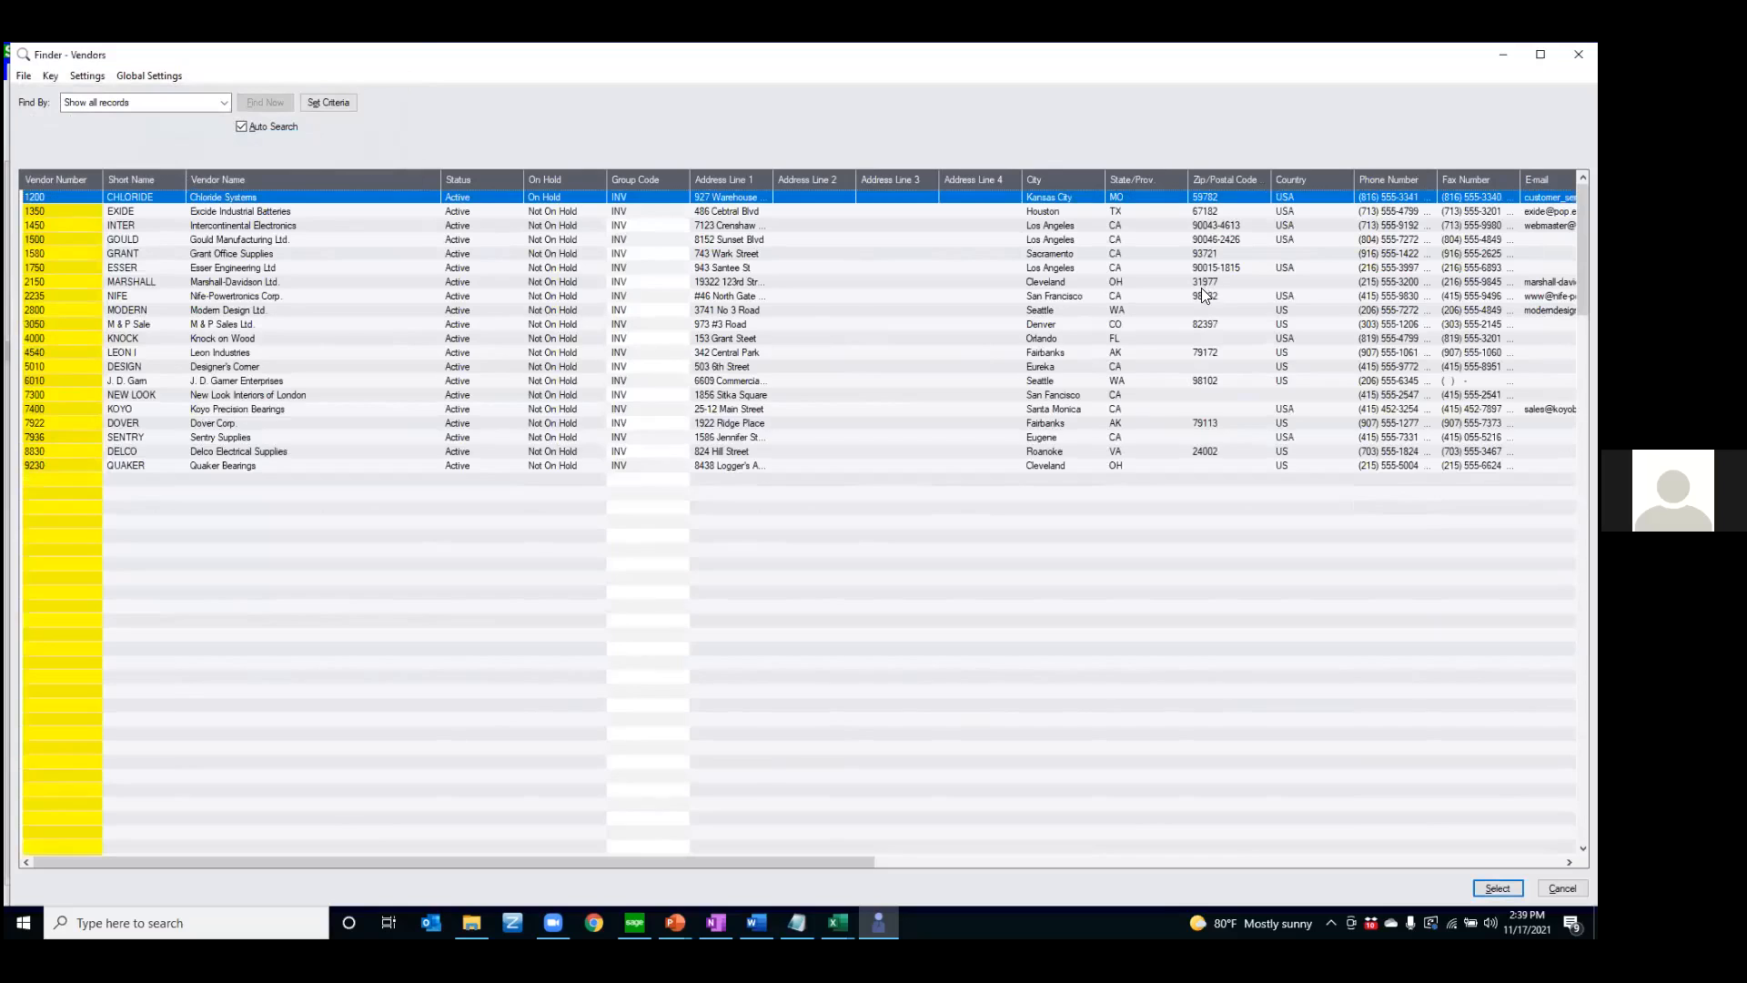
Hide the Status and On Hold columns in the Vendors finder
{"action": "mouse_move", "coordinate": [807, 178]}
{"action": "left_mouse_down"}
{"action": "mouse_move", "coordinate": [928, 176]}
{"action": "mouse_move", "coordinate": [799, 175]}
{"action": "left_mouse_up"}
{"action": "left_click_drag", "start_coordinate": [521, 179], "coordinate": [428, 188]}
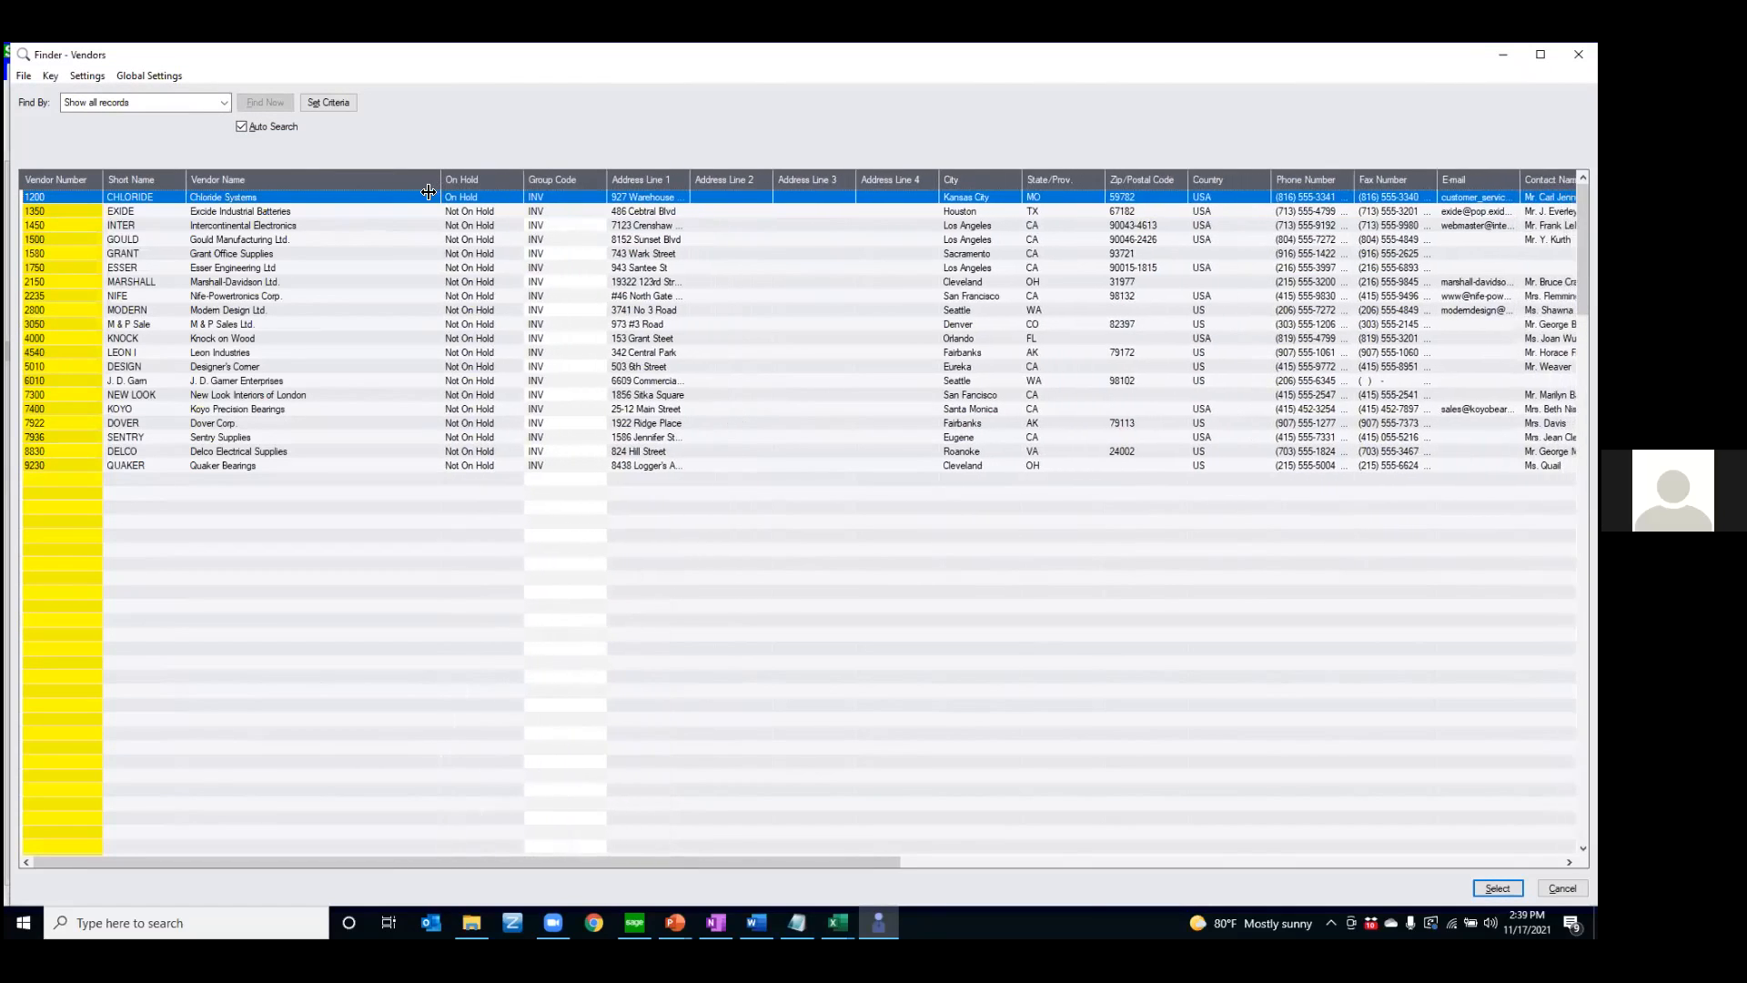
{"action": "right_click", "coordinate": [475, 178]}
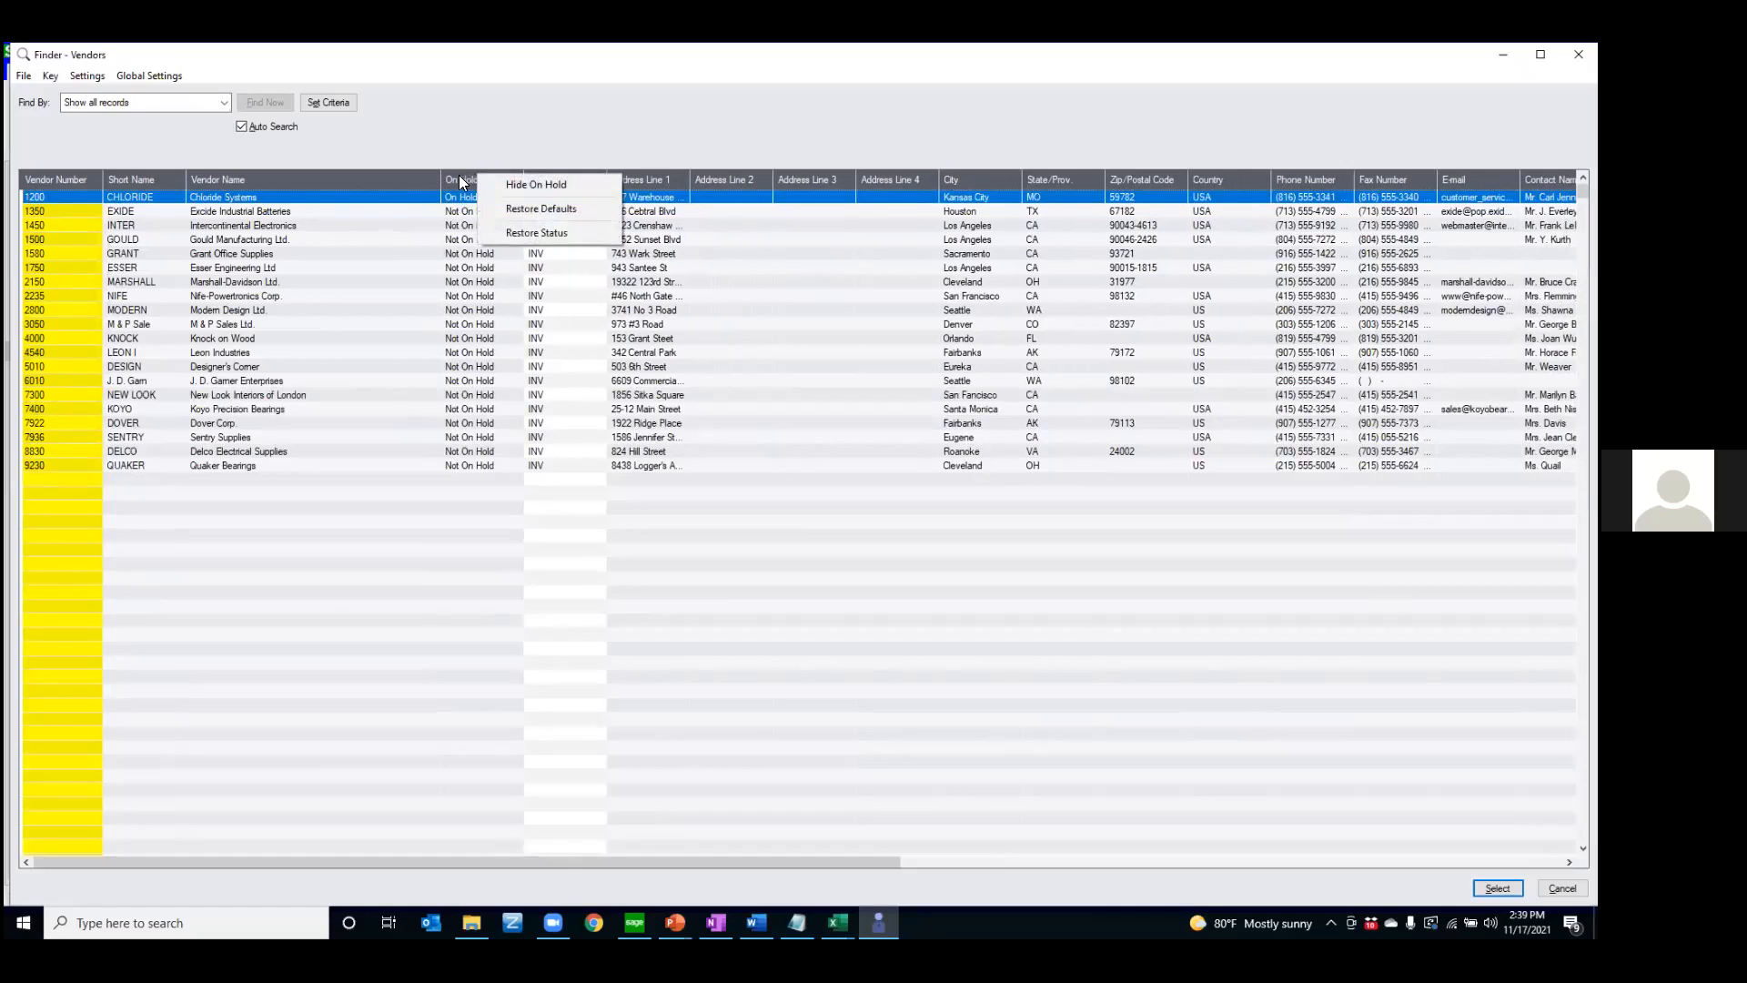
{"action": "left_click", "coordinate": [561, 184]}
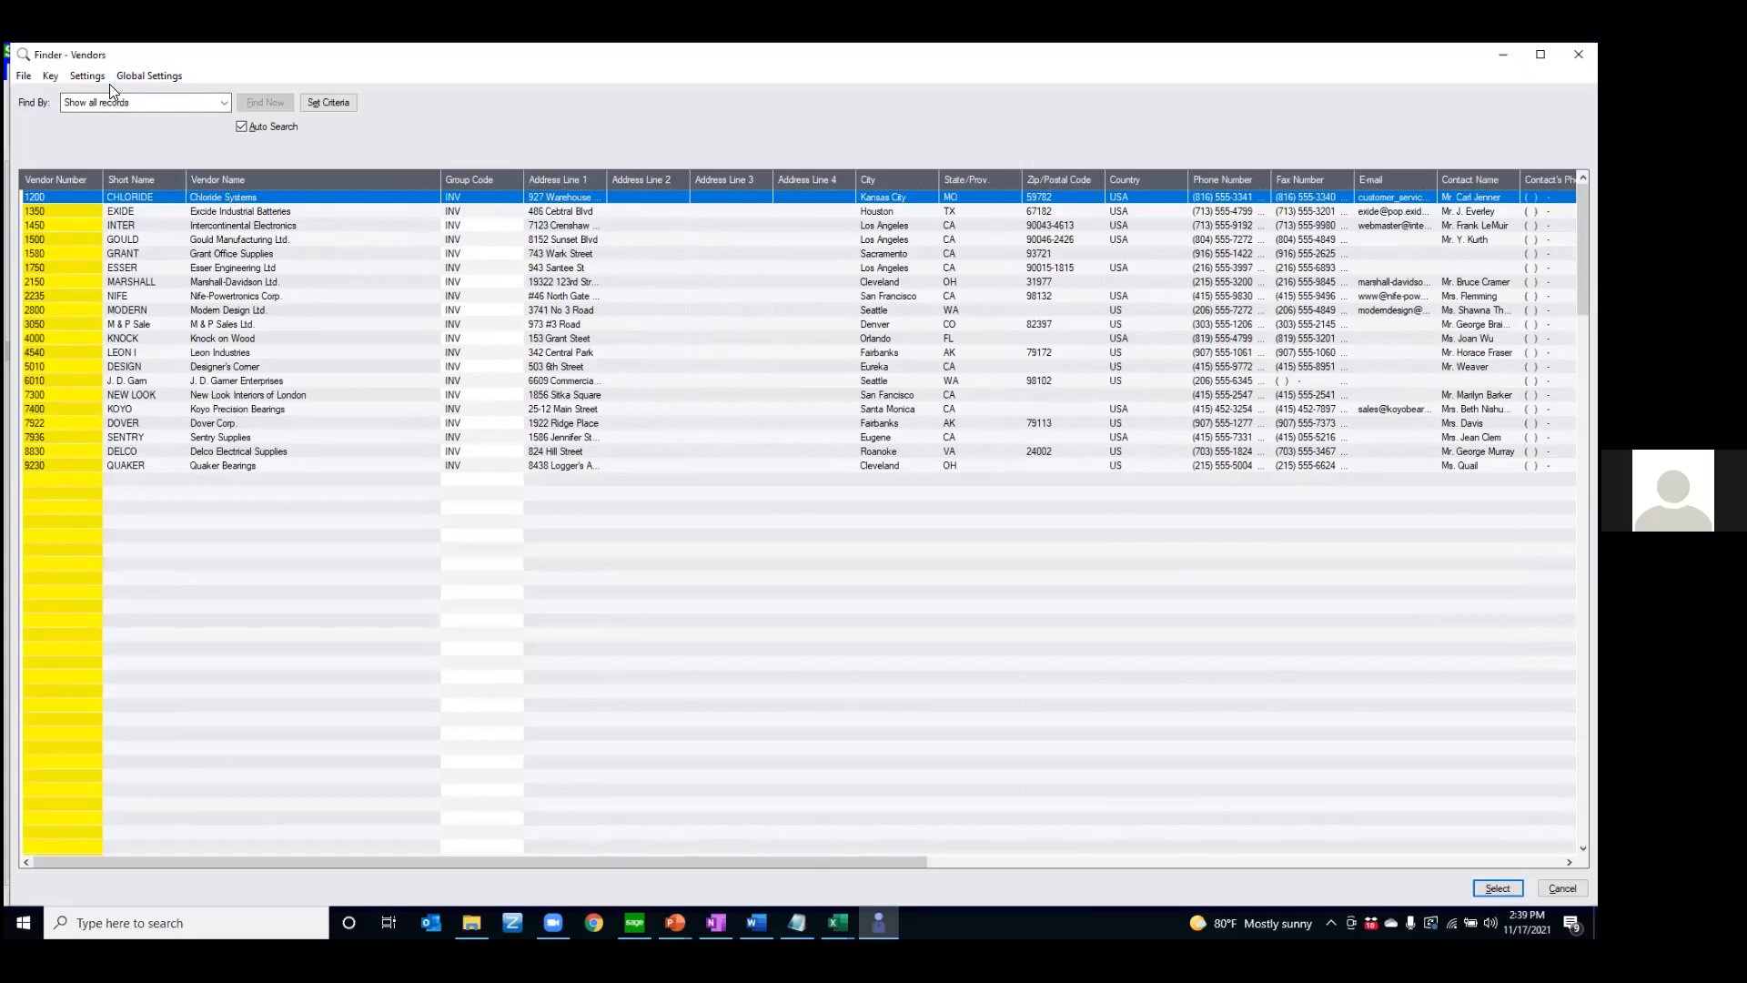
Try Vendor Short Name and Group Code as the finder's key, and restore Vendor Number as the key
{"action": "left_click", "coordinate": [58, 80]}
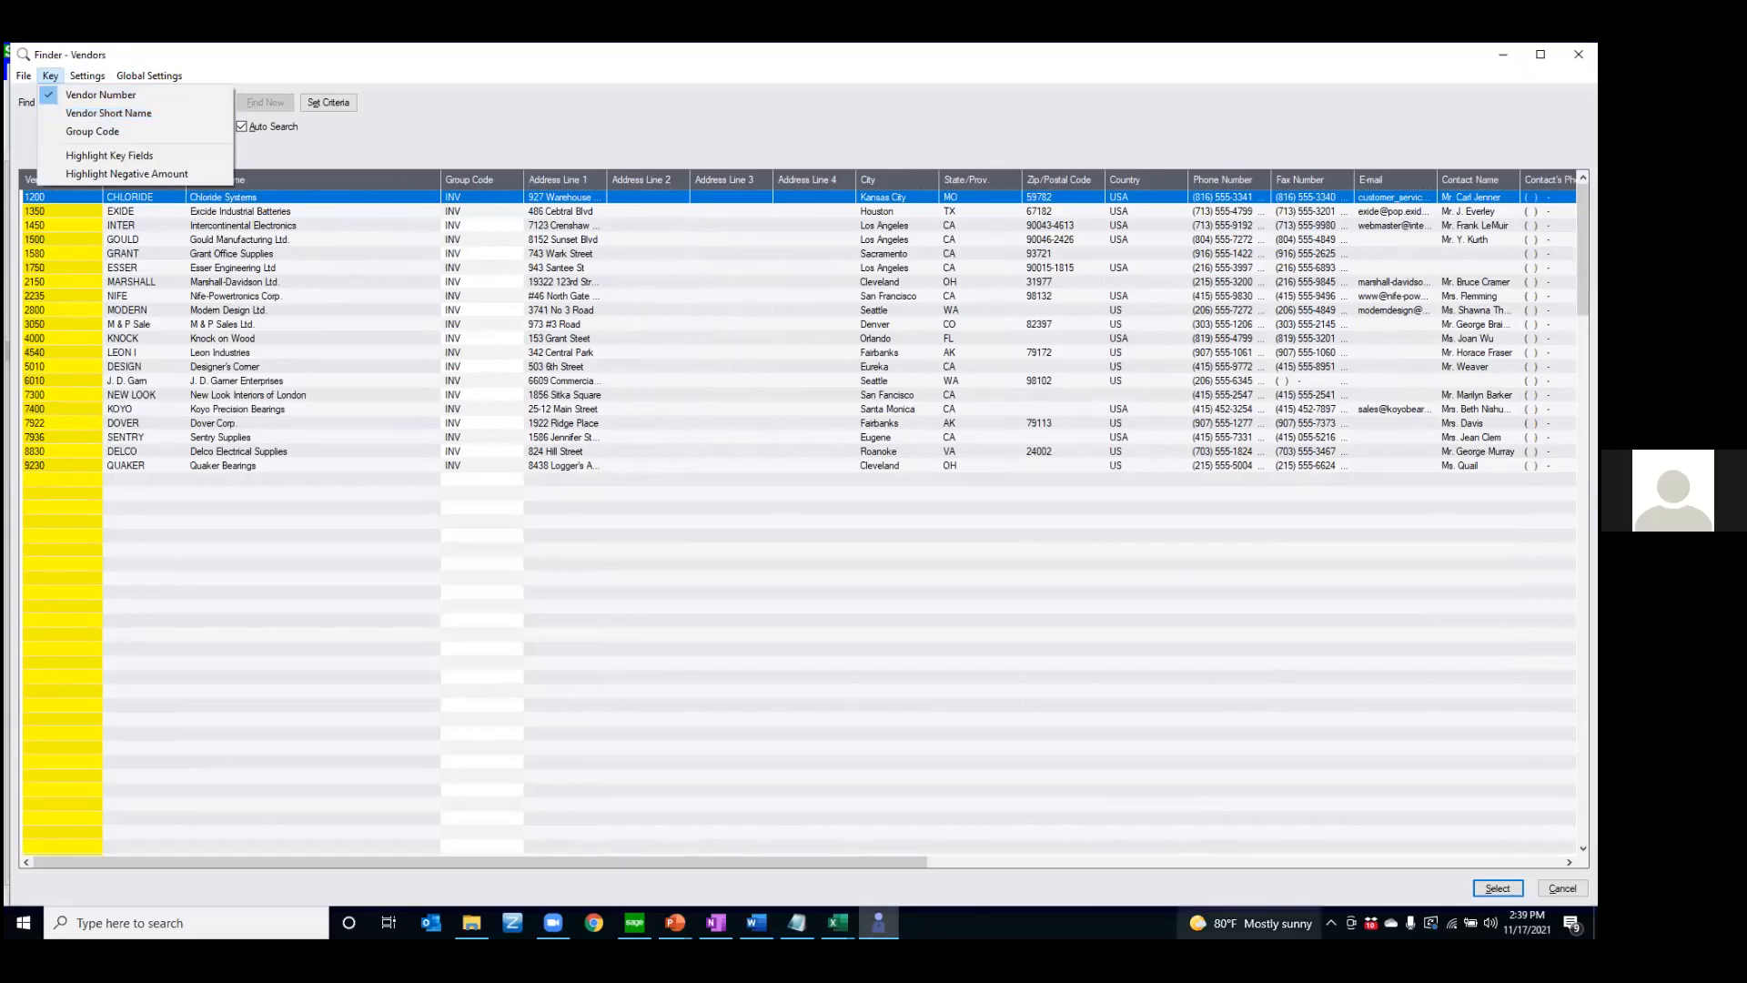
{"action": "left_click", "coordinate": [709, 534]}
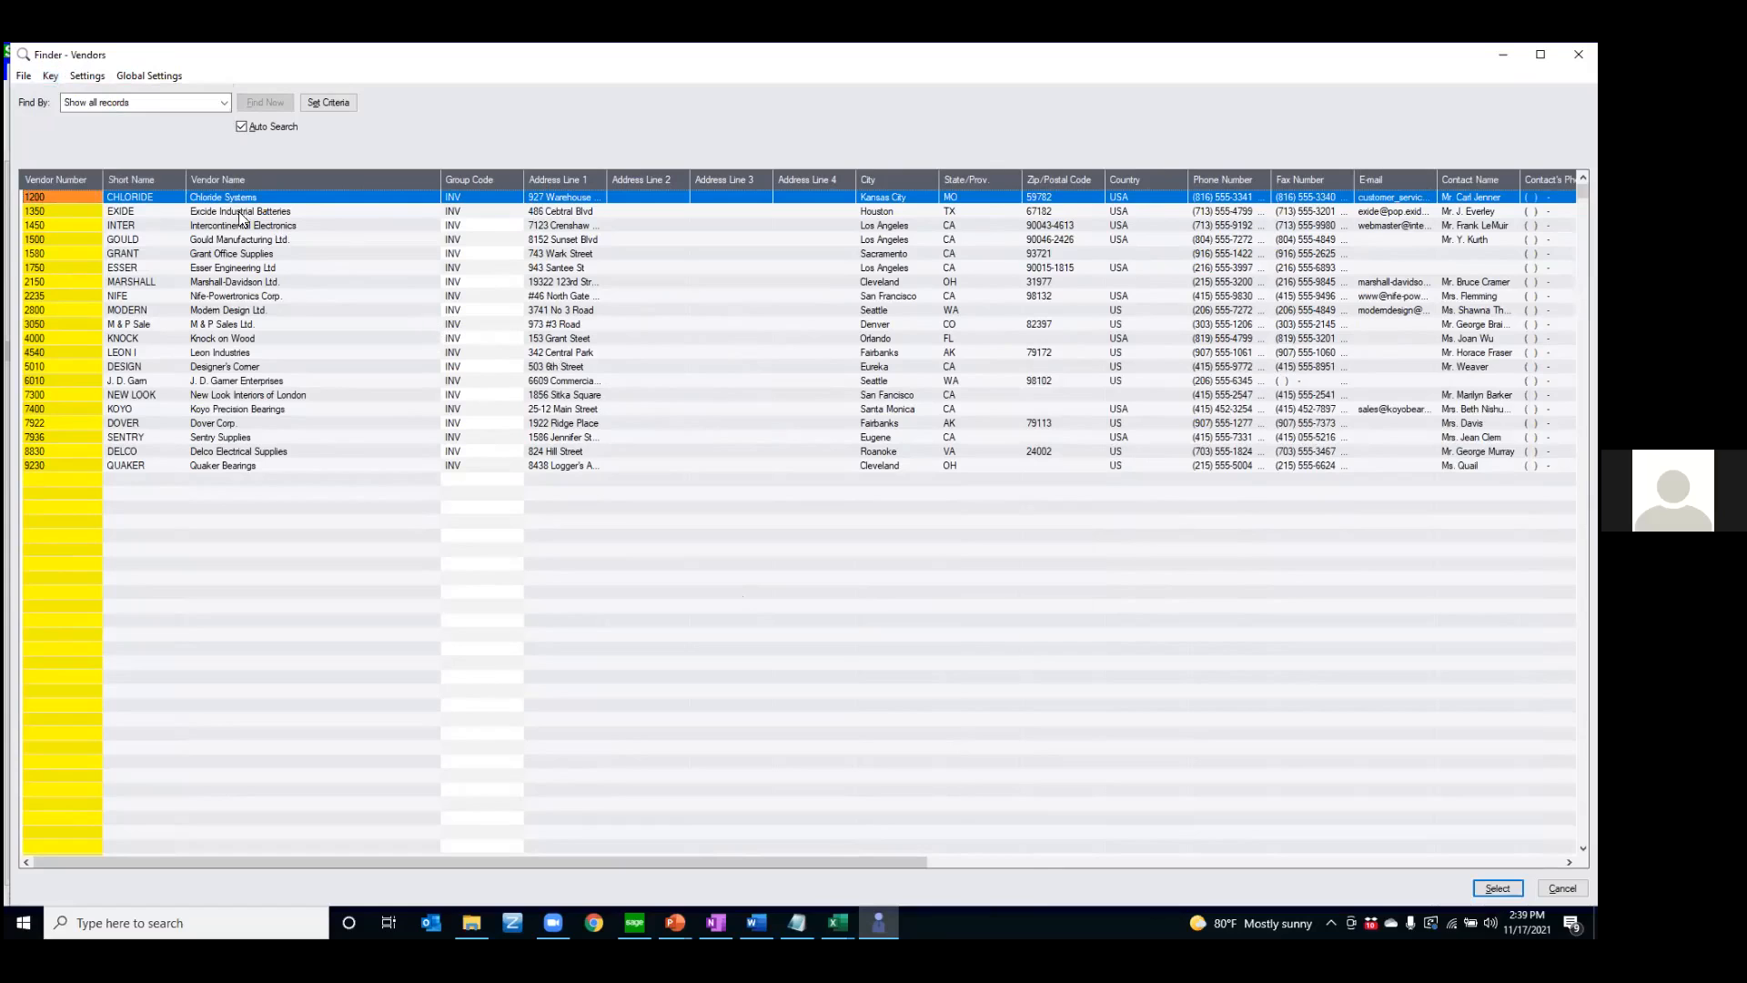
{"action": "left_click", "coordinate": [51, 76]}
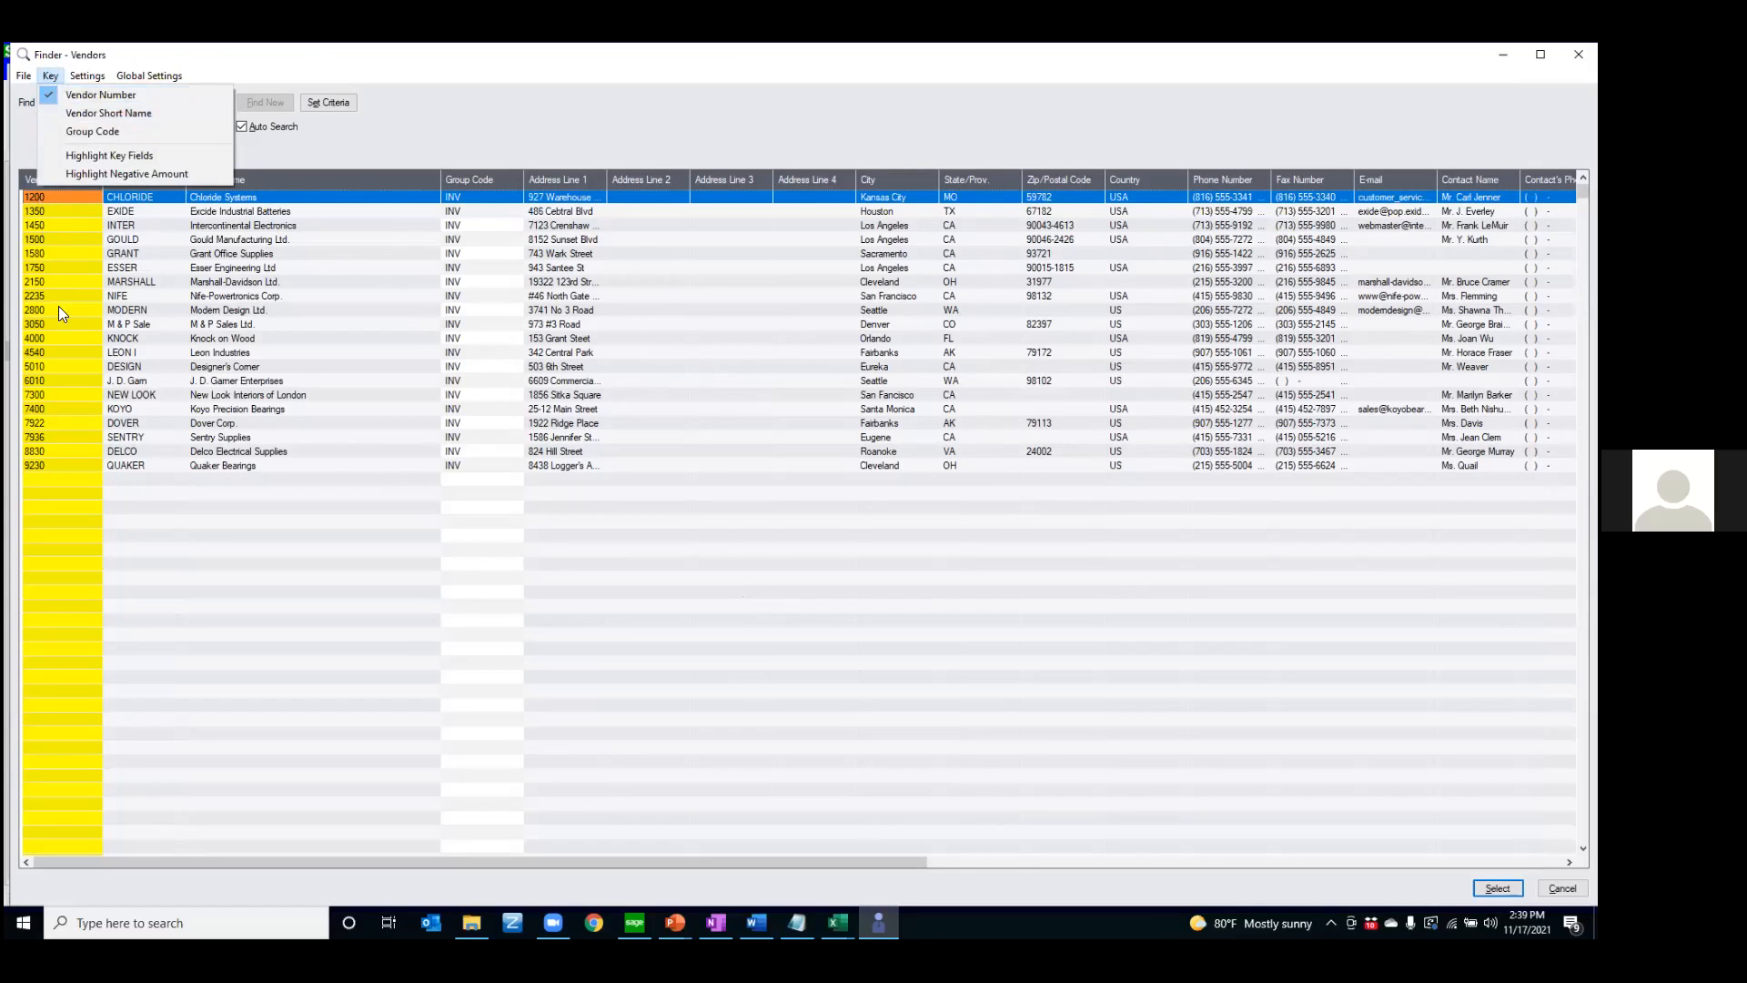
{"action": "left_click", "coordinate": [73, 114]}
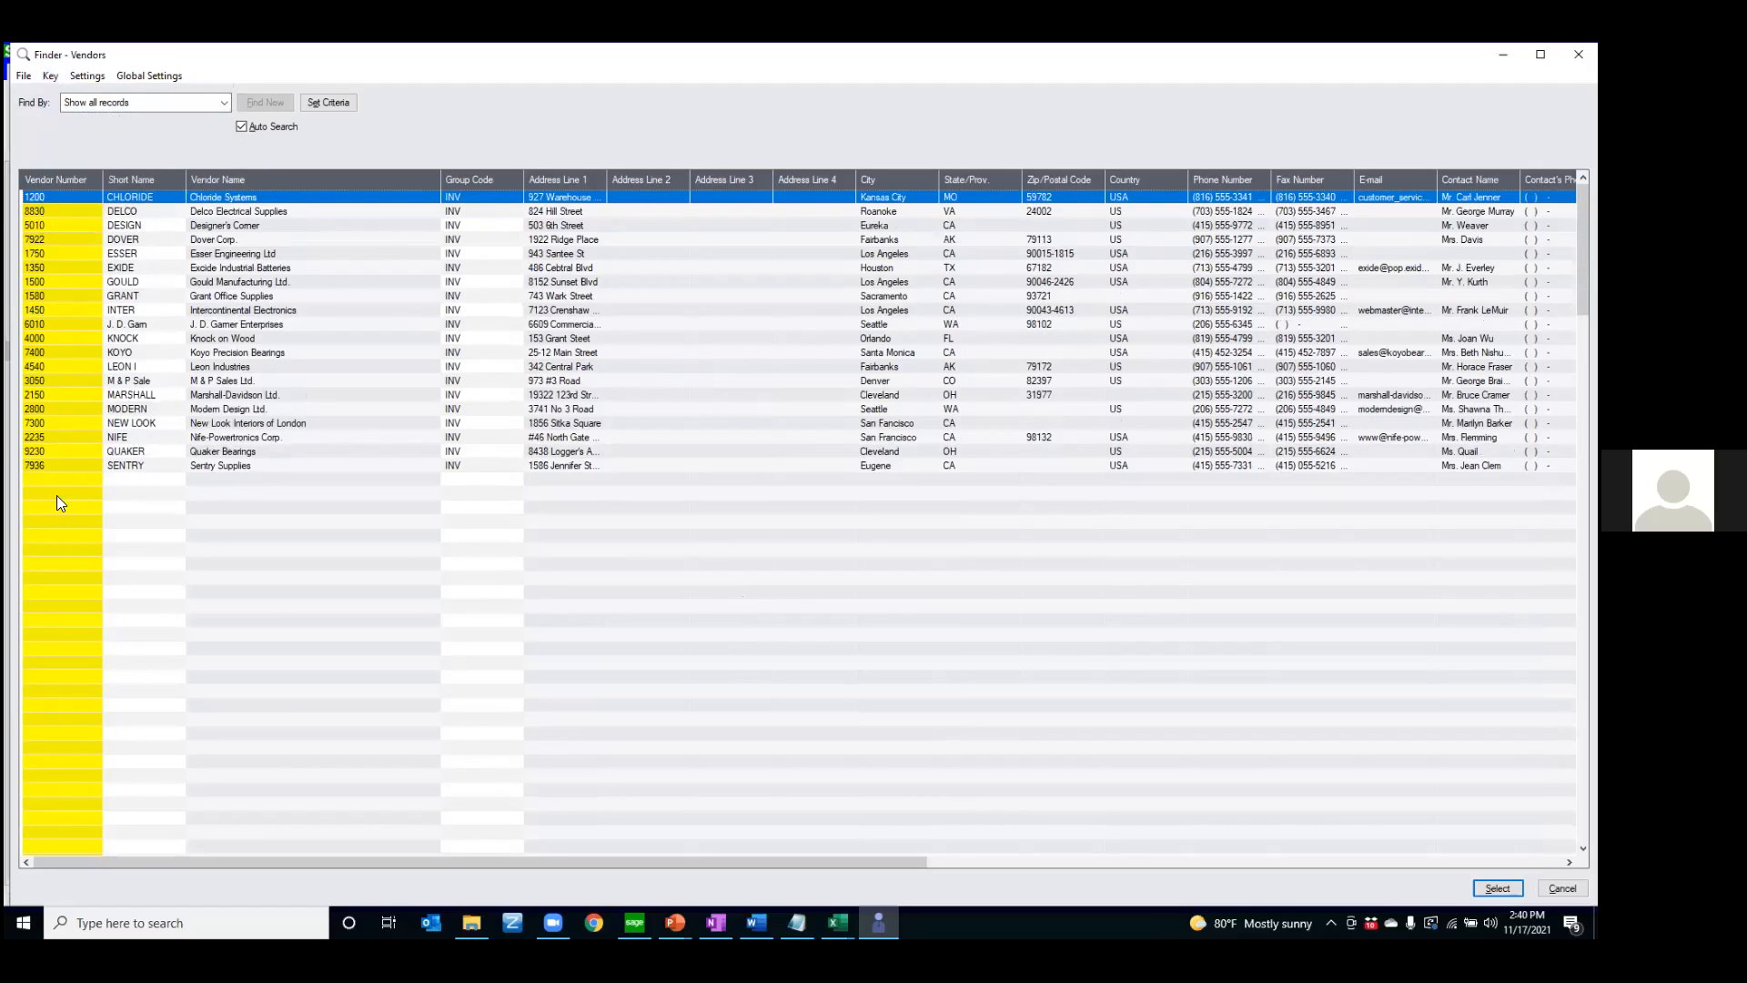
{"action": "left_click", "coordinate": [50, 76]}
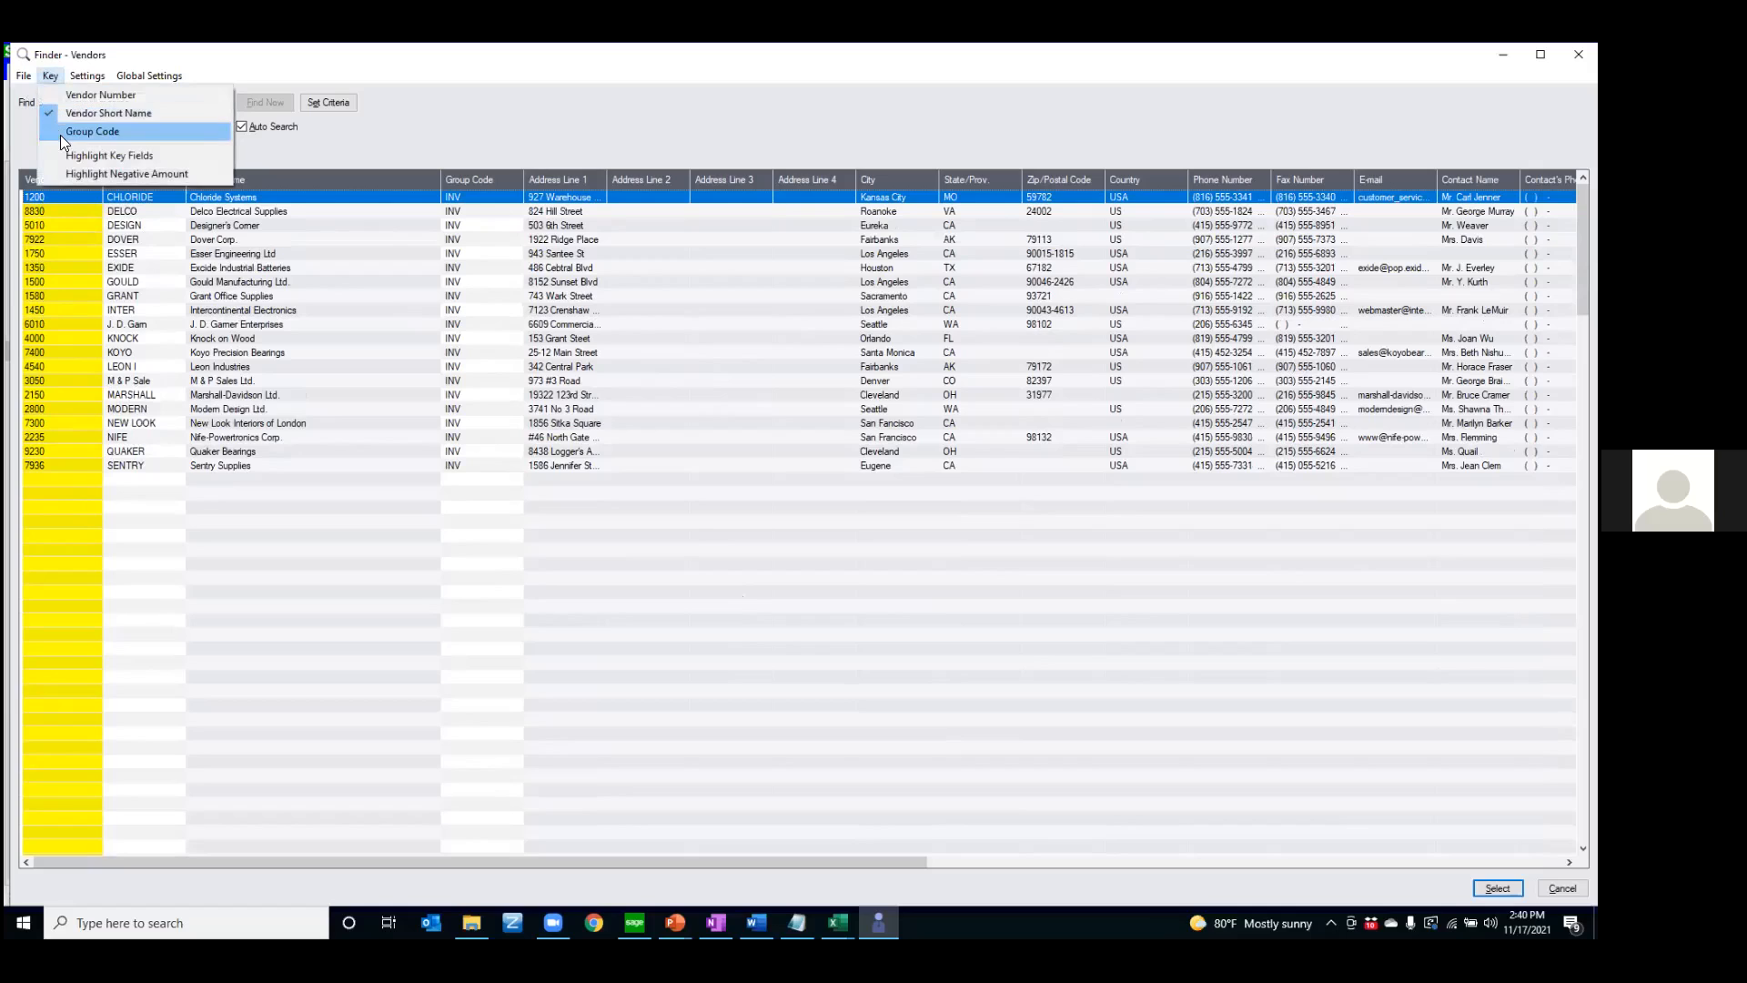
{"action": "left_click", "coordinate": [60, 131]}
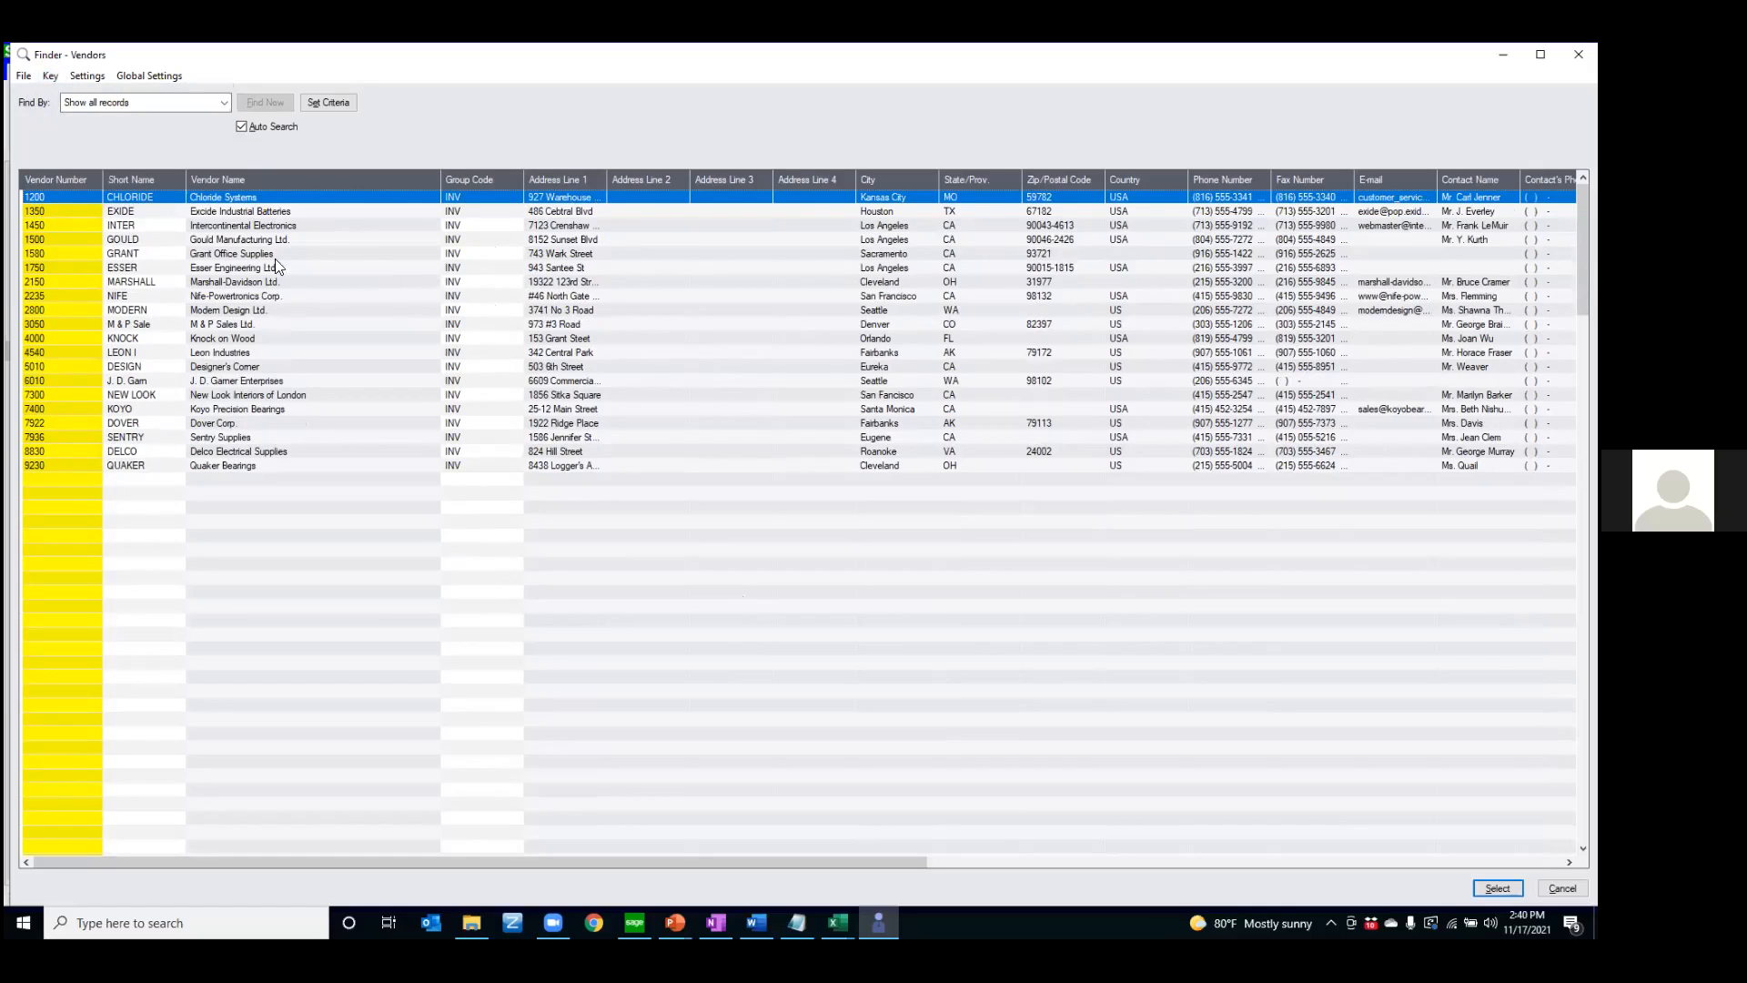
{"action": "left_click", "coordinate": [50, 75]}
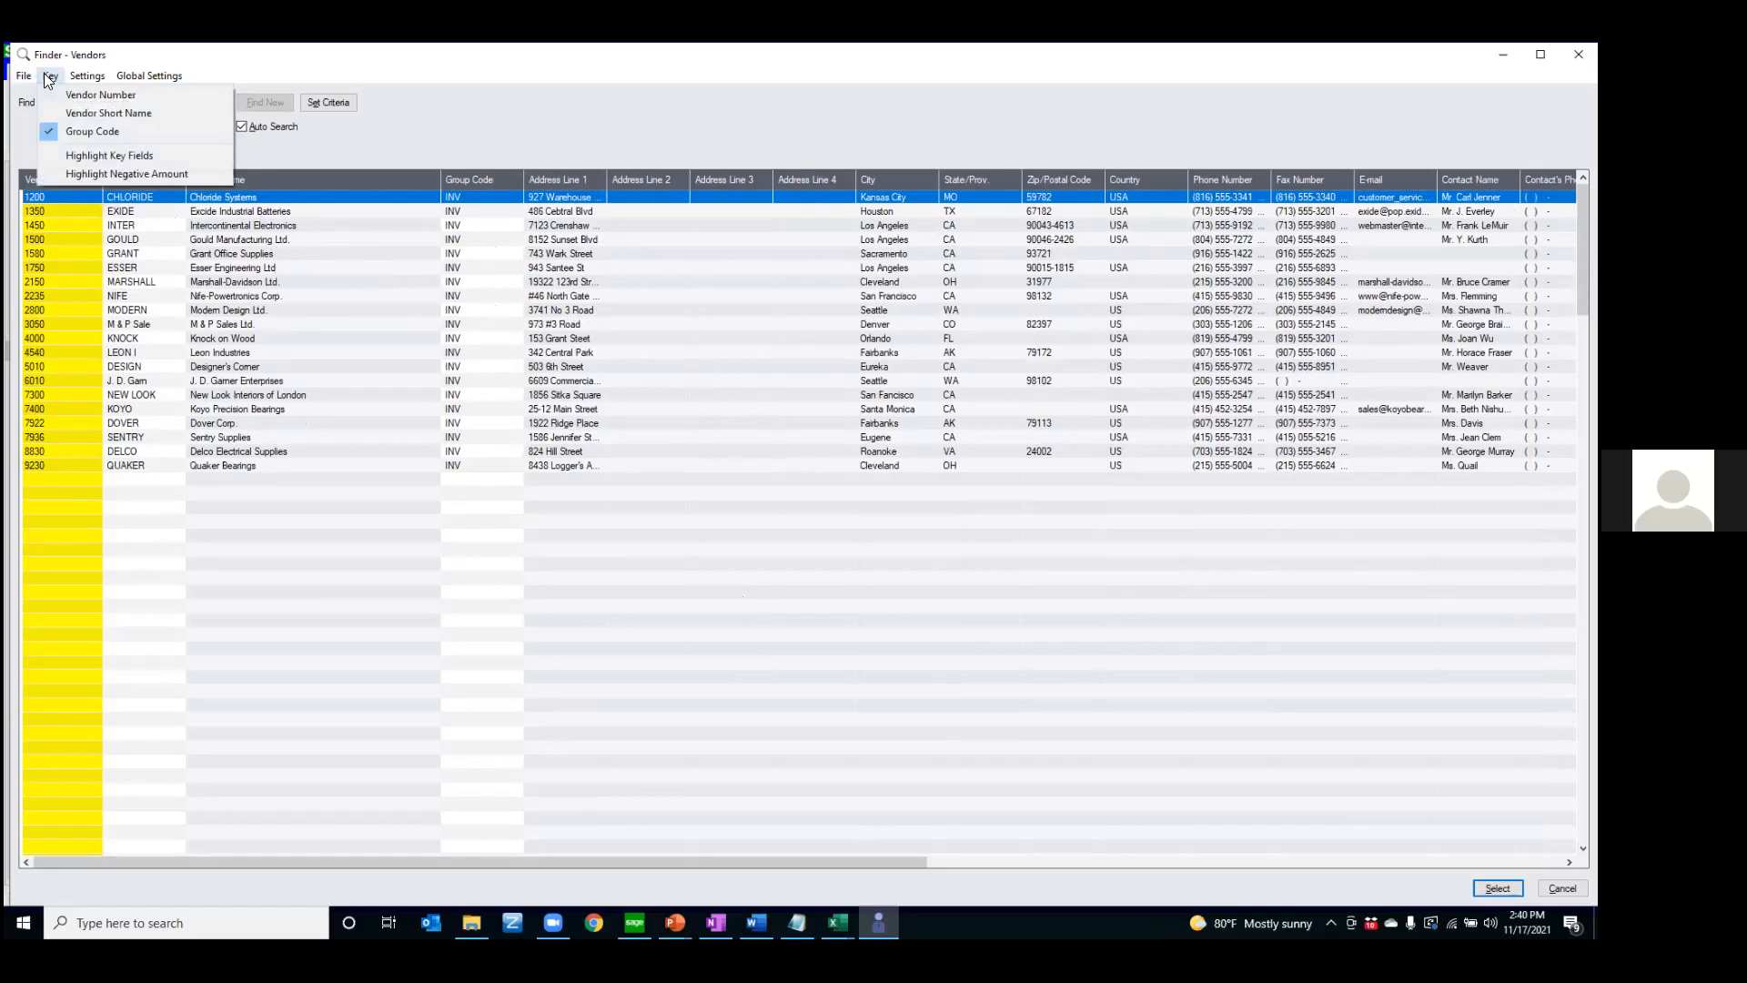
{"action": "left_click", "coordinate": [62, 92]}
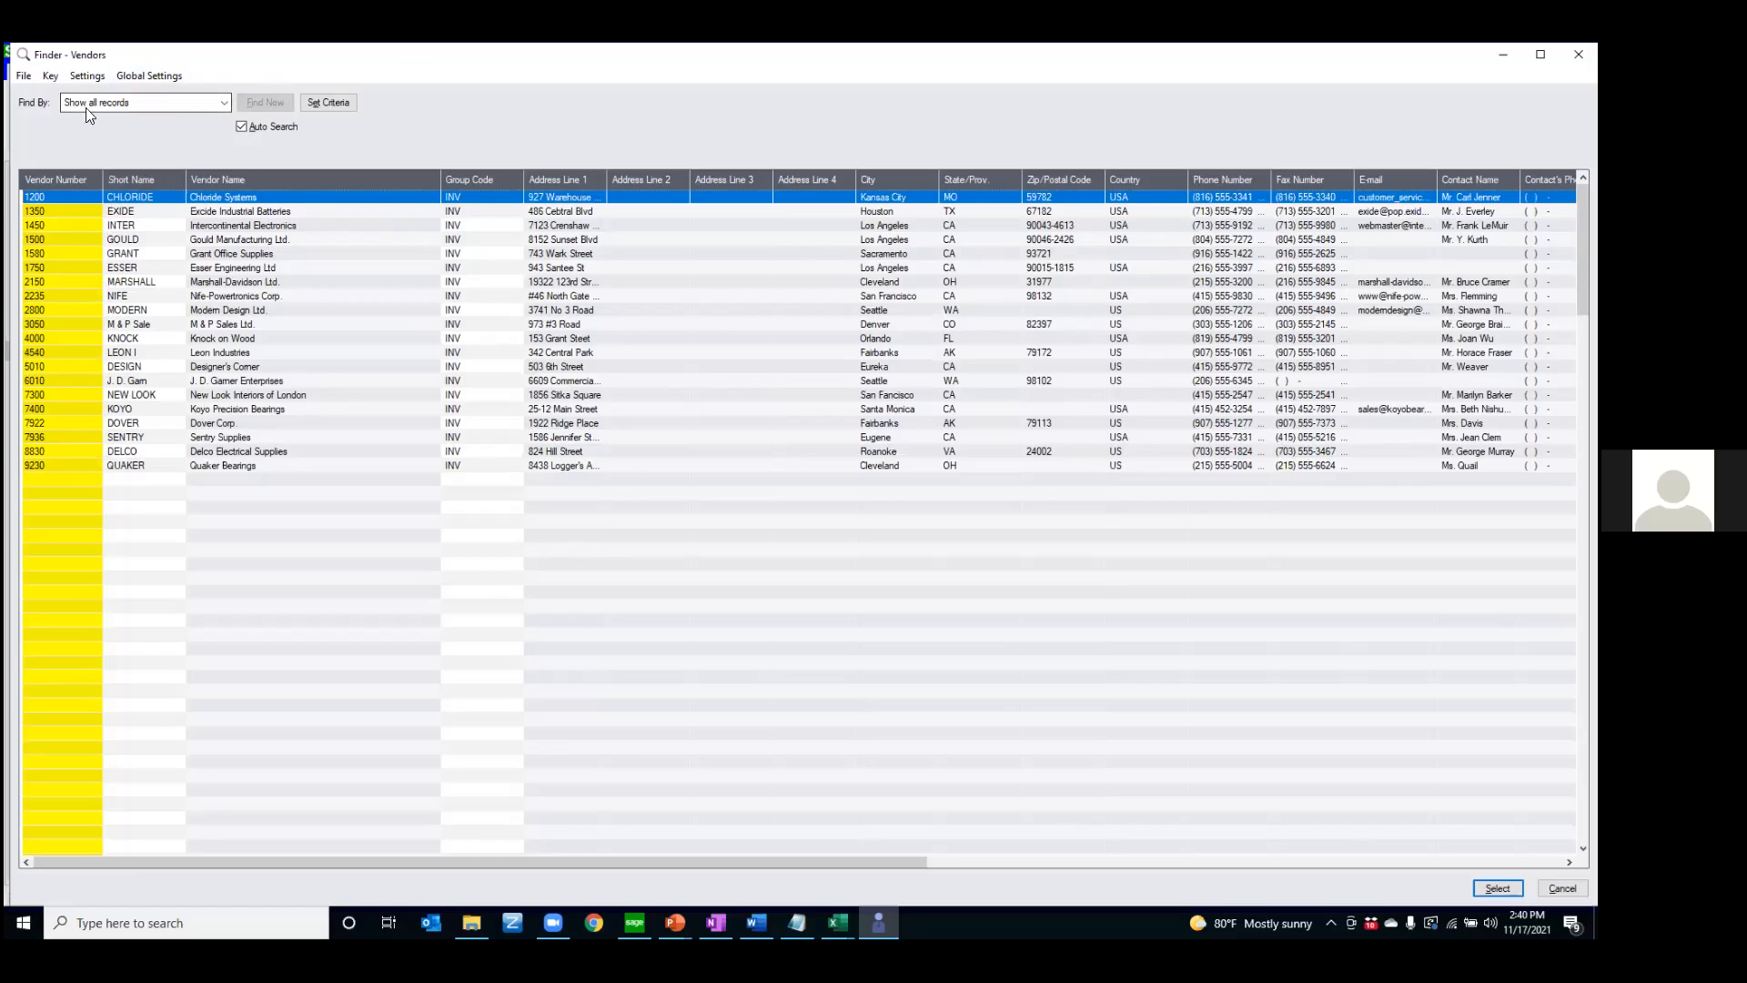
Filter the vendor list by Vendor Name containing "supp"
{"action": "left_click", "coordinate": [218, 103]}
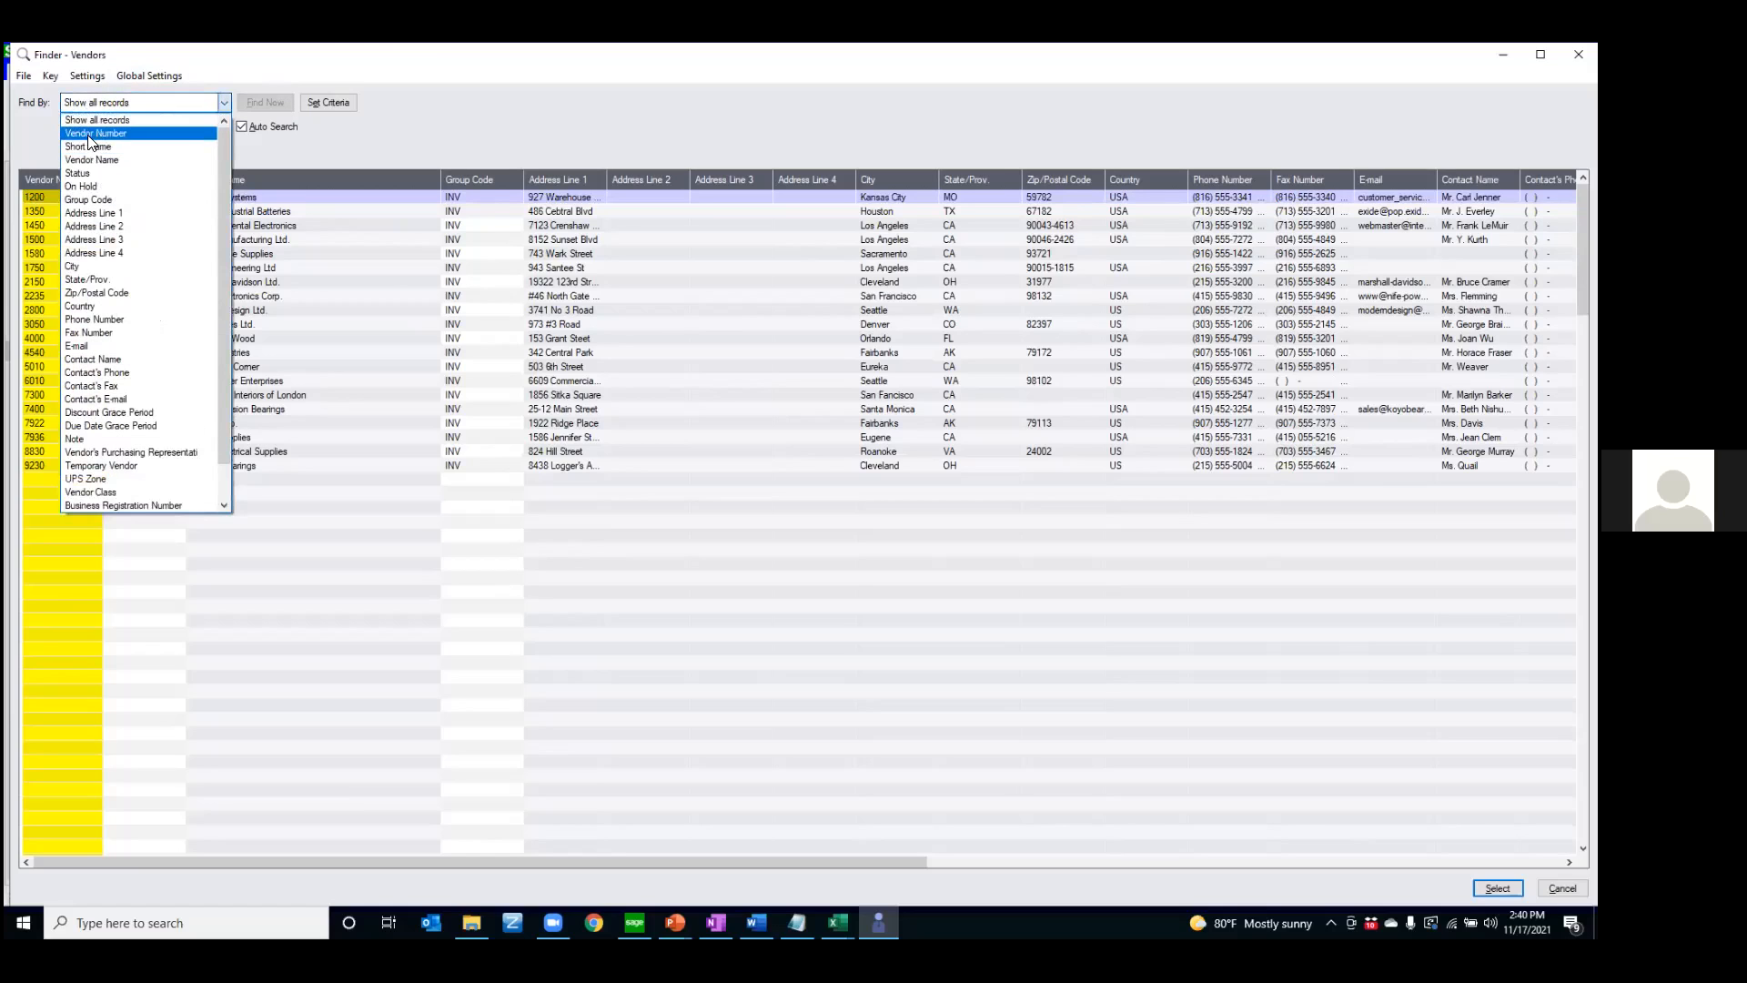
{"action": "left_click", "coordinate": [133, 159]}
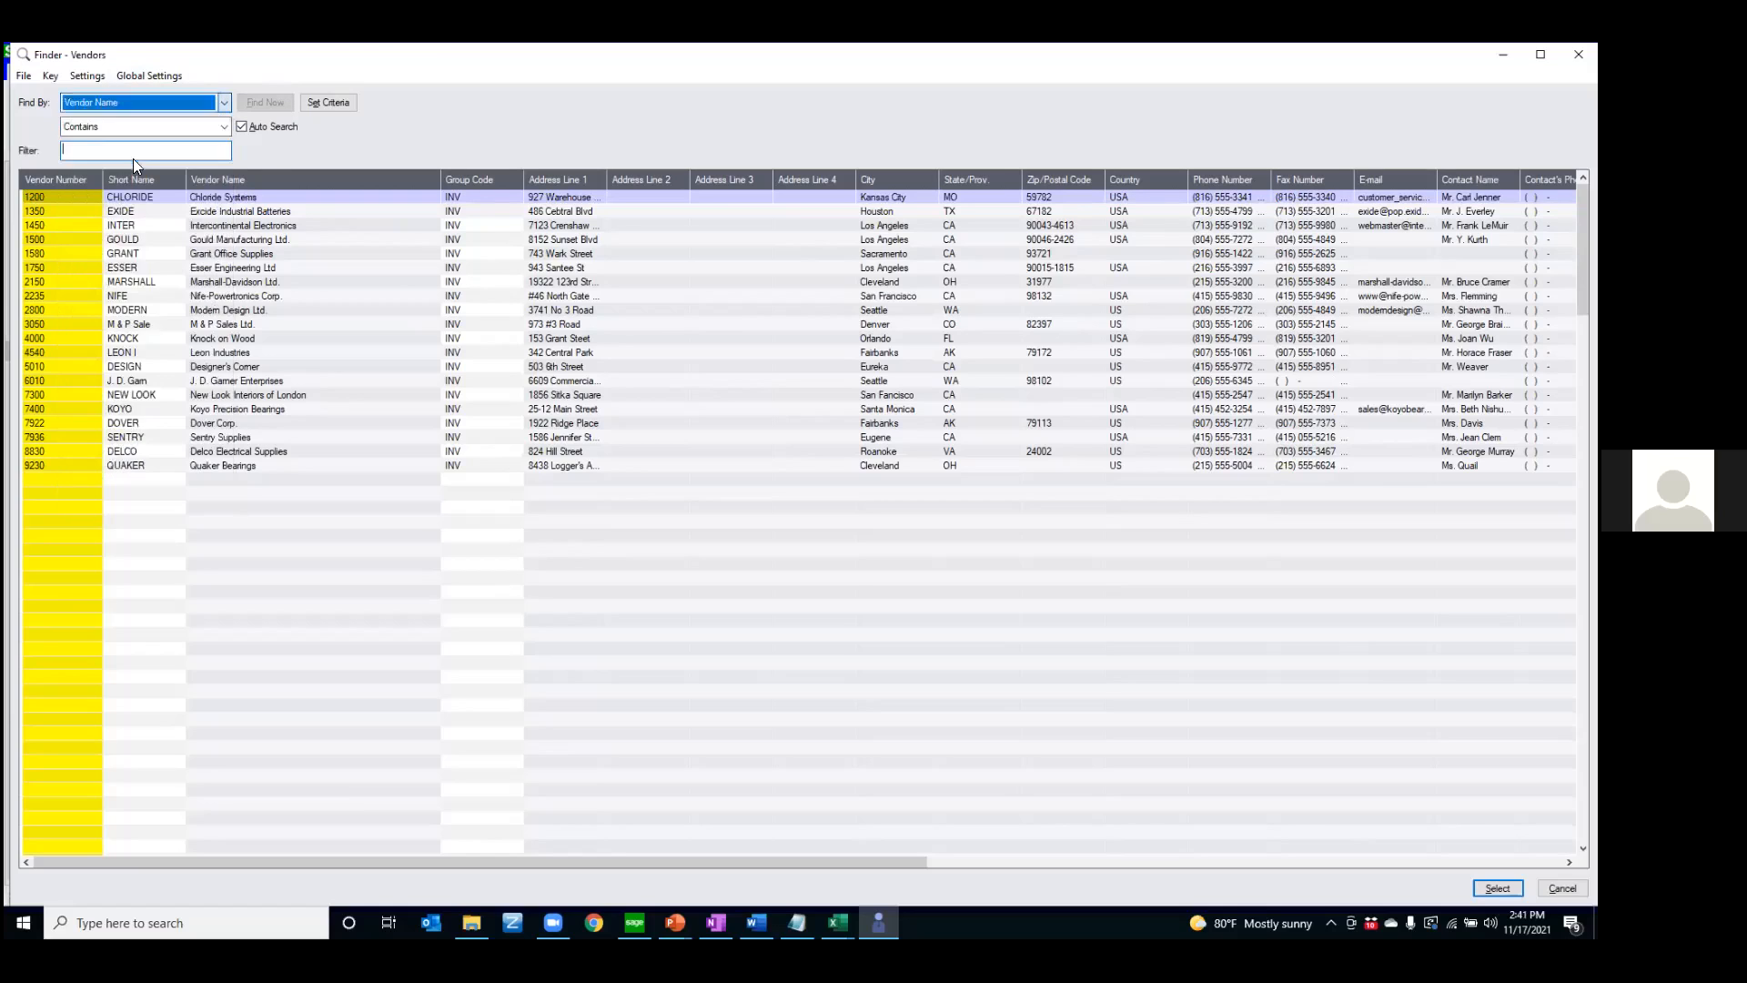
{"action": "left_click", "coordinate": [81, 133]}
{"action": "left_click", "coordinate": [82, 155]}
{"action": "left_click", "coordinate": [76, 150]}
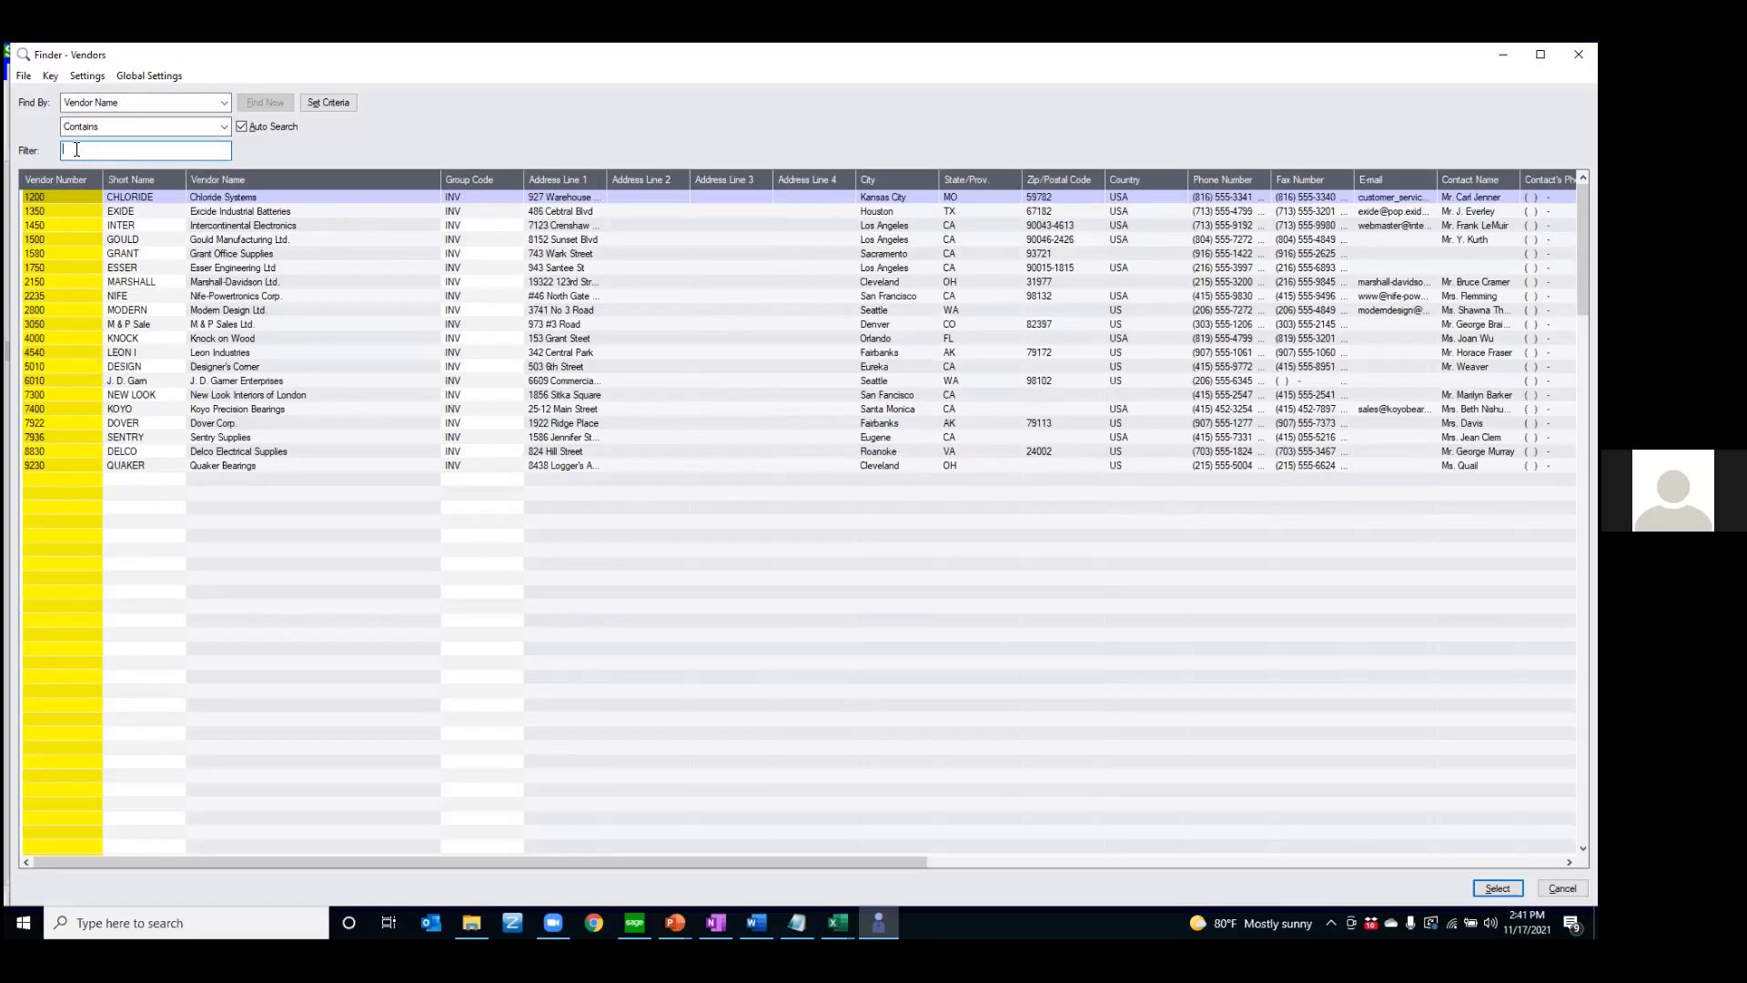
{"action": "type", "text": "supp"}
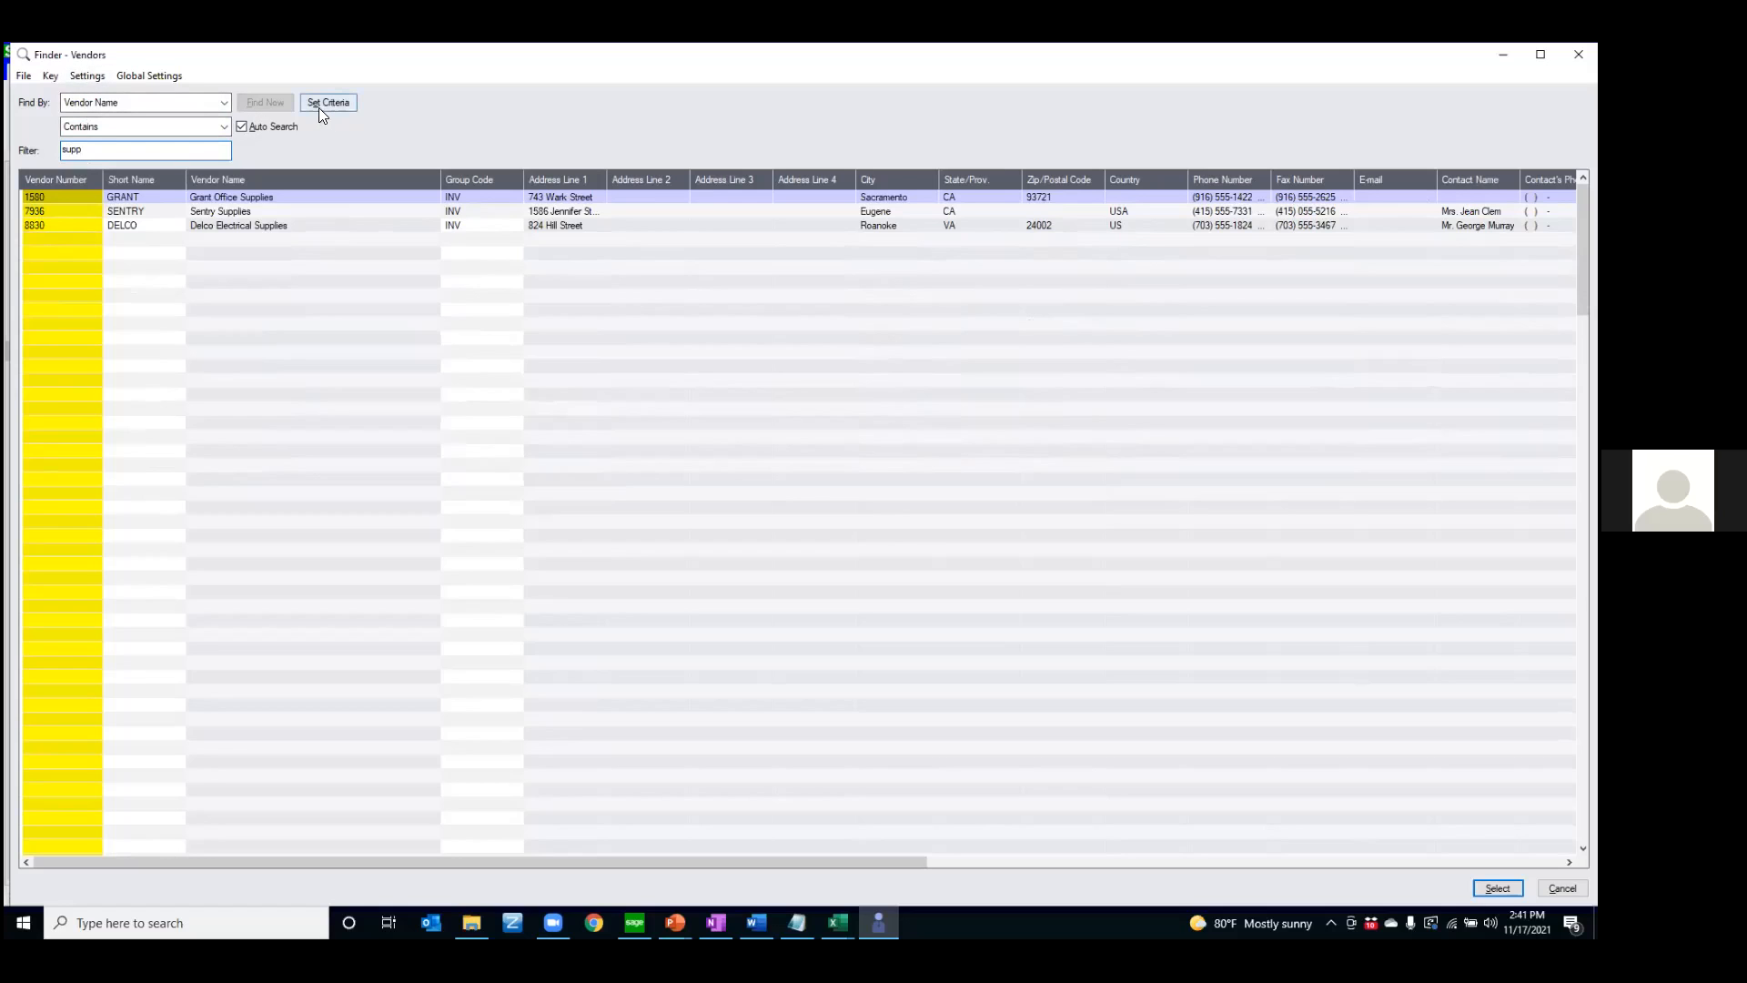
Clear the vendor name filter text and load the Grant Office Supplies record into the vendor form
{"action": "double_click", "coordinate": [200, 149]}
{"action": "key", "text": "BackSpace"}
{"action": "key", "text": "Return"}
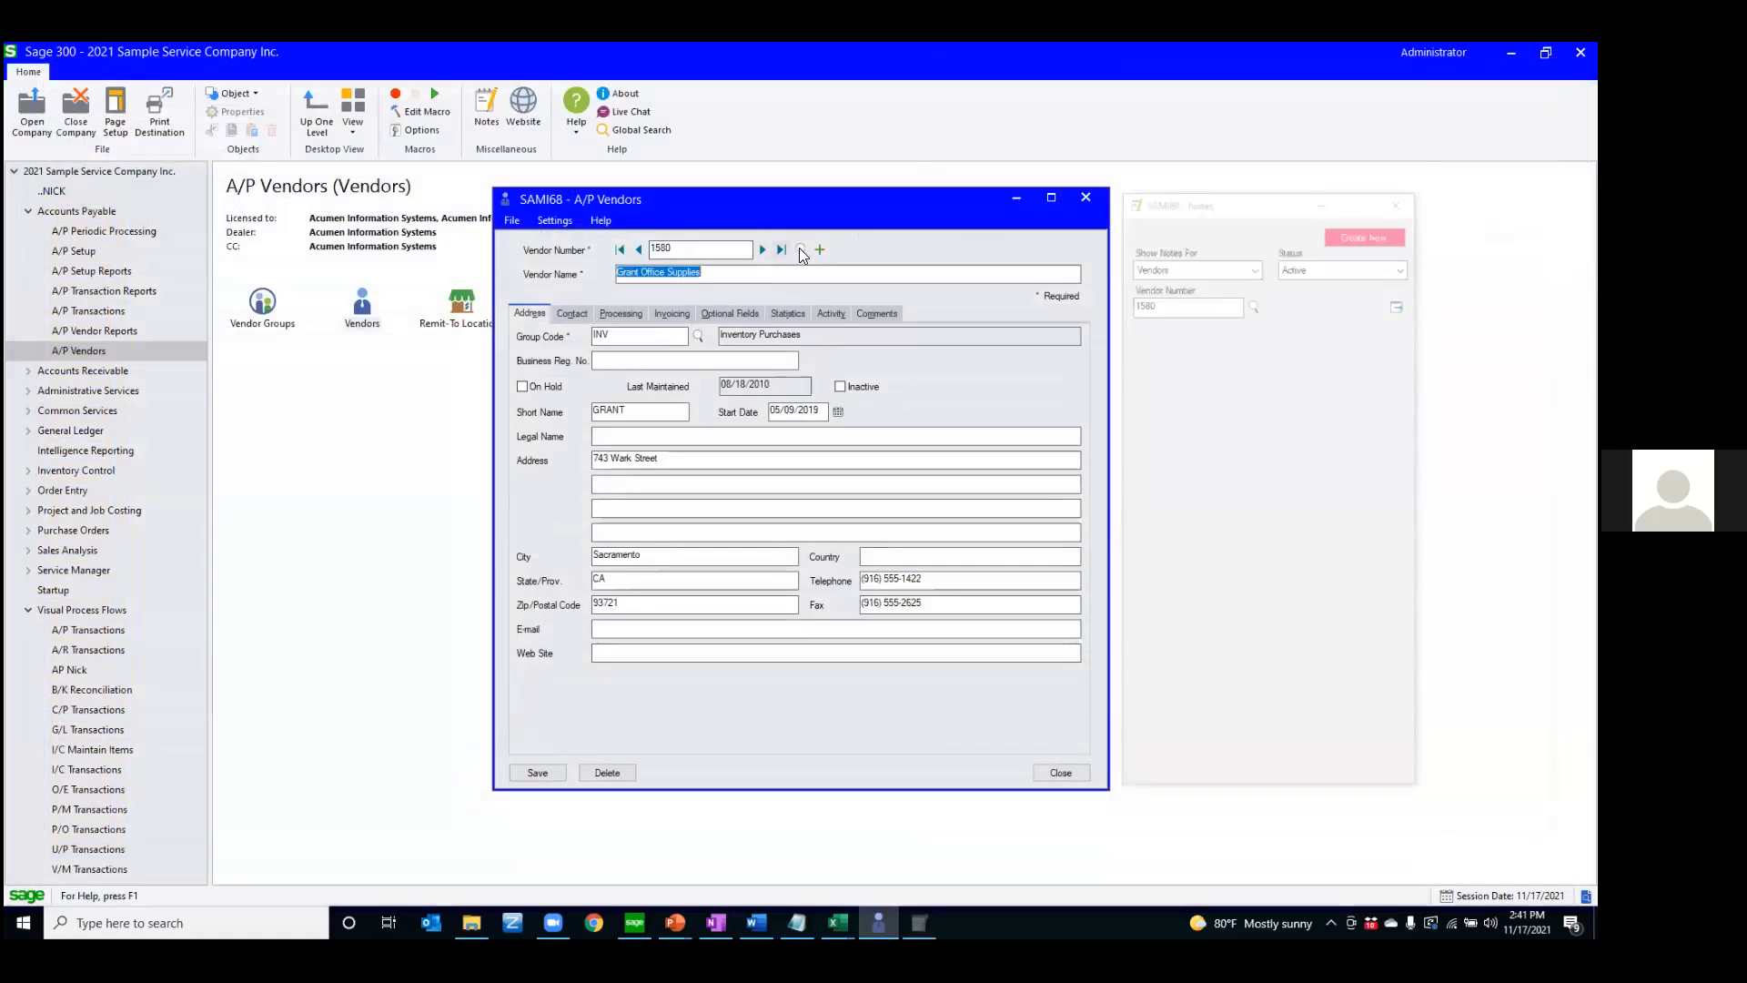
Open the vendor finder's criteria, clear all existing criteria values, and save the cleared criteria
{"action": "left_click", "coordinate": [801, 250]}
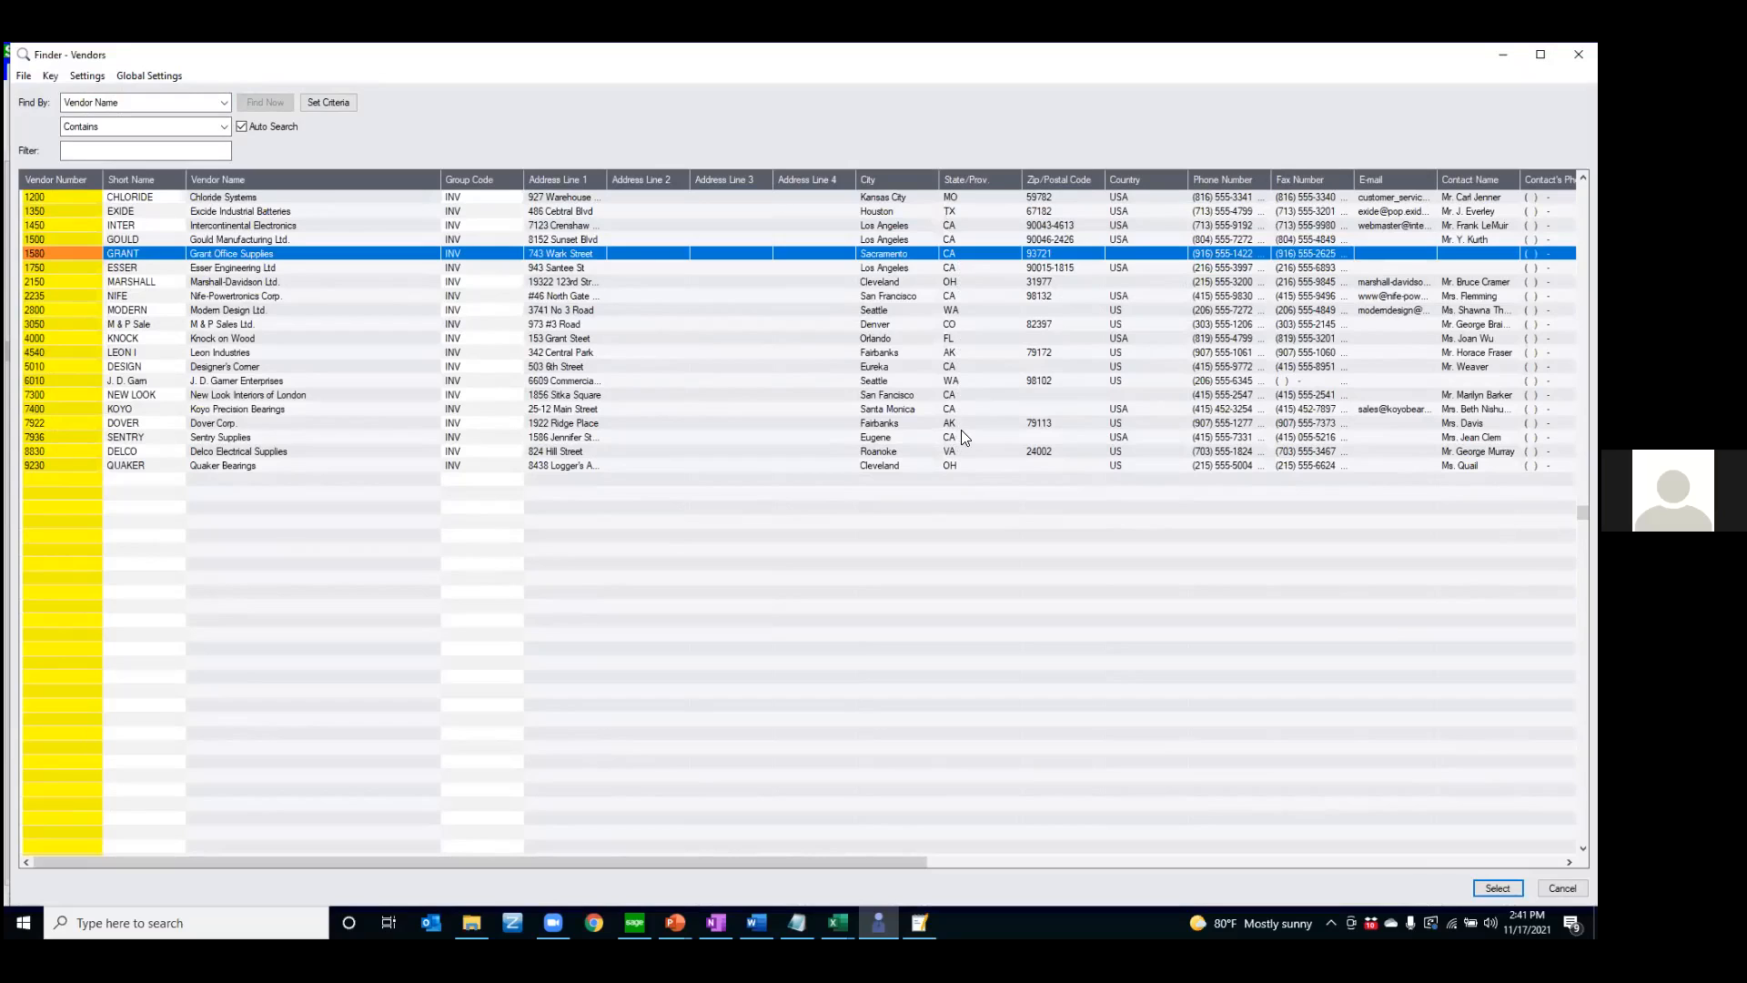
{"action": "left_click", "coordinate": [322, 103]}
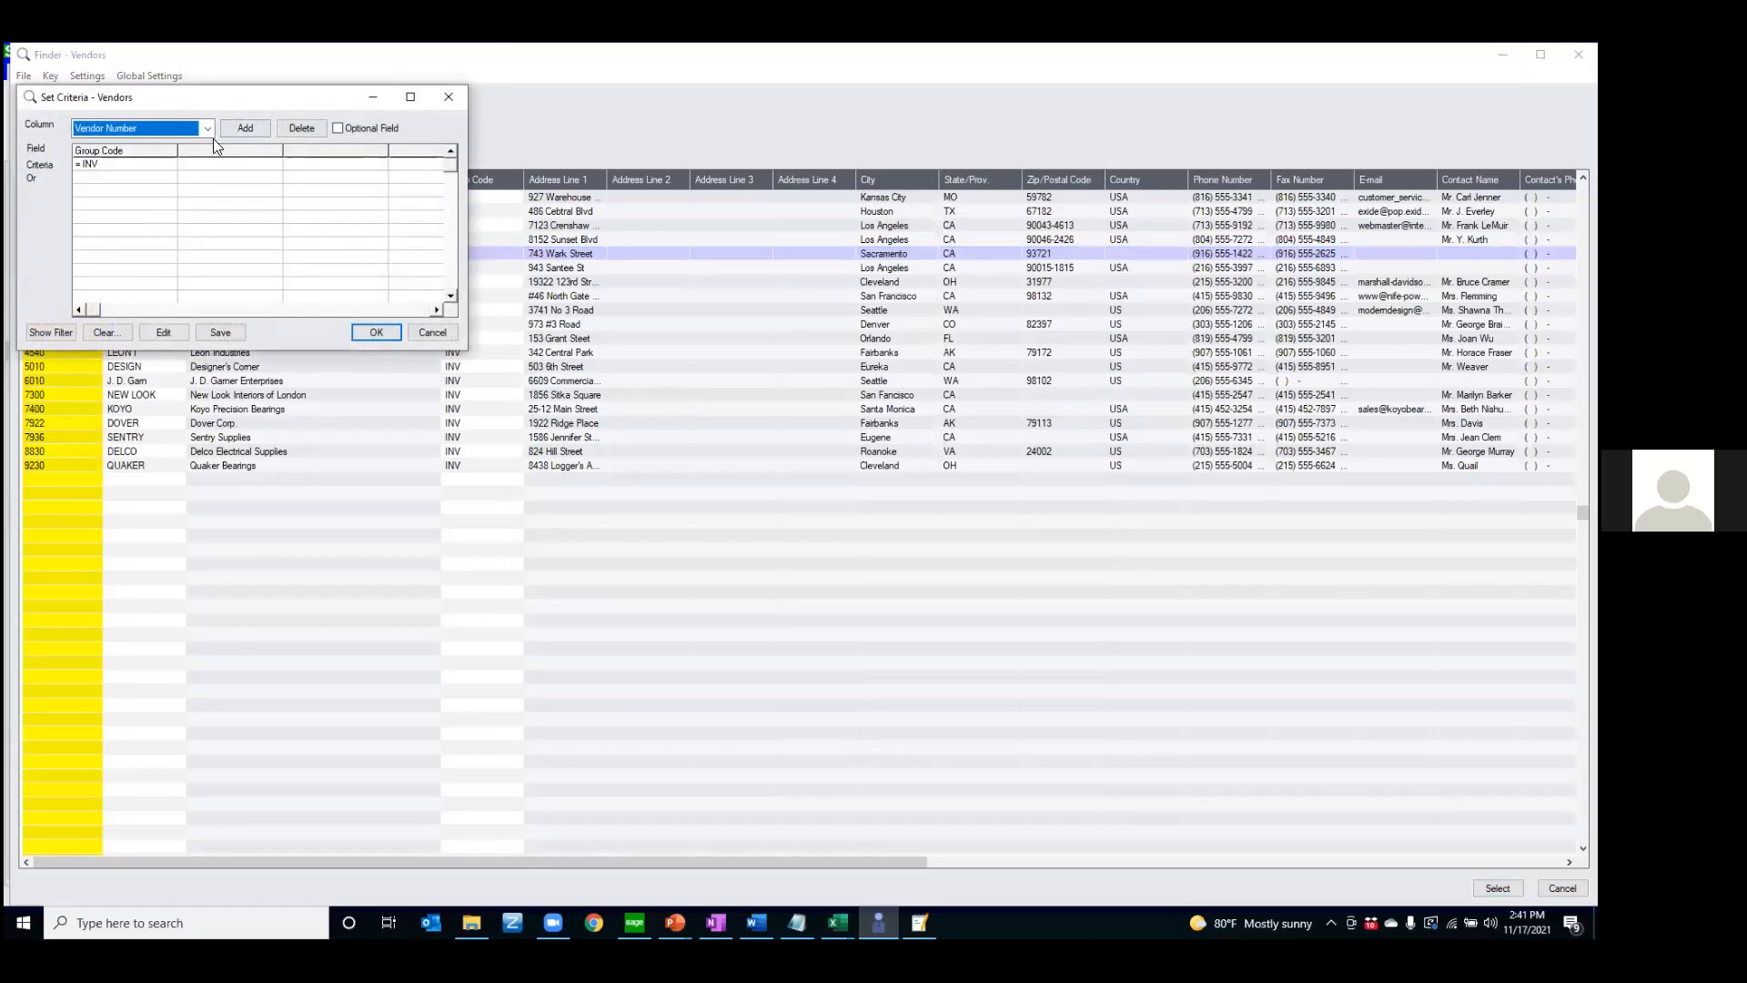
{"action": "left_click", "coordinate": [171, 229]}
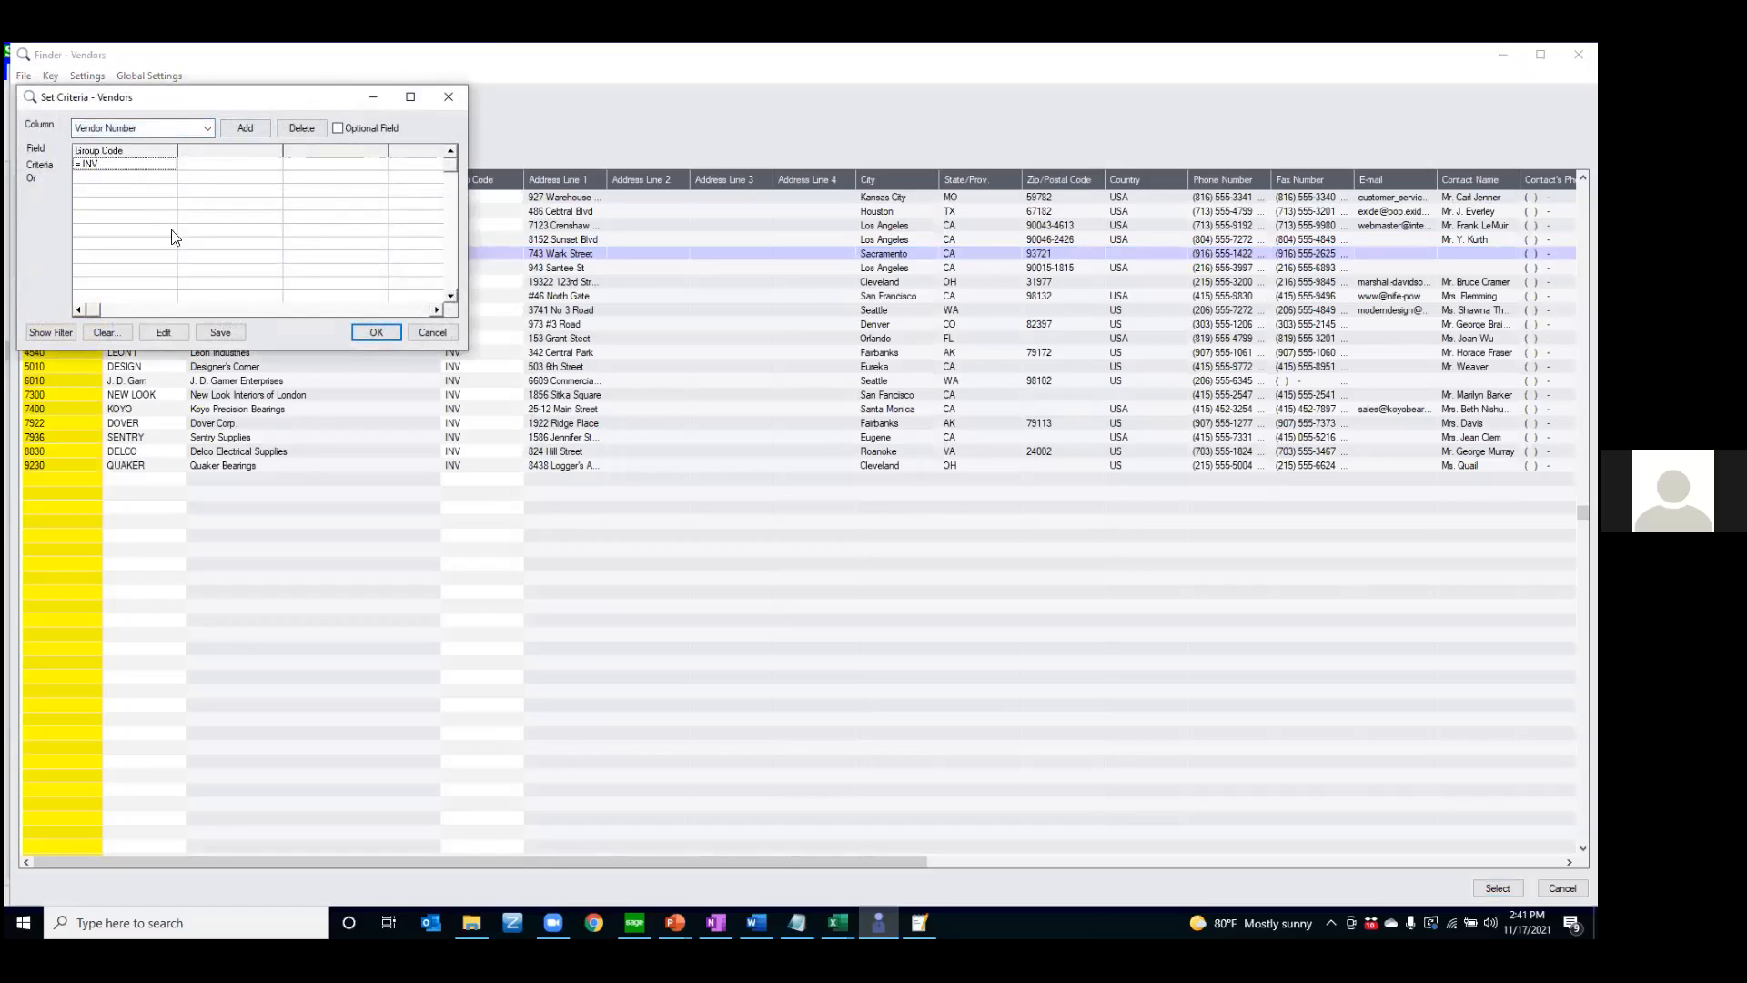
{"action": "left_click", "coordinate": [120, 331]}
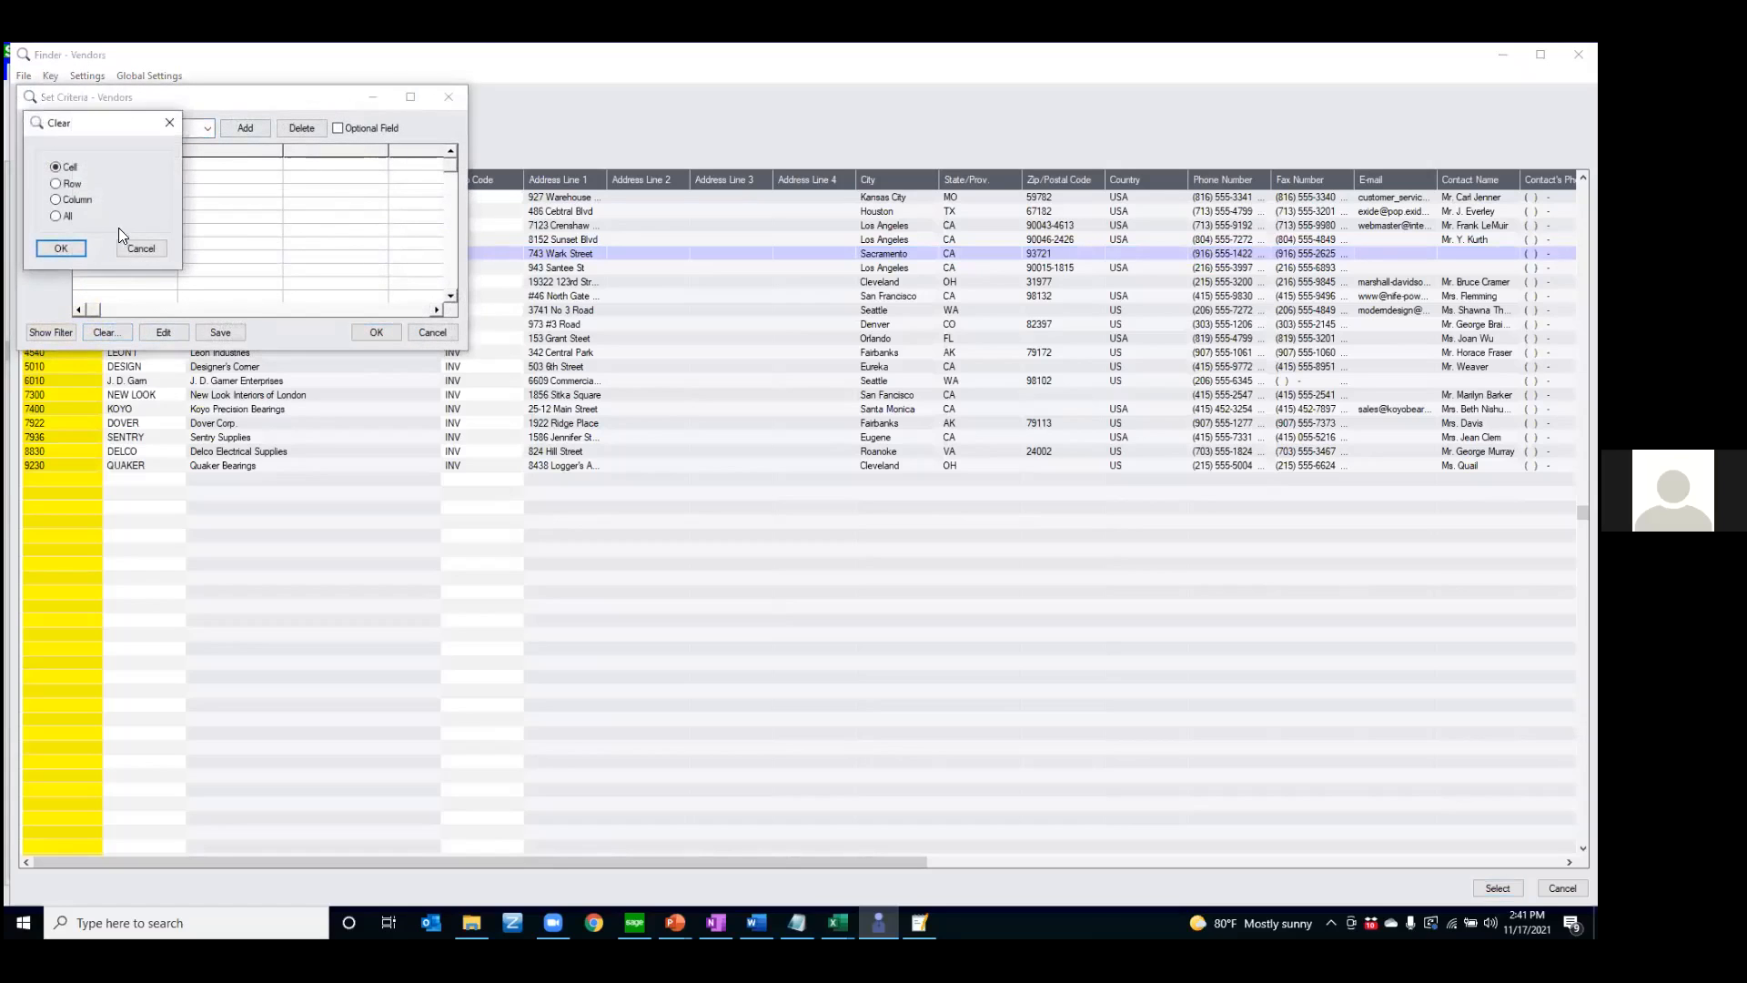
{"action": "left_click", "coordinate": [61, 248]}
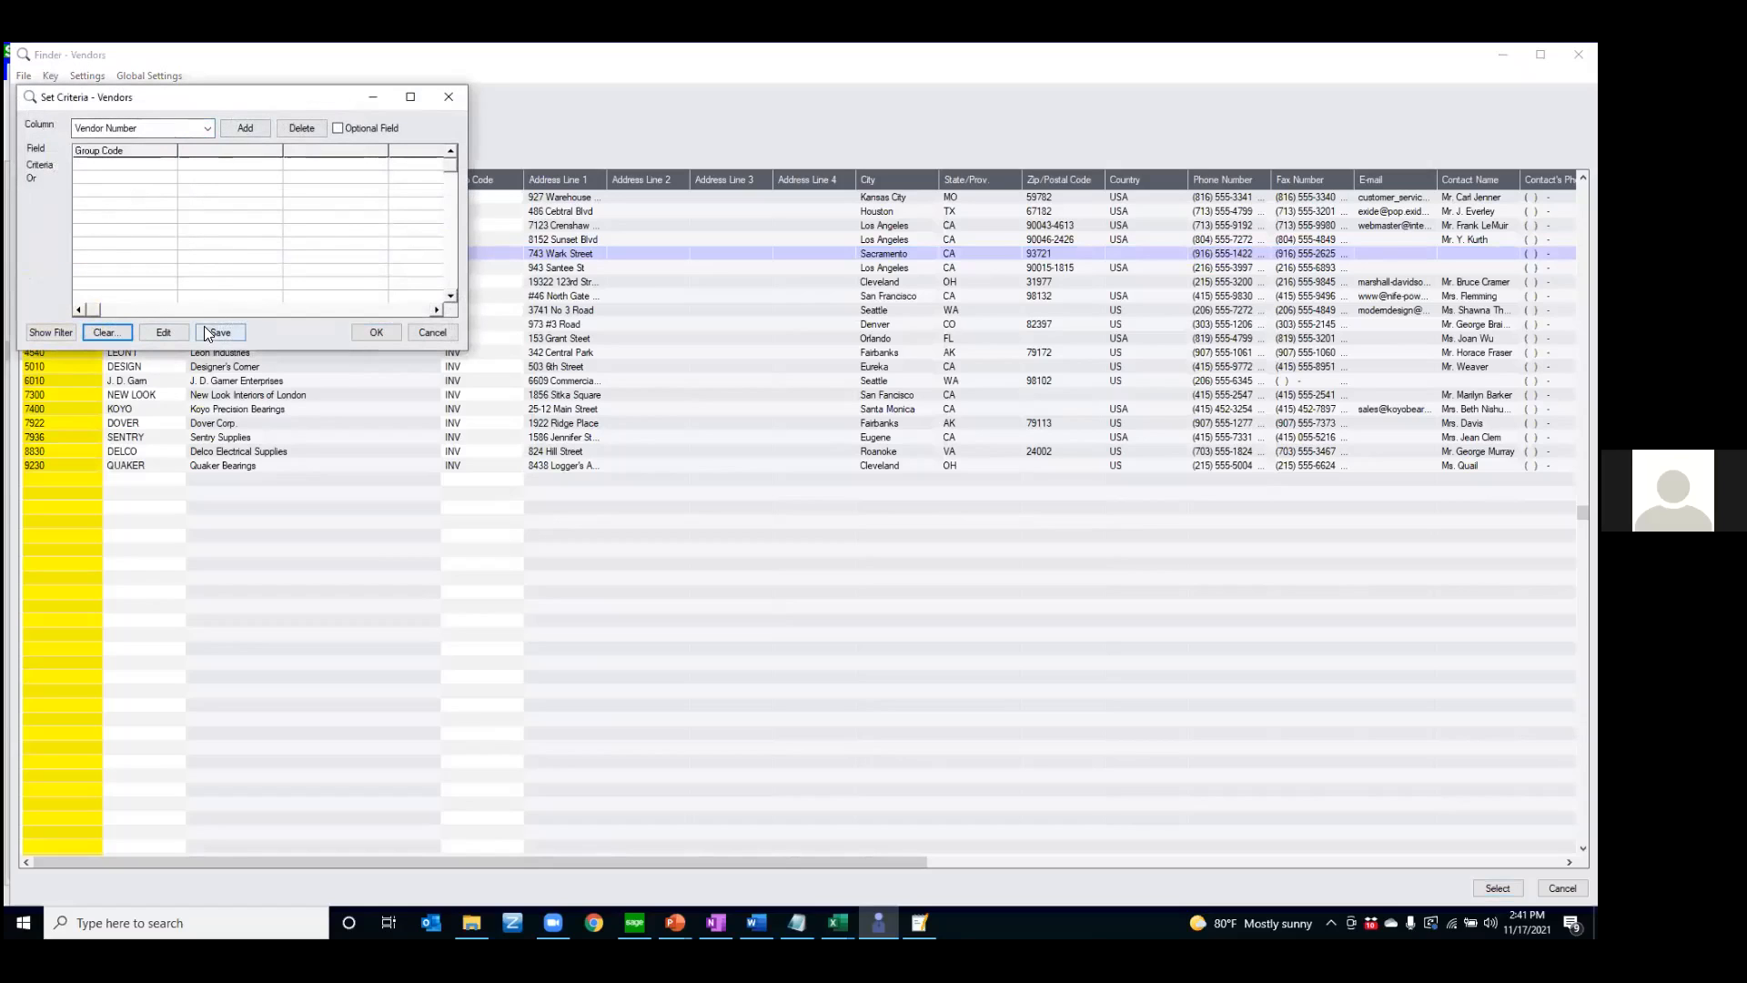
{"action": "left_click", "coordinate": [233, 332]}
Add State/Prov. as a criteria column and delete the Group Code column
{"action": "left_click", "coordinate": [208, 128]}
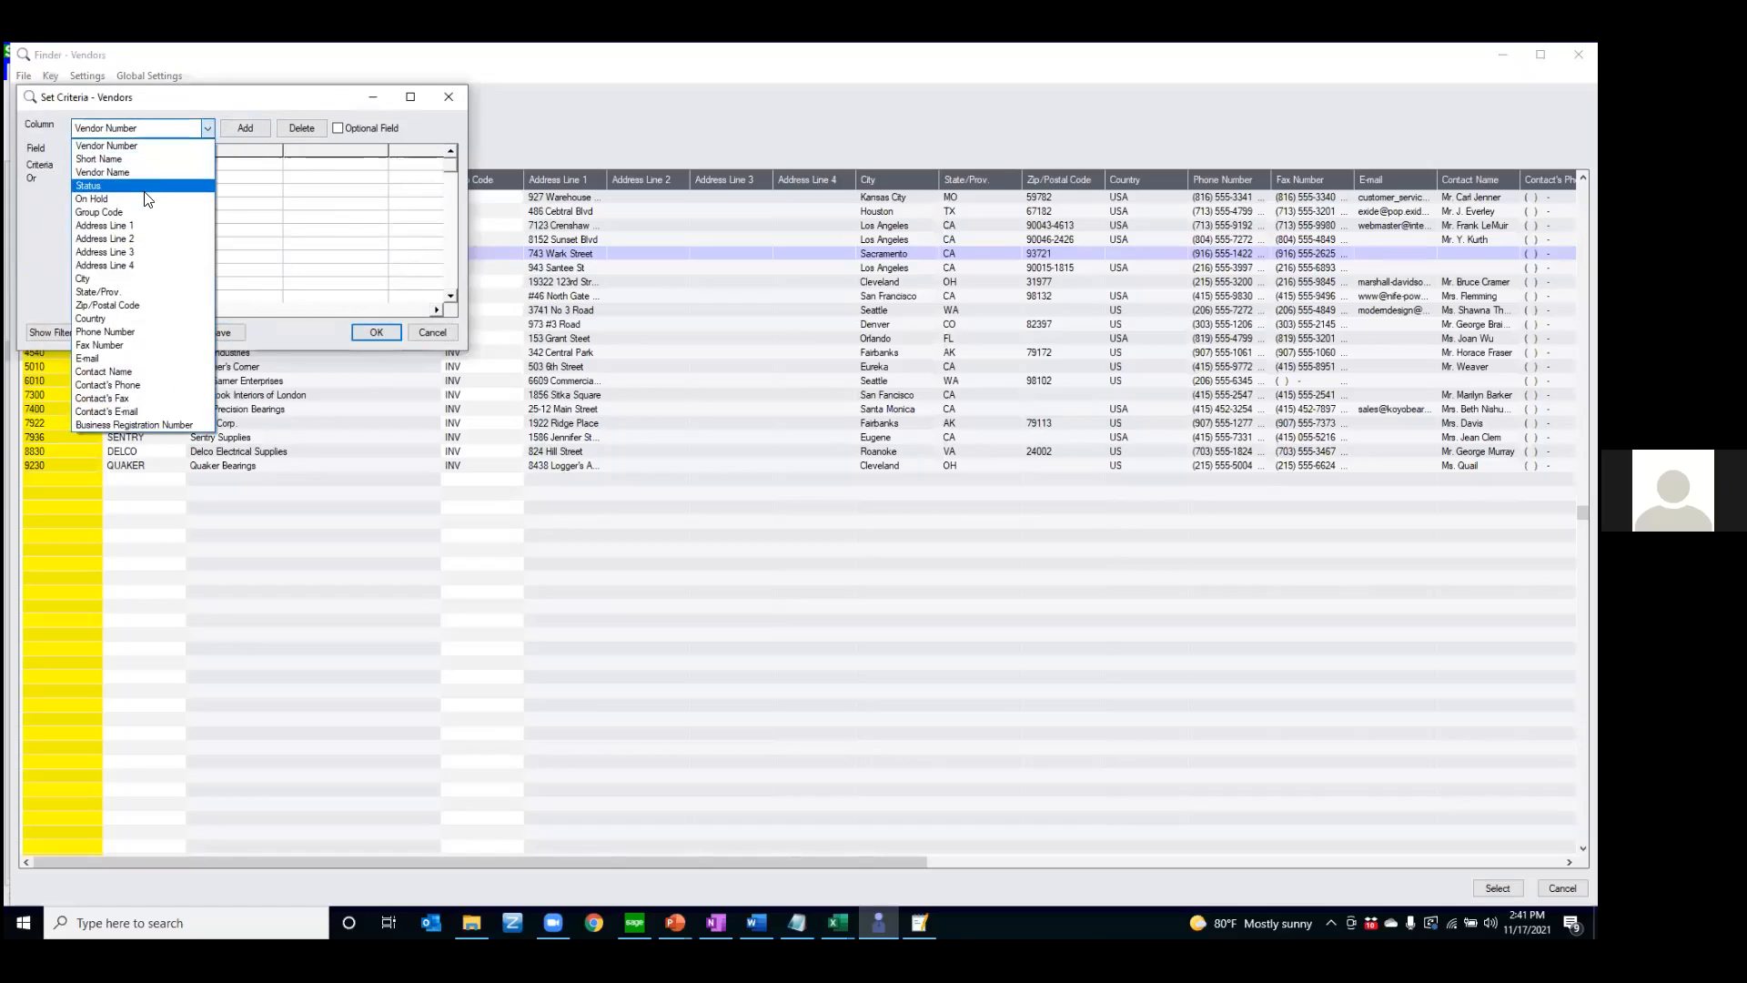
{"action": "left_click", "coordinate": [130, 296]}
{"action": "left_click", "coordinate": [257, 128]}
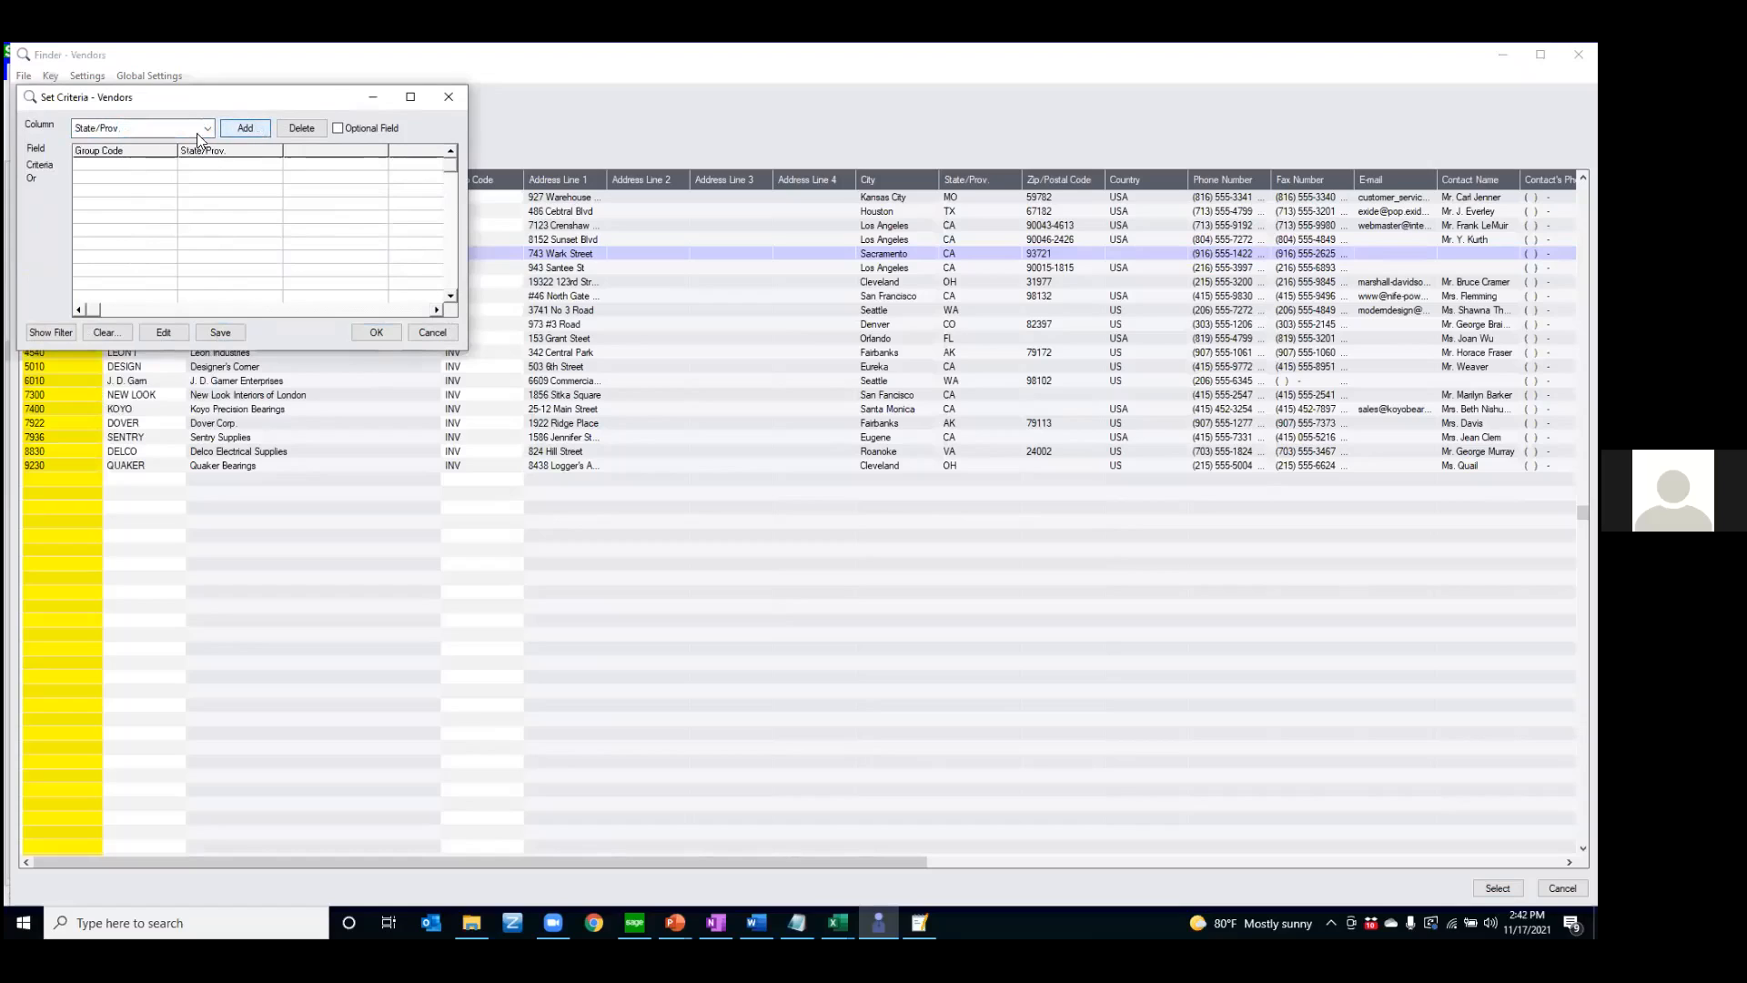
{"action": "left_click", "coordinate": [144, 169]}
{"action": "left_click", "coordinate": [300, 128]}
Set the State/Prov. criterion equal to CA, save it, and apply it to the vendor list
{"action": "double_click", "coordinate": [137, 165]}
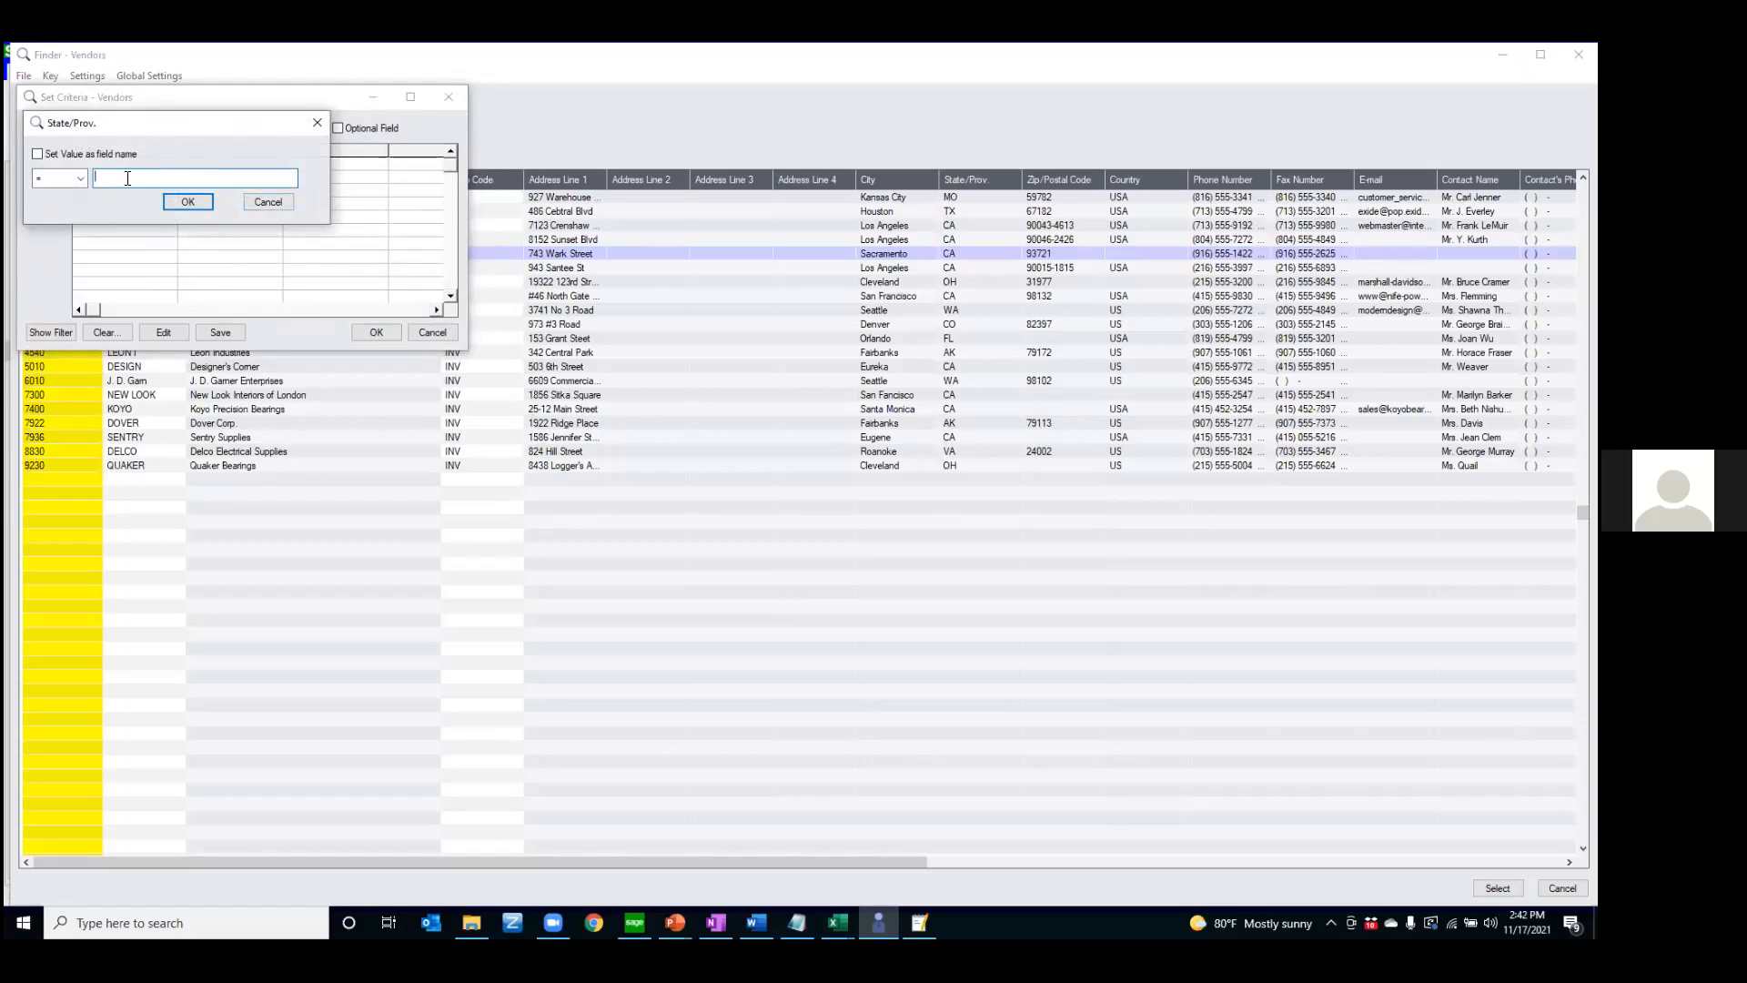
{"action": "type", "text": "CA"}
{"action": "left_click", "coordinate": [180, 200]}
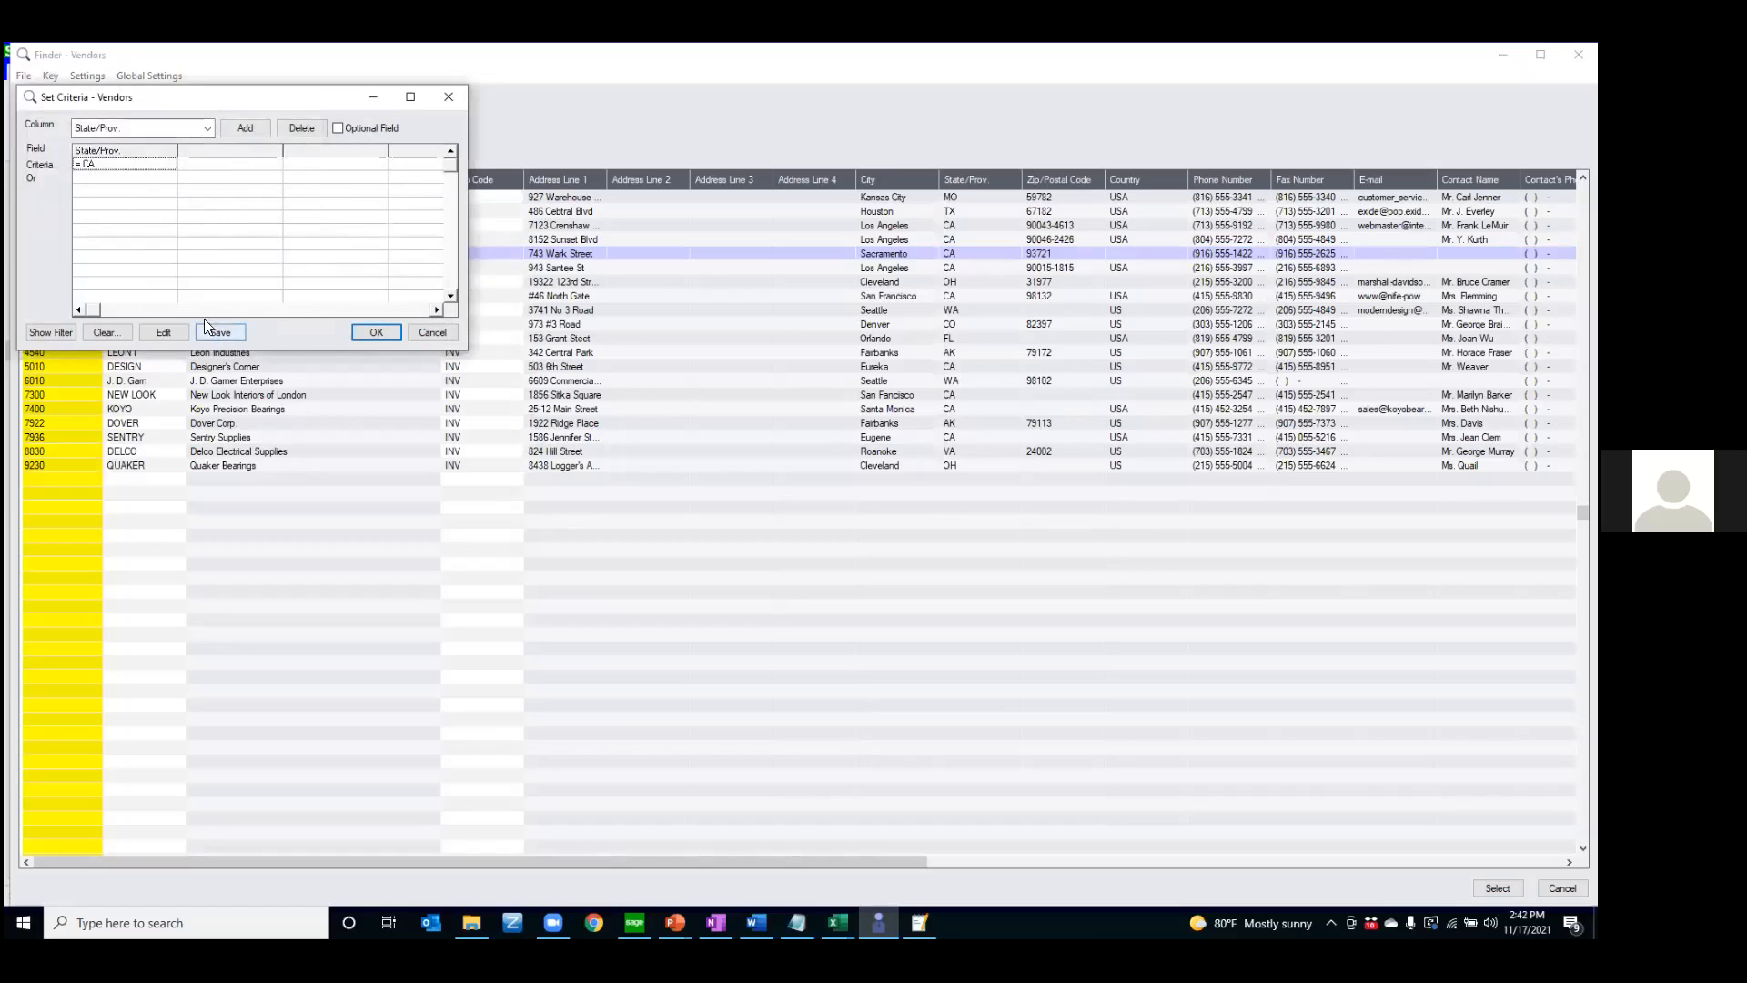
{"action": "left_click", "coordinate": [222, 332]}
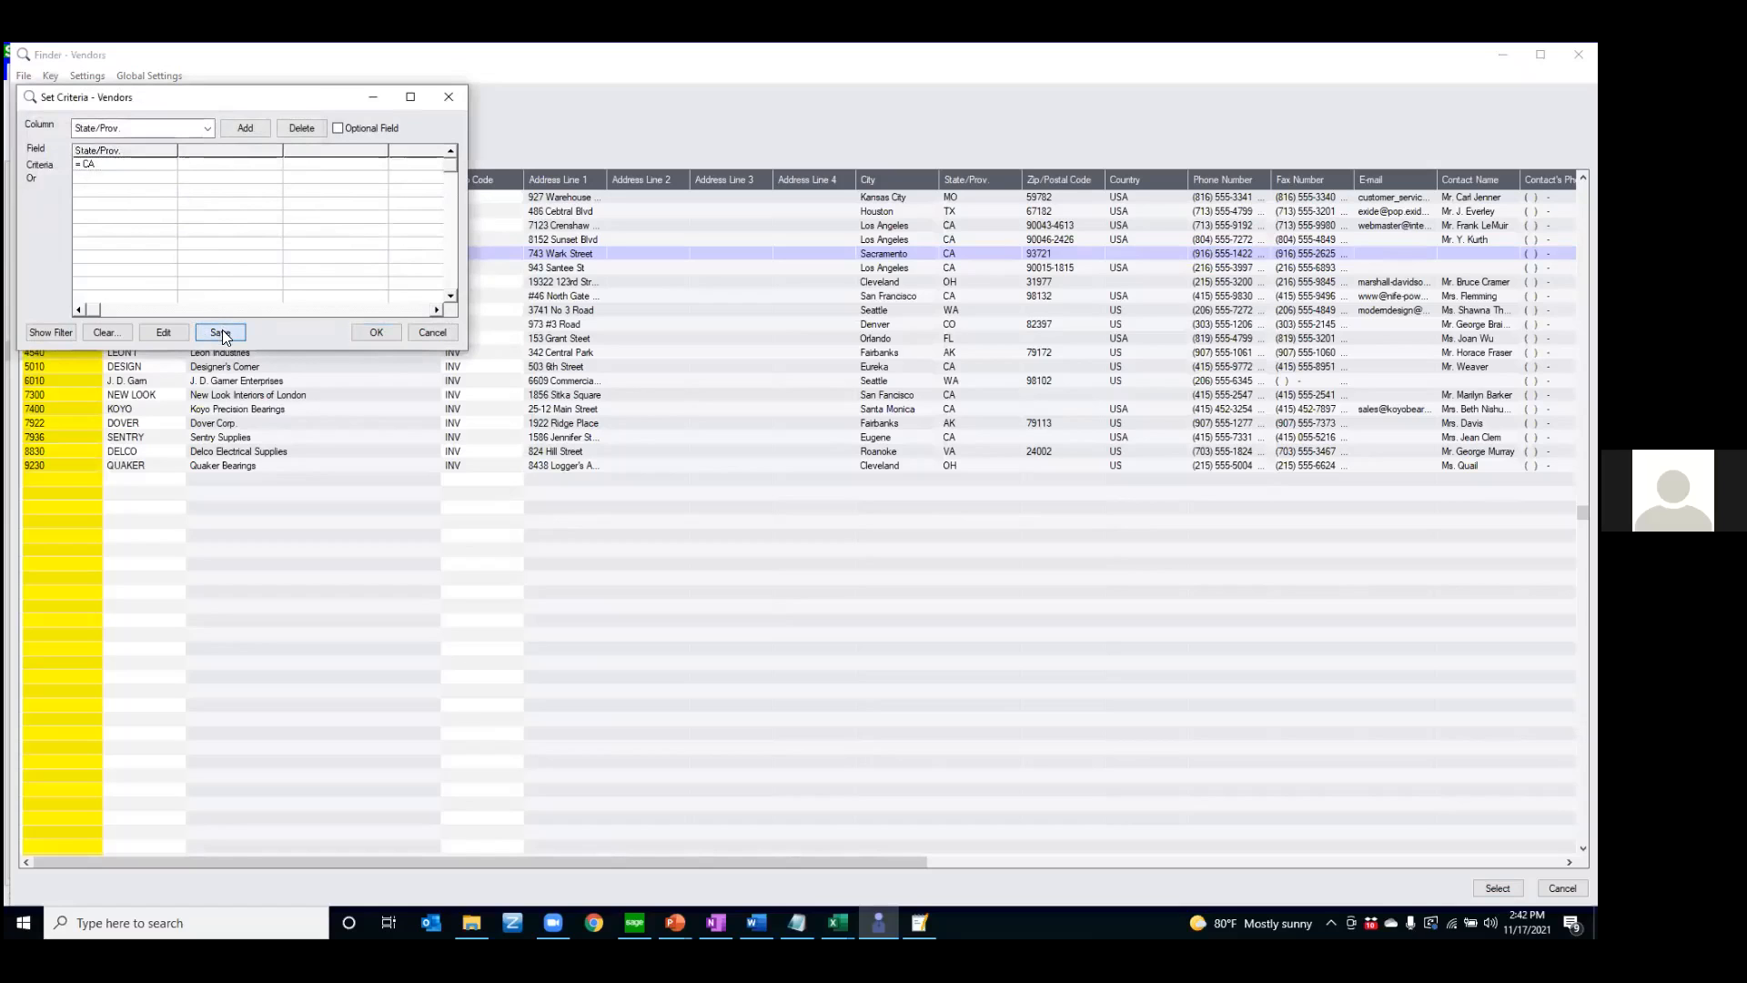
{"action": "left_click", "coordinate": [373, 333]}
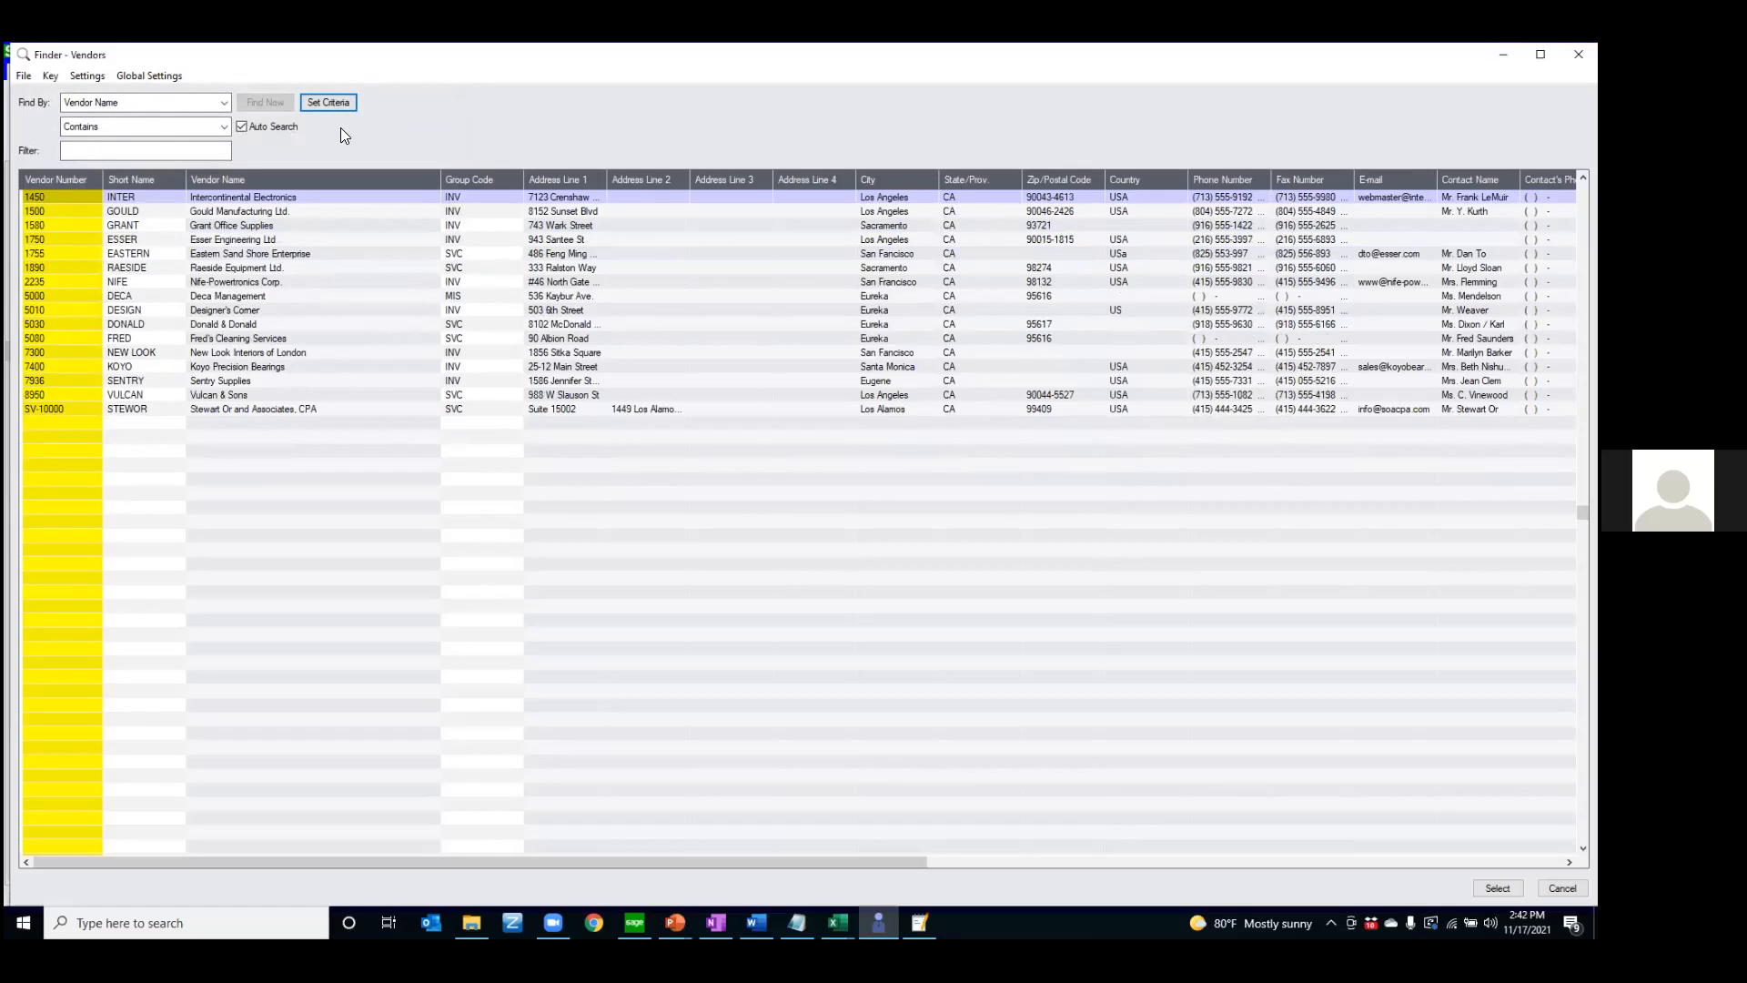
{"action": "left_click", "coordinate": [113, 156]}
{"action": "left_click", "coordinate": [303, 106]}
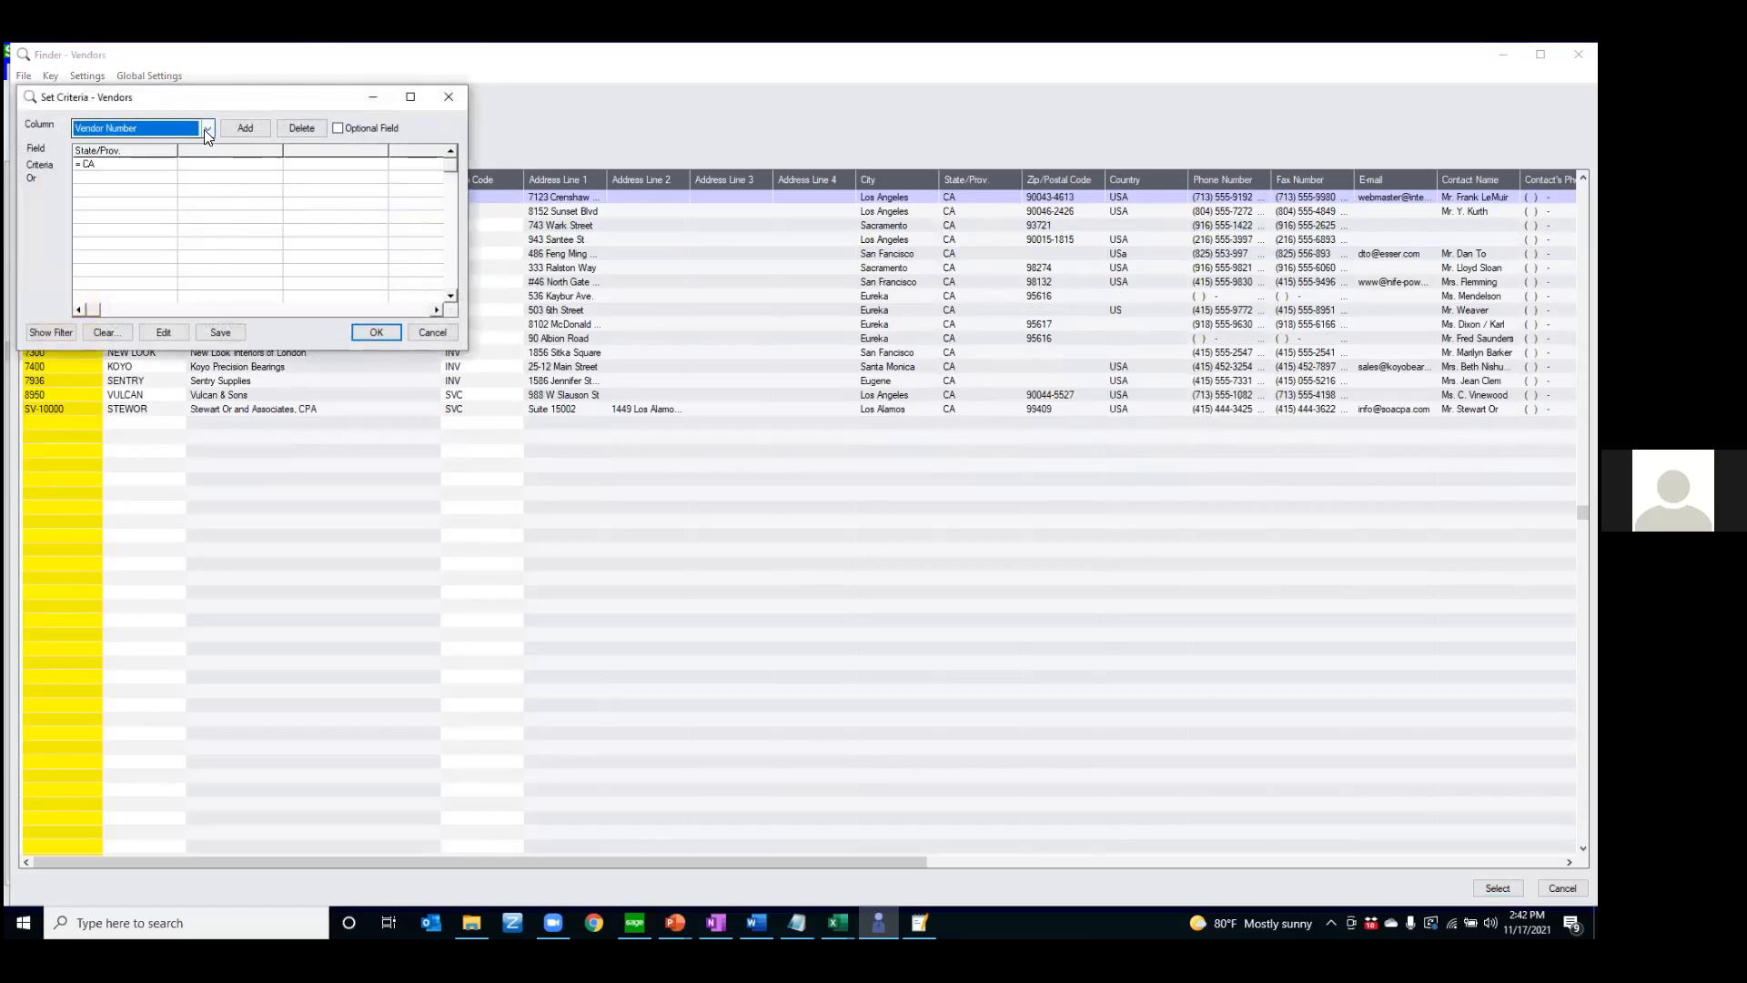
{"action": "left_click", "coordinate": [208, 132]}
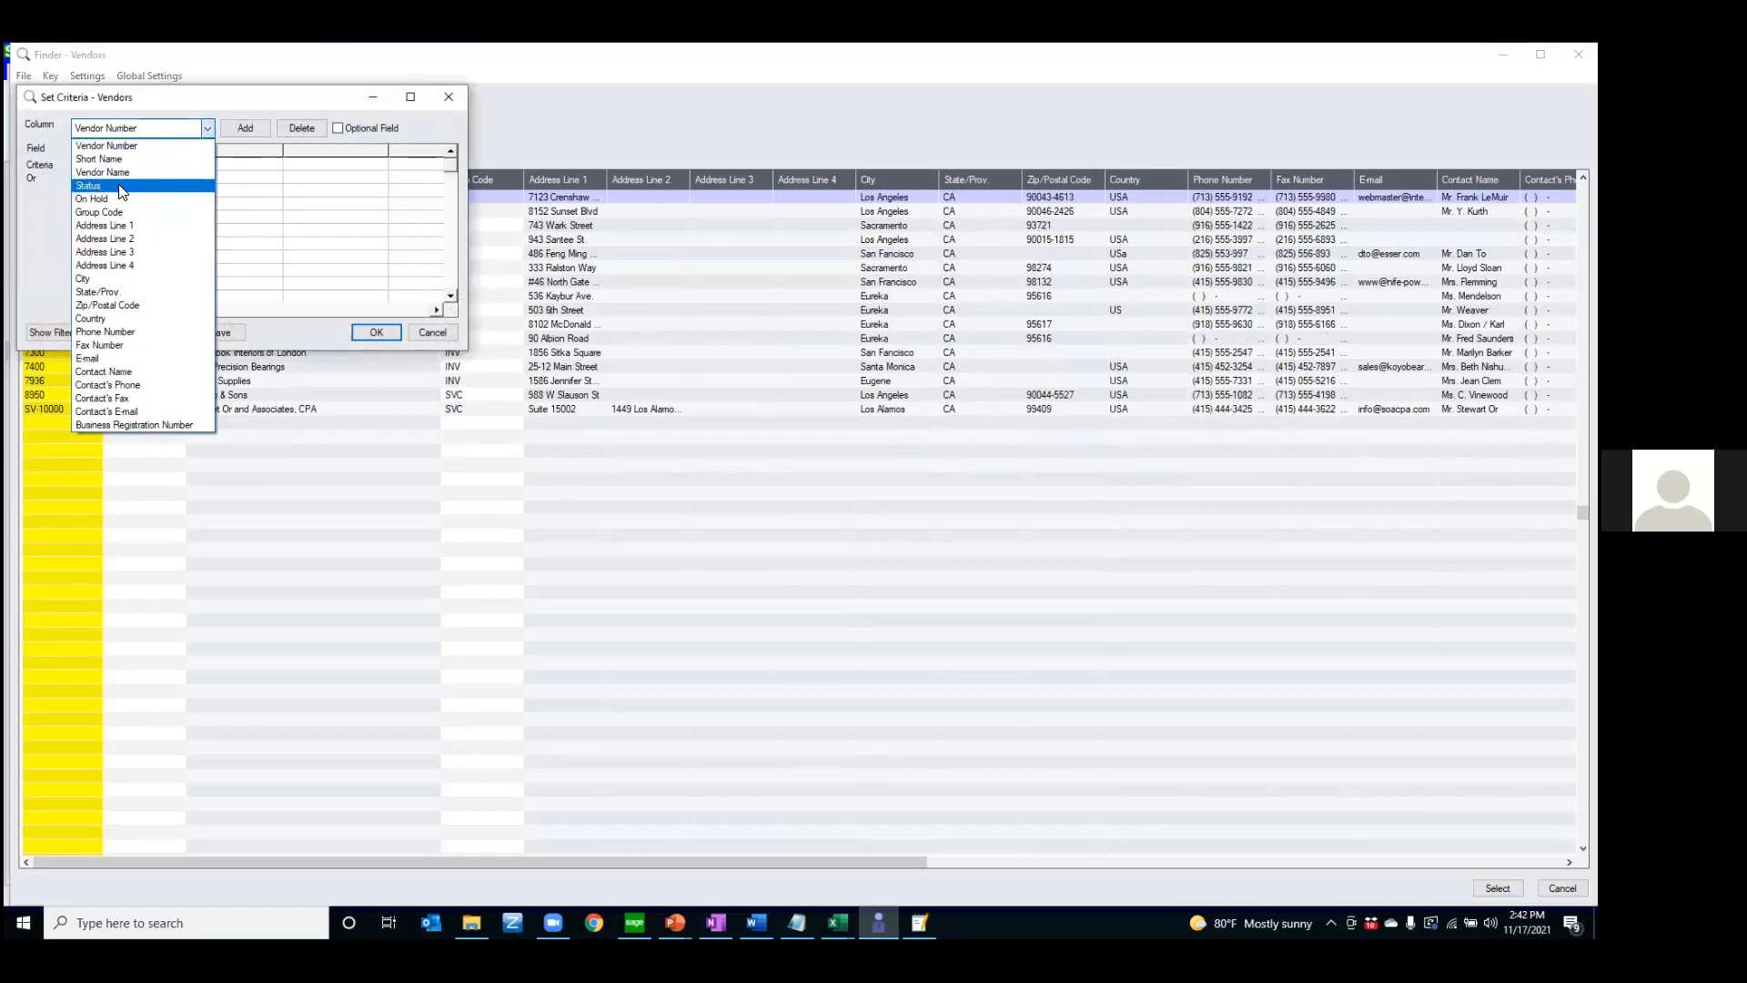
{"action": "left_click", "coordinate": [121, 186]}
{"action": "left_click", "coordinate": [236, 132]}
{"action": "double_click", "coordinate": [232, 165]}
{"action": "left_click", "coordinate": [210, 179]}
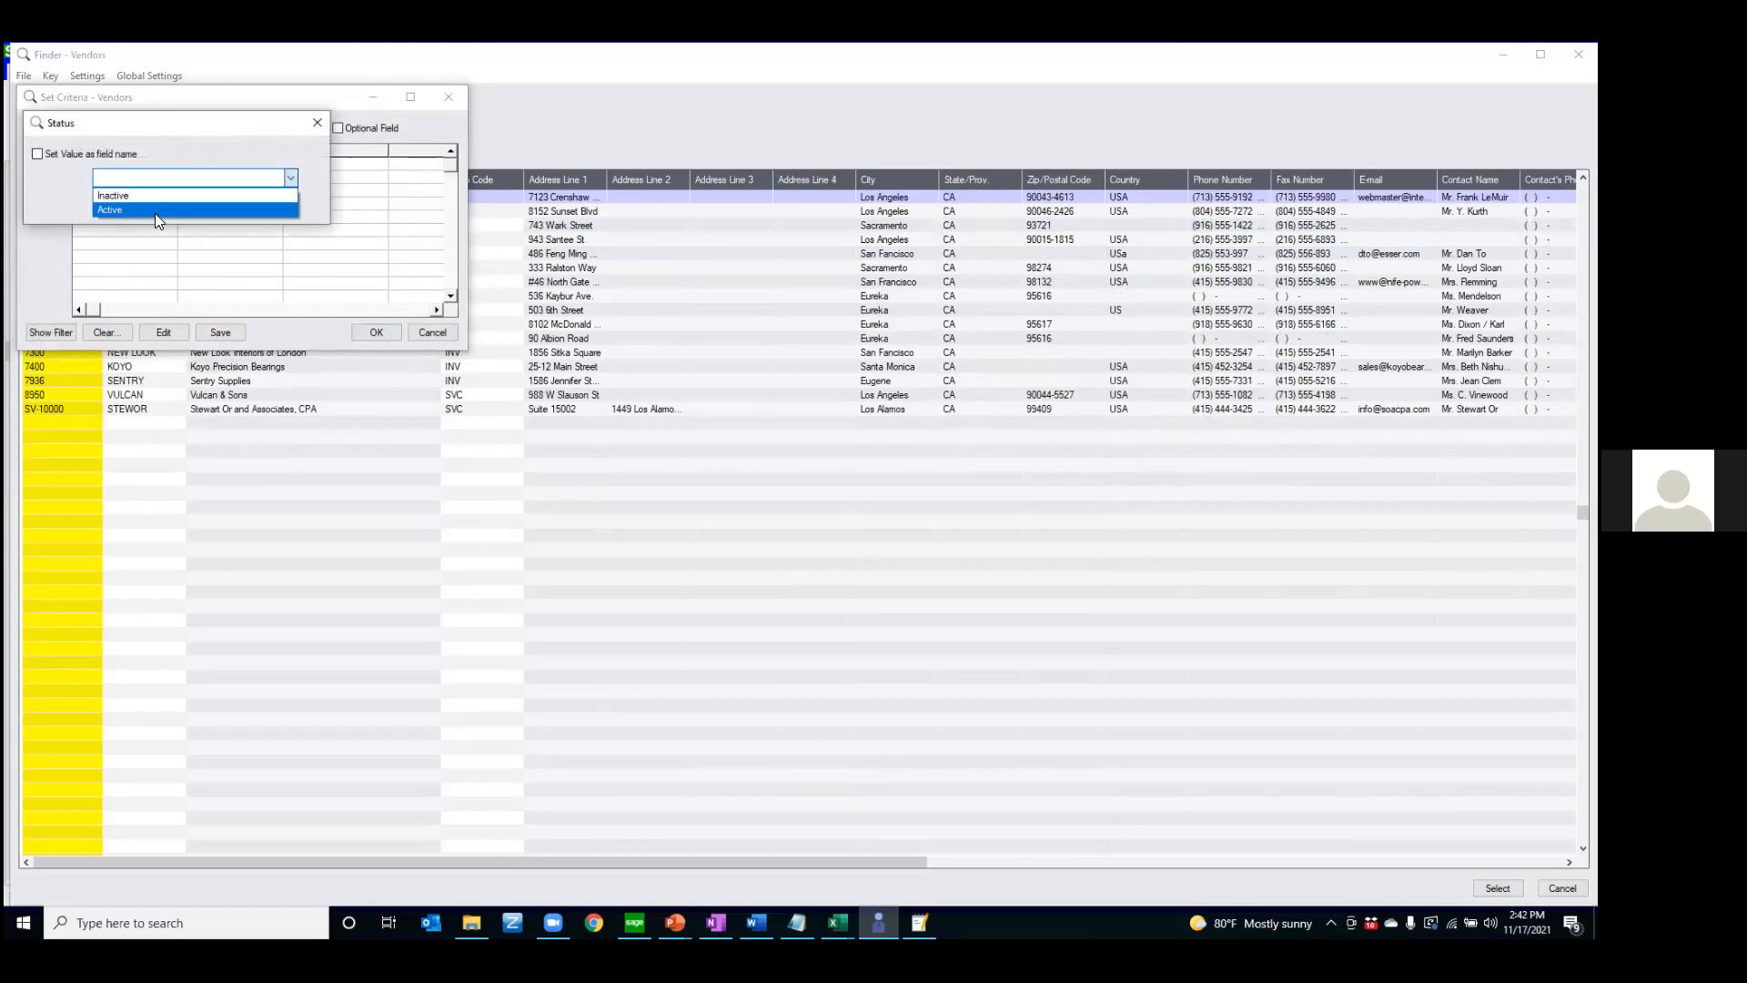
{"action": "left_click", "coordinate": [158, 148]}
{"action": "left_click", "coordinate": [269, 202]}
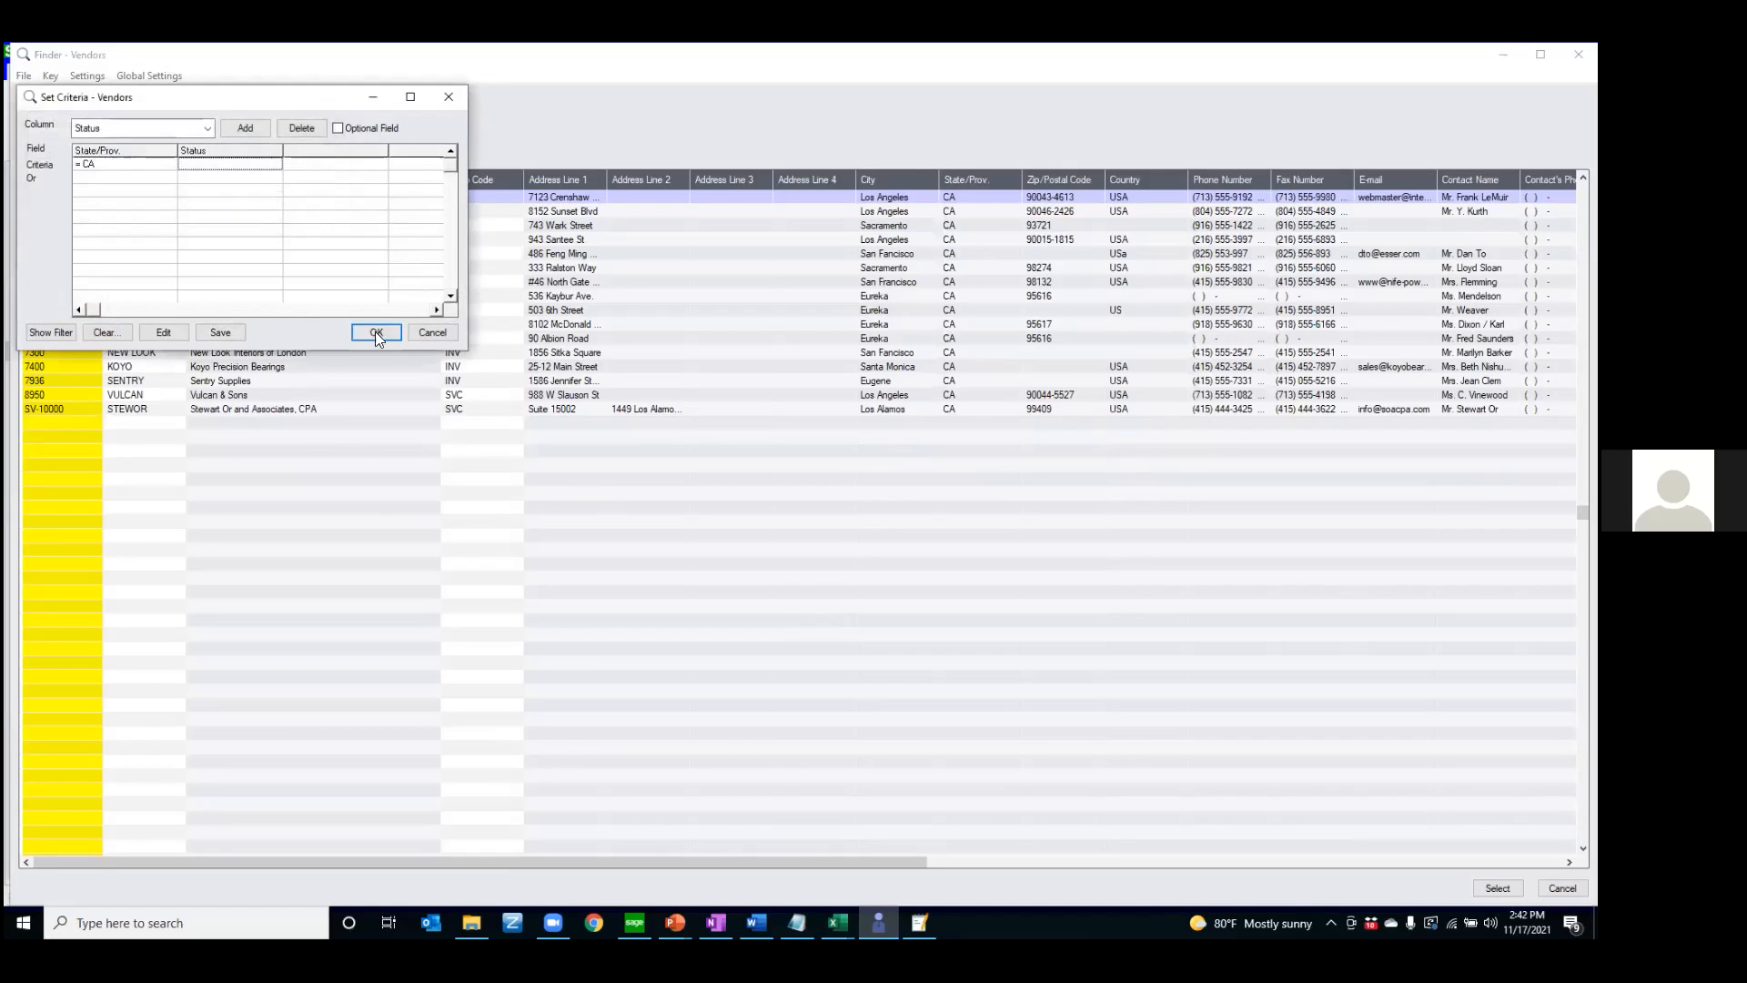
{"action": "left_click", "coordinate": [434, 332]}
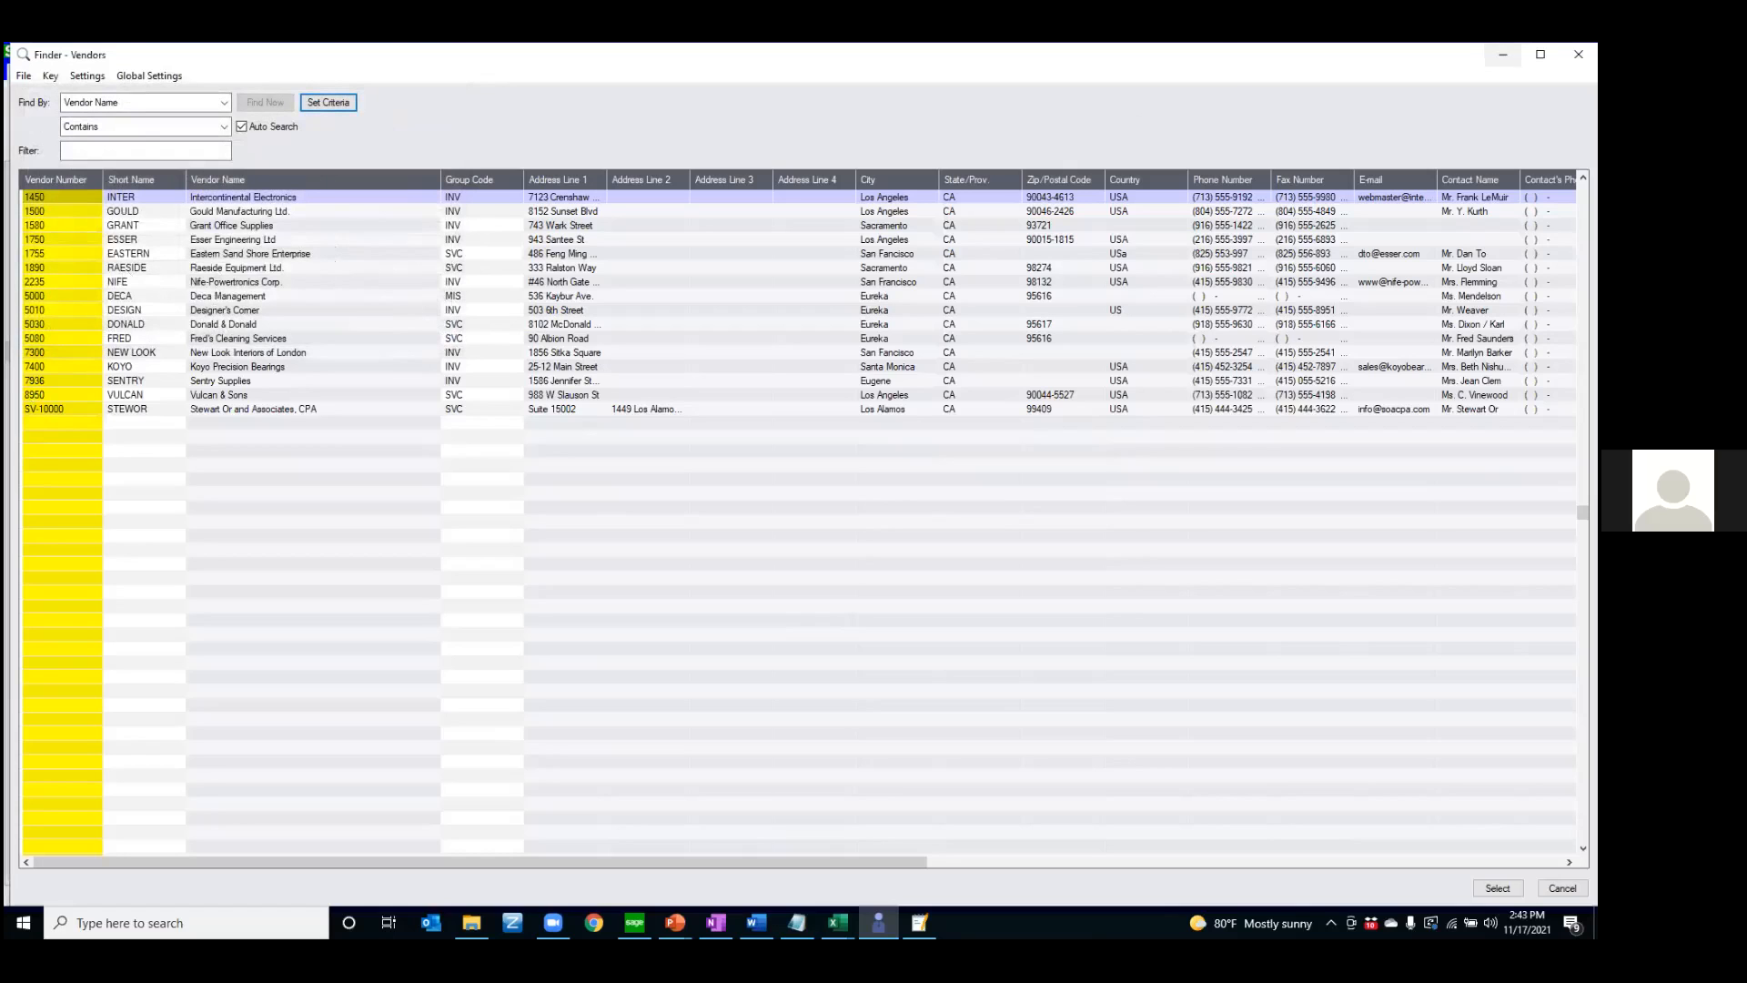
Close the vendor finder and switch to the presentation's Printing Reports slide
{"action": "left_click", "coordinate": [1579, 55]}
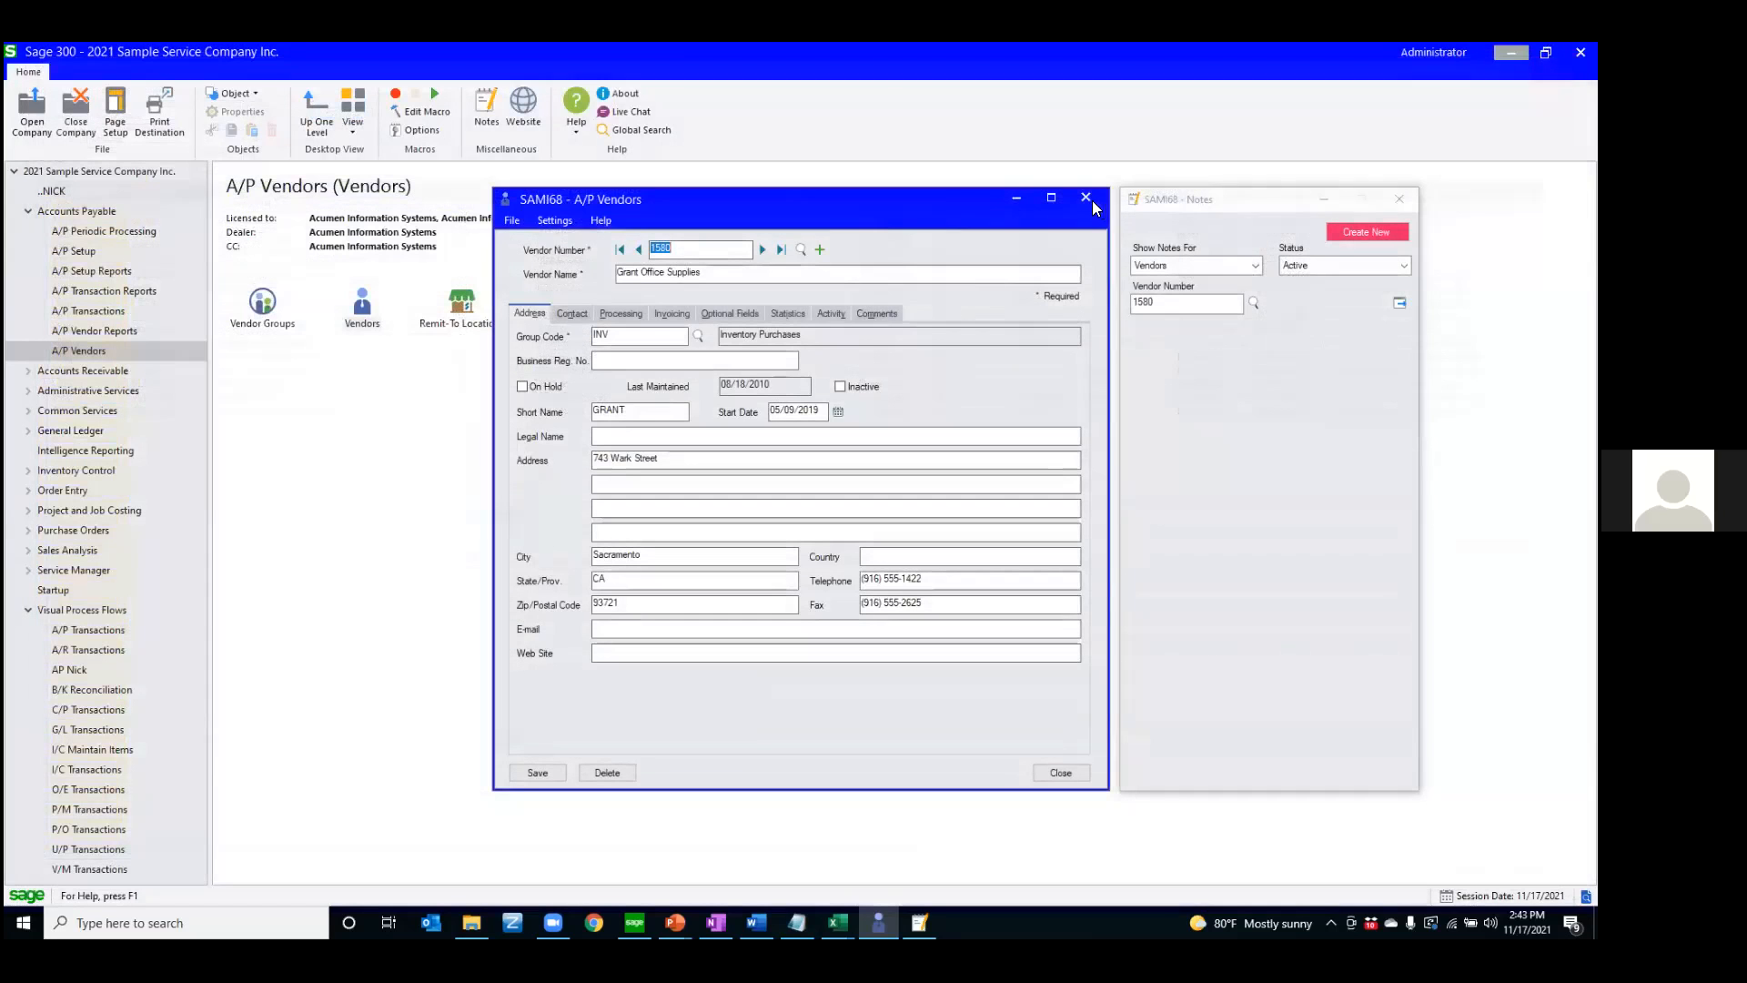
{"action": "key", "text": "alt+Tab"}
{"action": "key", "text": "Right"}
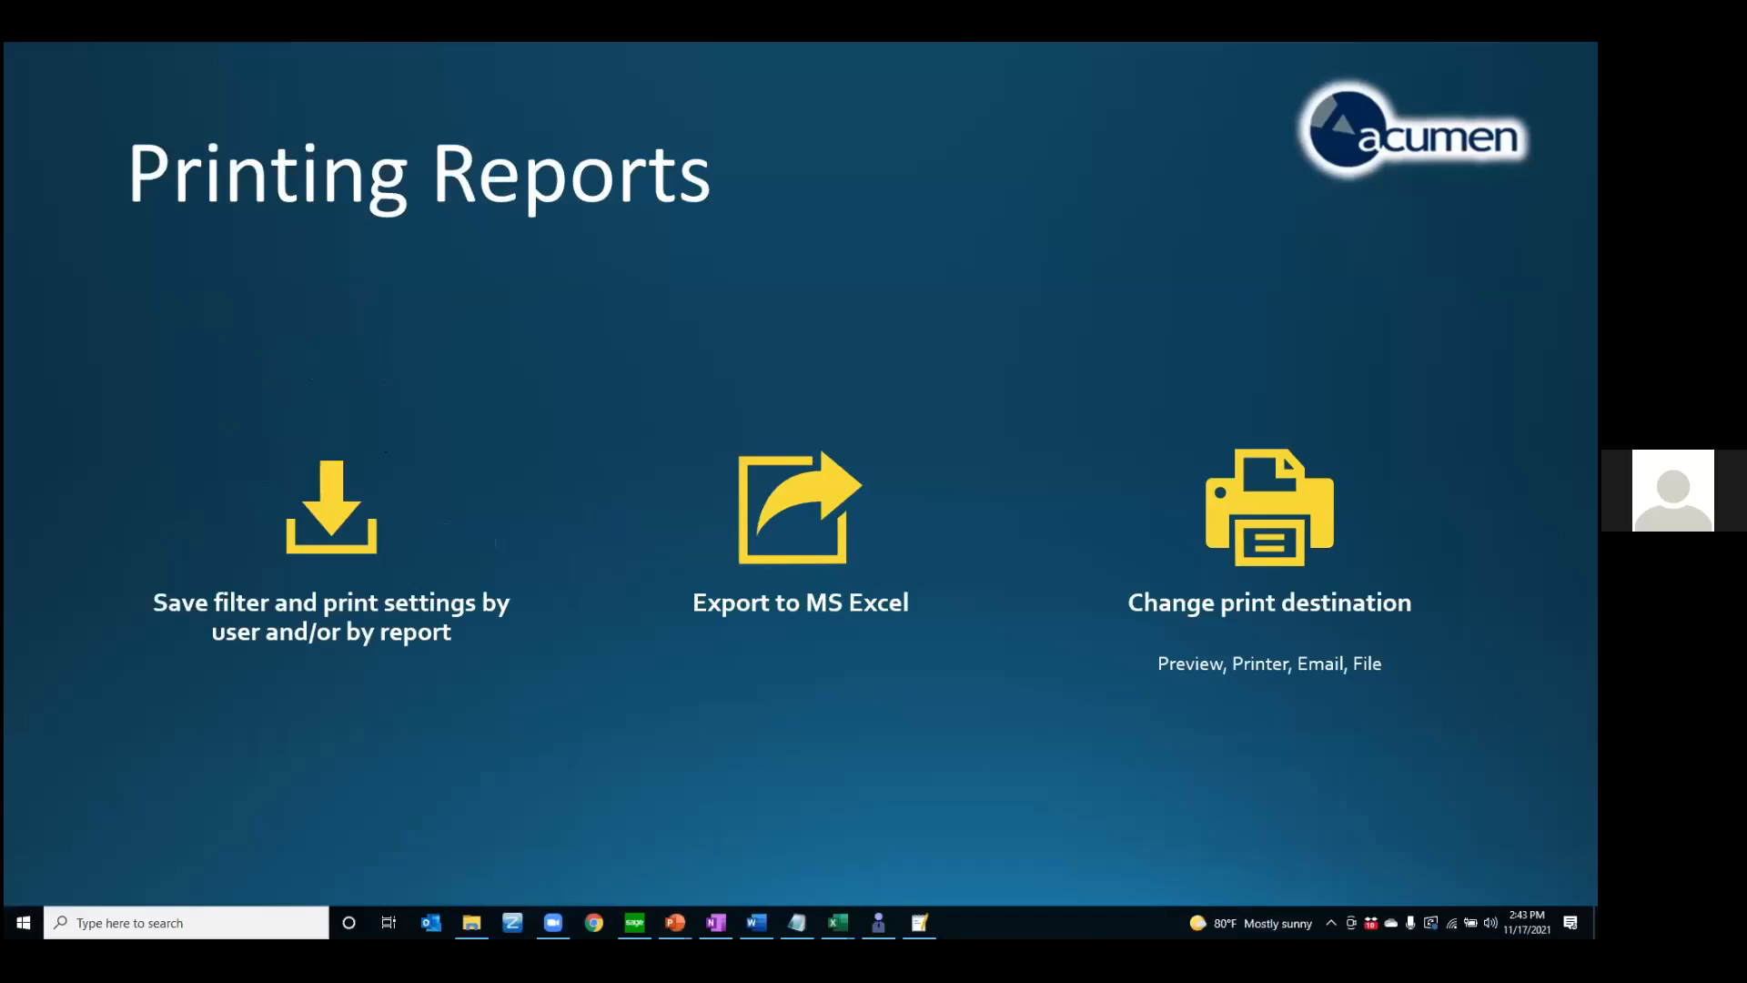
Switch back to Sage 300 and preview the A/P Aged Payables by Due Date report from A/P Transaction Reports
{"action": "left_click", "coordinate": [634, 922]}
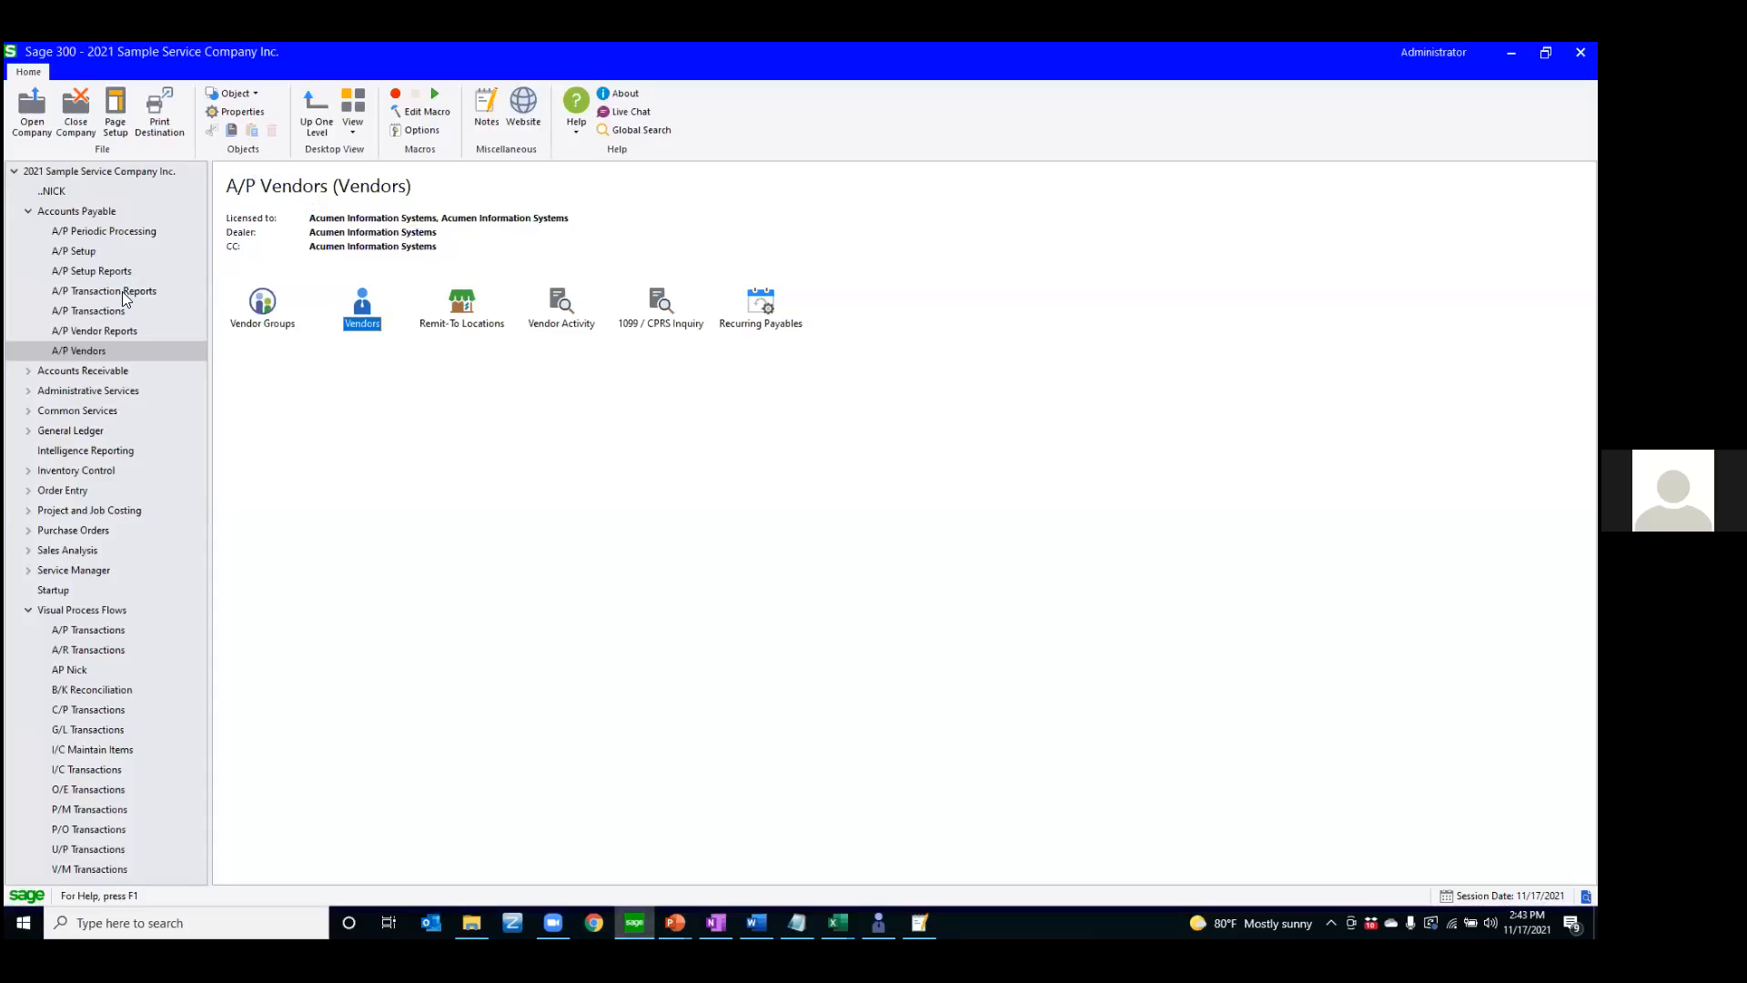
{"action": "left_click", "coordinate": [82, 311]}
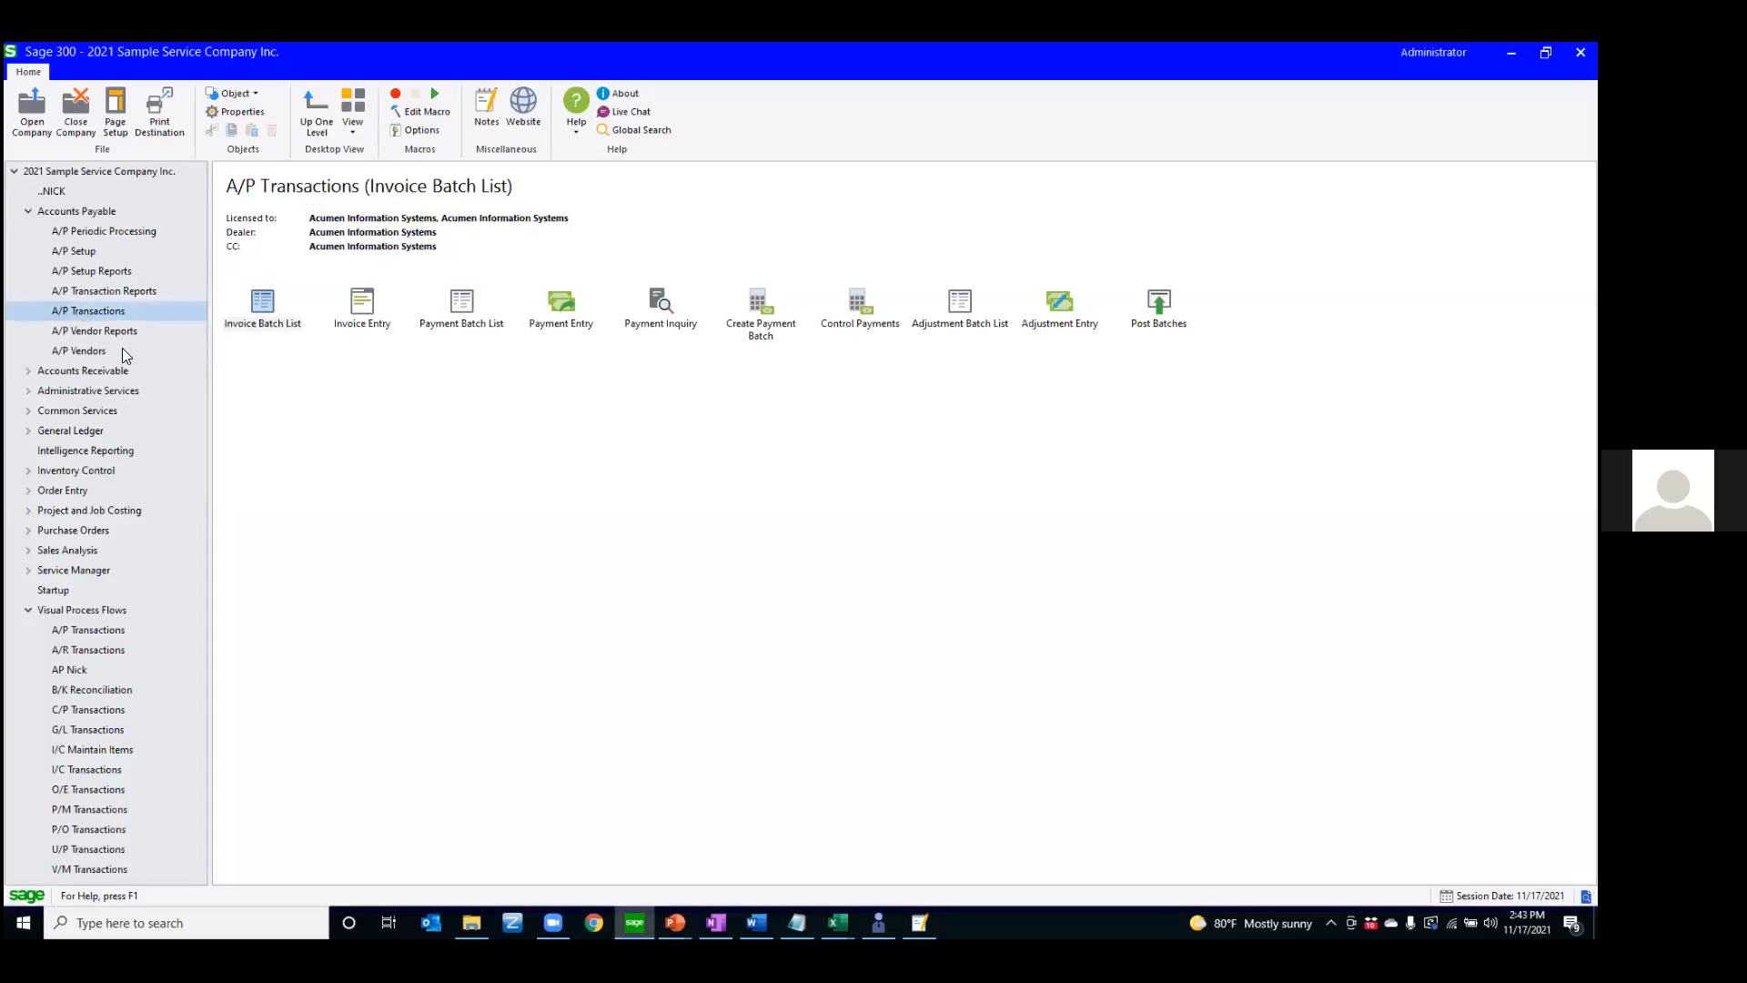
{"action": "left_click", "coordinate": [103, 293]}
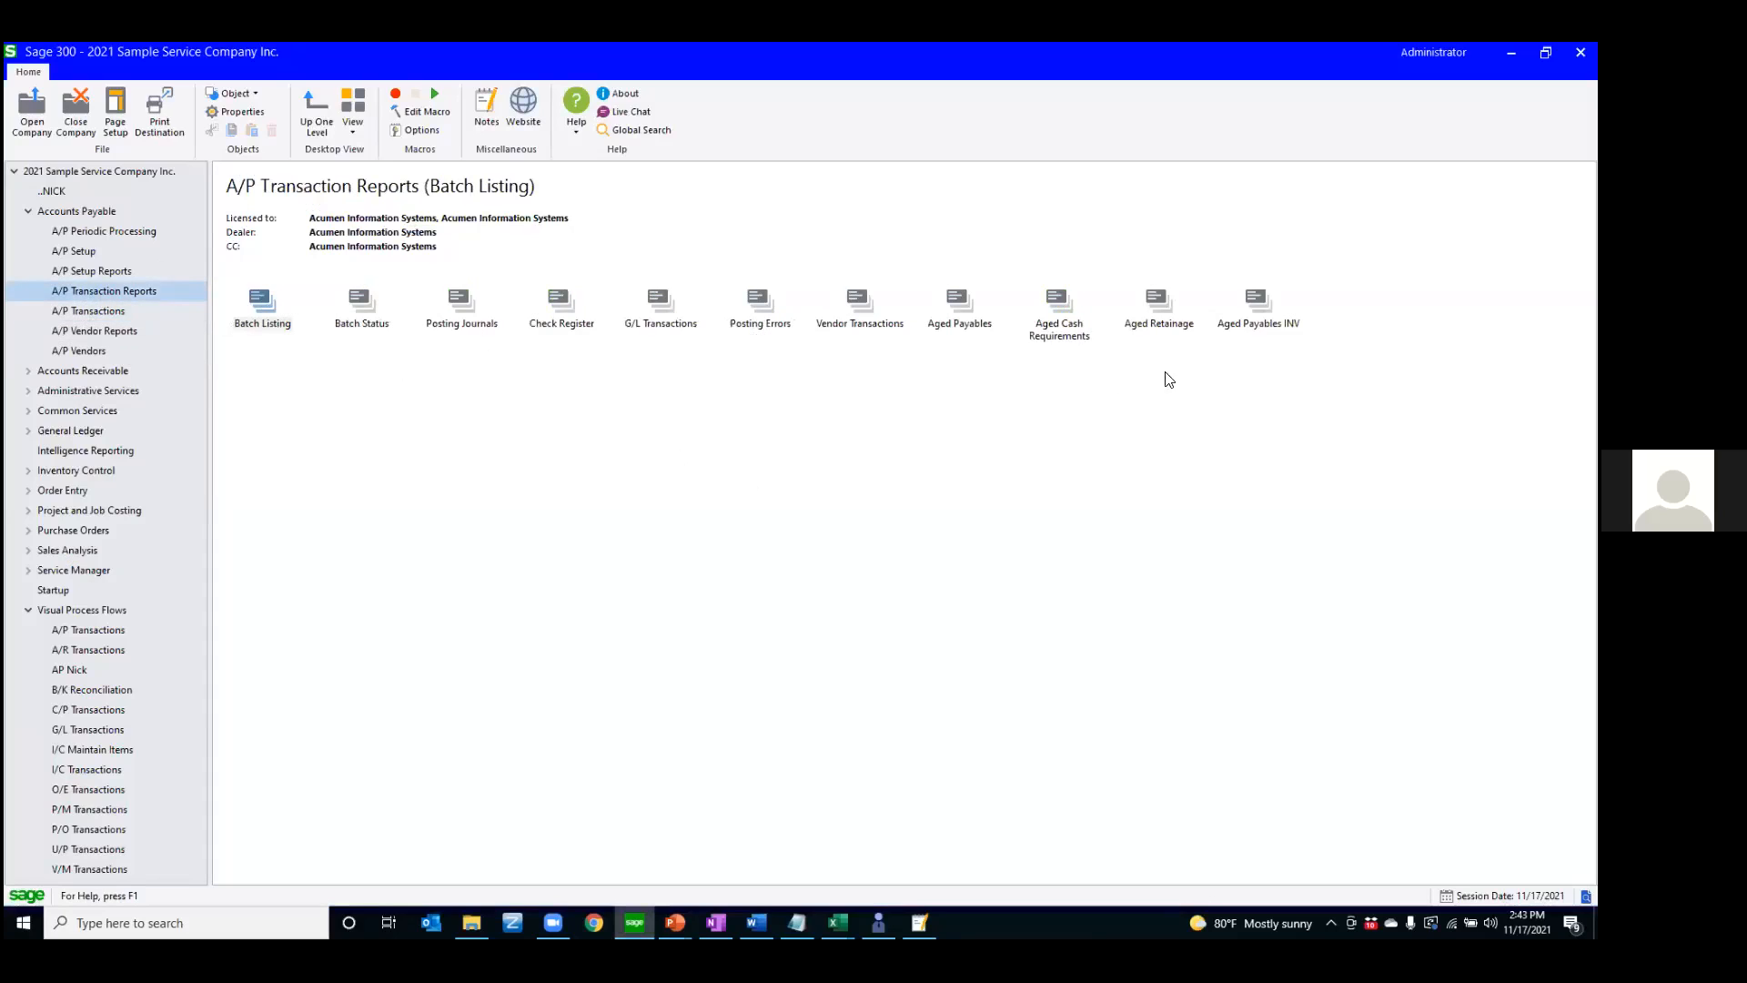
{"action": "left_click", "coordinate": [970, 321]}
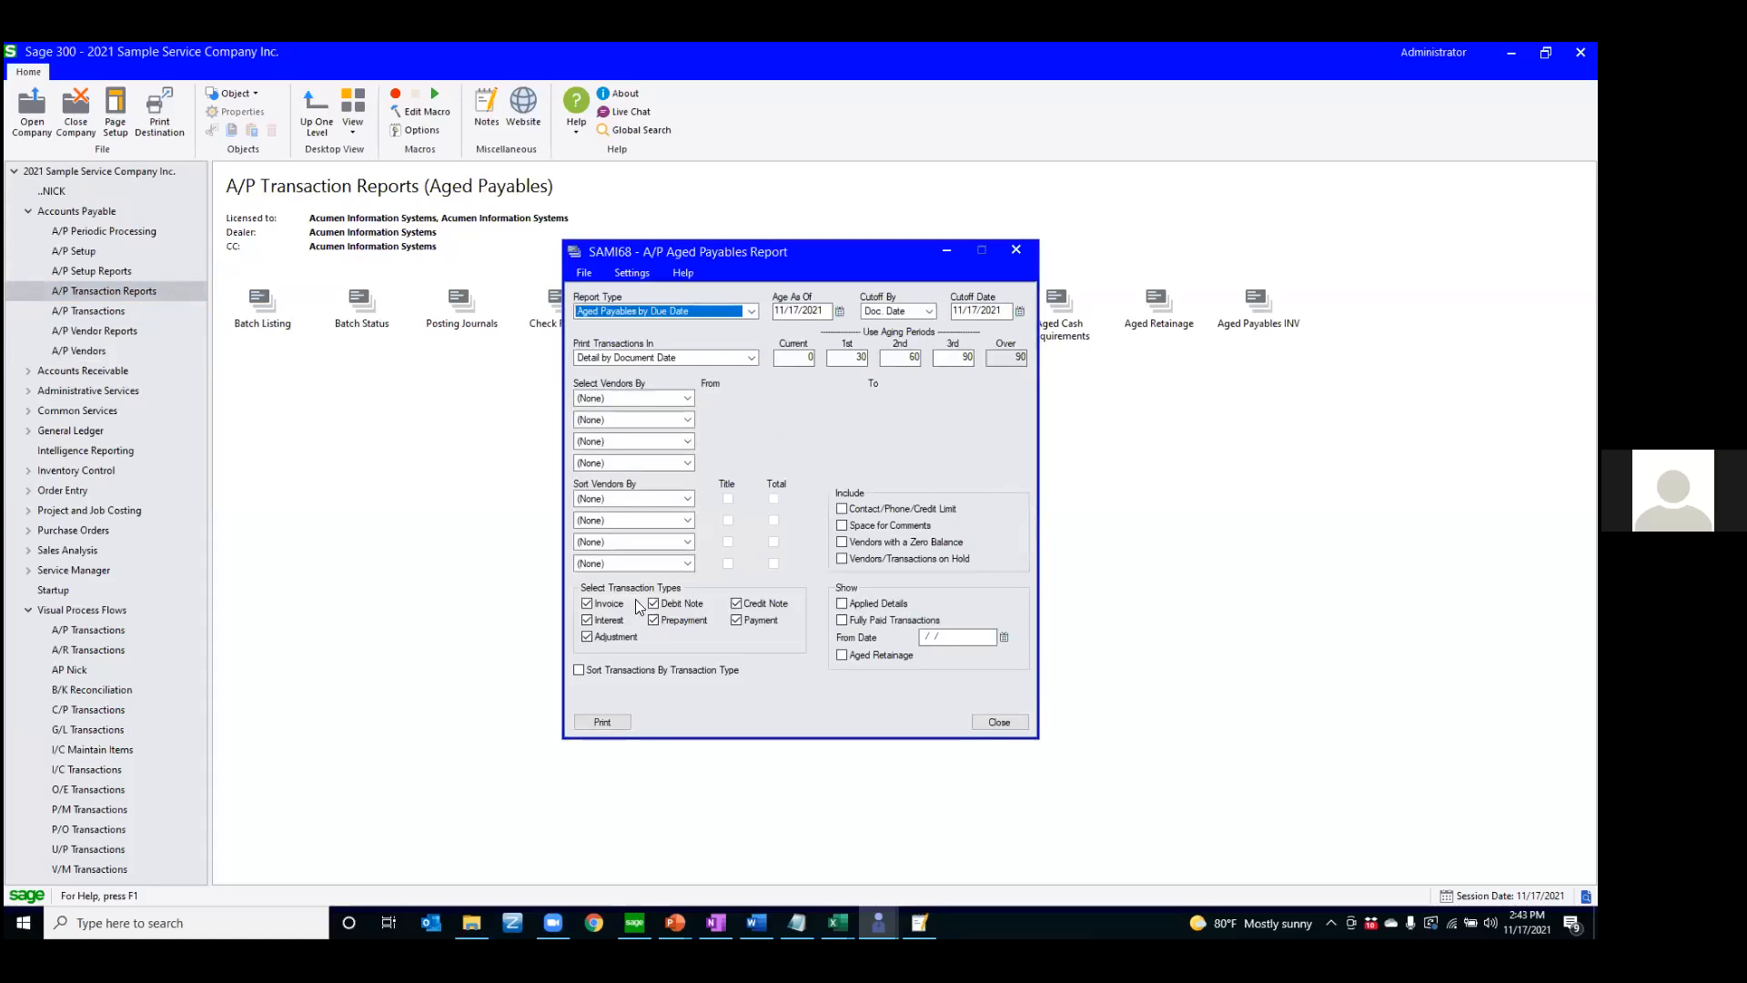
{"action": "left_click", "coordinate": [616, 722]}
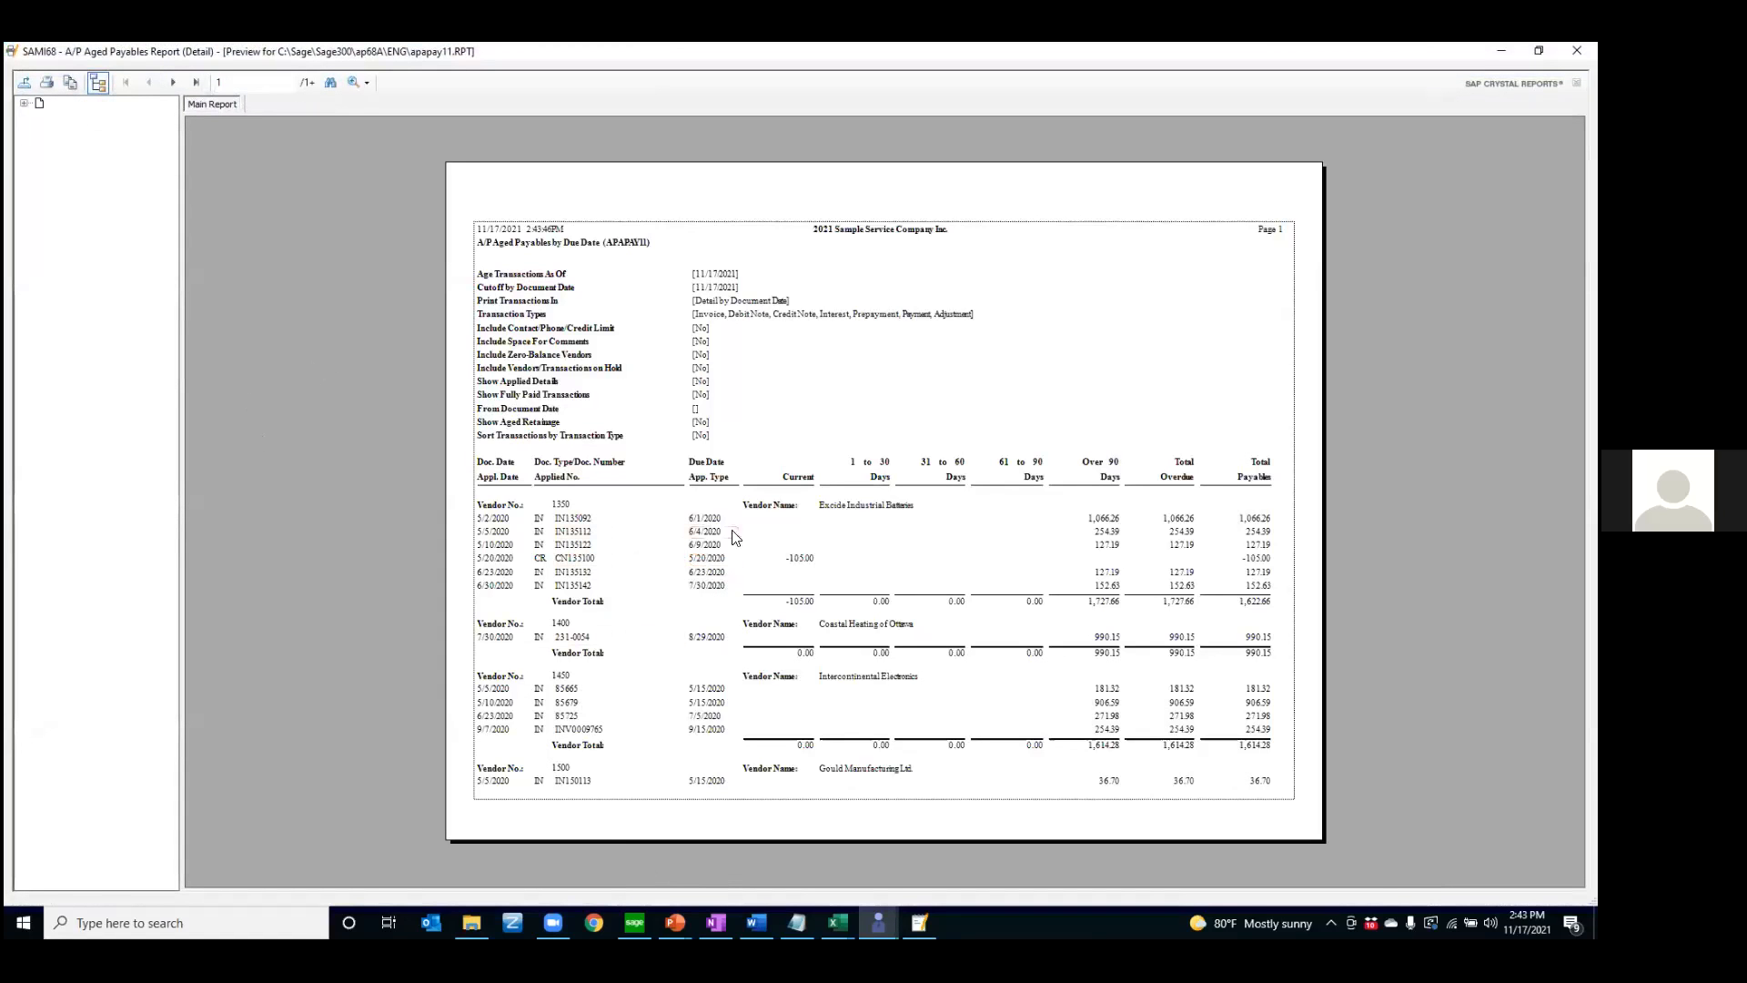
Expand the report preview's group tree, look through the sections of several vendors, and close the preview
{"action": "left_click", "coordinate": [24, 103]}
{"action": "left_click", "coordinate": [40, 117]}
{"action": "left_click", "coordinate": [56, 130]}
{"action": "left_click", "coordinate": [71, 143]}
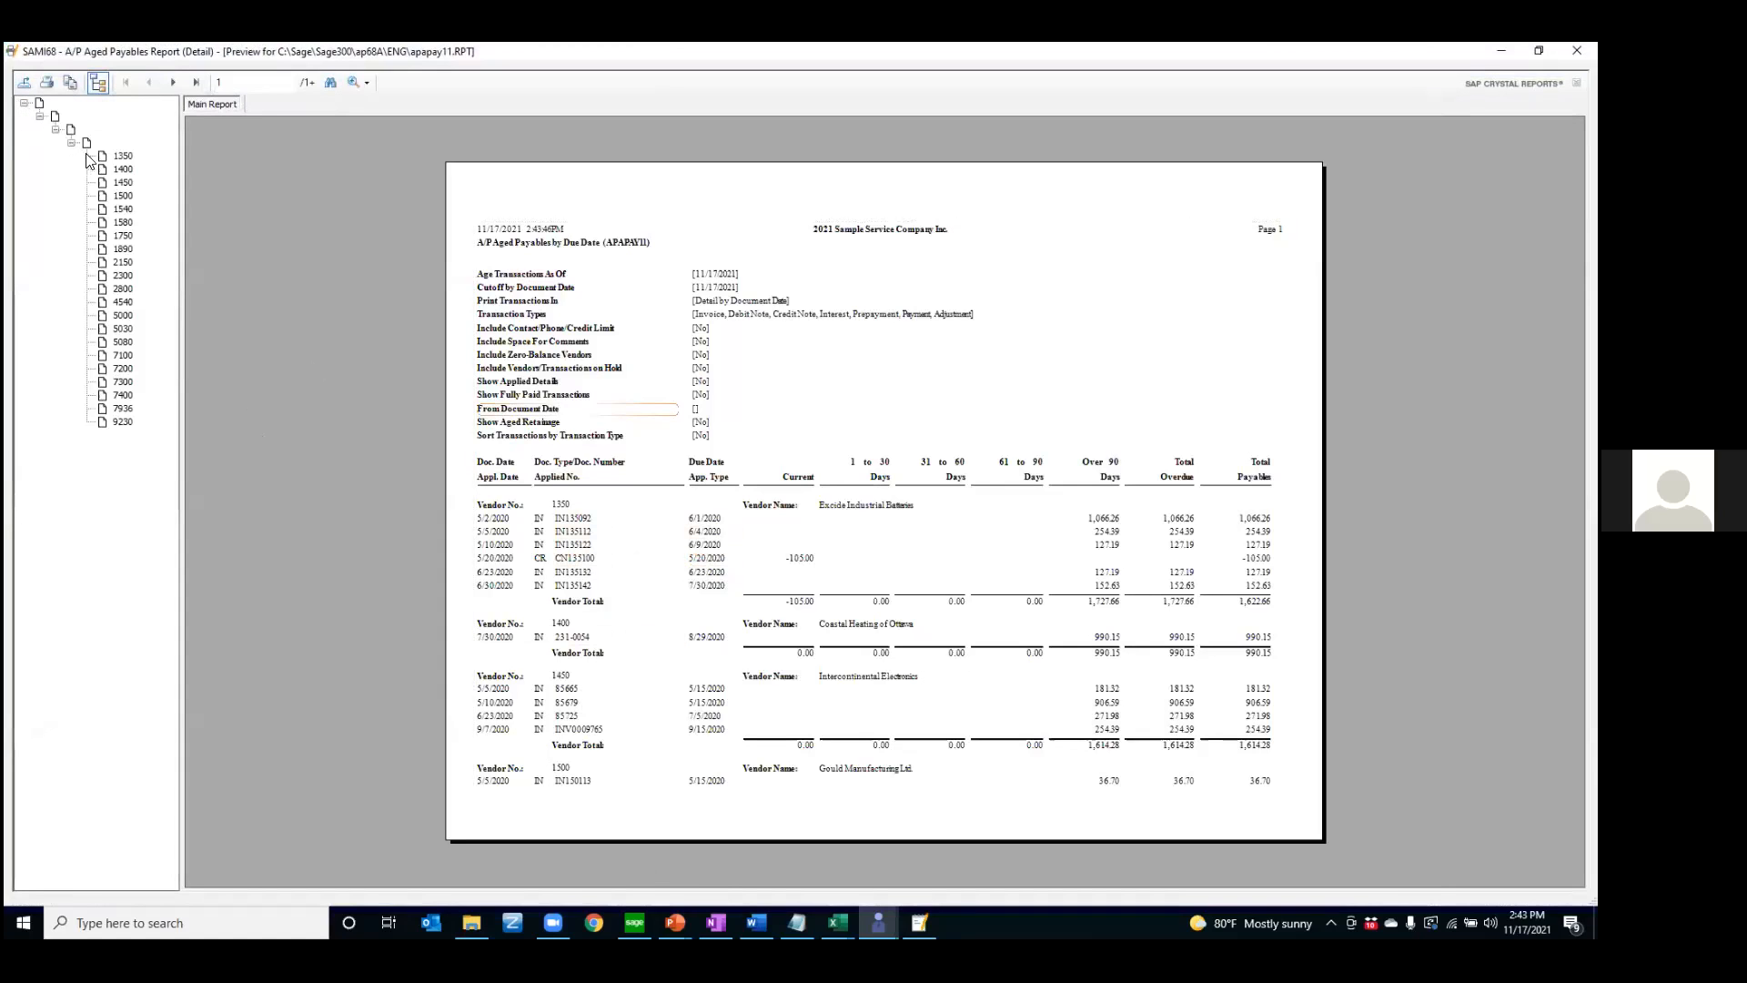
{"action": "left_click", "coordinate": [124, 156]}
{"action": "left_click", "coordinate": [124, 182]}
{"action": "left_click", "coordinate": [123, 302]}
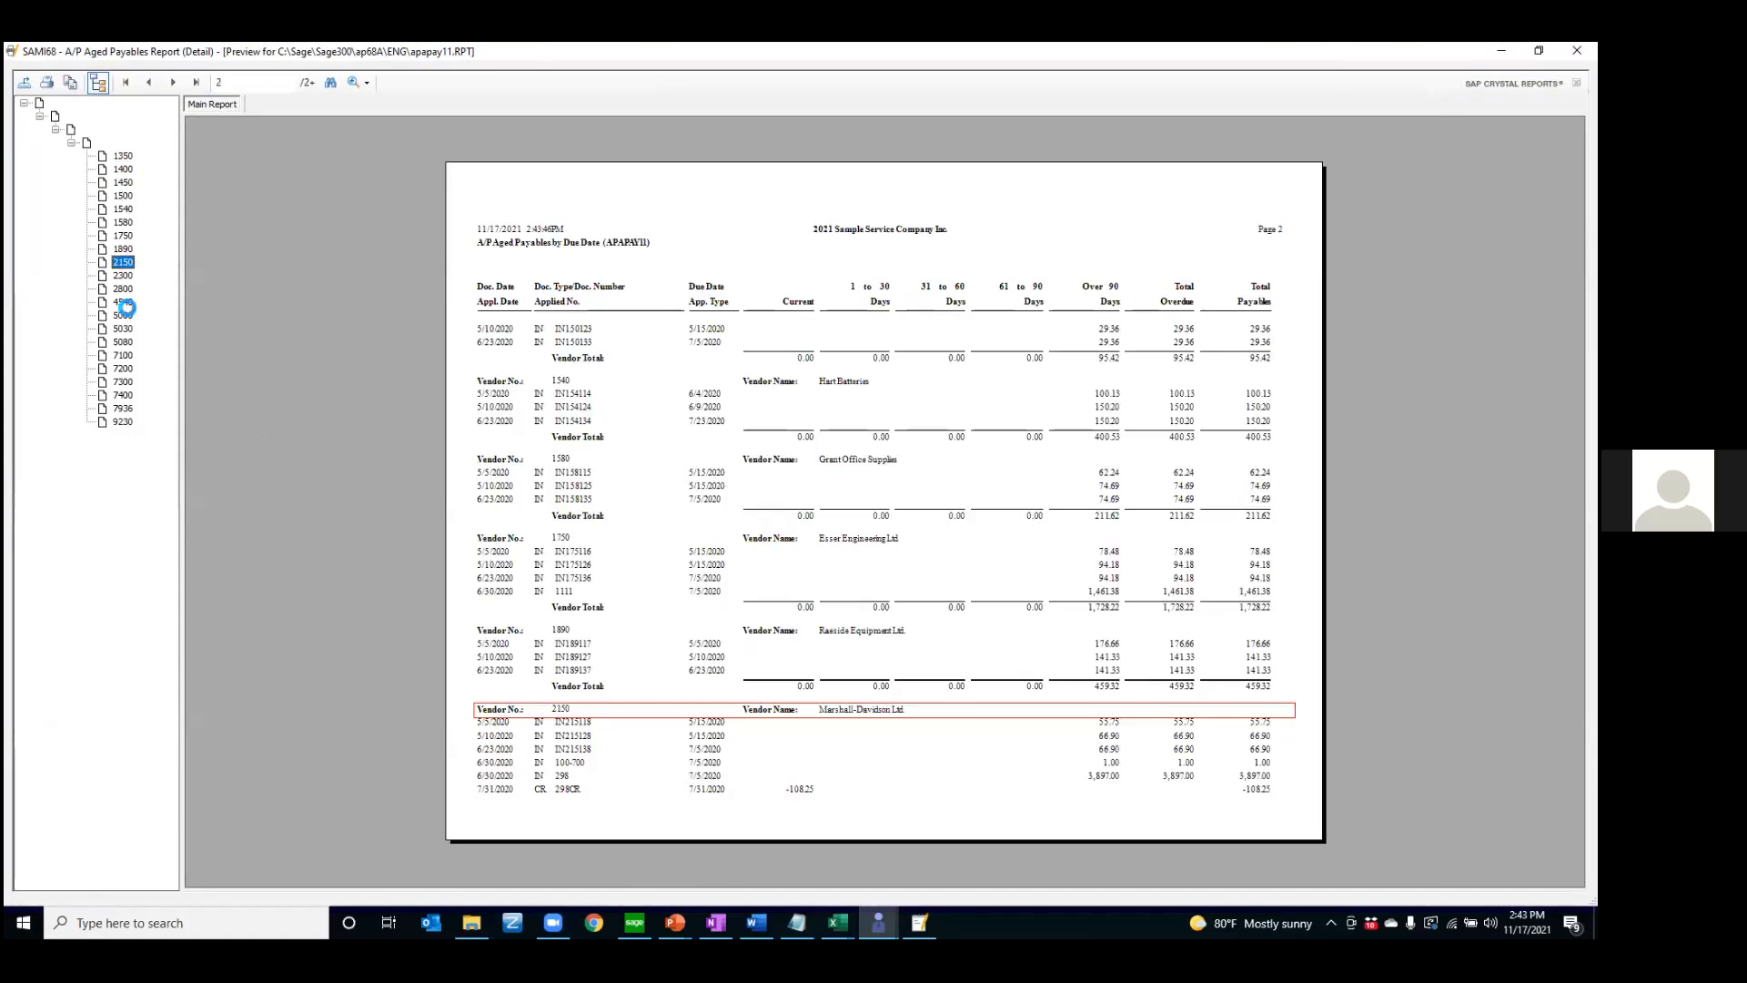
{"action": "left_click", "coordinate": [123, 342]}
{"action": "left_click", "coordinate": [123, 382]}
{"action": "left_click", "coordinate": [123, 408]}
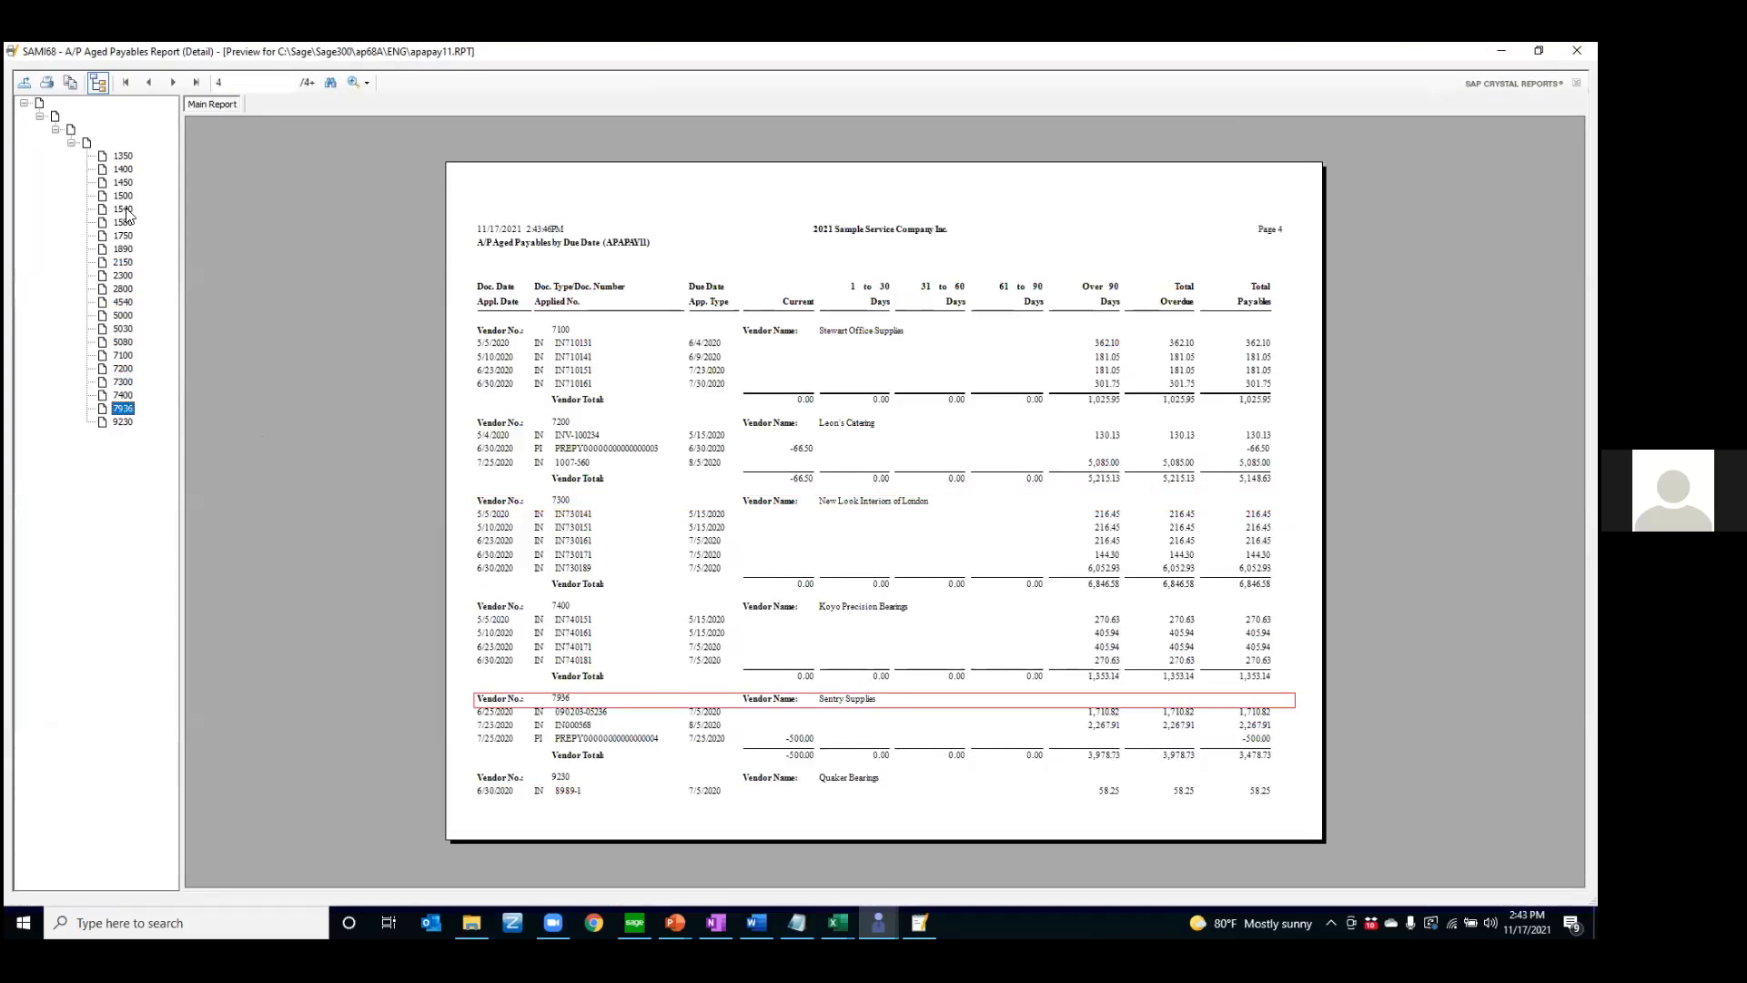
{"action": "left_click", "coordinate": [127, 170]}
{"action": "left_click", "coordinate": [123, 248]}
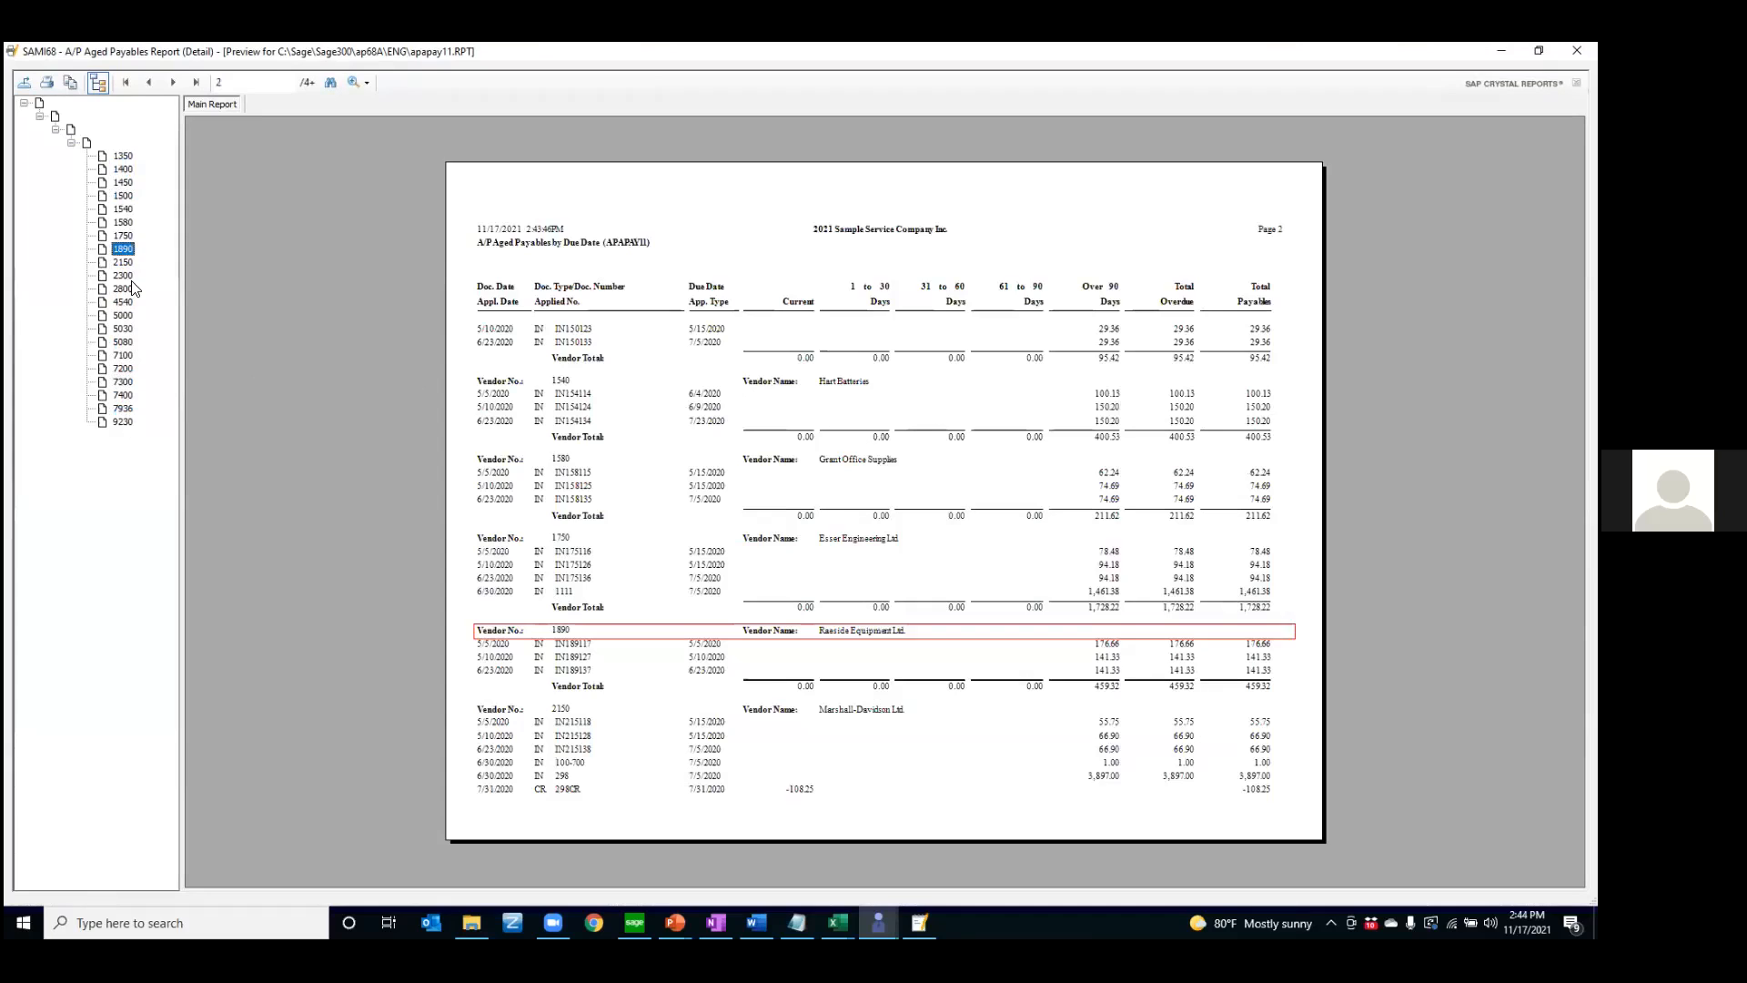
{"action": "left_click", "coordinate": [130, 289]}
{"action": "left_click", "coordinate": [123, 328]}
{"action": "left_click", "coordinate": [129, 354]}
{"action": "left_click", "coordinate": [121, 396]}
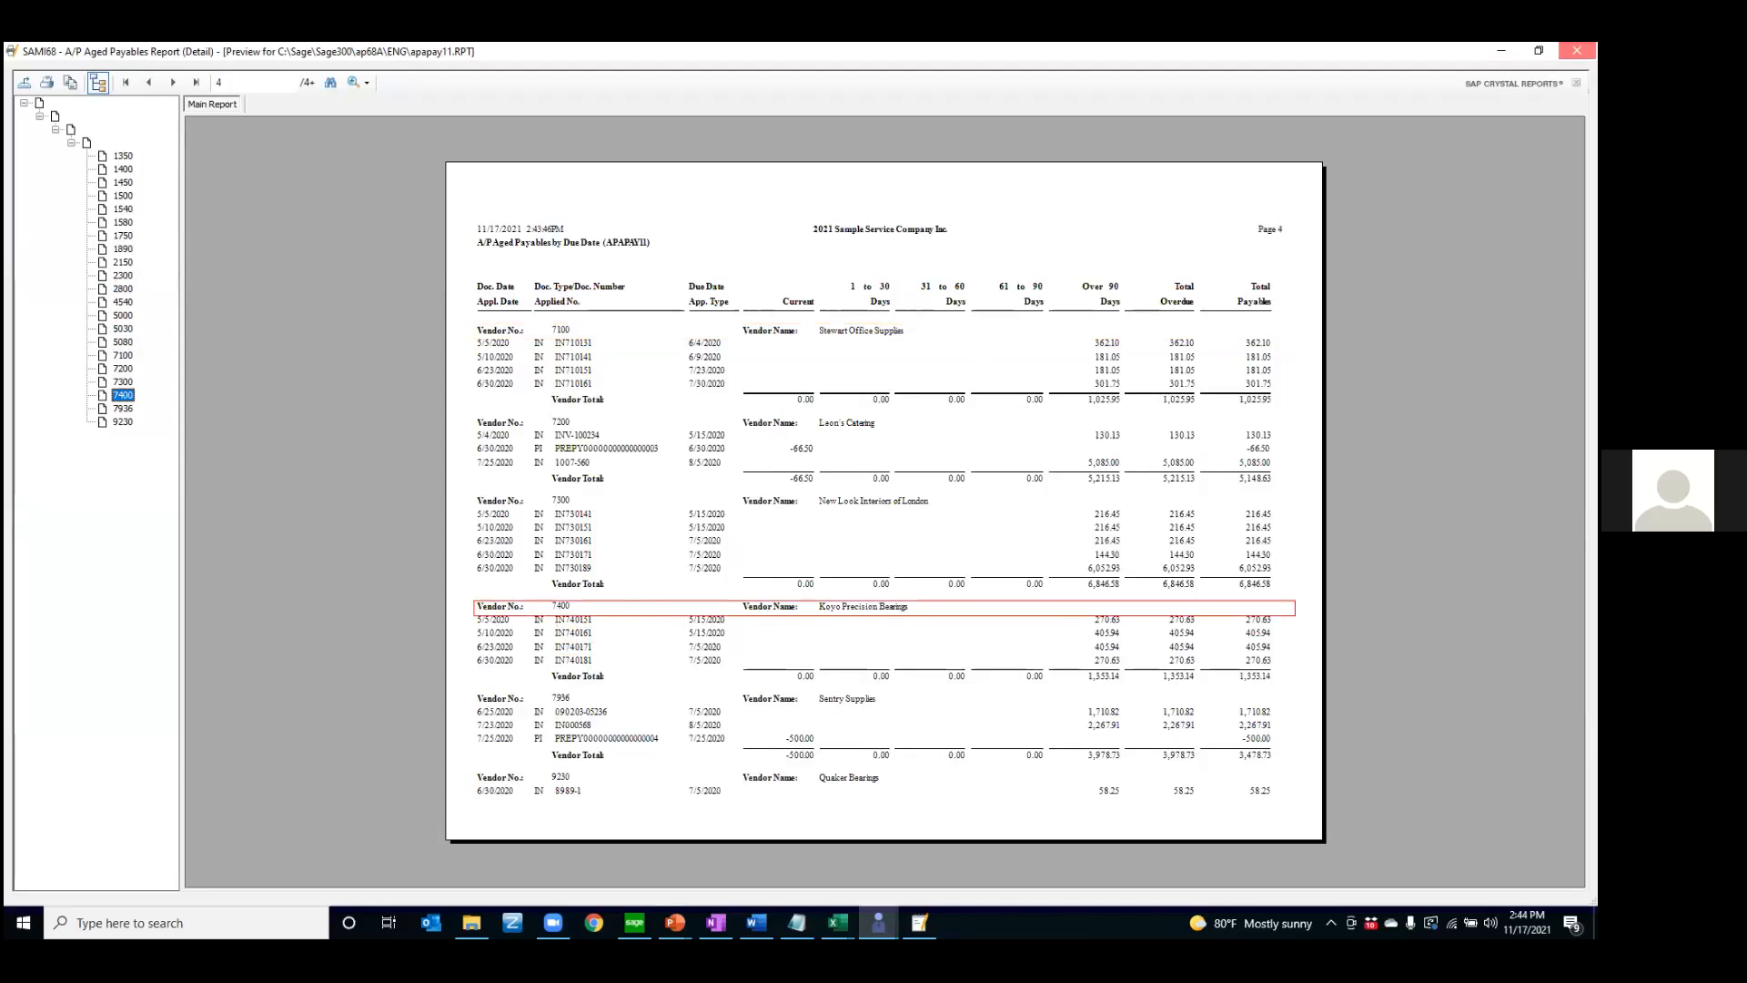
{"action": "left_click", "coordinate": [1577, 50]}
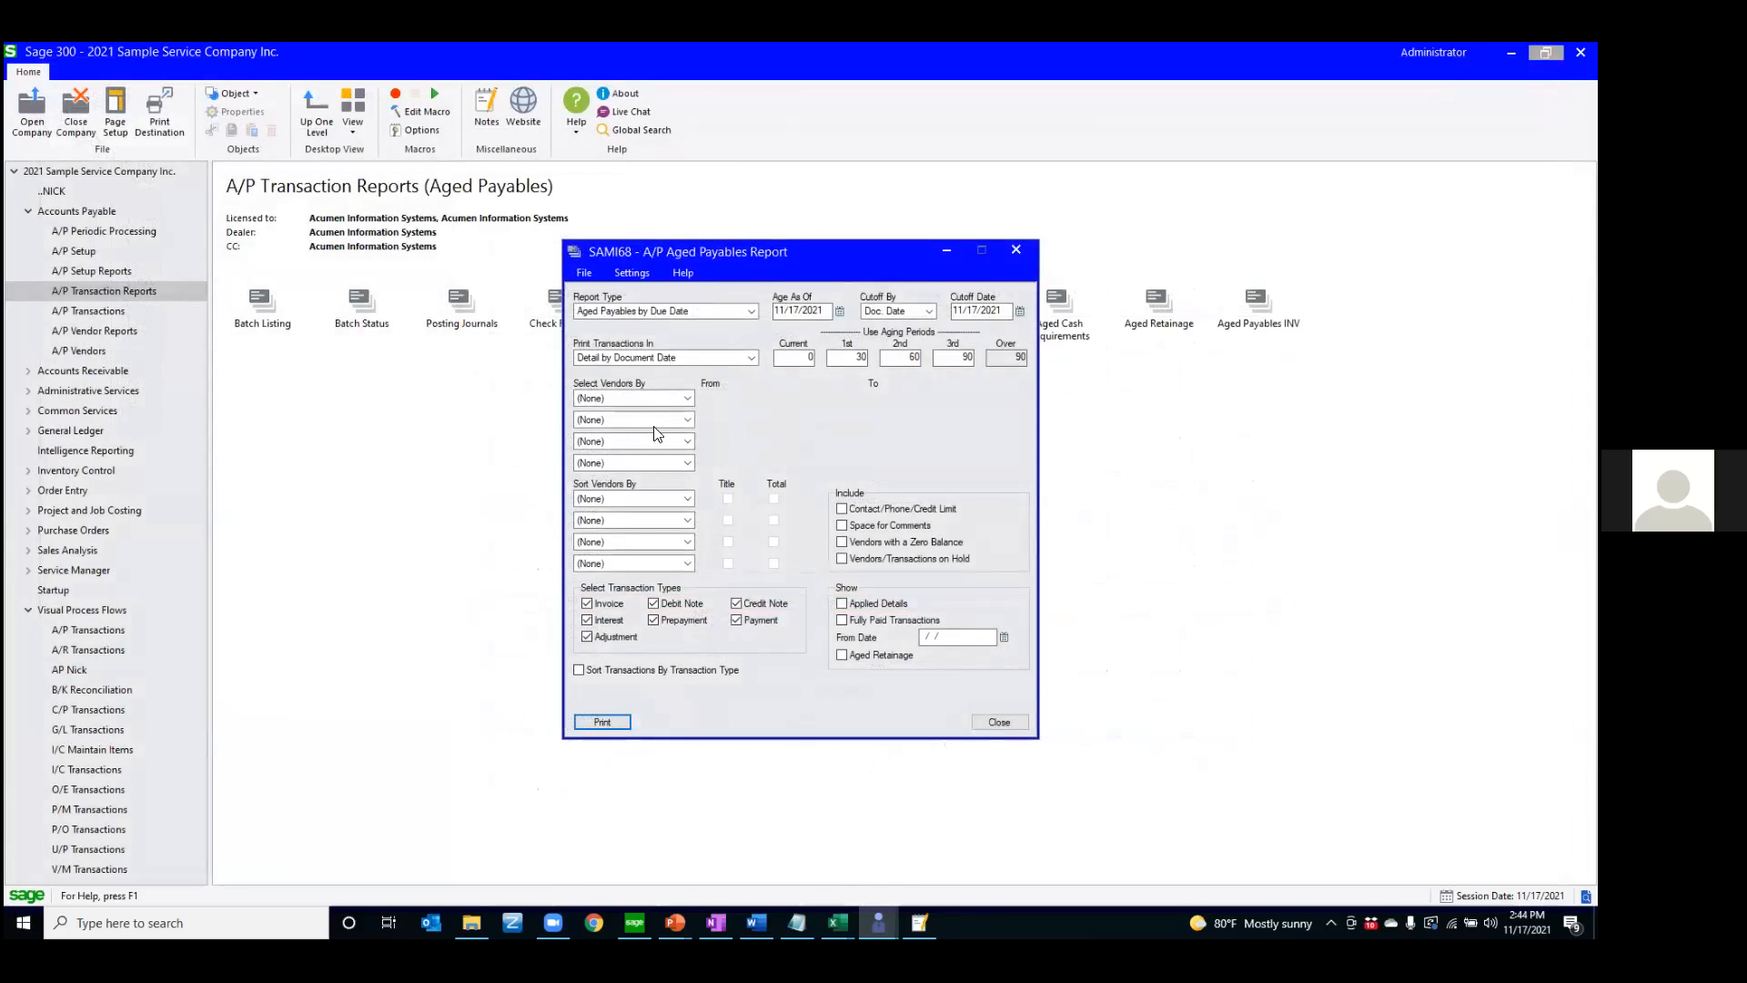
Limit the Aged Payables report to vendor group ASC through ASC, preview it, and close the preview
{"action": "left_click", "coordinate": [687, 398]}
{"action": "left_click", "coordinate": [680, 434]}
{"action": "left_click", "coordinate": [855, 398]}
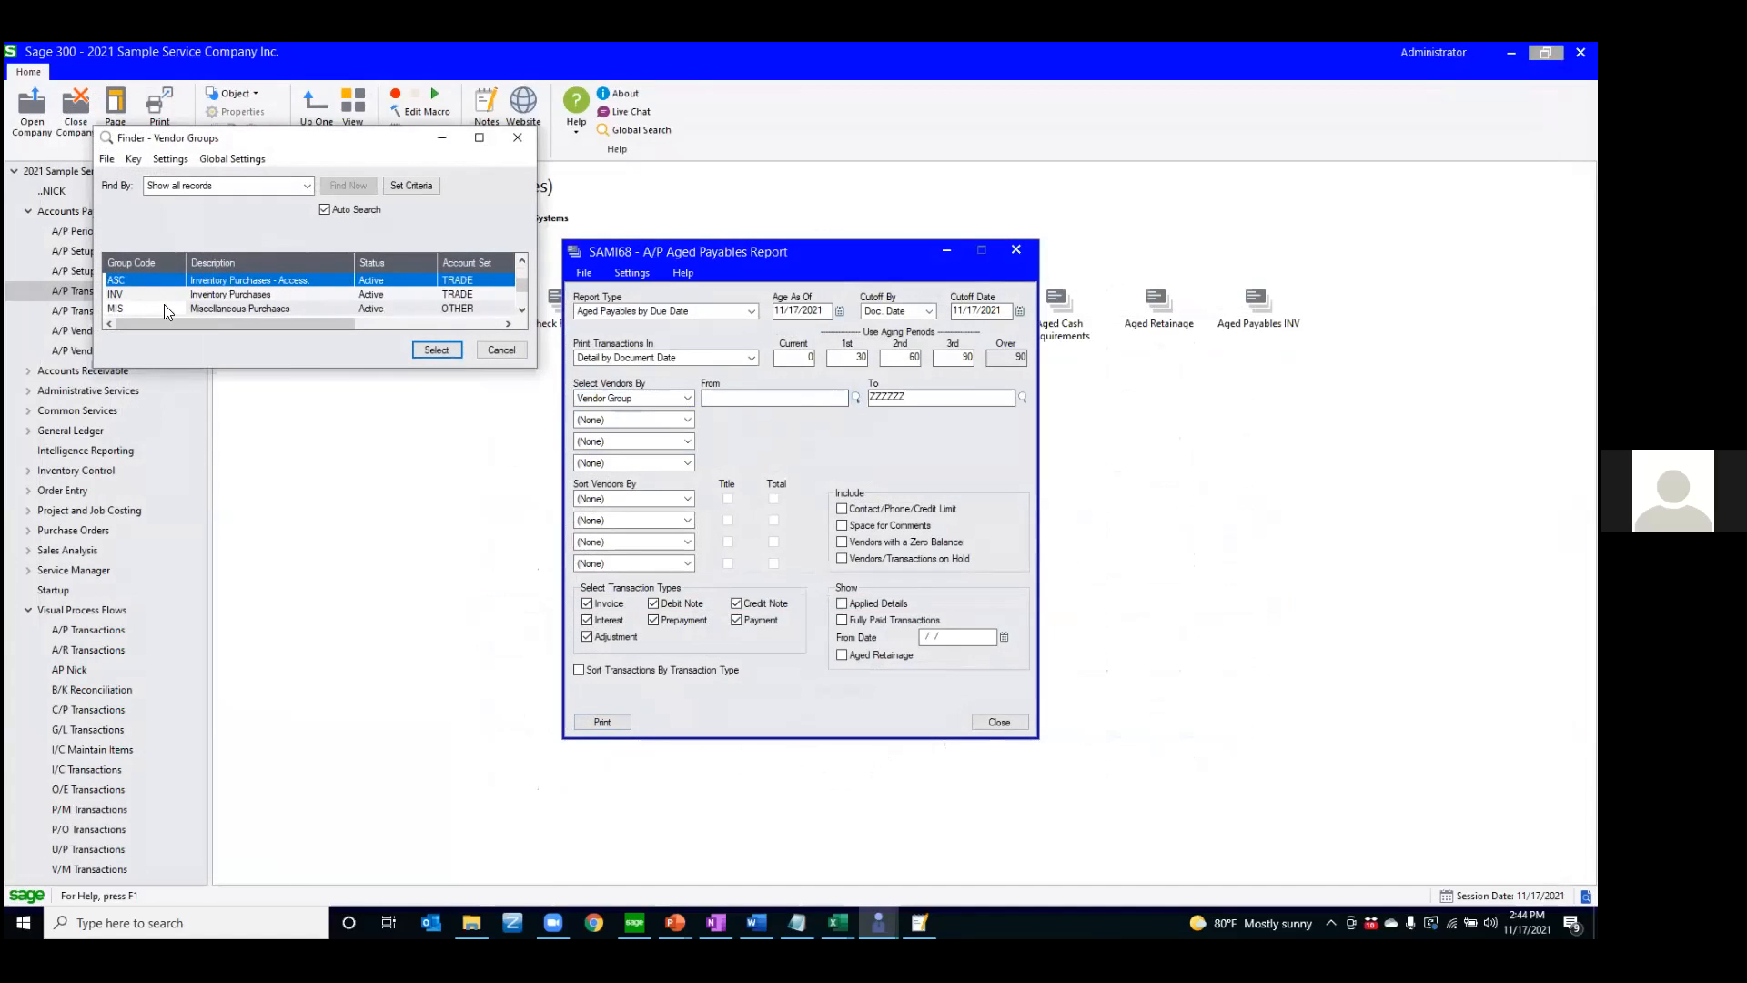
{"action": "double_click", "coordinate": [151, 274]}
{"action": "type", "text": "A"}
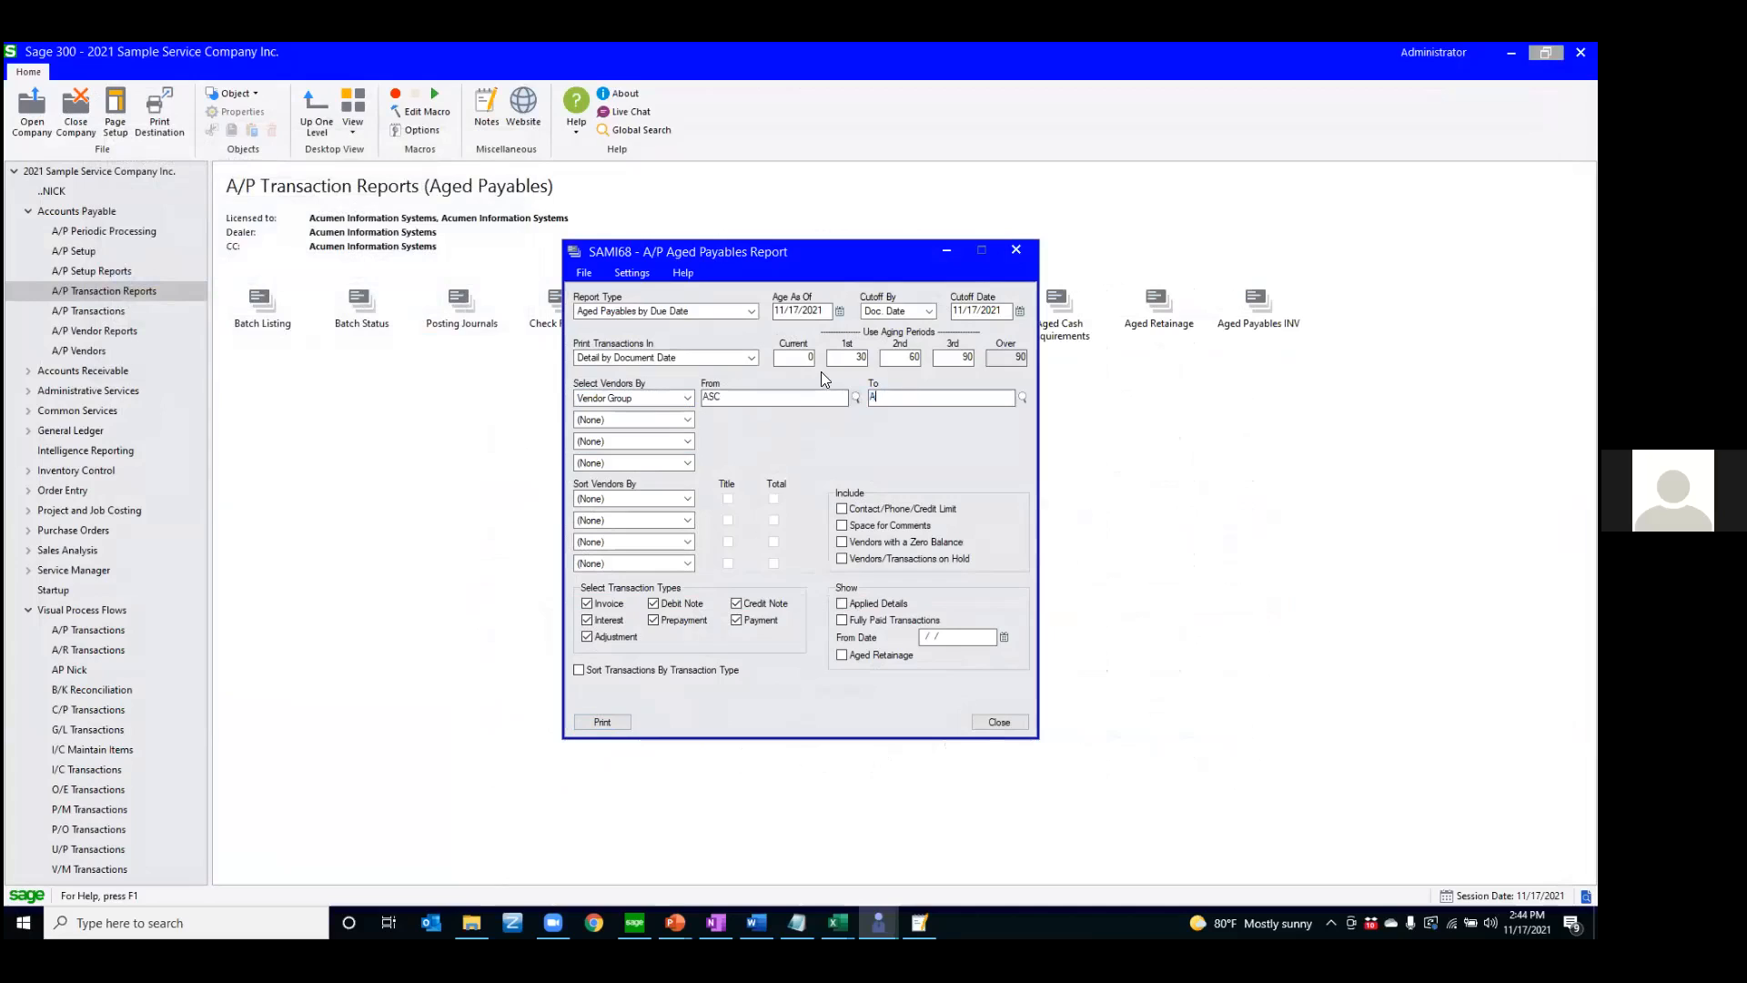
{"action": "type", "text": "SC"}
{"action": "left_click", "coordinate": [601, 724]}
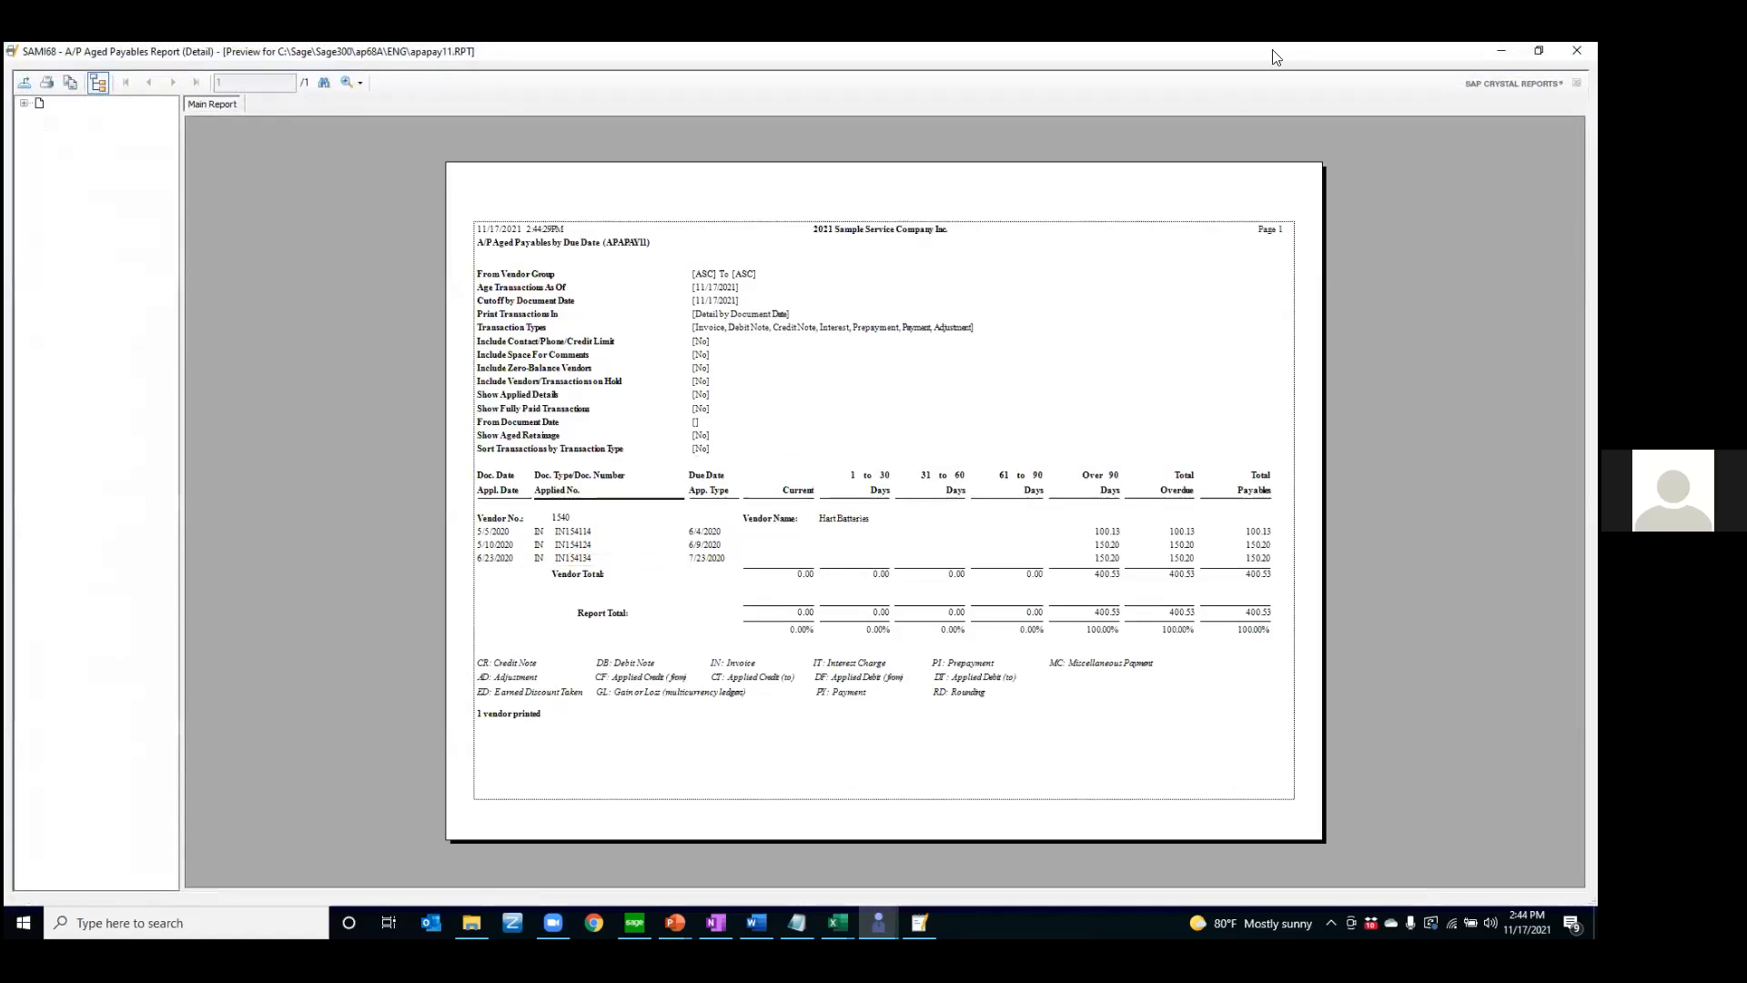
{"action": "left_click", "coordinate": [1577, 50]}
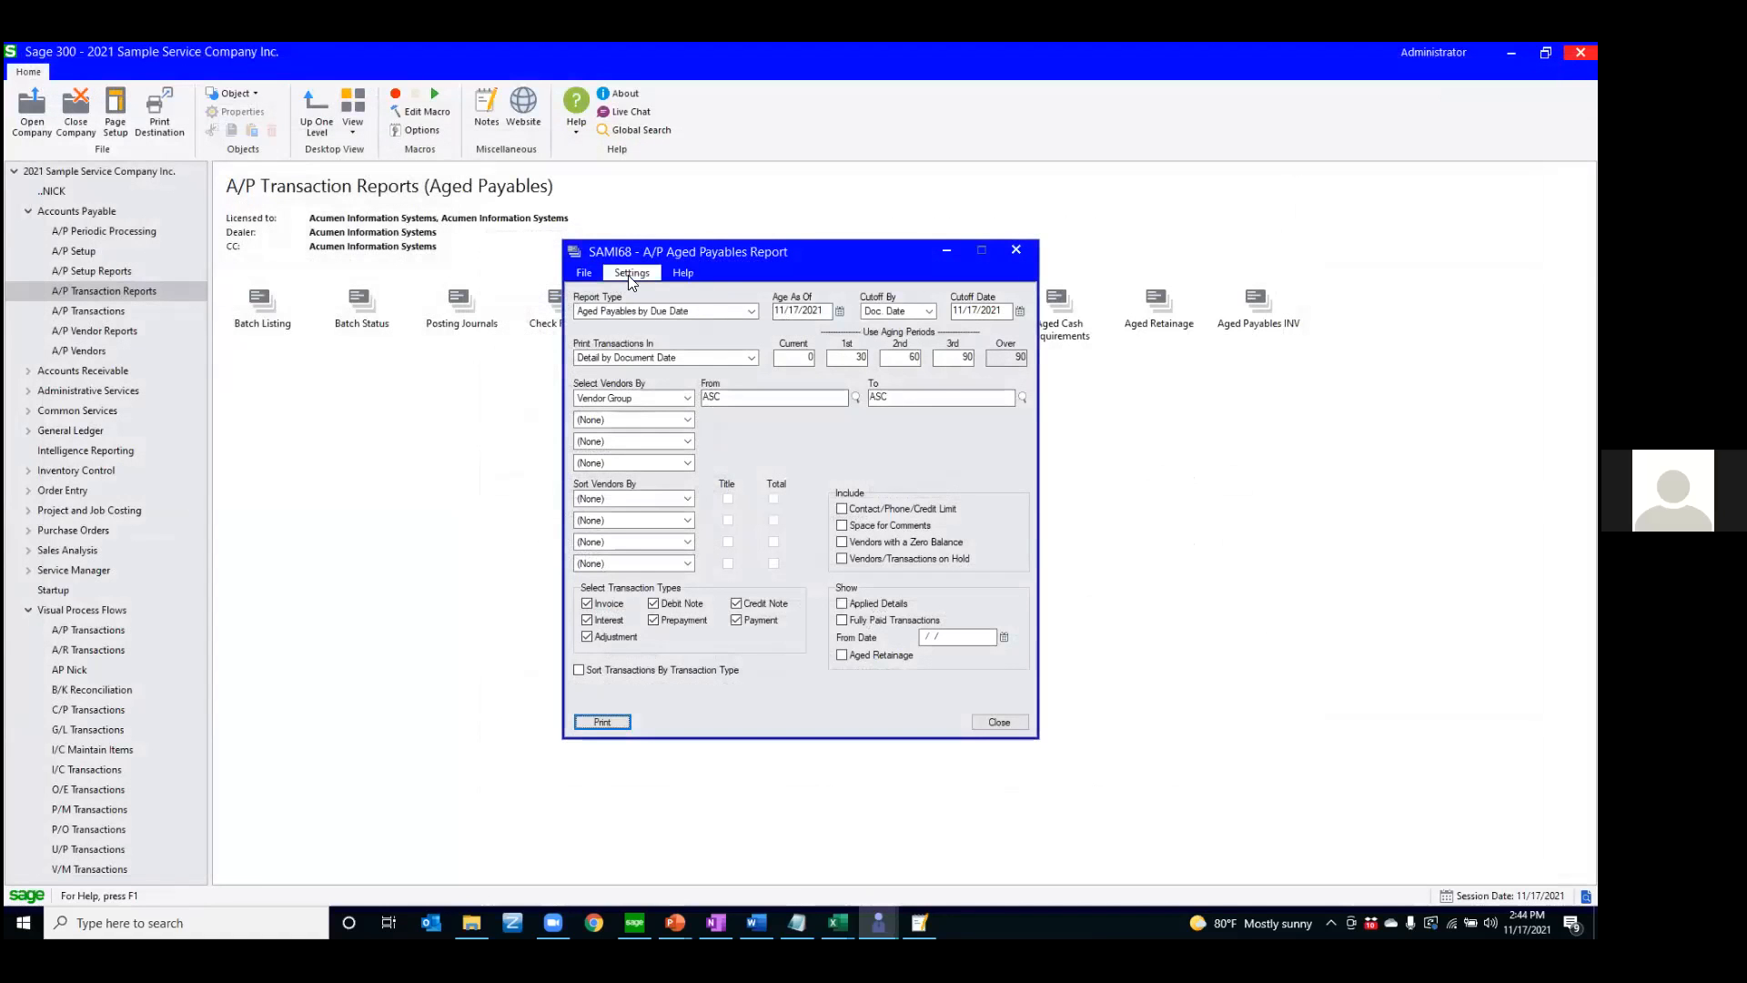
Save the Aged Payables report settings as defaults and close the report window
{"action": "left_click", "coordinate": [630, 275]}
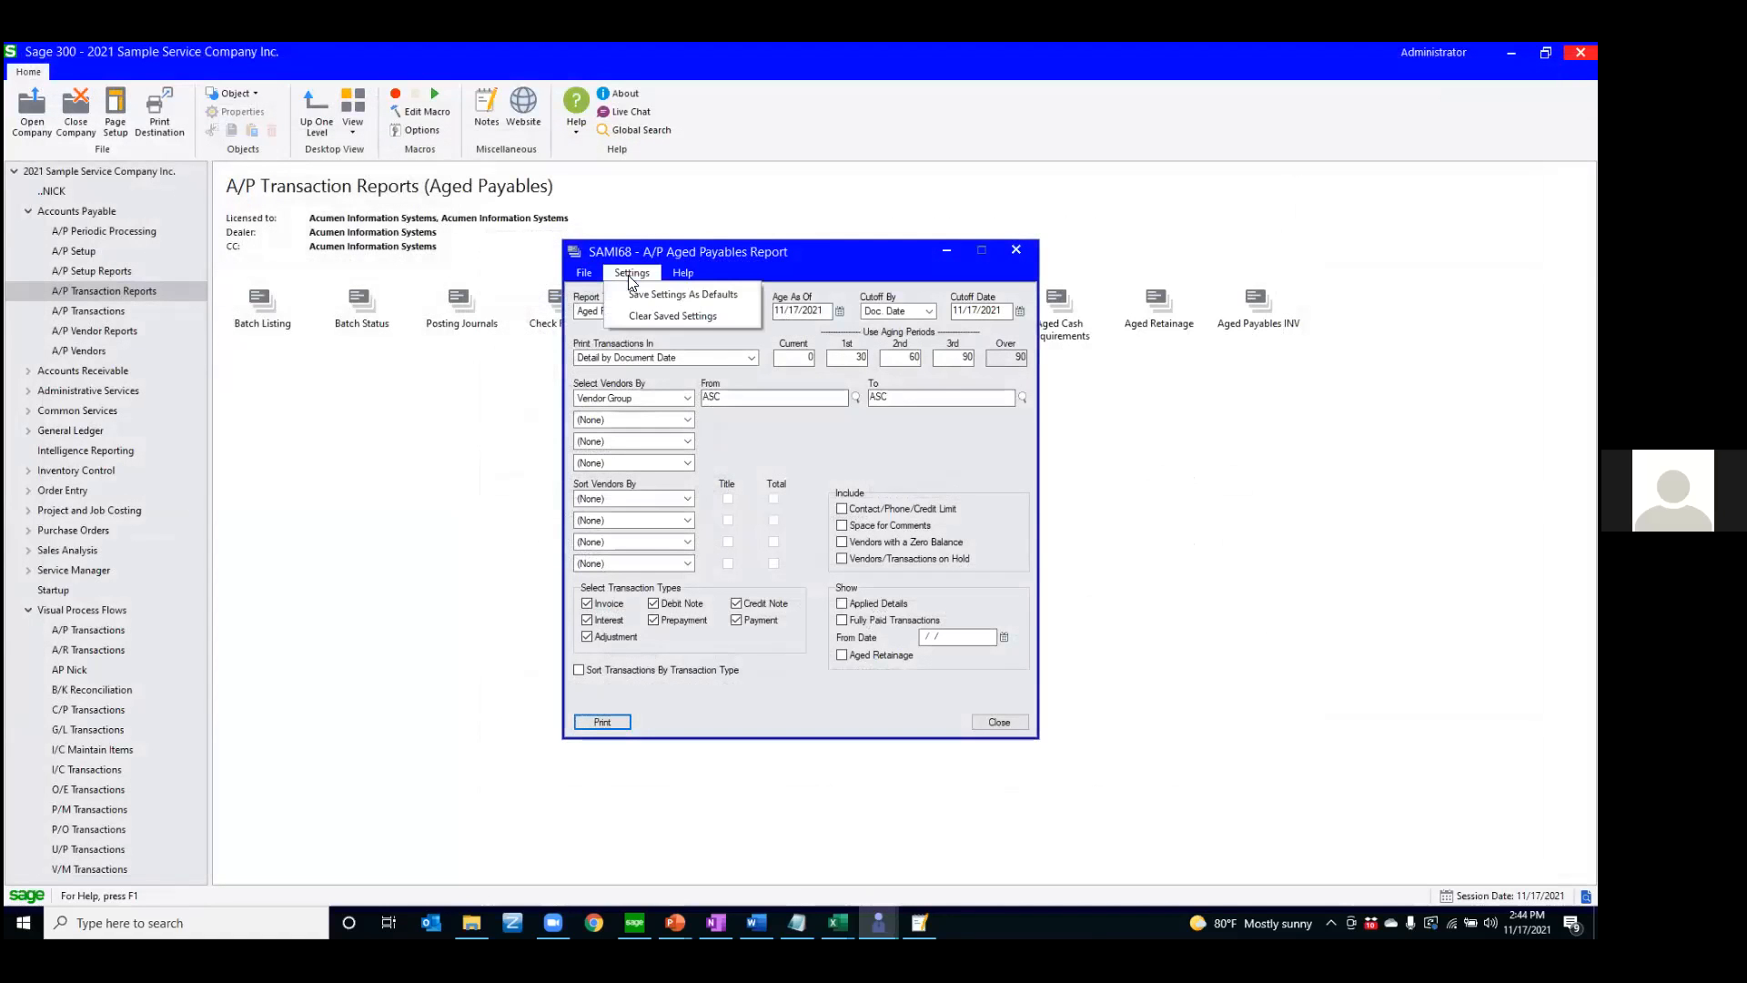
{"action": "left_click", "coordinate": [675, 293]}
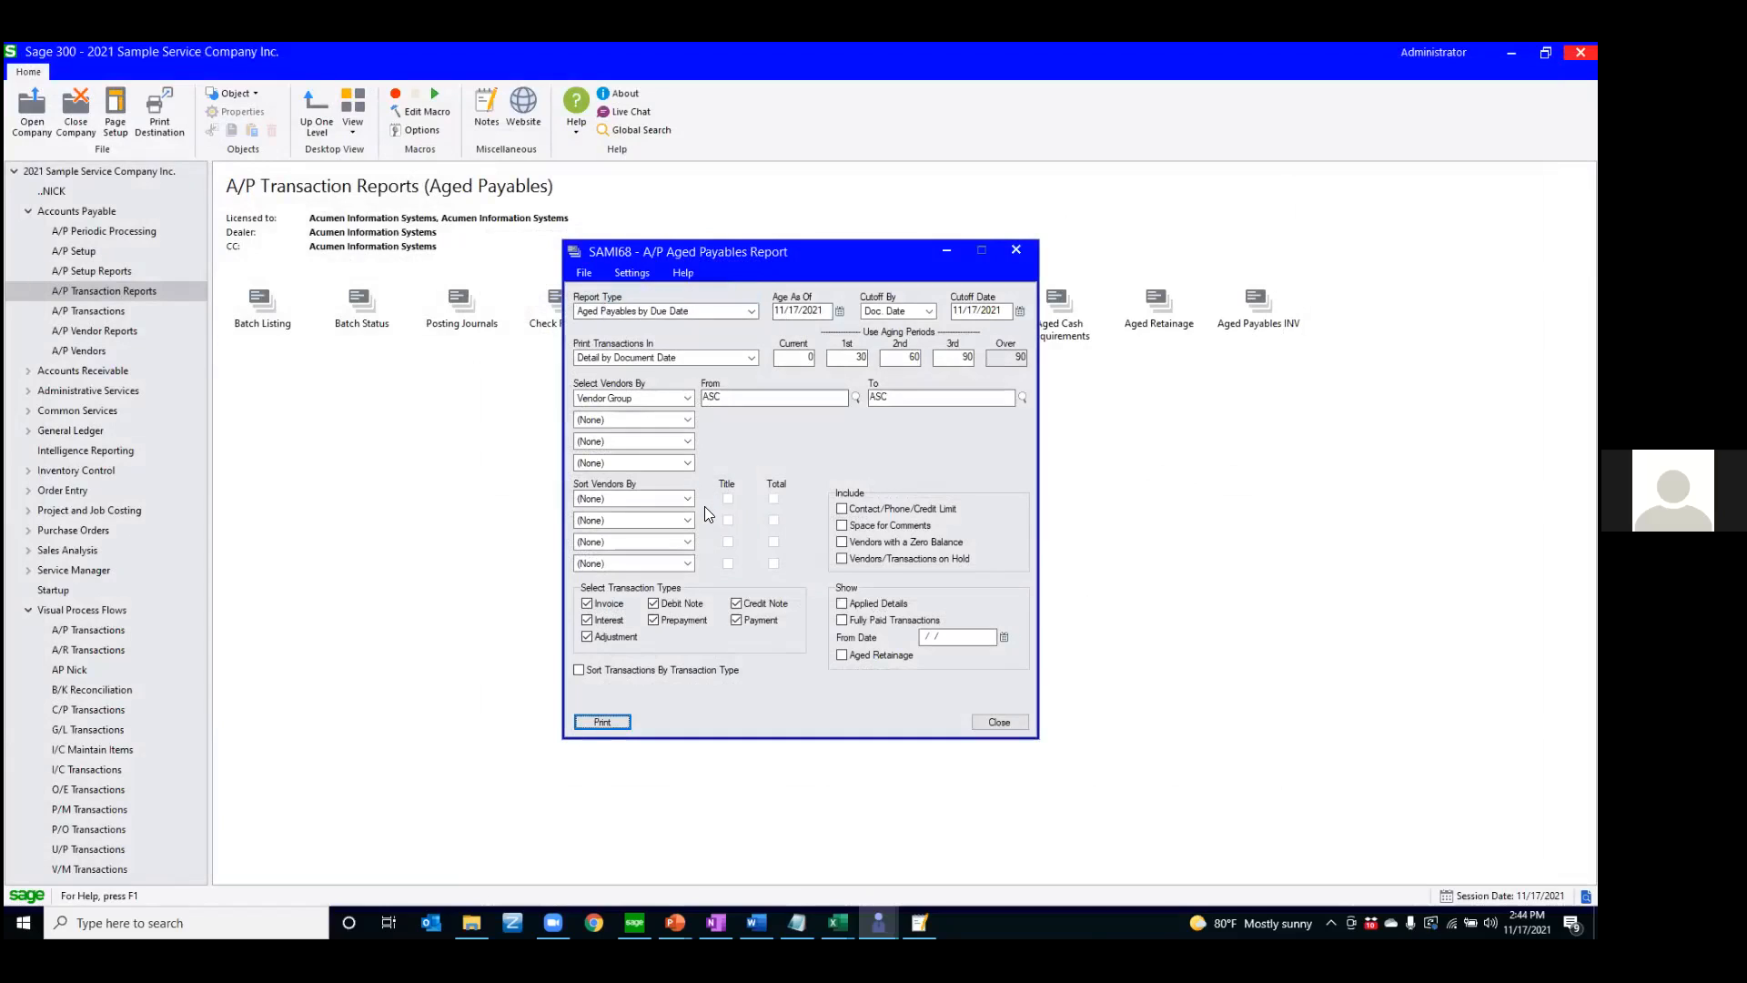
{"action": "left_click", "coordinate": [1000, 721]}
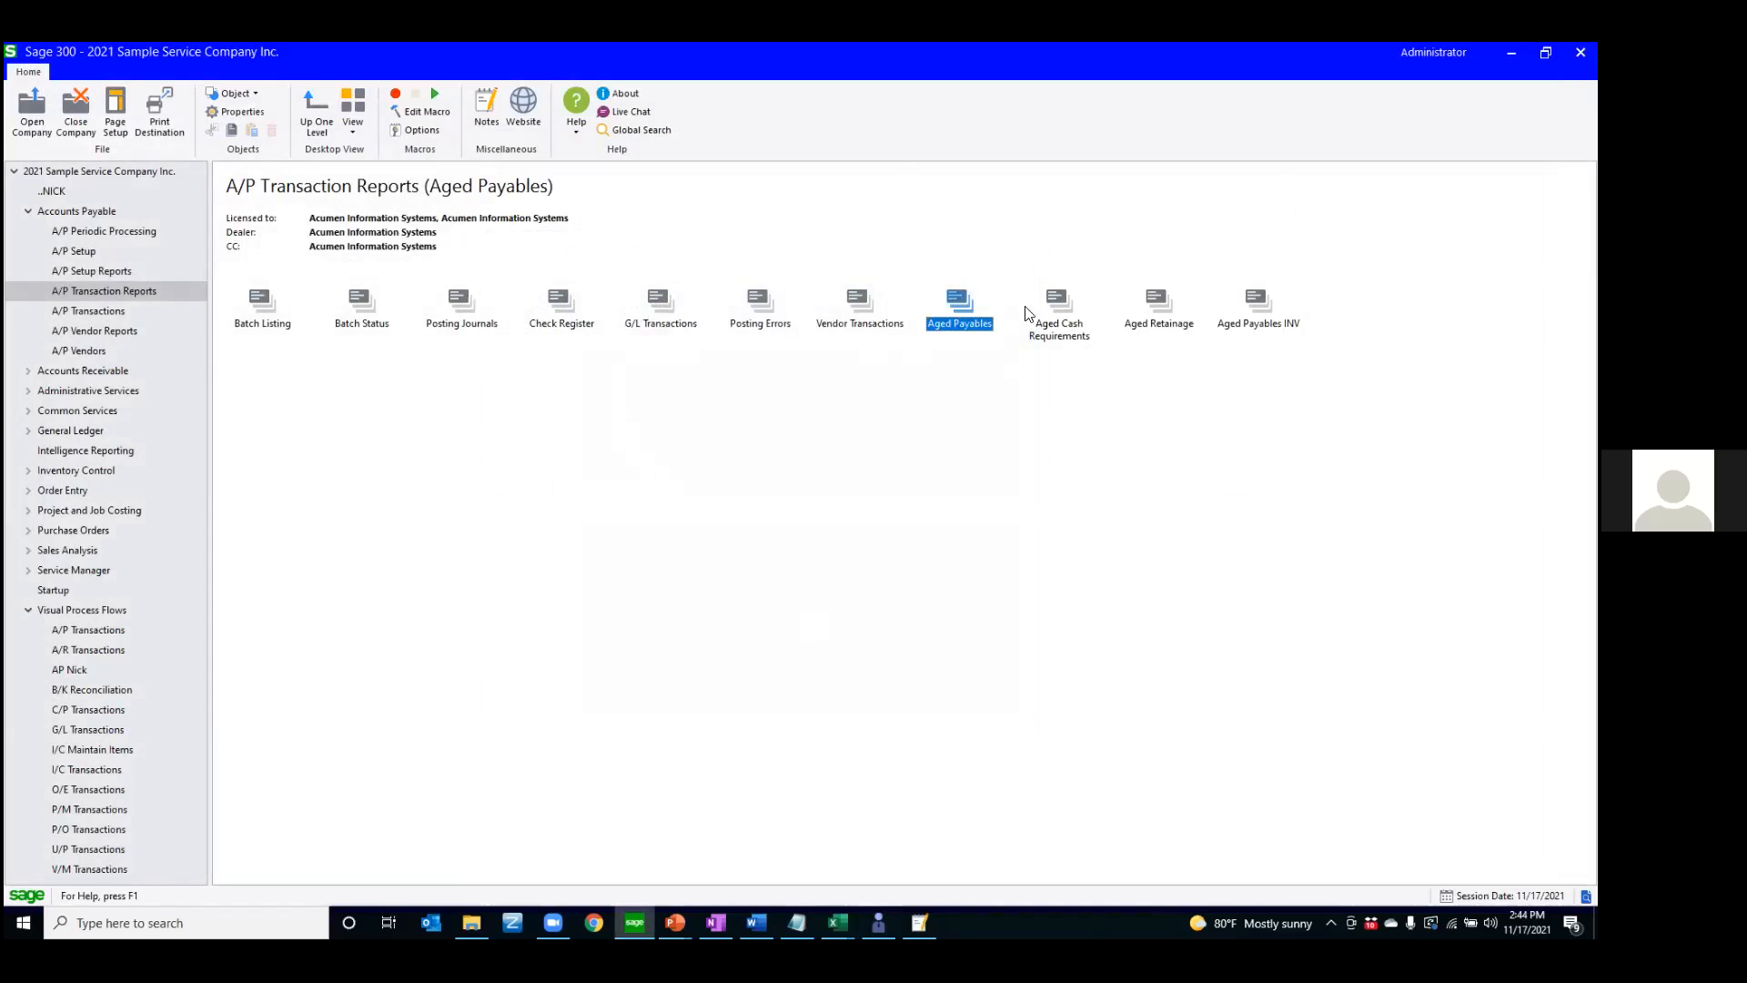
Check the saved defaults of the Aged Payables report, close it, and duplicate the report's object within A/P Transaction Reports
{"action": "double_click", "coordinate": [954, 301]}
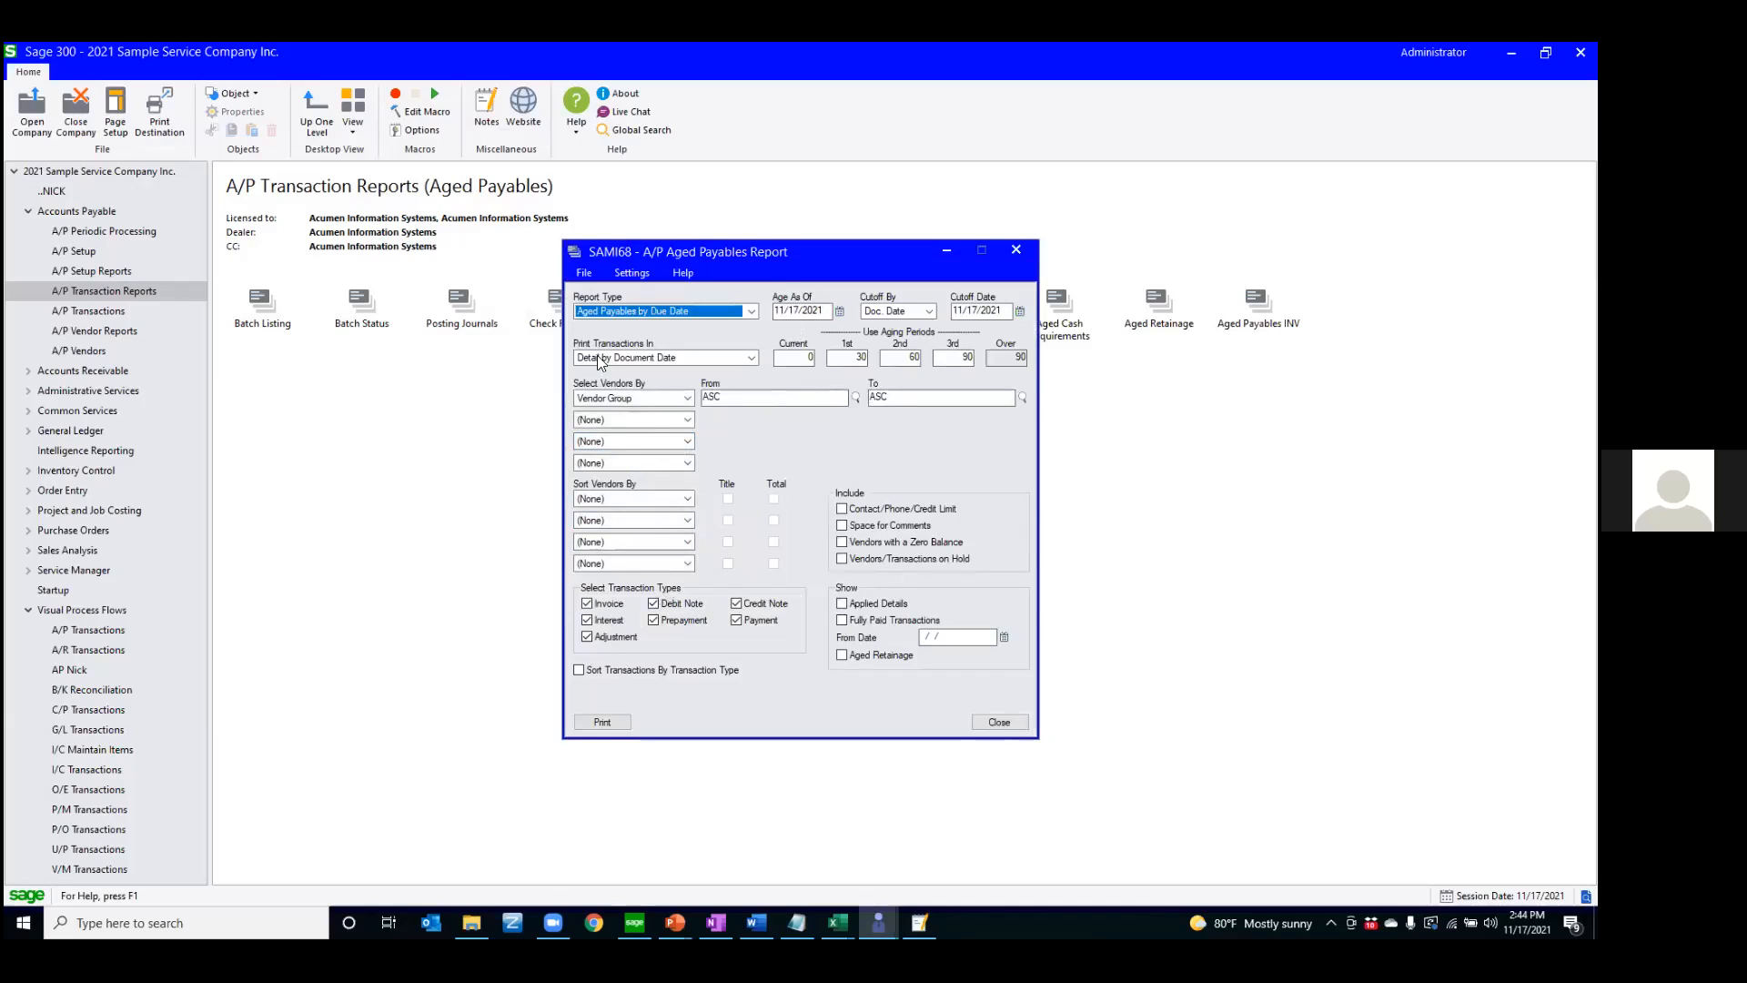
{"action": "left_click", "coordinate": [985, 722]}
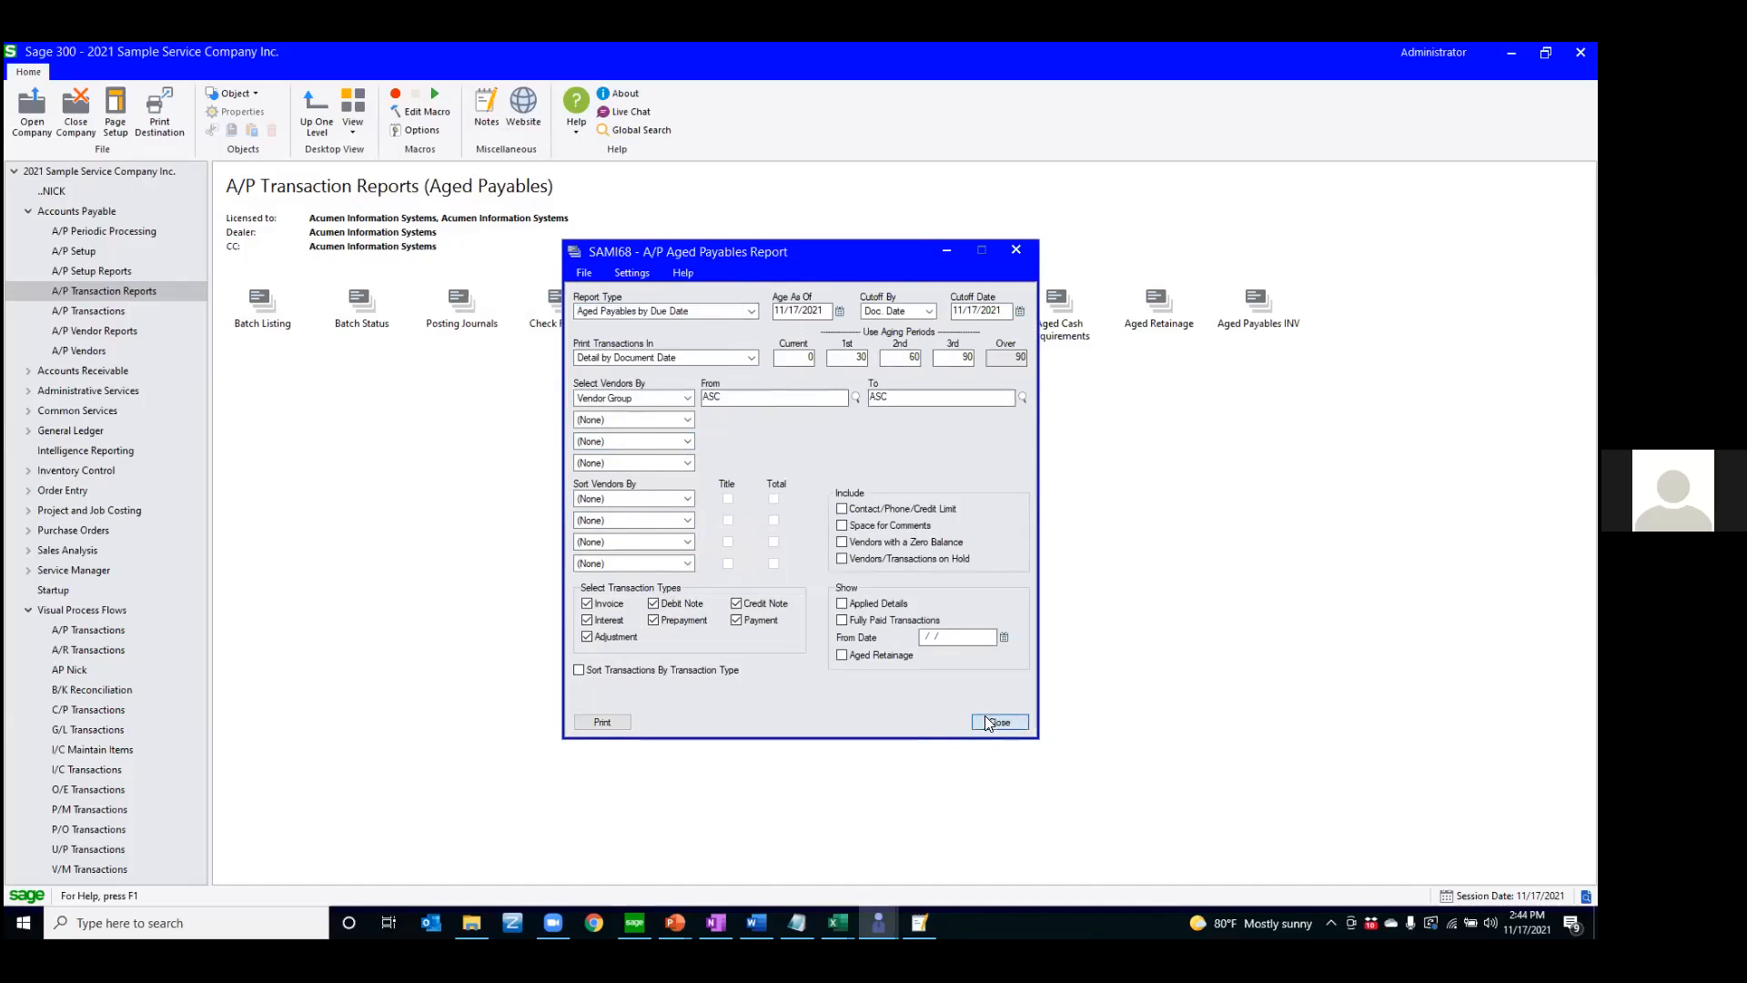
{"action": "right_click", "coordinate": [955, 310]}
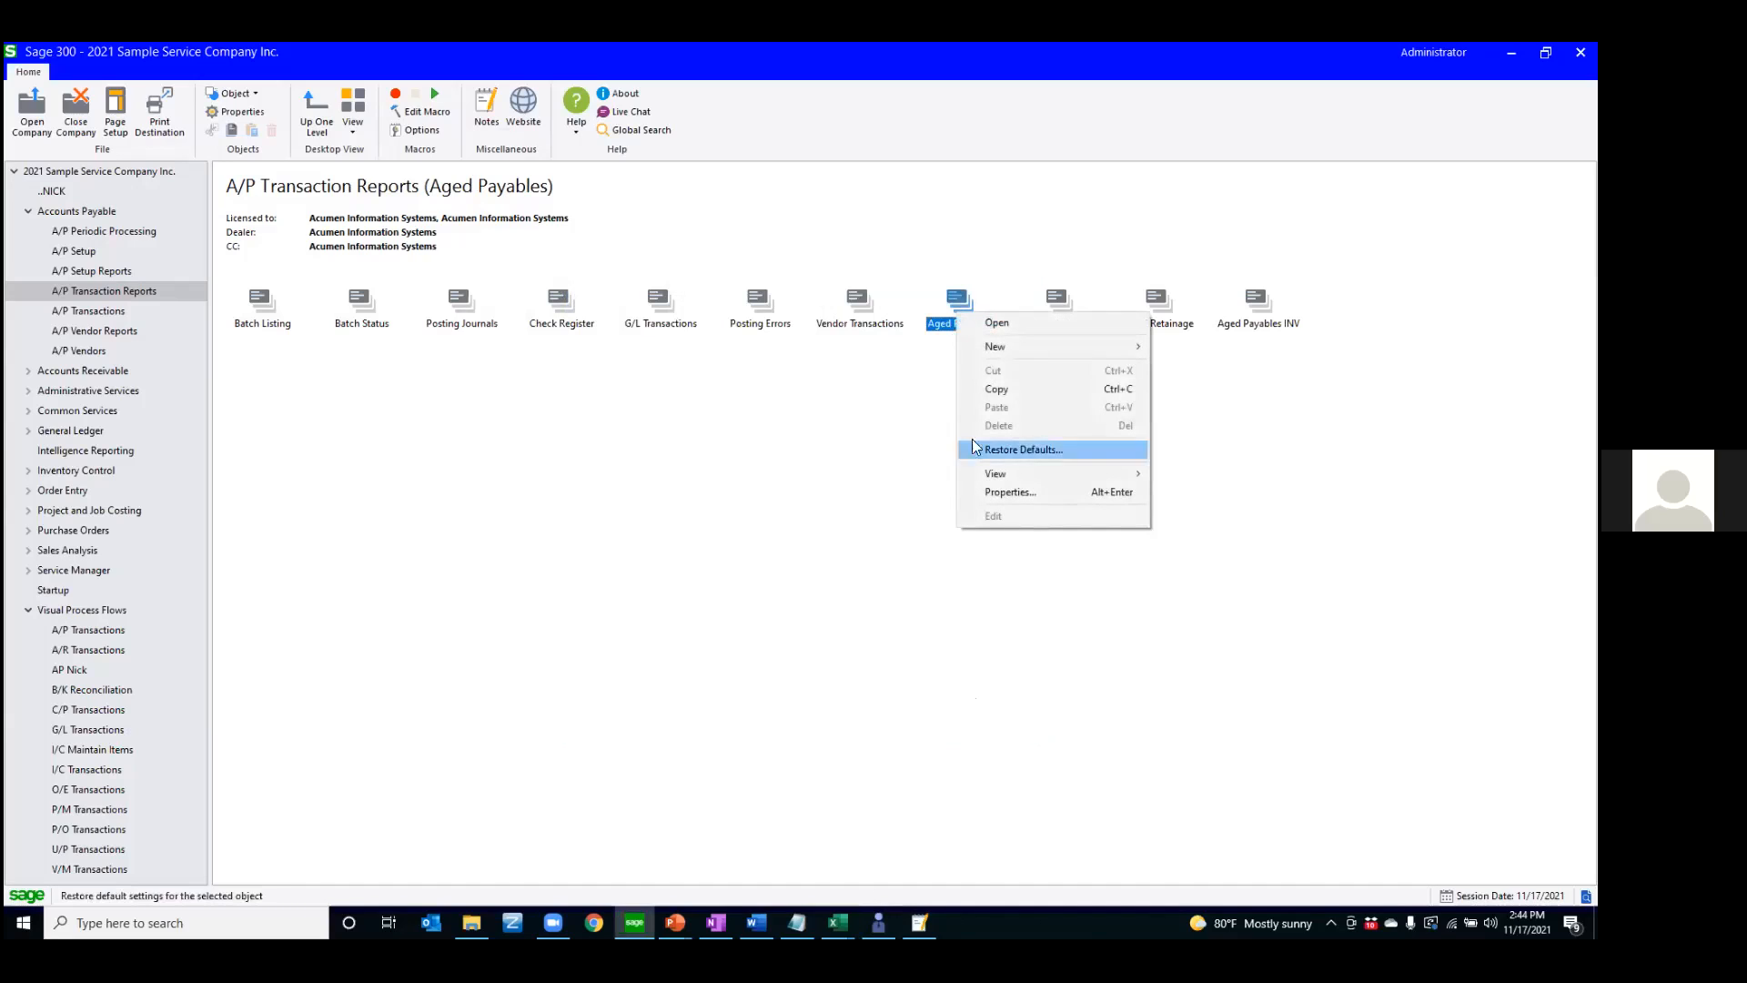
{"action": "left_click", "coordinate": [985, 388]}
{"action": "right_click", "coordinate": [1129, 417]}
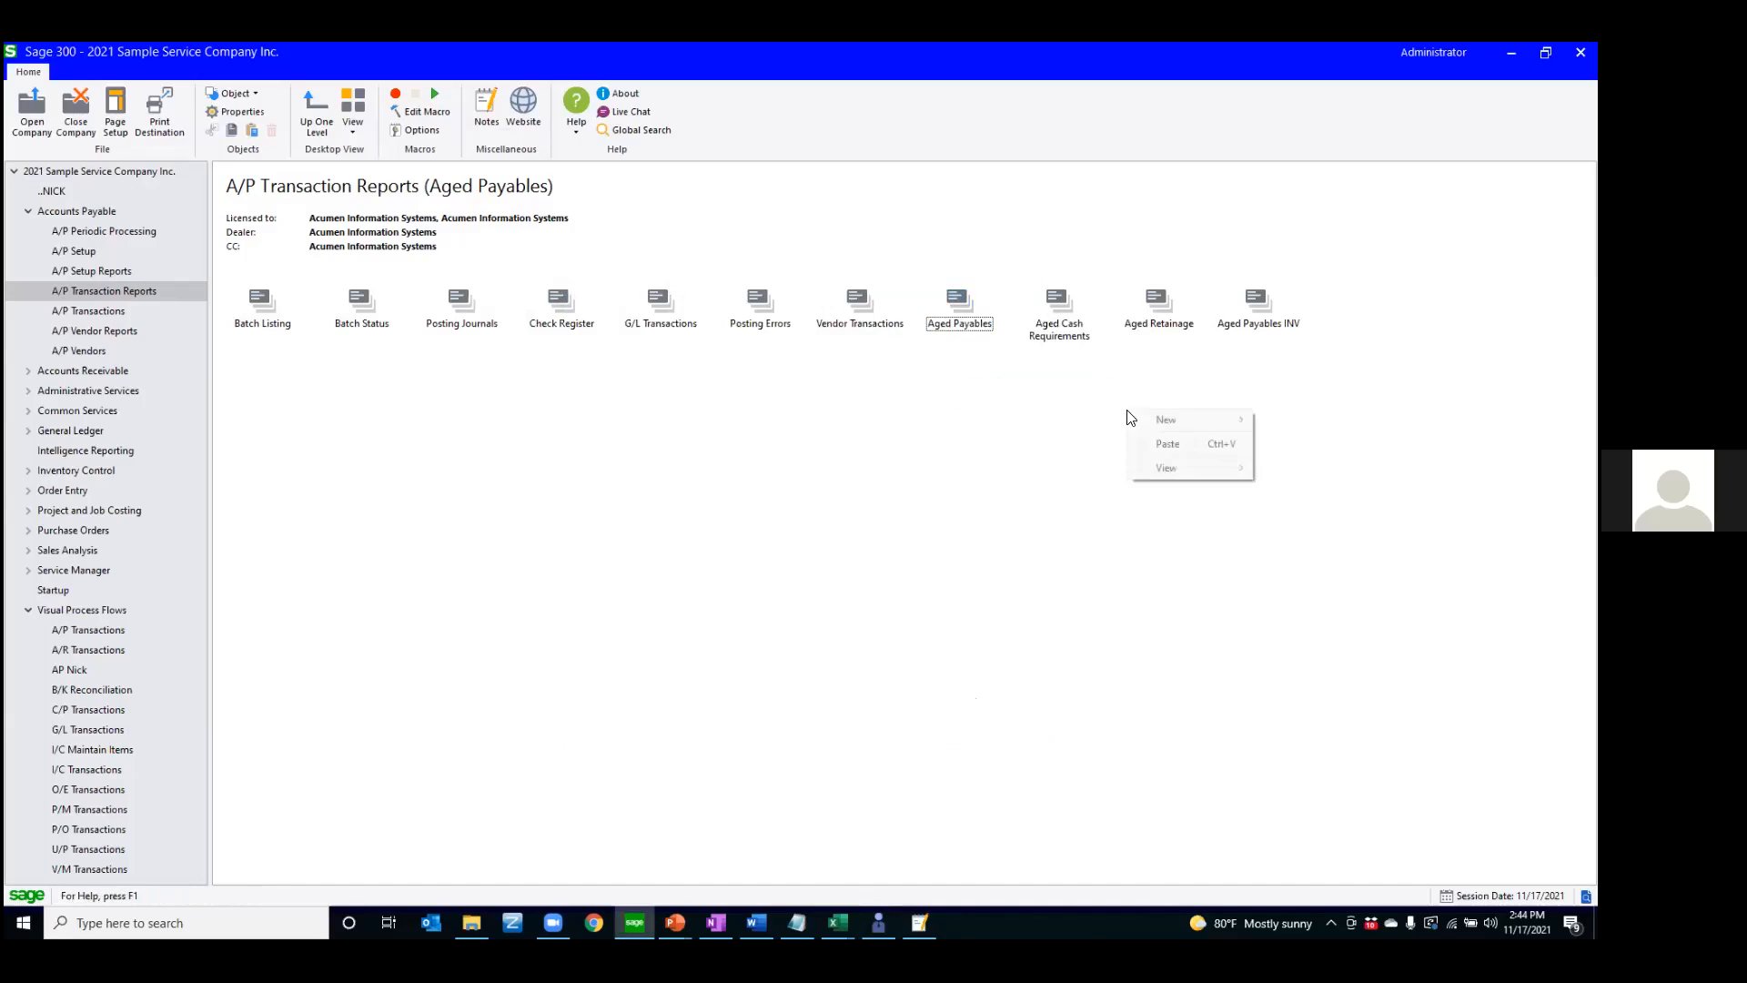
{"action": "left_click", "coordinate": [1160, 442]}
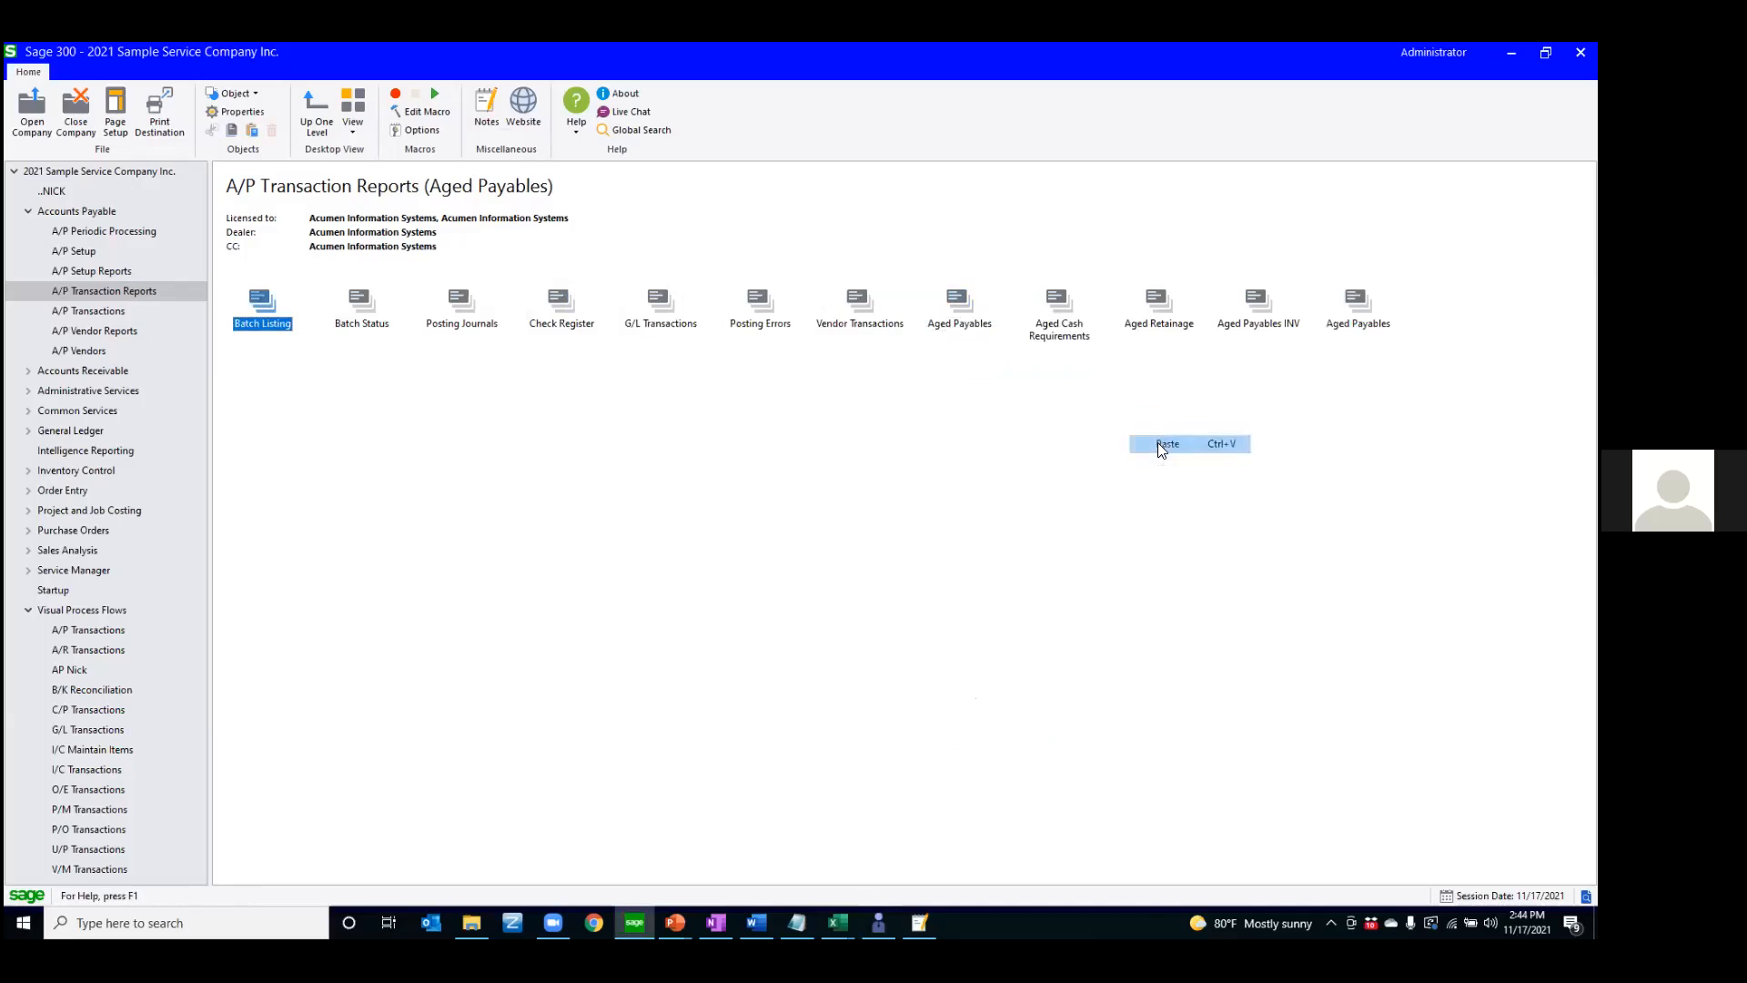
Rename the copied Aged Payables object as Aged Payables - ASC
{"action": "right_click", "coordinate": [1352, 307]}
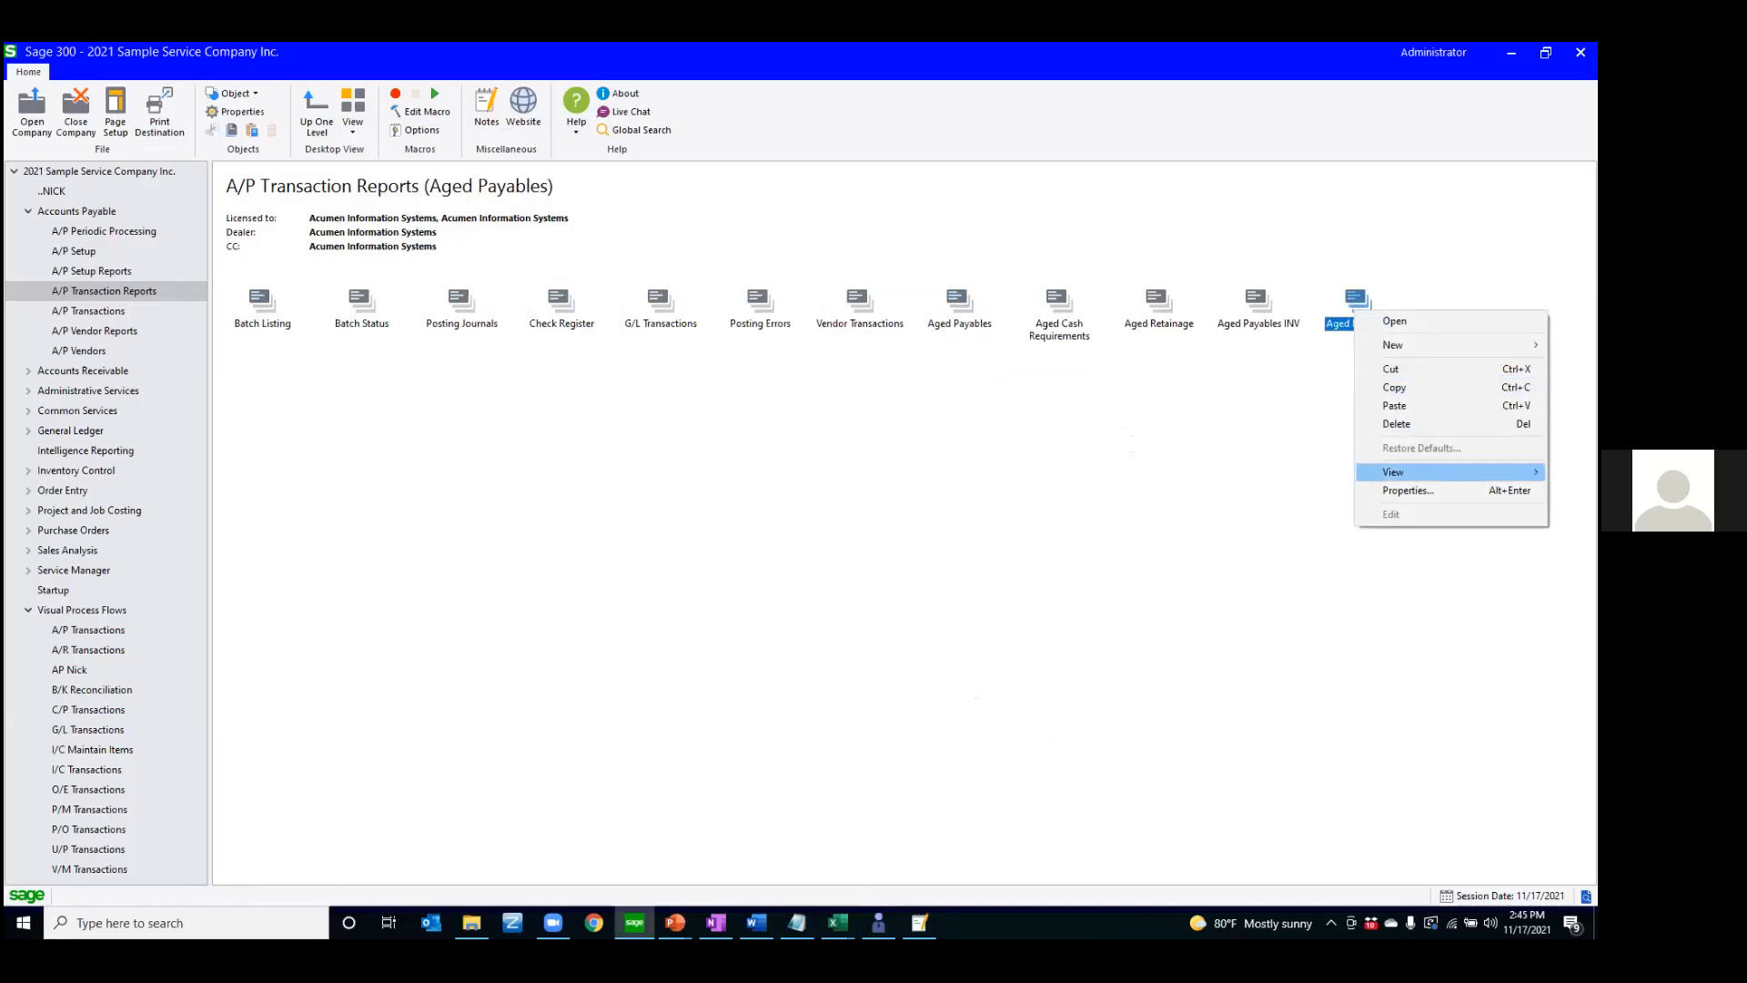
{"action": "left_click", "coordinate": [1408, 490]}
{"action": "left_click", "coordinate": [846, 497]}
{"action": "type", "text": "- A"}
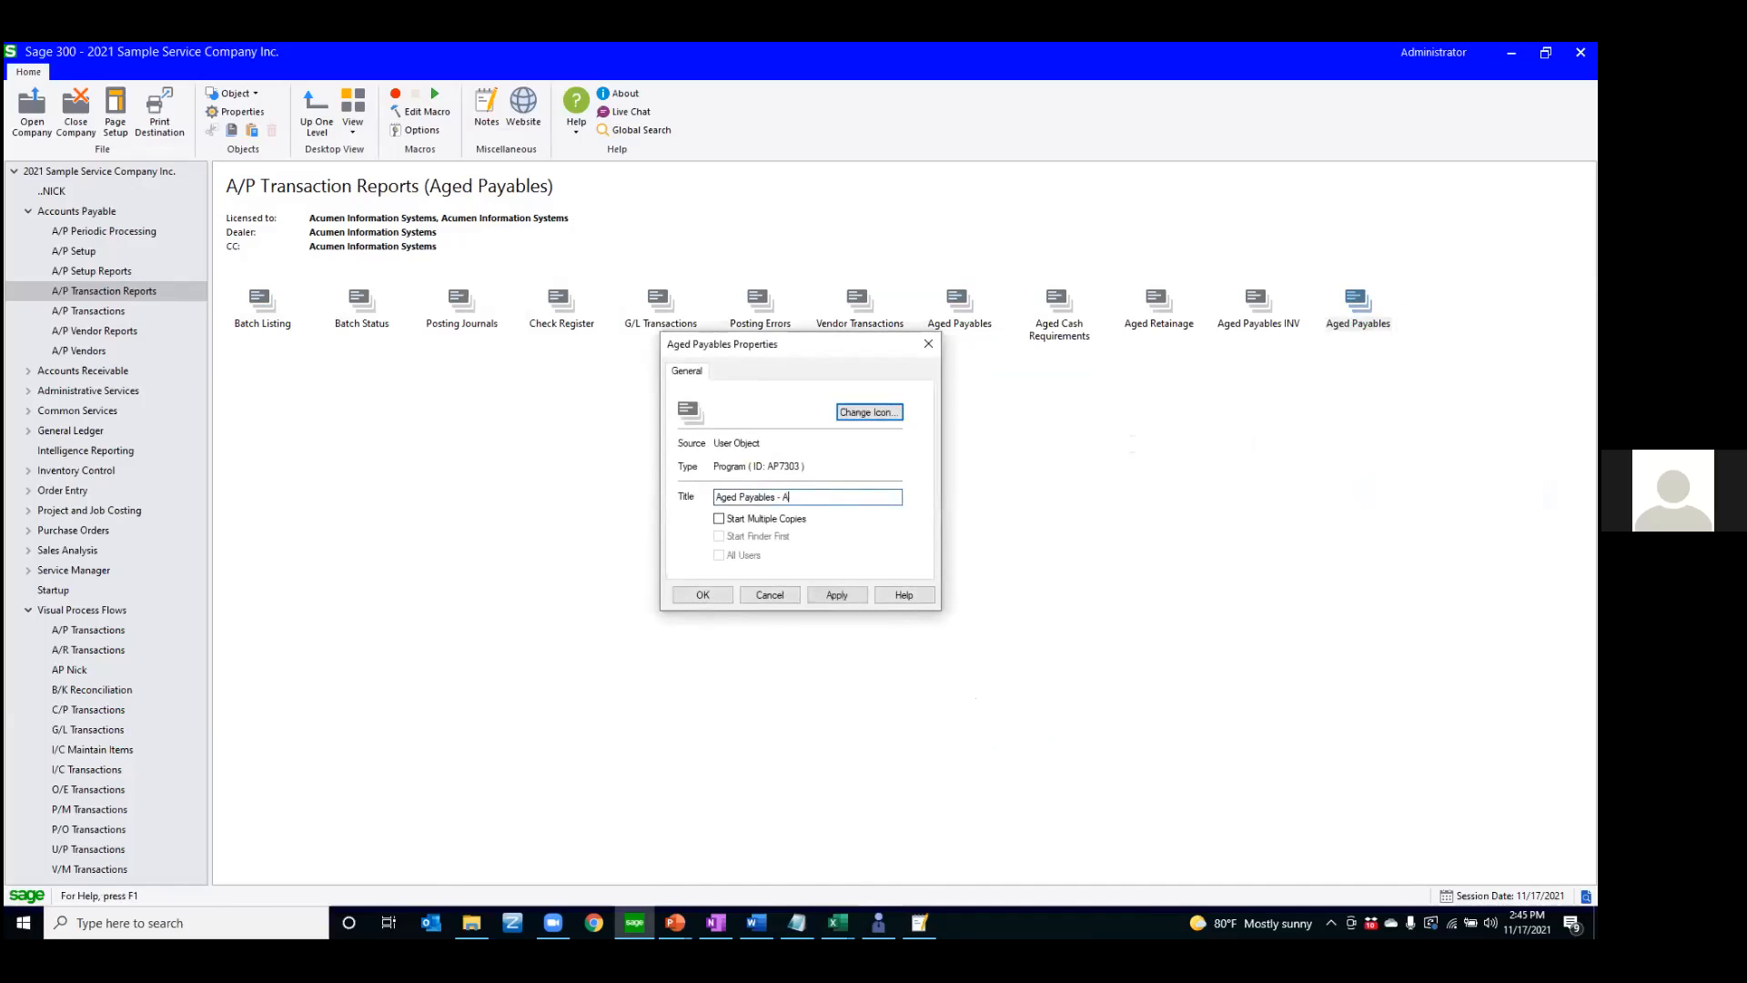
{"action": "type", "text": "SC"}
{"action": "left_click", "coordinate": [697, 596]}
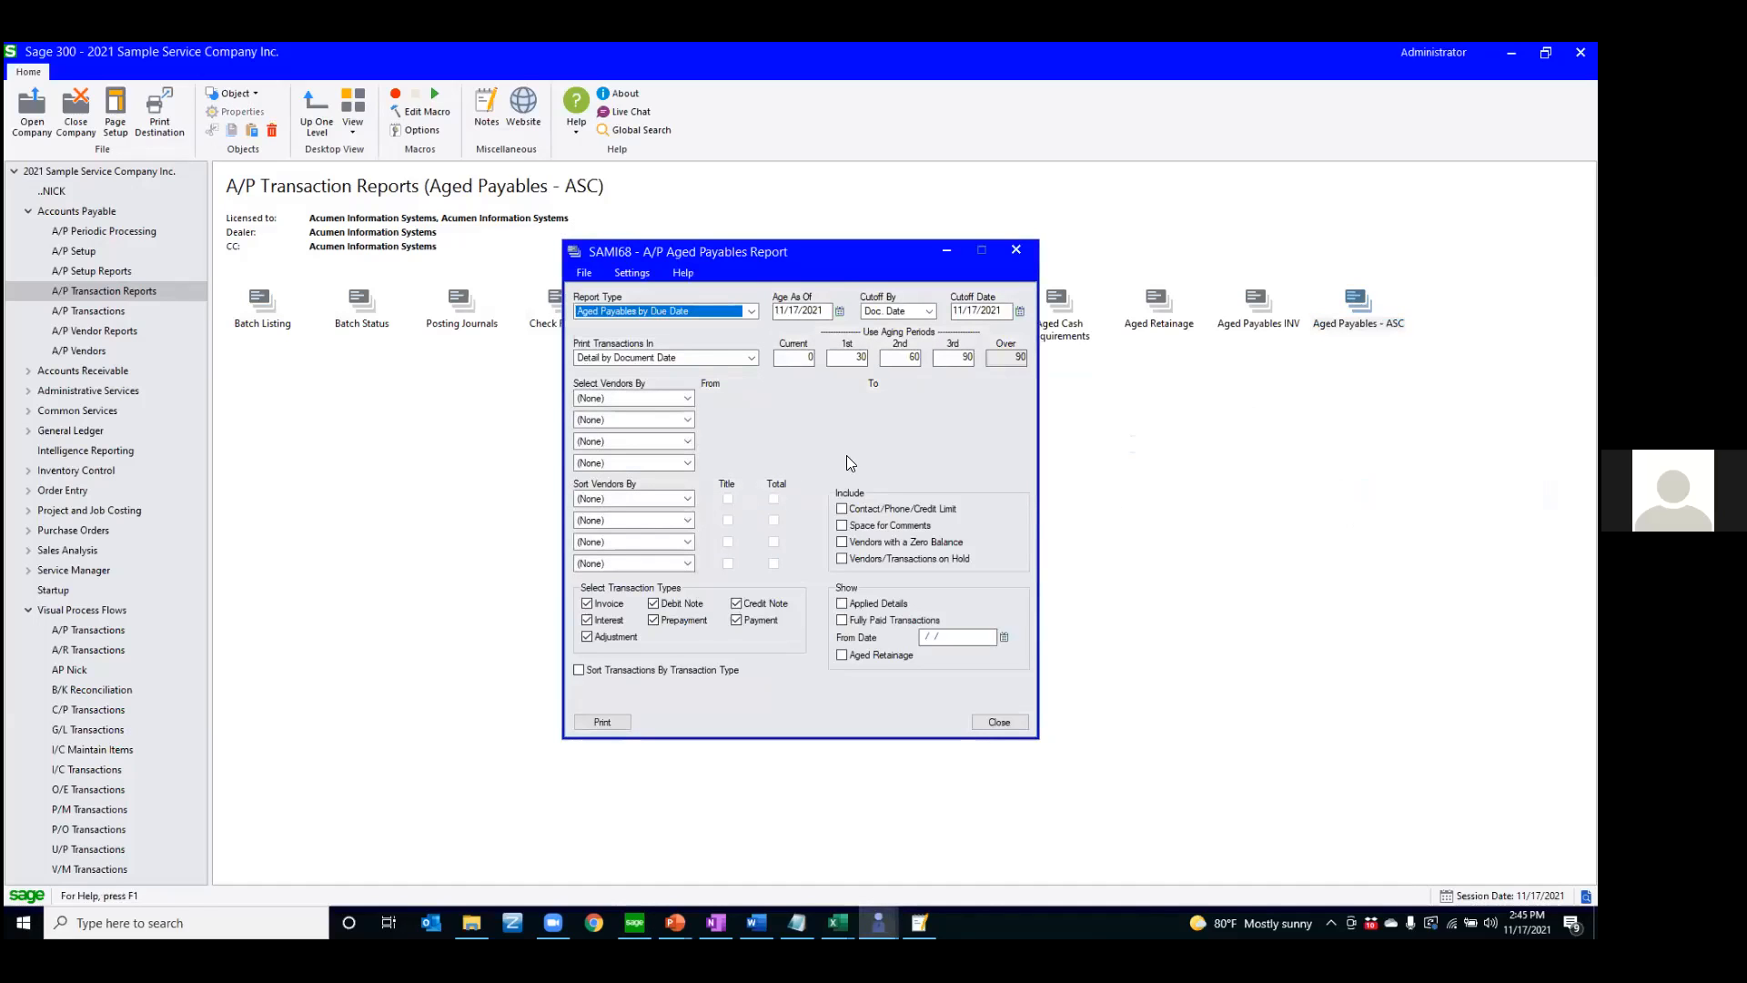
Limit the Aged Payables - ASC report to vendor group ASC through ASC, save the settings as defaults, and close the report window
{"action": "left_click", "coordinate": [684, 420]}
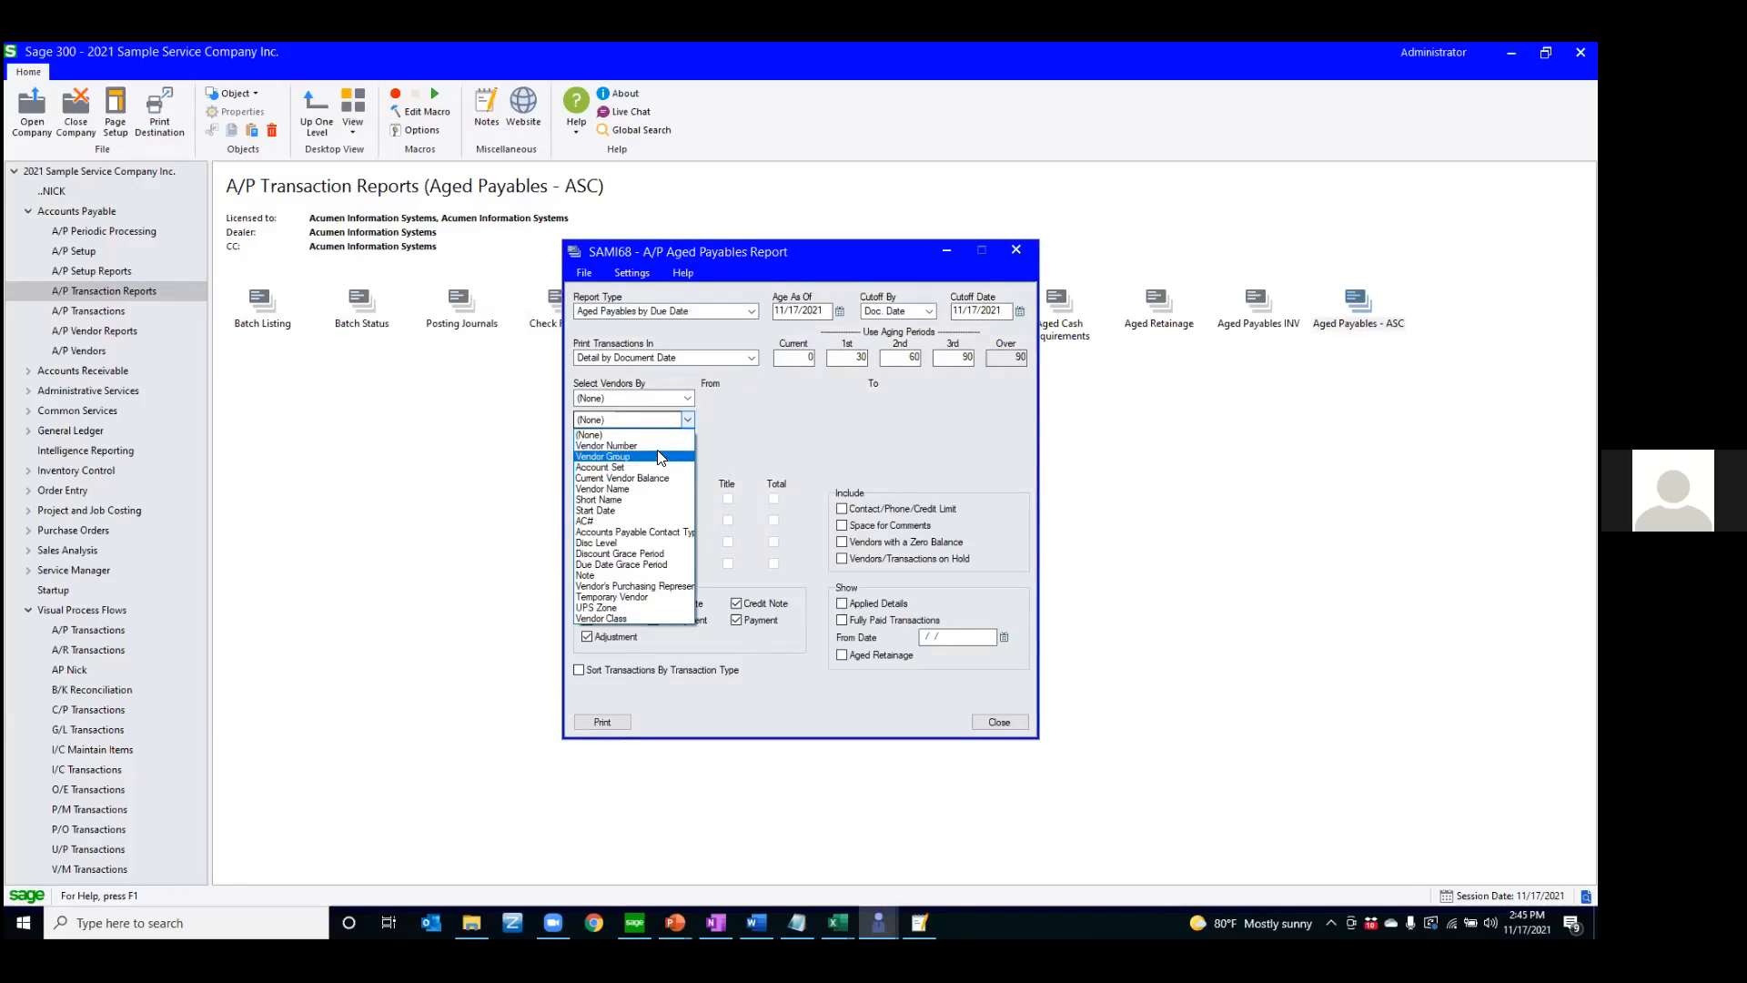
{"action": "left_click", "coordinate": [660, 457]}
{"action": "left_click", "coordinate": [721, 422]}
{"action": "key", "text": "Tab"}
{"action": "type", "text": "ASC"}
{"action": "left_click", "coordinate": [636, 276]}
{"action": "left_click", "coordinate": [650, 293]}
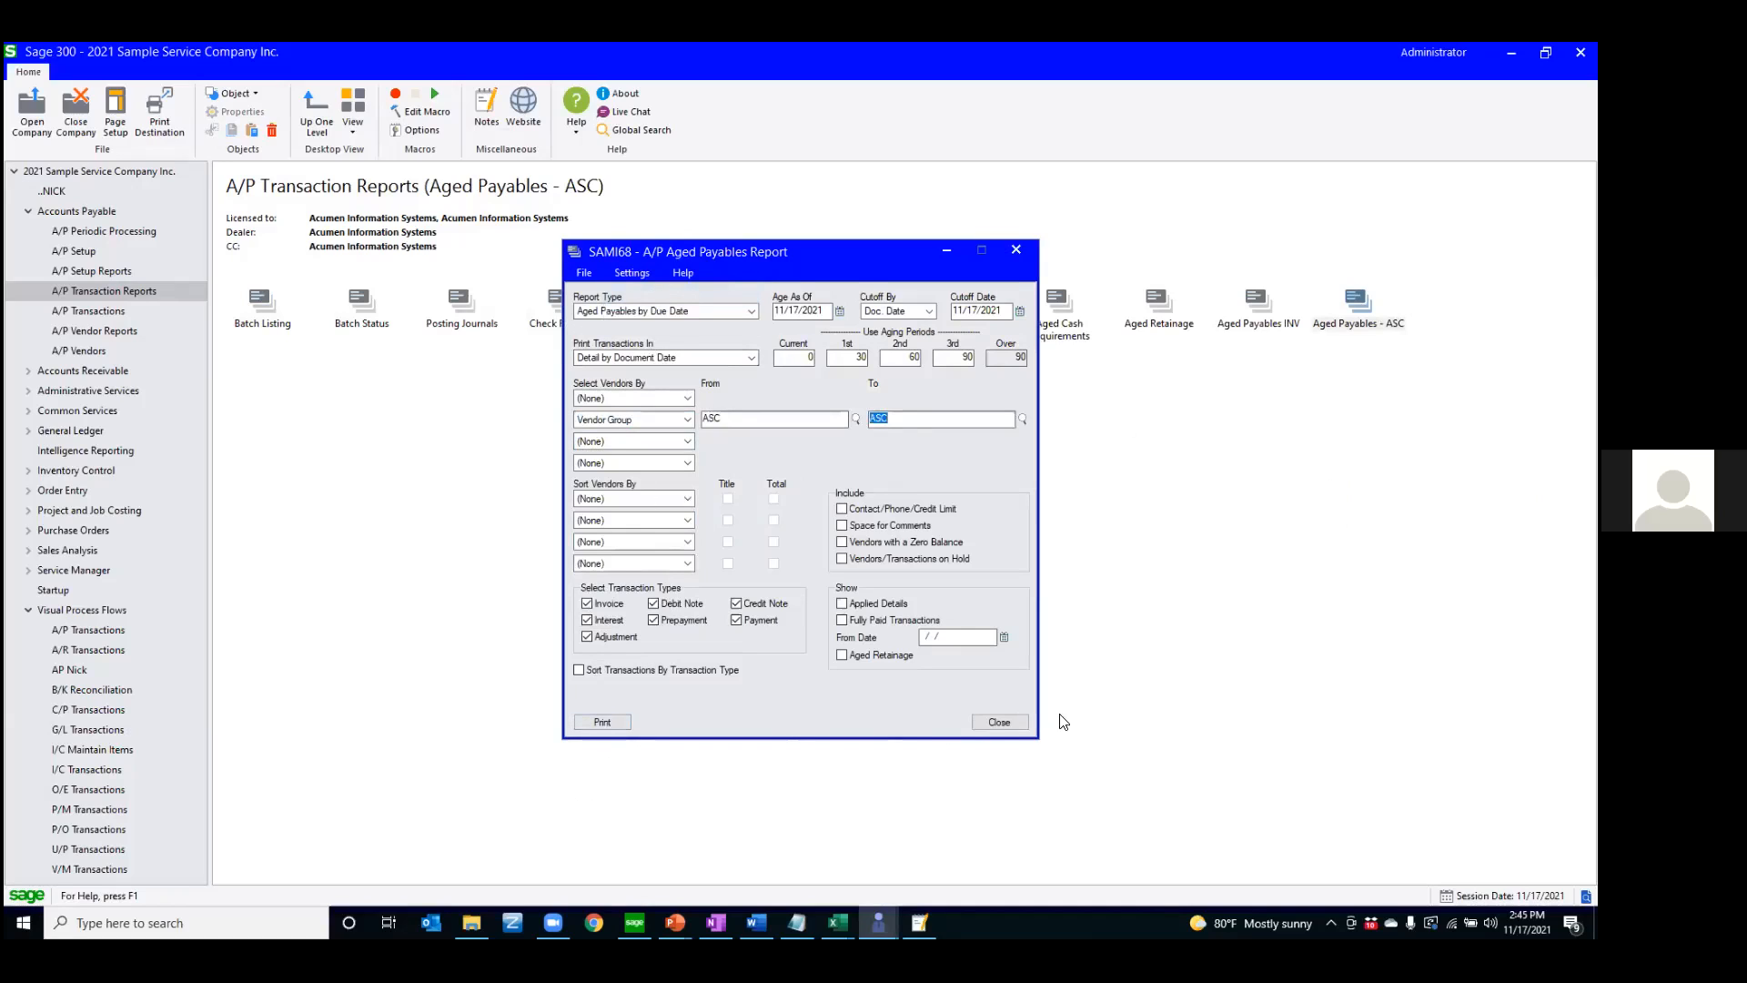
{"action": "left_click", "coordinate": [999, 721]}
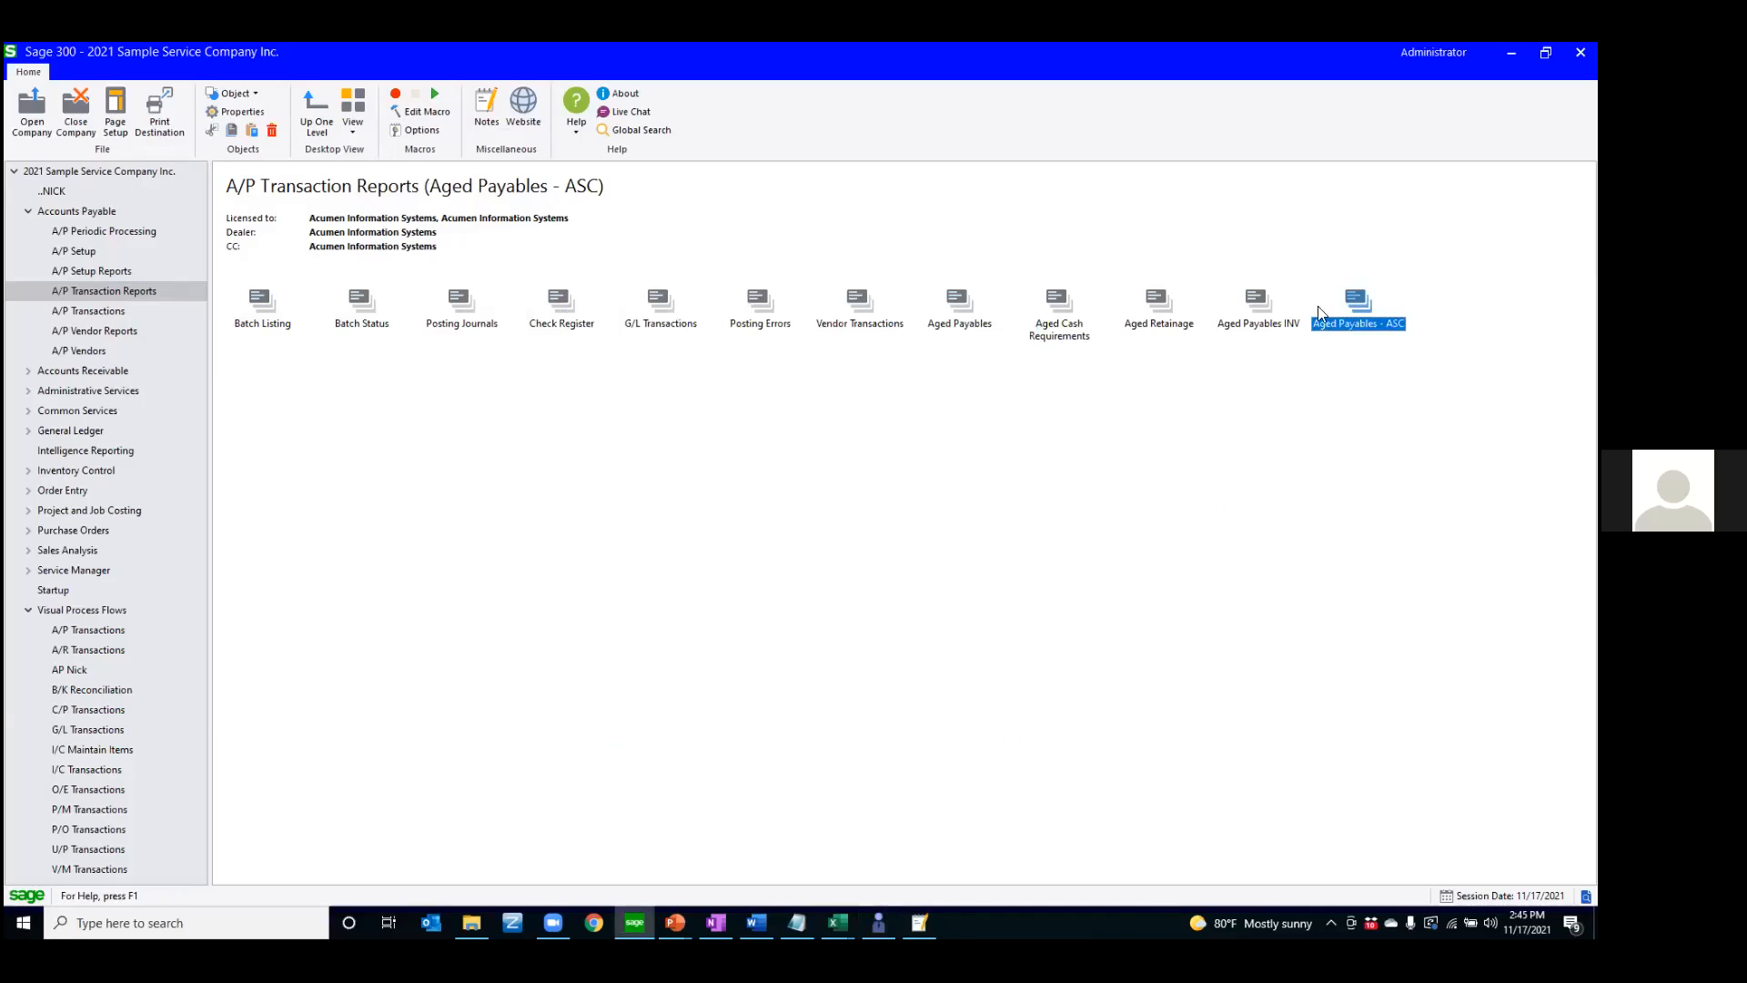
Review the settings of the Aged Payables INV report and preview the report
{"action": "left_click", "coordinate": [1257, 306]}
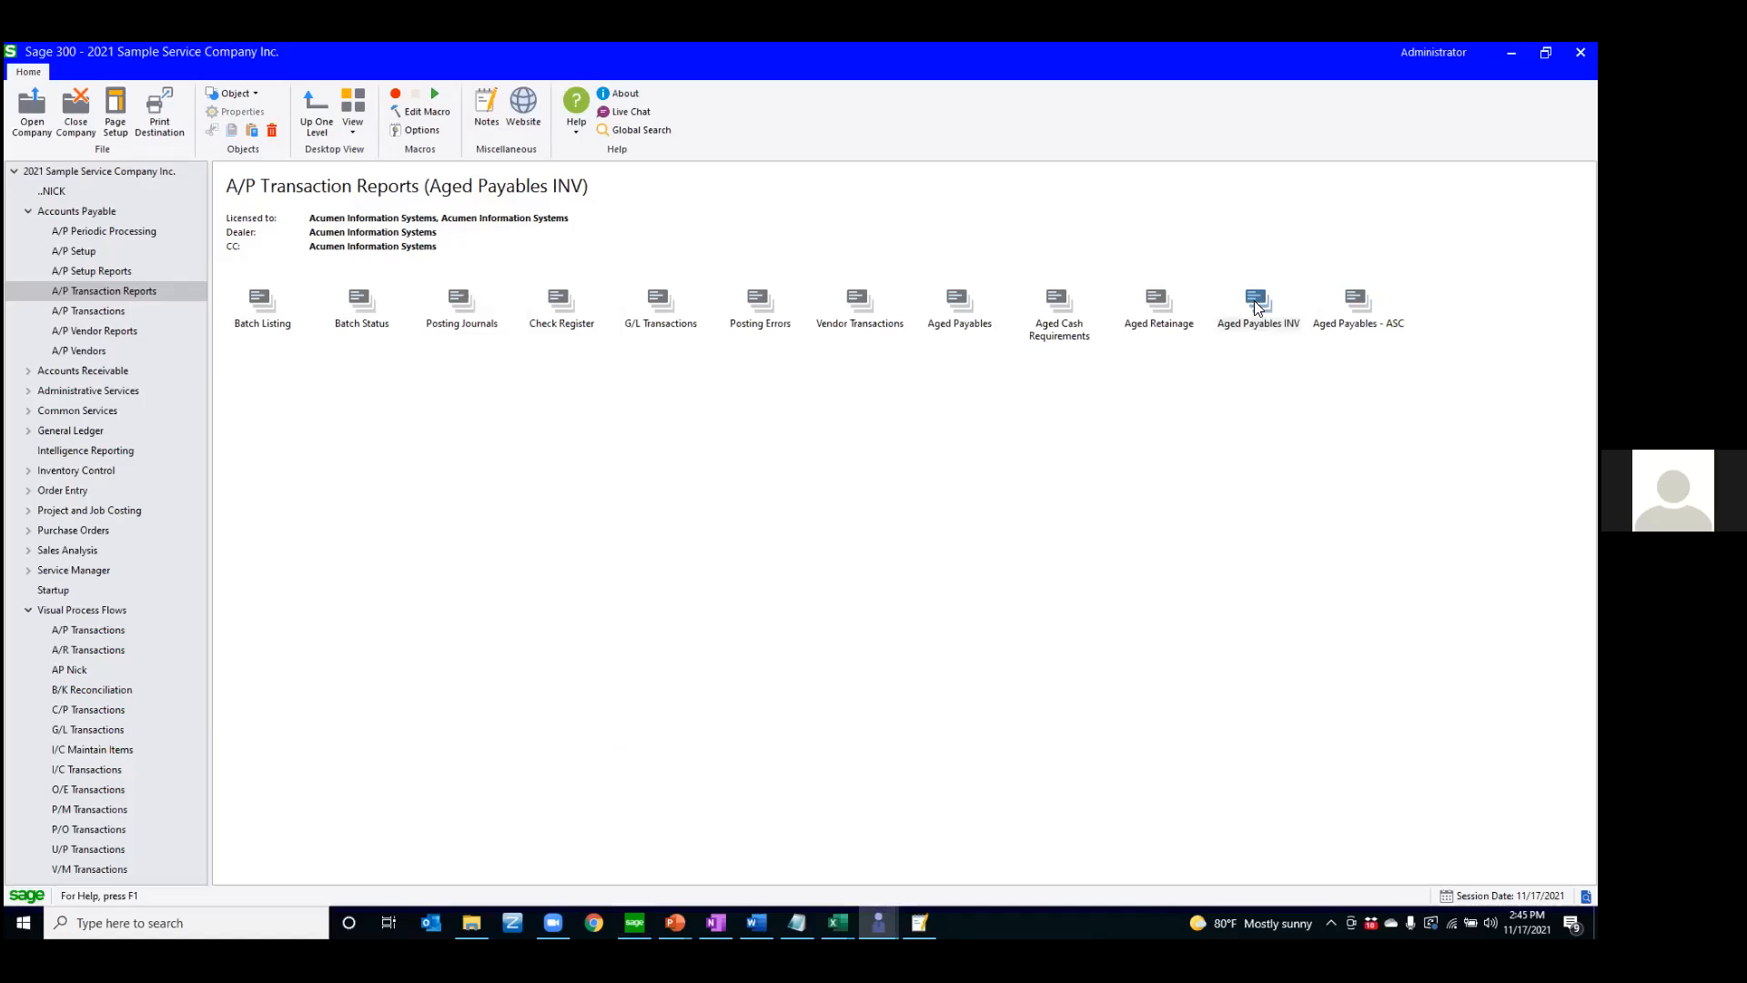
{"action": "double_click", "coordinate": [1256, 307]}
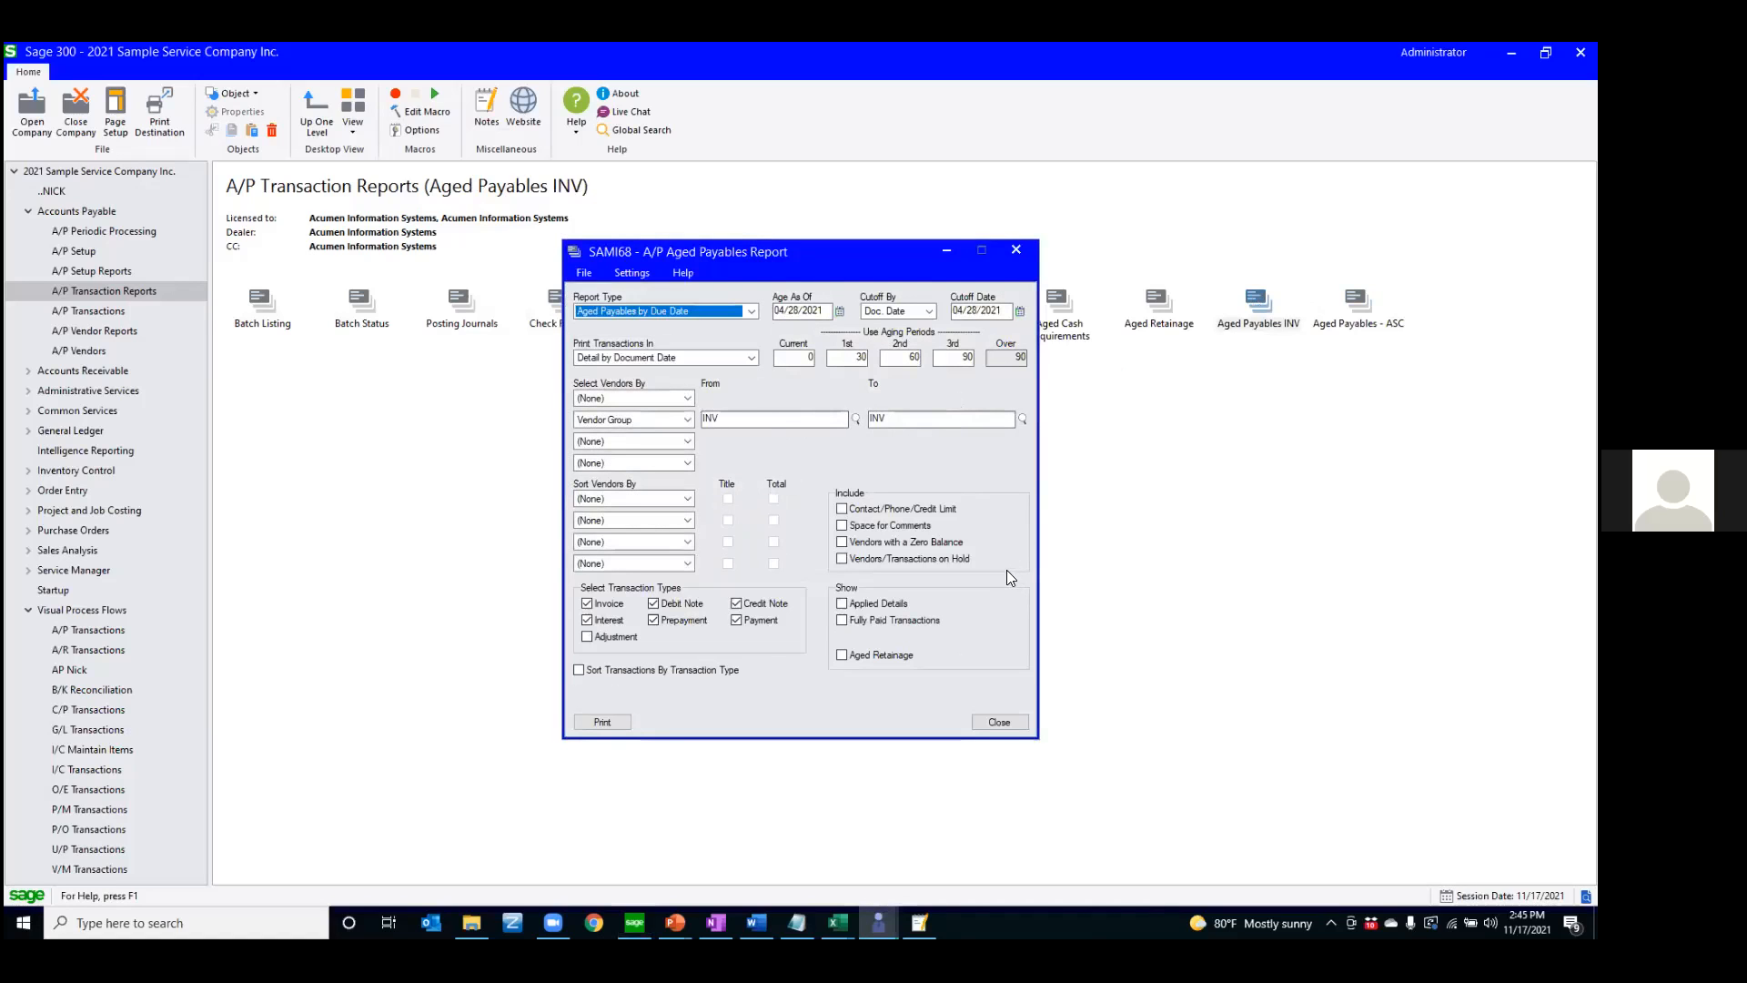
{"action": "left_click", "coordinate": [1001, 723]}
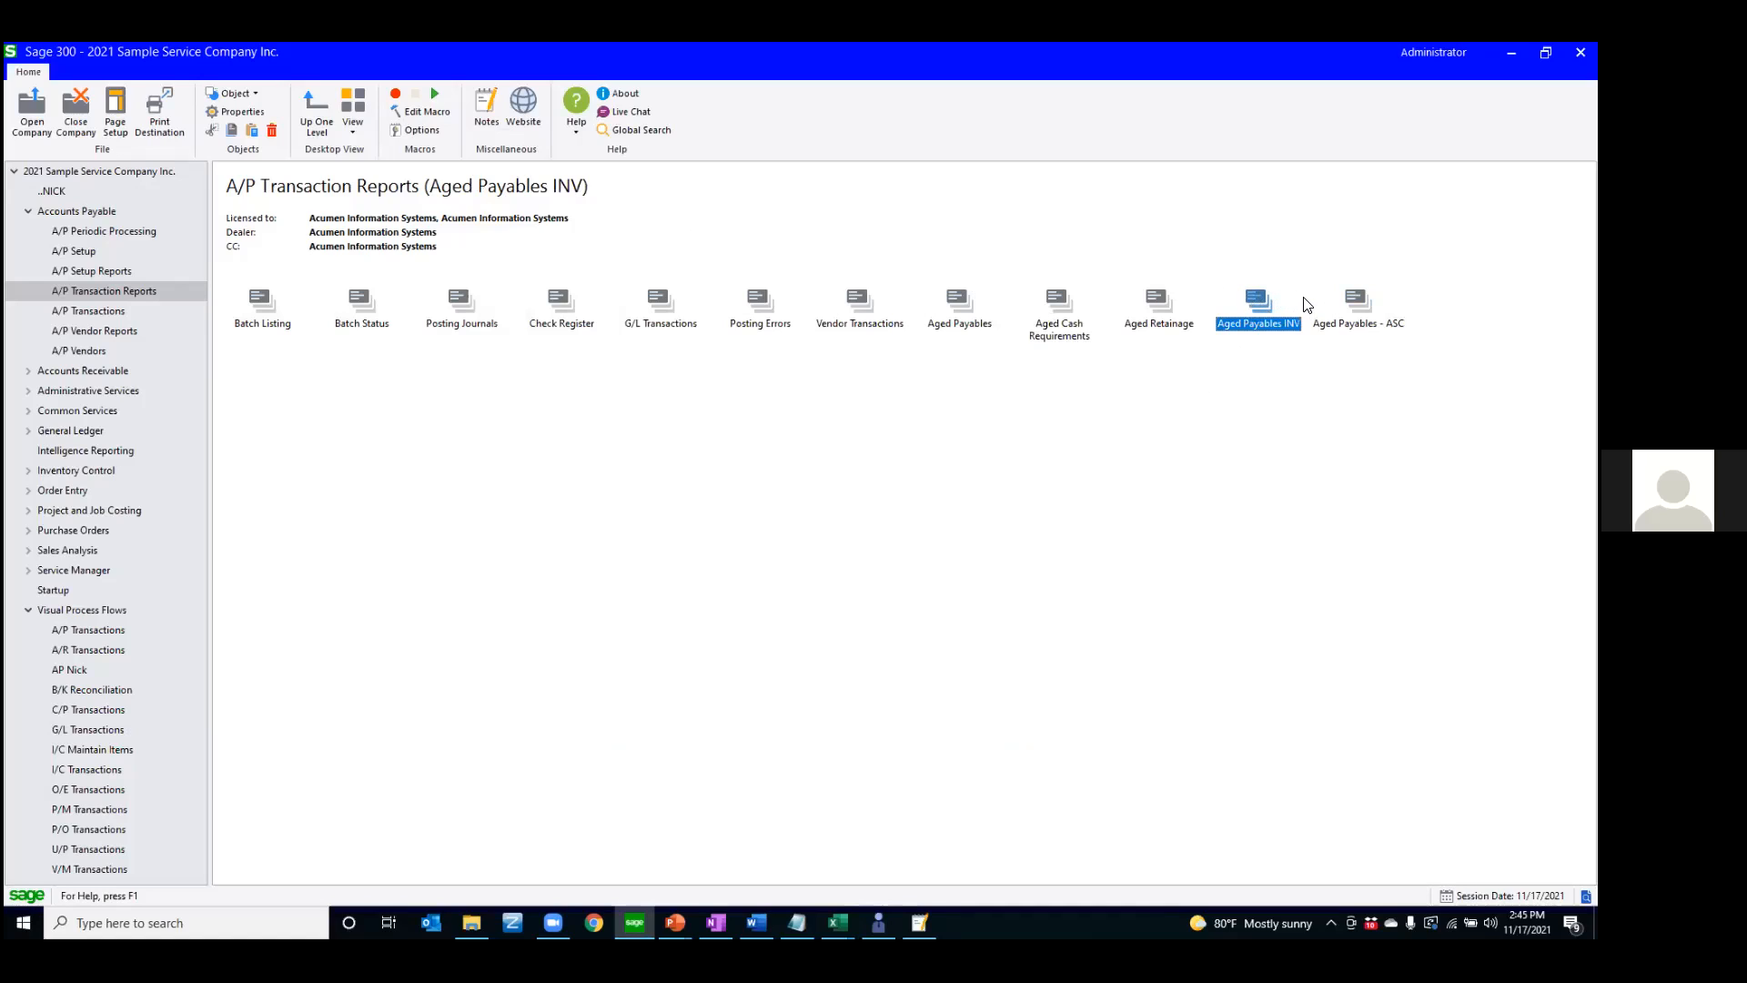
{"action": "double_click", "coordinate": [1254, 317]}
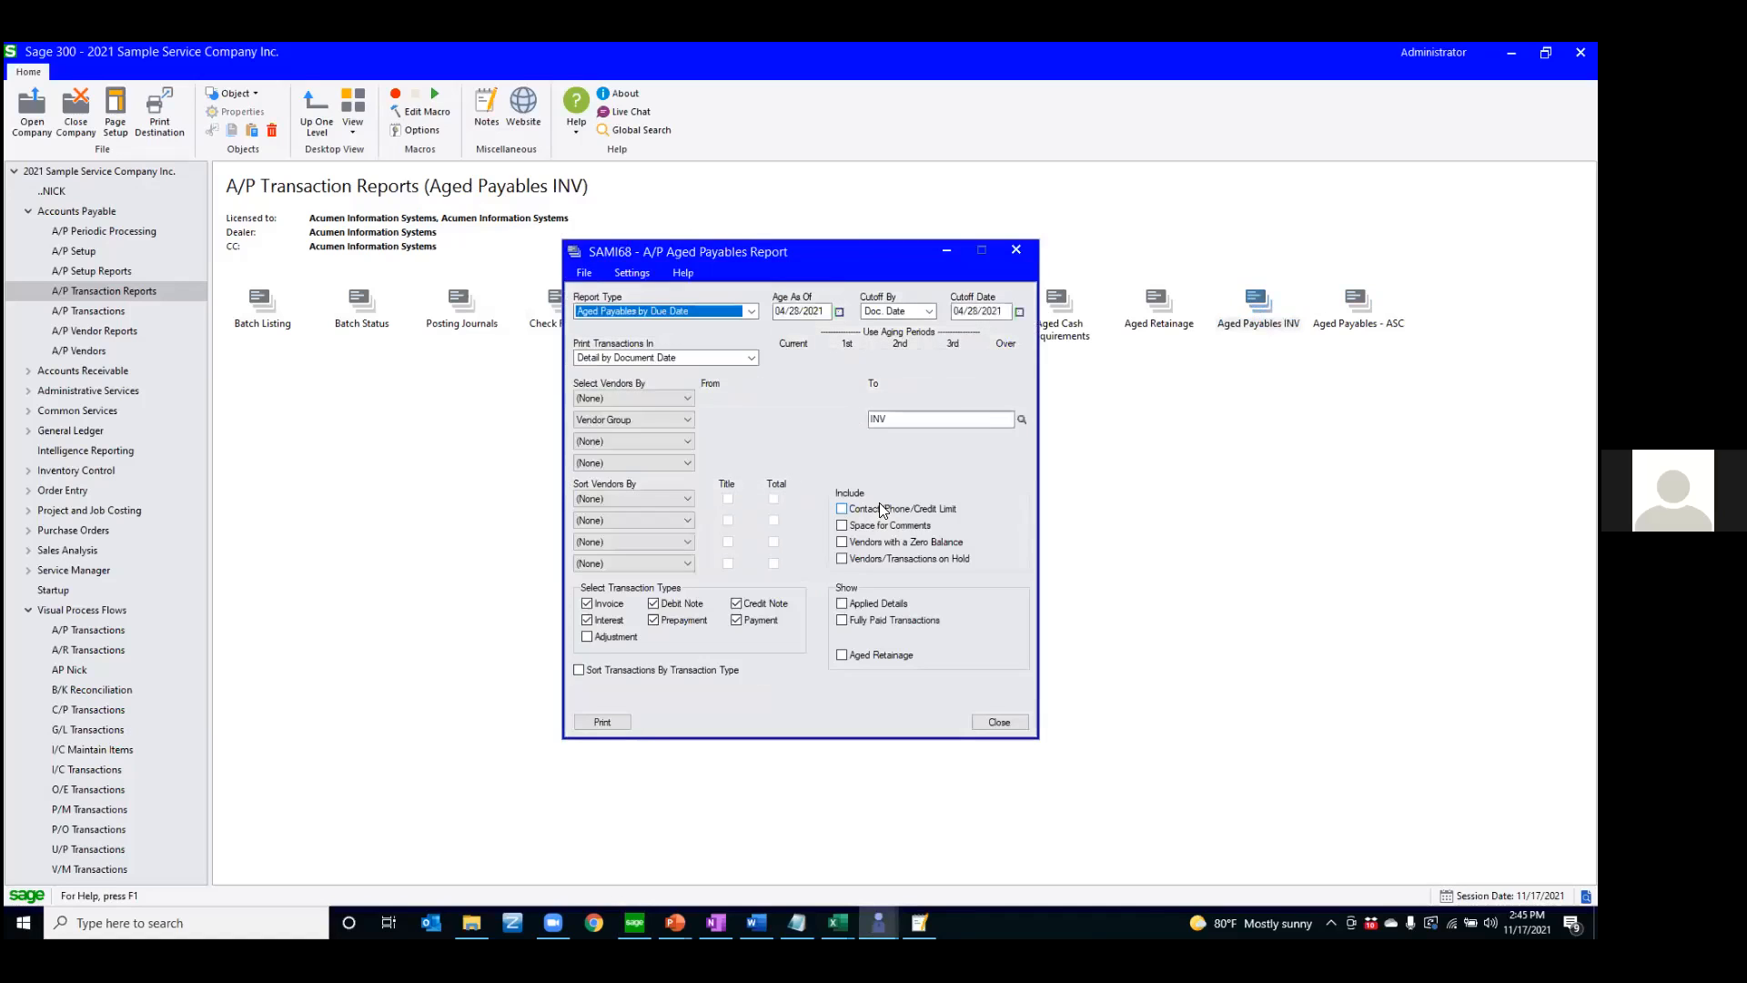
{"action": "left_click", "coordinate": [591, 718]}
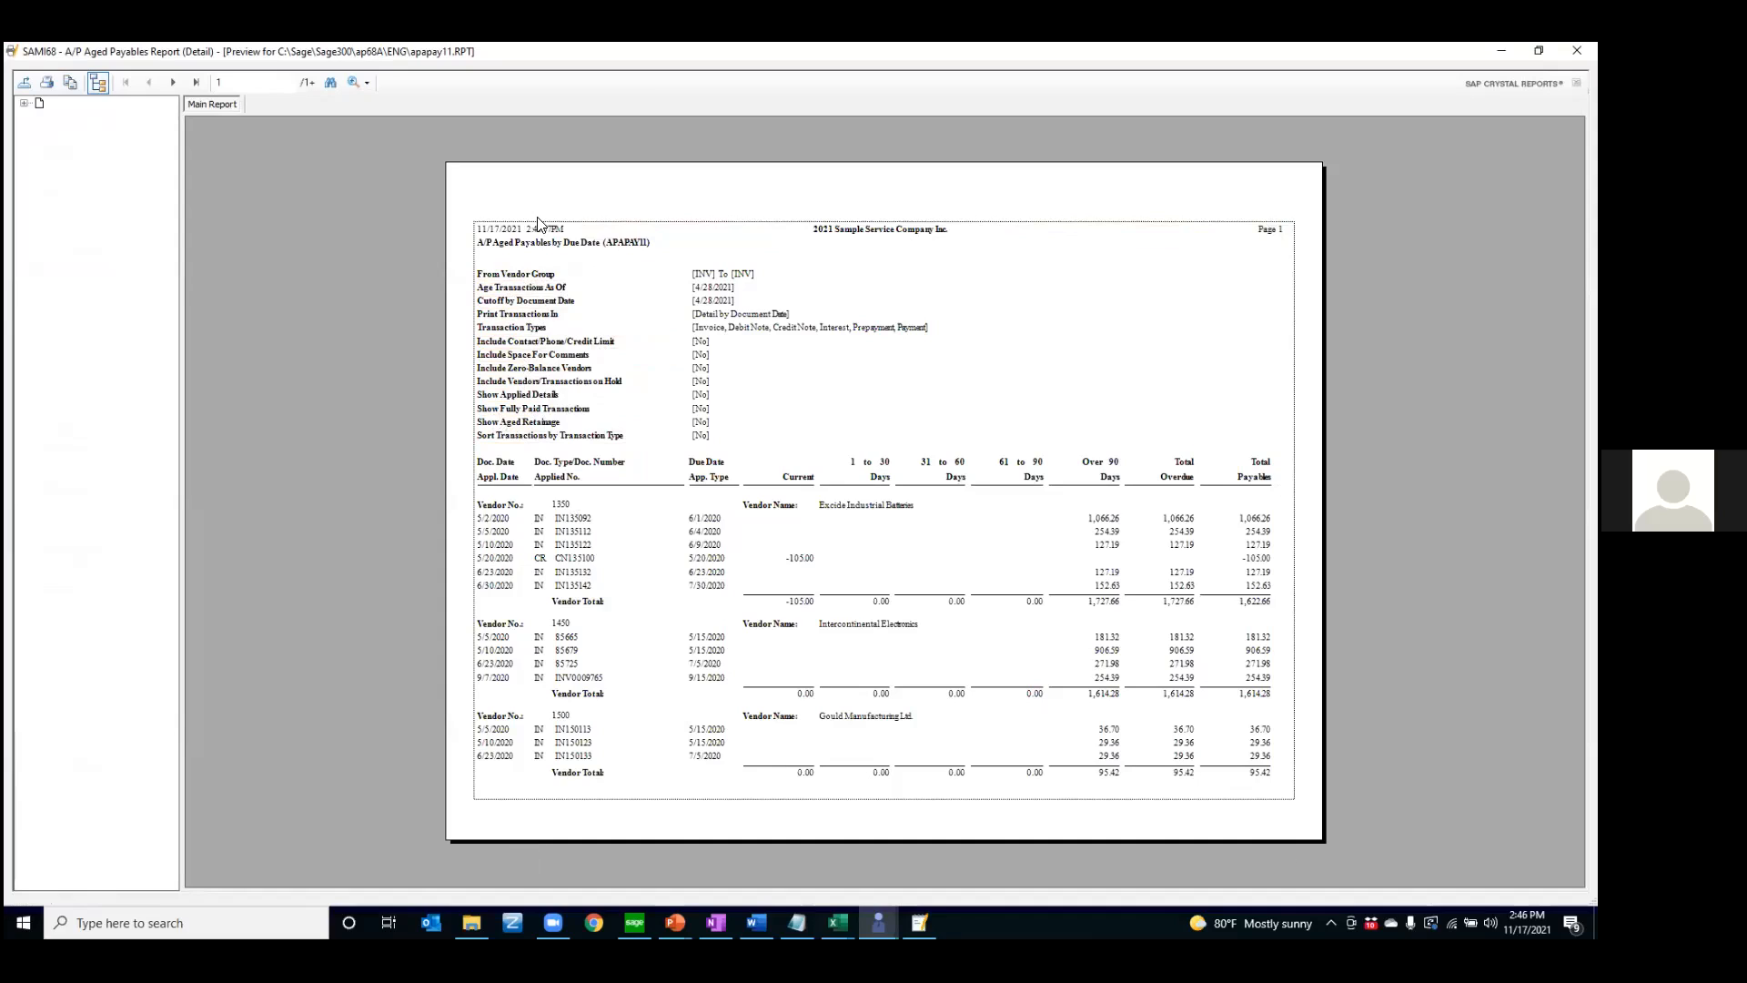
Export the previewed report in Microsoft Excel 97-2003 Data-Only (XLS) format with Application as the destination, keeping the custom export options
{"action": "left_click", "coordinate": [25, 83]}
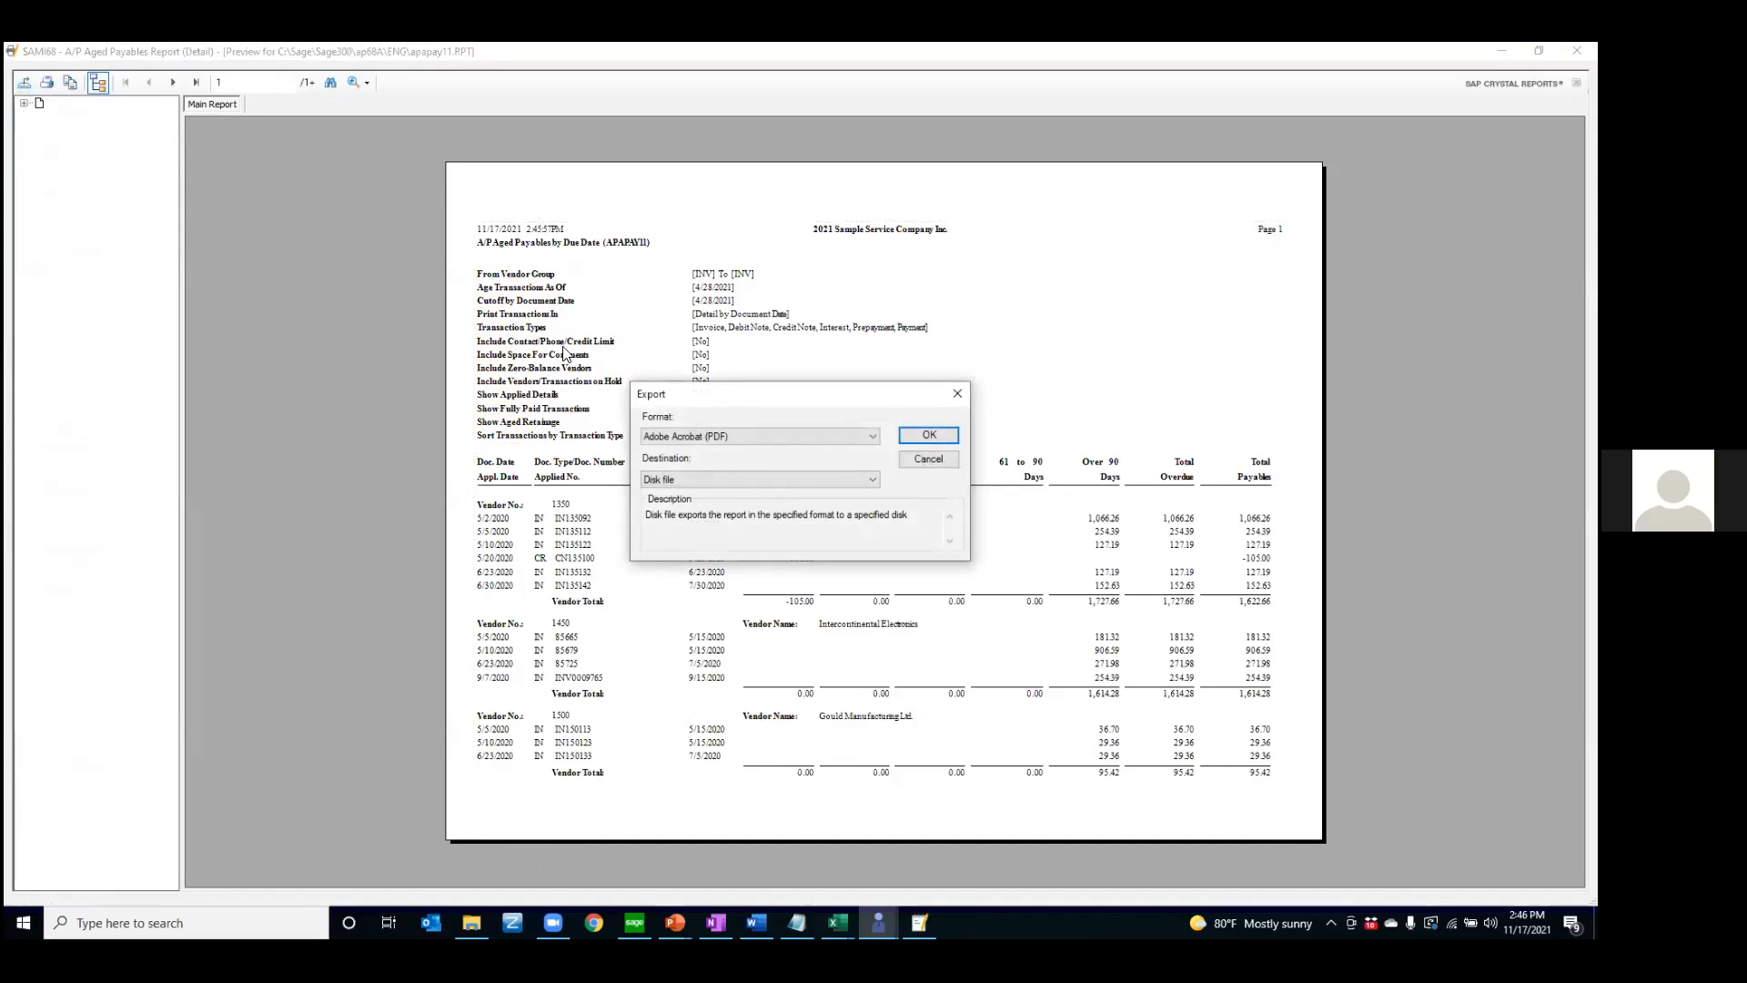
{"action": "left_click", "coordinate": [744, 436]}
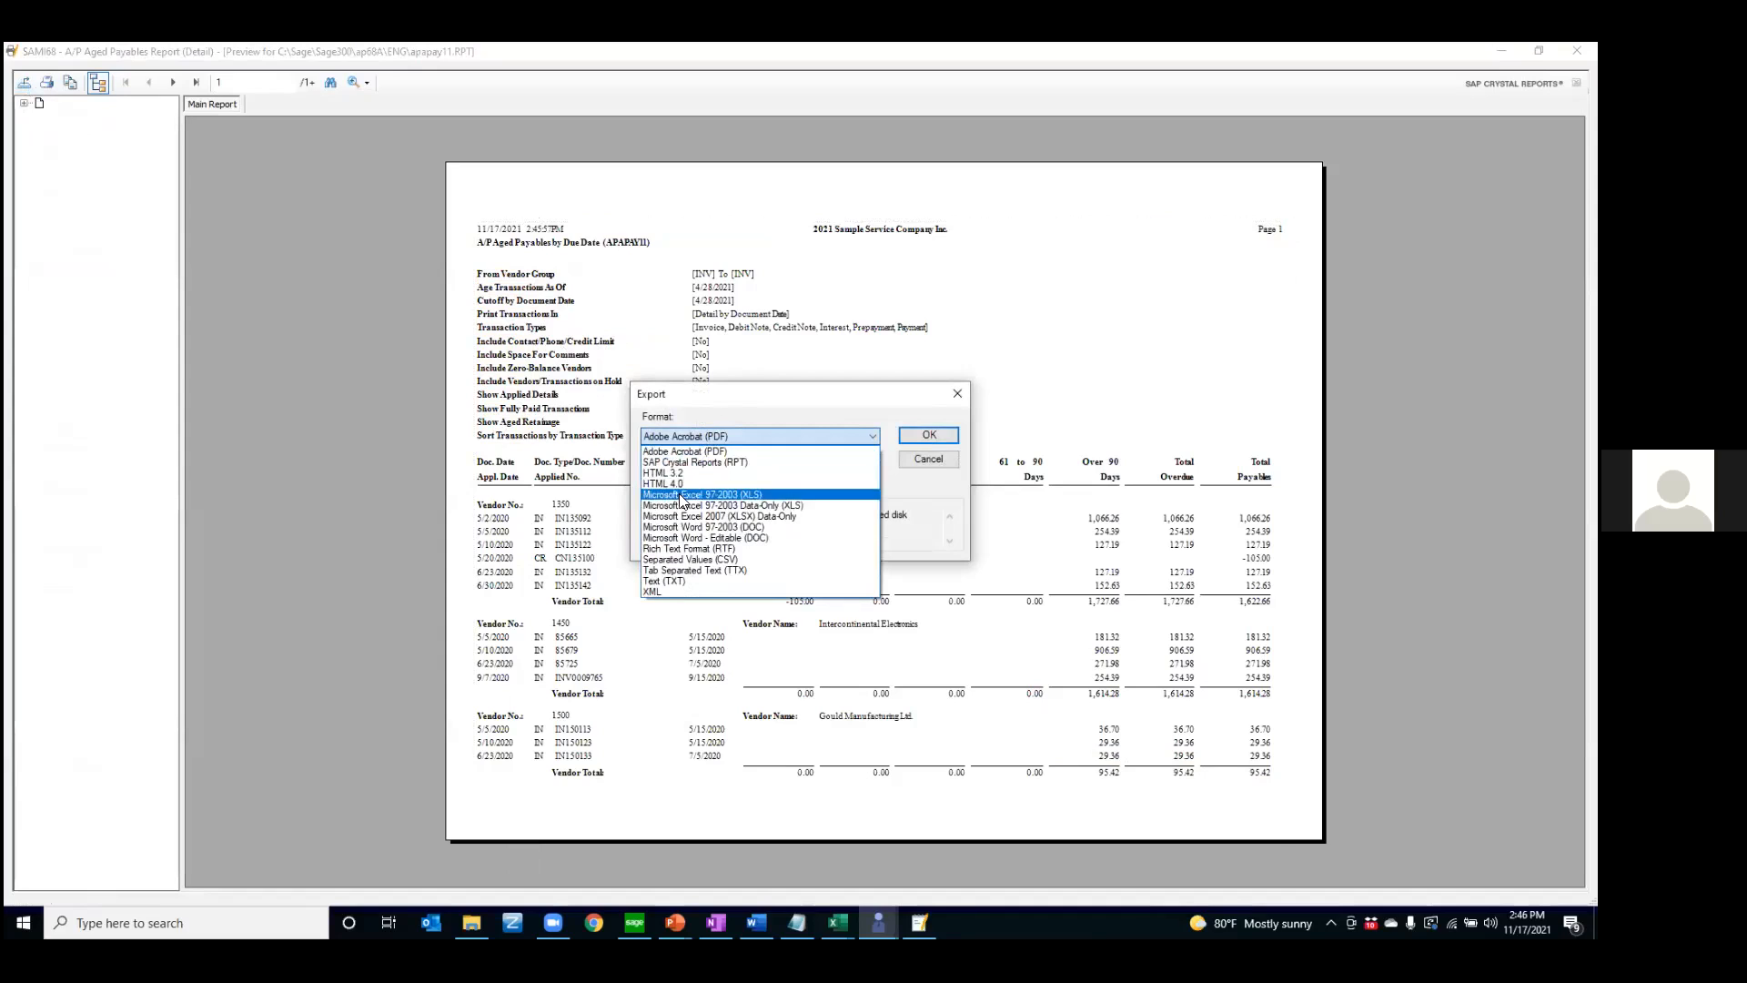
{"action": "left_click", "coordinate": [766, 509]}
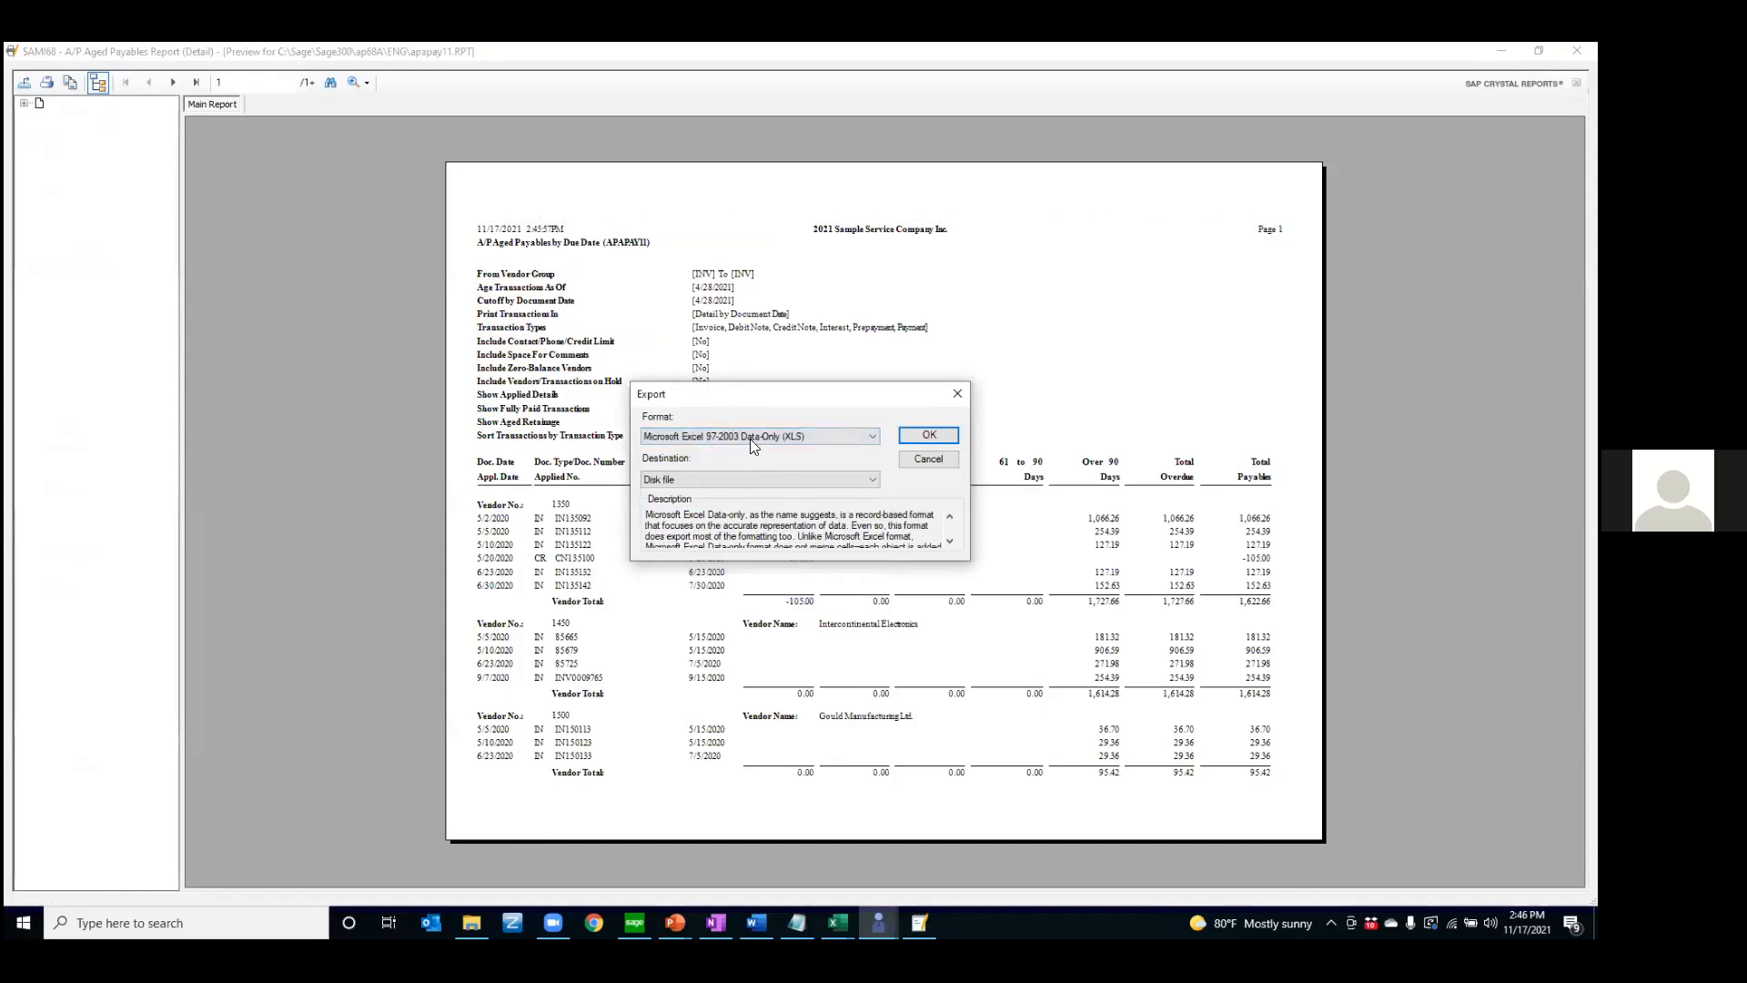
{"action": "left_click", "coordinate": [668, 479]}
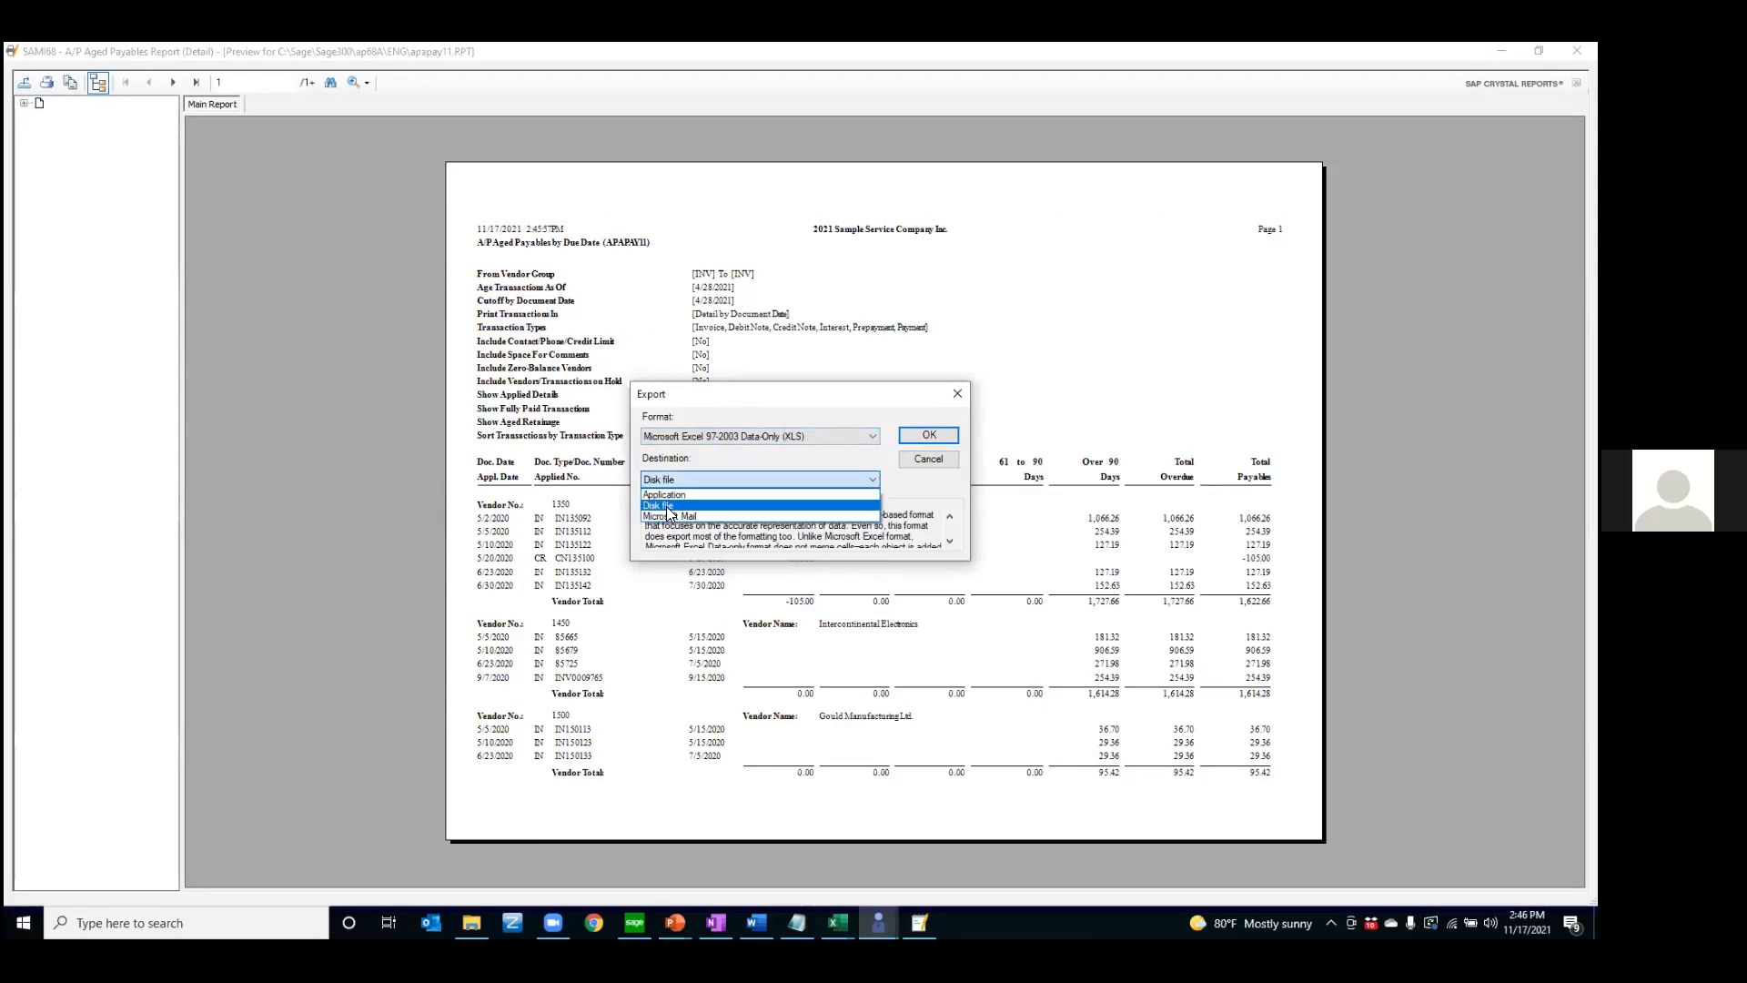
{"action": "left_click", "coordinate": [669, 495]}
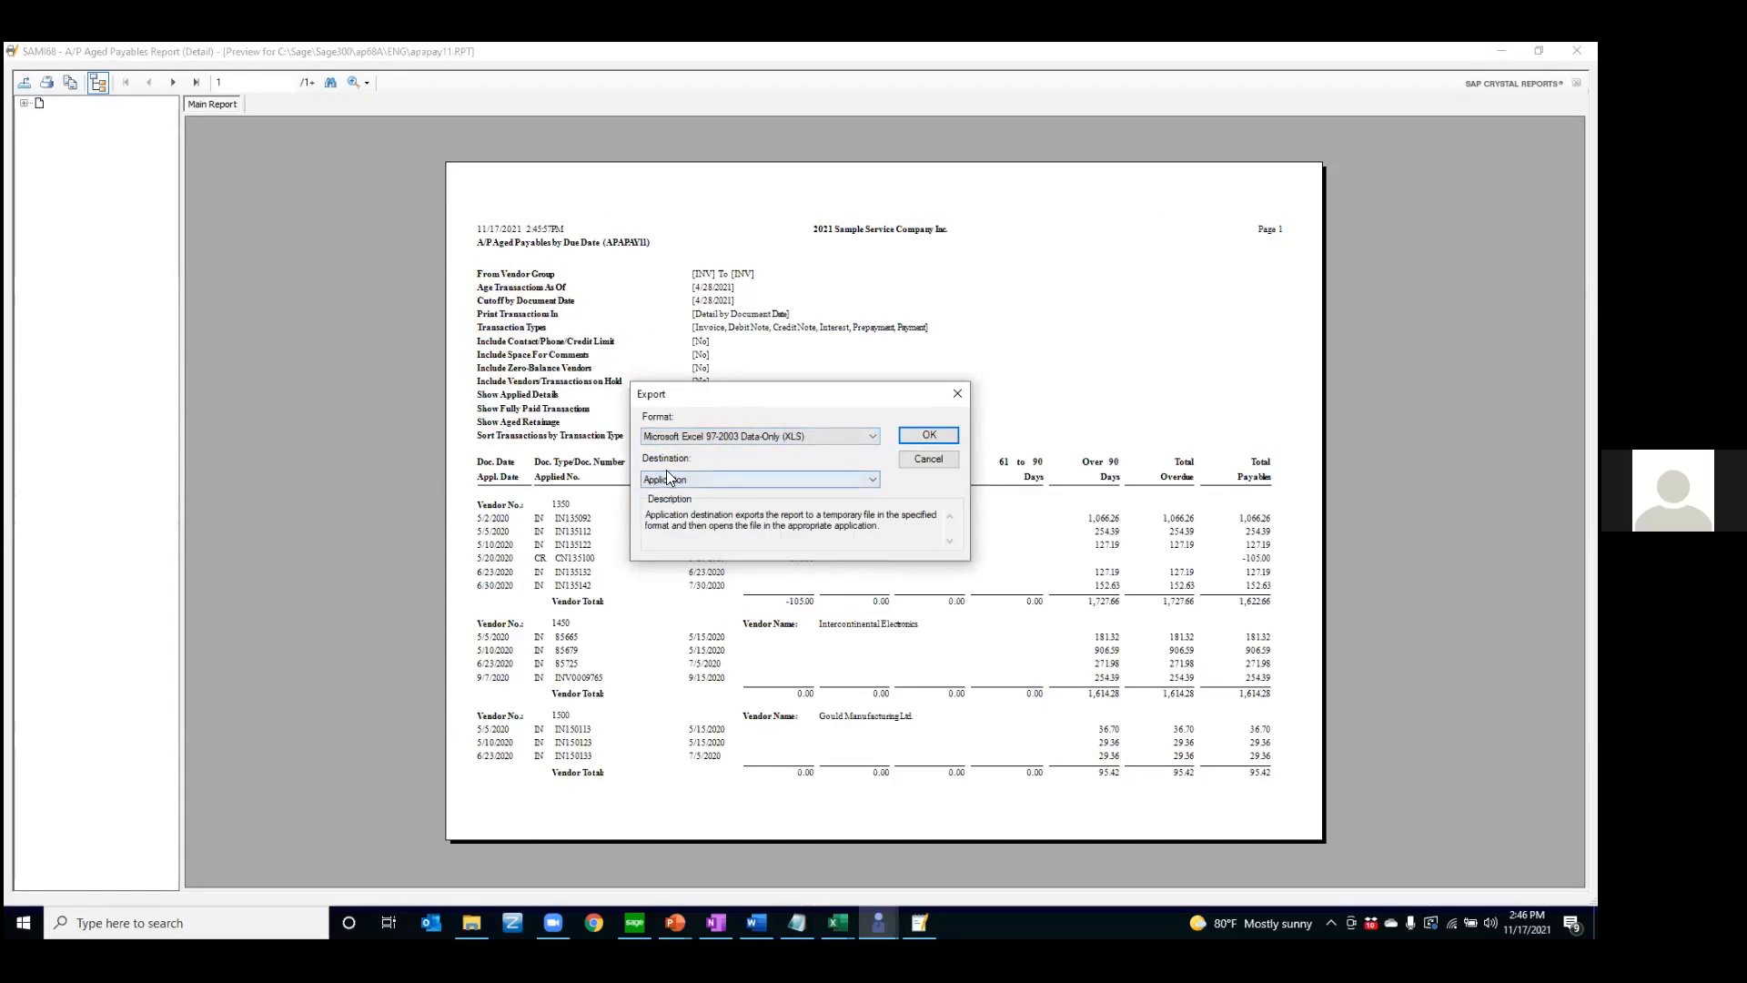
{"action": "left_click", "coordinate": [920, 436]}
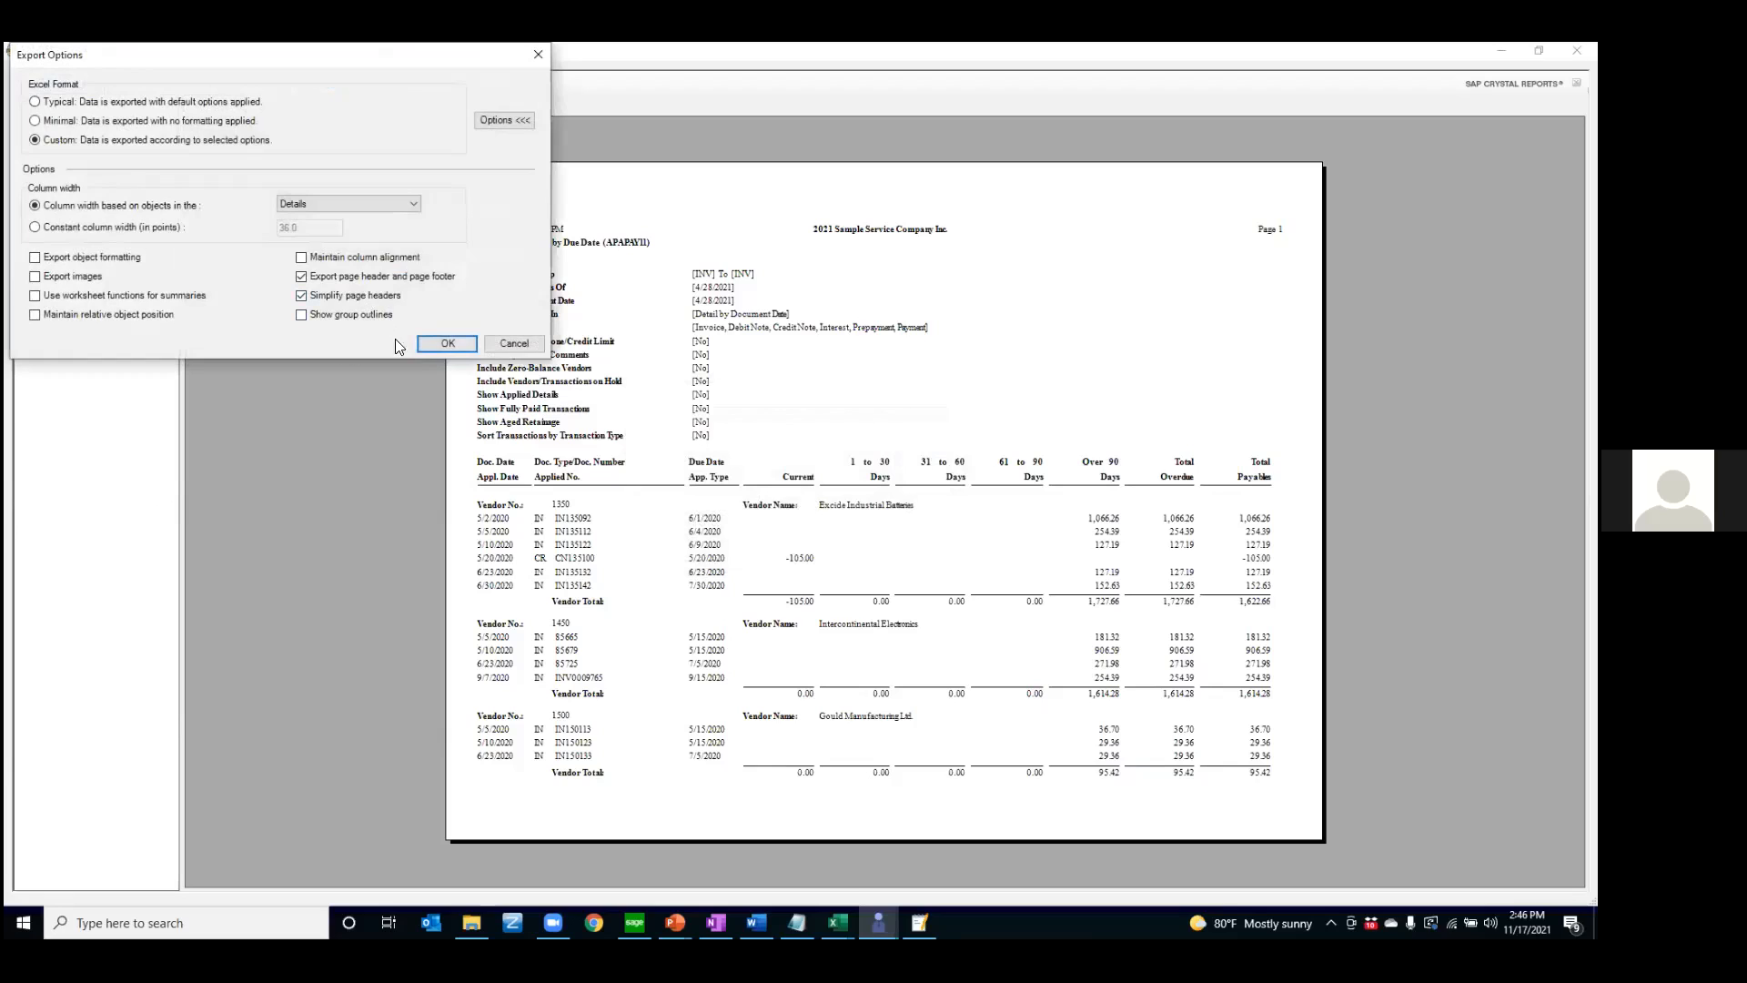
{"action": "left_click", "coordinate": [447, 344]}
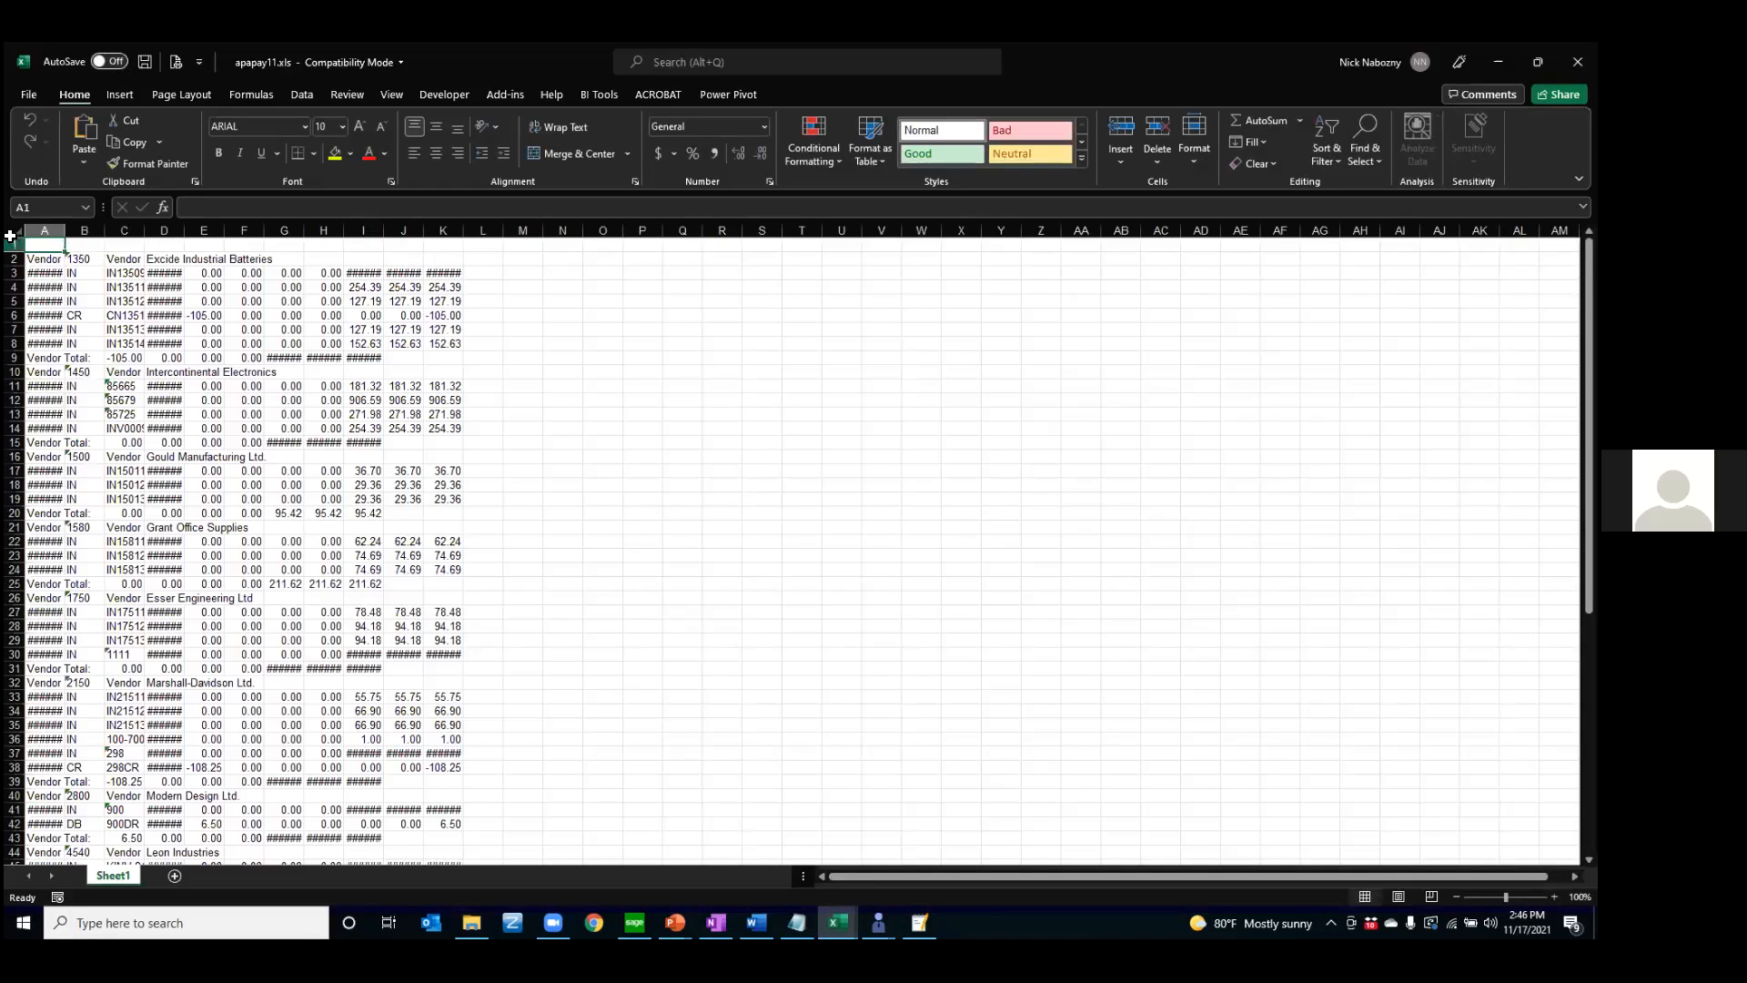
Autofit all columns of the exported worksheet, and narrow columns A, B and C so the data fits closely together
{"action": "key", "text": "ctrl+a"}
{"action": "double_click", "coordinate": [63, 228]}
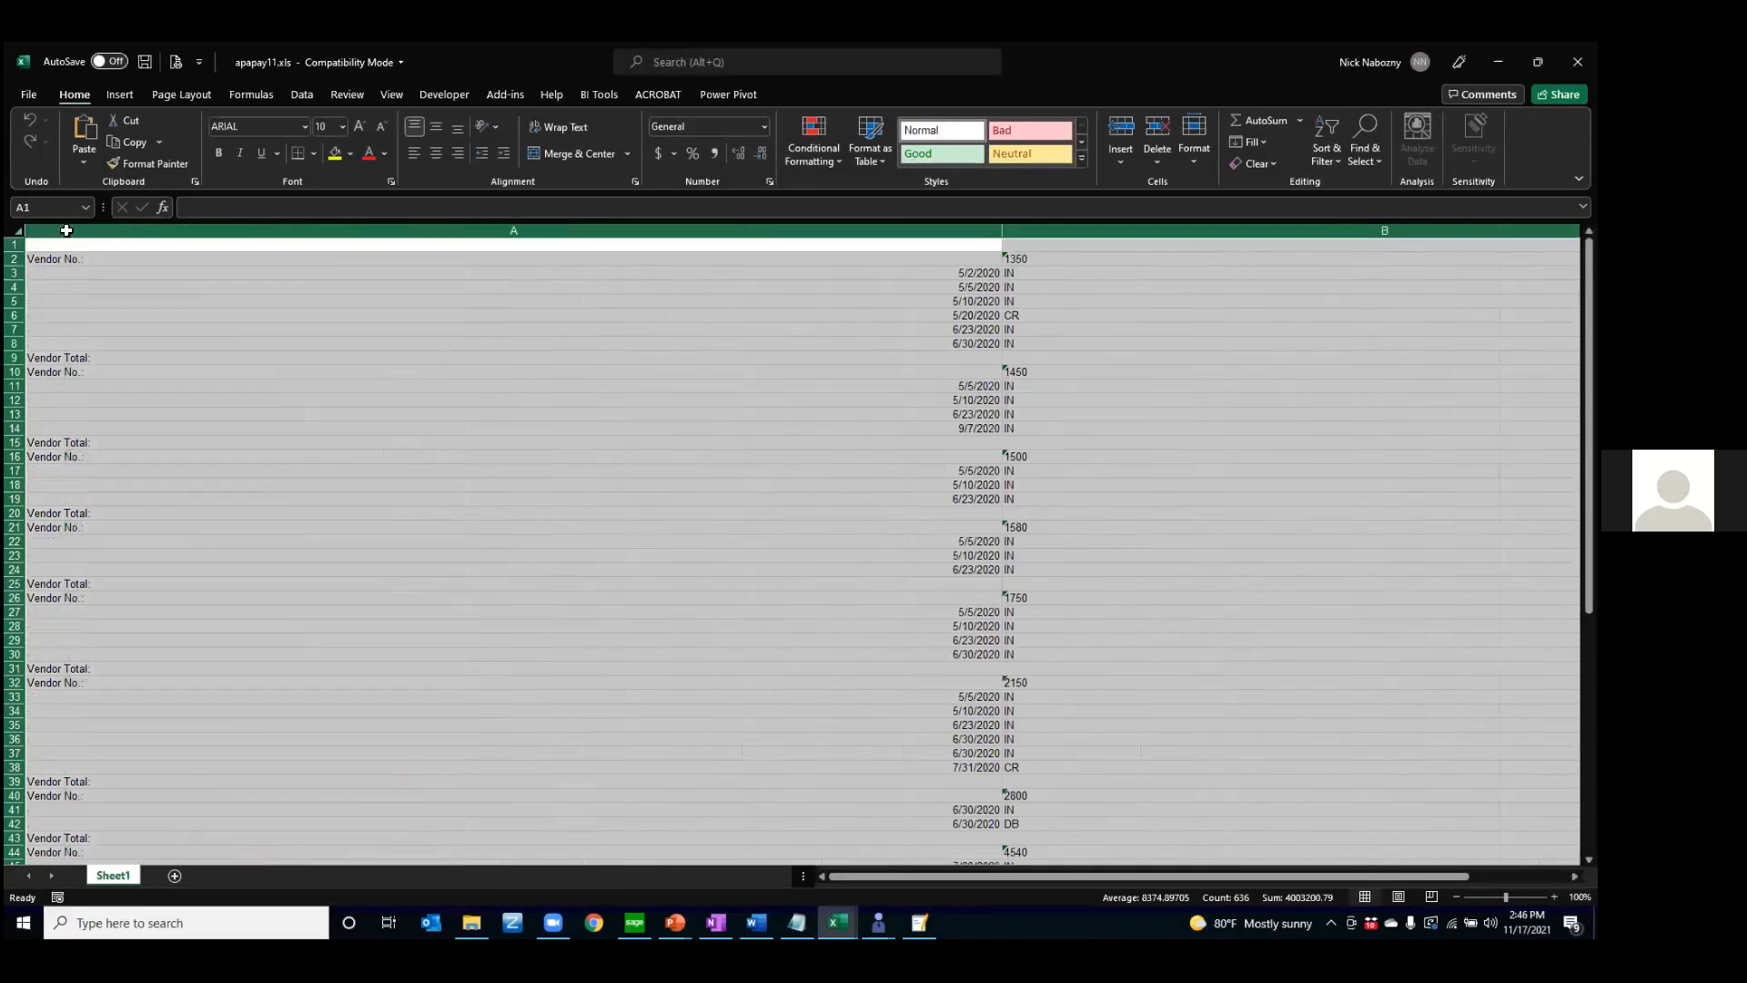
{"action": "left_click", "coordinate": [569, 313]}
{"action": "left_click_drag", "start_coordinate": [998, 232], "coordinate": [215, 257]}
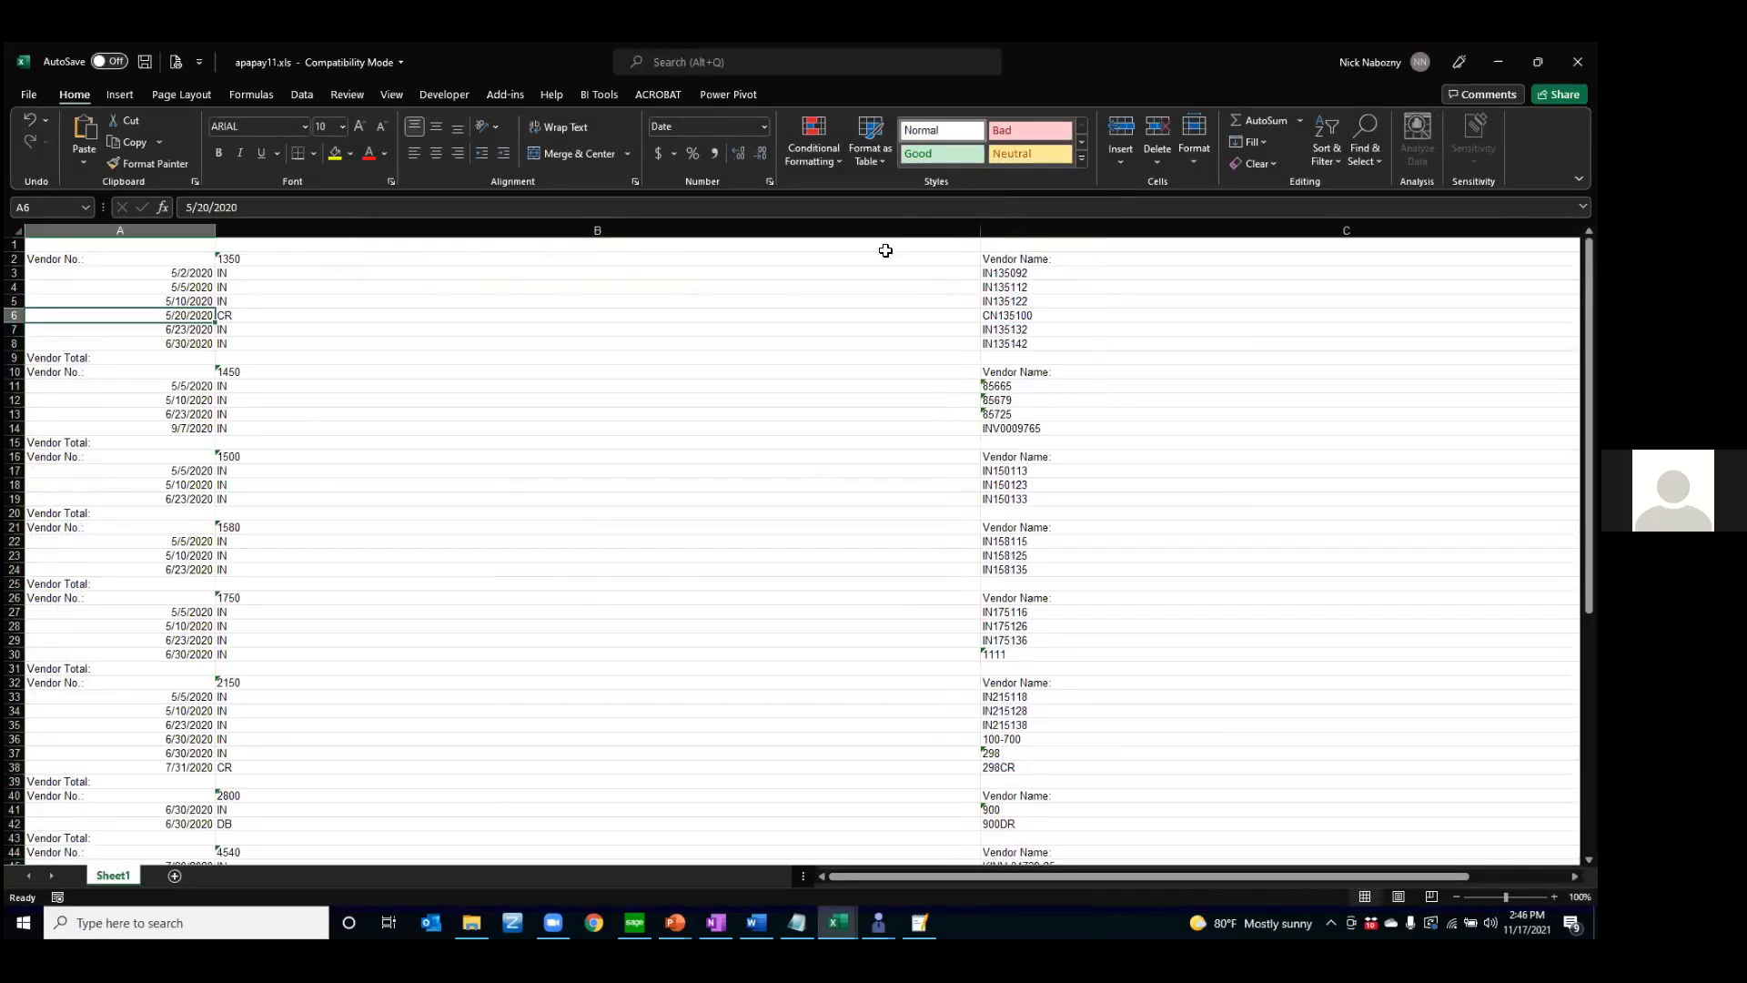
{"action": "left_click_drag", "start_coordinate": [980, 234], "coordinate": [274, 259]}
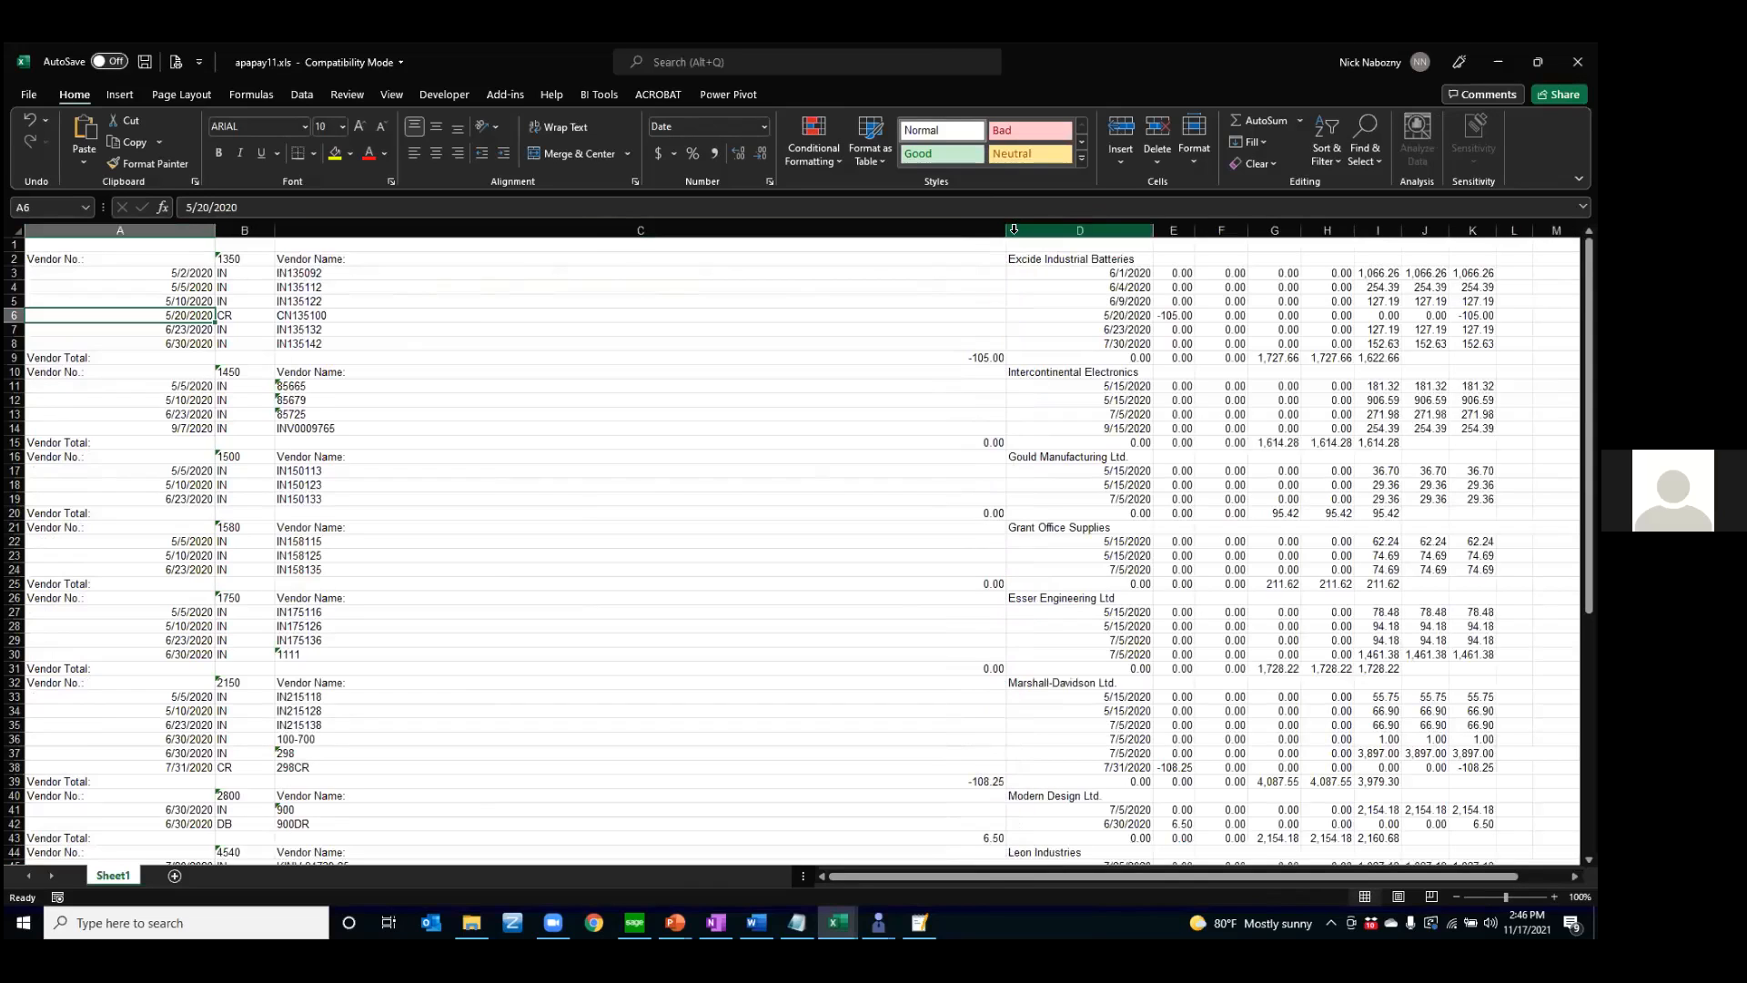
{"action": "left_click_drag", "start_coordinate": [1006, 233], "coordinate": [397, 261]}
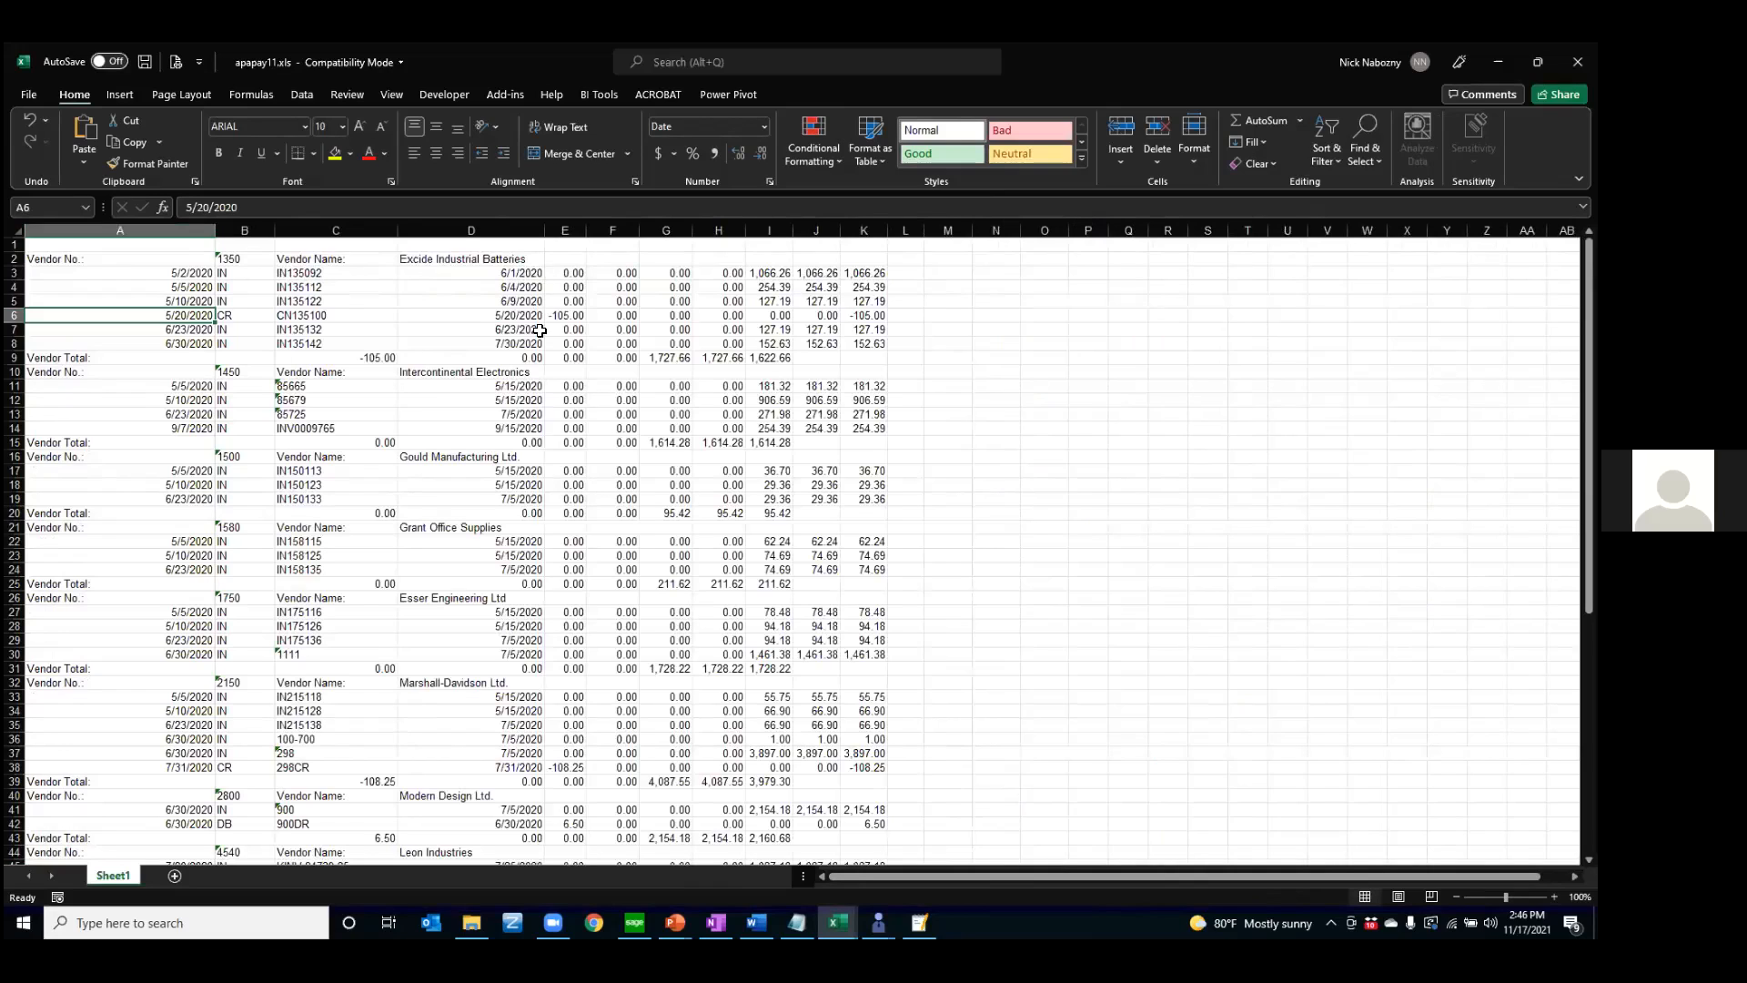
Select the first vendor's transaction cells A3:F7 and look through the exported report down to the report totals
{"action": "left_click_drag", "start_coordinate": [199, 276], "coordinate": [632, 334]}
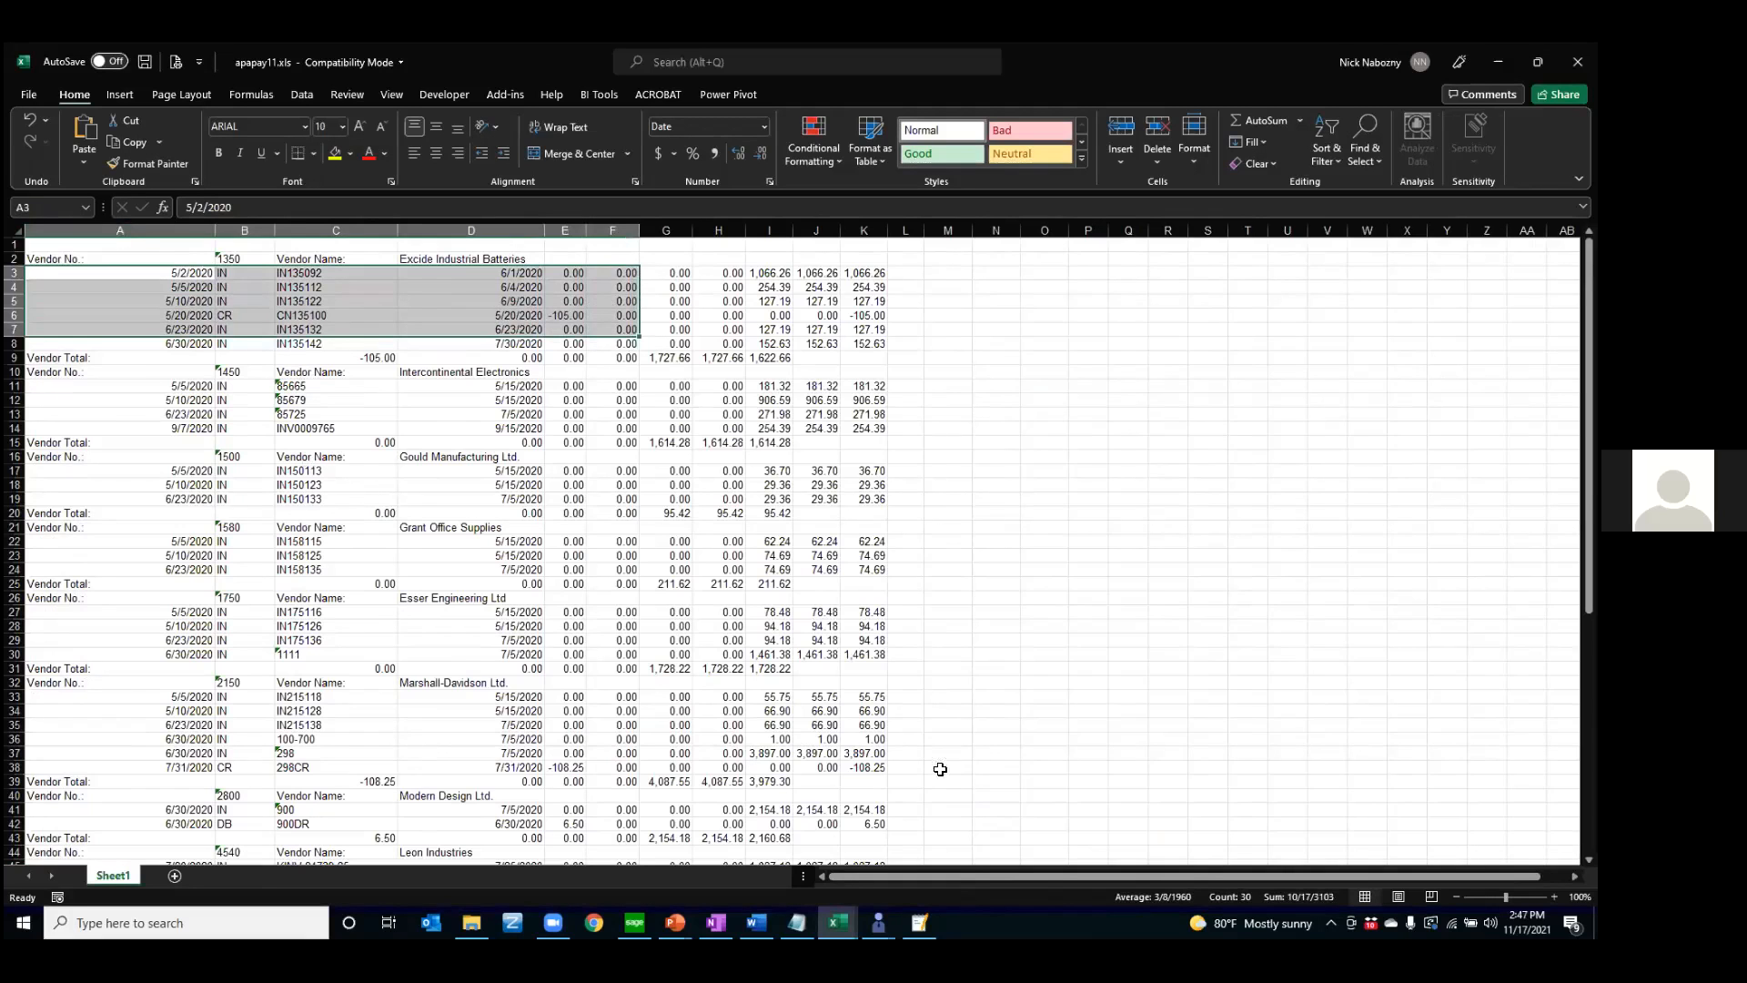
{"action": "scroll", "coordinate": [692, 637], "scroll_direction": "down", "scroll_amount": 15}
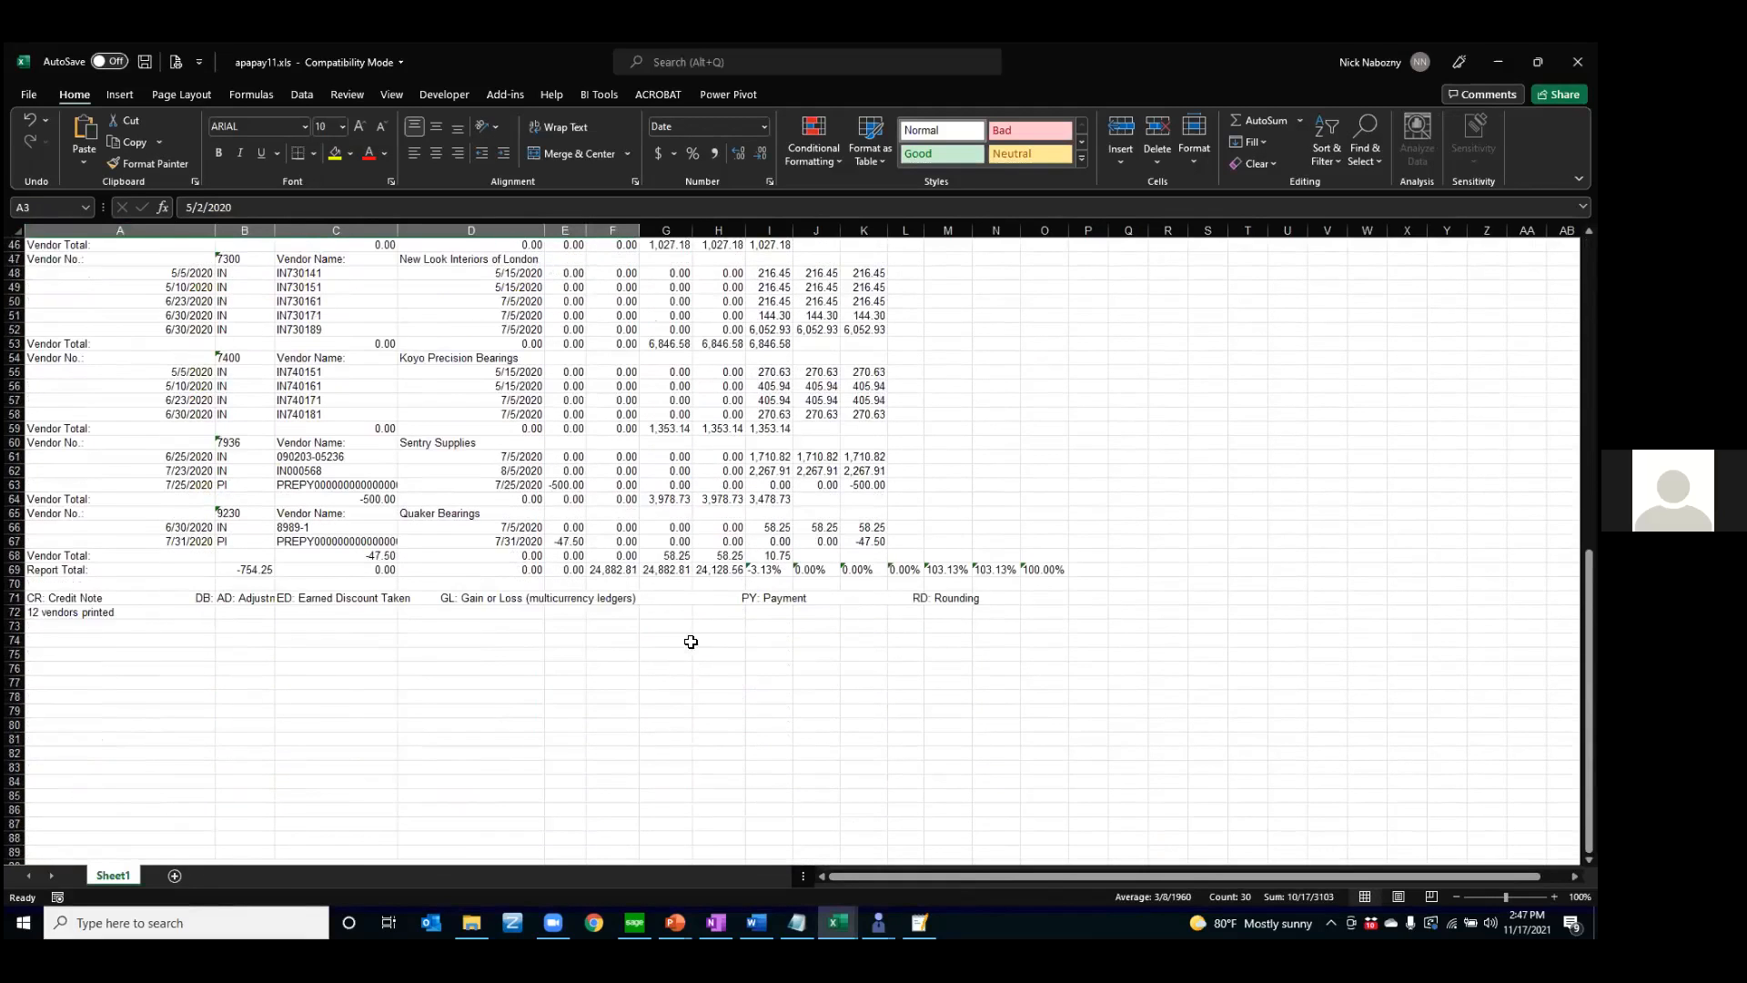
{"action": "scroll", "coordinate": [686, 644], "scroll_direction": "up", "scroll_amount": 15}
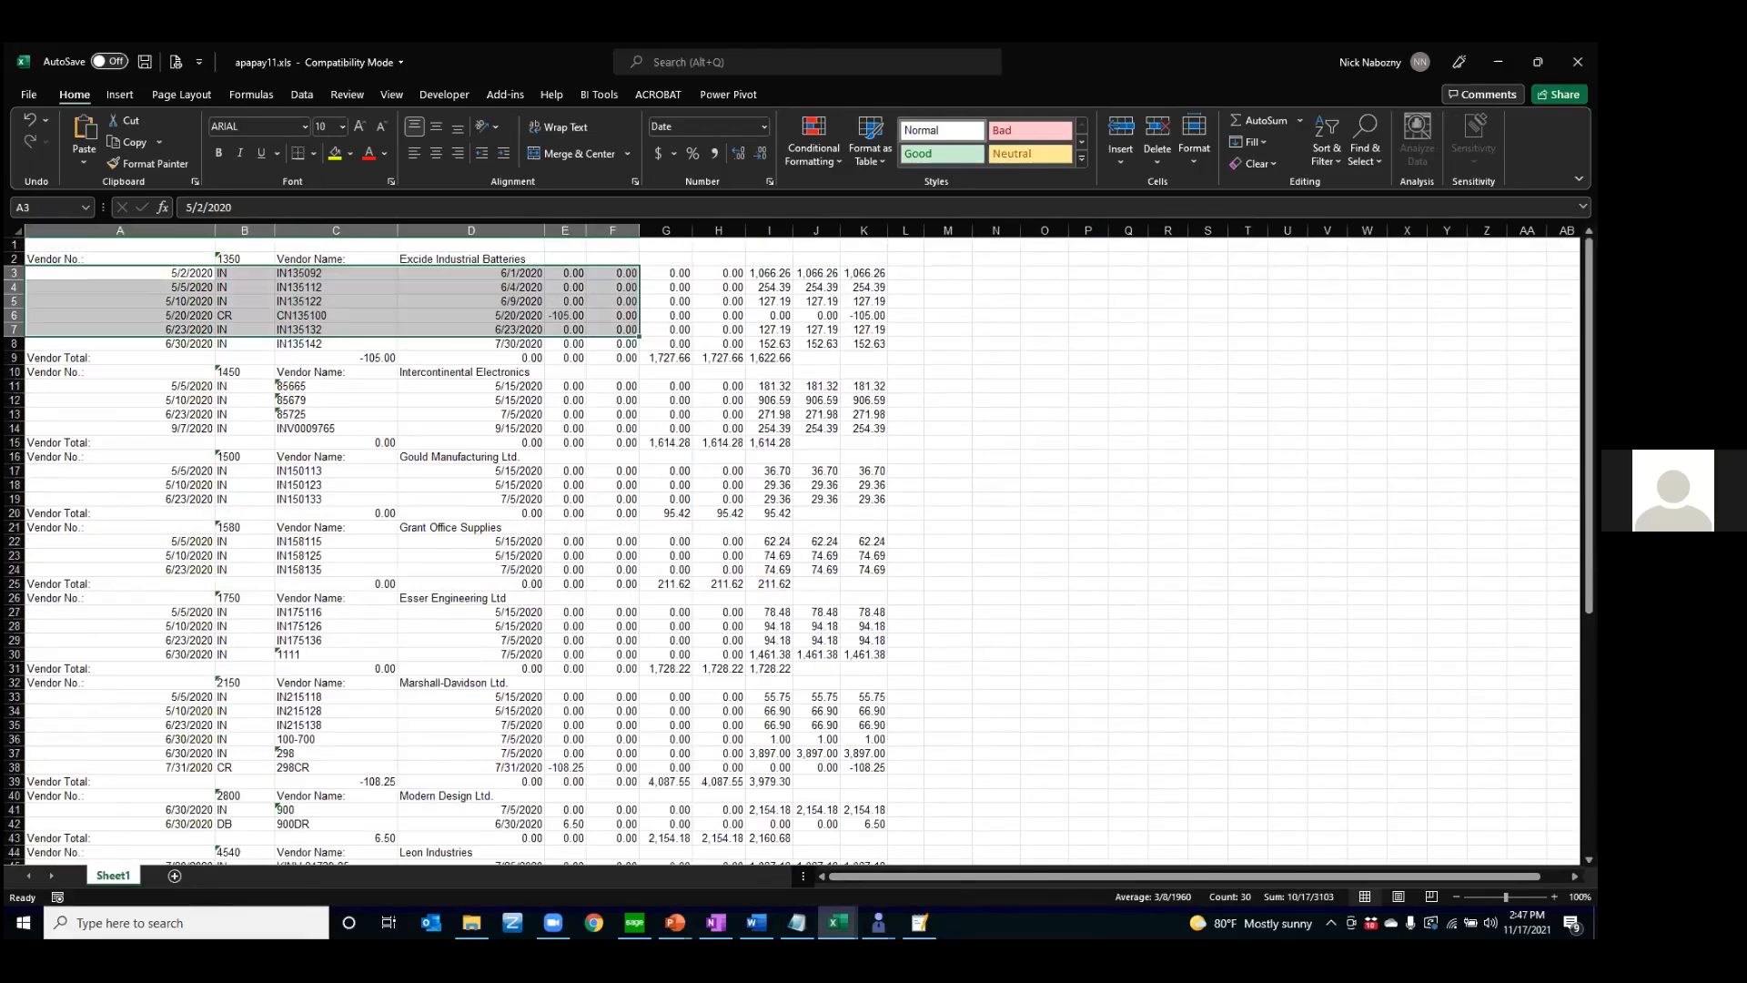
Switch back to Sage 300, view the print destination options, and close them without changes
{"action": "key", "text": "alt+Tab"}
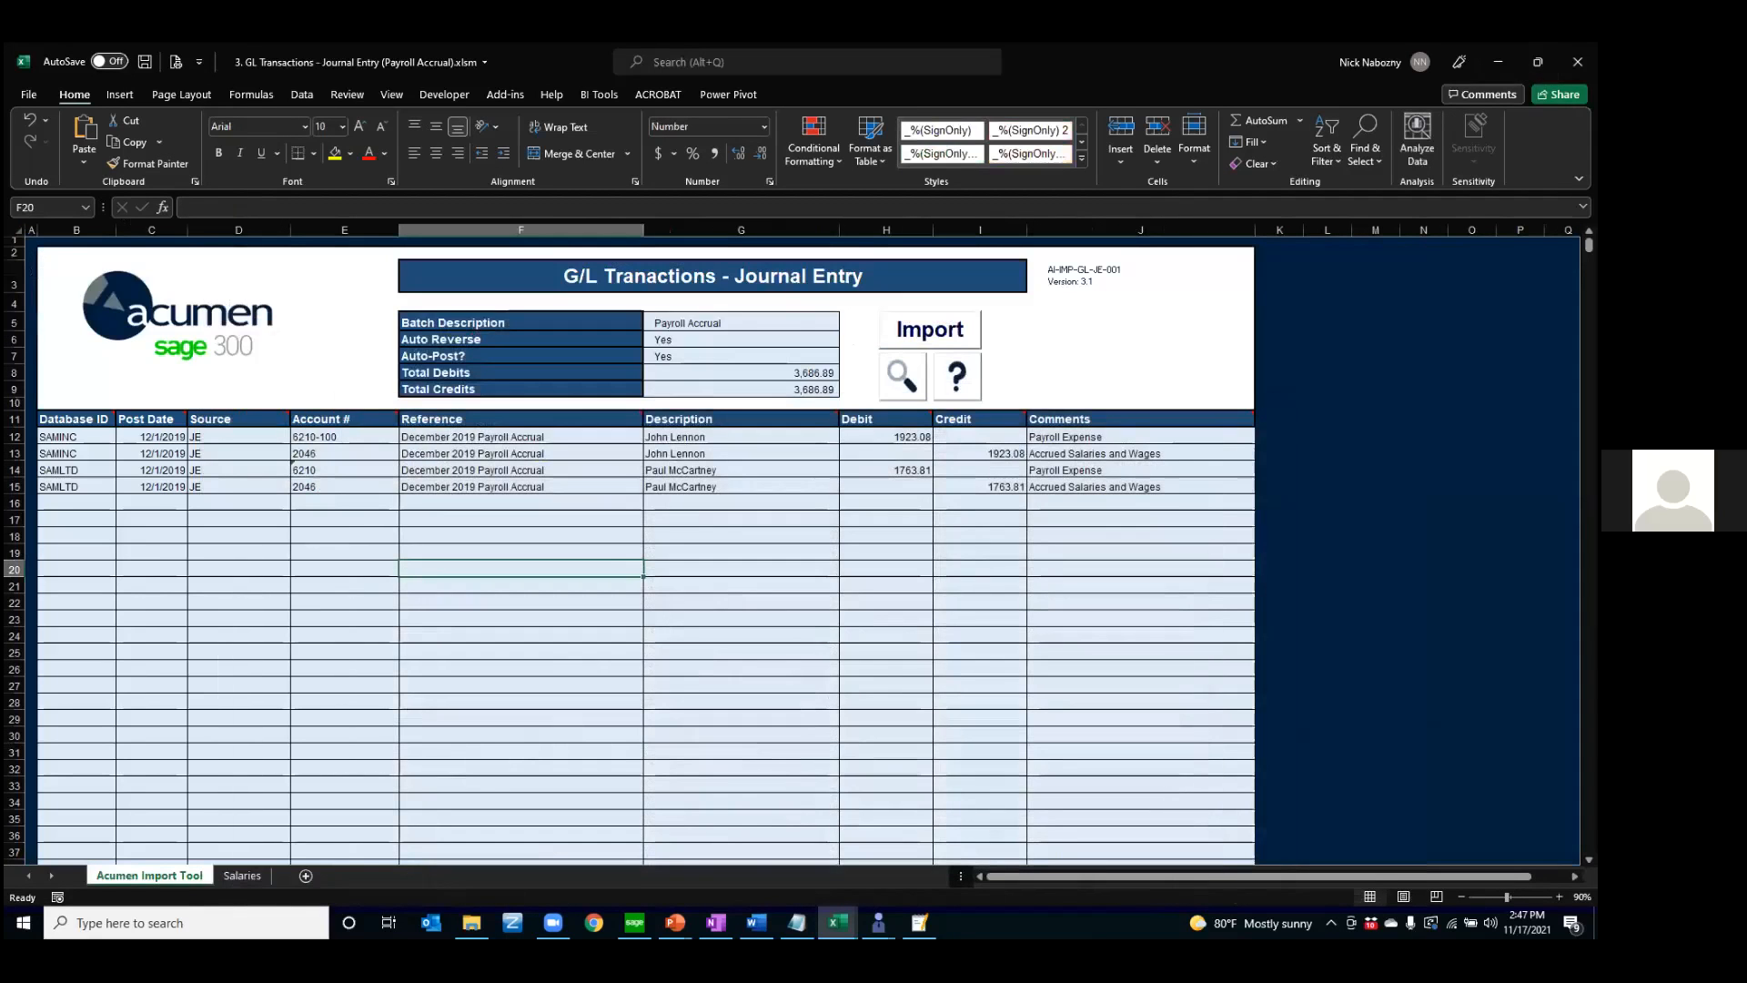
{"action": "left_click", "coordinate": [635, 922]}
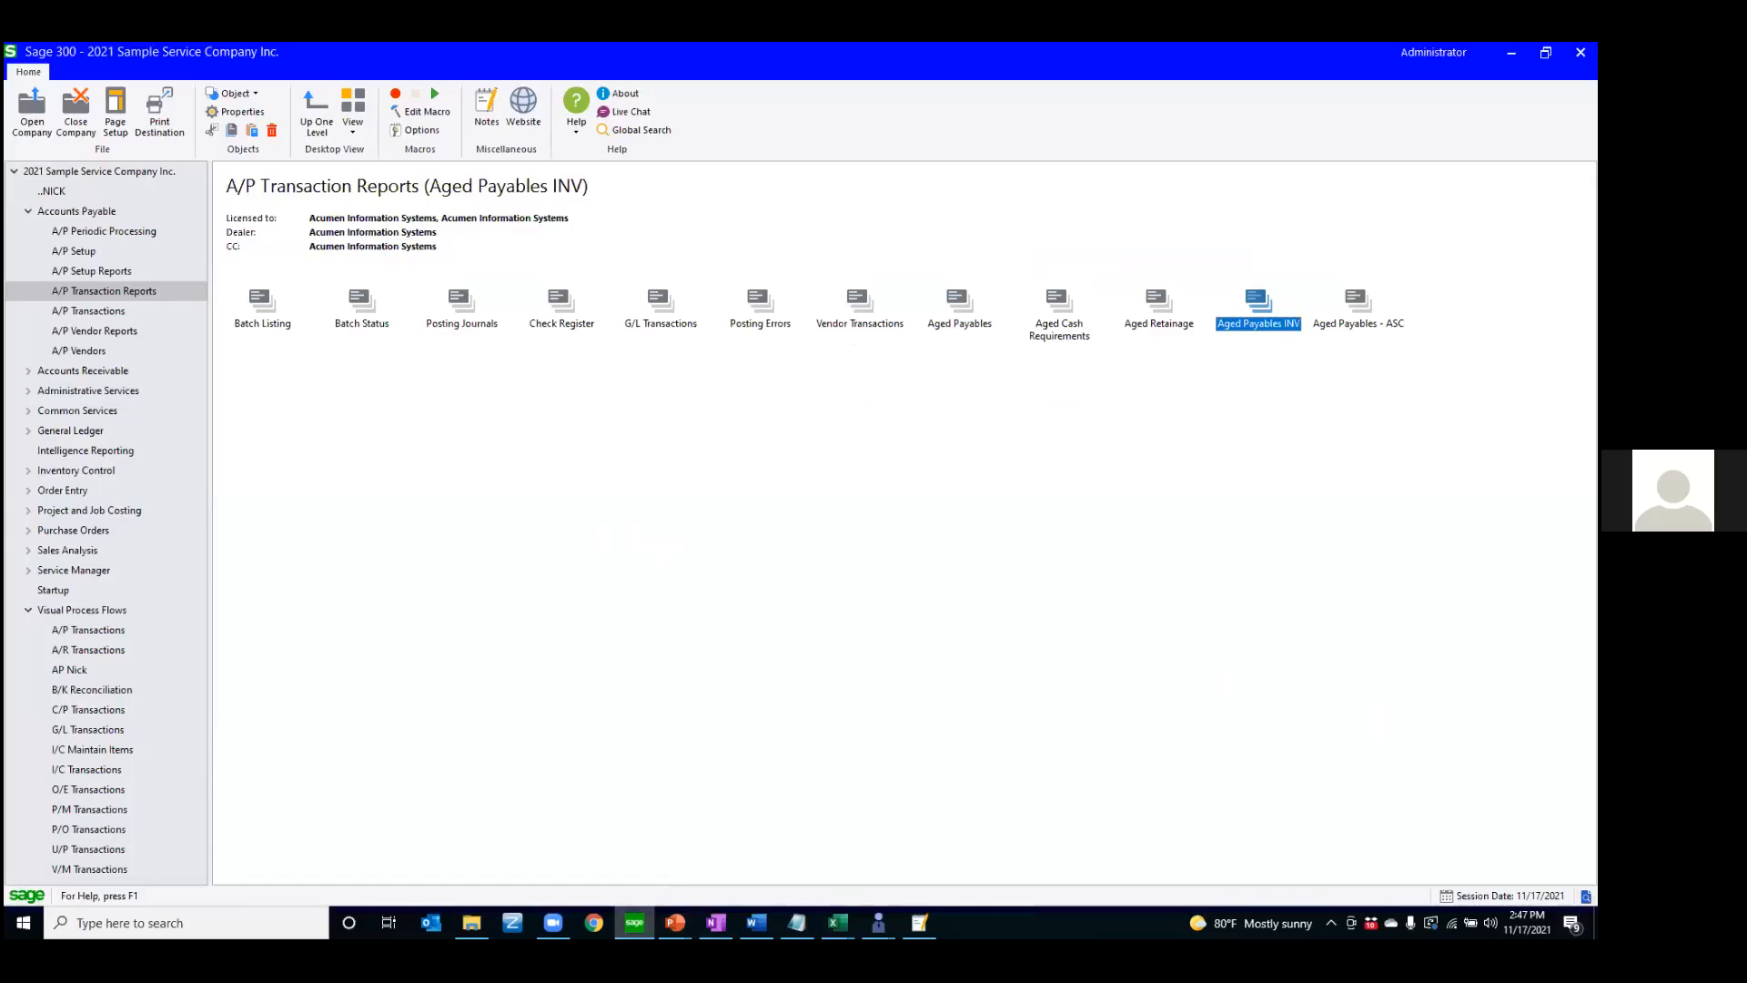
{"action": "left_click", "coordinate": [159, 112]}
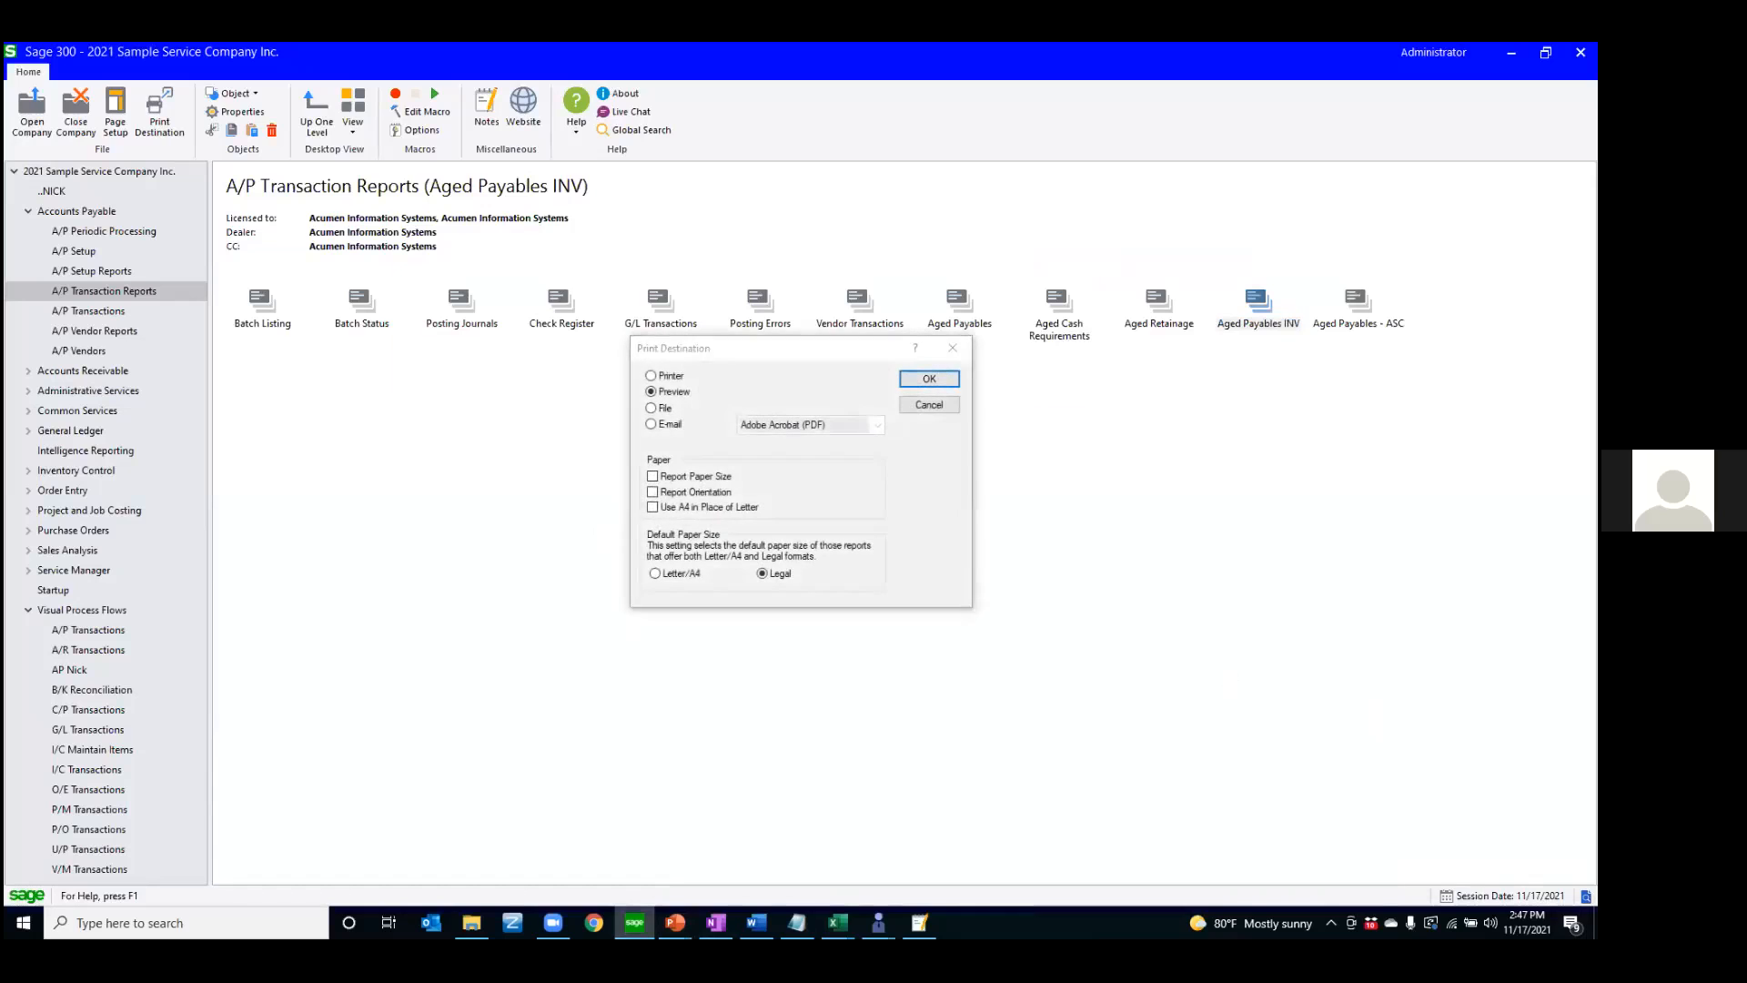
{"action": "left_click", "coordinate": [922, 413]}
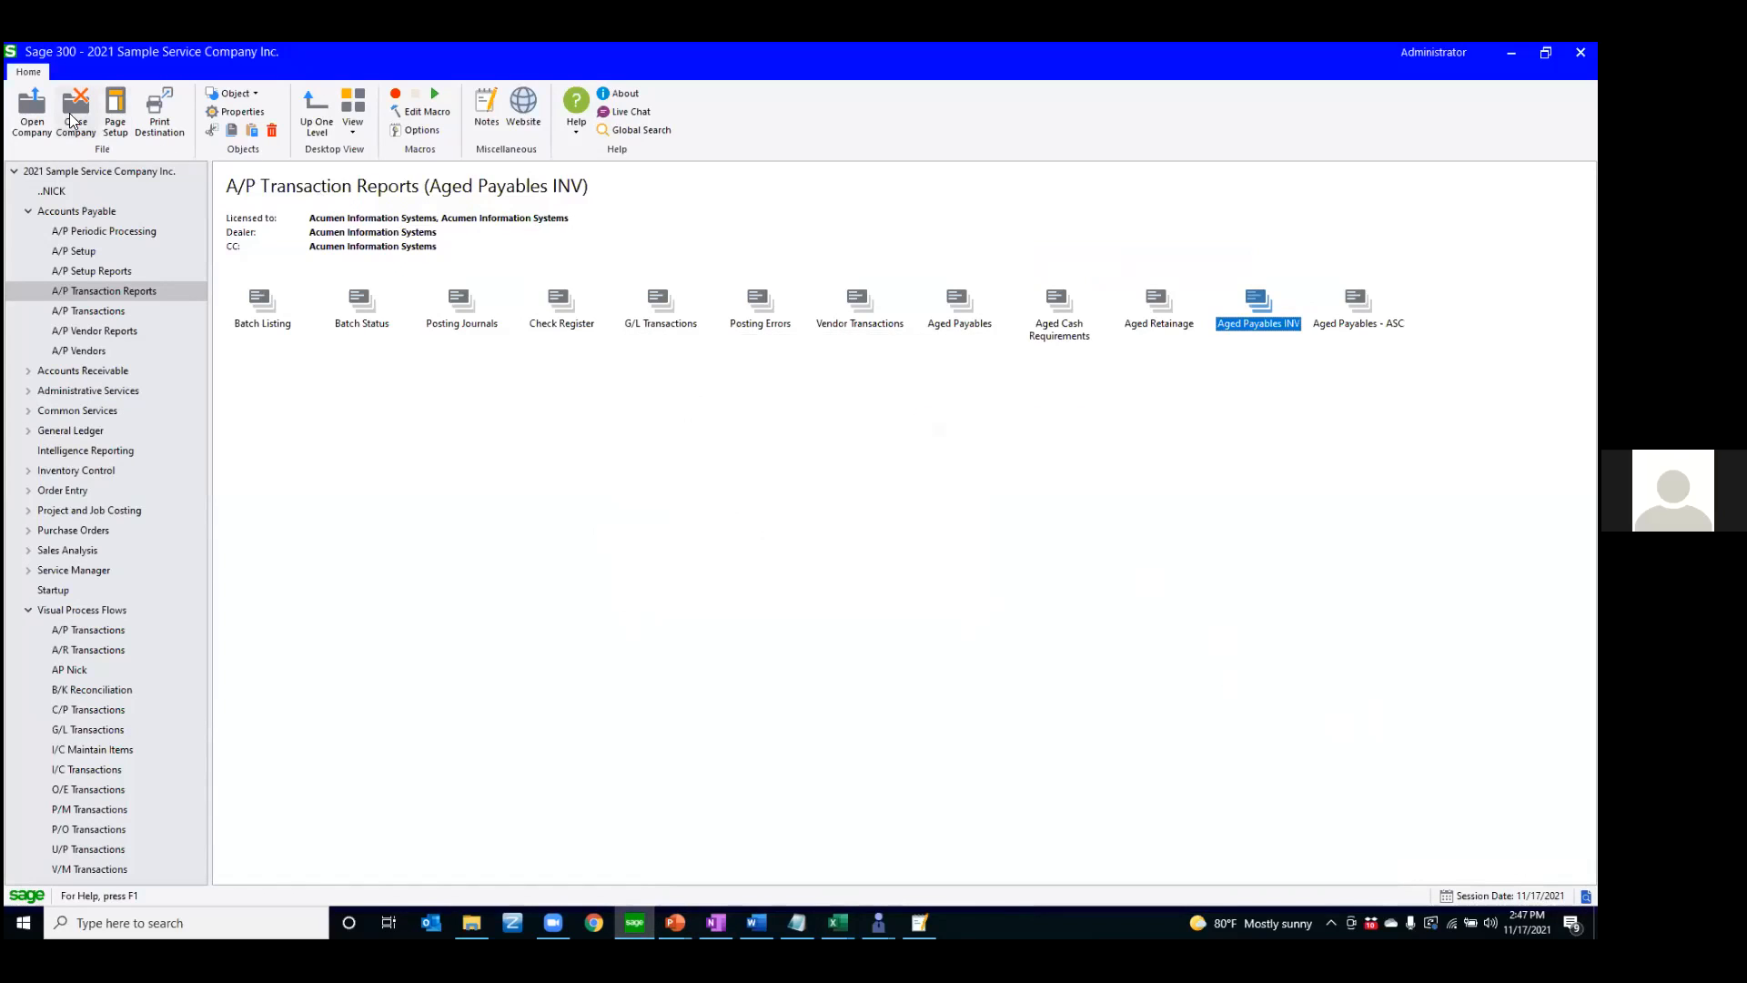
{"action": "left_click", "coordinate": [376, 413]}
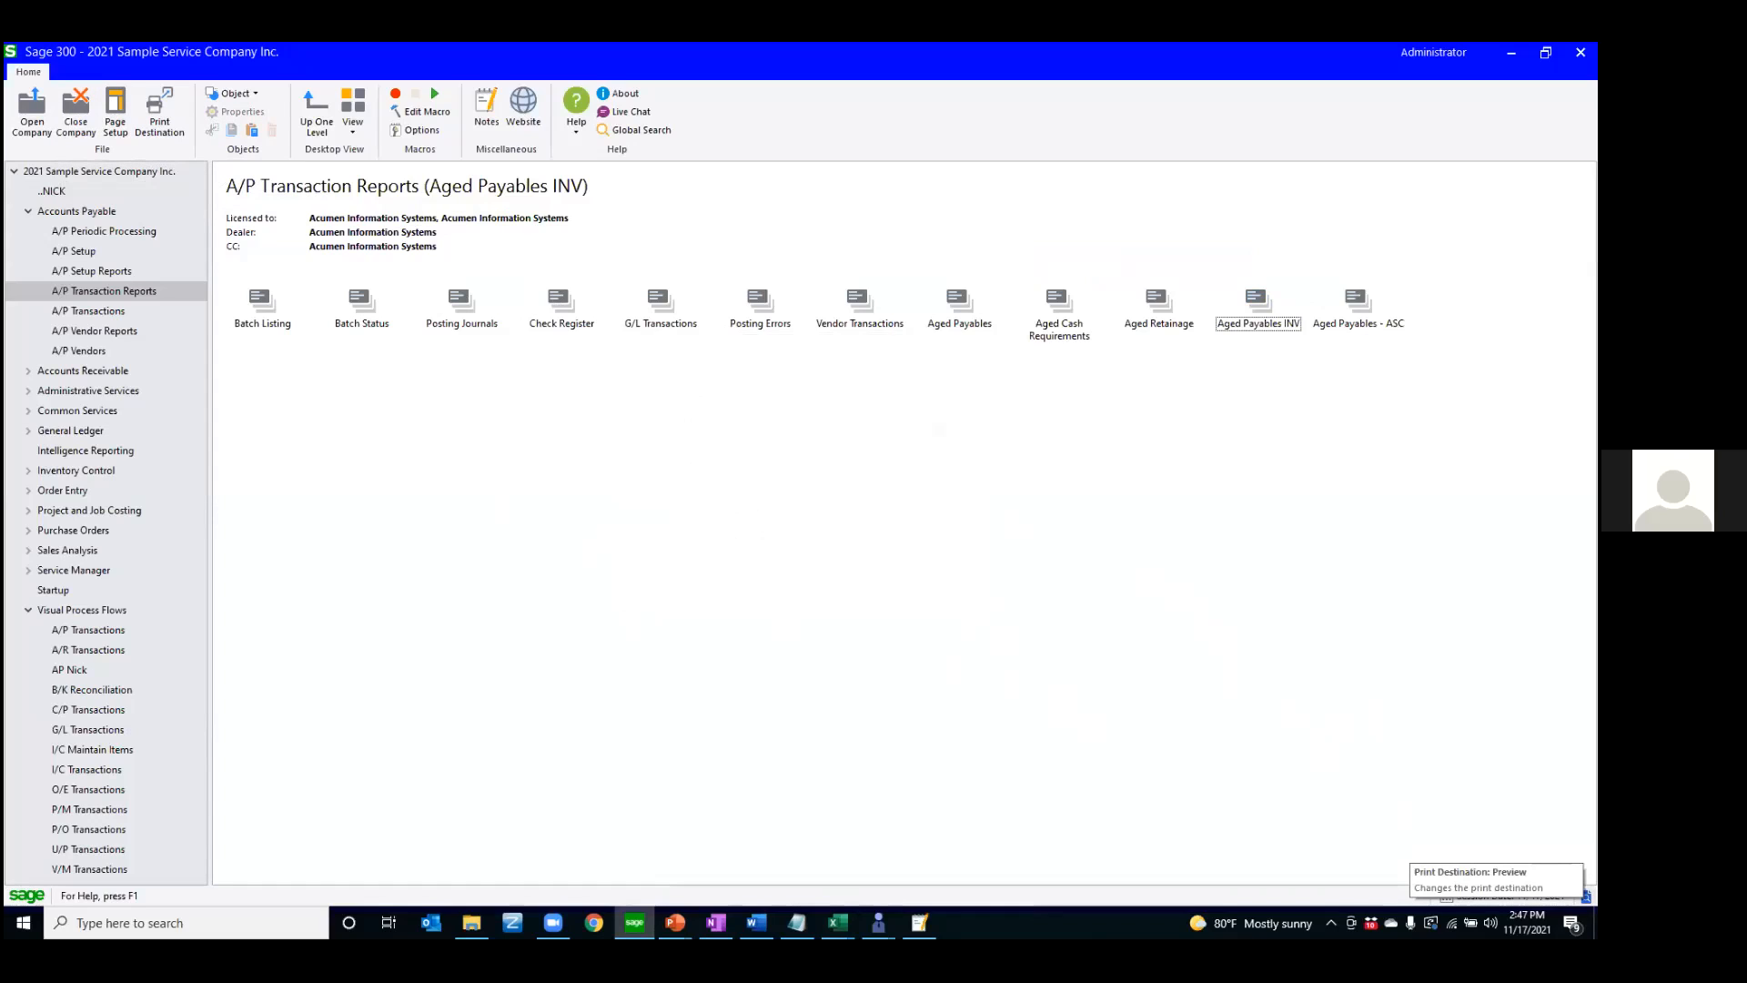
Review the print destinations, including Printer and the file formats offered for E-mail, and cancel the choices
{"action": "left_click", "coordinate": [1585, 897]}
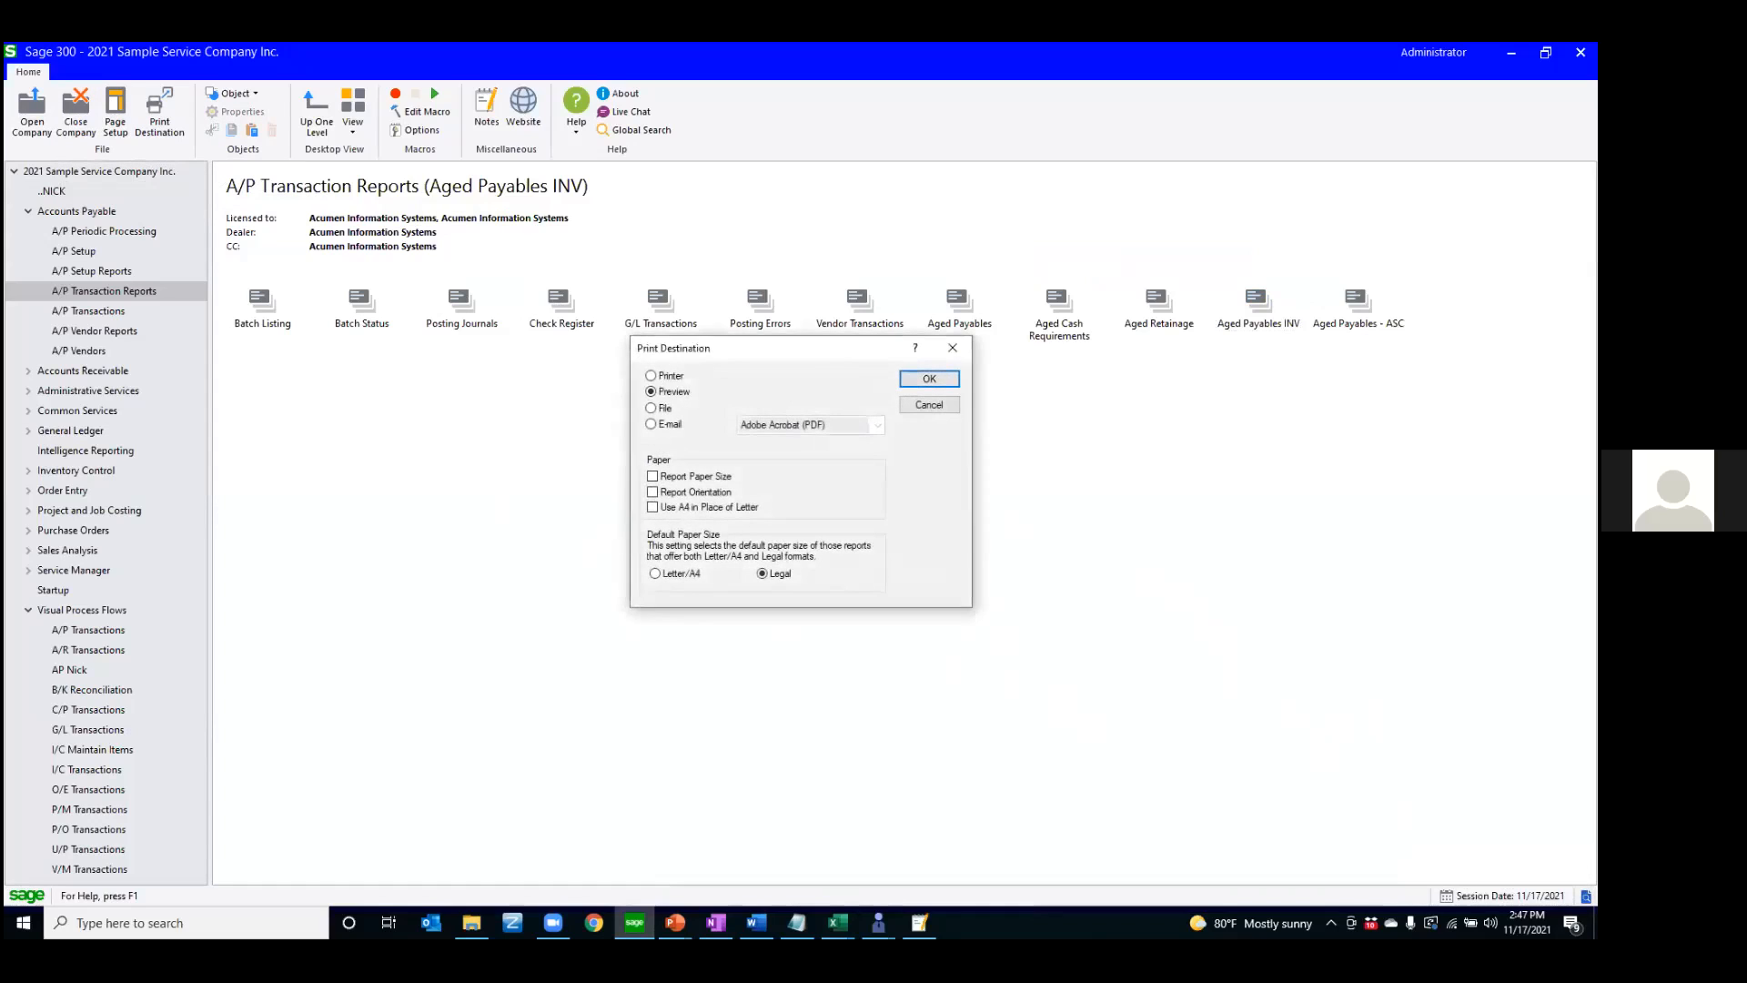
{"action": "left_click", "coordinate": [652, 375]}
{"action": "left_click", "coordinate": [652, 424]}
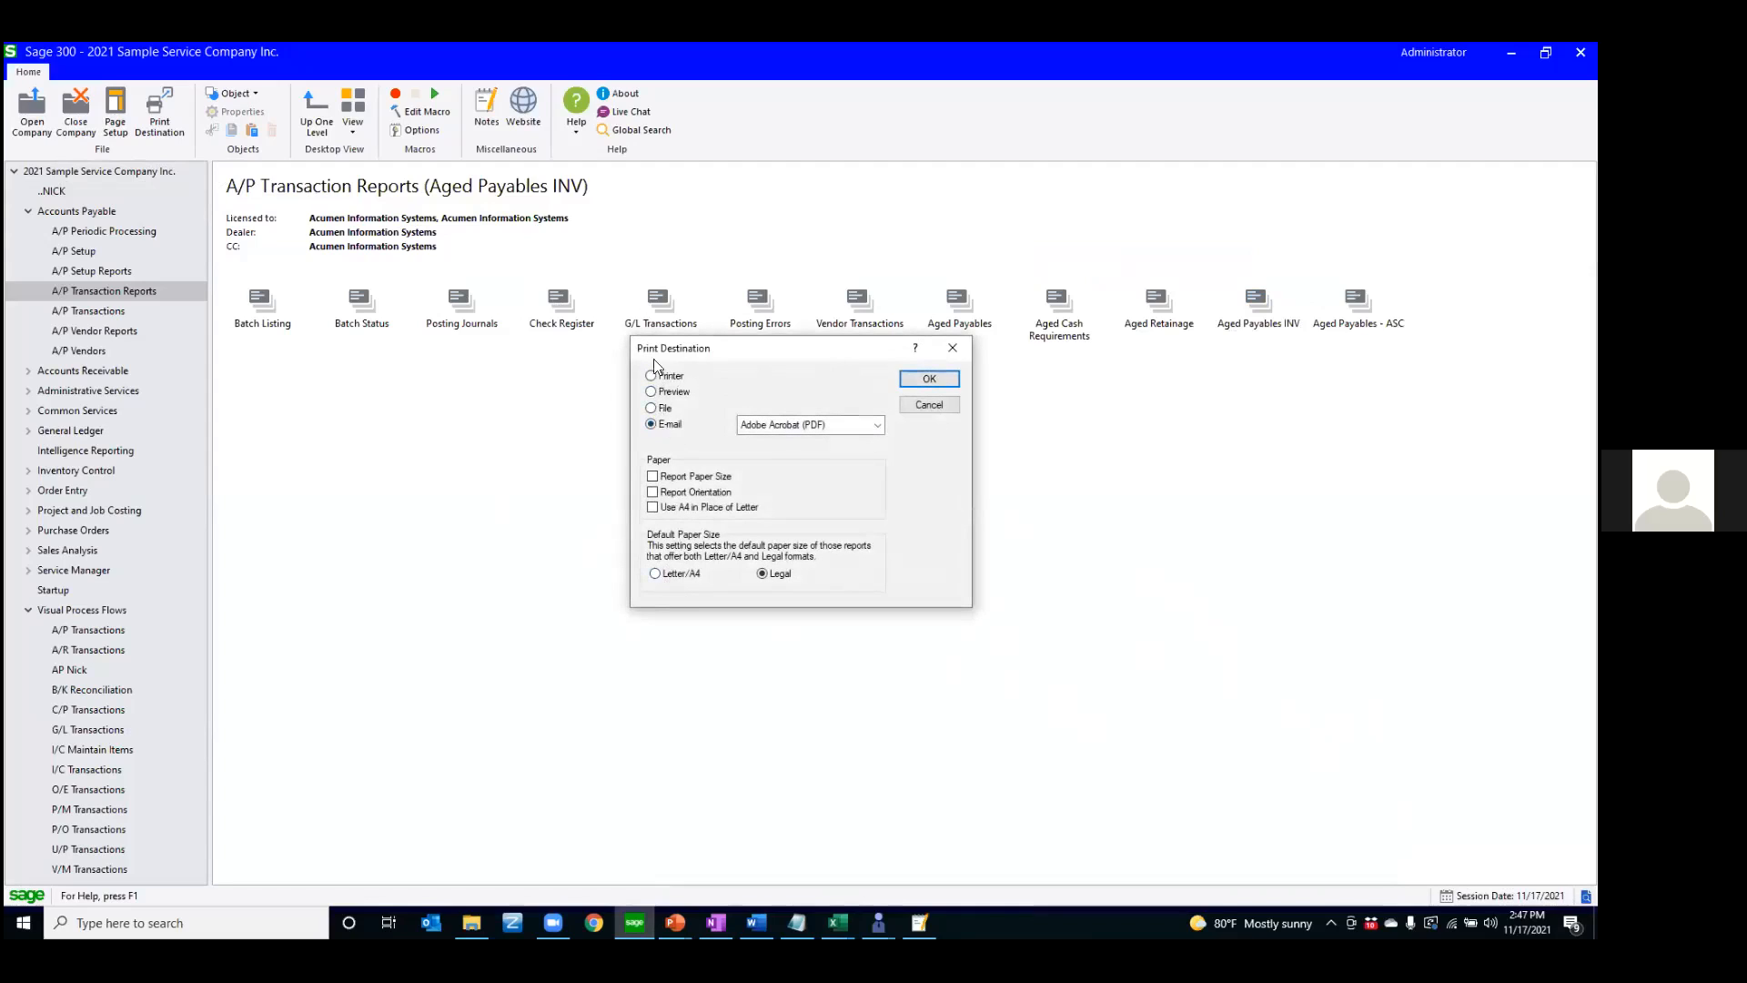
{"action": "left_click", "coordinate": [797, 435]}
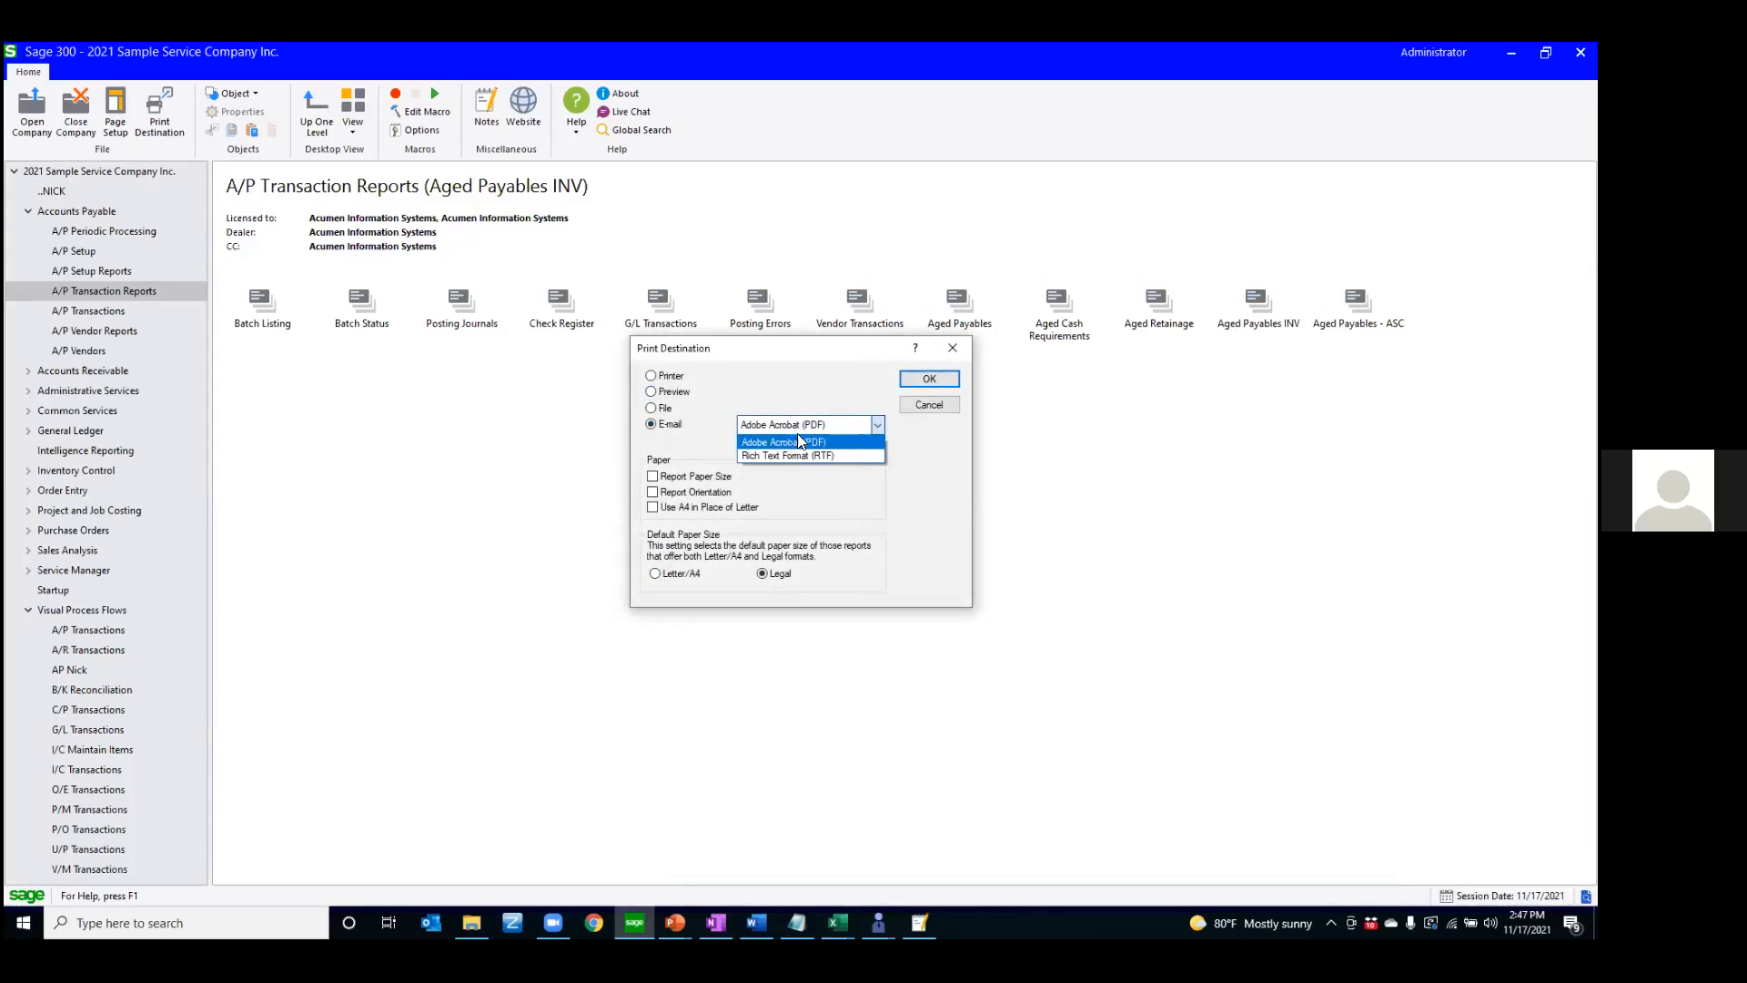
{"action": "left_click", "coordinate": [787, 373]}
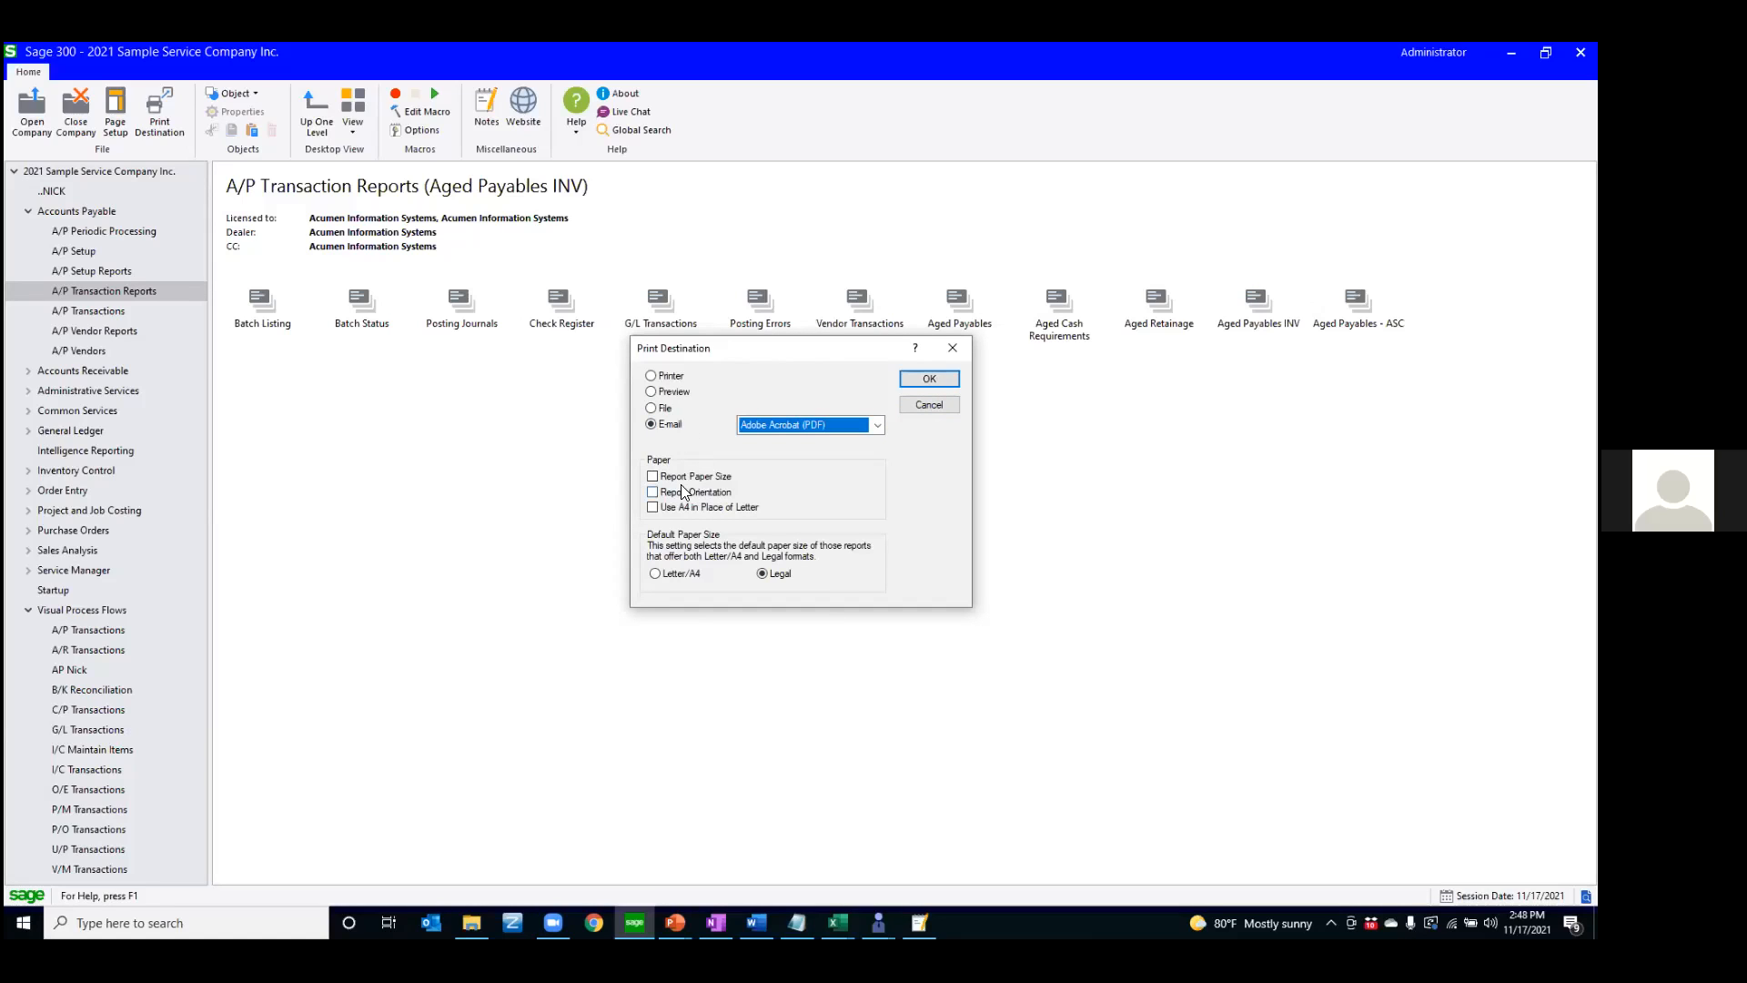
{"action": "left_click", "coordinate": [938, 406]}
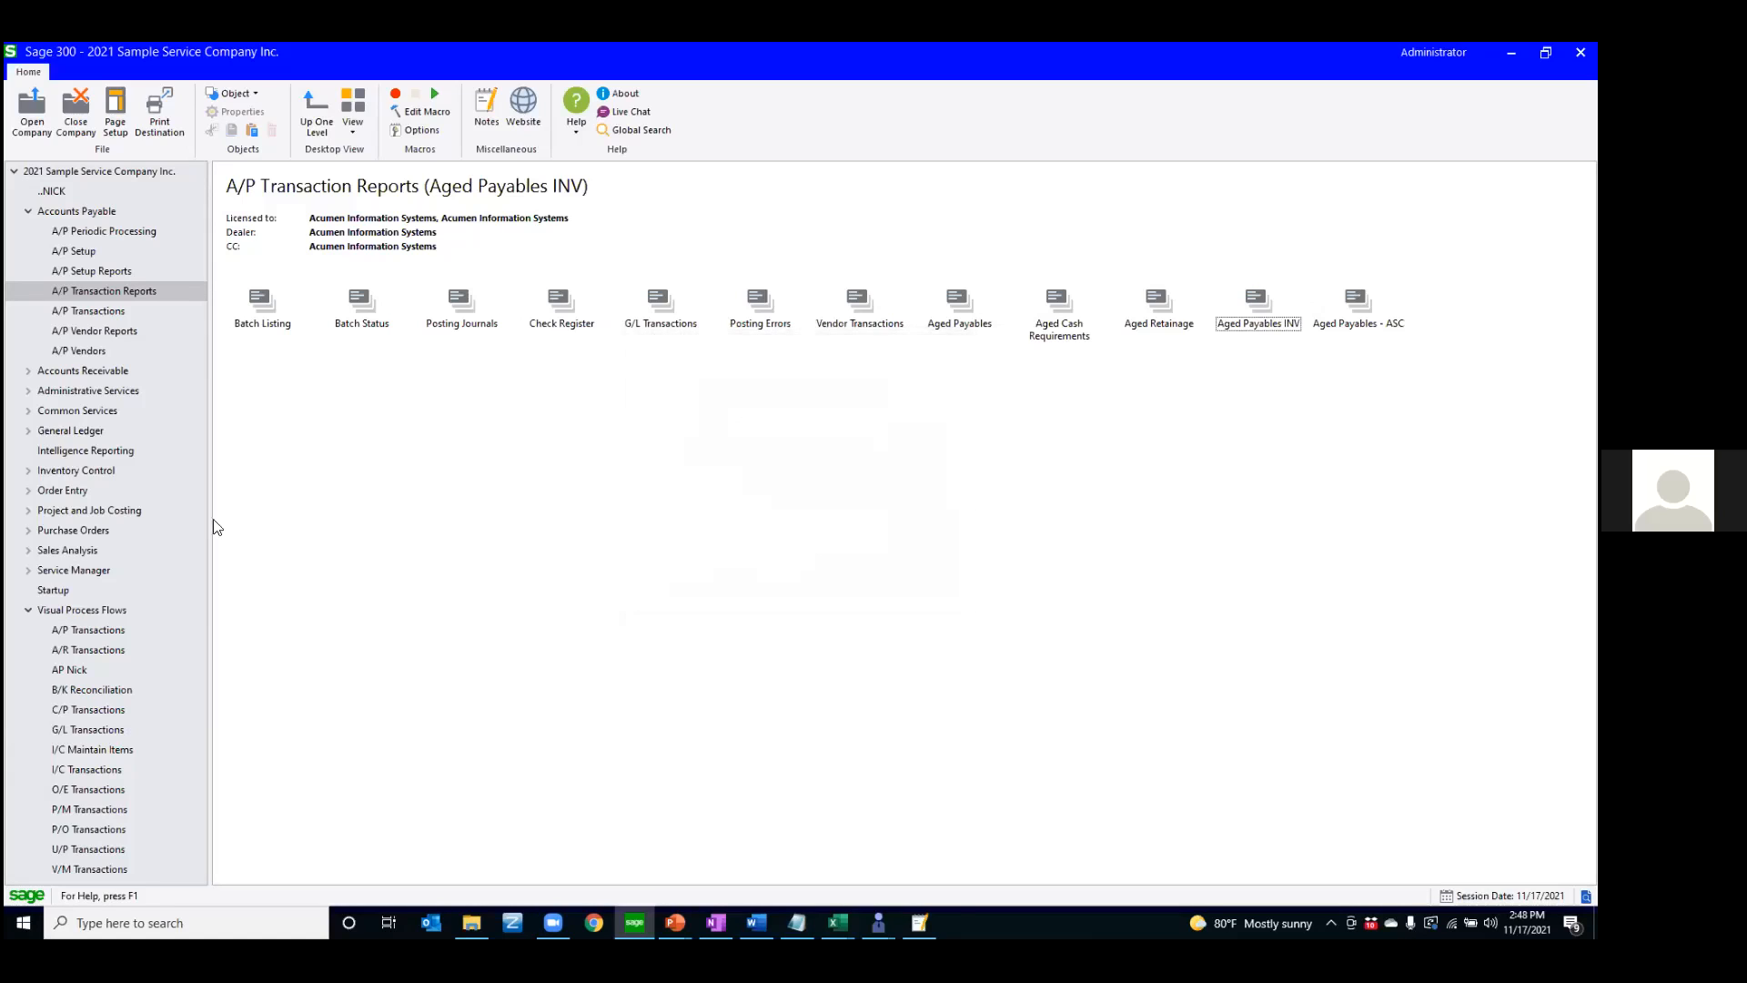
Switch to the PowerPoint presentation and advance from the Printing Reports slide to the Notes slide
{"action": "key", "text": "alt+Tab"}
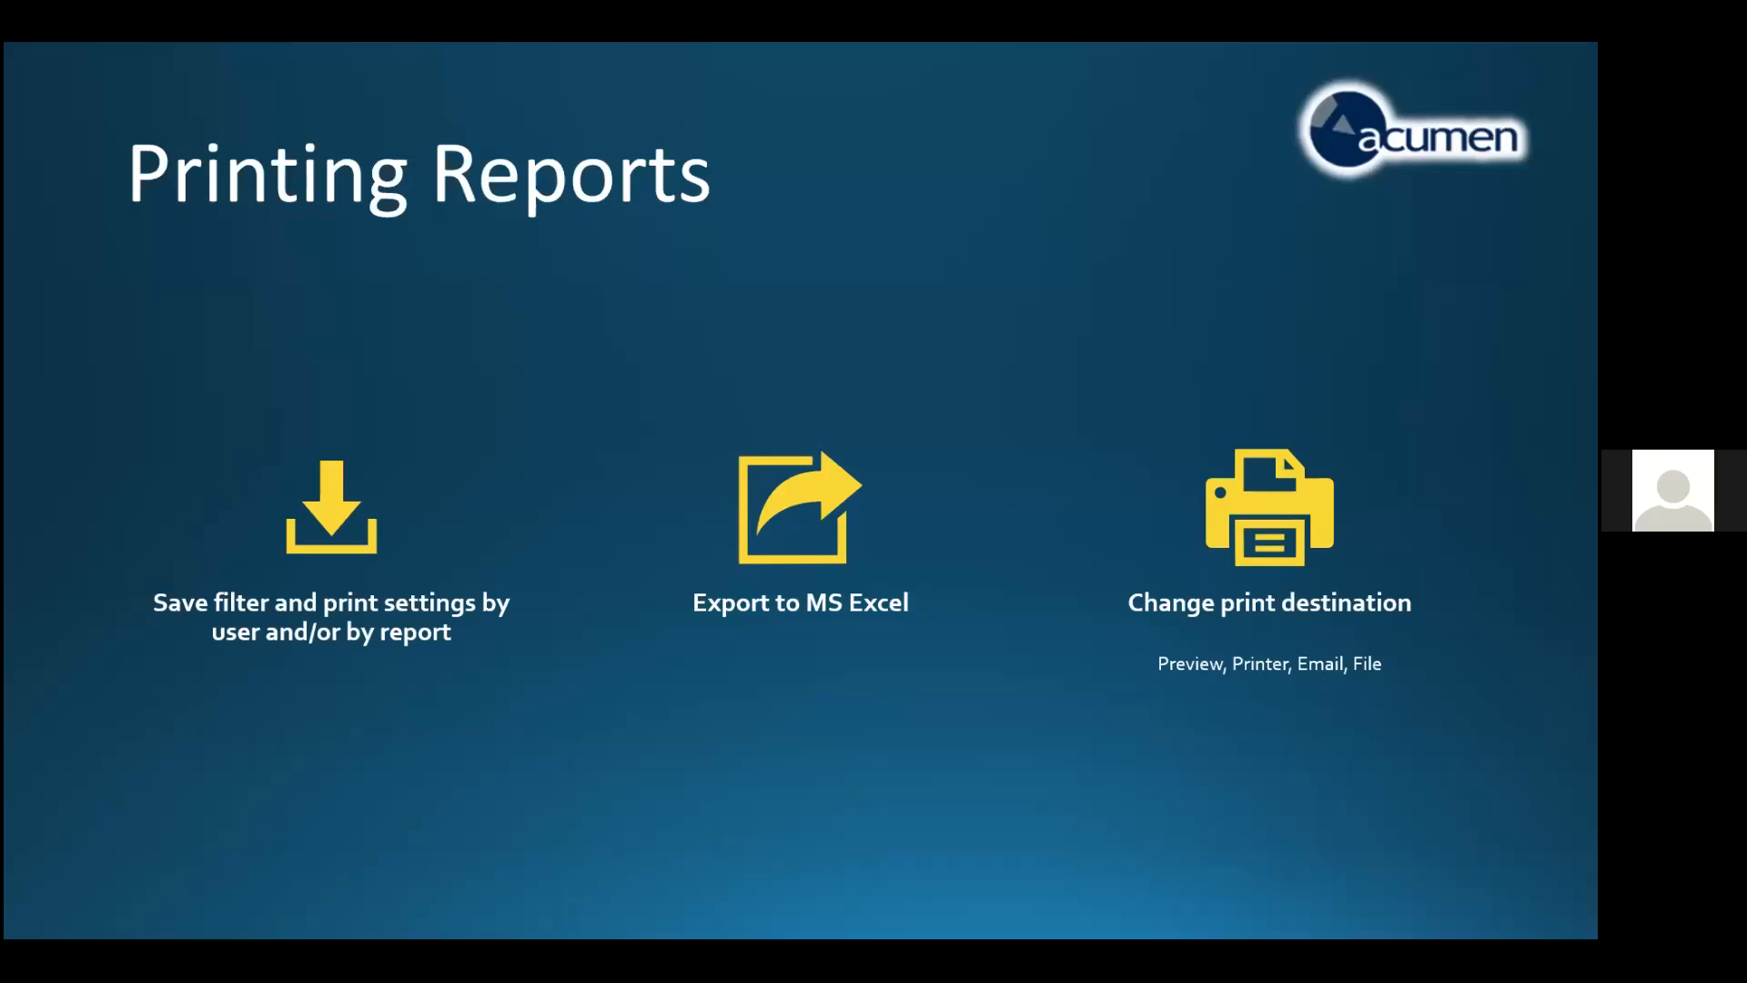
{"action": "key", "text": "Right"}
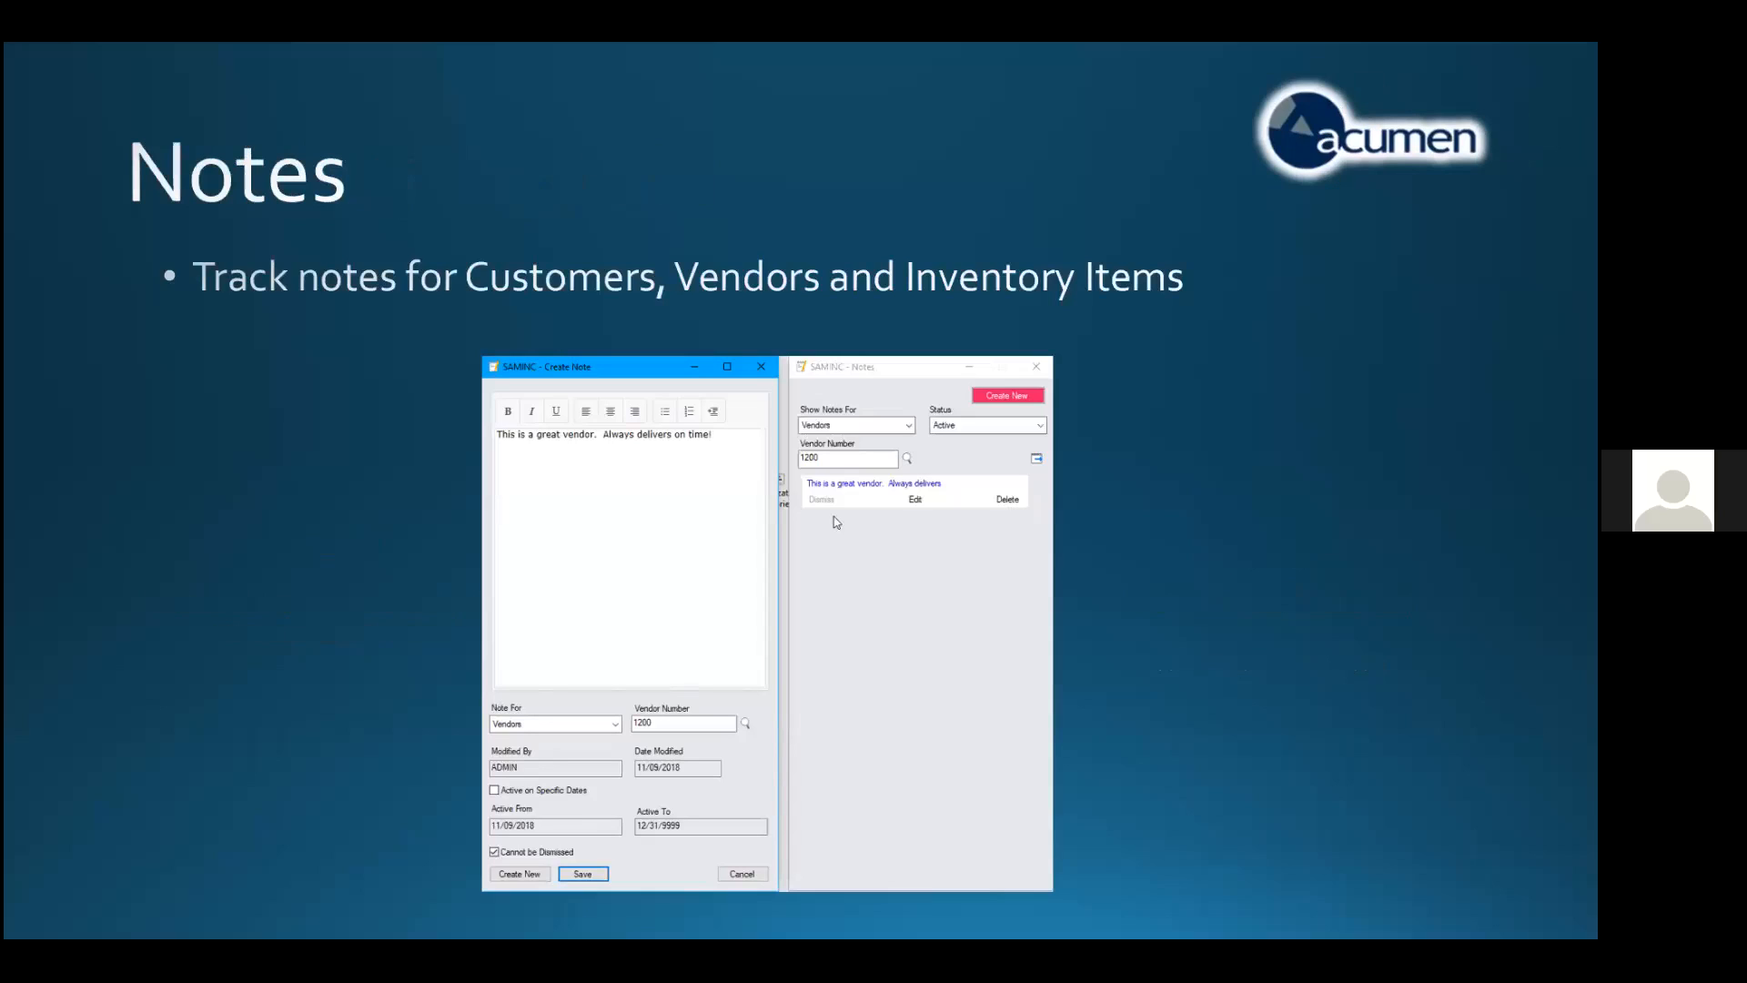
Switch back to Sage 300 and display the A/P Vendors programs under Accounts Payable
{"action": "key", "text": "ctrl+t"}
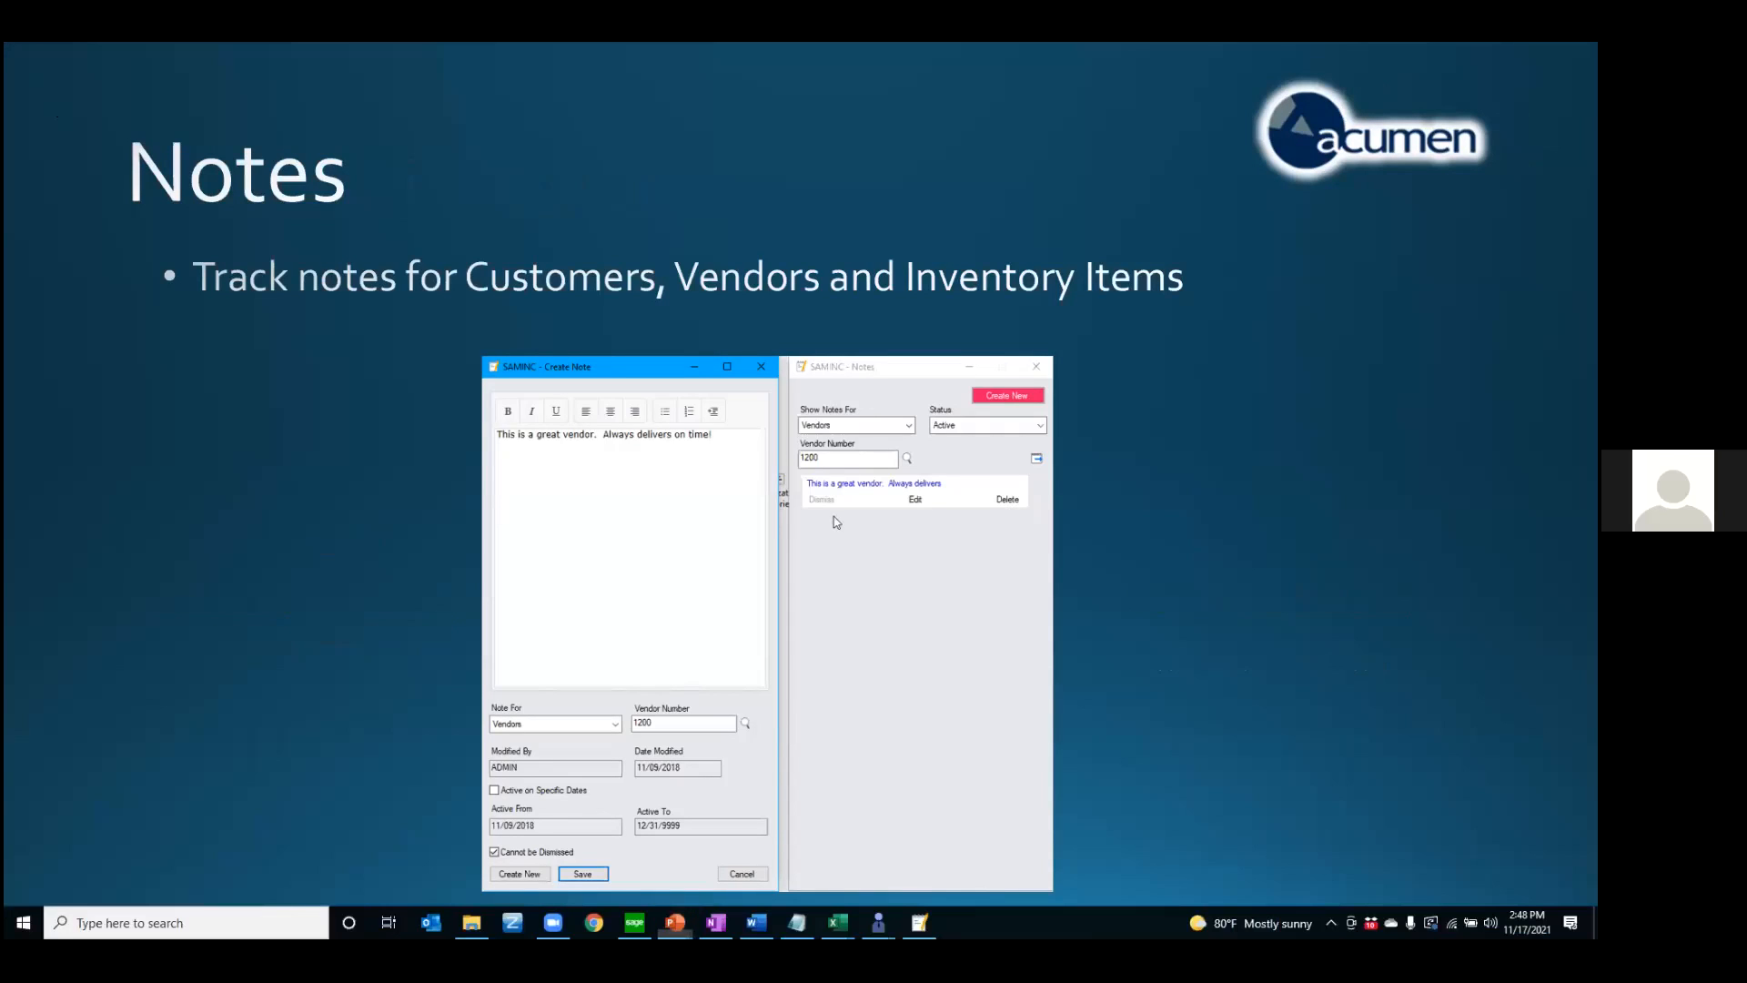
{"action": "left_click", "coordinate": [634, 922]}
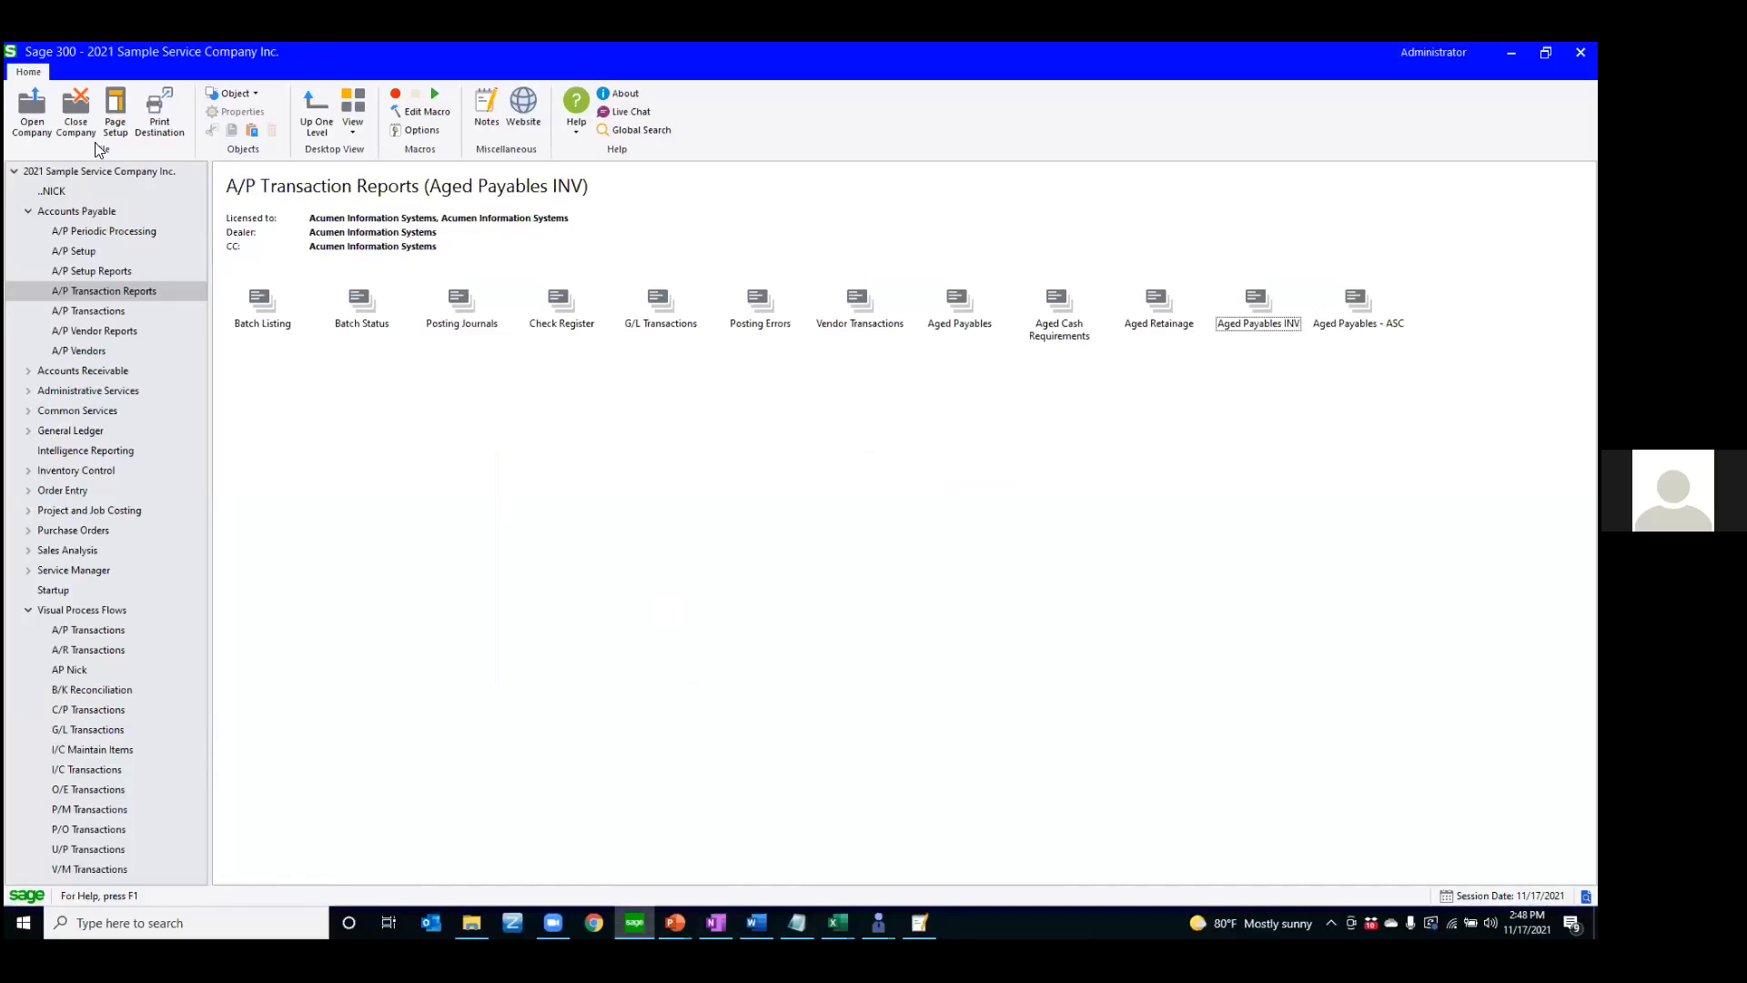
{"action": "left_click", "coordinate": [87, 351]}
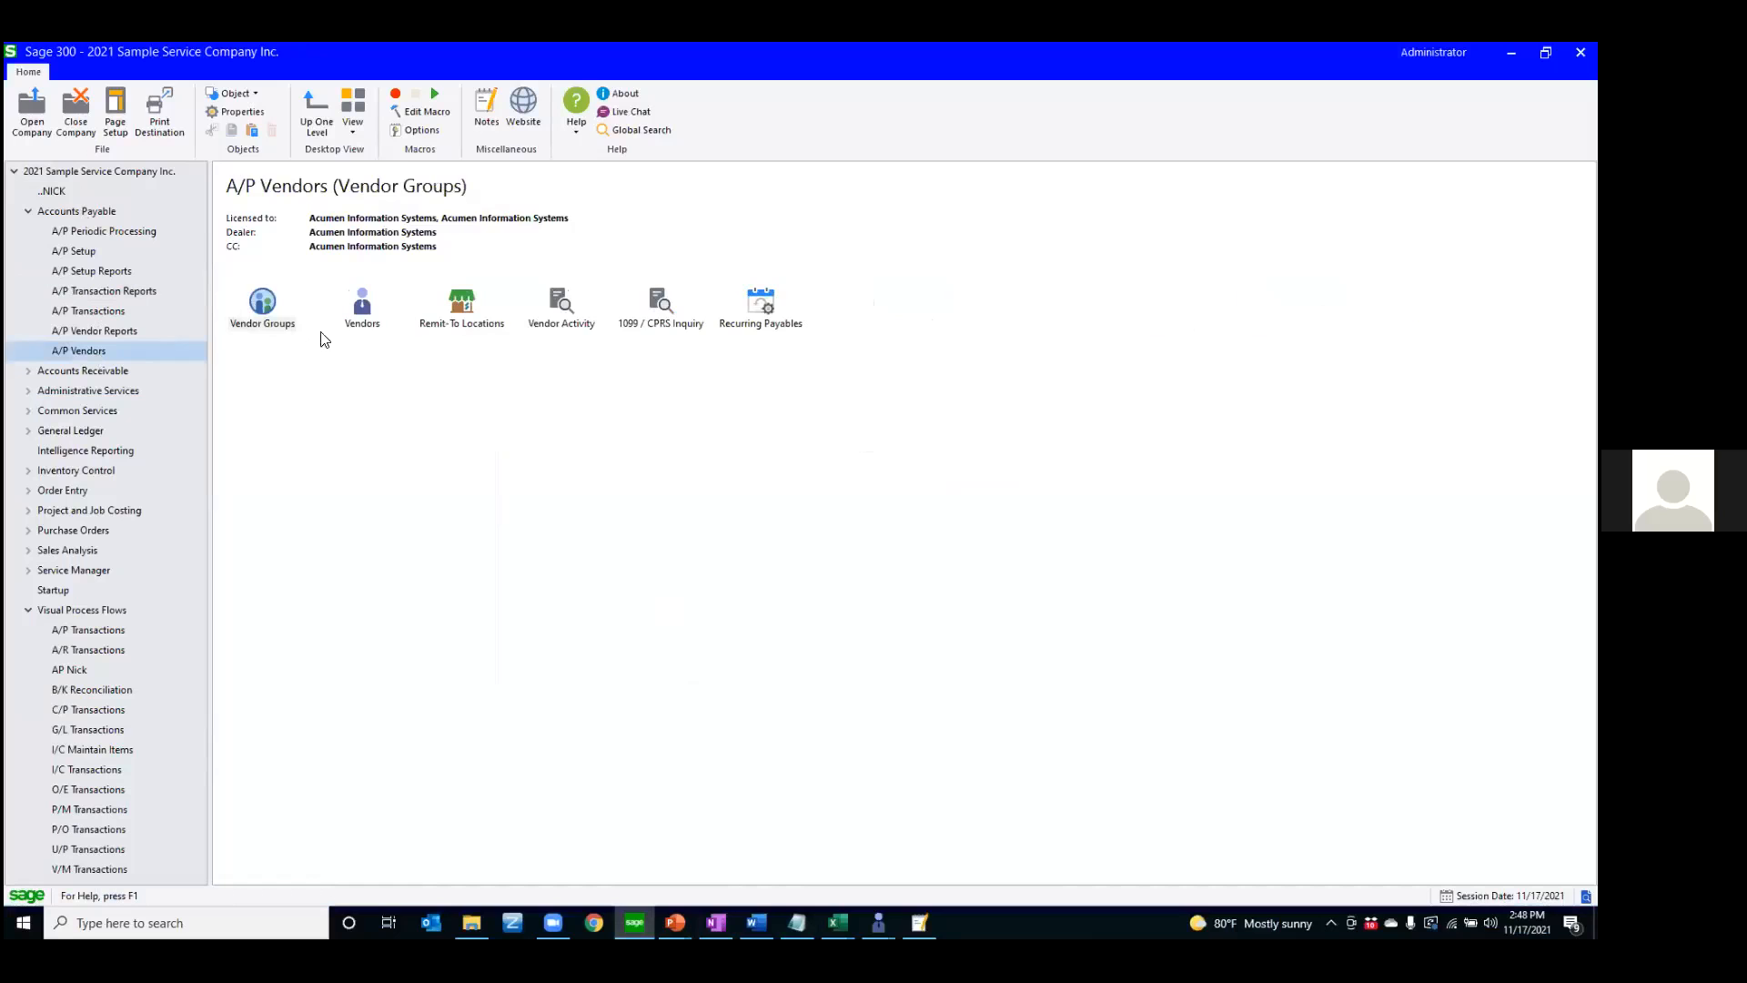
{"action": "double_click", "coordinate": [363, 314]}
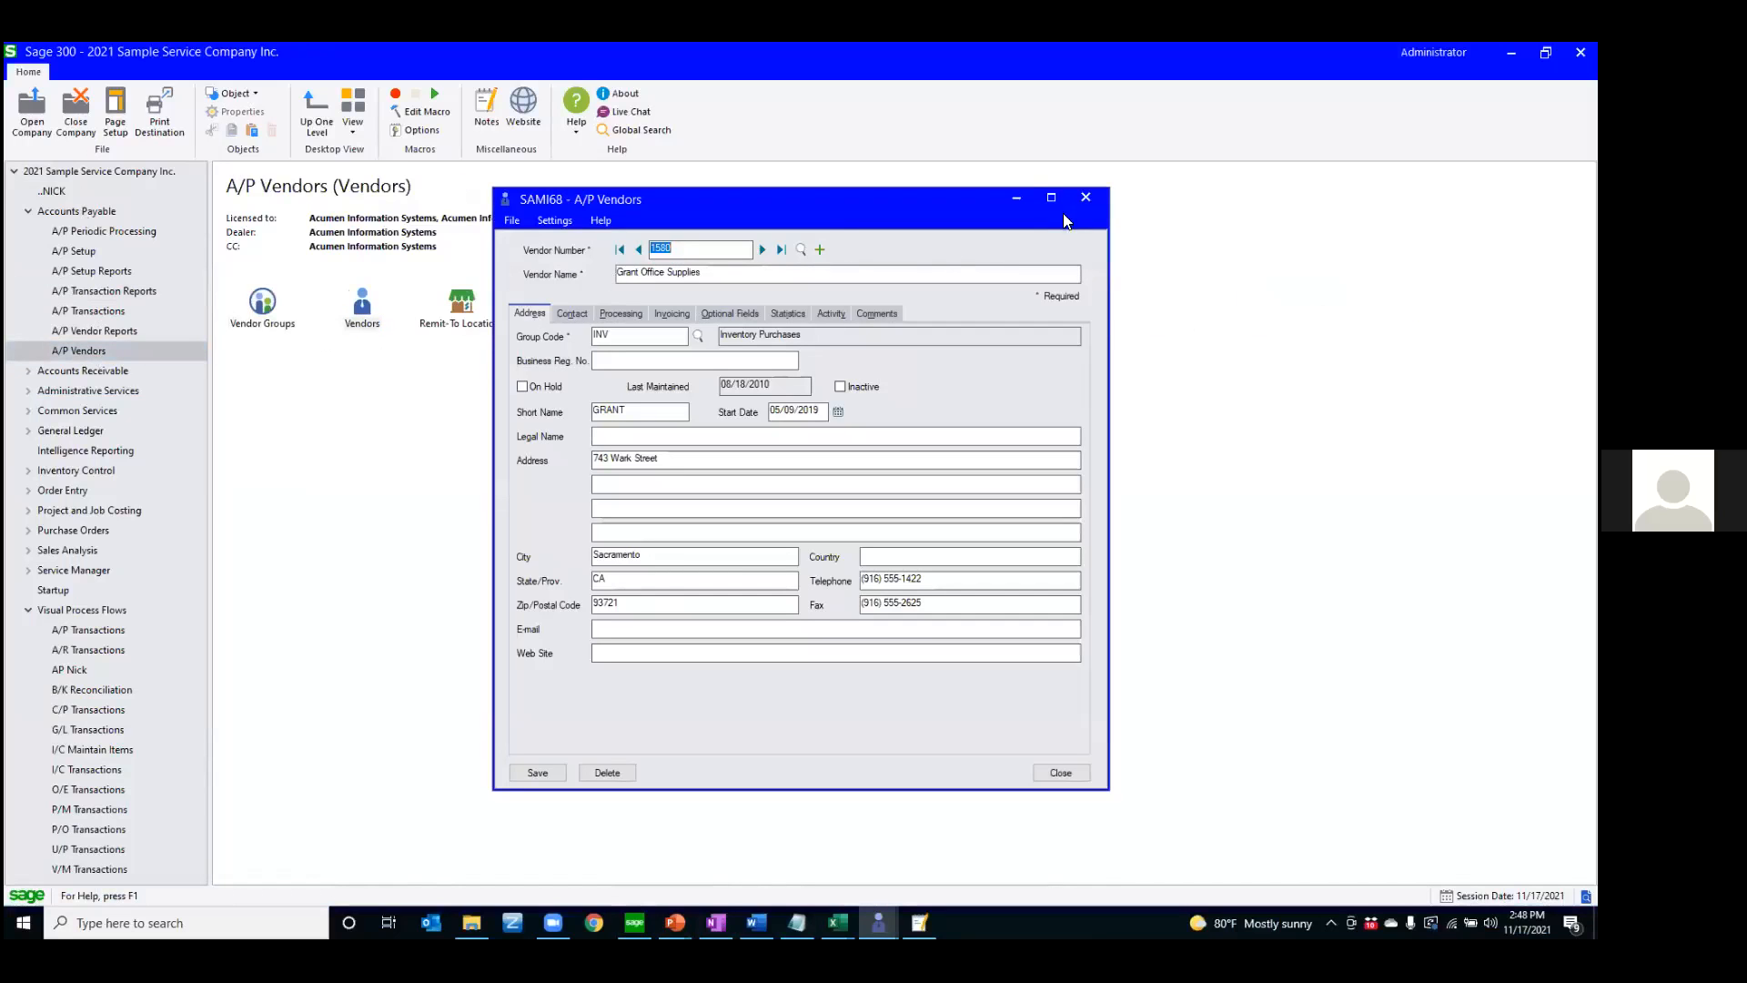
{"action": "left_click", "coordinate": [1053, 199]}
{"action": "left_click", "coordinate": [1578, 56]}
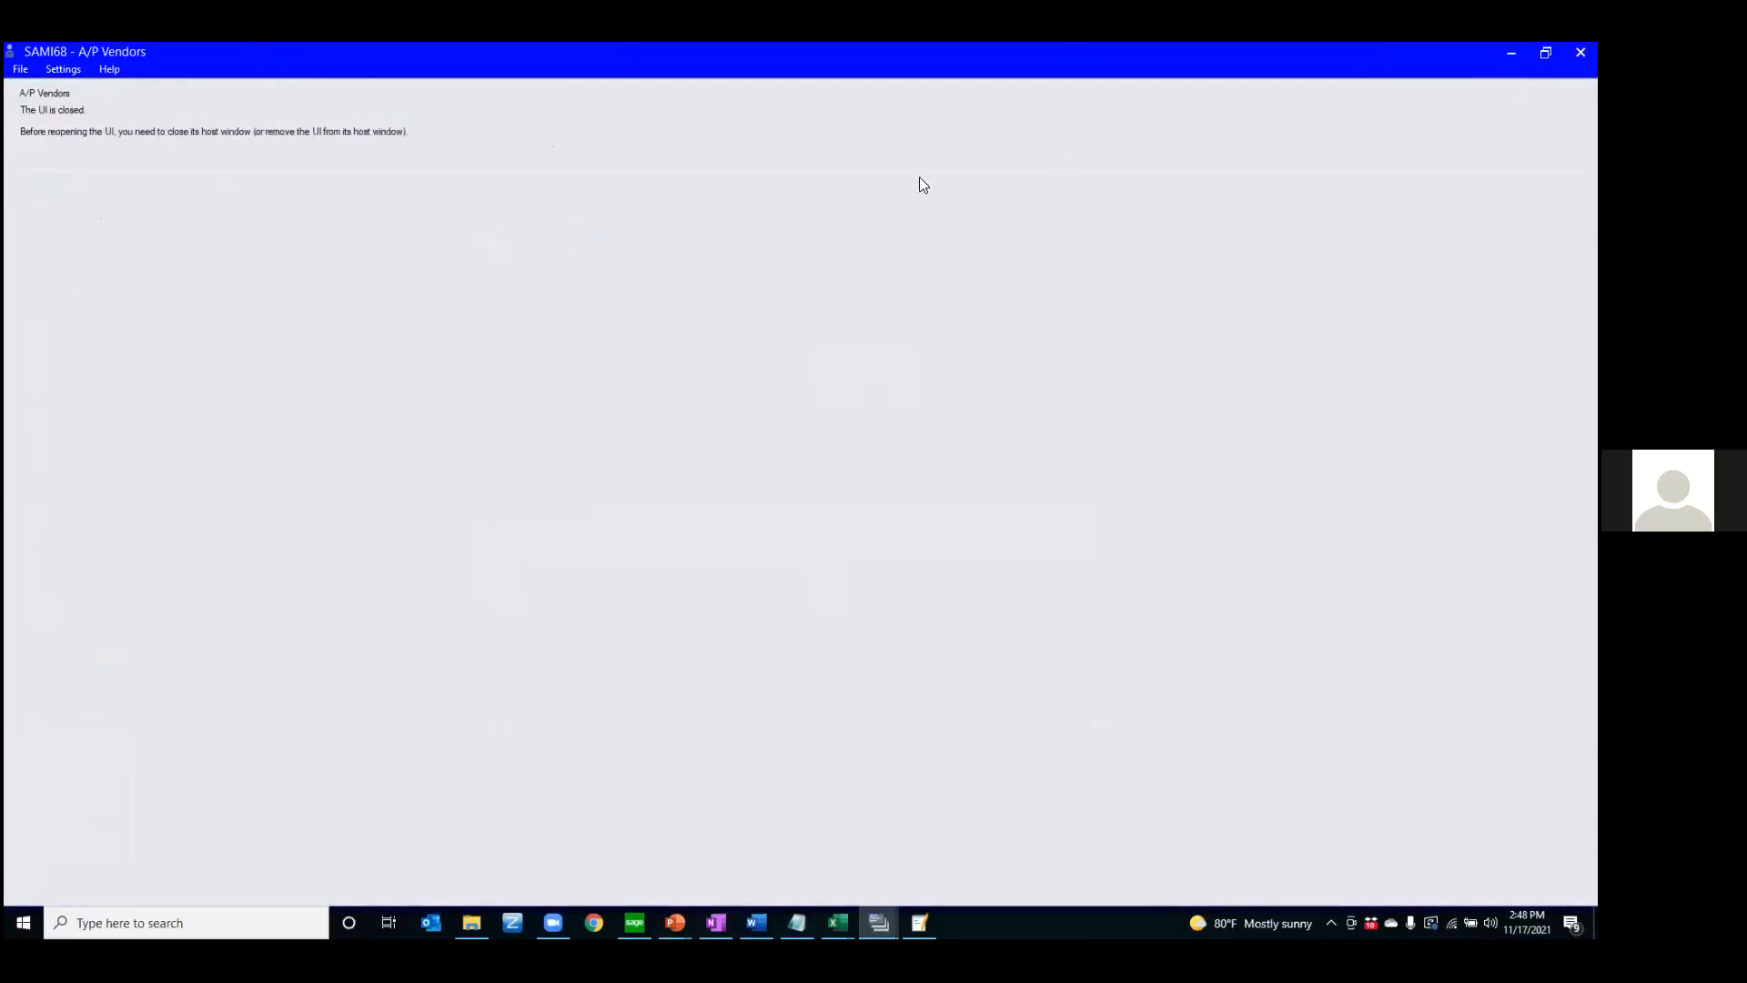
Open the Vendors record for Chloride Systems and view the note attached to that vendor
{"action": "double_click", "coordinate": [371, 308]}
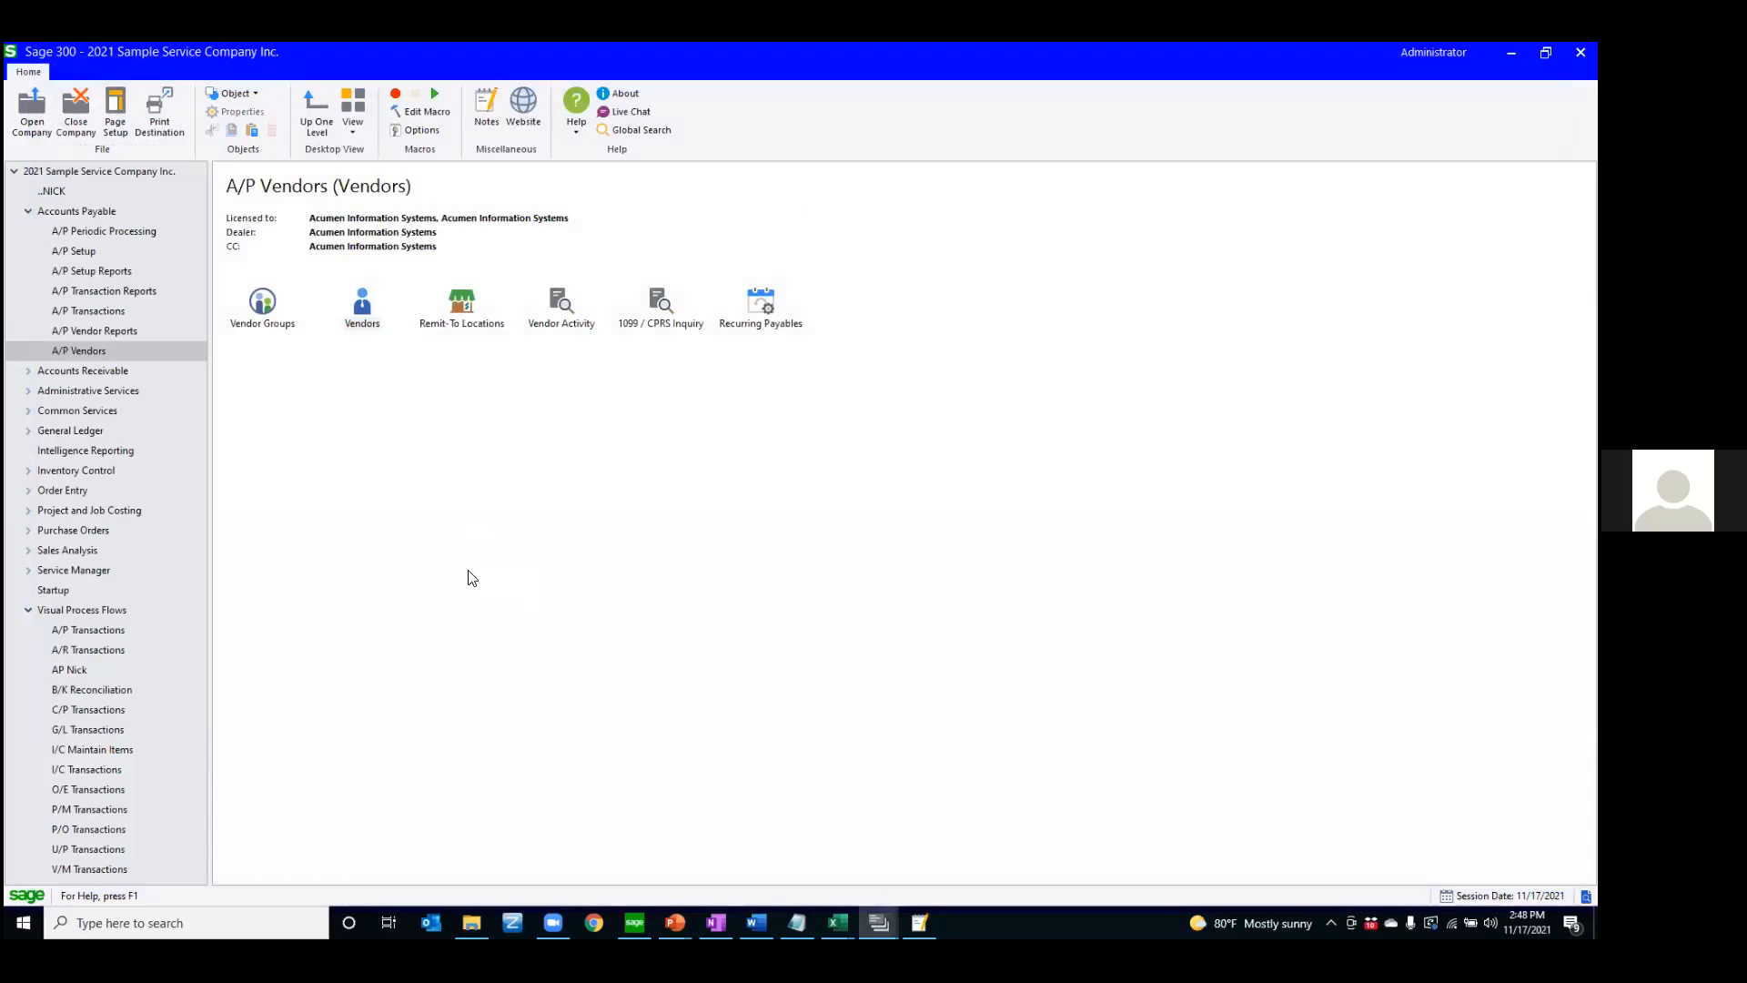
{"action": "left_click", "coordinate": [757, 252]}
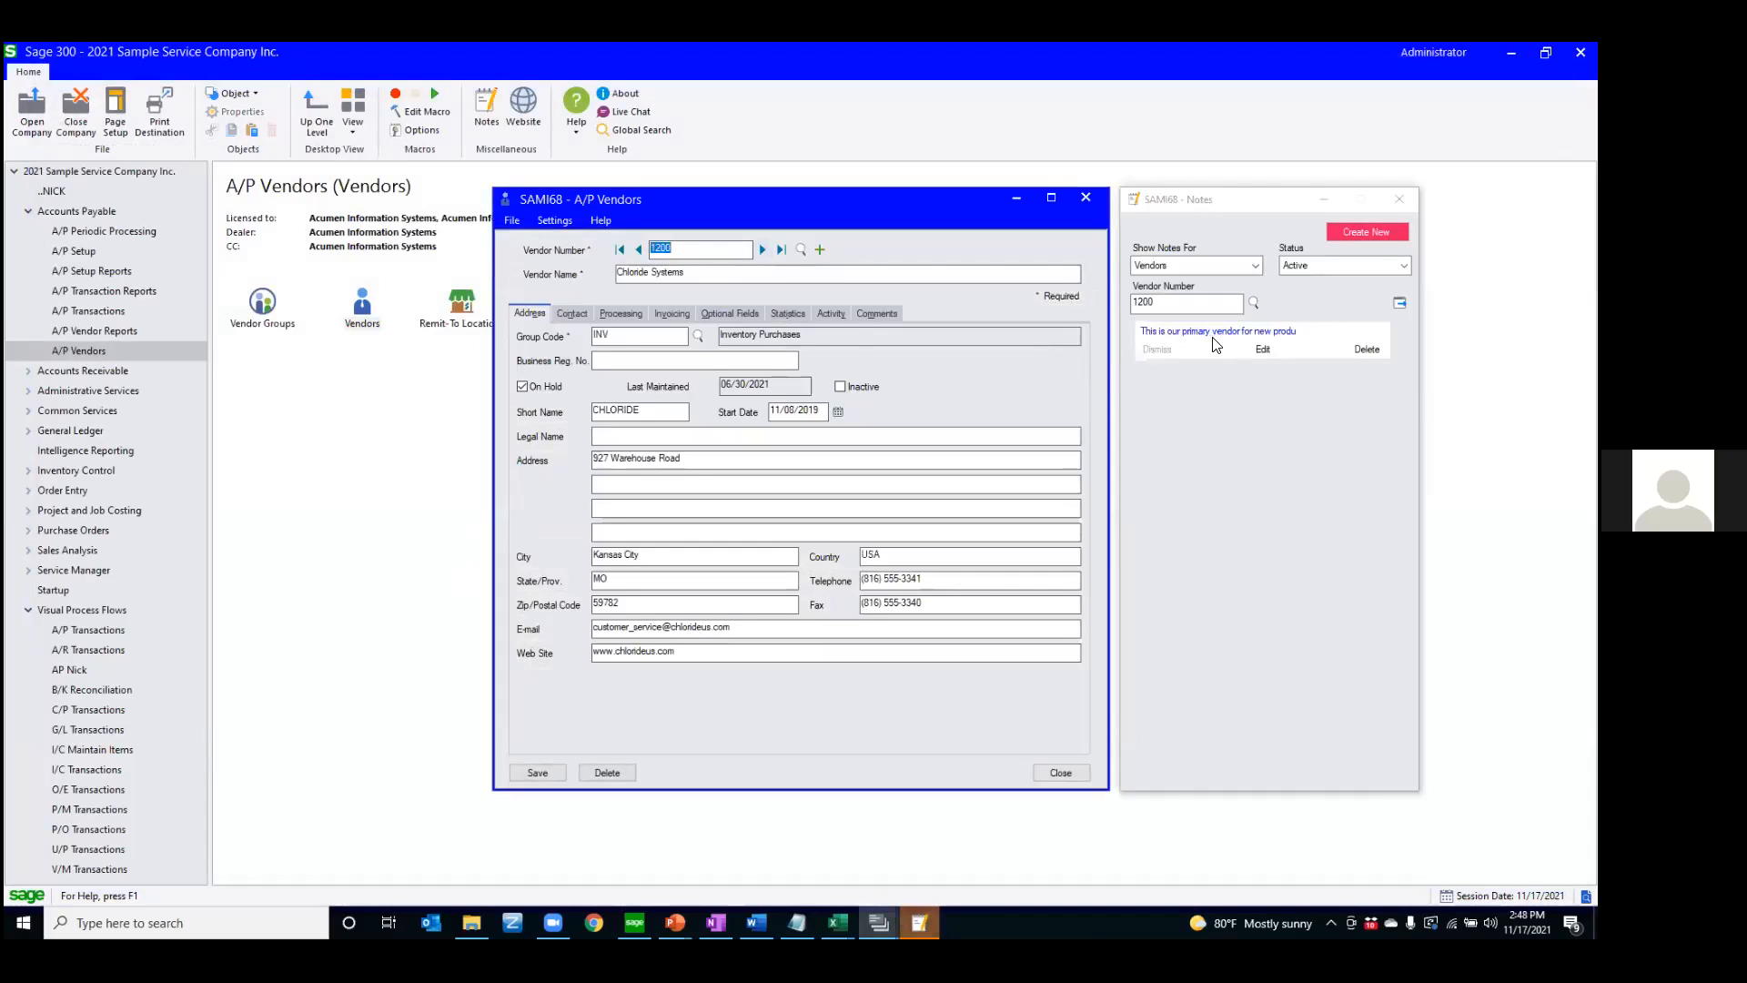
{"action": "left_click", "coordinate": [1250, 339]}
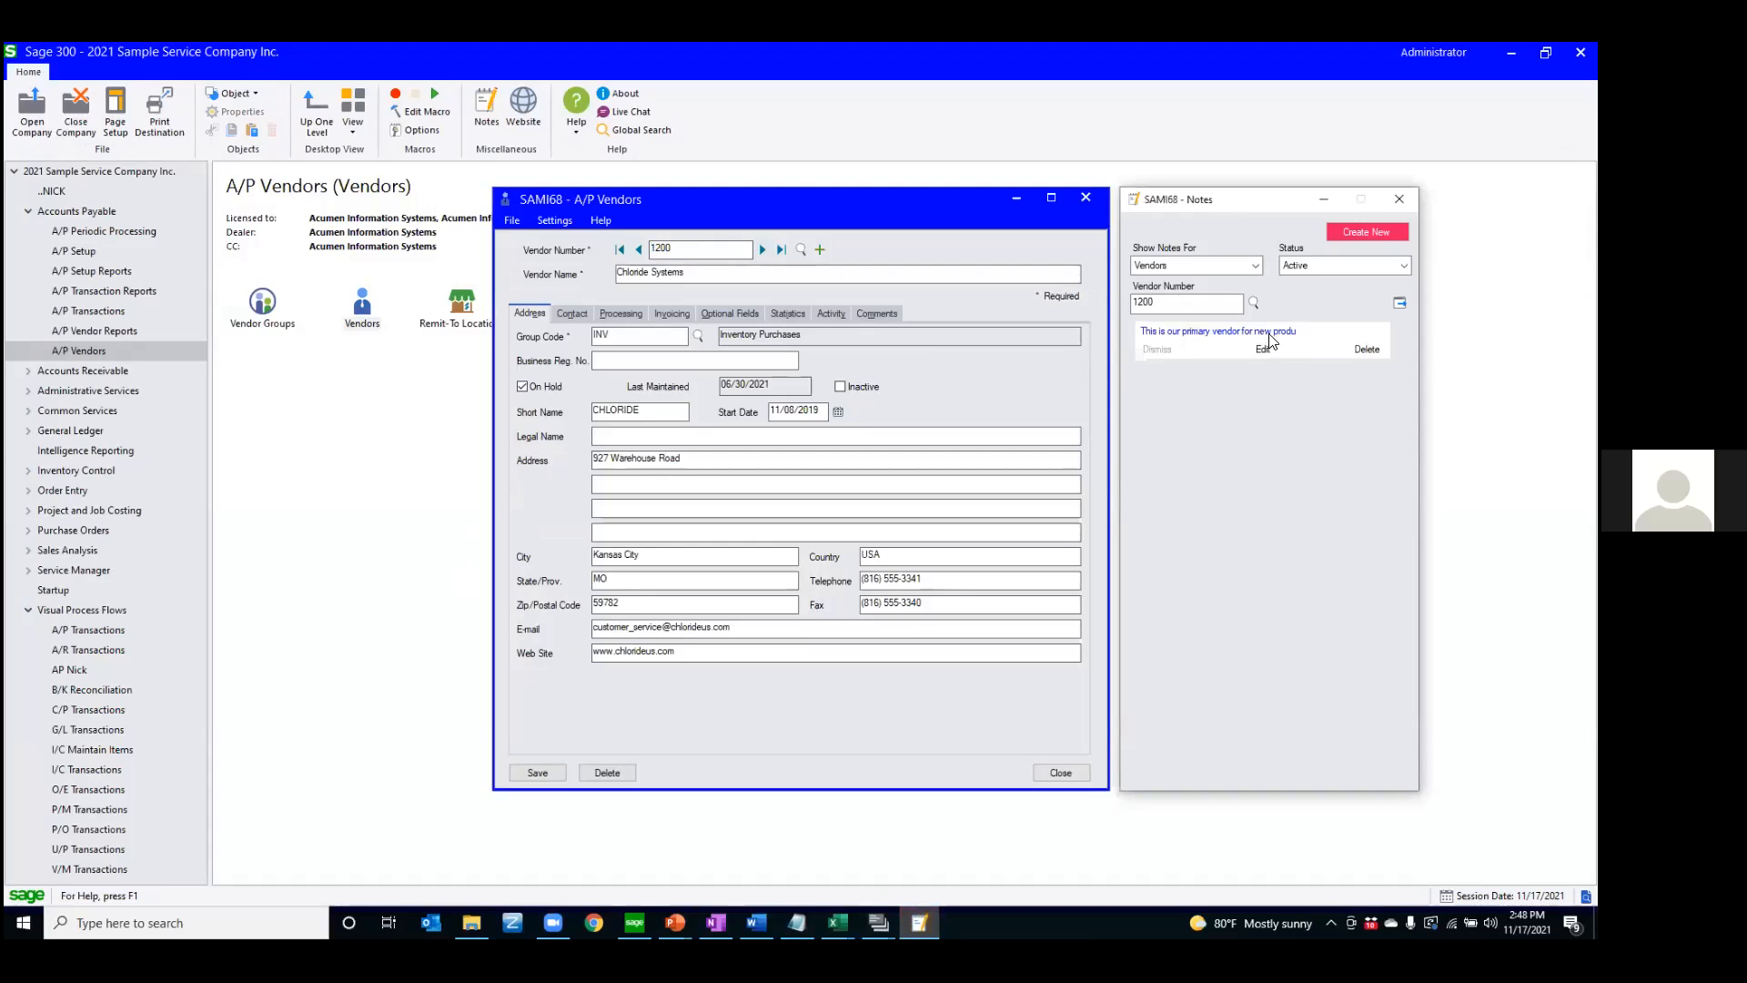
Examine the Chloride Systems note in the note editor, cancel editing, and close the notes and vendor windows
{"action": "left_click", "coordinate": [1264, 350]}
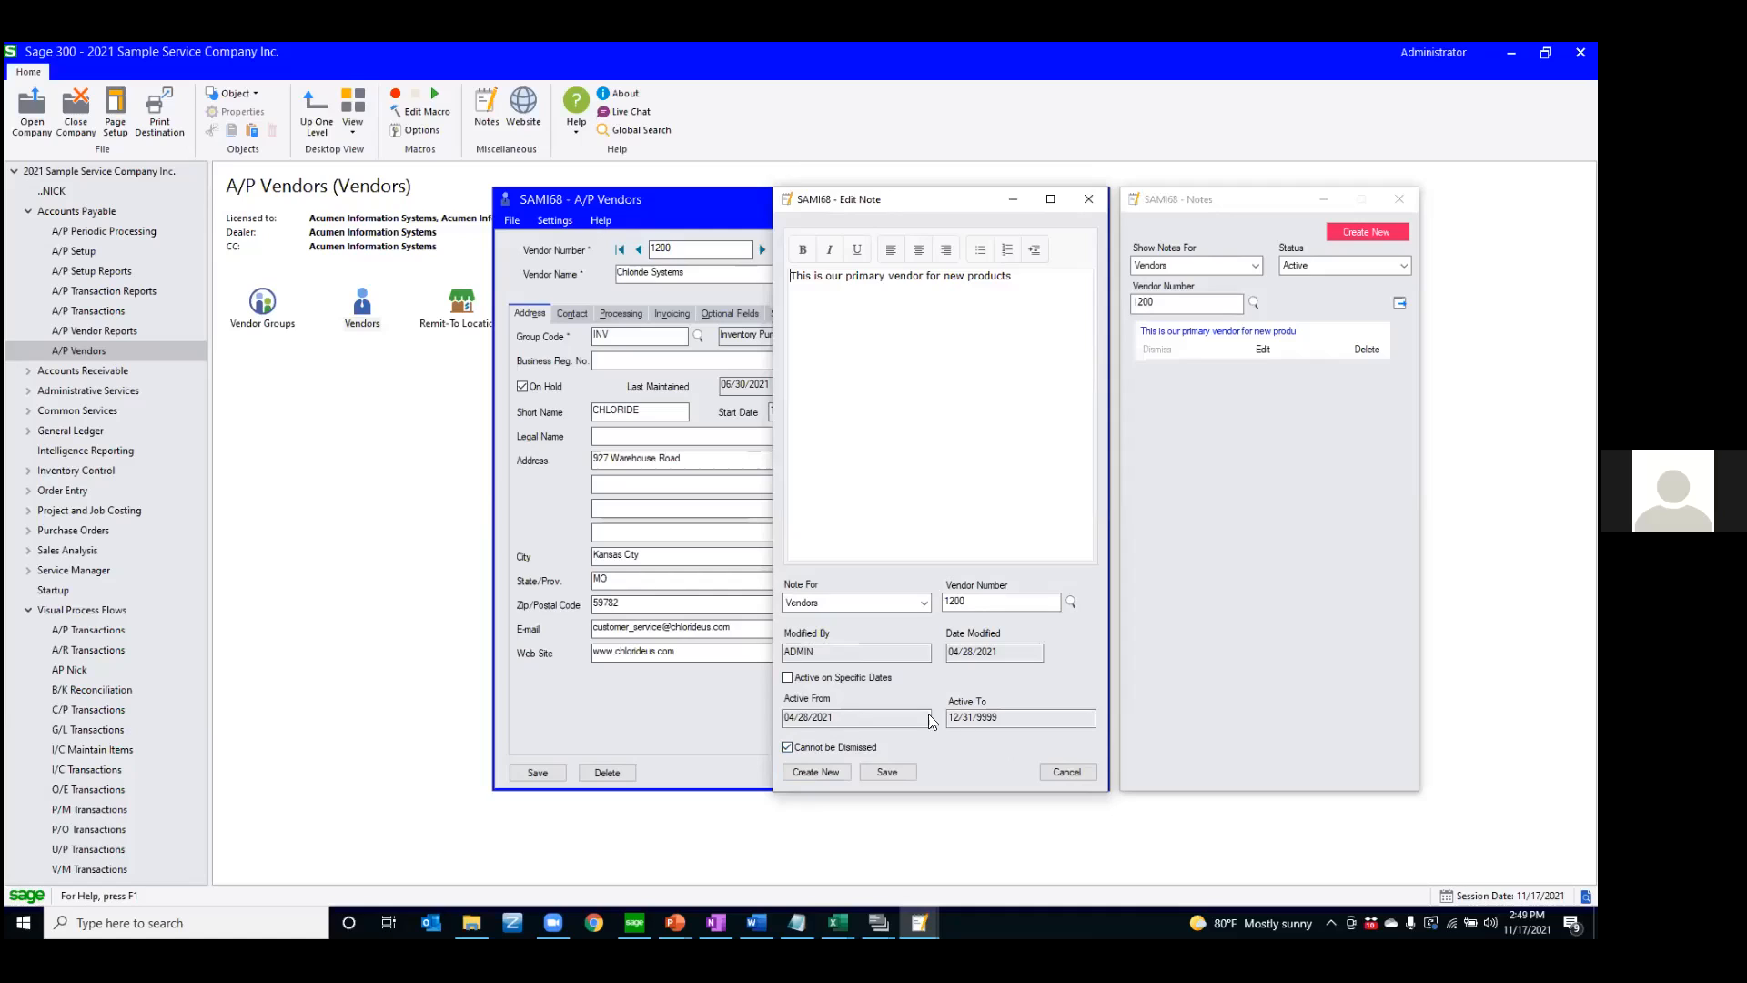
{"action": "left_click", "coordinate": [1065, 772]}
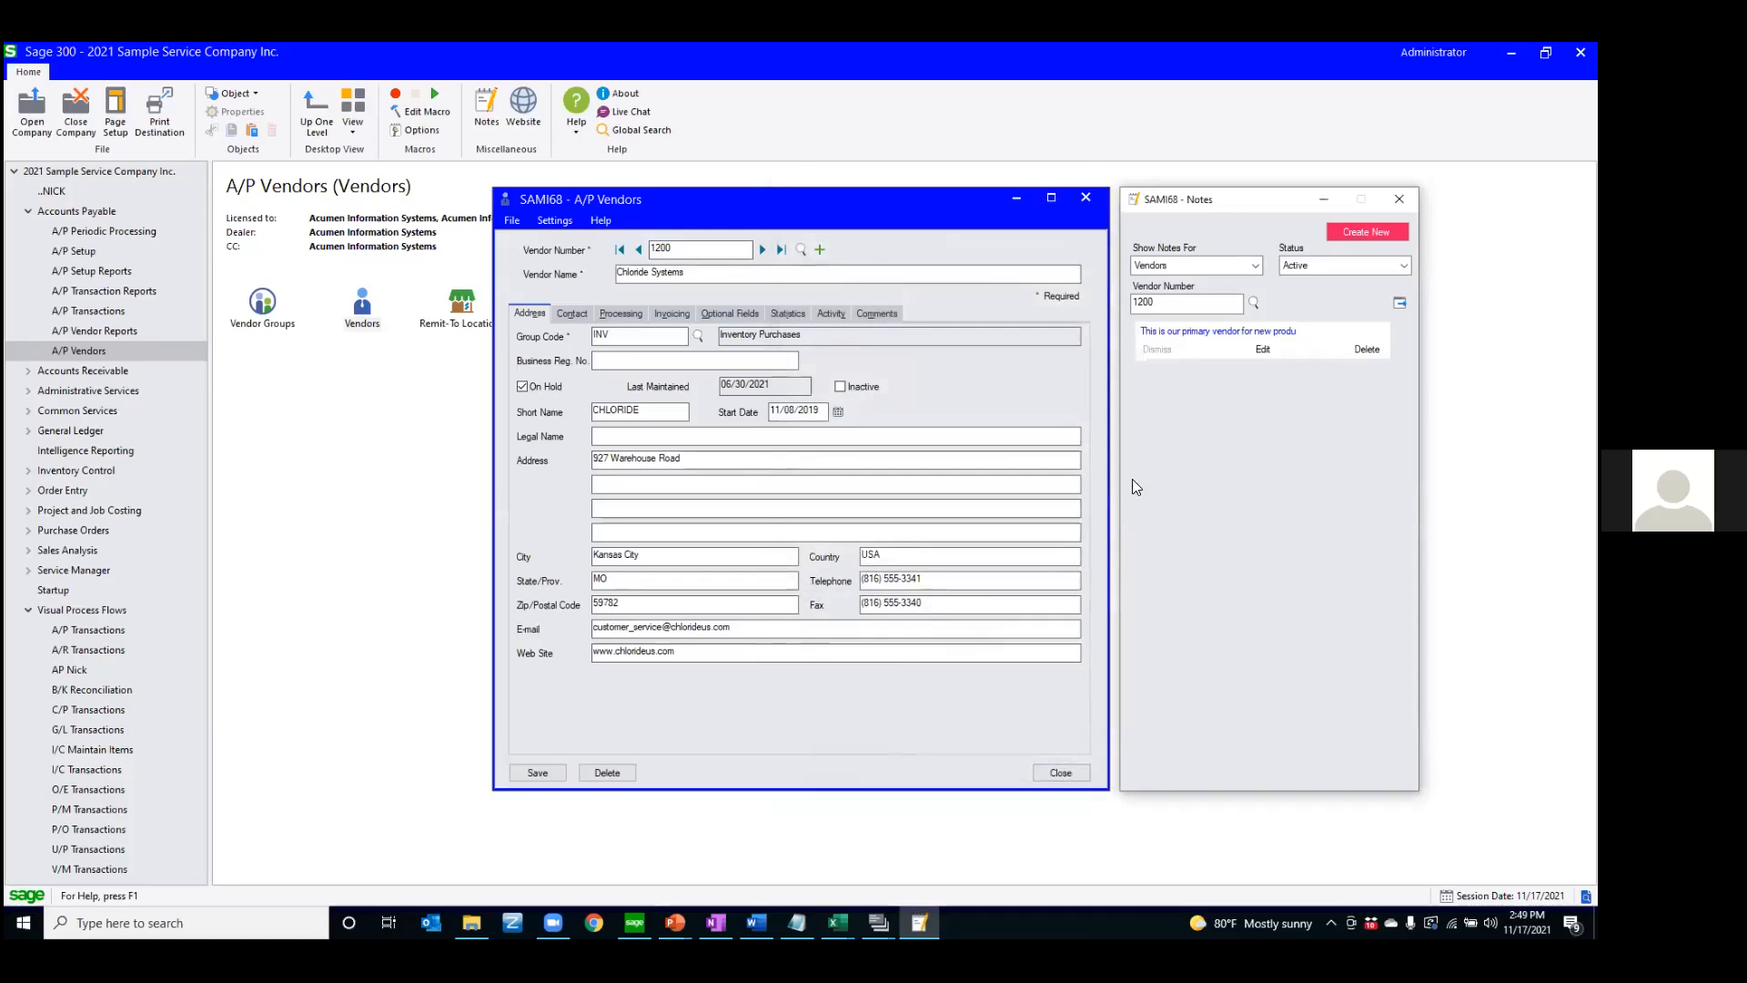
{"action": "left_click", "coordinate": [1392, 211]}
{"action": "left_click", "coordinate": [1087, 198]}
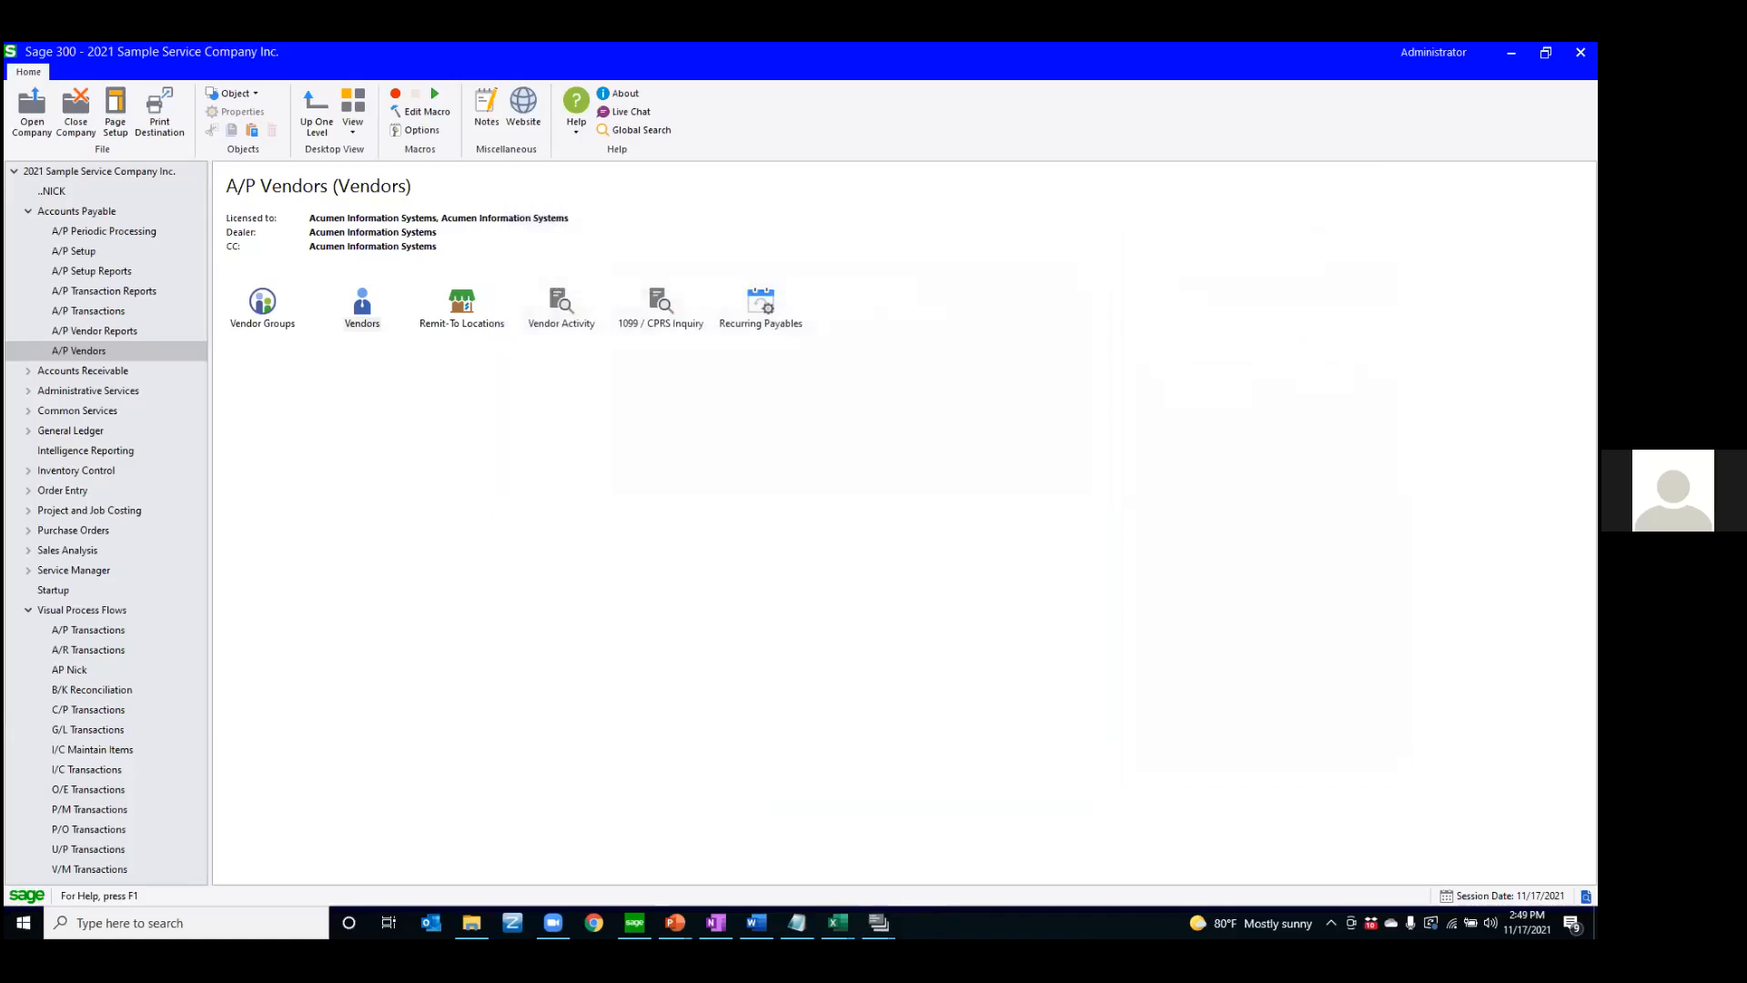
Switch to the PowerPoint presentation and advance to the Global Search slide
{"action": "key", "text": "alt+Tab"}
{"action": "key", "text": "Right"}
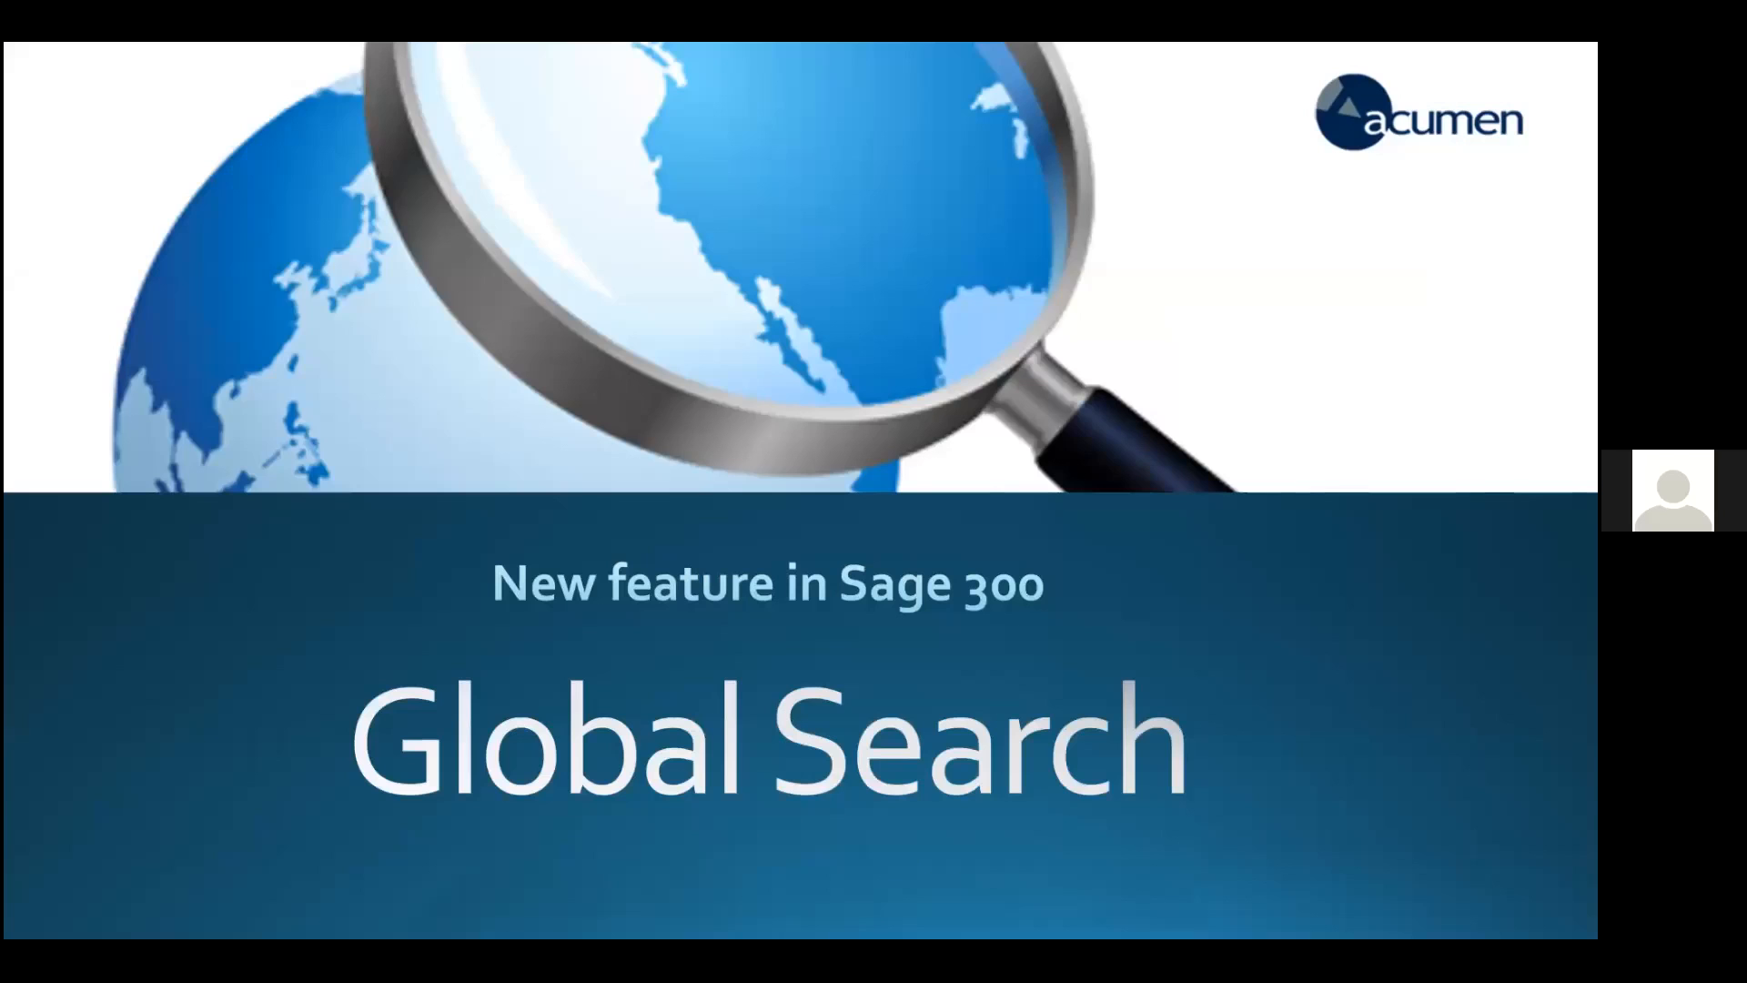
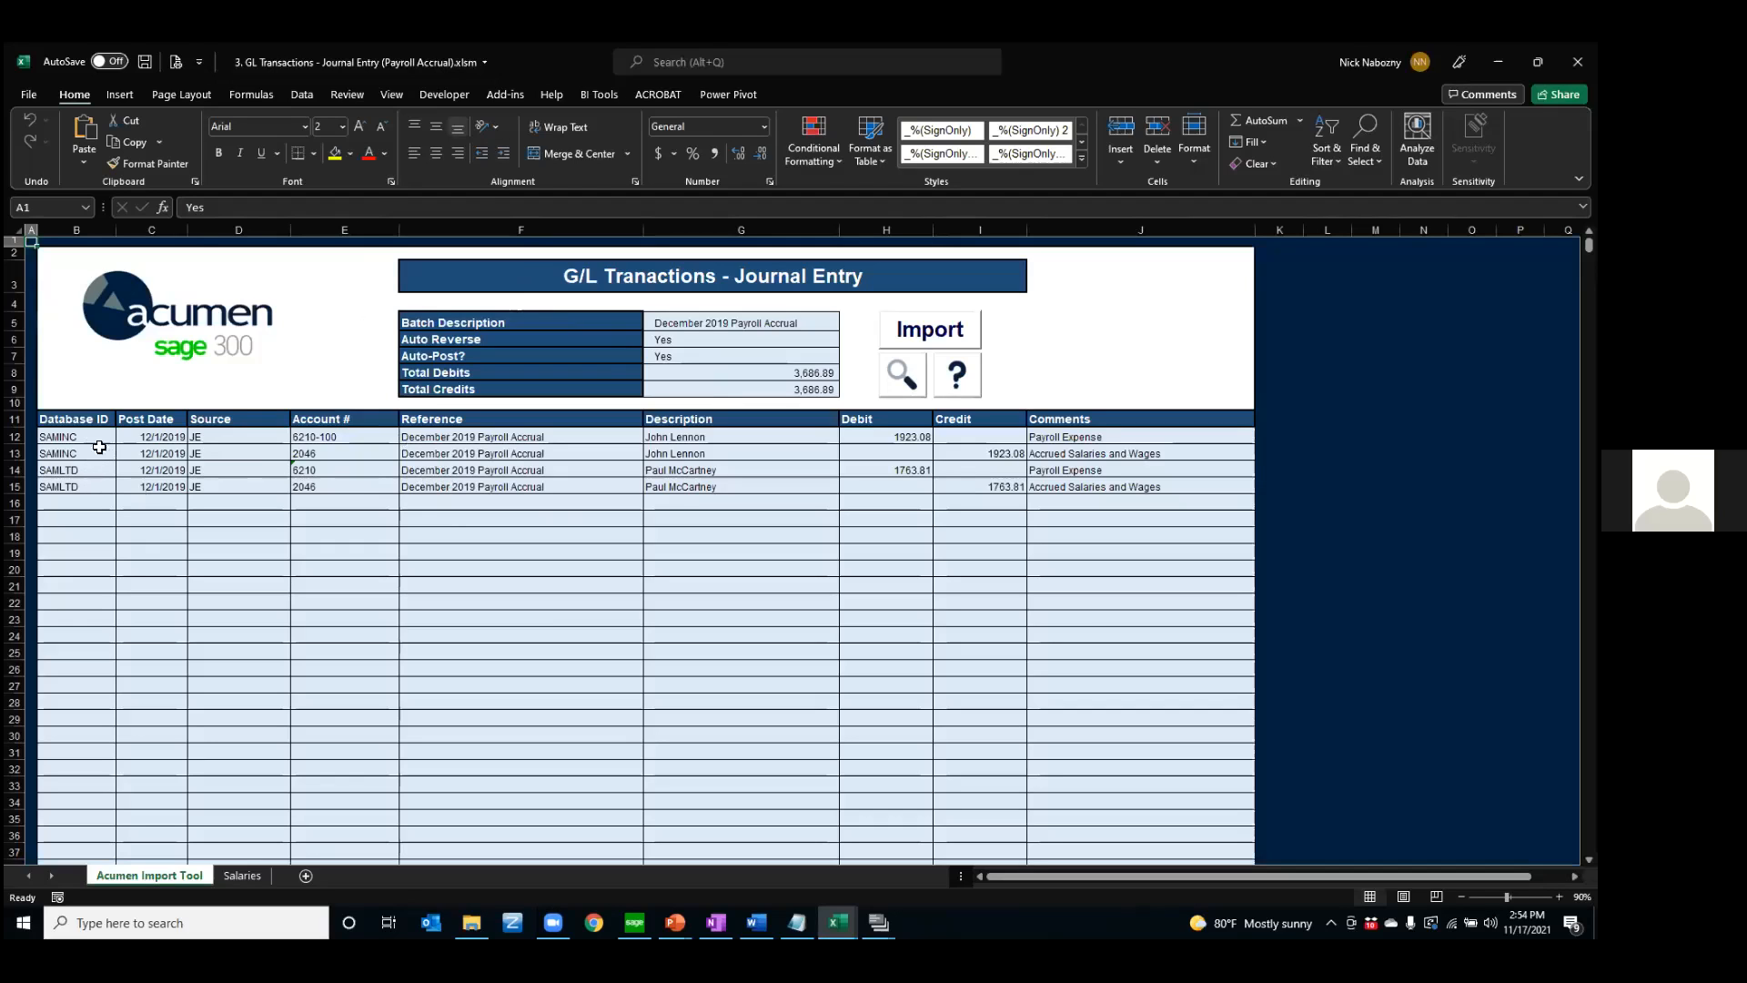
Set the Number of Days to 7 on the Salaries sheet and review the employees' Accrual Amount column
{"action": "left_click_drag", "start_coordinate": [83, 437], "coordinate": [79, 487]}
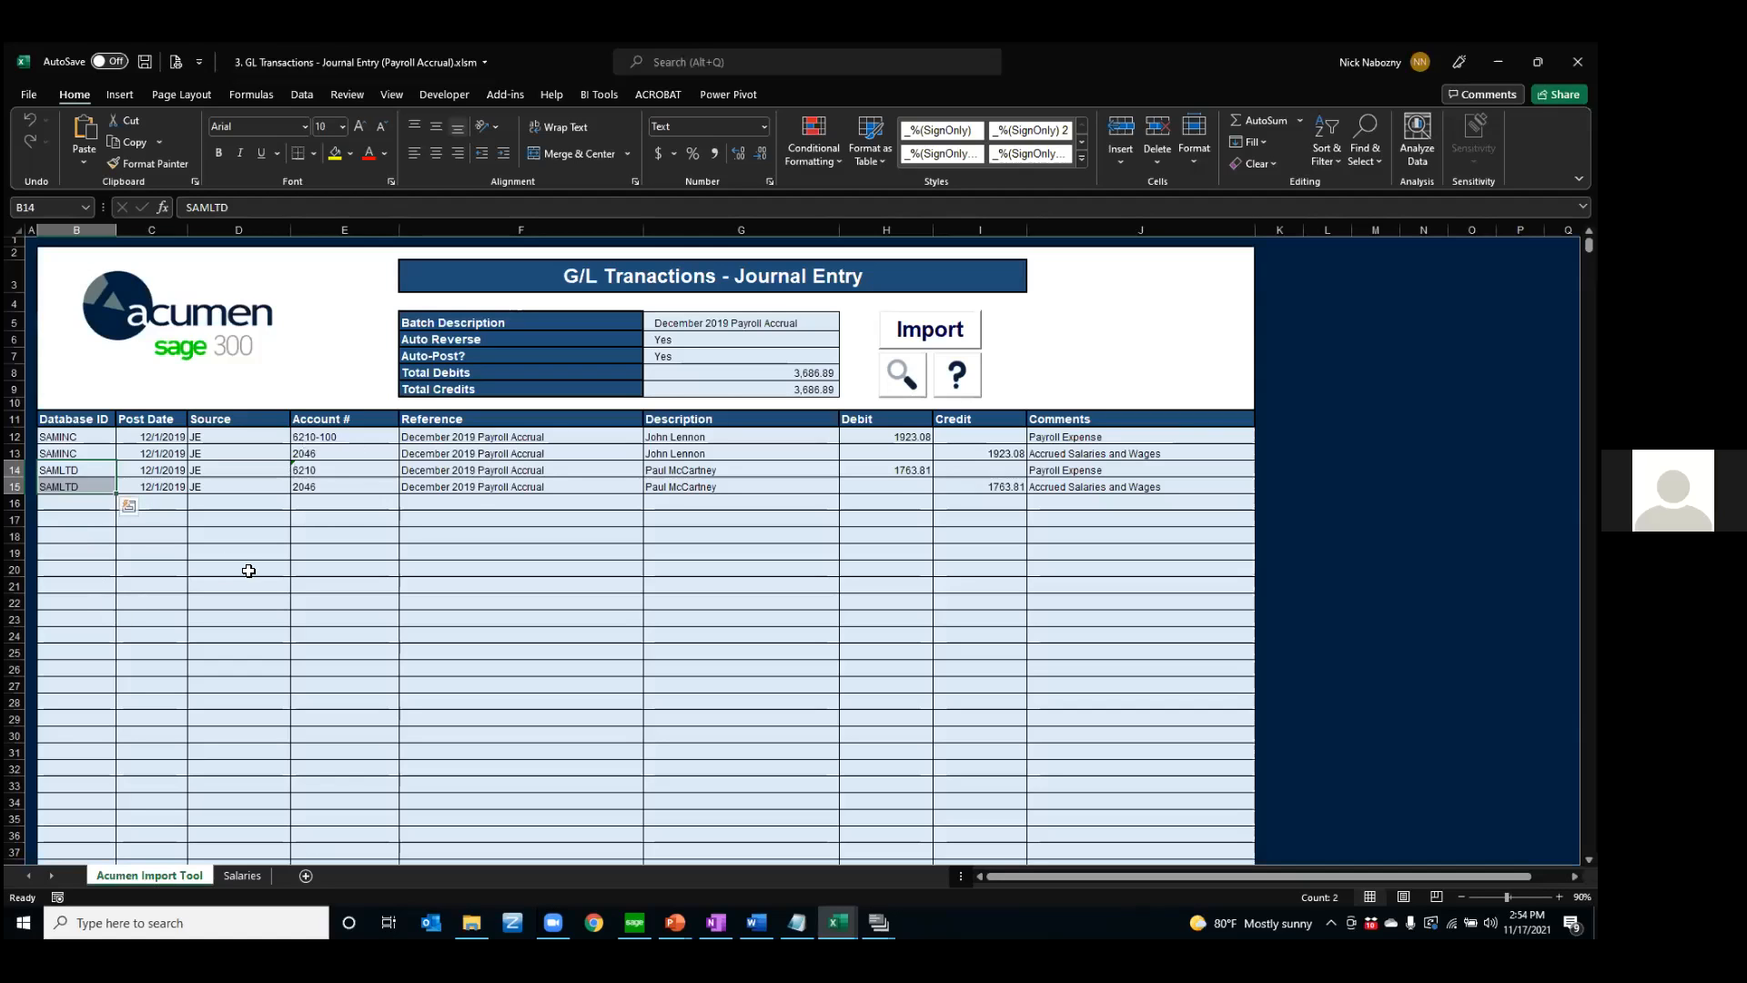
{"action": "left_click", "coordinate": [242, 877]}
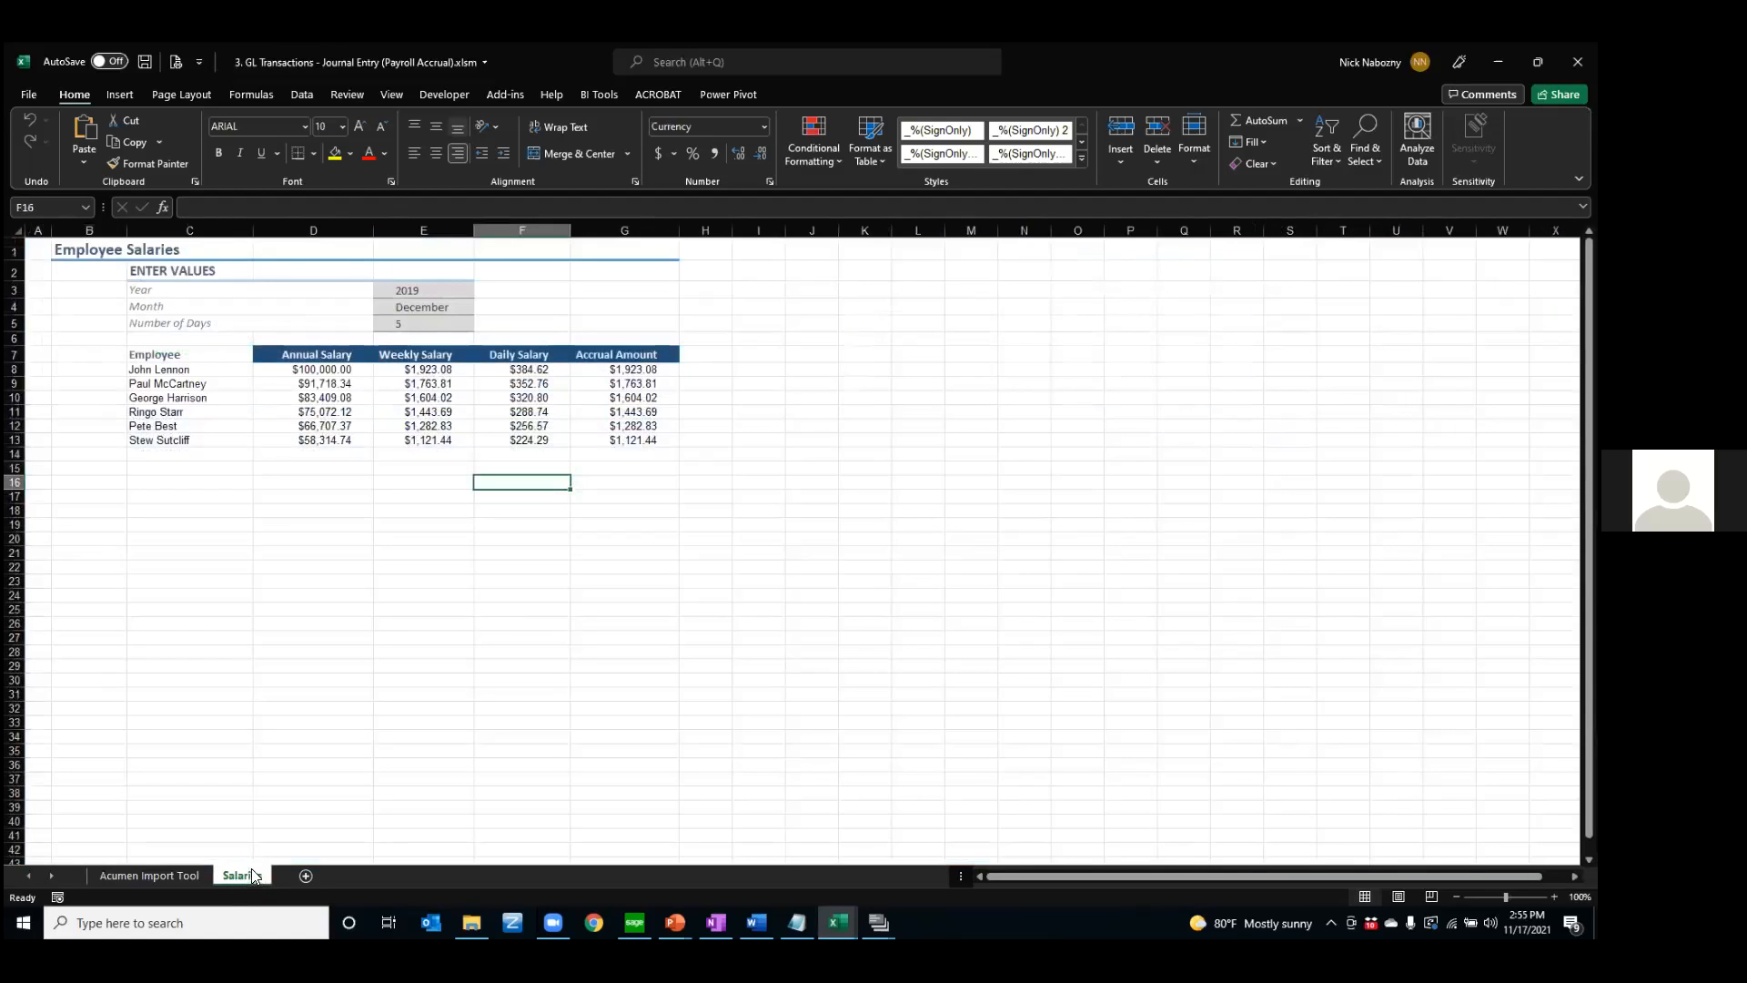
{"action": "left_click", "coordinate": [398, 290]}
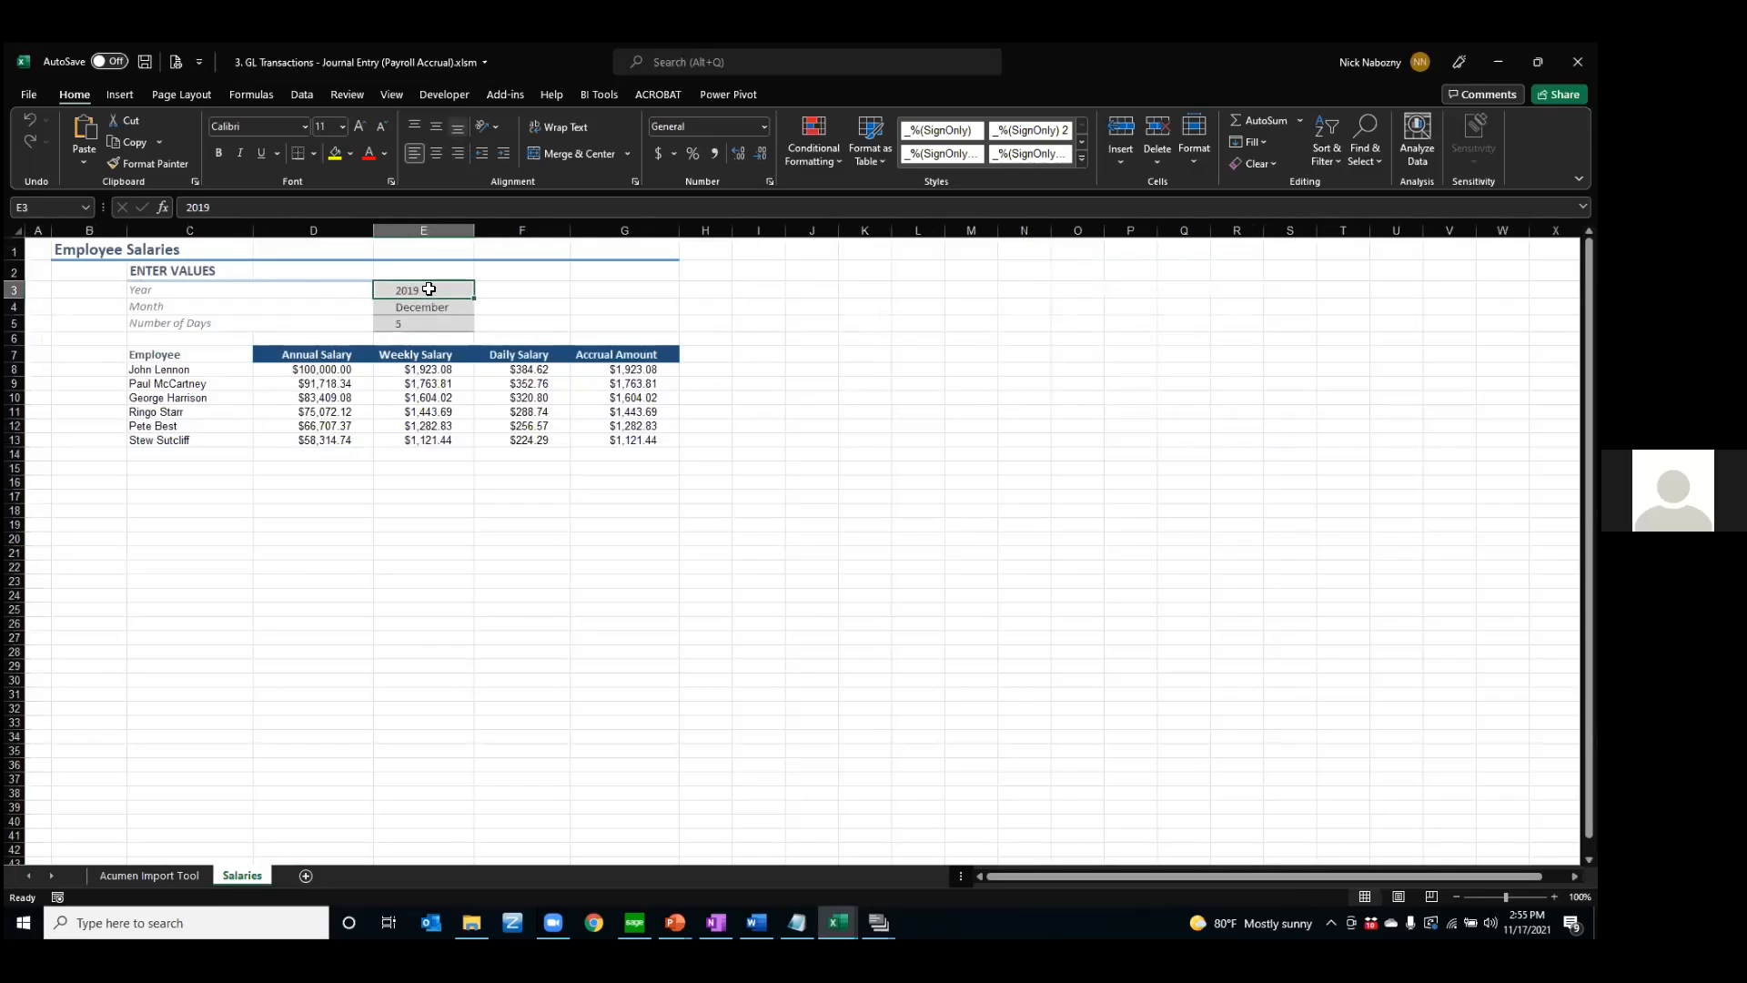
{"action": "left_click", "coordinate": [419, 324]}
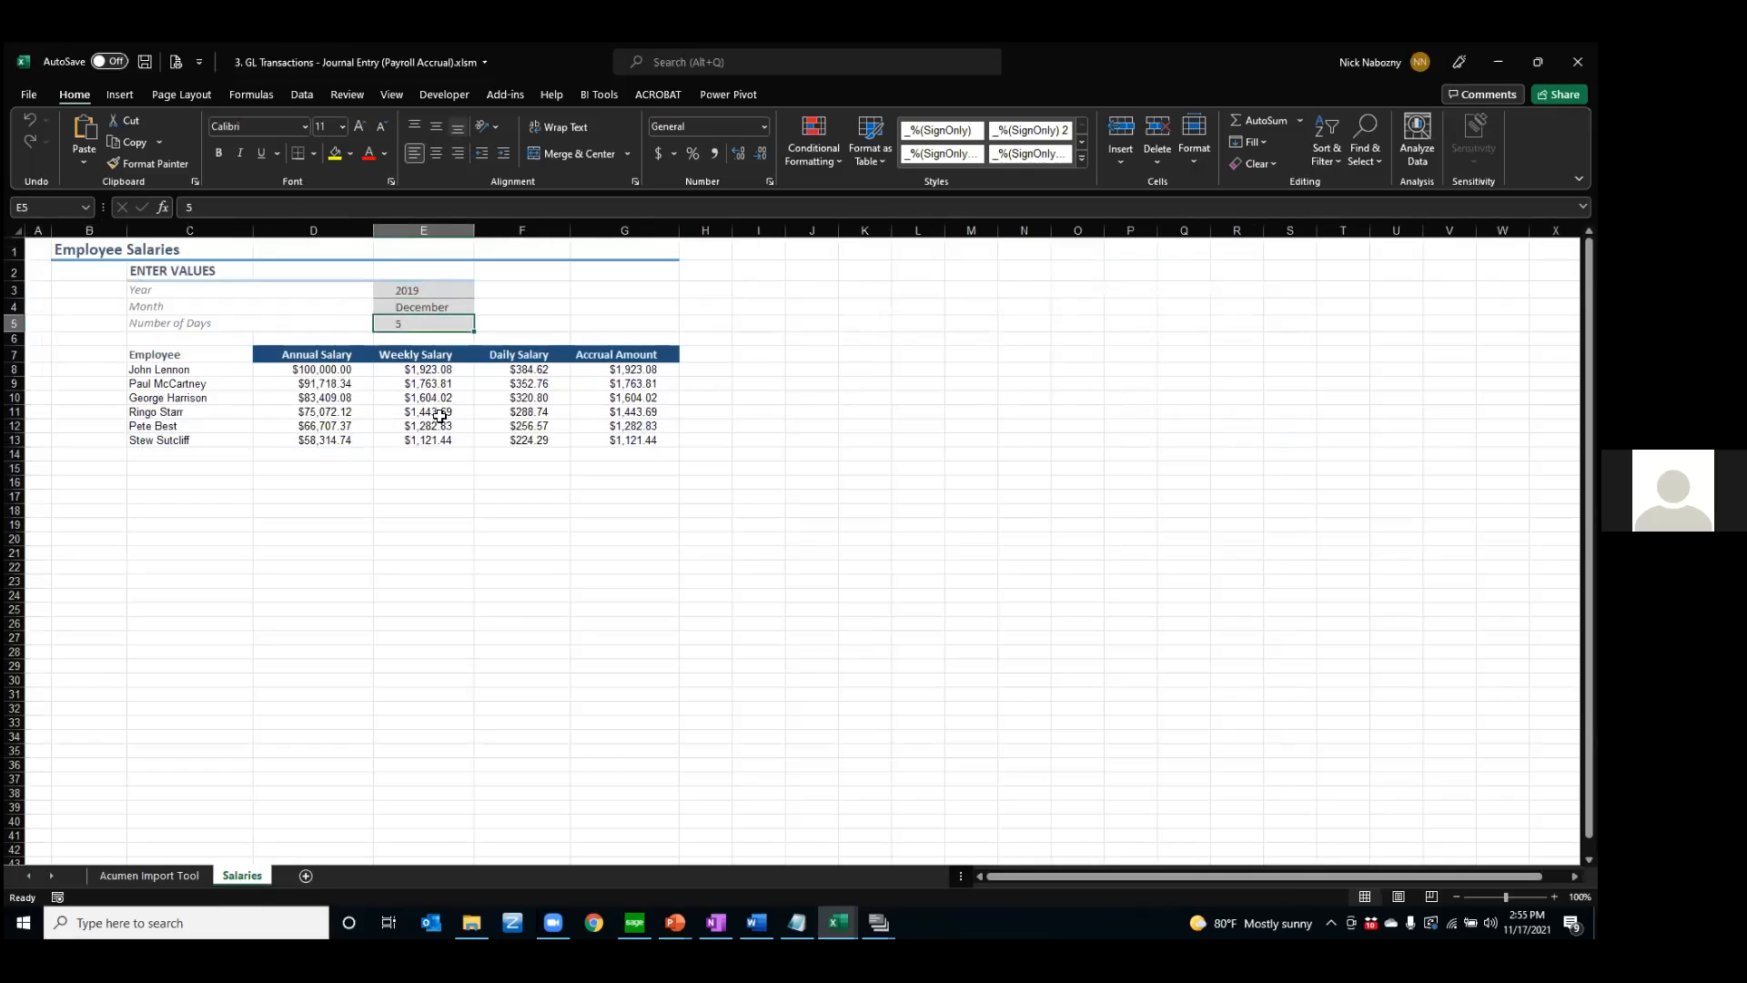
{"action": "type", "text": "7"}
{"action": "key", "text": "Return"}
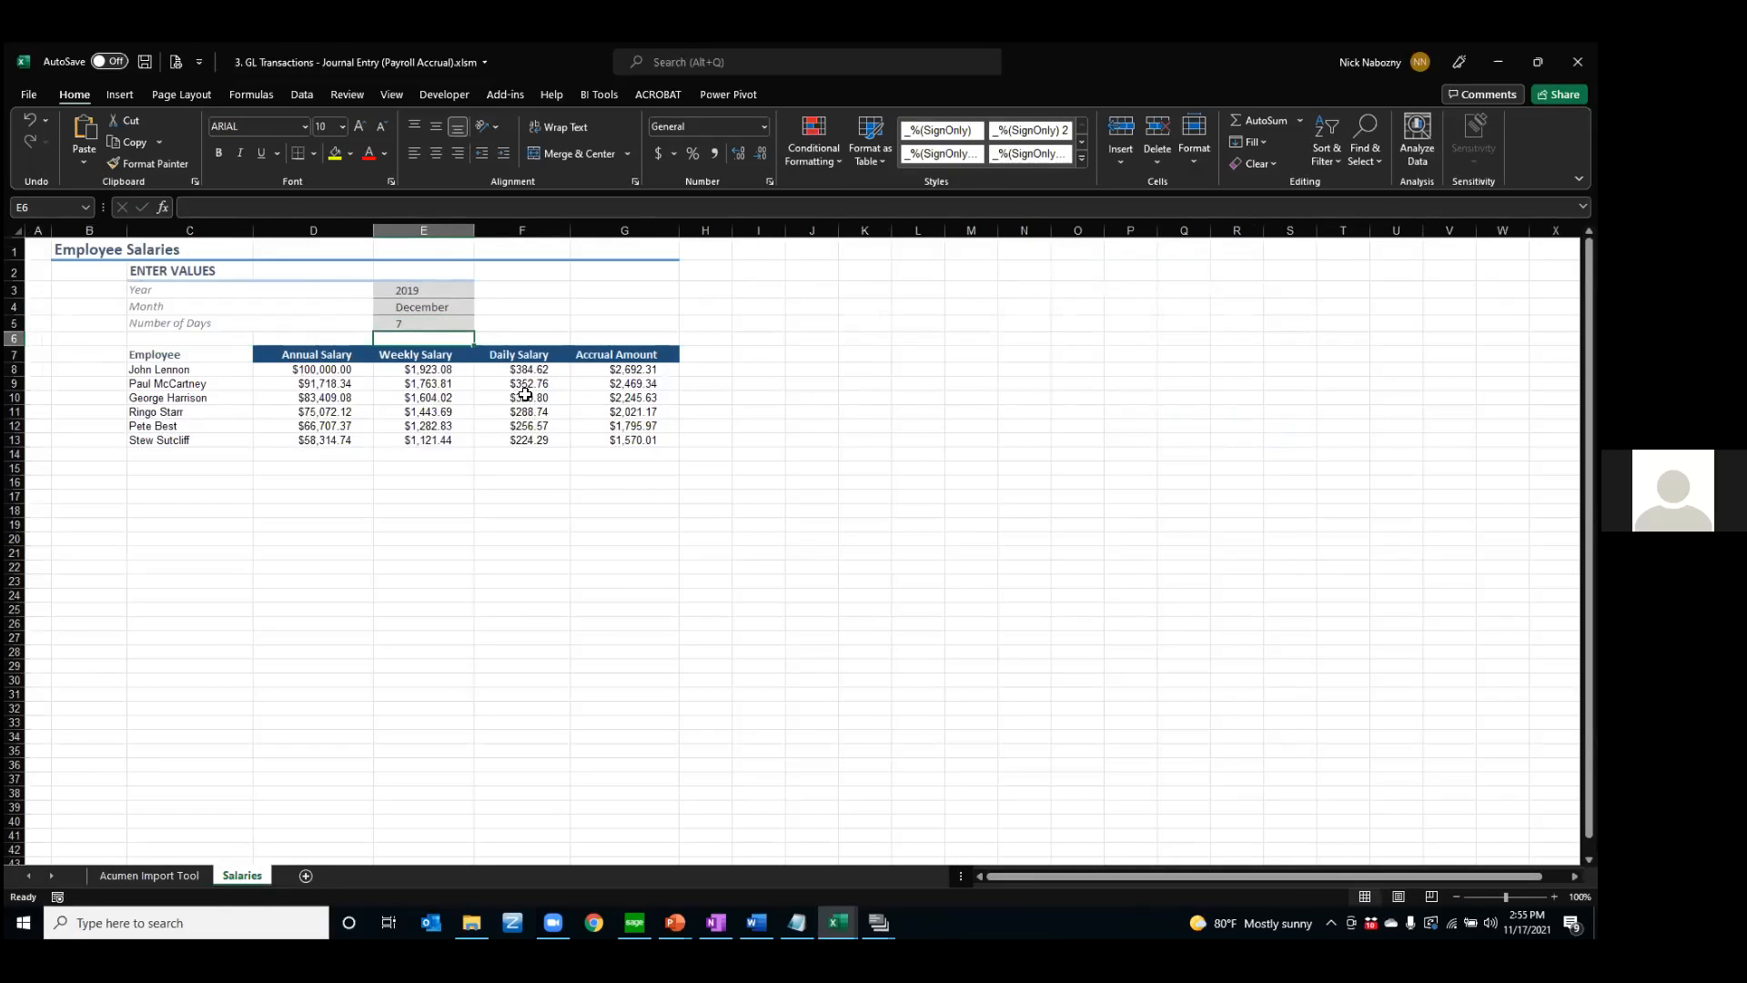
{"action": "left_click", "coordinate": [609, 370]}
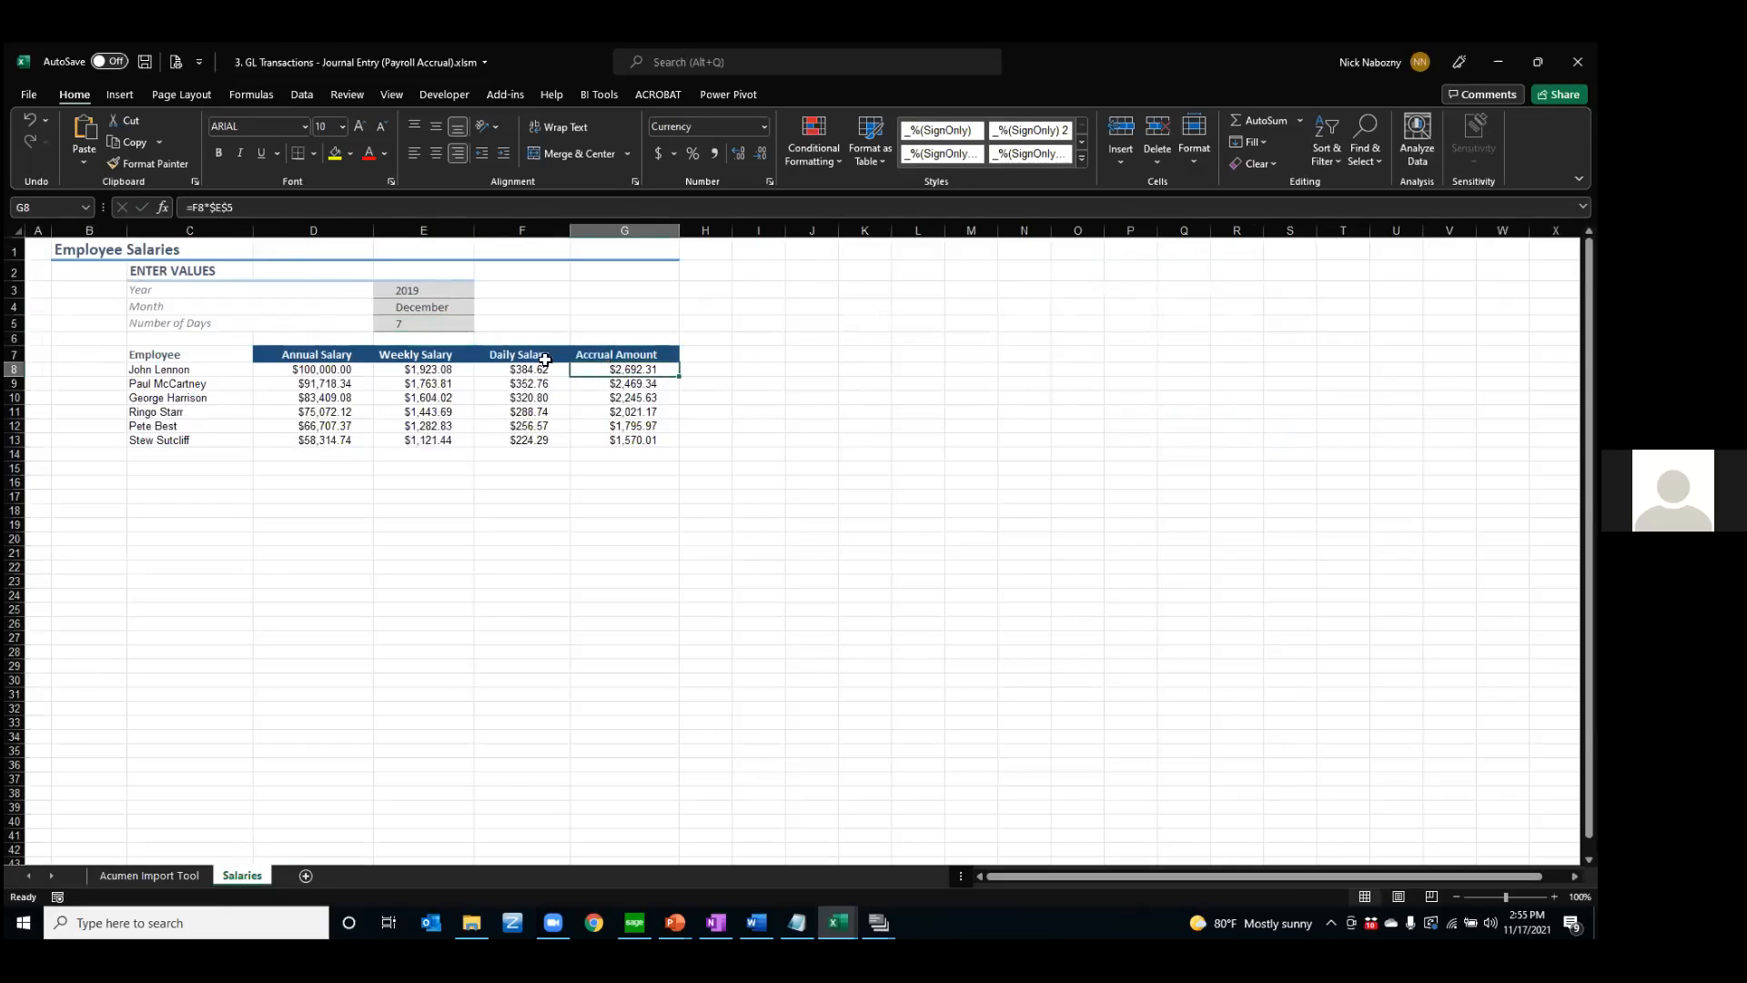
{"action": "left_click_drag", "start_coordinate": [600, 367], "coordinate": [624, 442]}
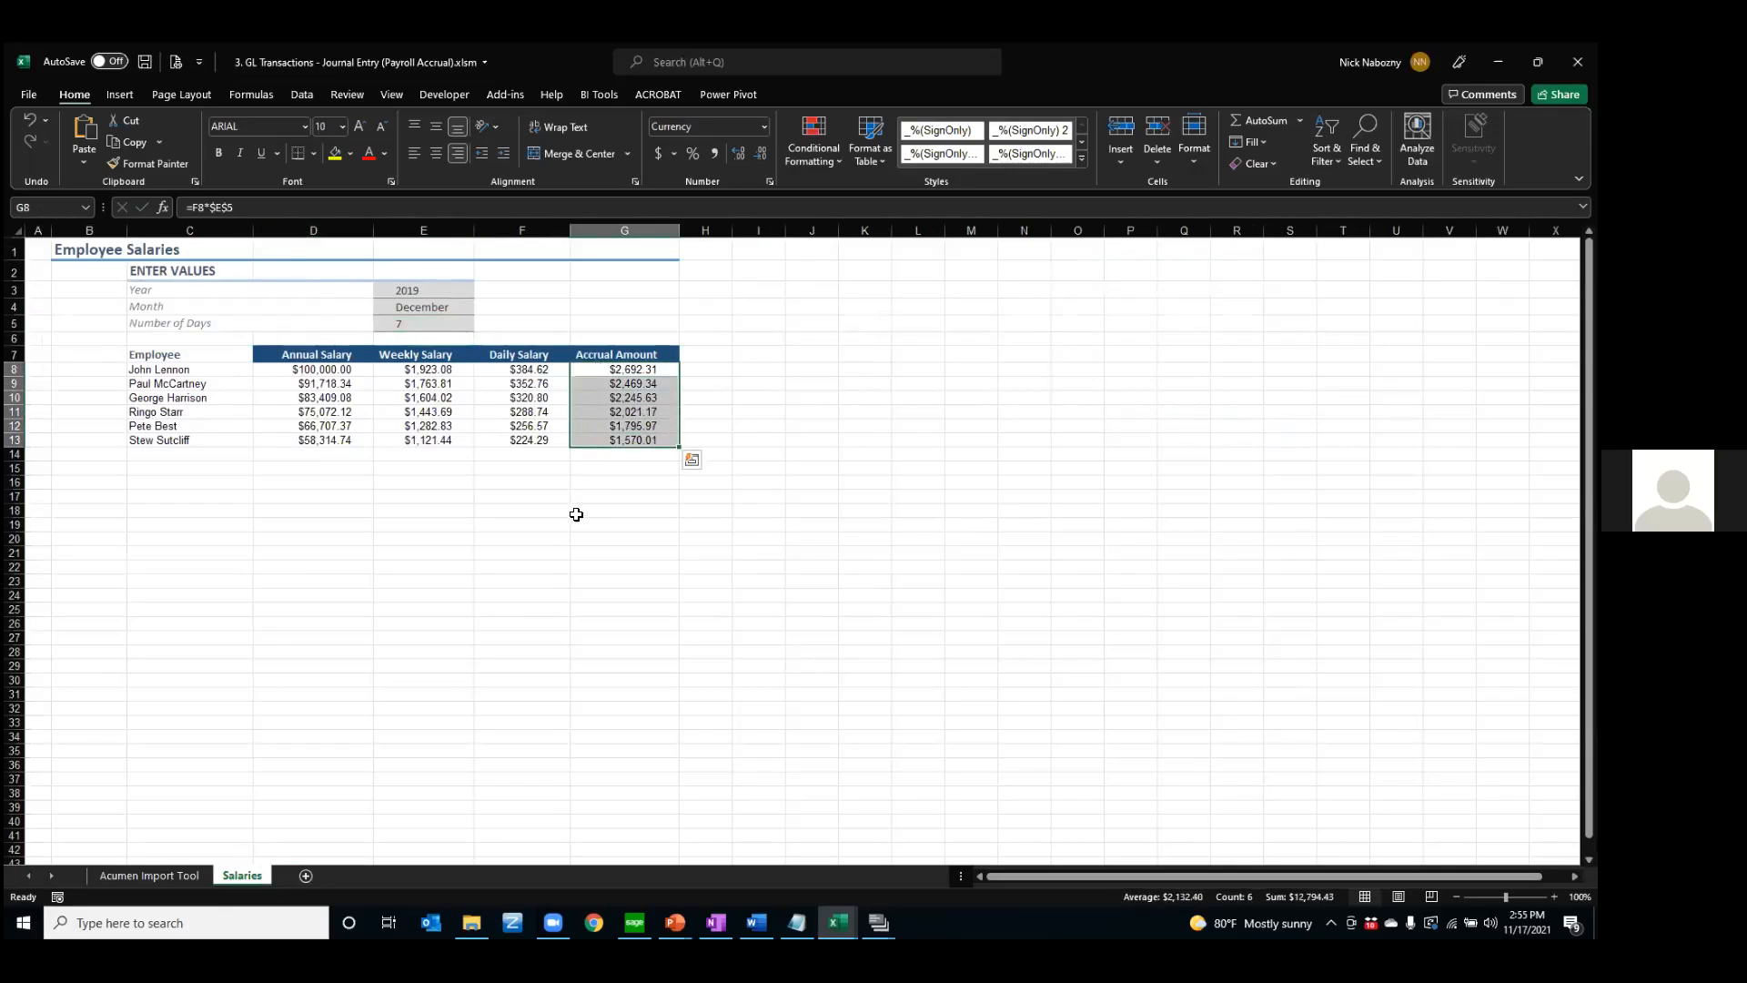
Fill the SAMLTD journal lines down through row 20 on the Acumen Import Tool sheet and compare them with the Salaries sheet
{"action": "left_click", "coordinate": [168, 877]}
{"action": "left_click_drag", "start_coordinate": [80, 468], "coordinate": [1254, 581]}
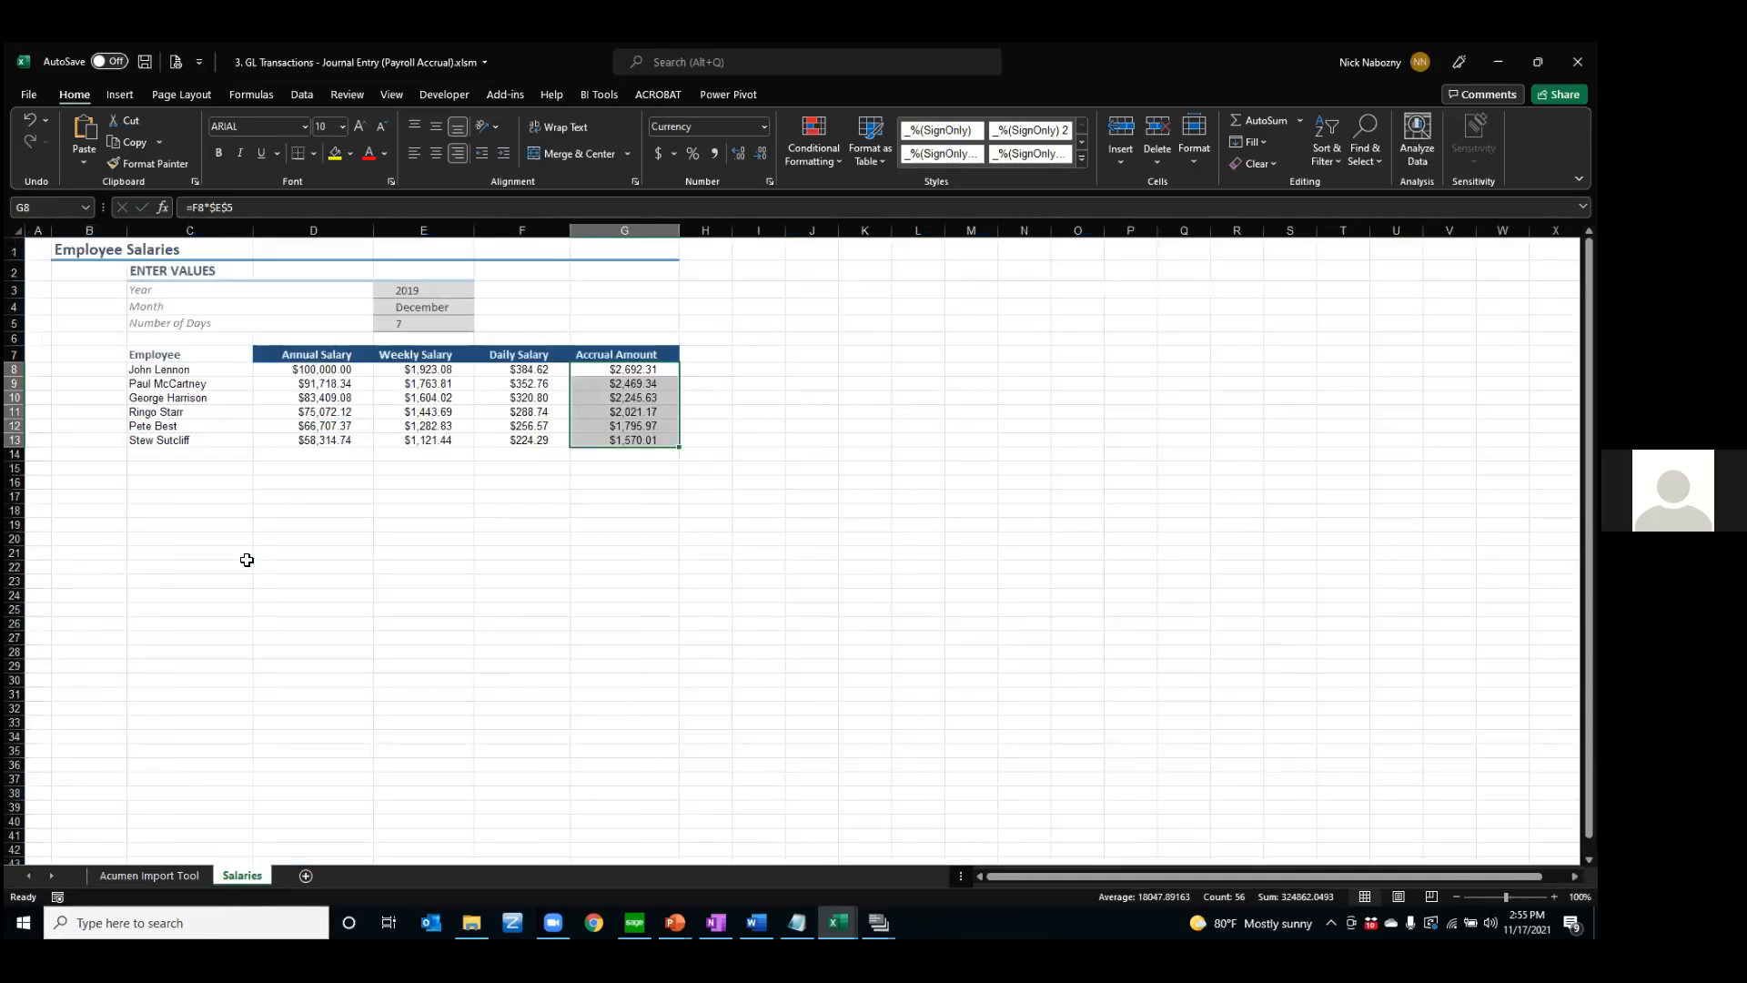
{"action": "left_click", "coordinate": [242, 876]}
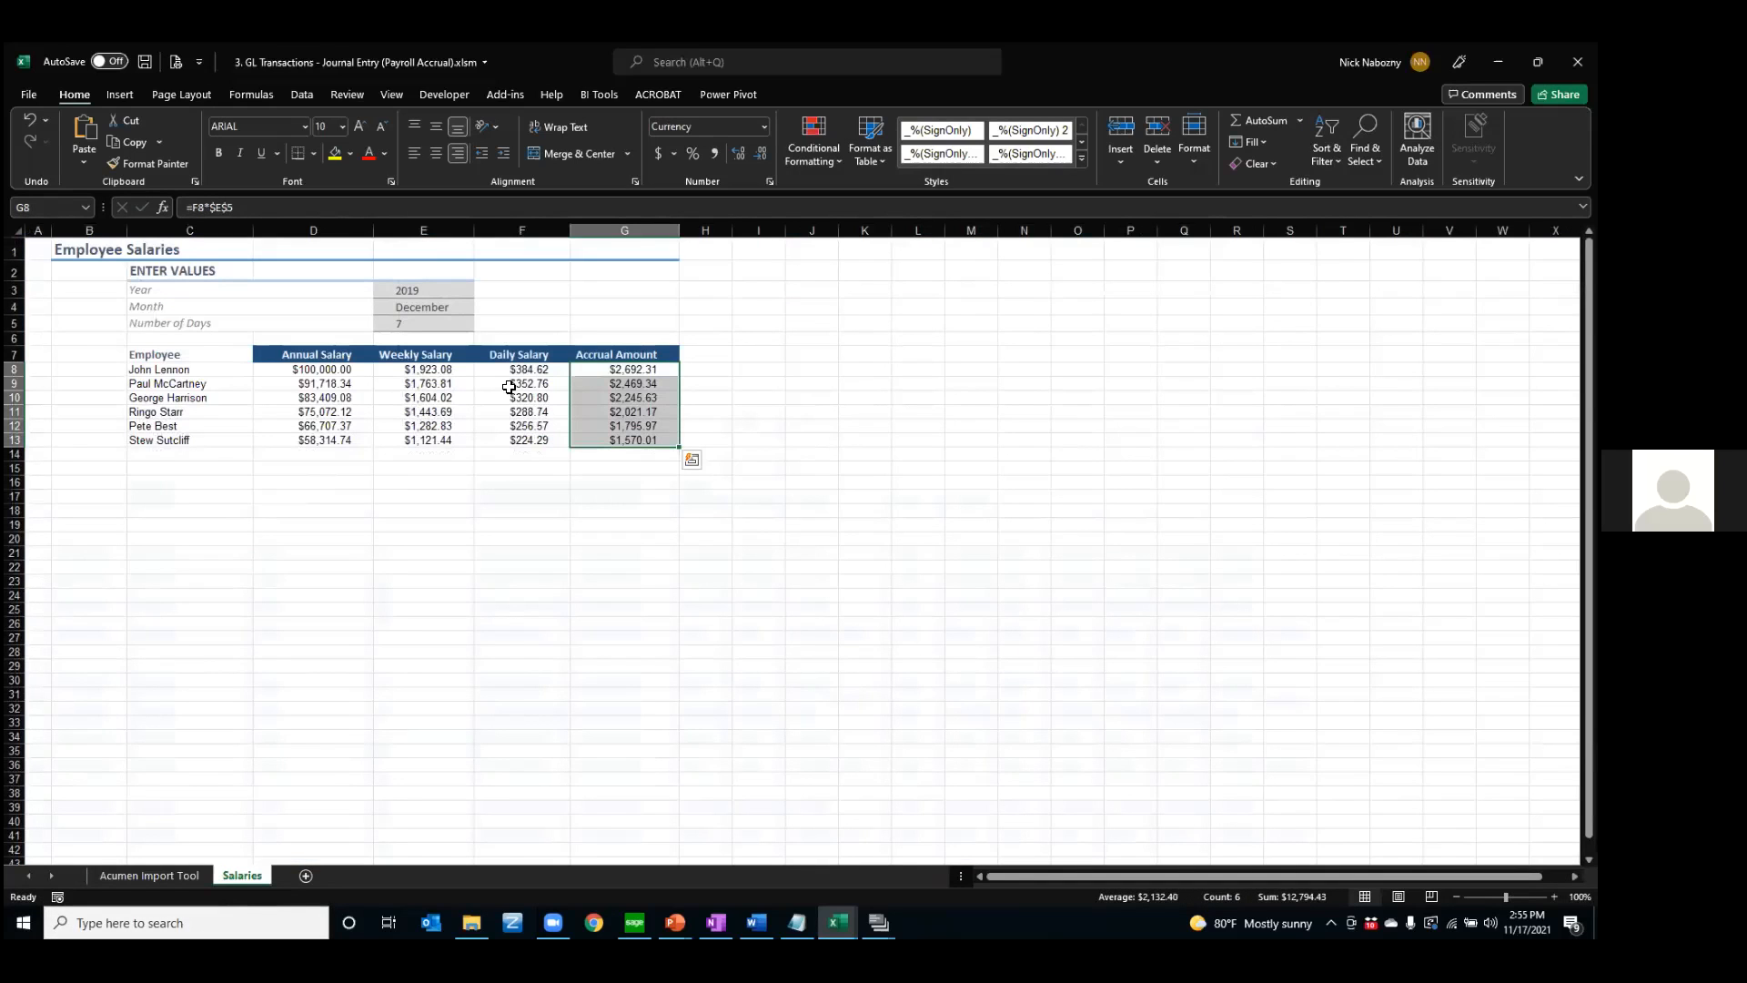
{"action": "left_click", "coordinate": [194, 875]}
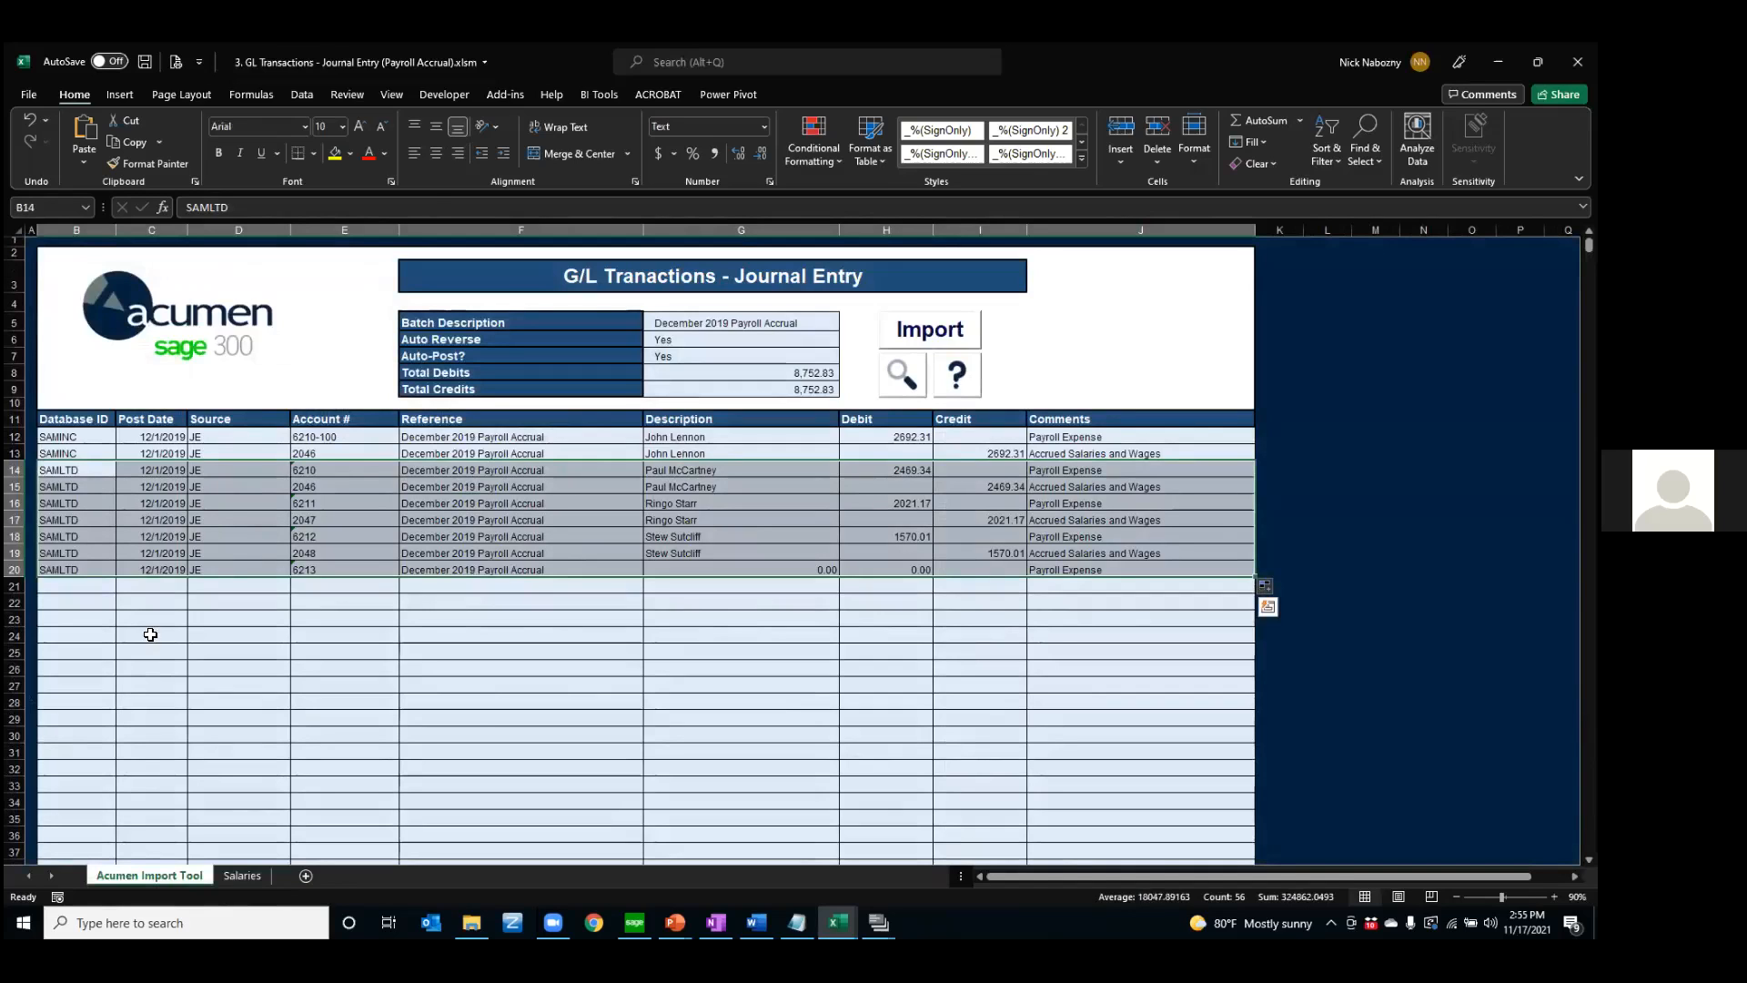
{"action": "left_click", "coordinate": [143, 537]}
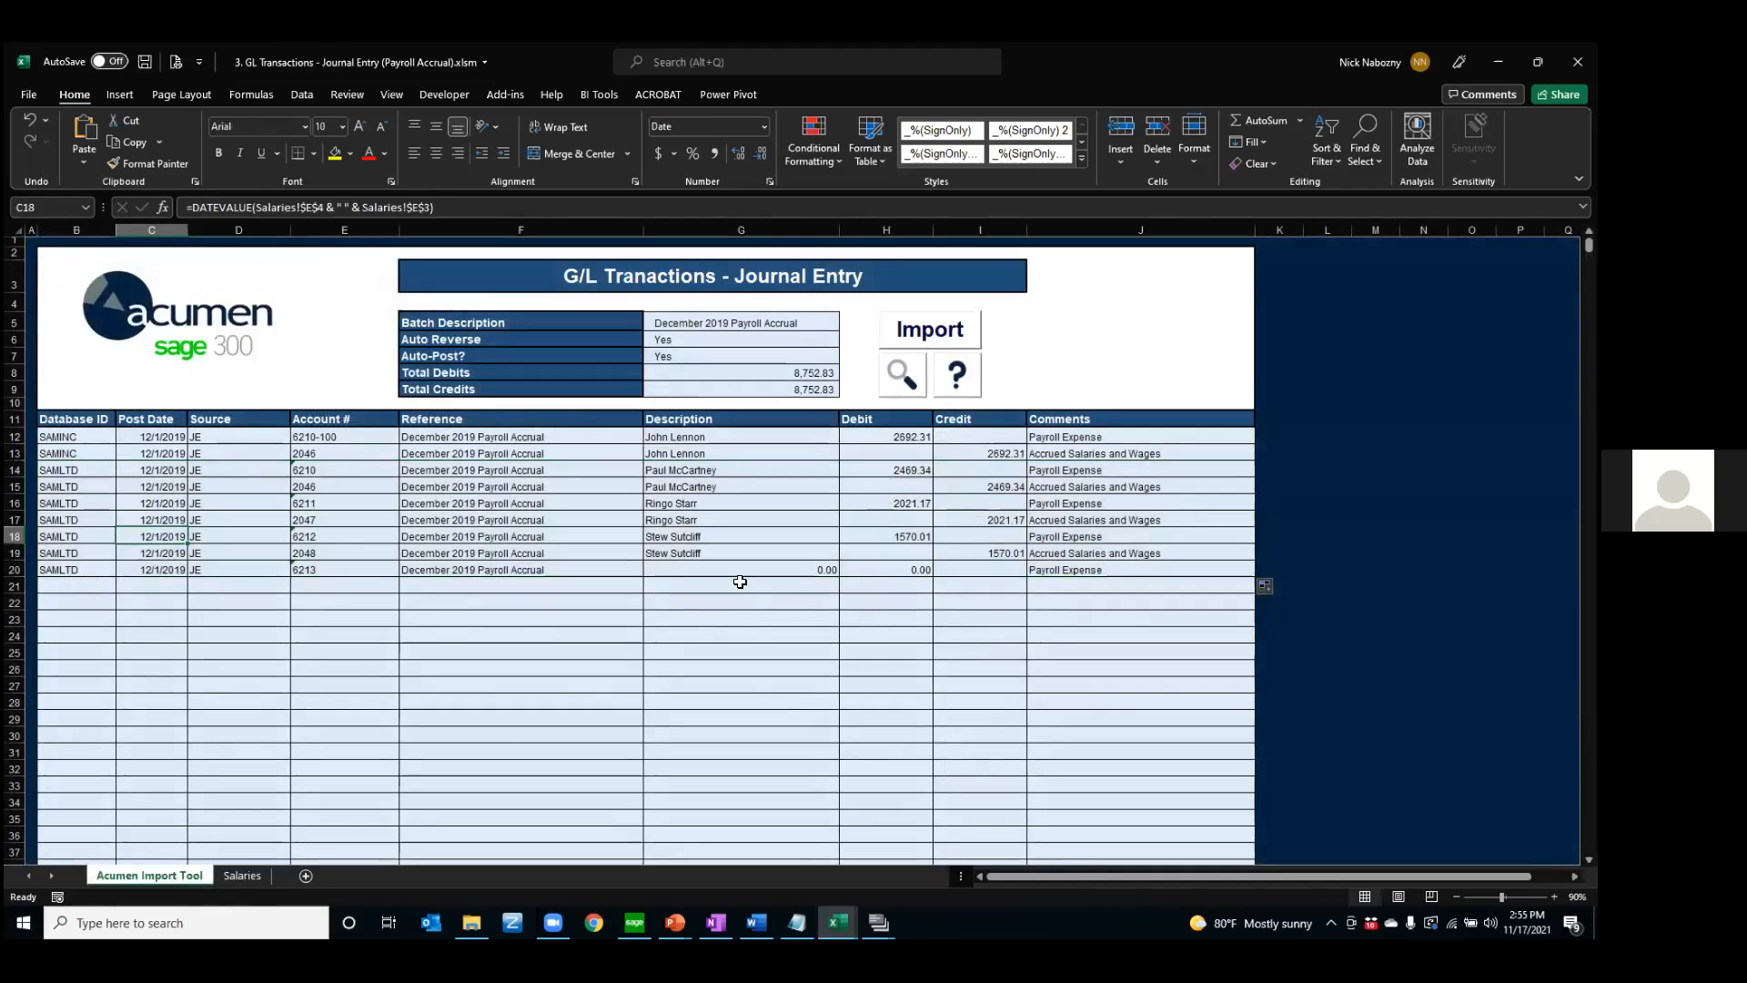
{"action": "left_click", "coordinate": [242, 875]}
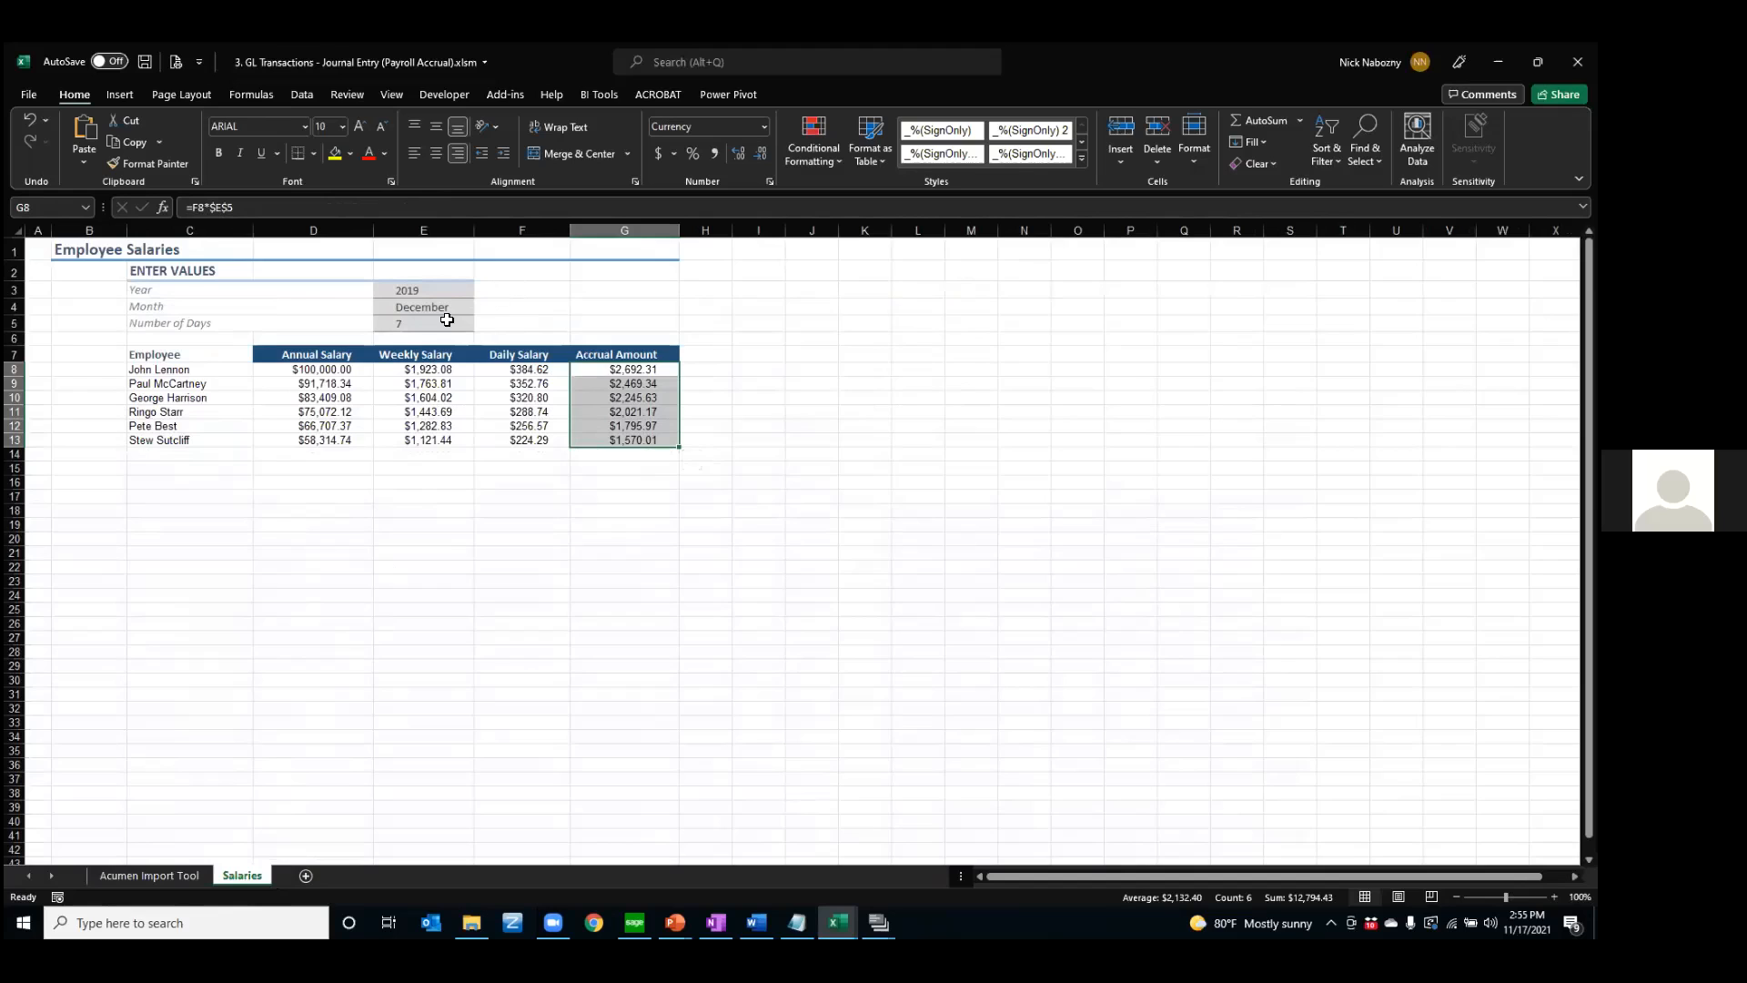
{"action": "left_click", "coordinate": [157, 873]}
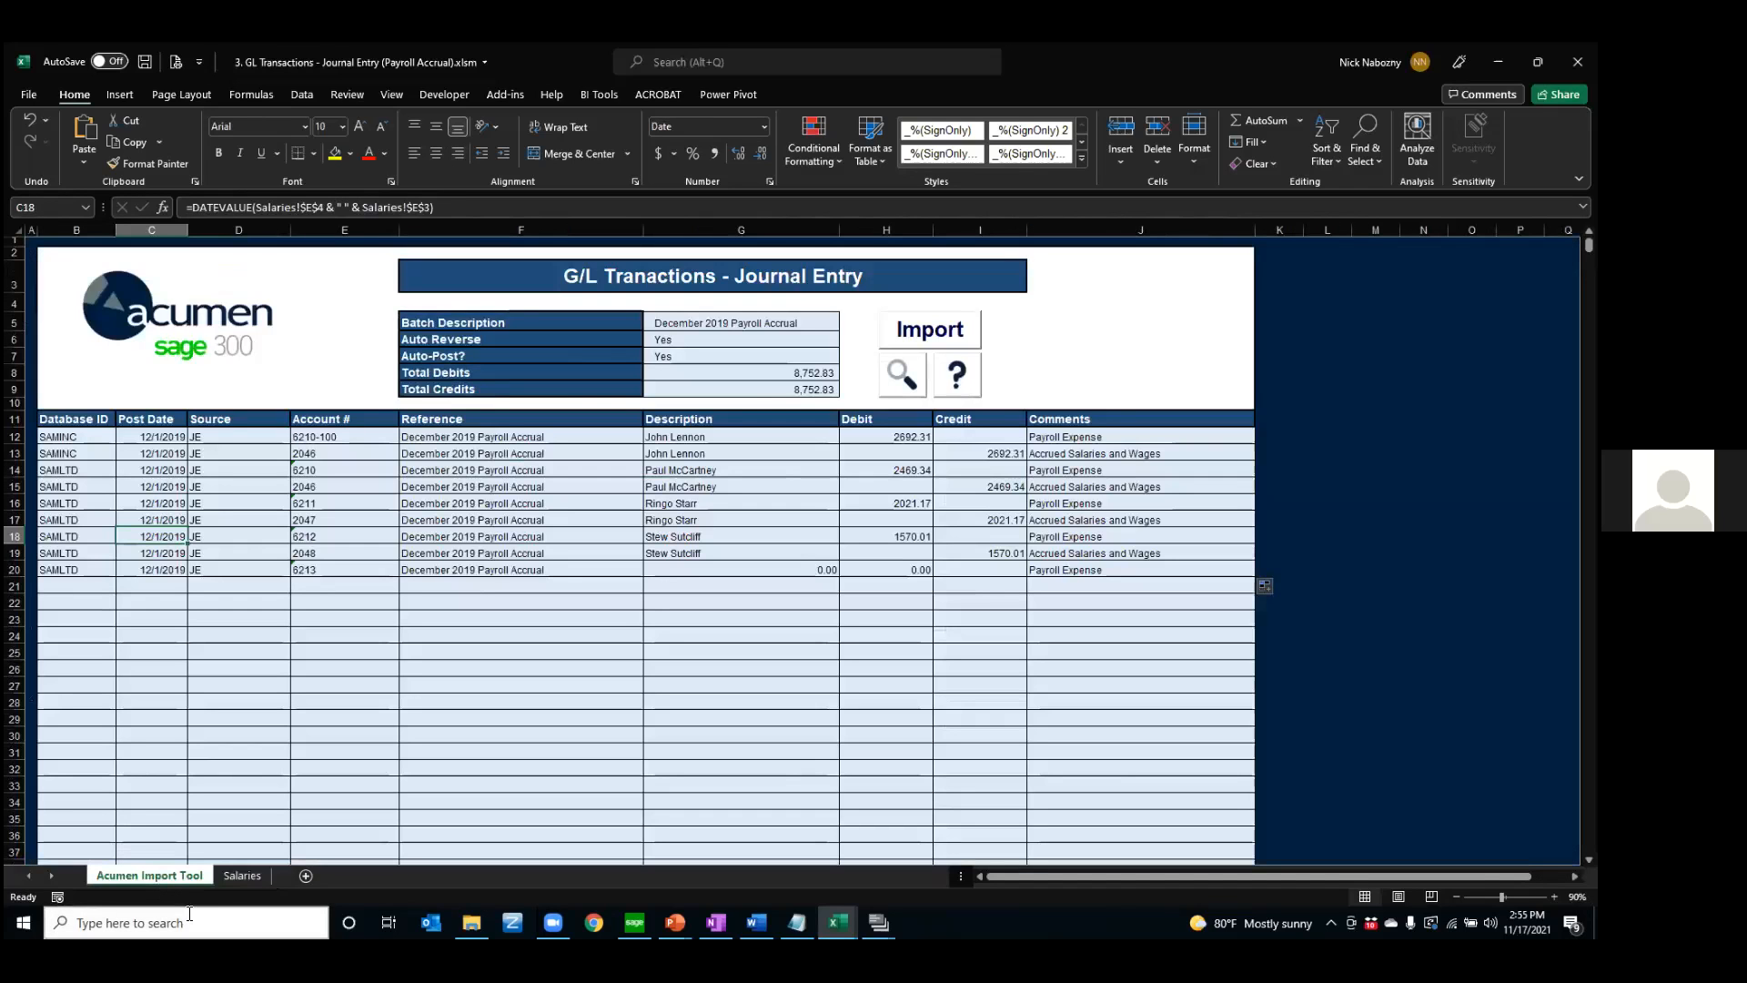
Keep Auto Reverse at Yes and set Auto-Post to No in the journal entry header
{"action": "left_click", "coordinate": [669, 340]}
{"action": "left_click", "coordinate": [846, 339]}
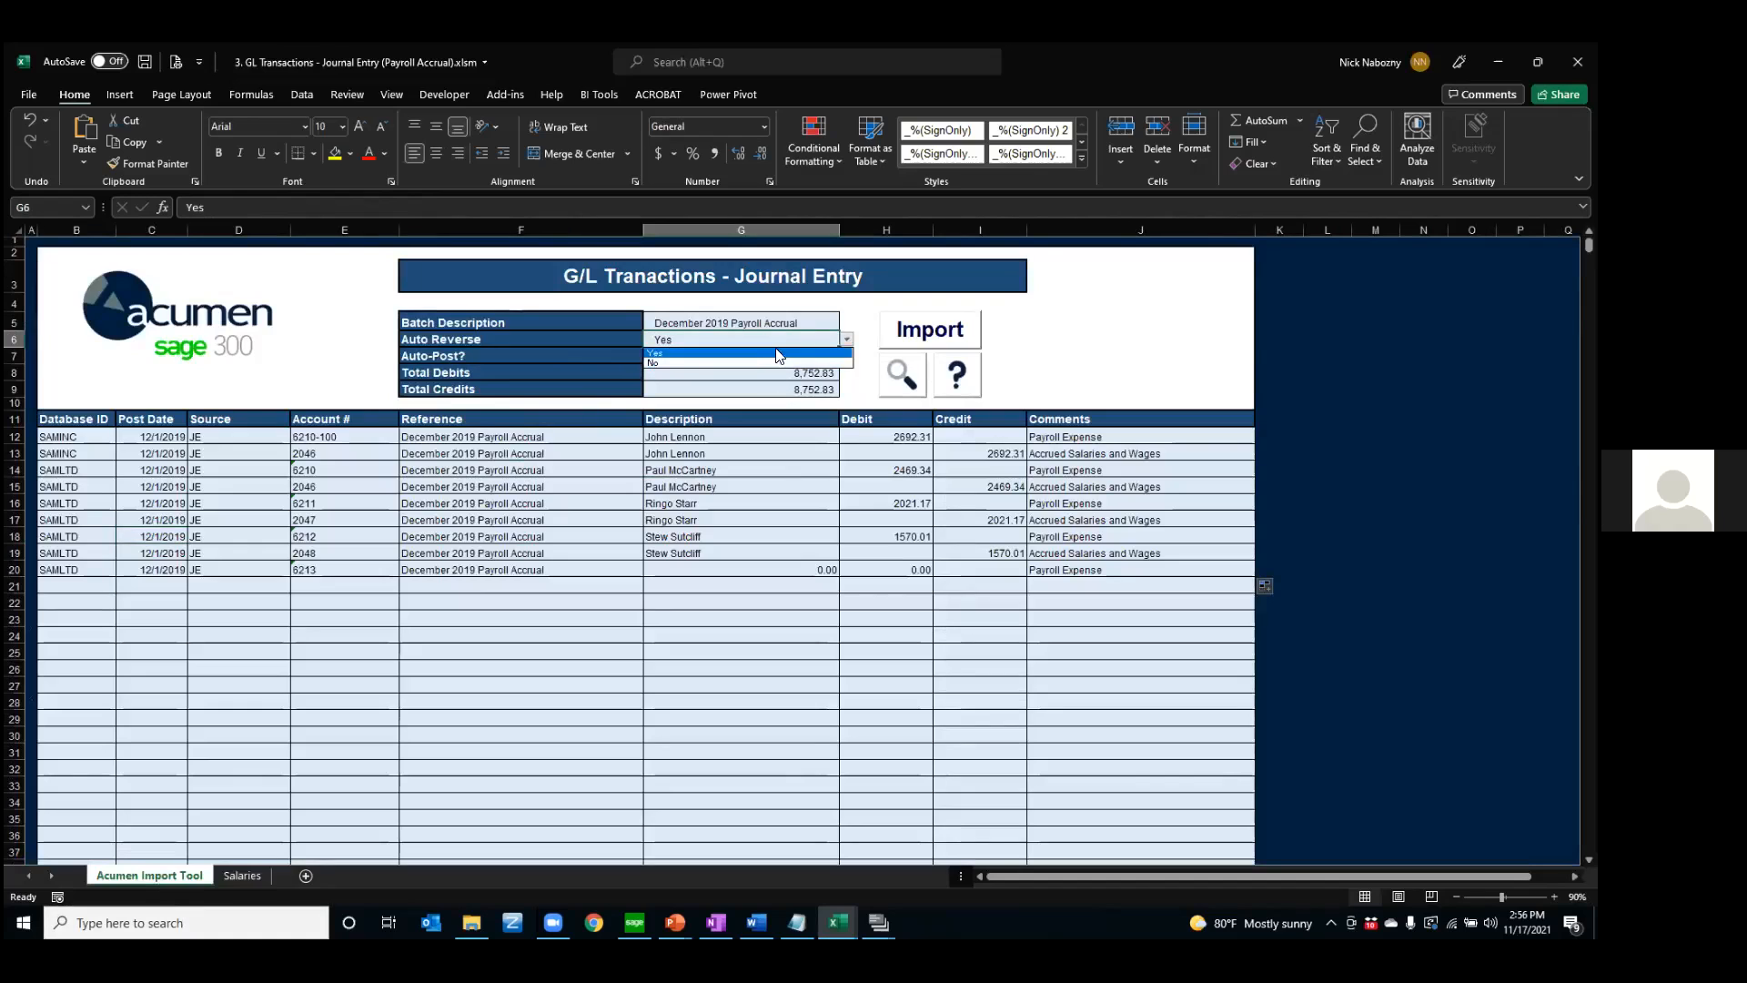
{"action": "left_click", "coordinate": [781, 355]}
{"action": "left_click", "coordinate": [803, 353]}
{"action": "left_click", "coordinate": [847, 356]}
{"action": "left_click", "coordinate": [667, 380]}
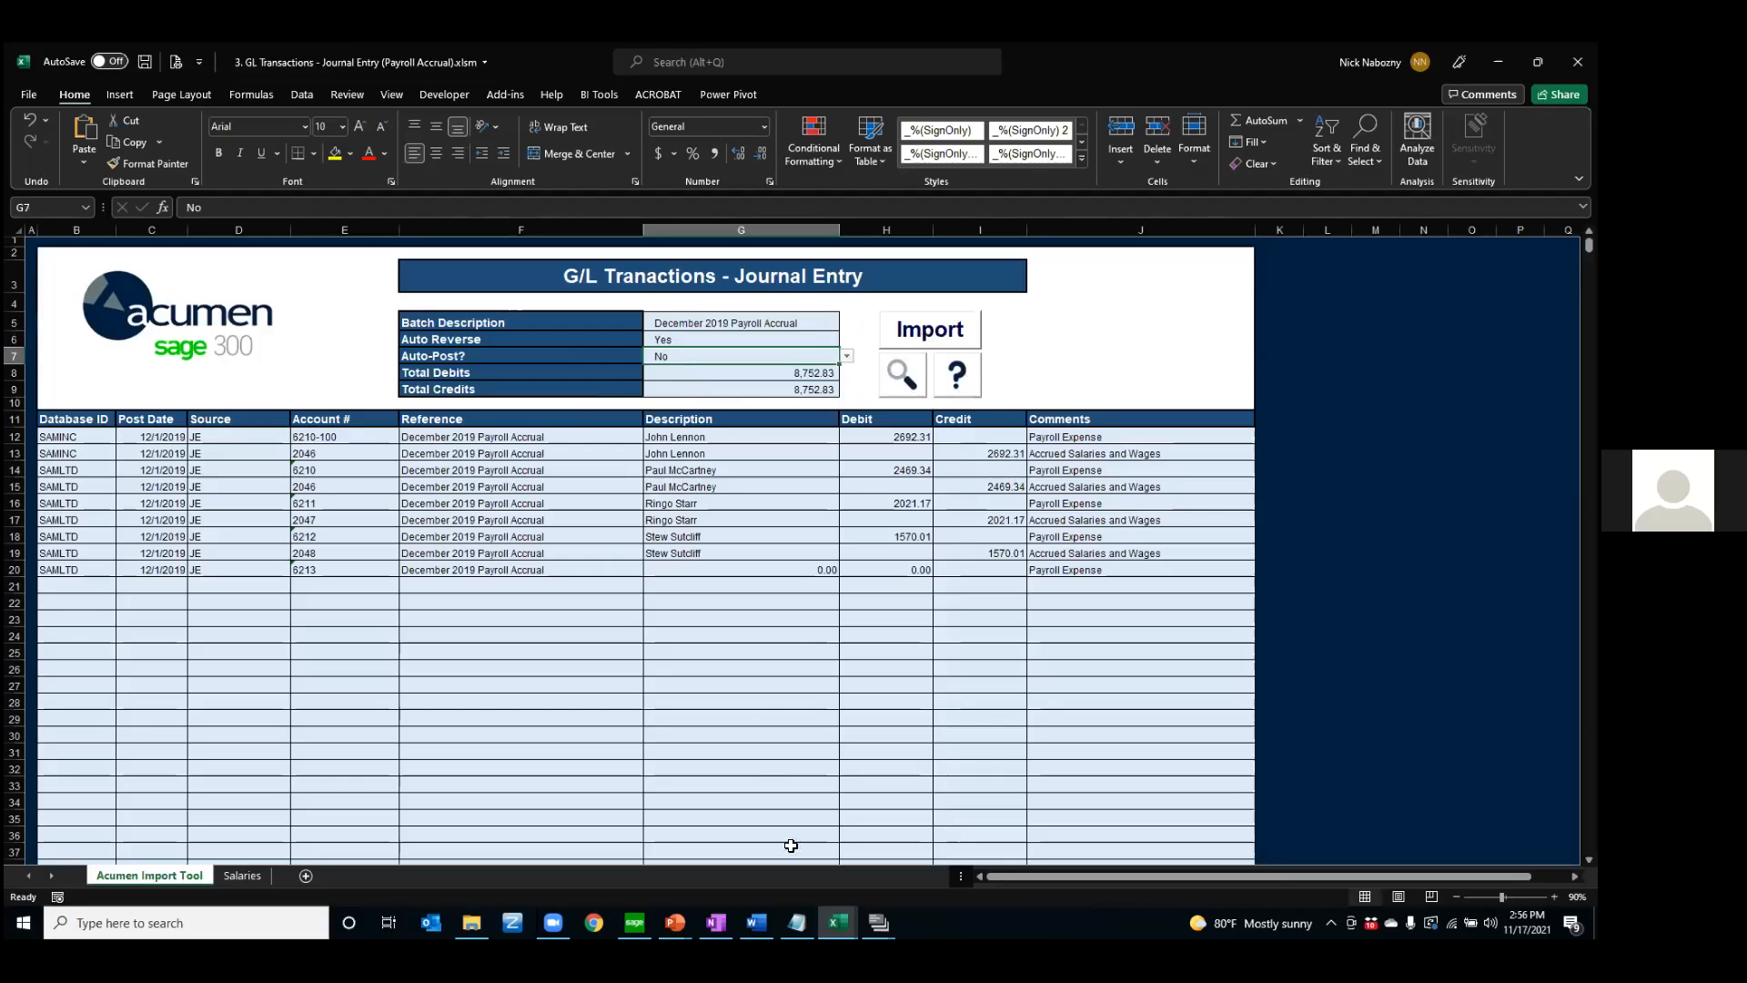
Switch to the BK Transactions - Monthly Car Leases workbook and examine its Single Entry setting, database IDs, bank codes, references and comments
{"action": "left_click", "coordinate": [838, 922]}
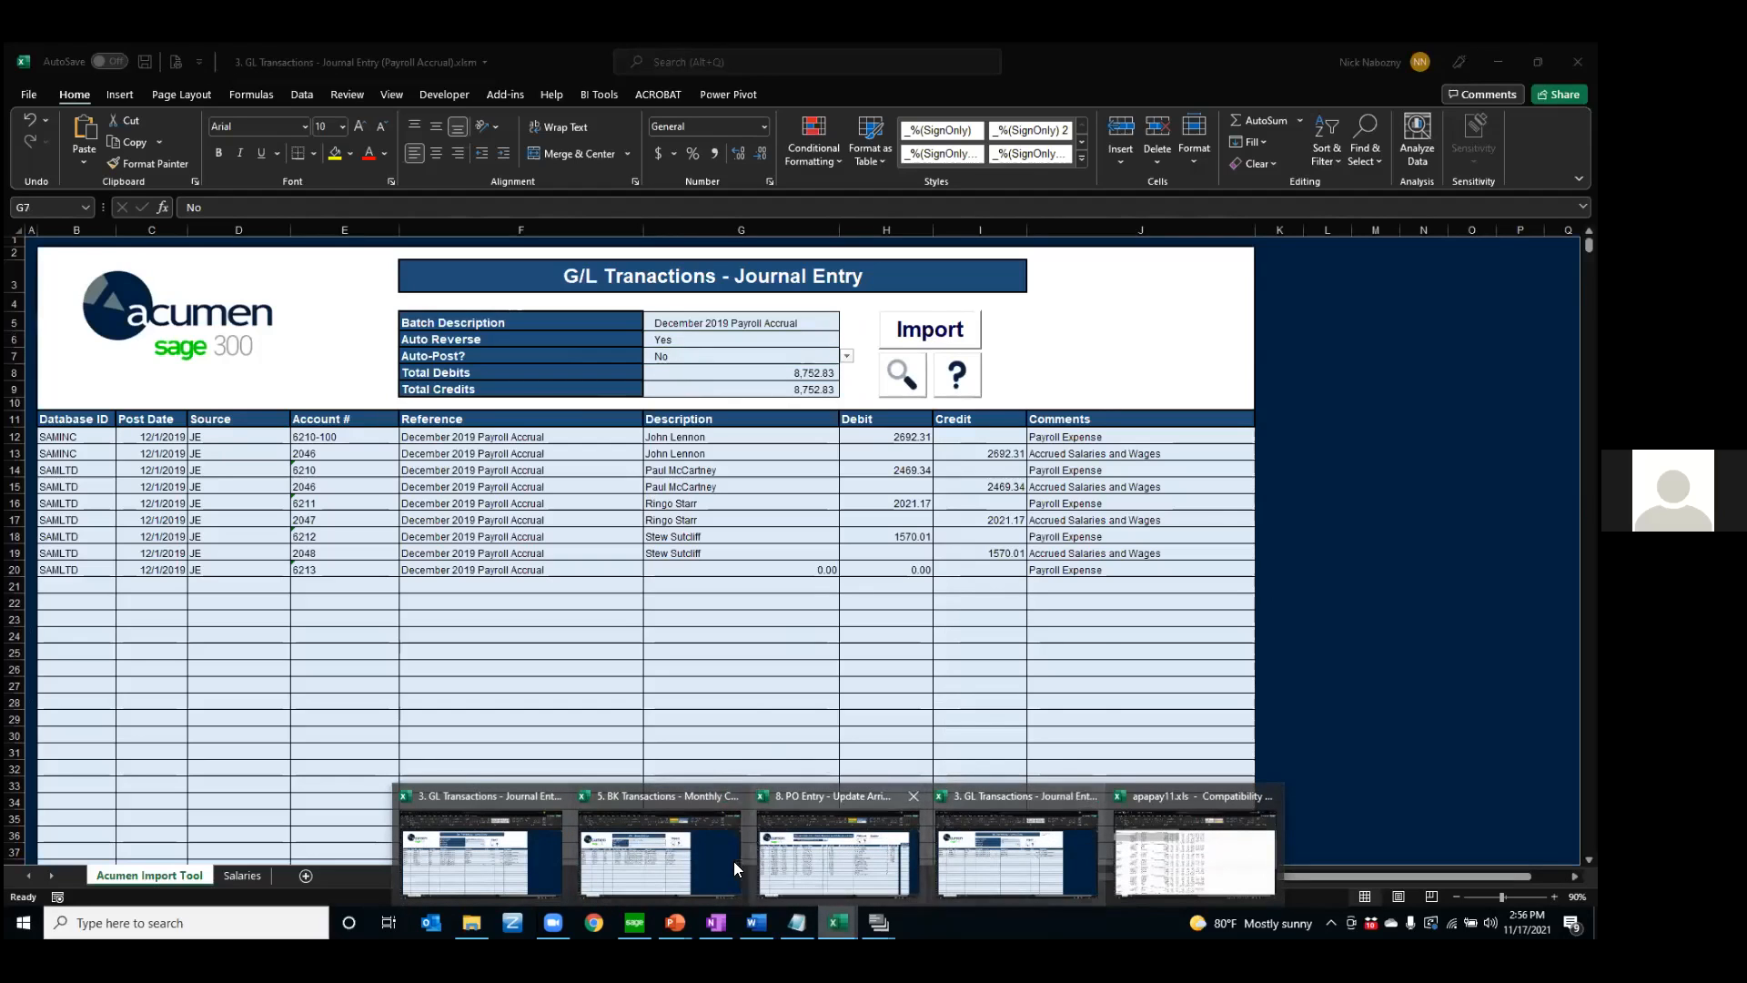
{"action": "left_click", "coordinate": [659, 864]}
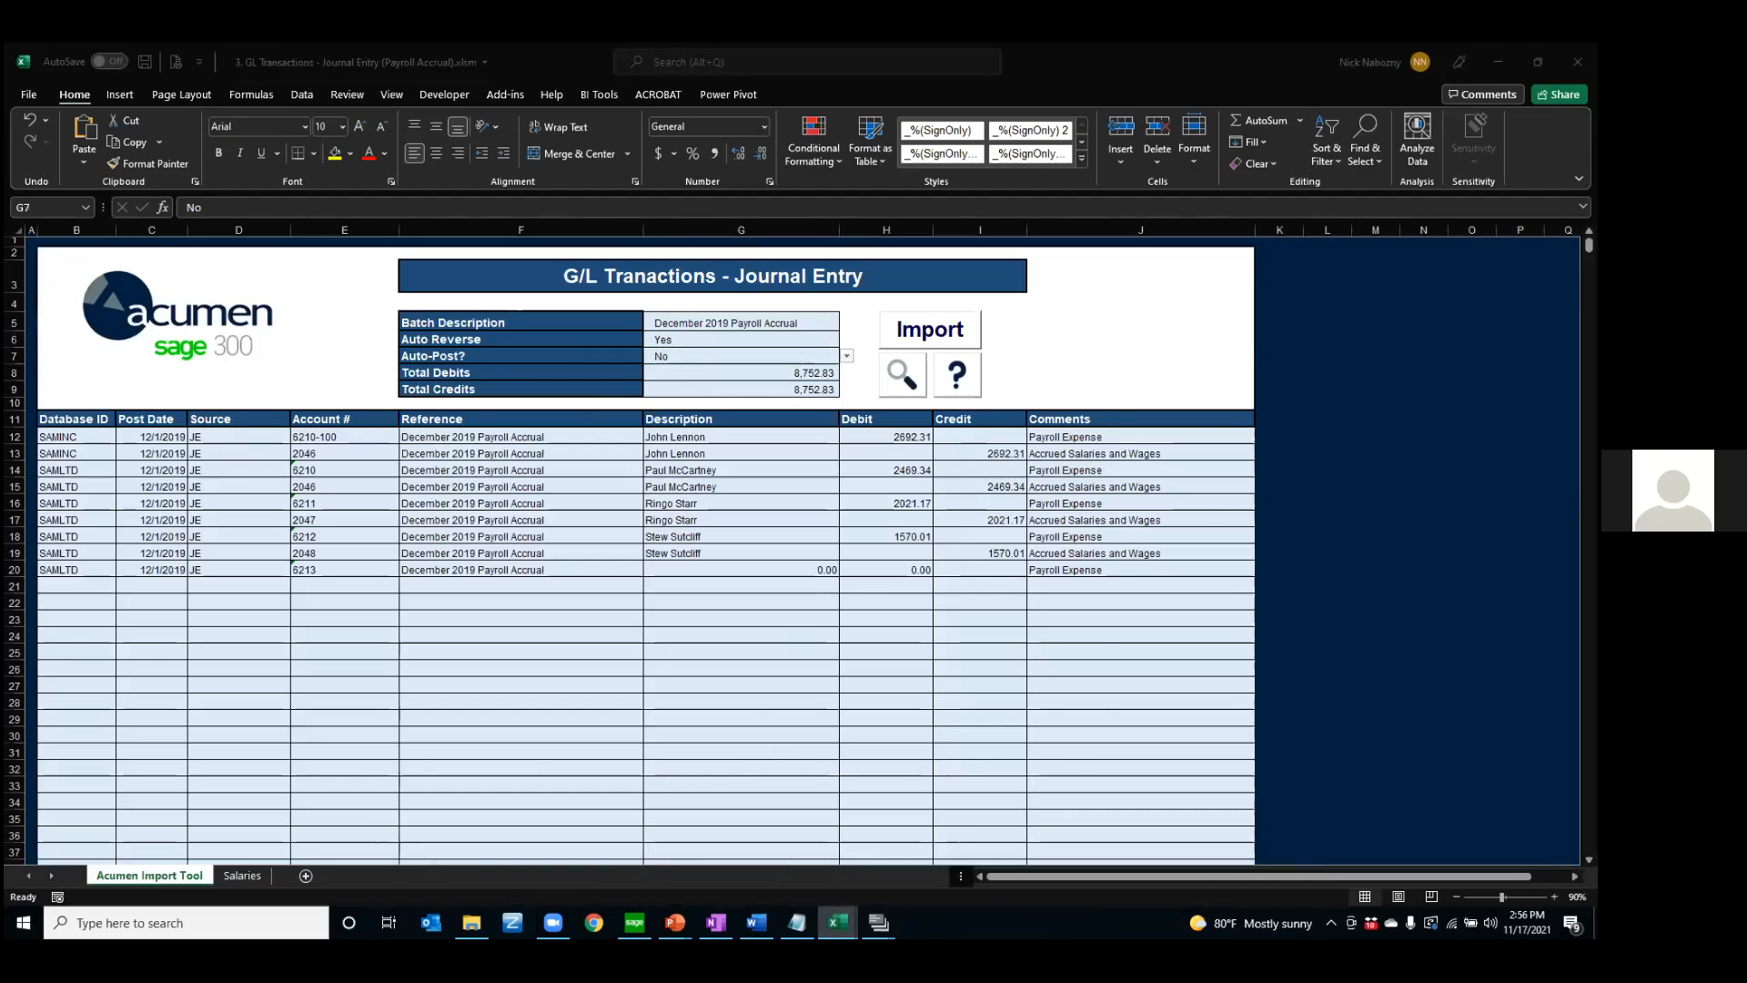
{"action": "left_click_drag", "start_coordinate": [730, 42], "coordinate": [726, 42]}
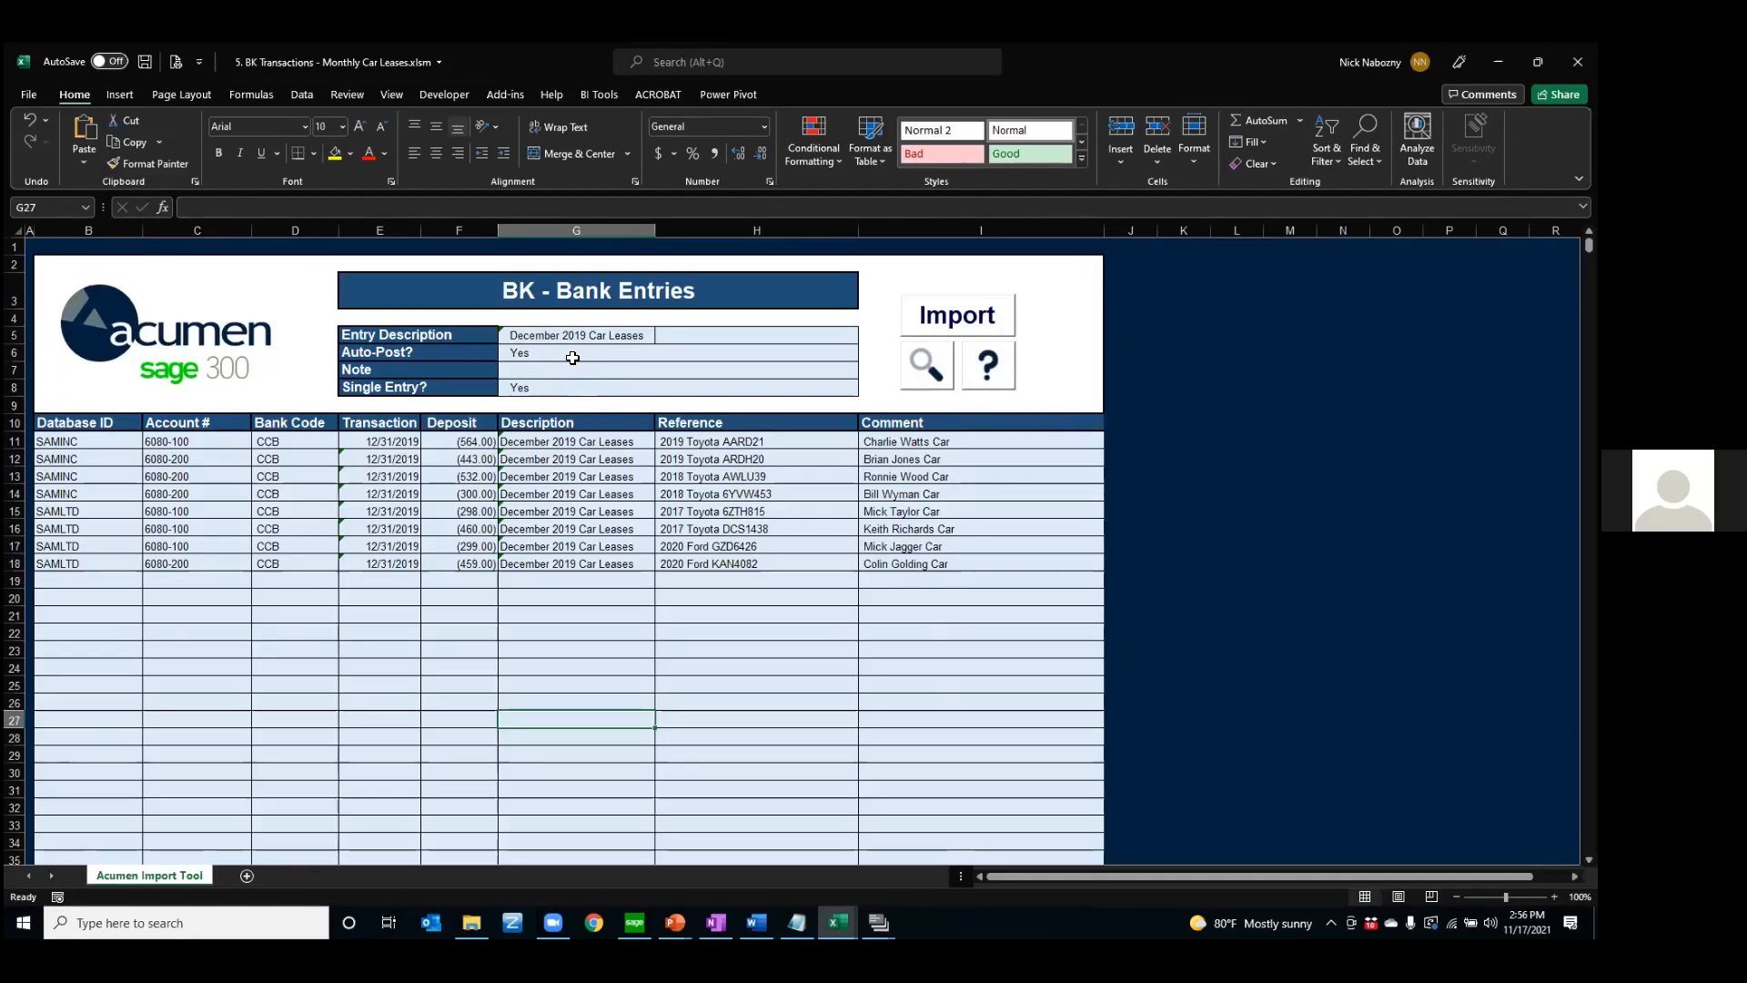
{"action": "left_click", "coordinate": [542, 390]}
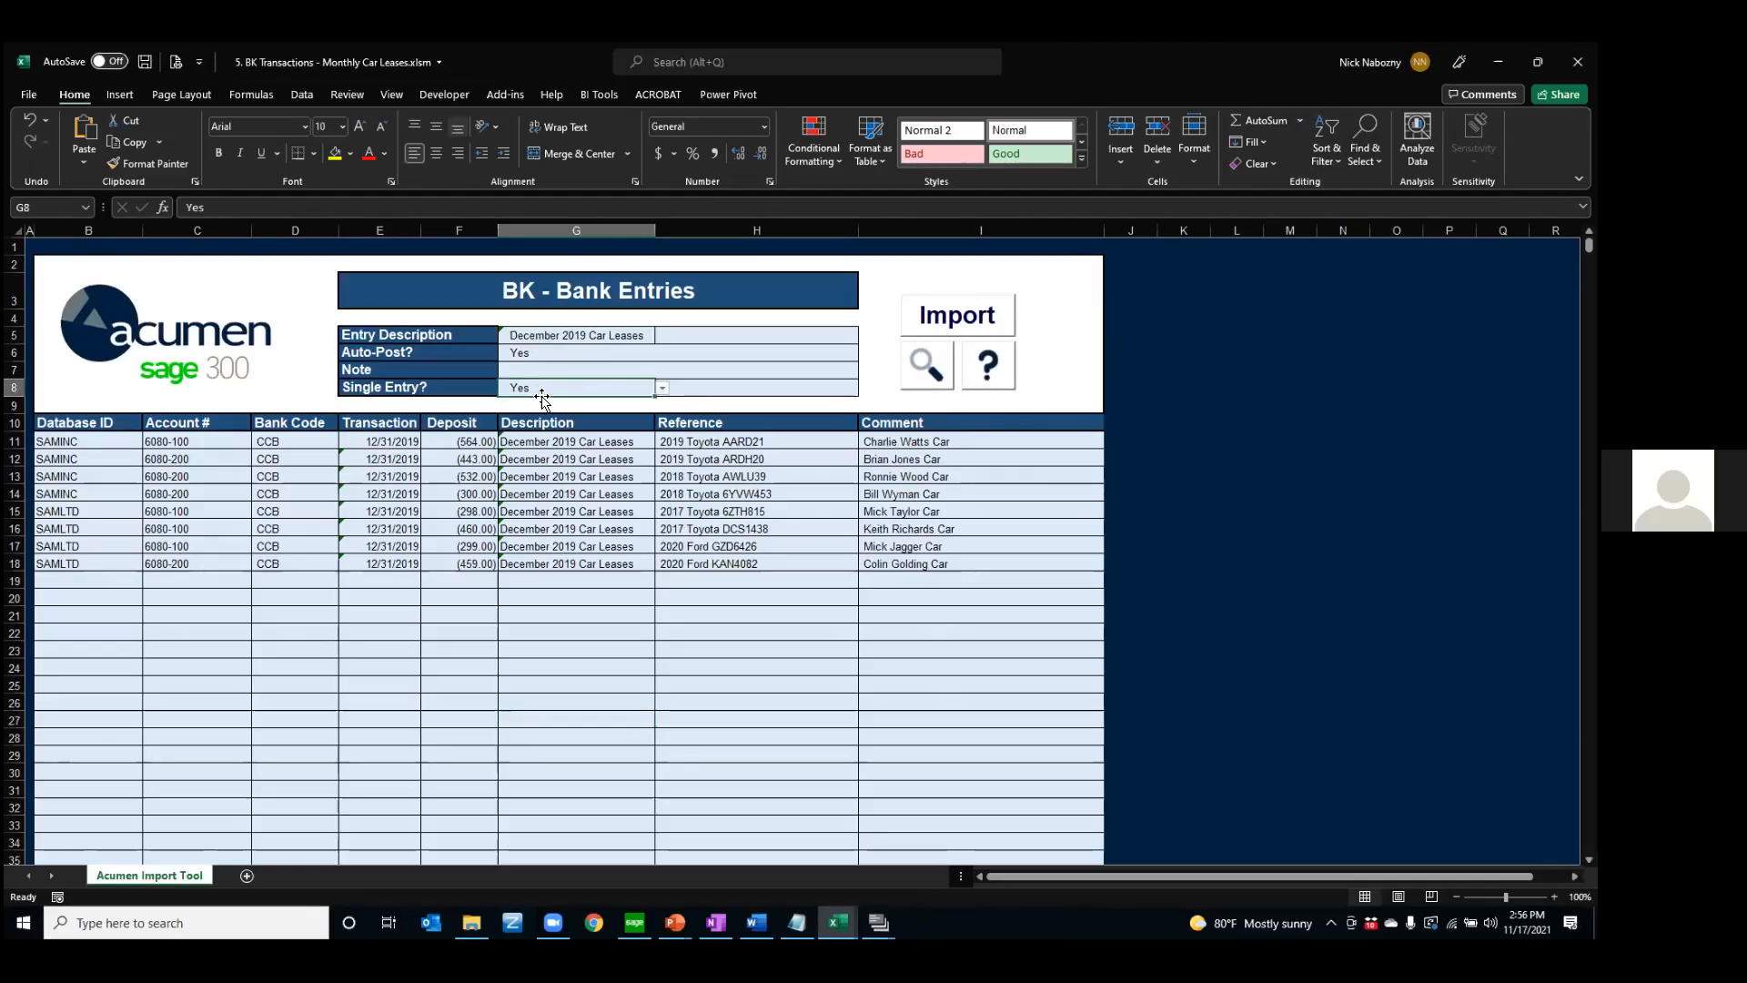
{"action": "left_click_drag", "start_coordinate": [110, 458], "coordinate": [110, 571]}
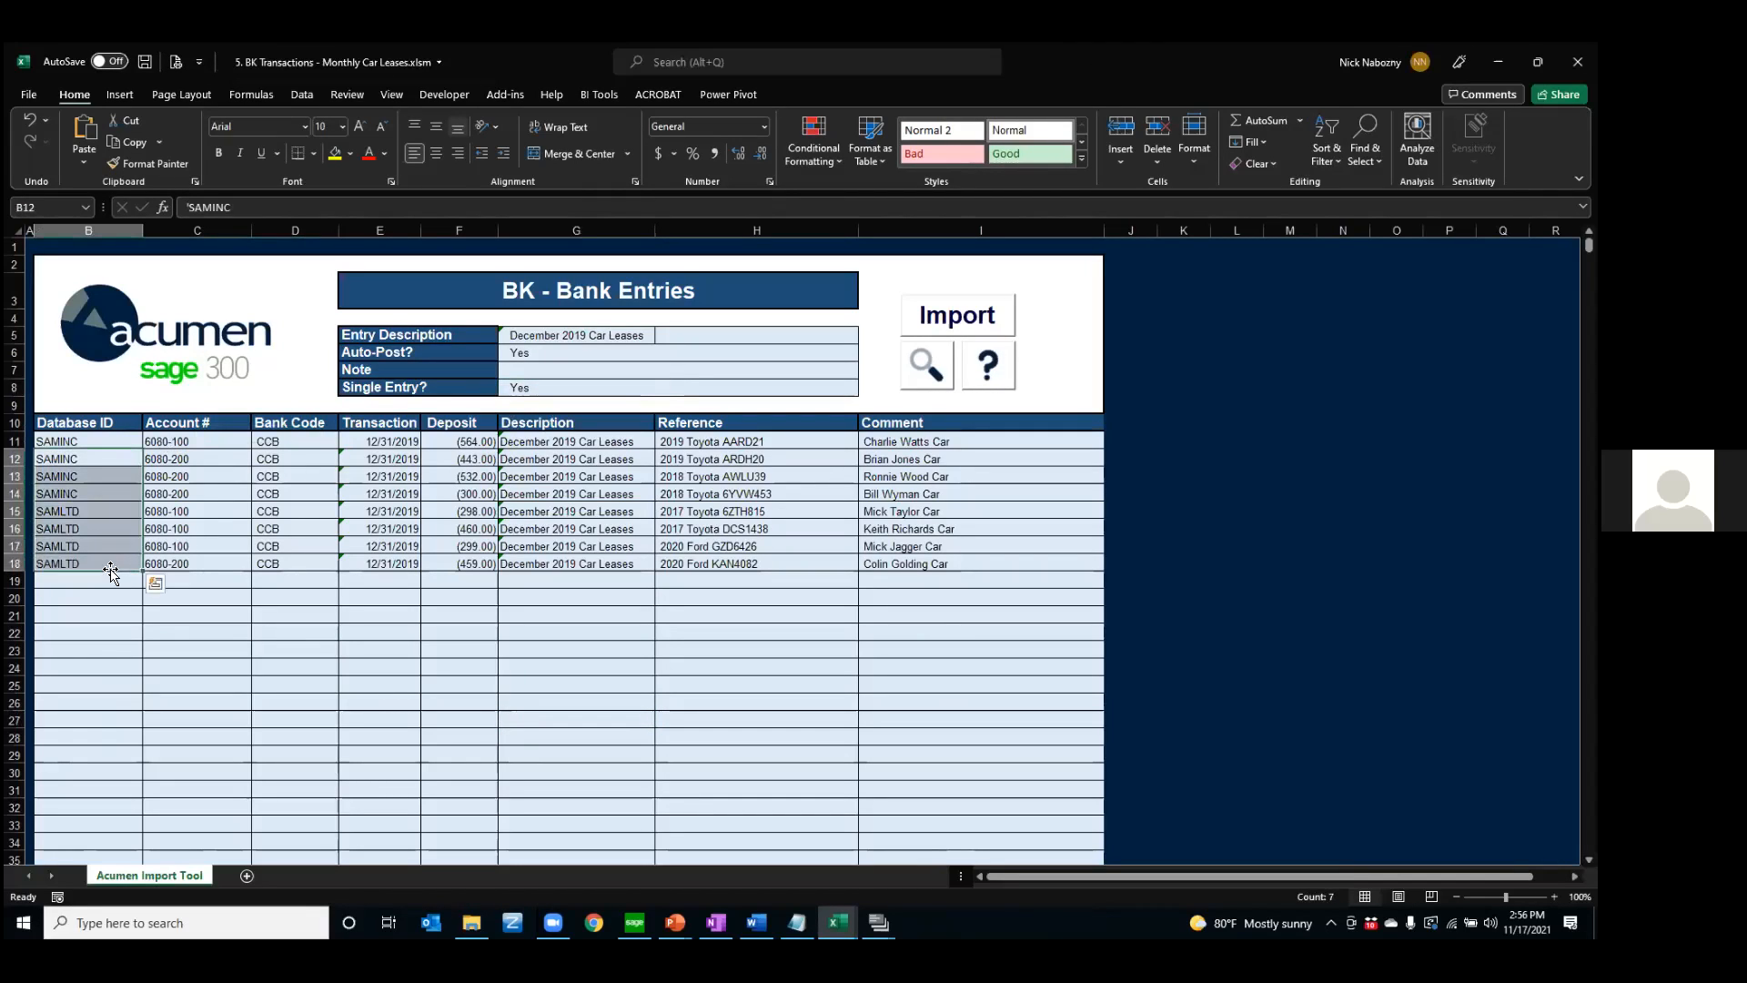
{"action": "left_click_drag", "start_coordinate": [277, 442], "coordinate": [282, 597]}
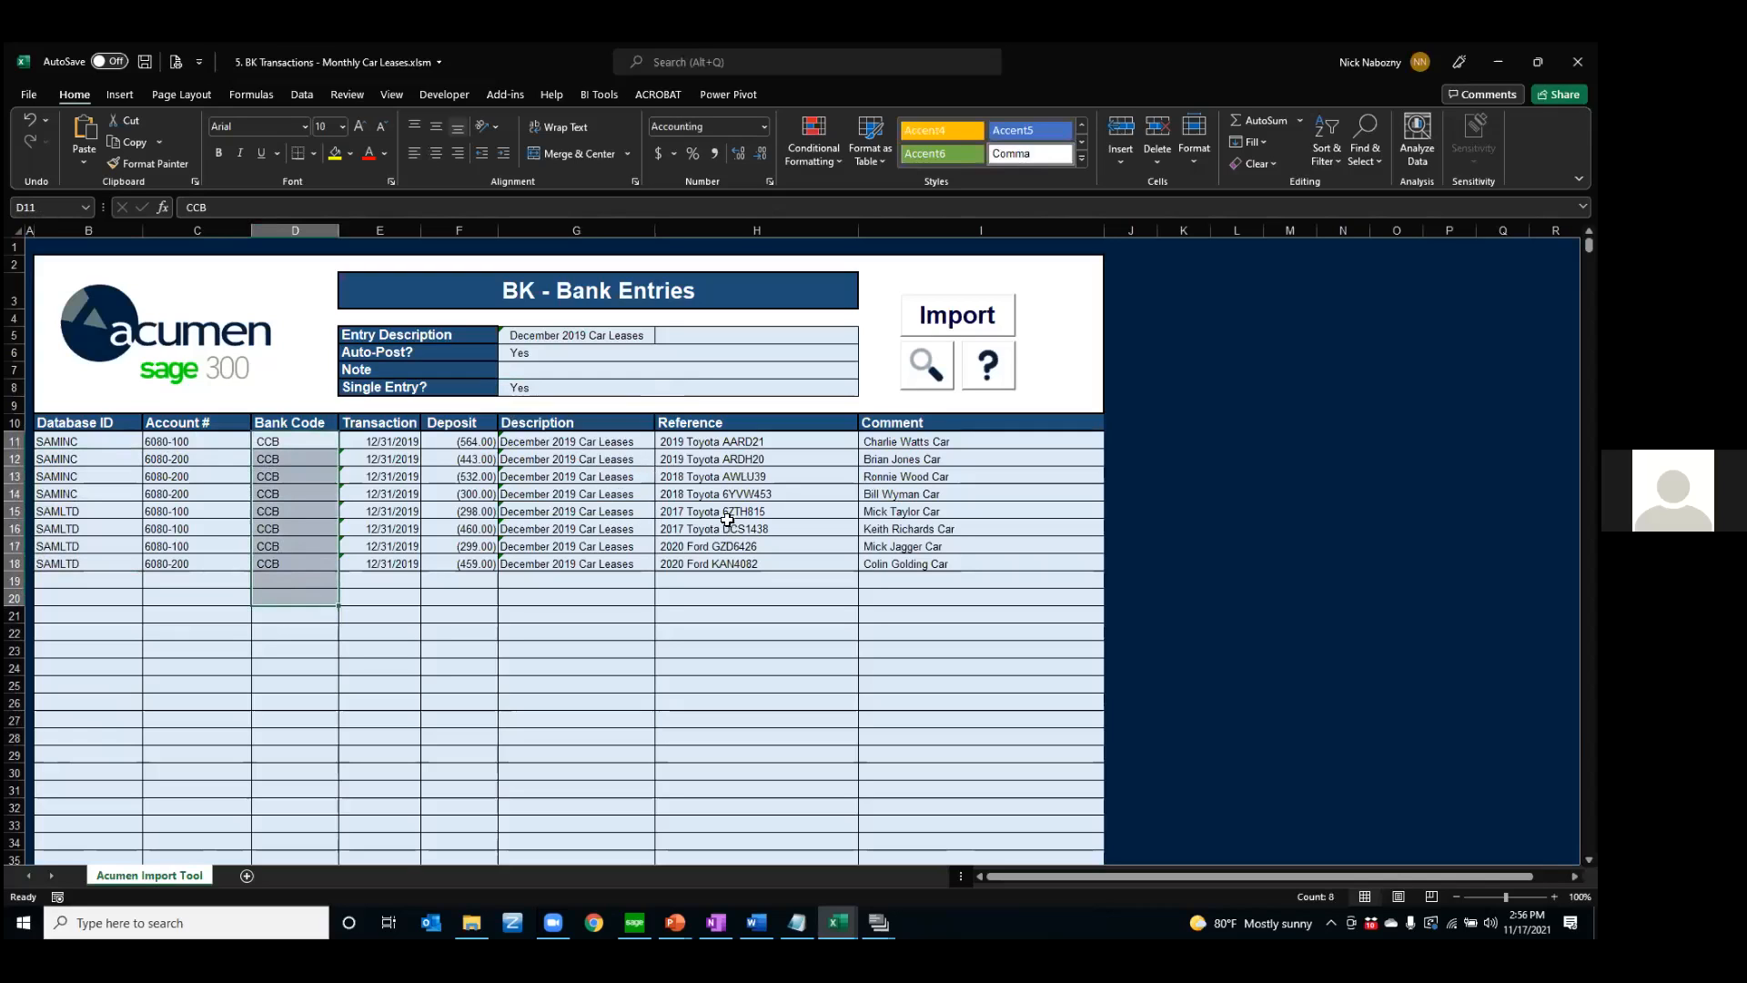
{"action": "left_click_drag", "start_coordinate": [719, 443], "coordinate": [855, 517]}
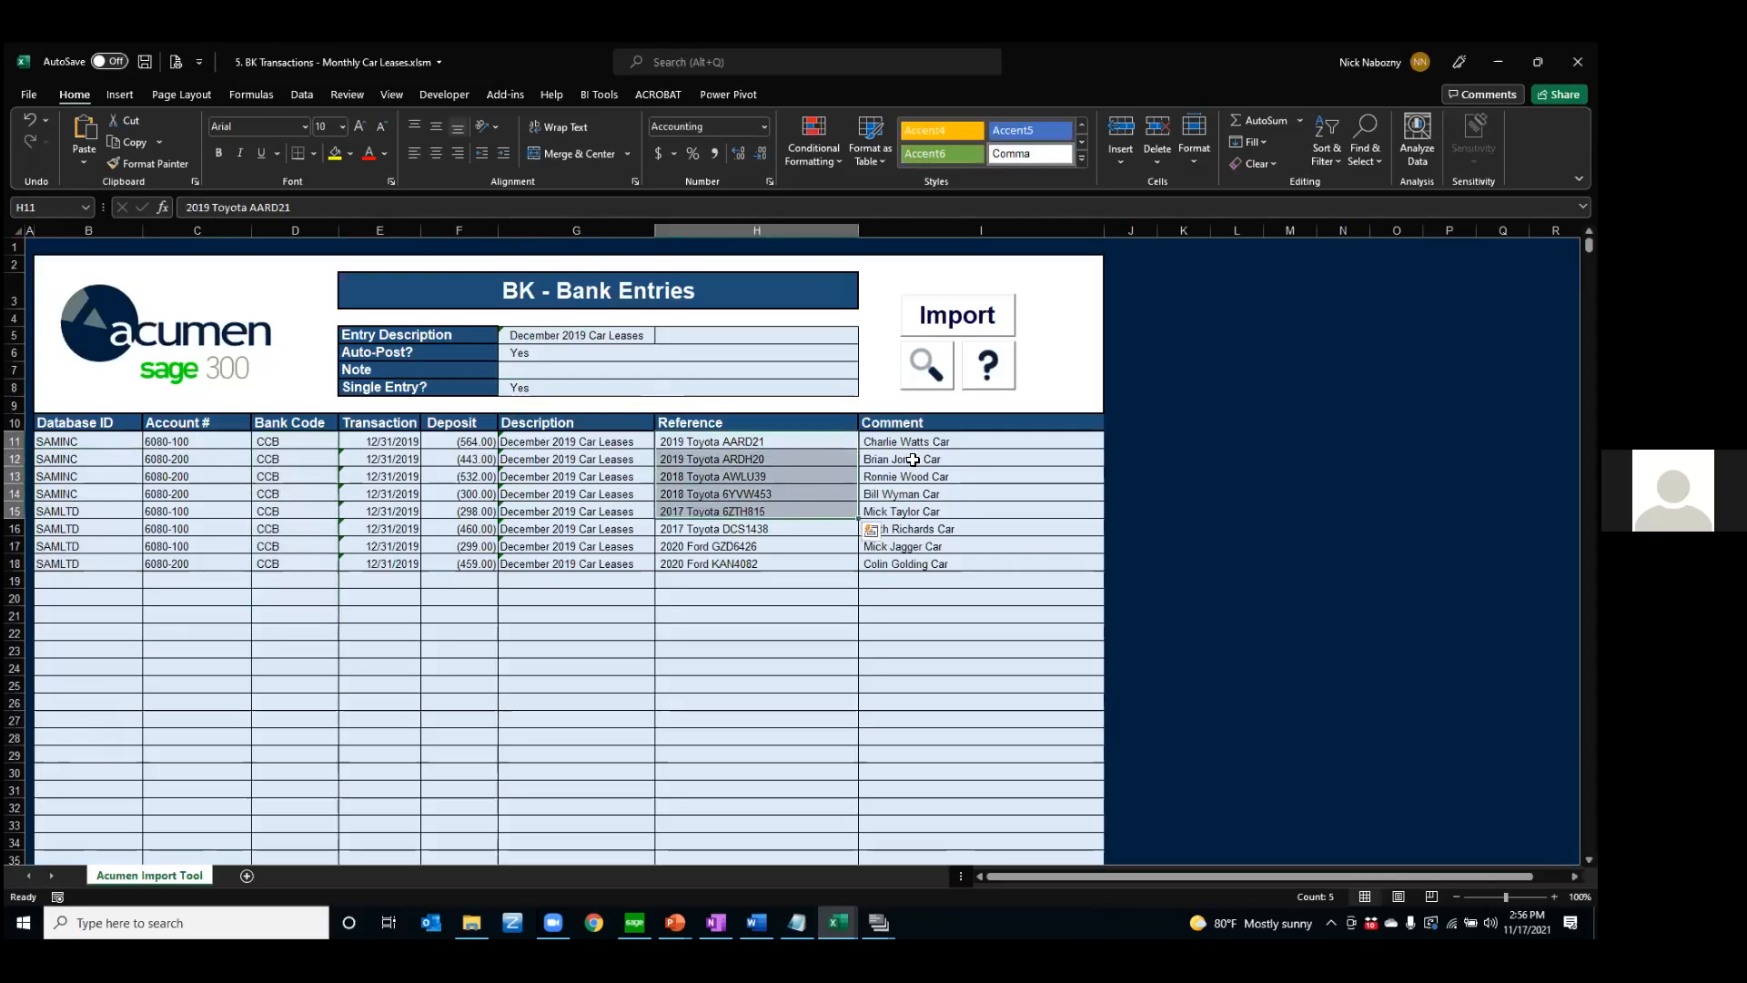
{"action": "left_click_drag", "start_coordinate": [912, 460], "coordinate": [912, 494]}
{"action": "left_click_drag", "start_coordinate": [707, 460], "coordinate": [707, 526]}
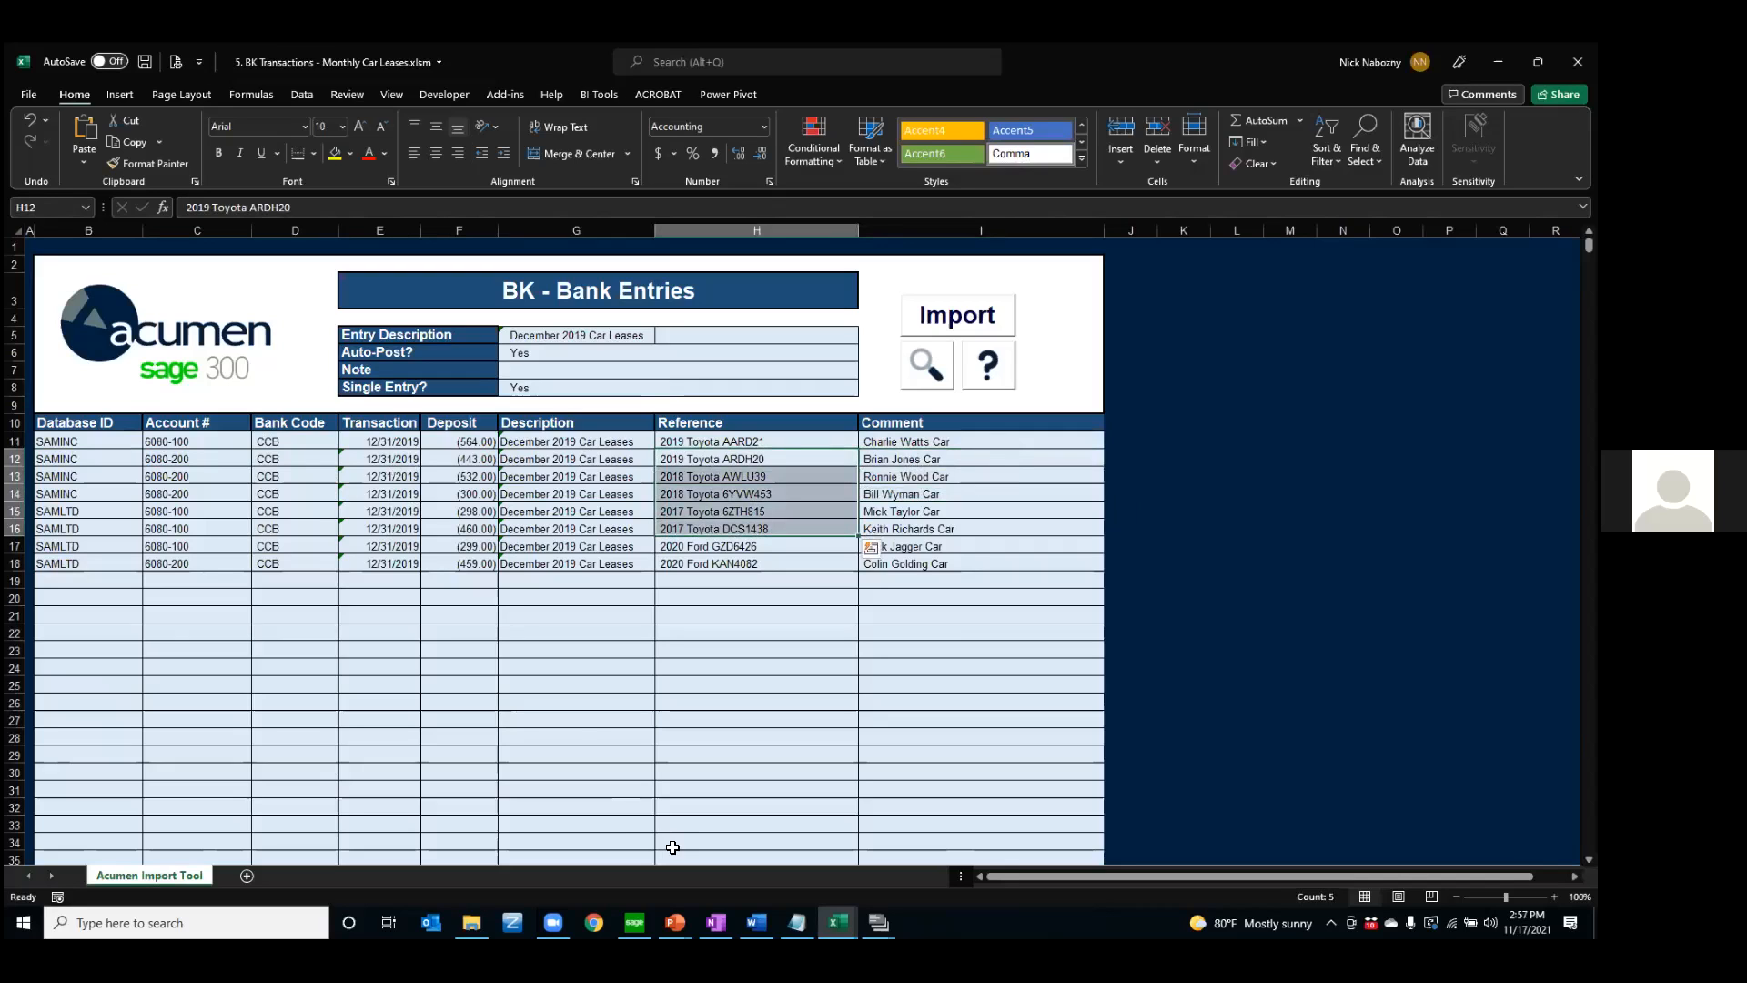
Switch to the PO Entry - Update Arrival dates workbook and examine the Expected dates of the purchase order lines
{"action": "left_click", "coordinate": [838, 922]}
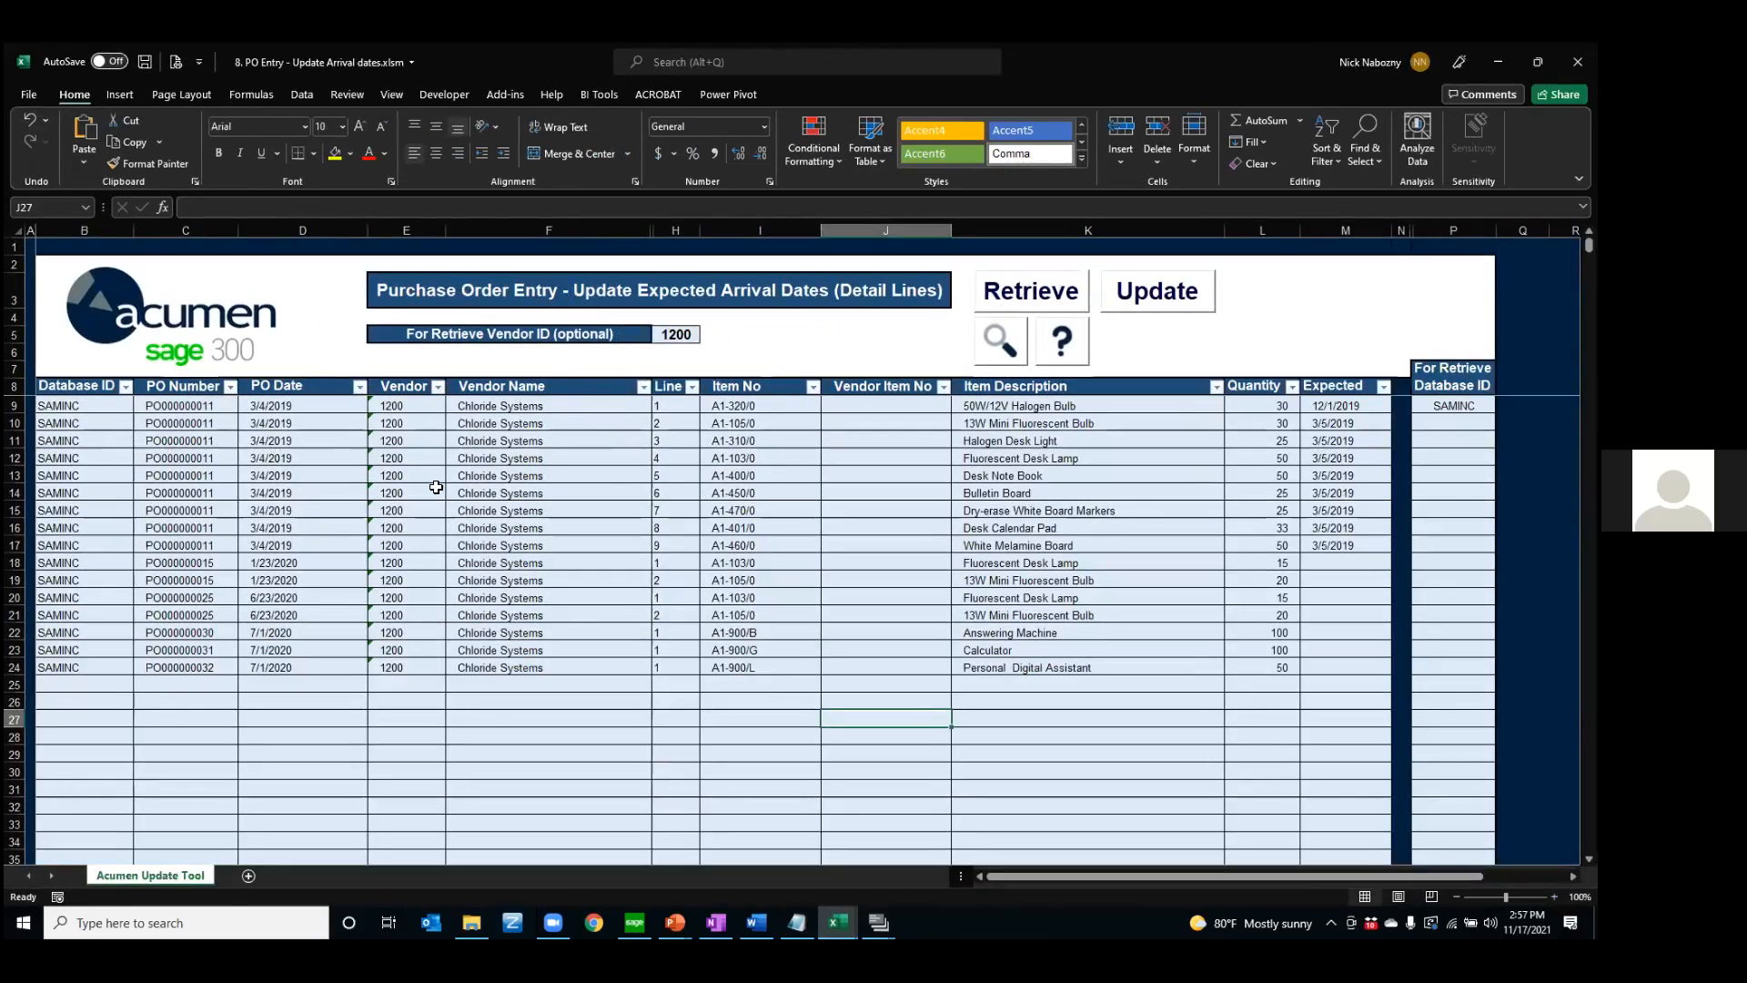
{"action": "left_click_drag", "start_coordinate": [1331, 406], "coordinate": [1335, 607]}
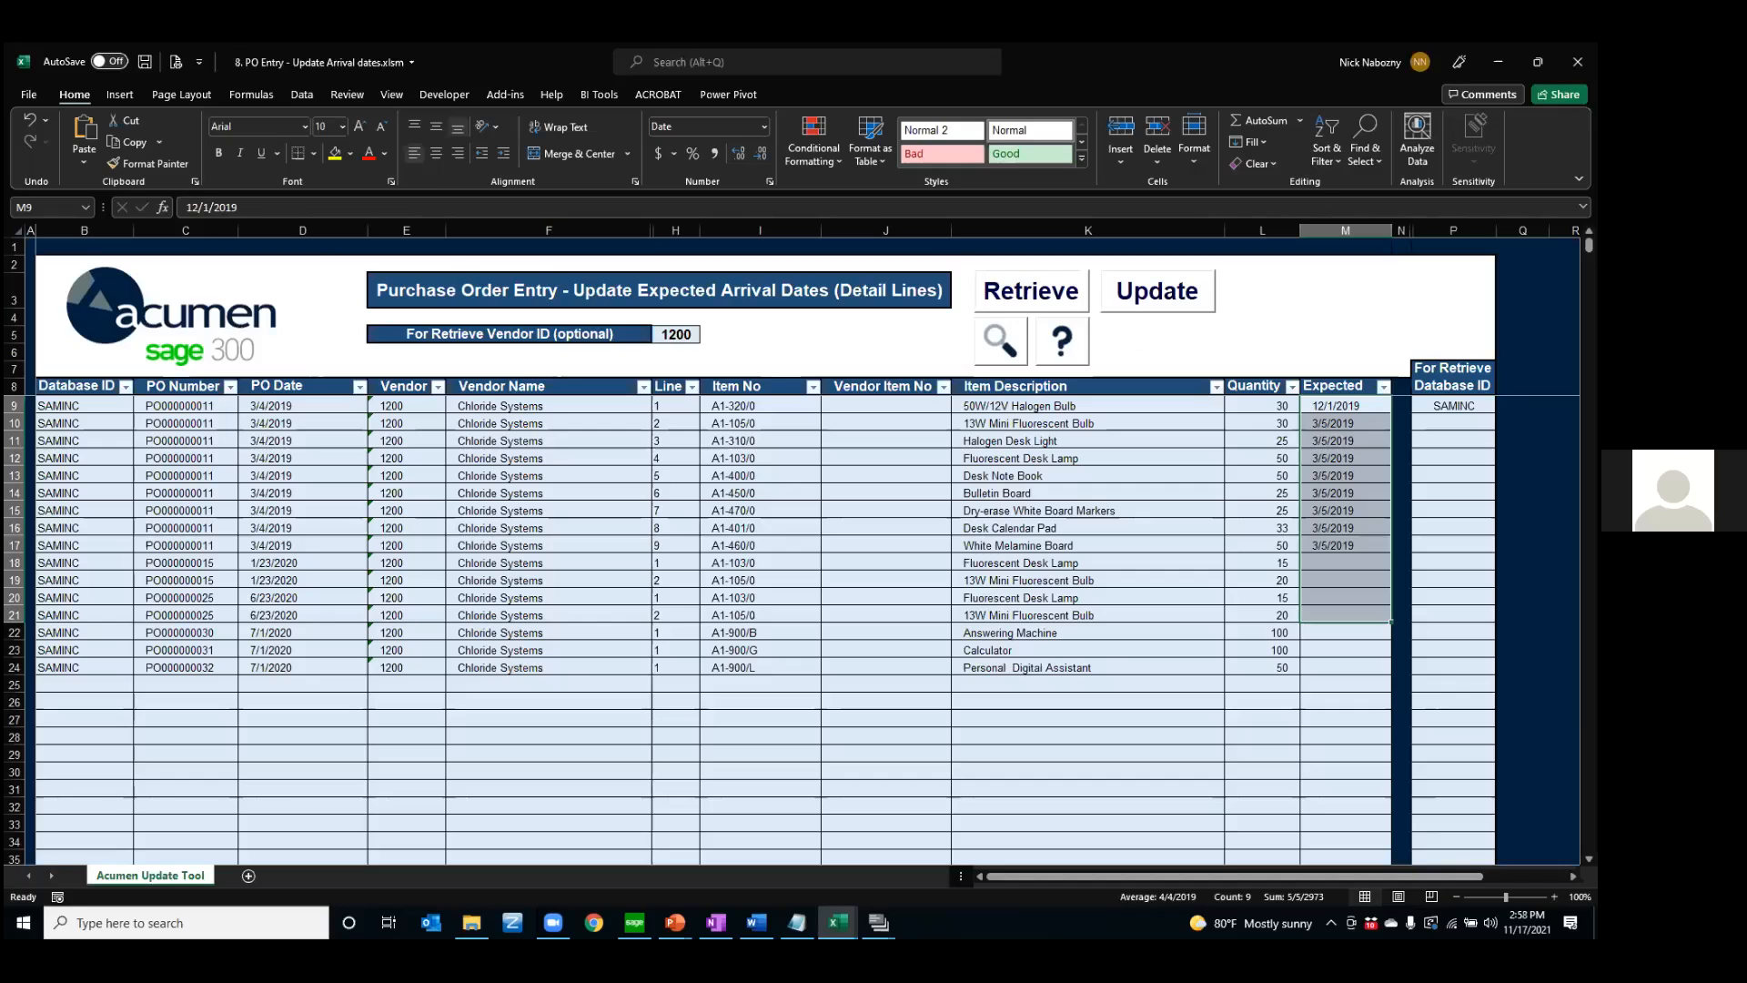
Switch back to the PowerPoint presentation and advance to the Questions? slide
{"action": "key", "text": "alt+Tab"}
{"action": "key", "text": "Right"}
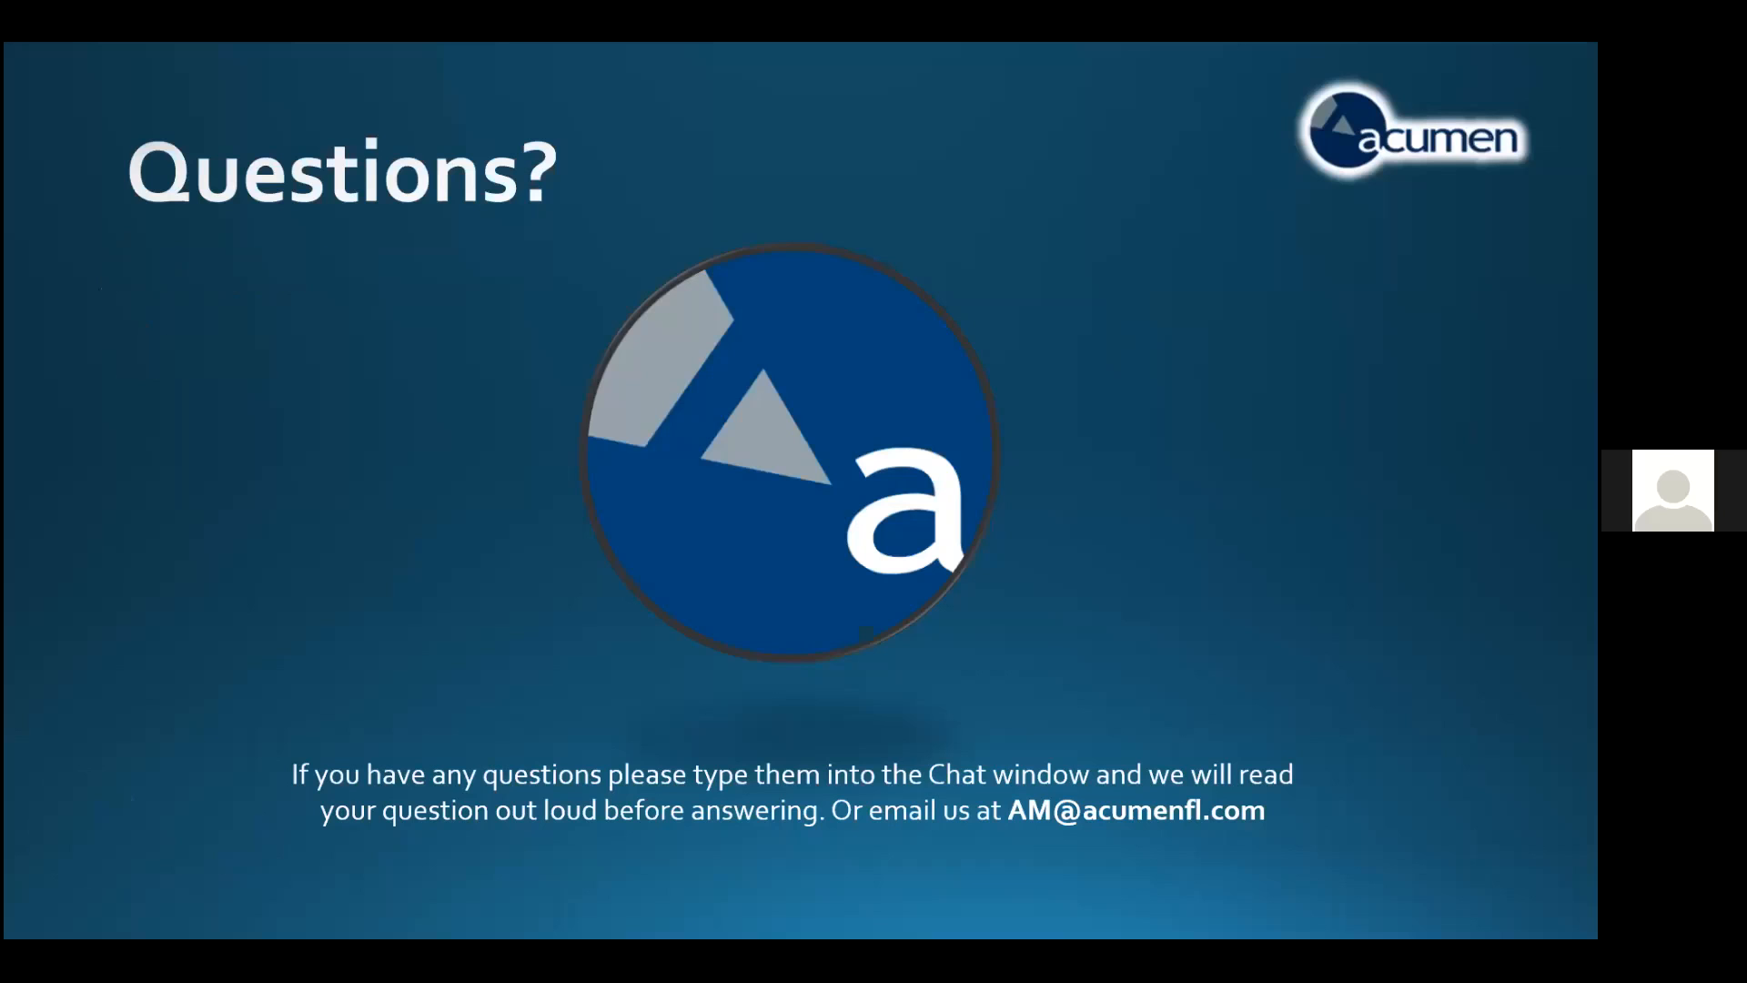